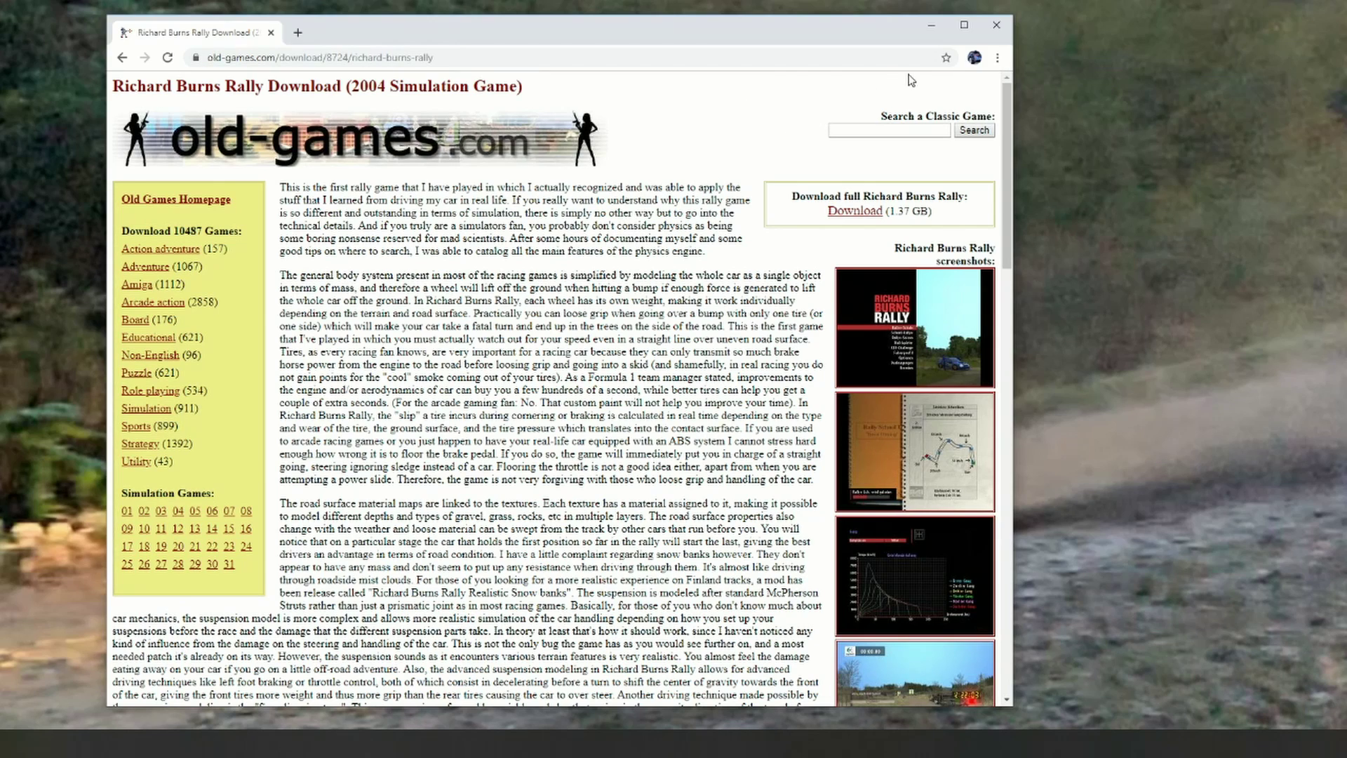
# Step: Close the Chrome window showing the old-games.com Richard Burns Rally download page
pyautogui.click(996, 27)
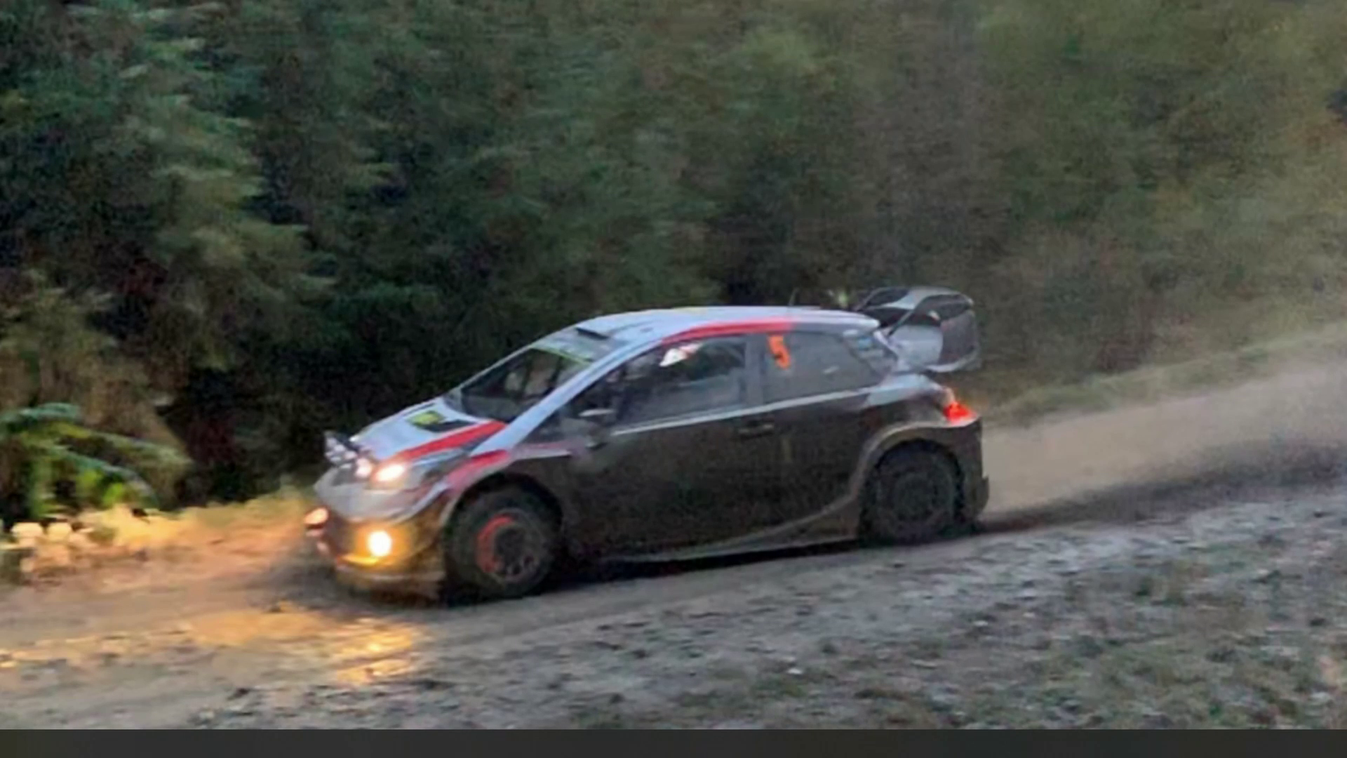
# Step: Open 'installation readme (IMPORTANT)' from the RBR INSTALLER zip in a new File Explorer window
pyautogui.press('super+e')
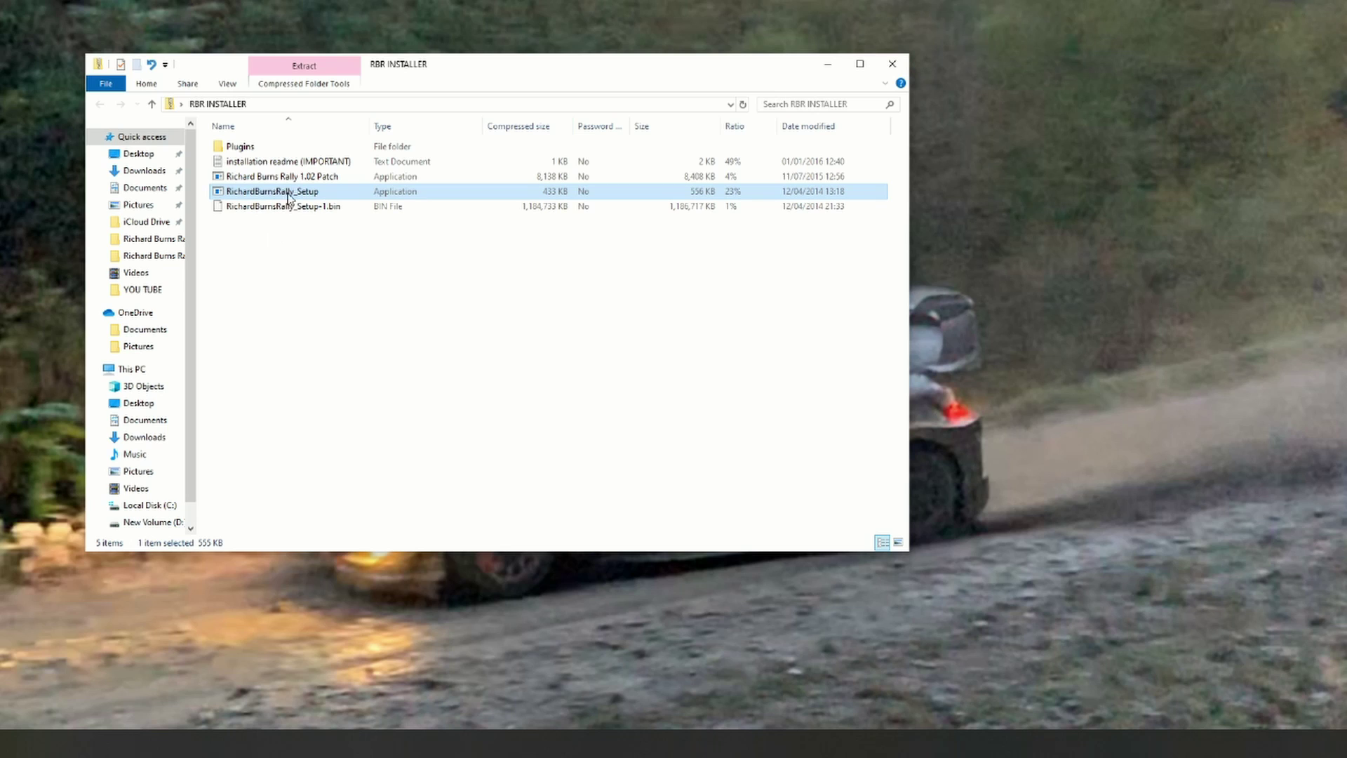
pyautogui.moveTo(545, 75); pyautogui.dragTo(716, 91)
pyautogui.doubleClick(491, 180)
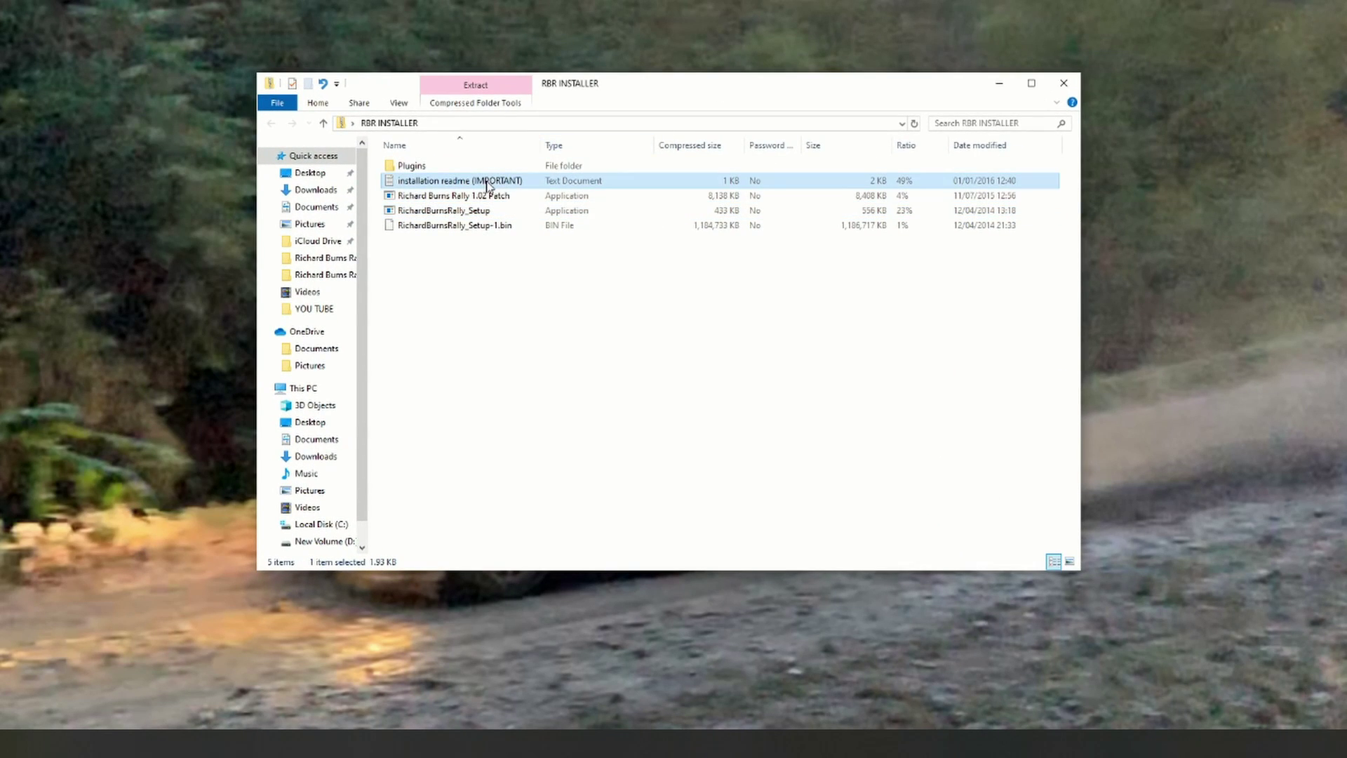
# Step: Scroll through the readme's setup instructions in Notepad, then close it
pyautogui.moveTo(448, 0); pyautogui.dragTo(912, 86)
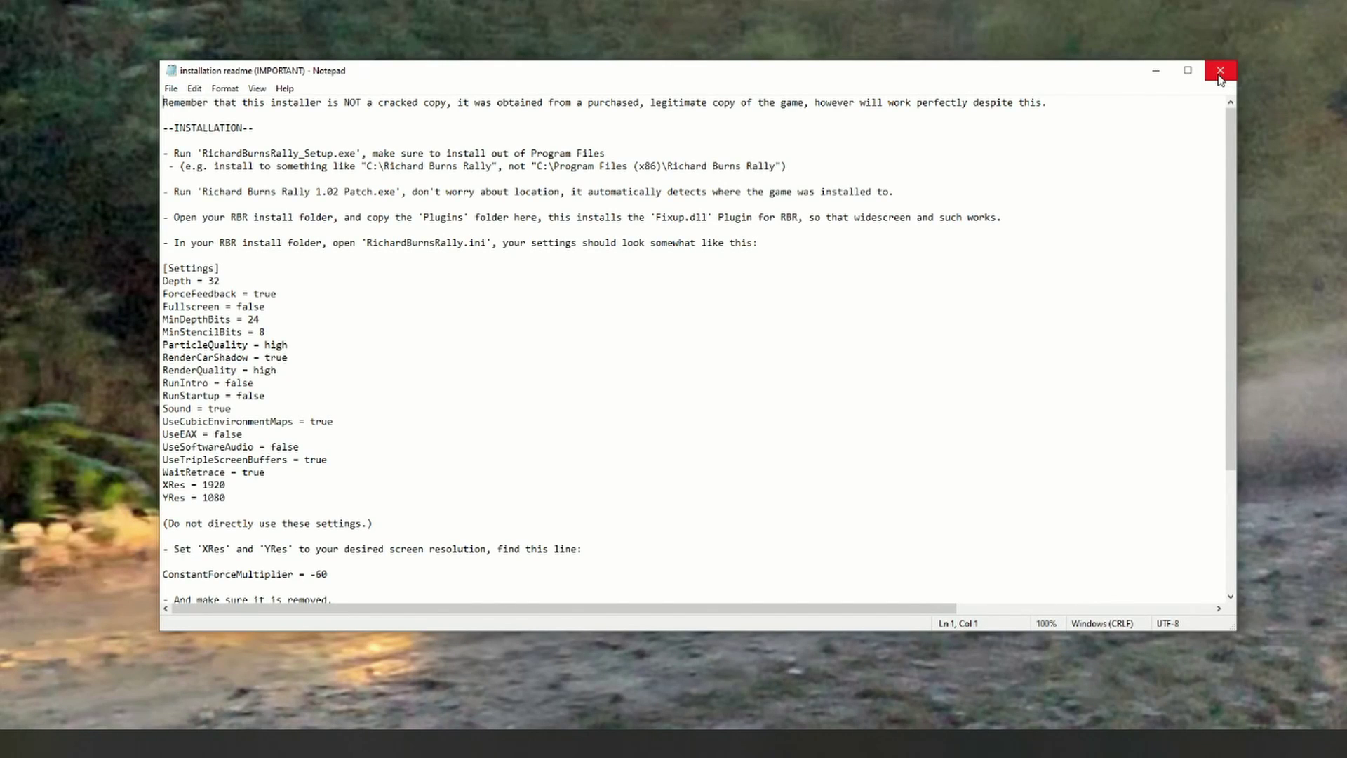
pyautogui.moveTo(1227, 156); pyautogui.dragTo(1235, 196)
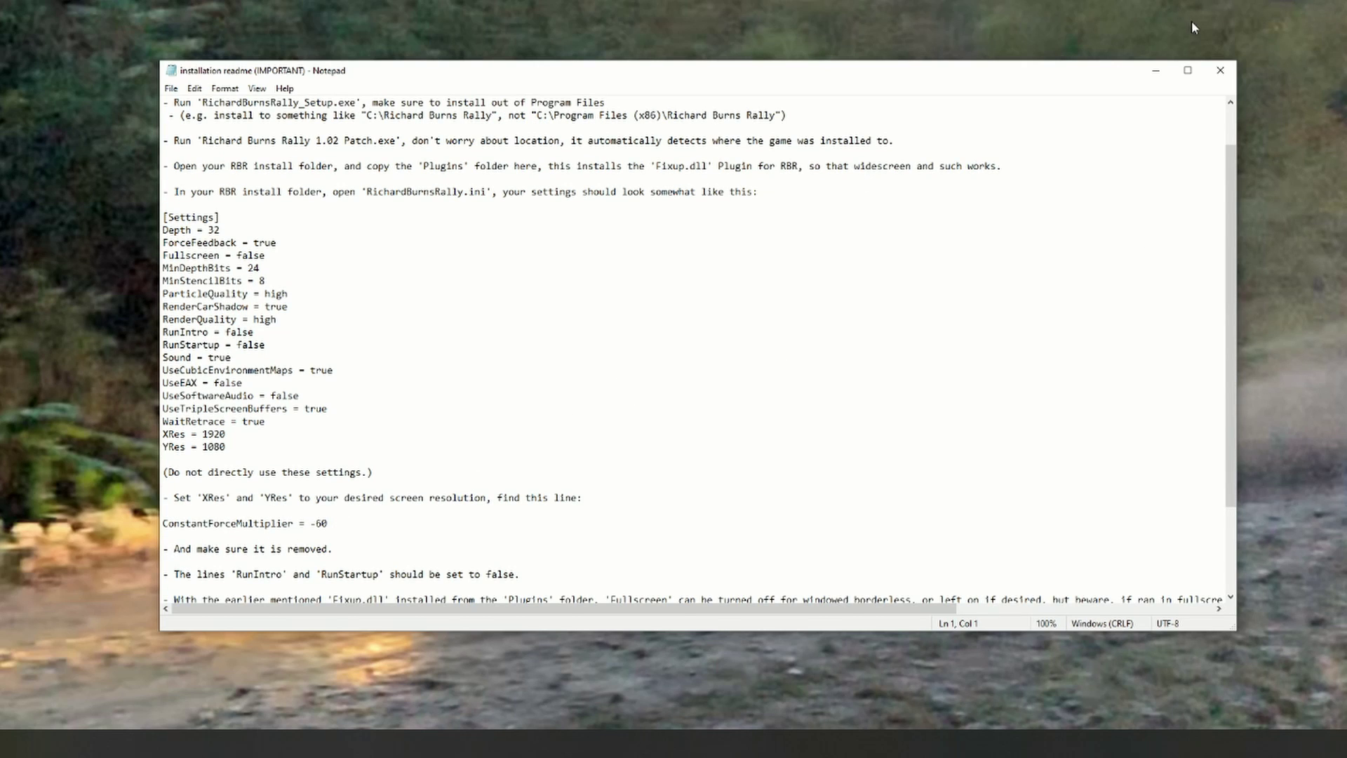
pyautogui.click(1219, 70)
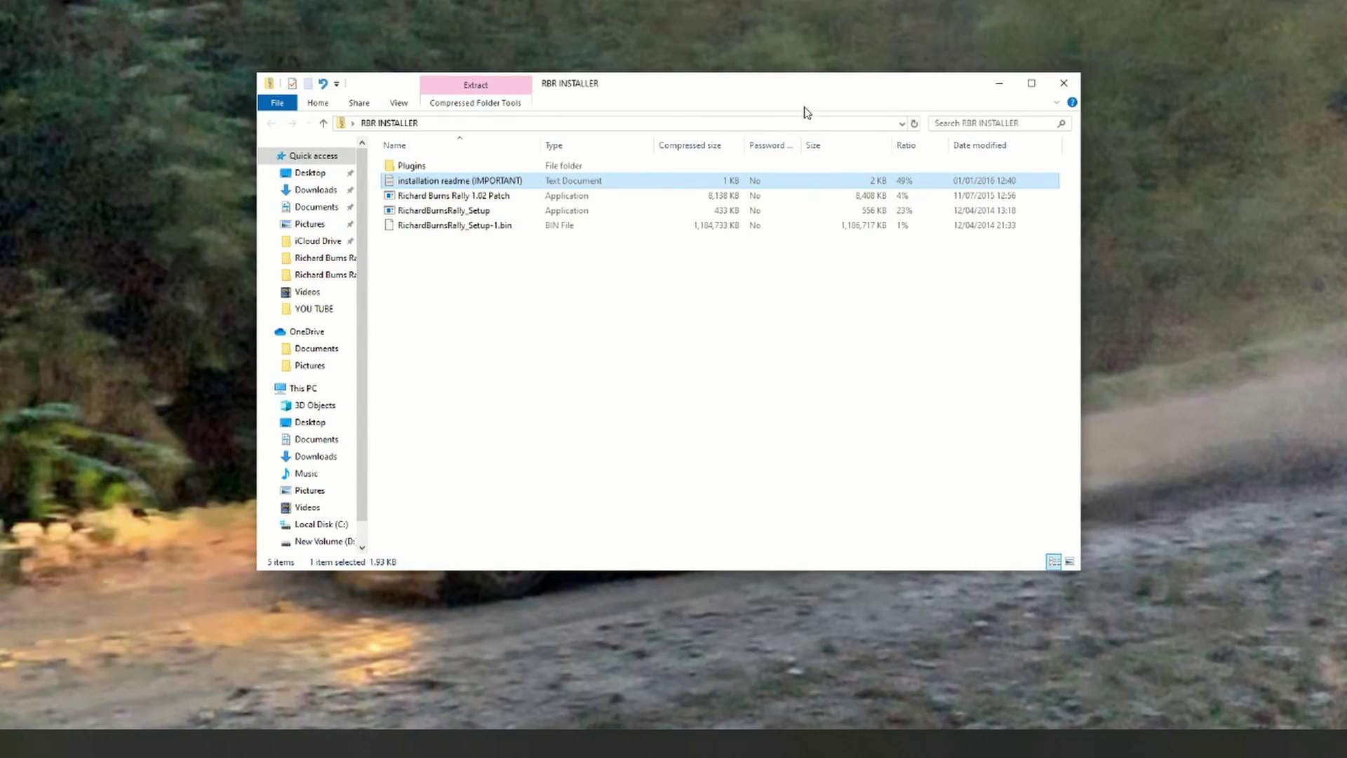
# Step: Extract the RBR INSTALLER archive's files into the D:\Richard Burns Rally folder
pyautogui.moveTo(775, 90); pyautogui.dragTo(635, 129)
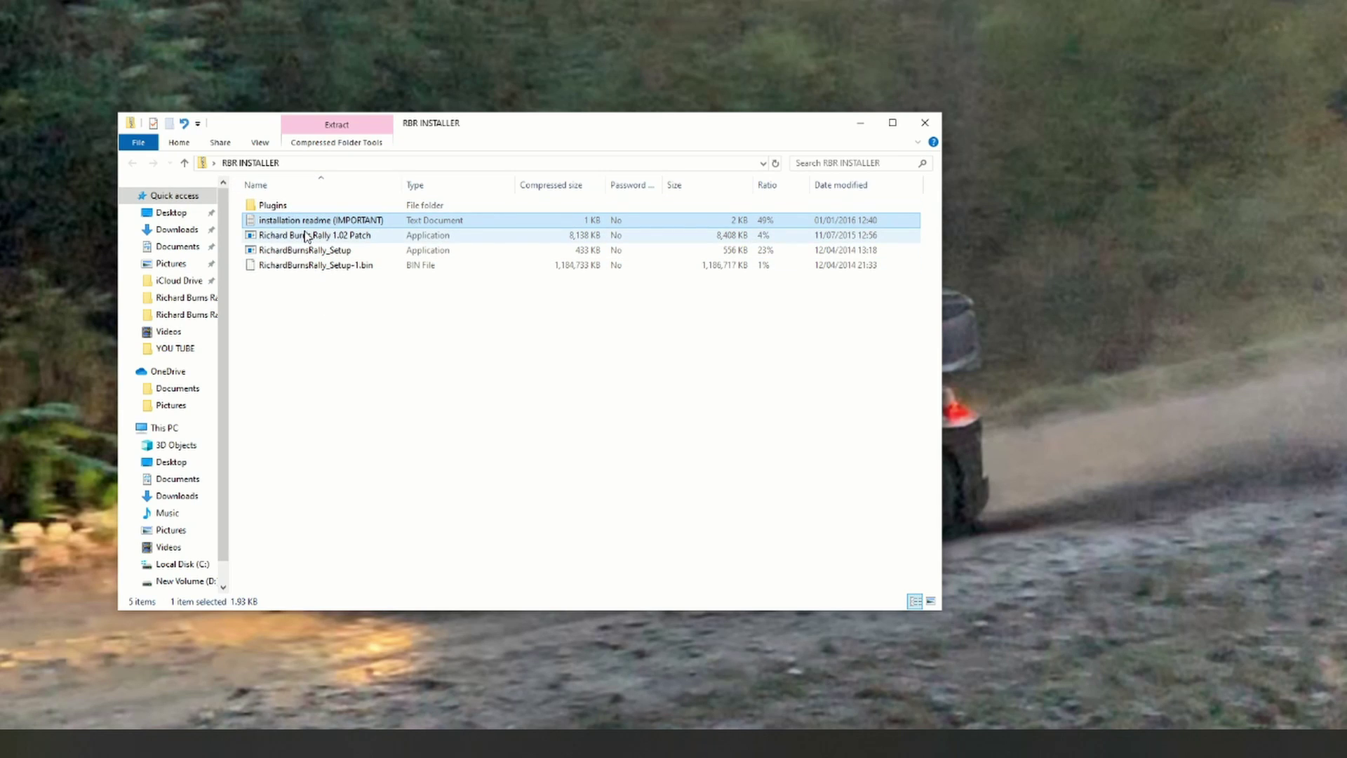
pyautogui.doubleClick(306, 249)
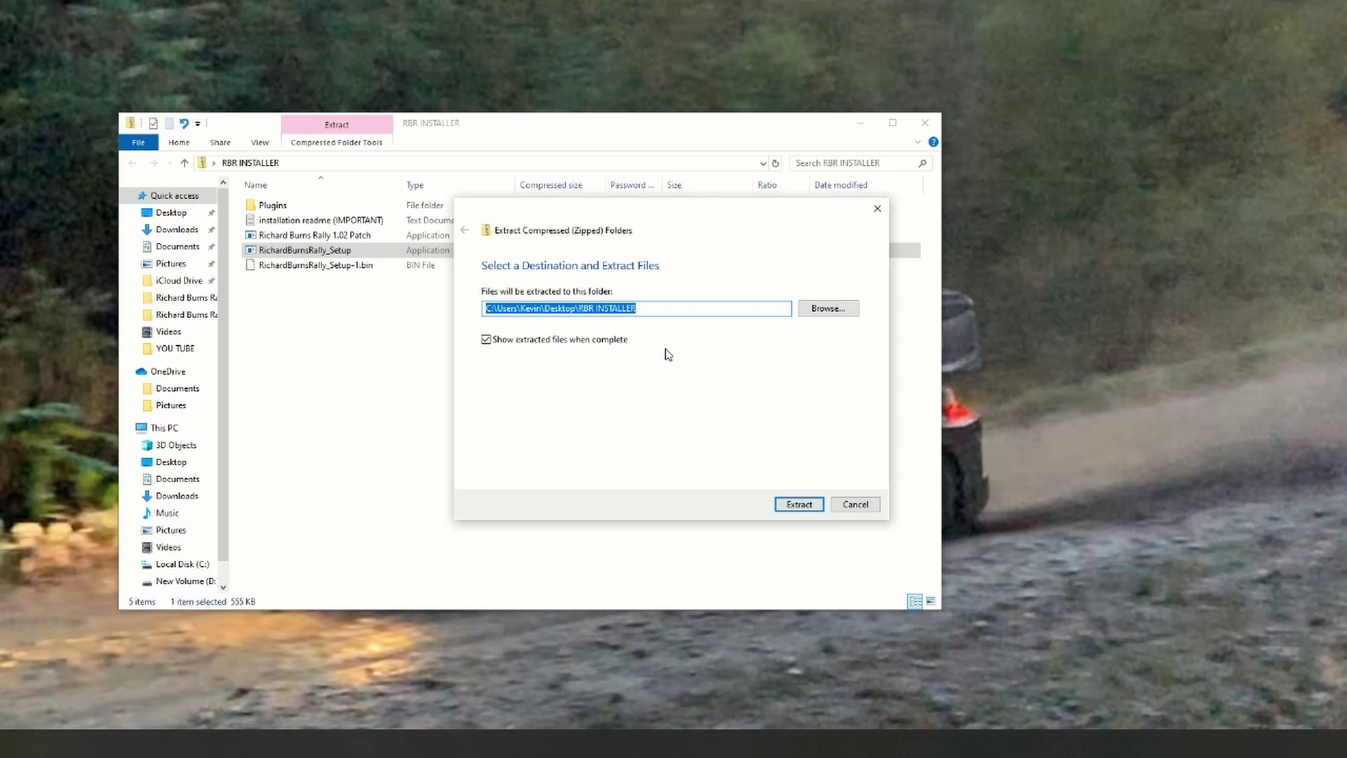
pyautogui.click(828, 308)
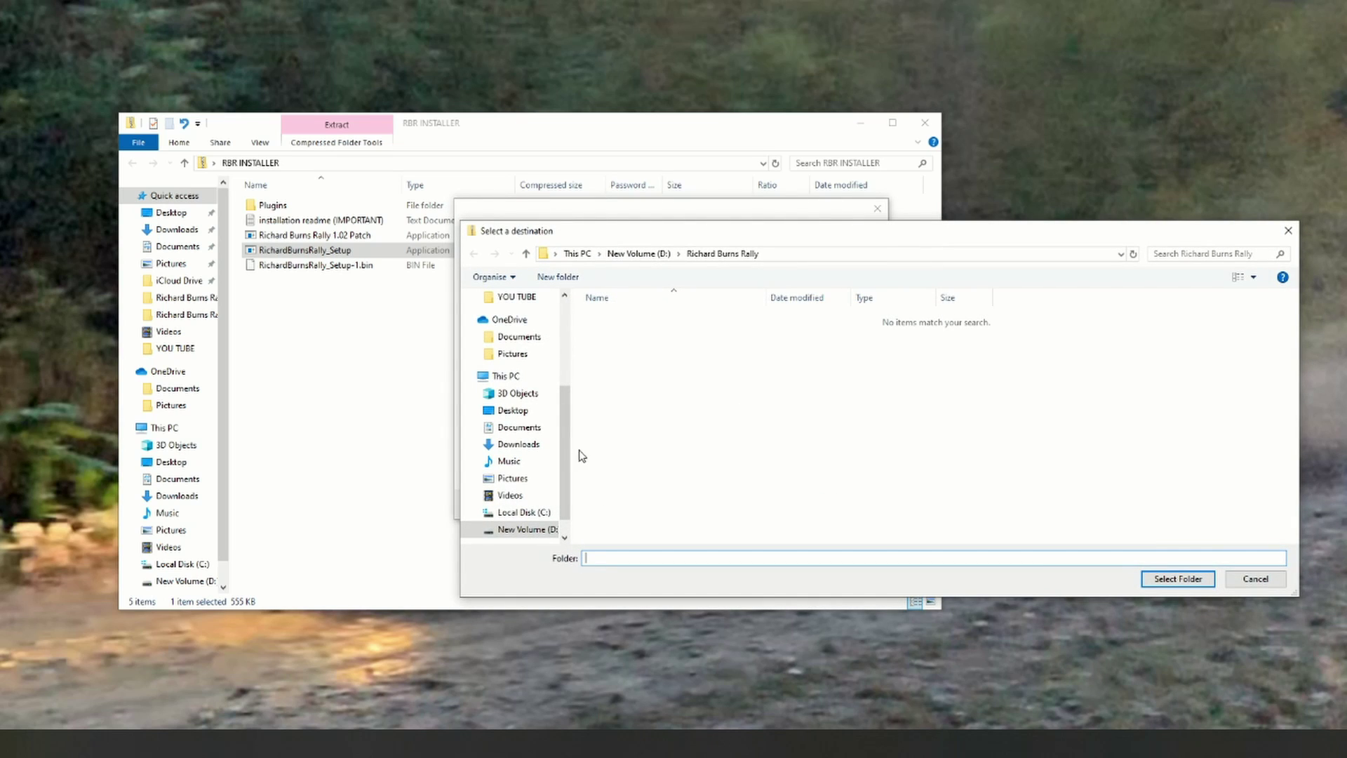
pyautogui.scroll(-2, 565, 459)
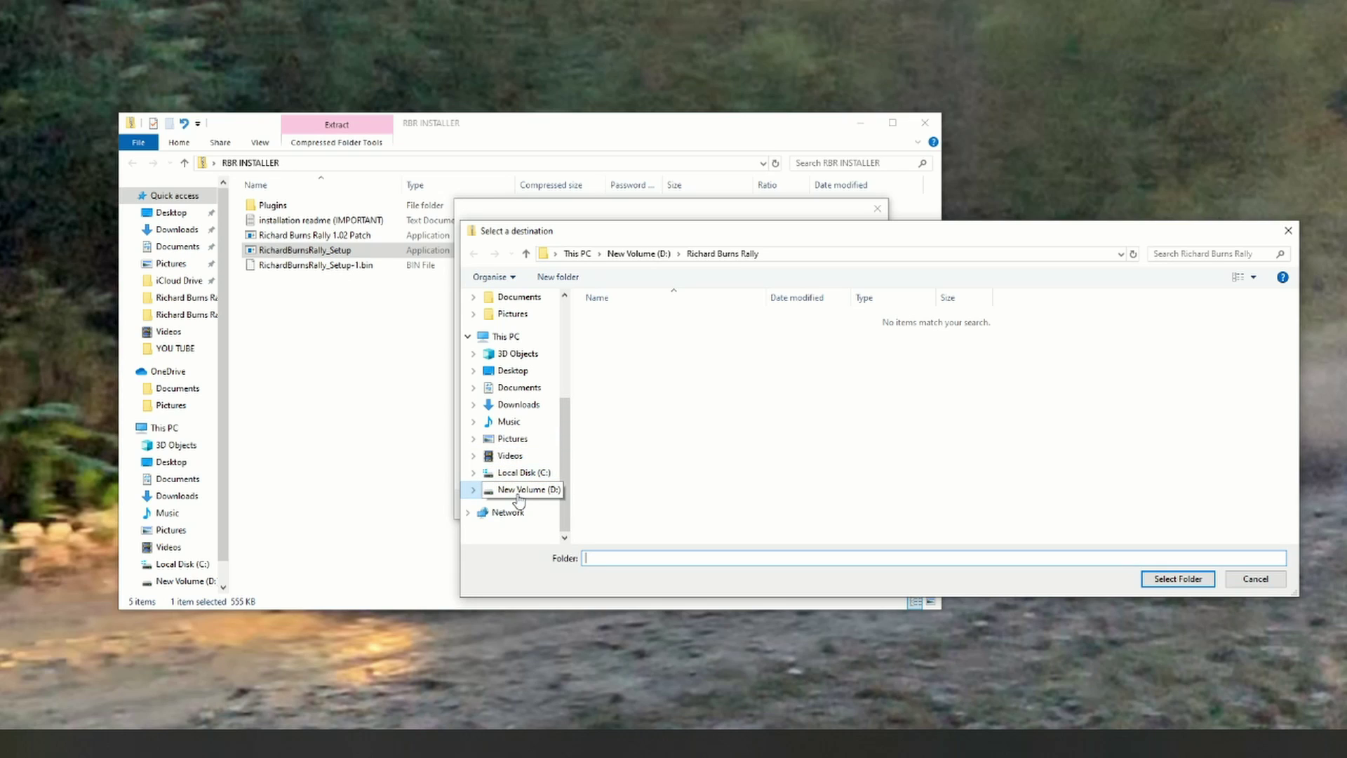
pyautogui.click(519, 491)
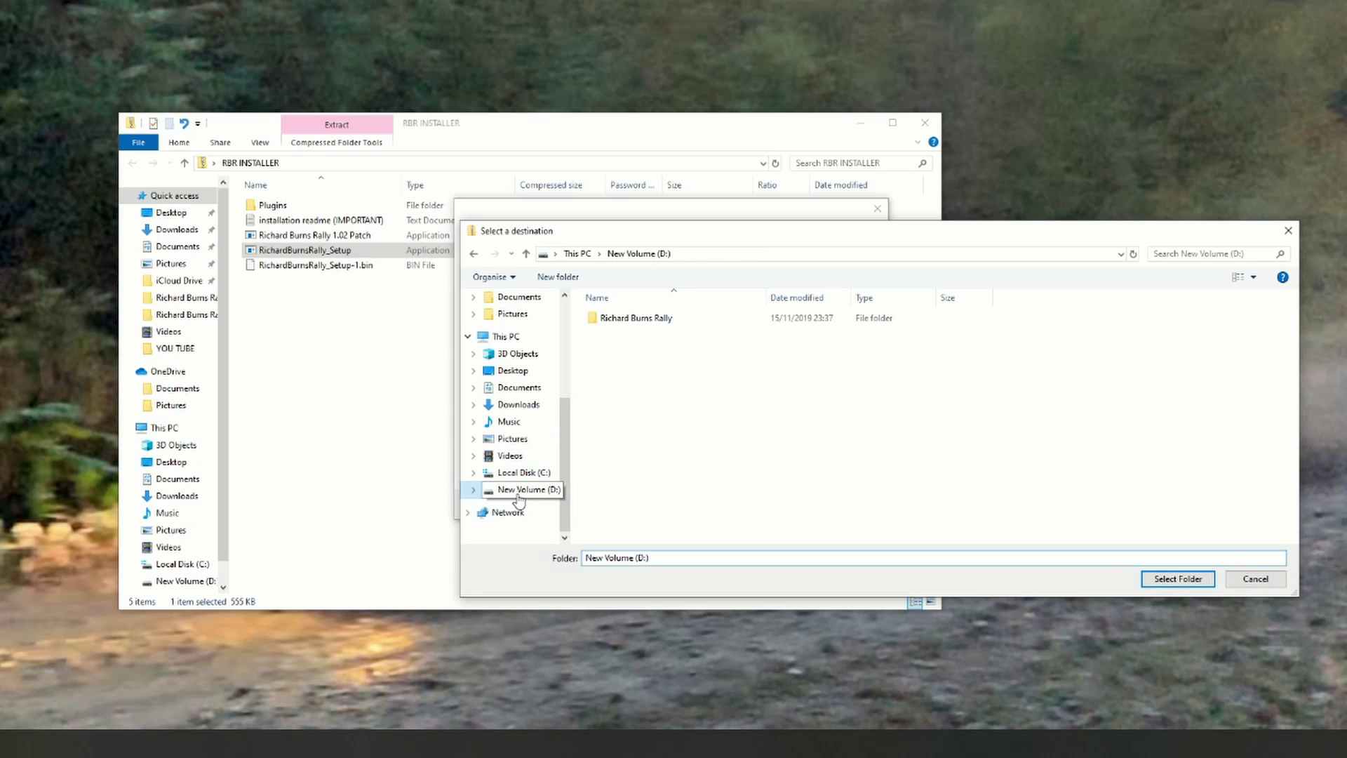
pyautogui.click(635, 324)
pyautogui.doubleClick(635, 322)
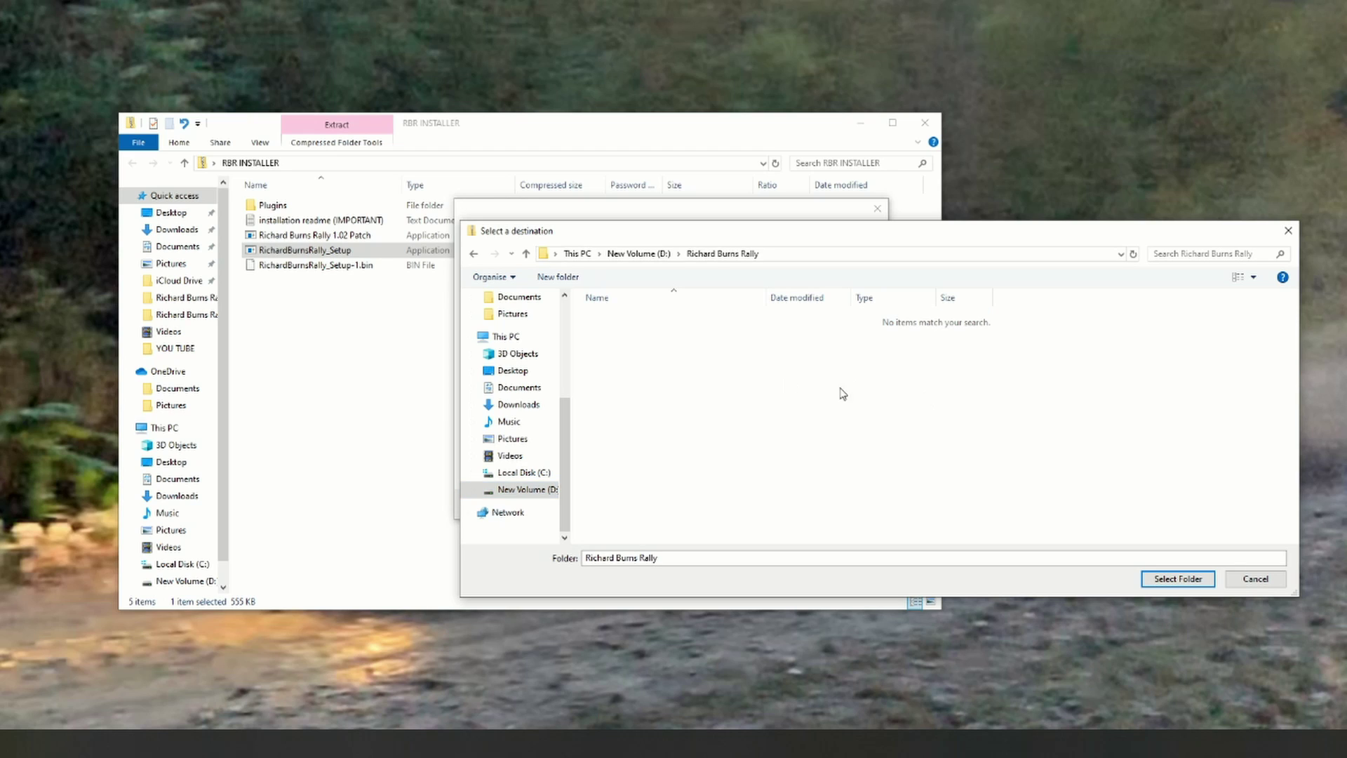
pyautogui.moveTo(909, 240); pyautogui.dragTo(800, 233)
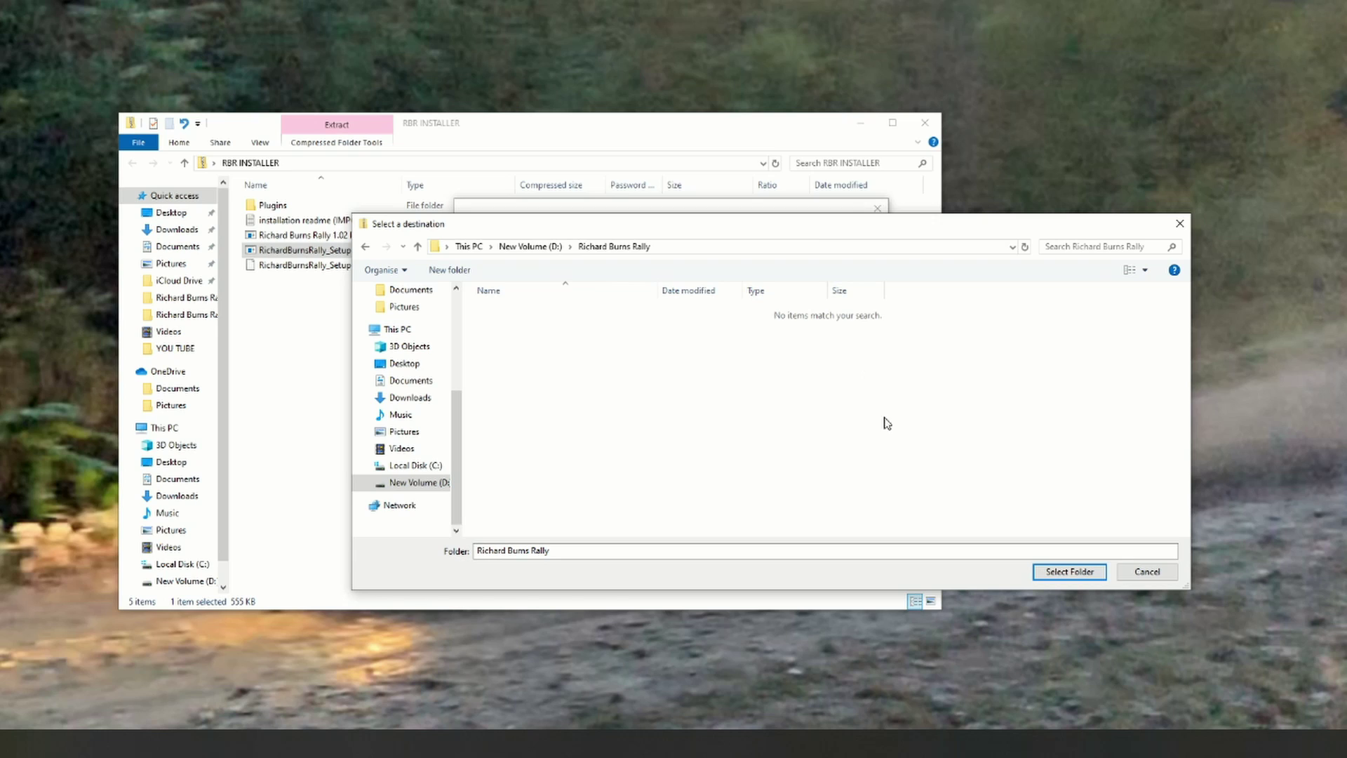
pyautogui.click(1063, 572)
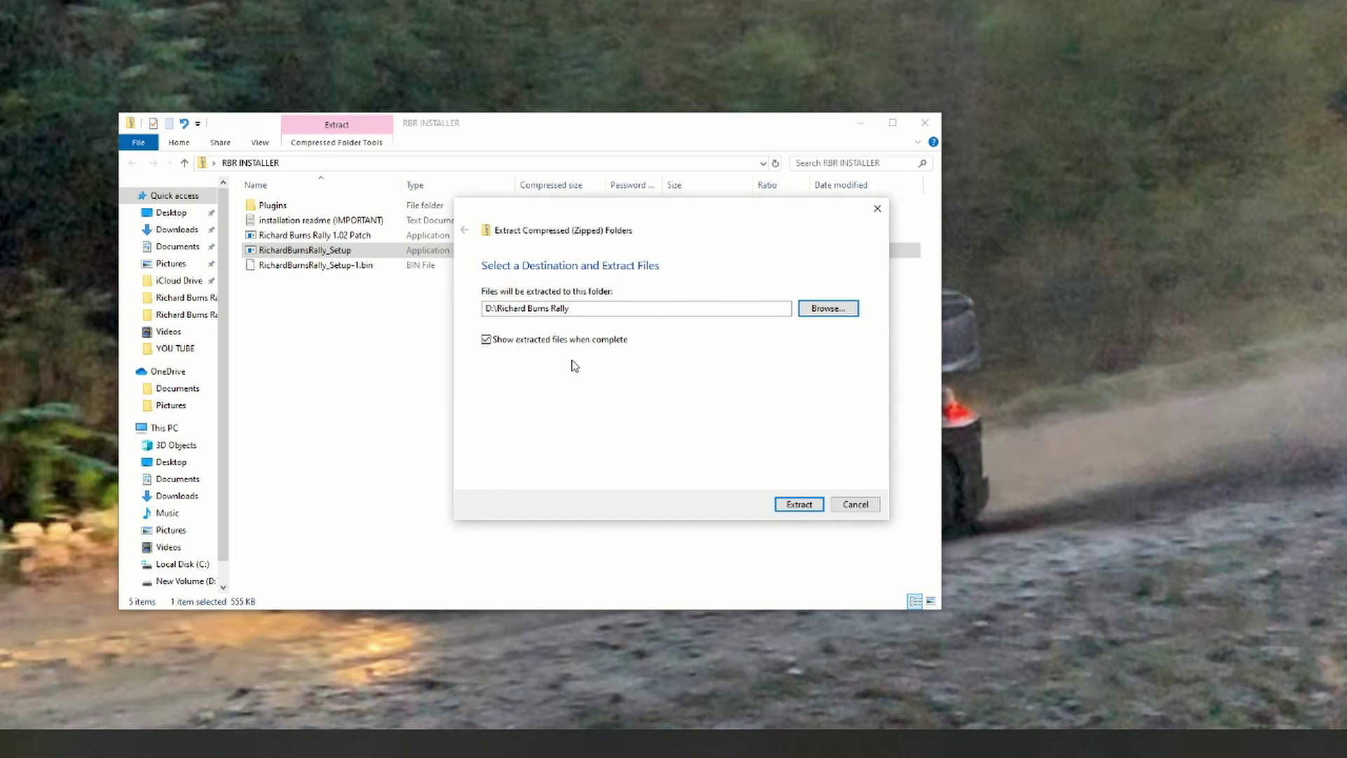
pyautogui.click(793, 505)
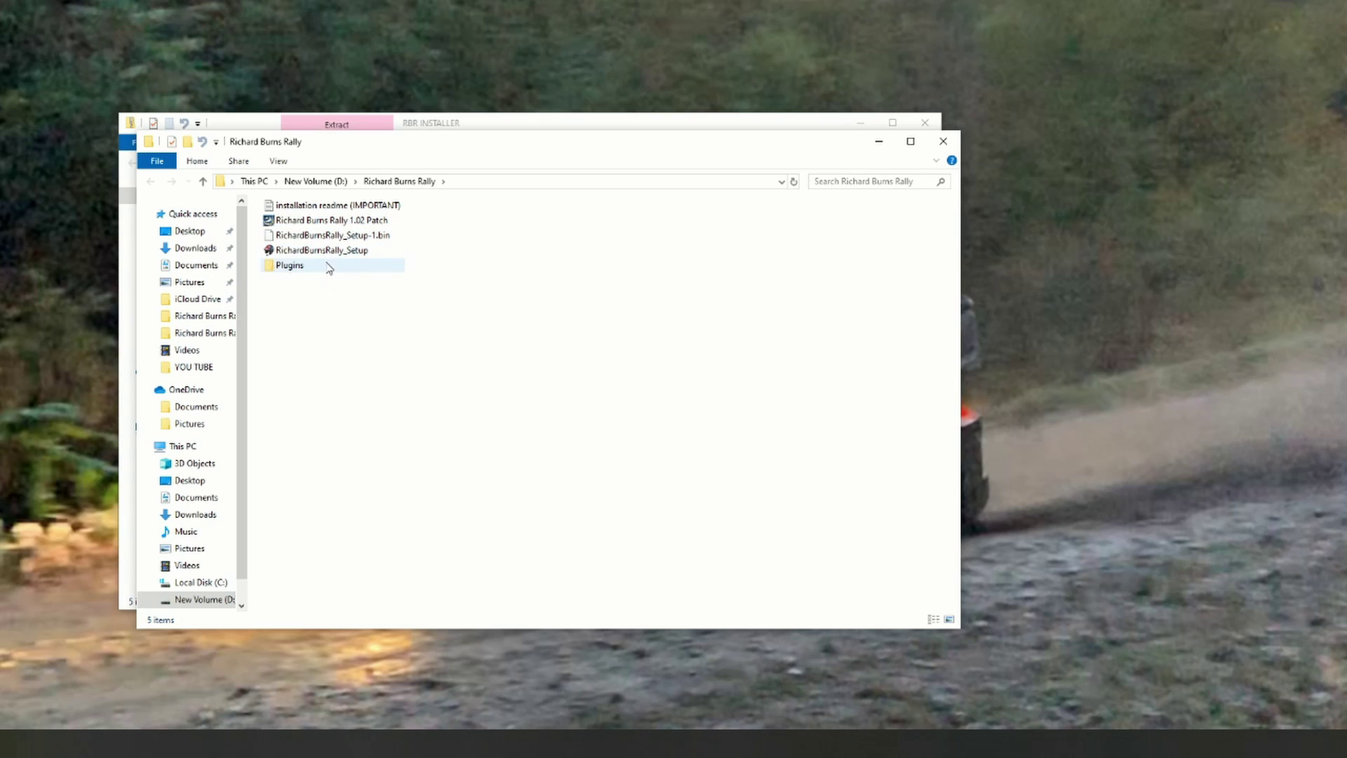
# Step: Launch the game setup and set the install folder to D:\Richard Burns RallyTEST
pyautogui.doubleClick(328, 253)
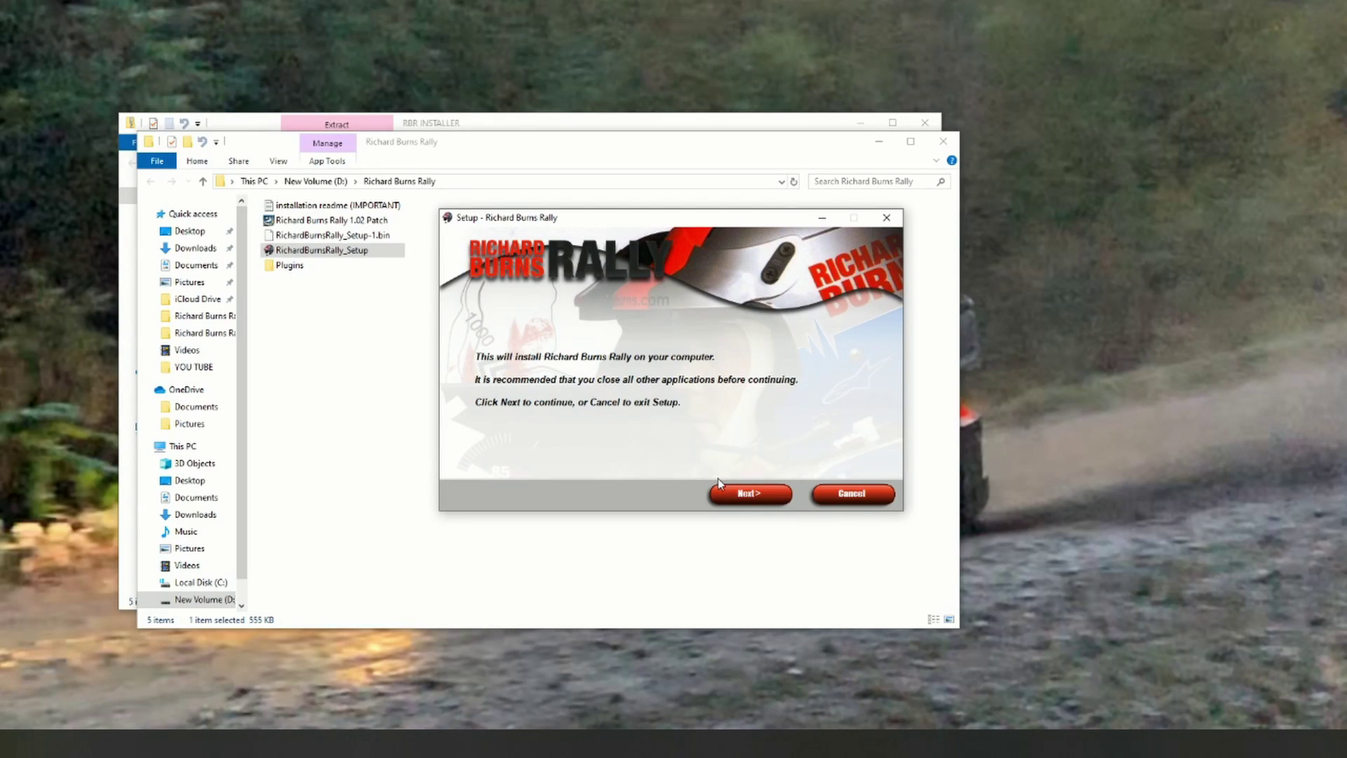
pyautogui.click(749, 493)
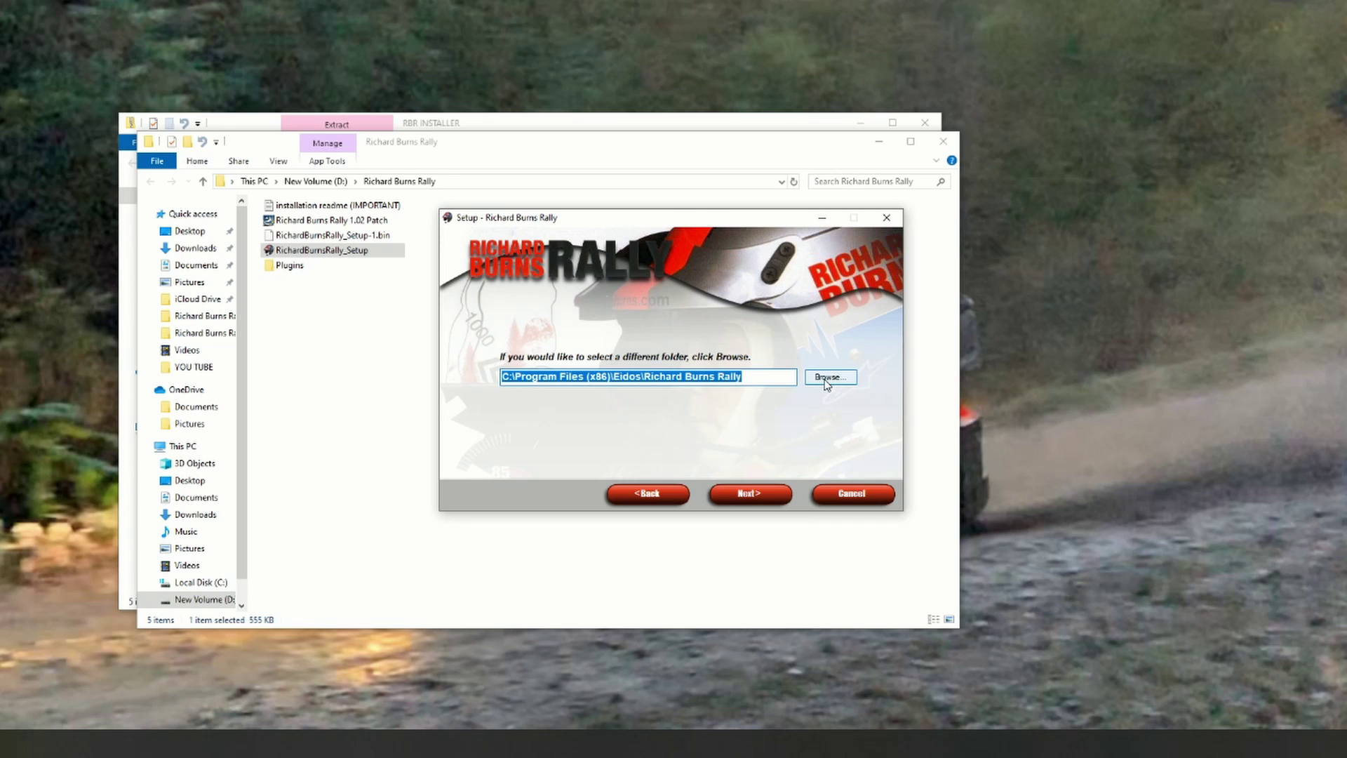
pyautogui.click(828, 377)
pyautogui.moveTo(776, 350); pyautogui.dragTo(776, 428)
pyautogui.click(620, 443)
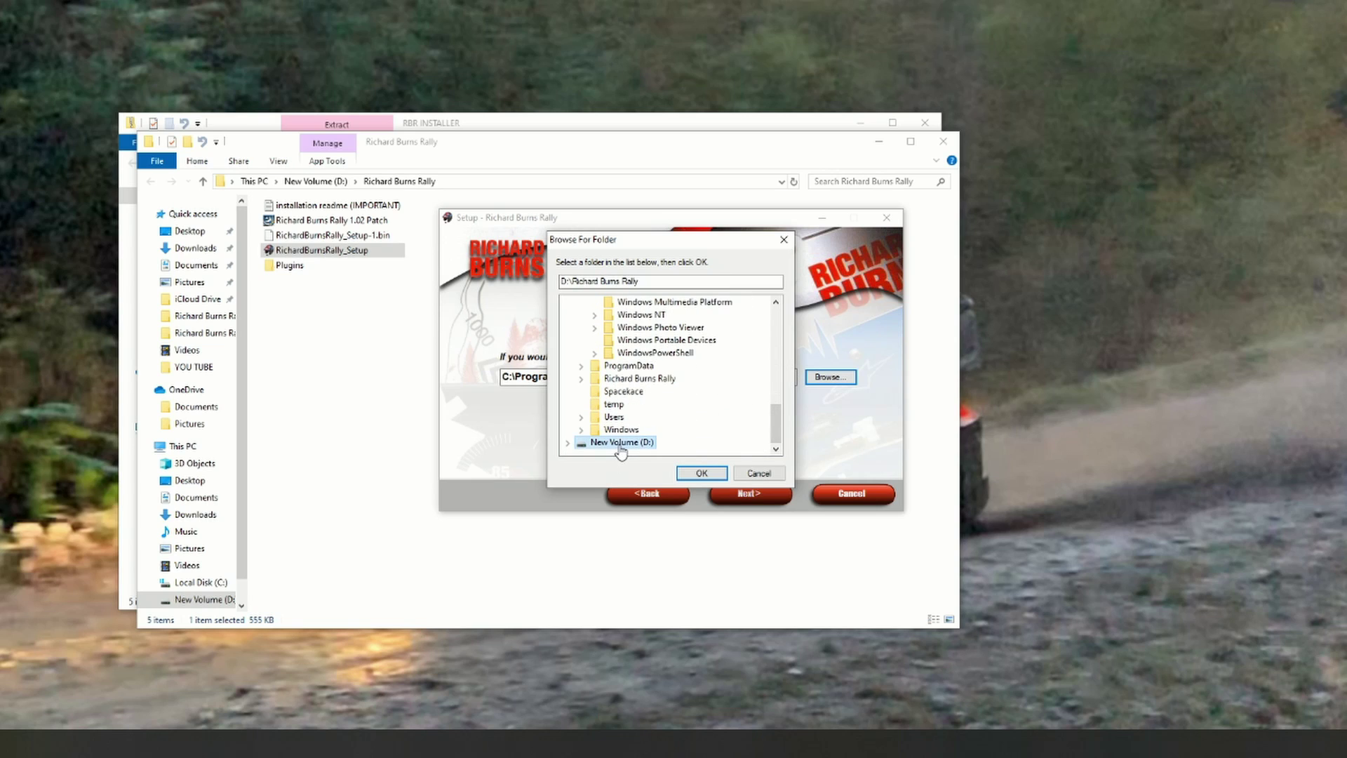
pyautogui.click(693, 473)
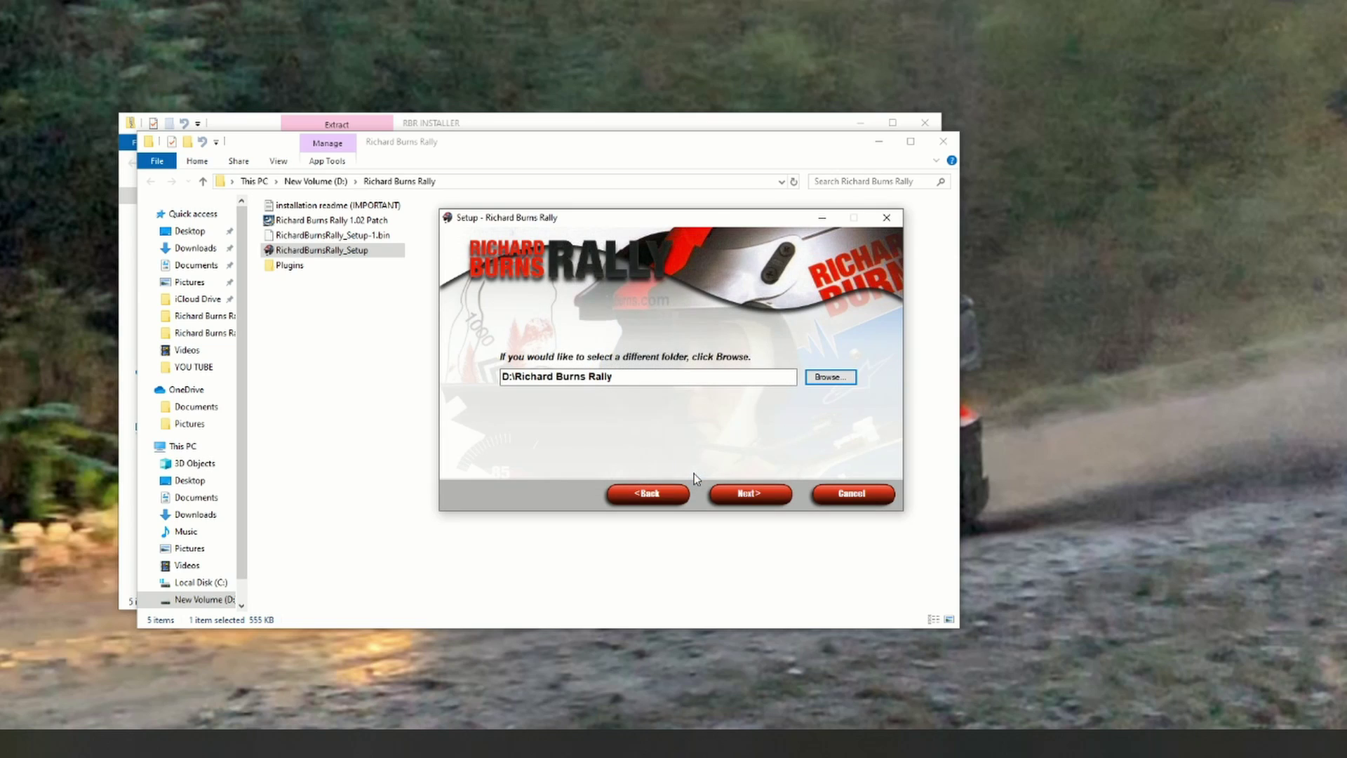
pyautogui.click(621, 377)
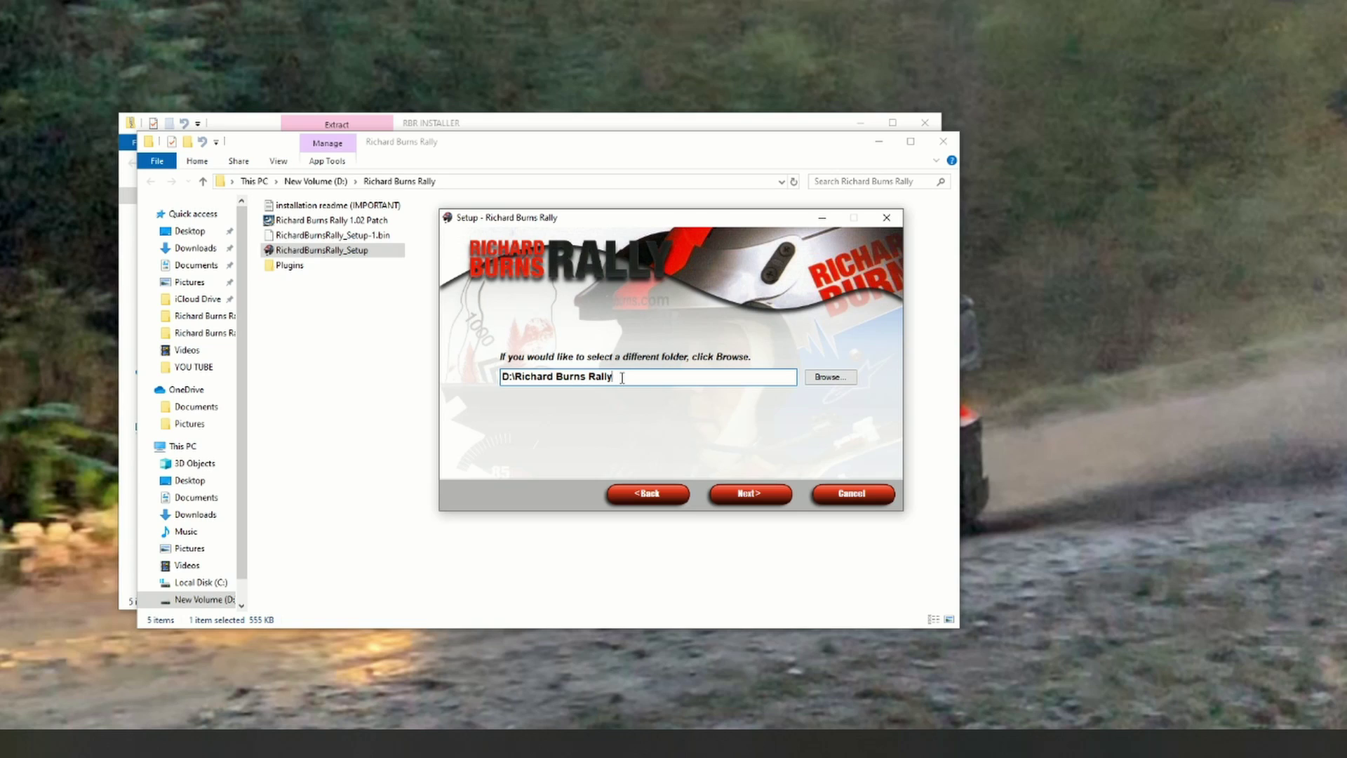
pyautogui.write('TEST')
# Step: Keep the components (DirectX add-on, desktop icon), install the game and finish the wizard
pyautogui.click(749, 496)
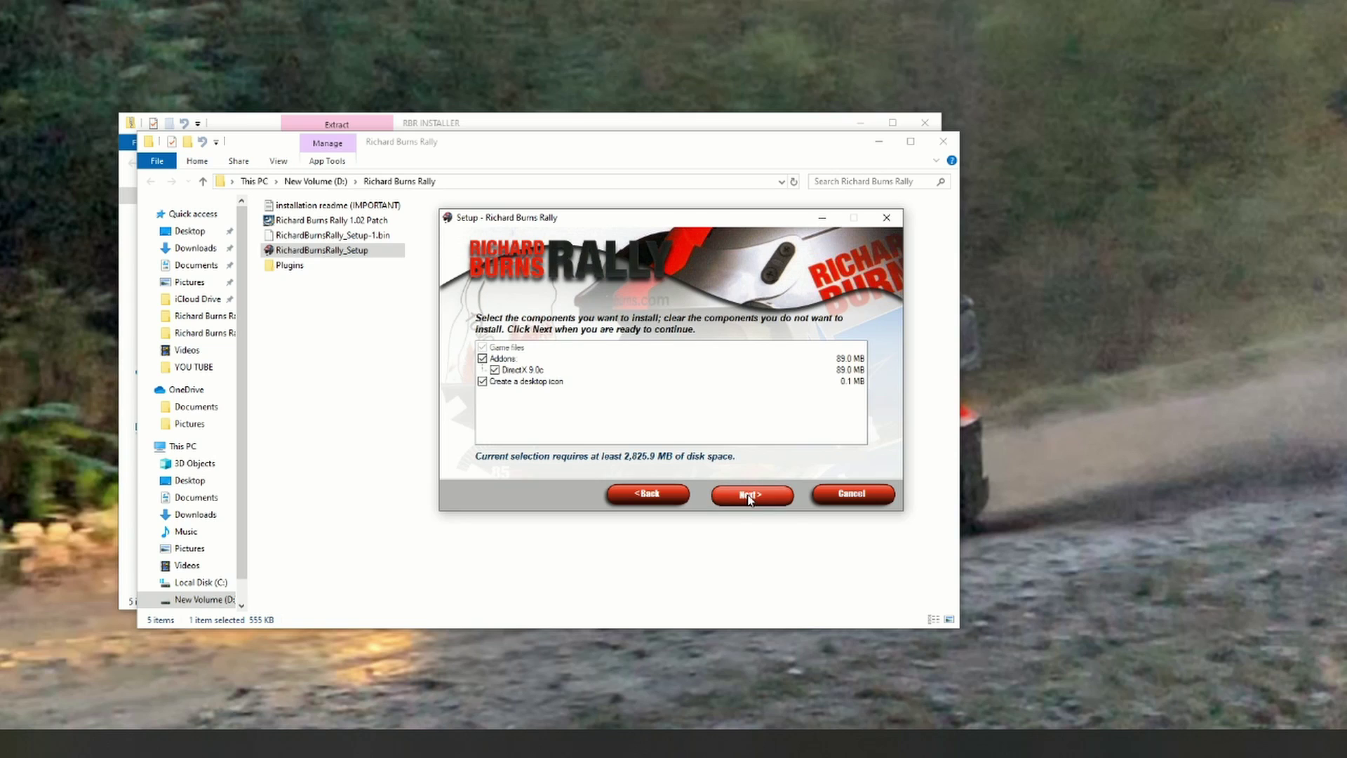
pyautogui.click(749, 494)
pyautogui.click(749, 494)
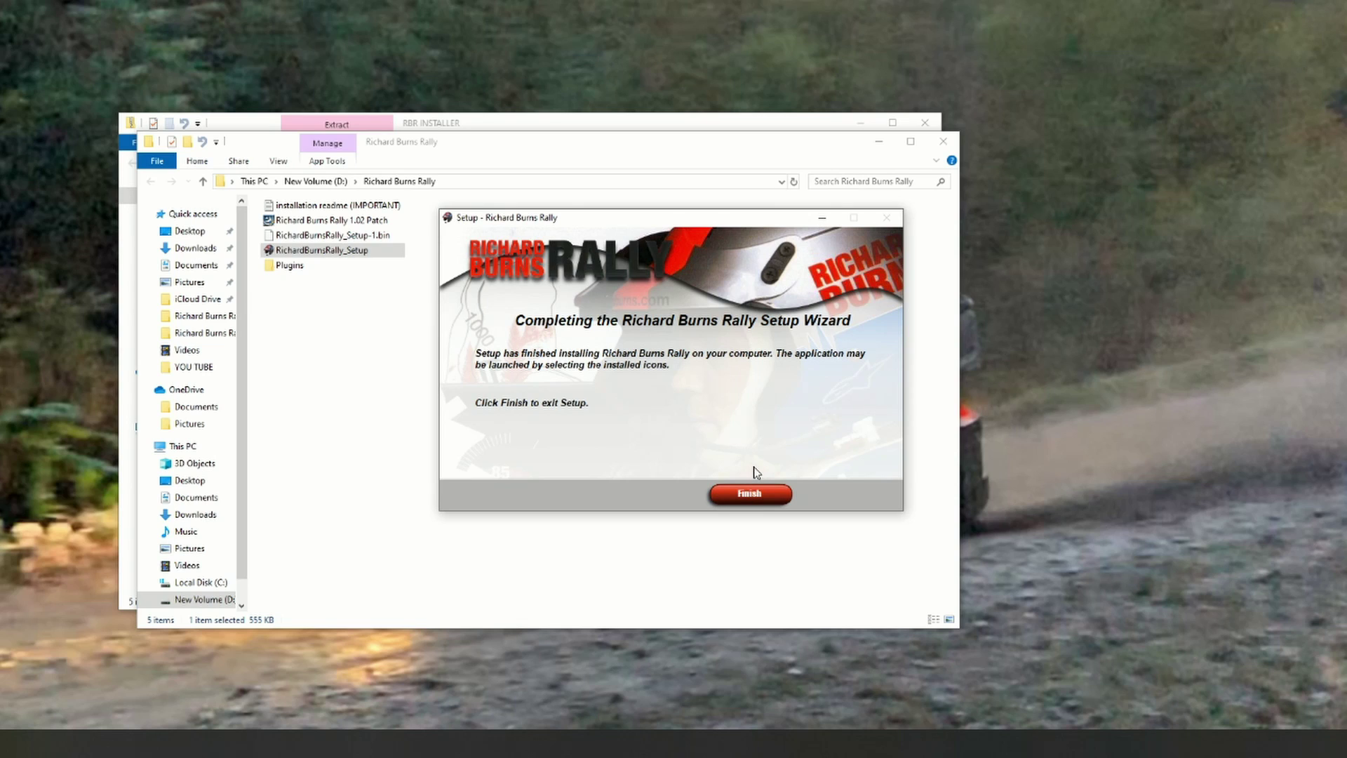
pyautogui.click(749, 497)
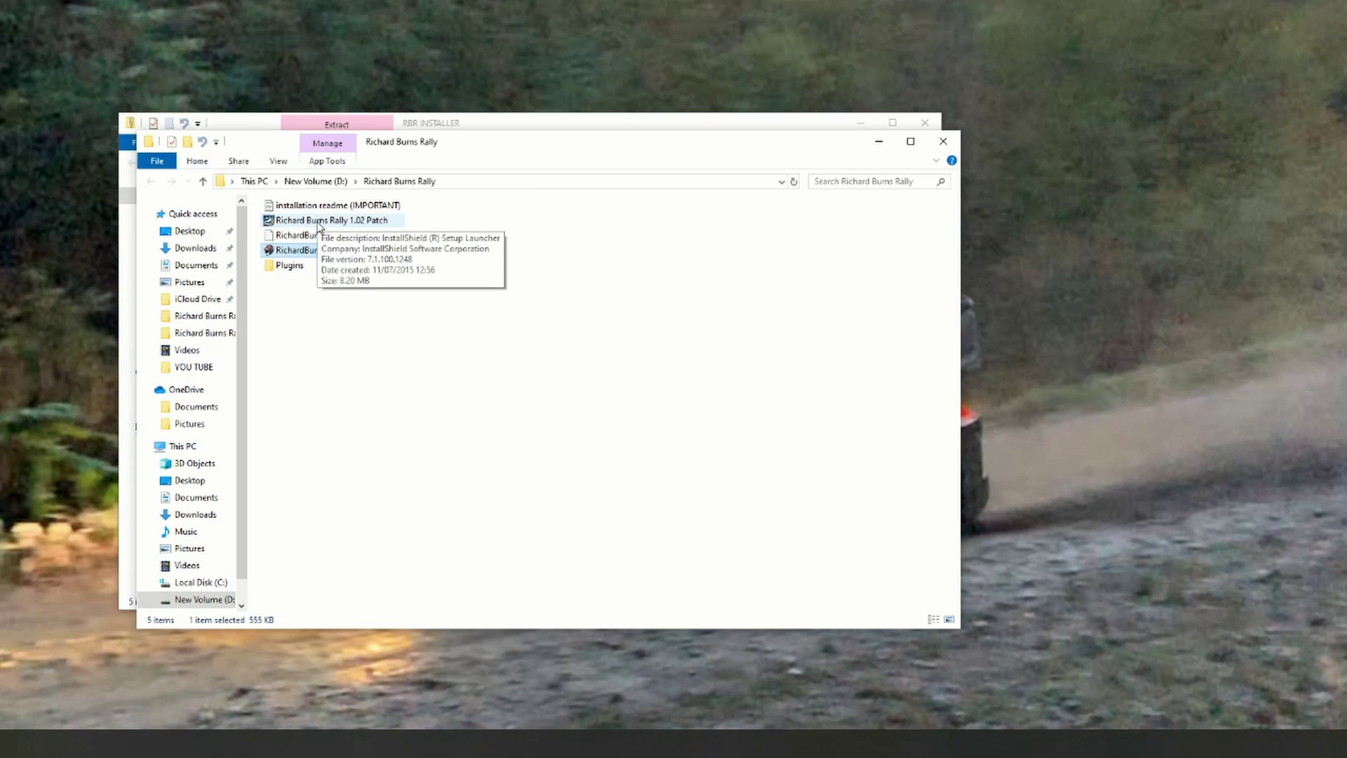
# Step: Run the Richard Burns Rally 1.02 Patch installer through to completion and close it
pyautogui.doubleClick(319, 222)
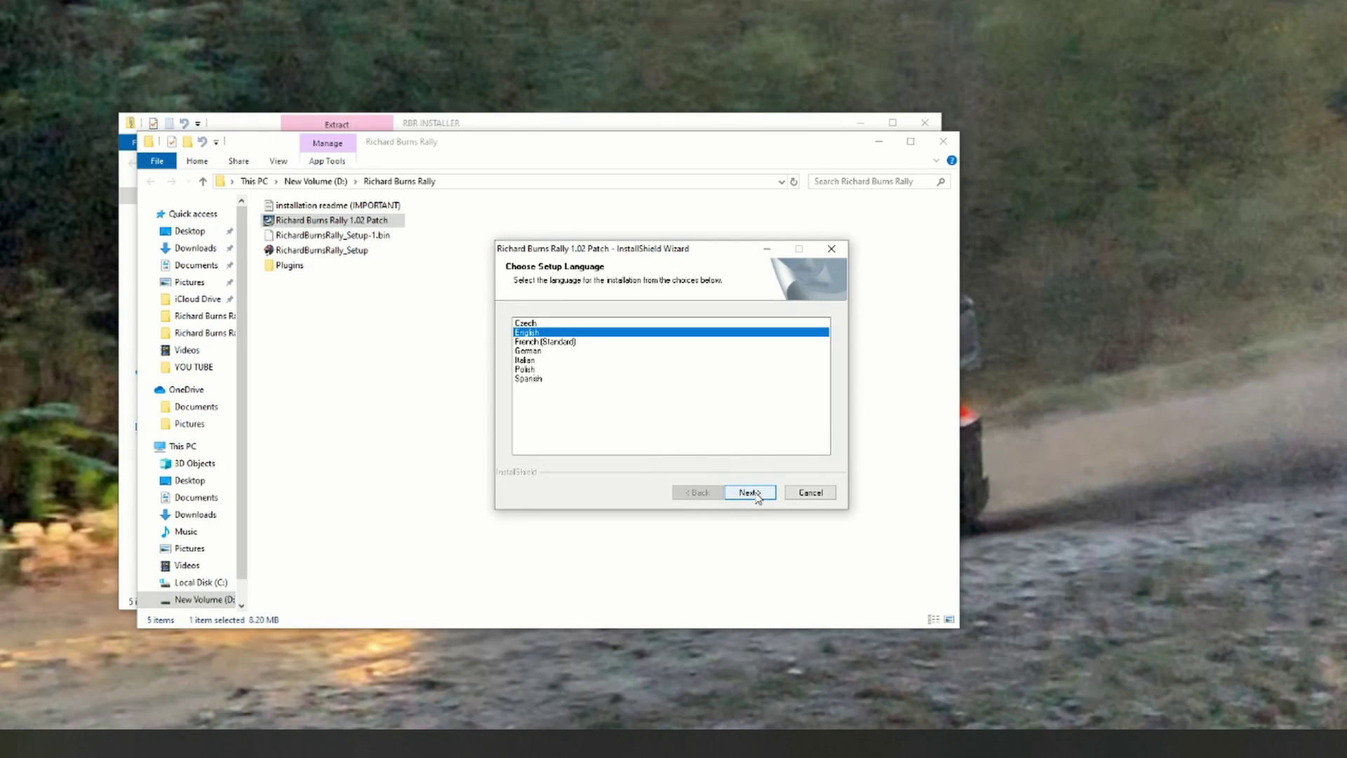
pyautogui.click(749, 492)
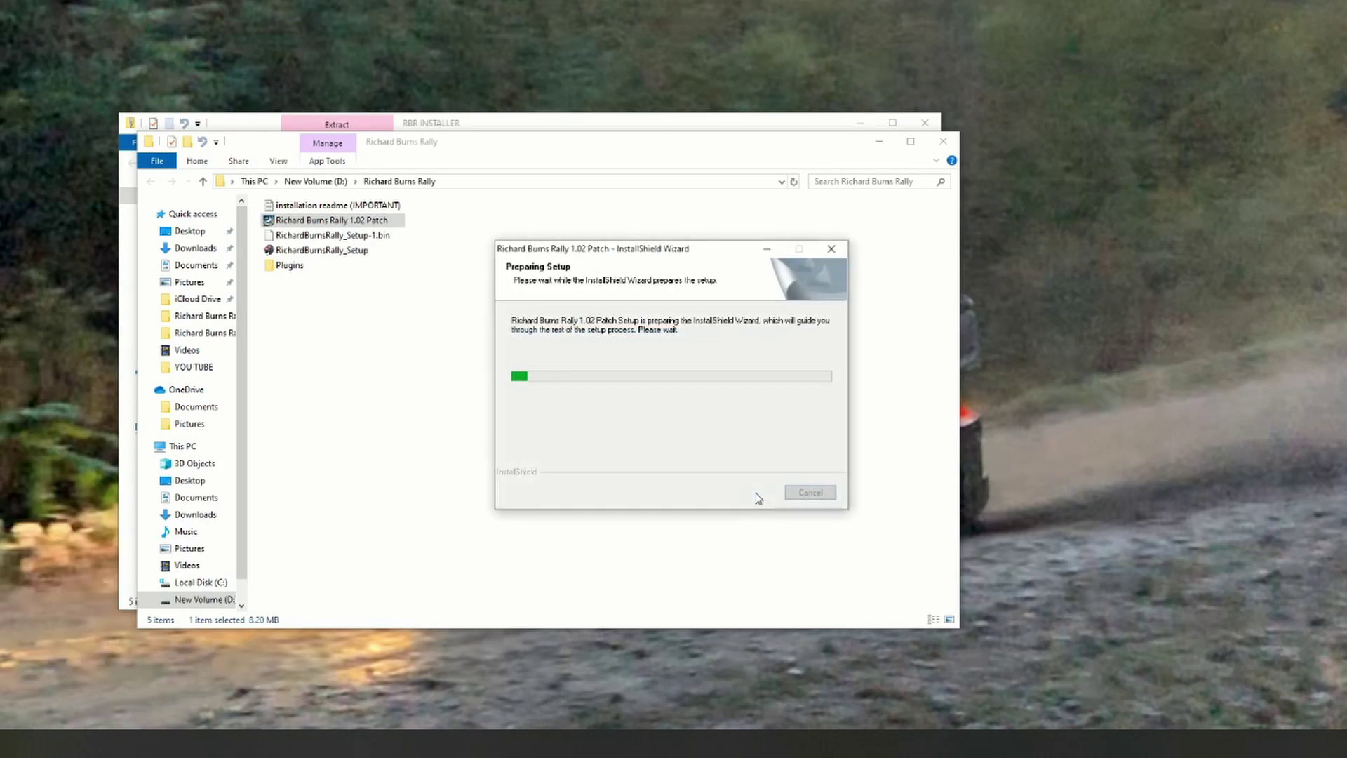
pyautogui.click(749, 492)
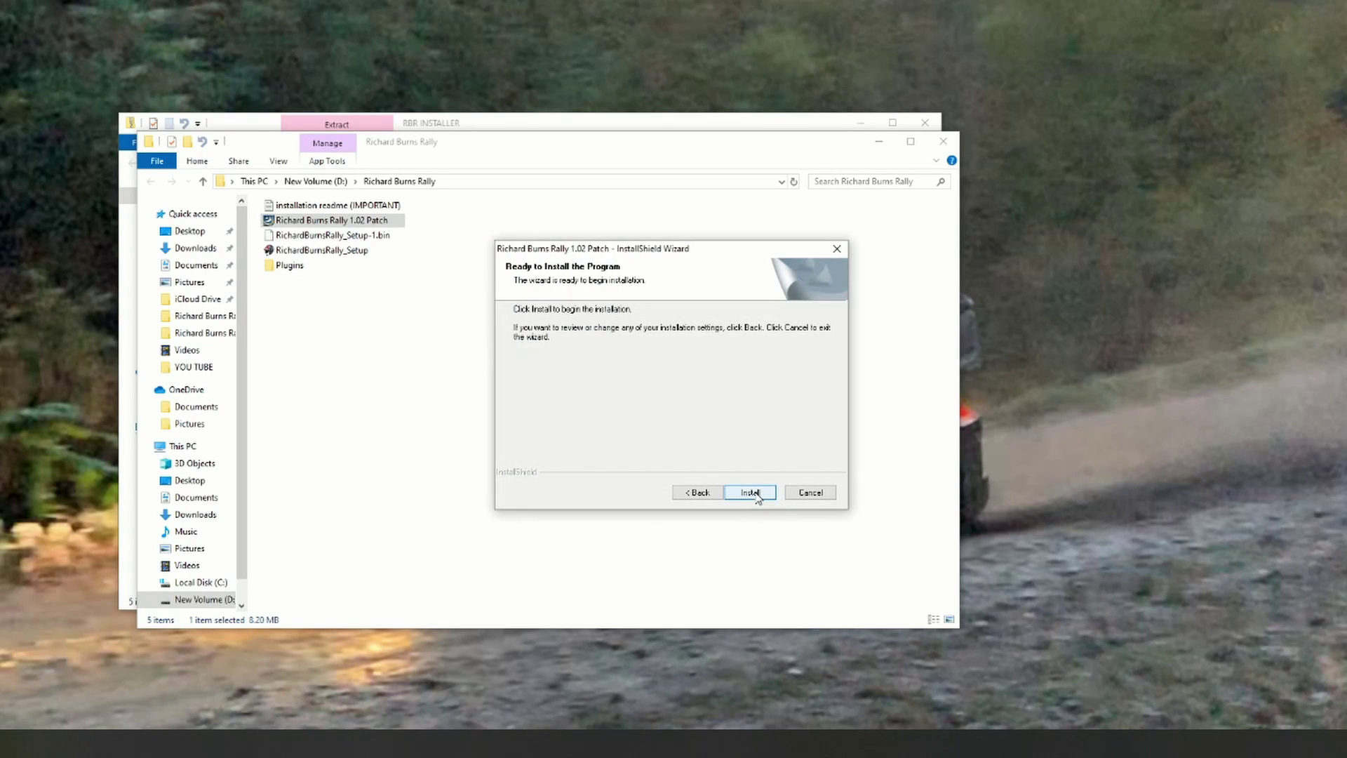
pyautogui.click(749, 492)
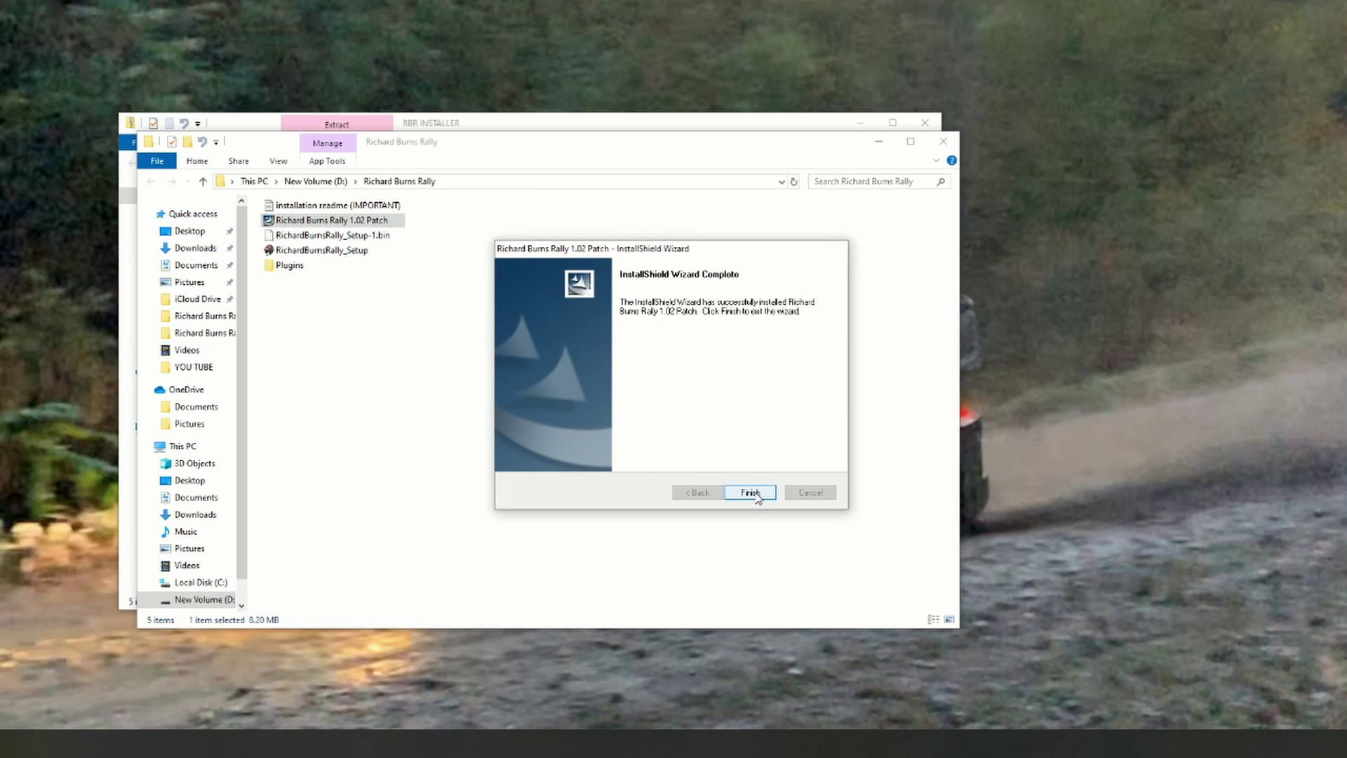
pyautogui.click(750, 493)
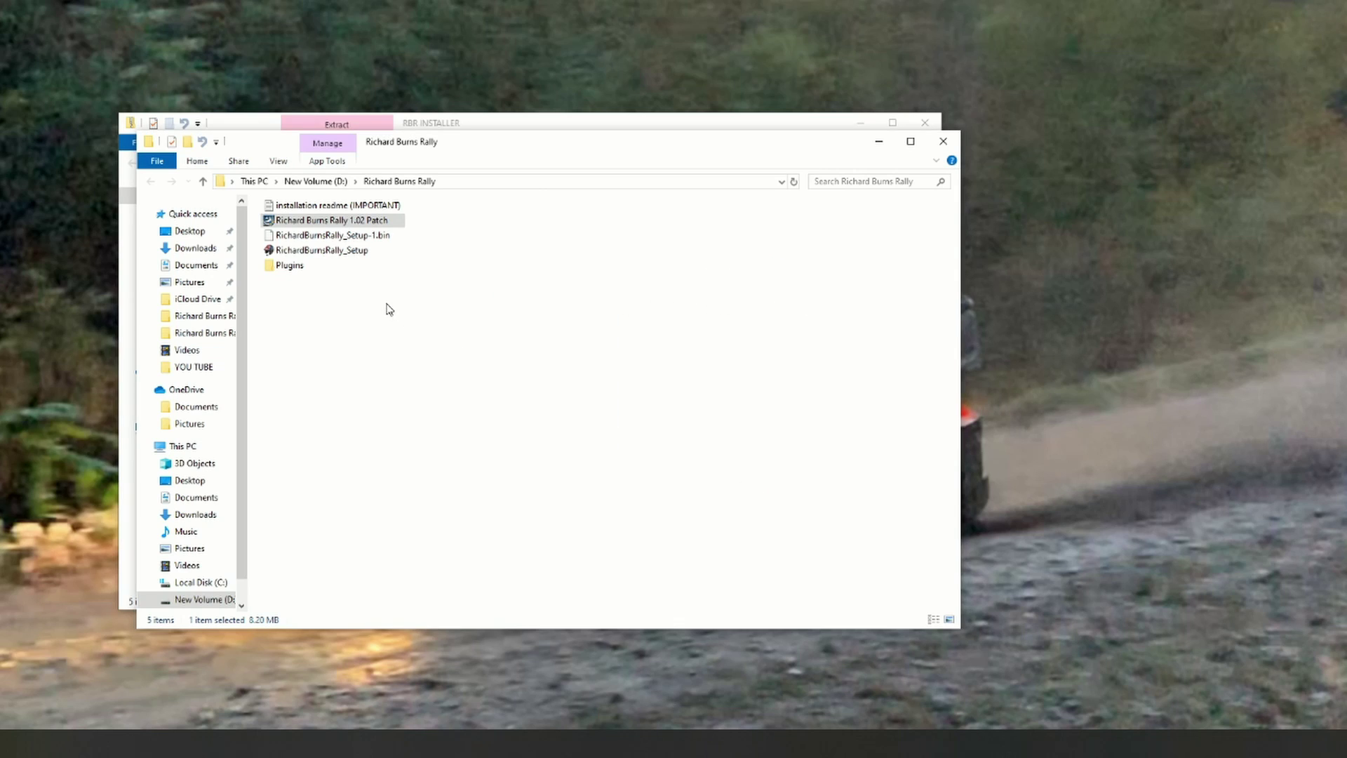
# Step: Copy the Plugins folder from the extracted installer files
pyautogui.click(289, 269)
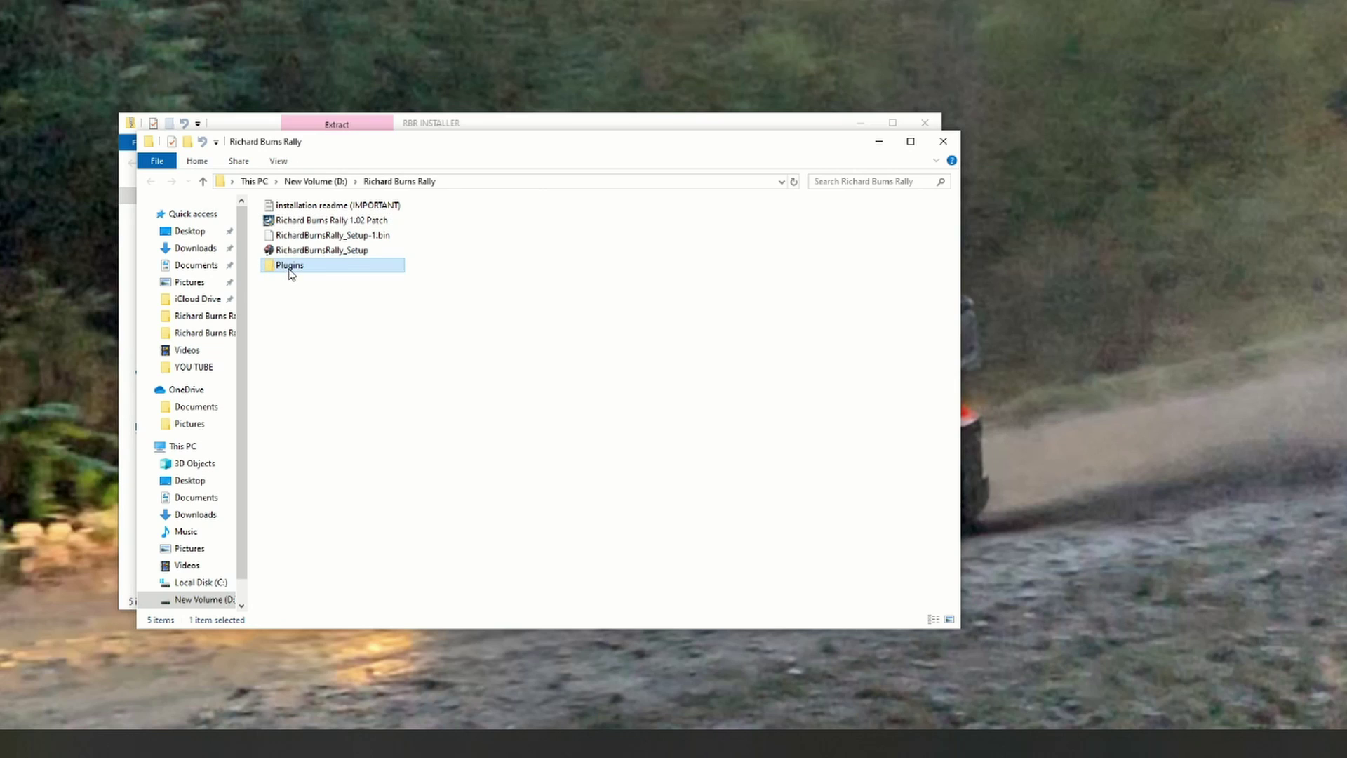
pyautogui.rightClick(289, 269)
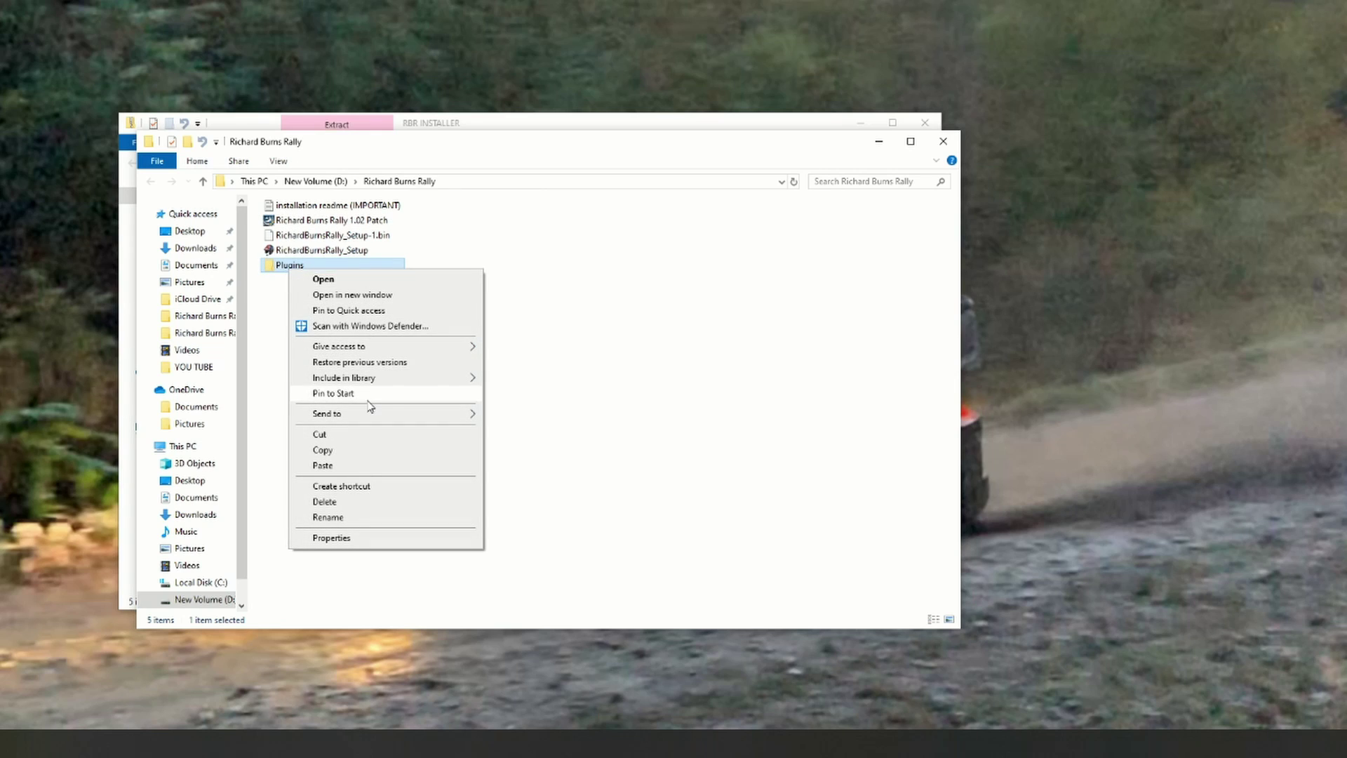
pyautogui.click(341, 451)
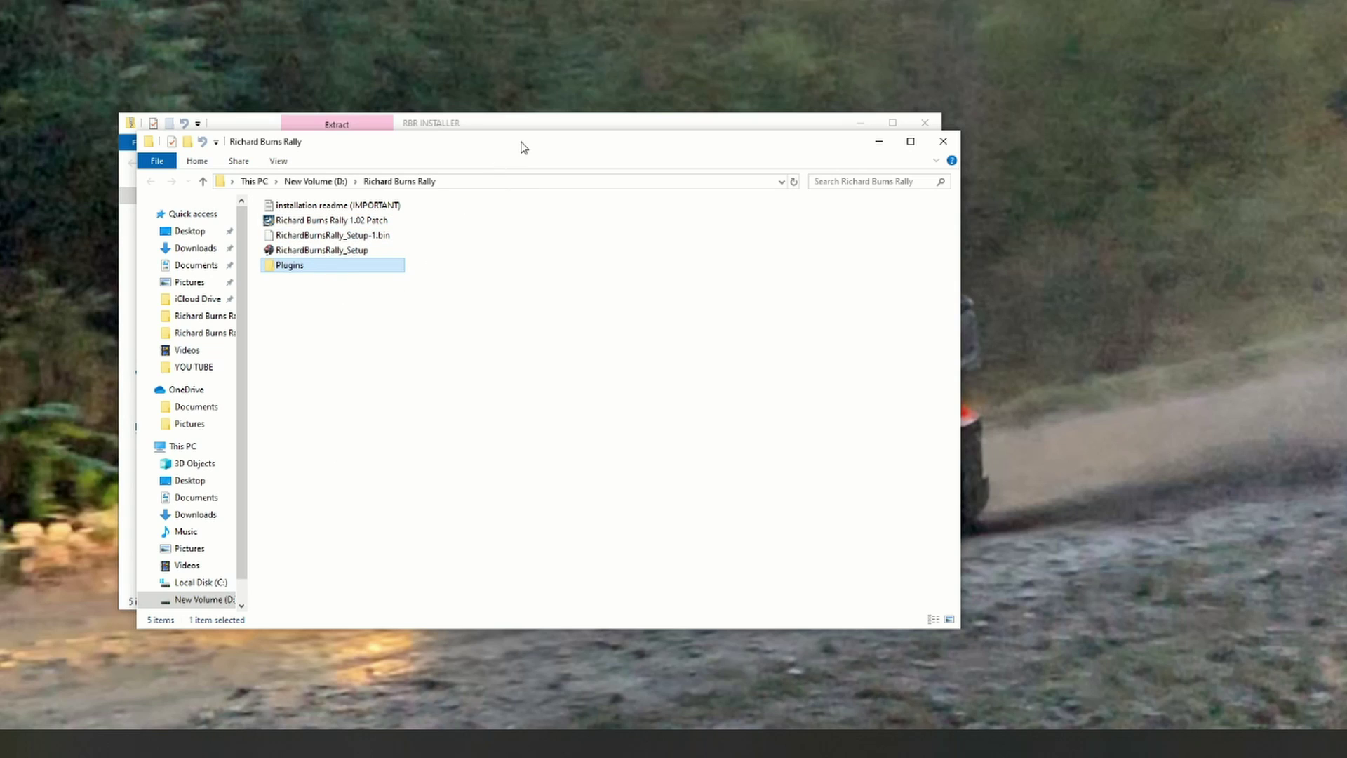
# Step: Close the extra folder windows and open the desktop shortcut's location, D:\Richard Burns RallyTEST
pyautogui.click(316, 182)
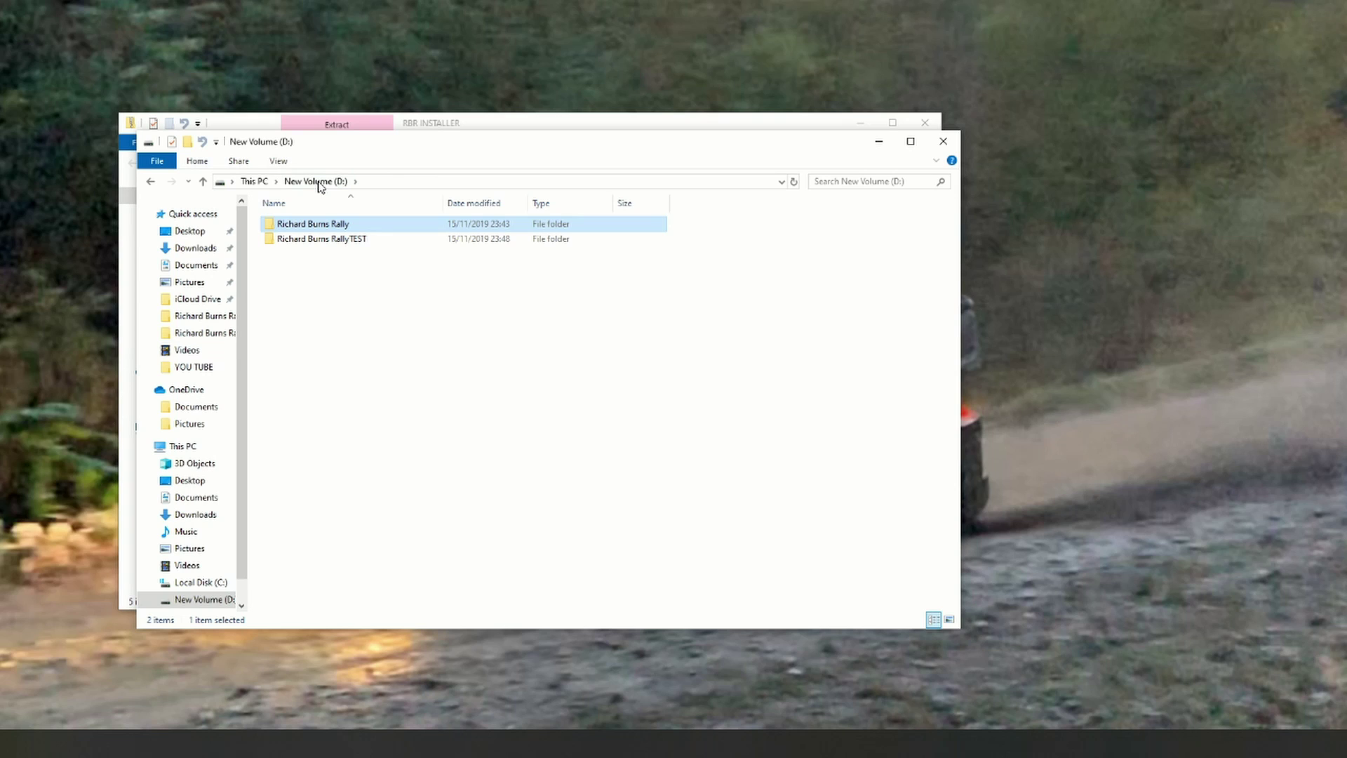
pyautogui.click(314, 240)
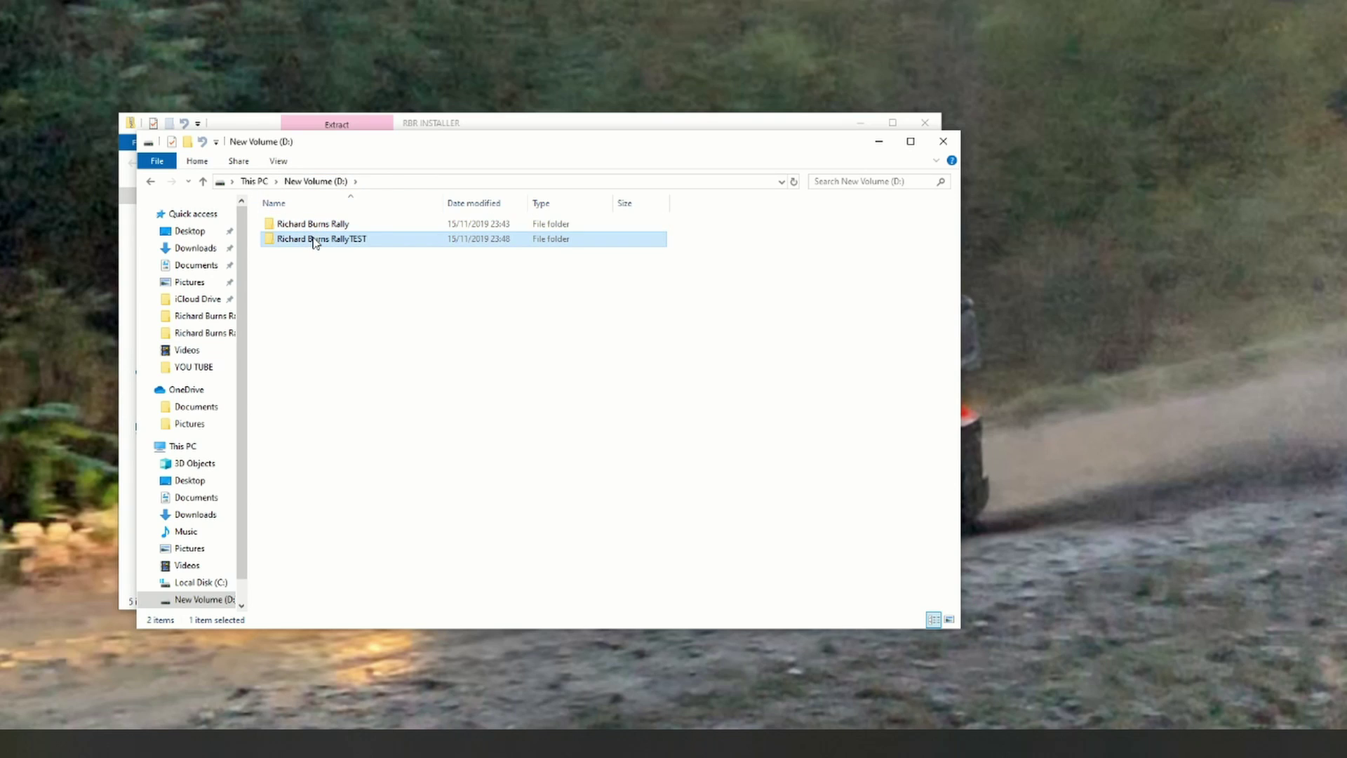
pyautogui.doubleClick(314, 240)
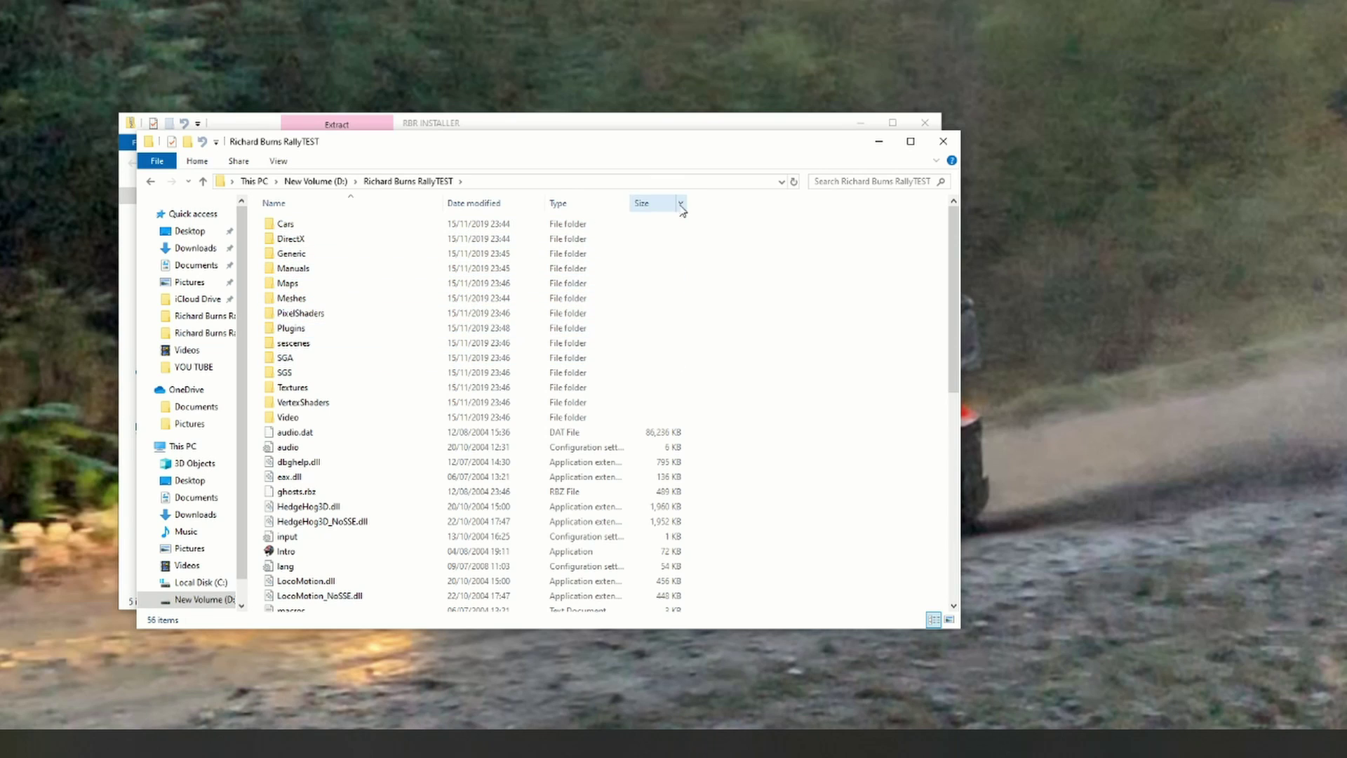
pyautogui.click(943, 143)
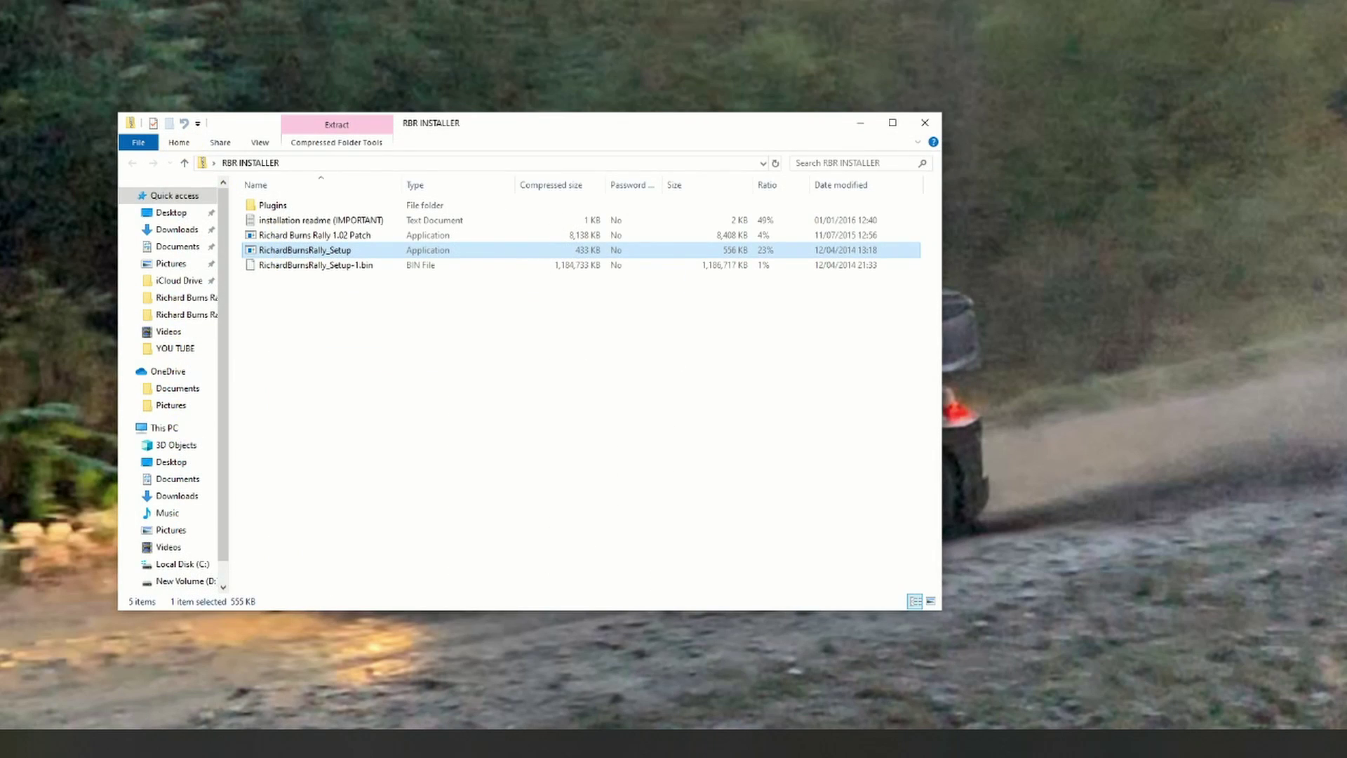
pyautogui.click(926, 124)
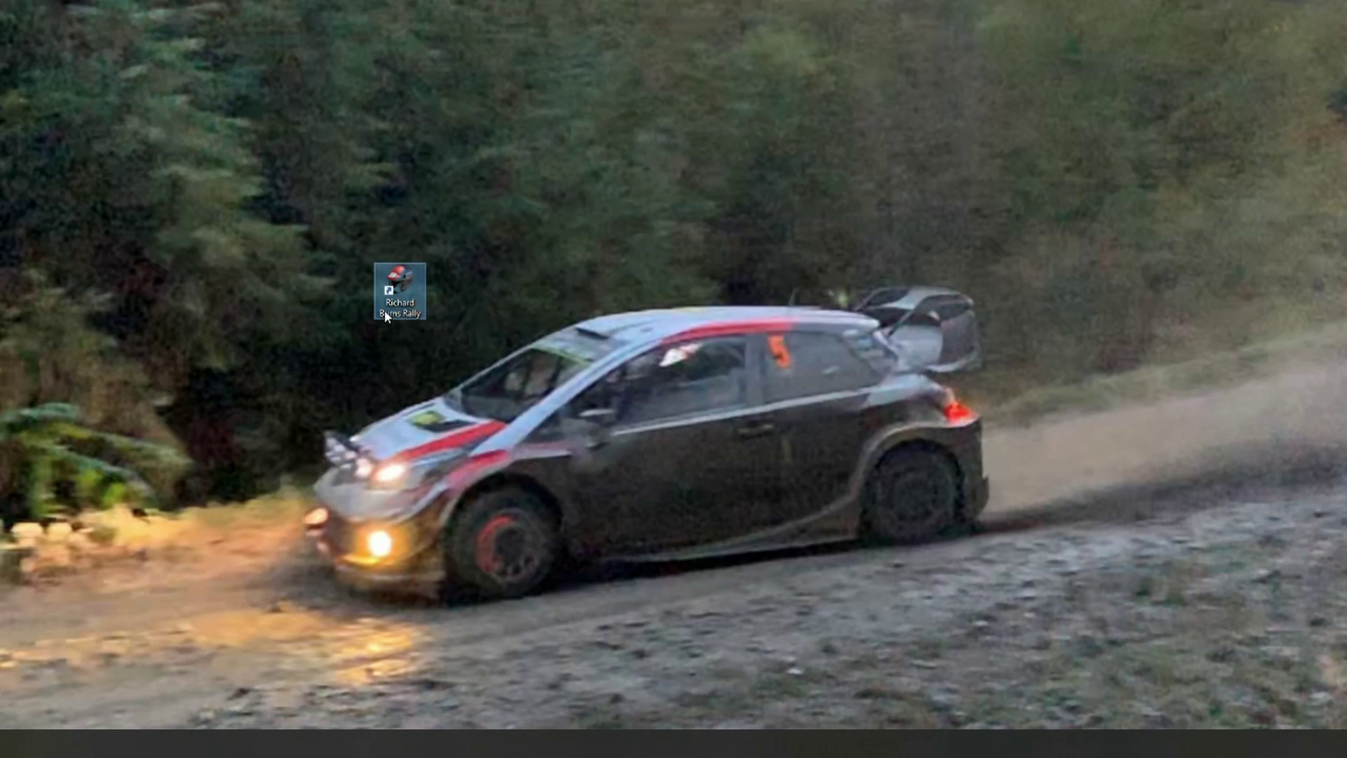
pyautogui.rightClick(411, 274)
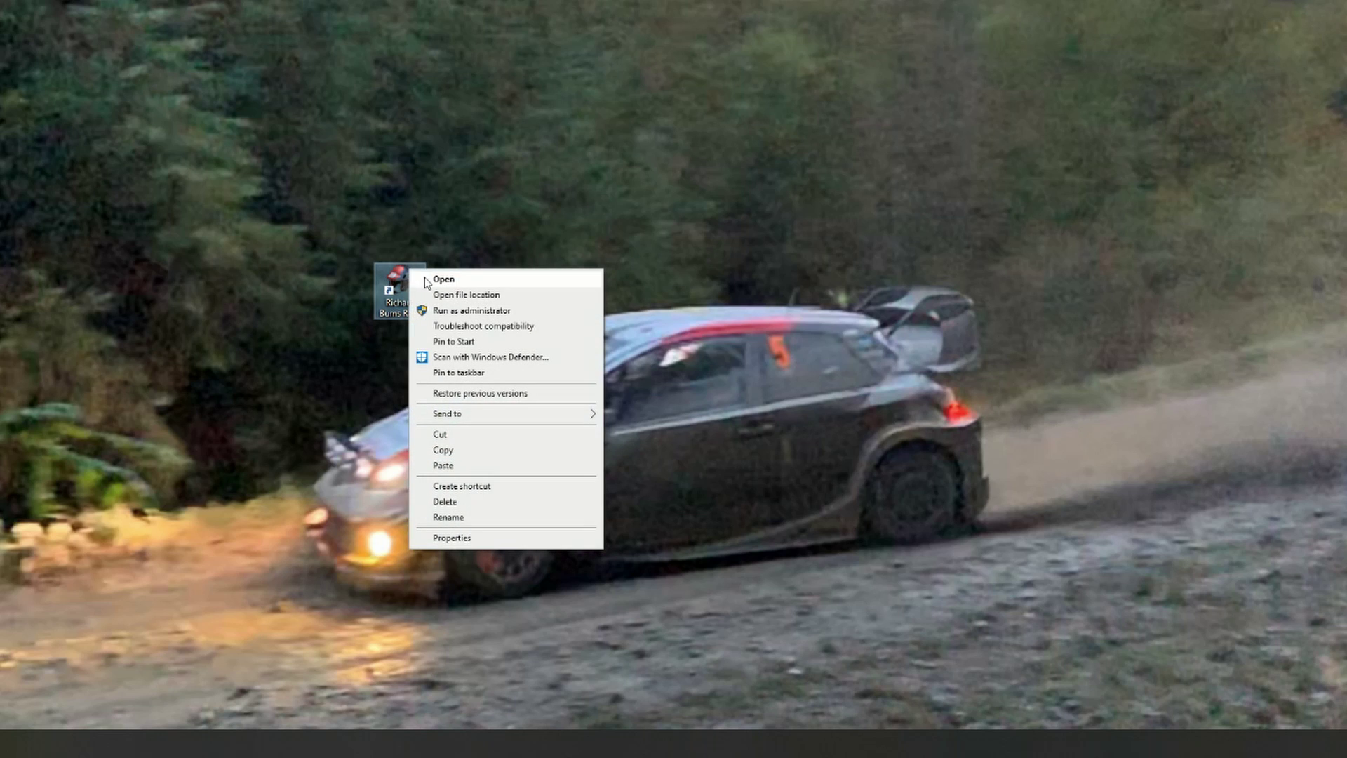
pyautogui.click(445, 297)
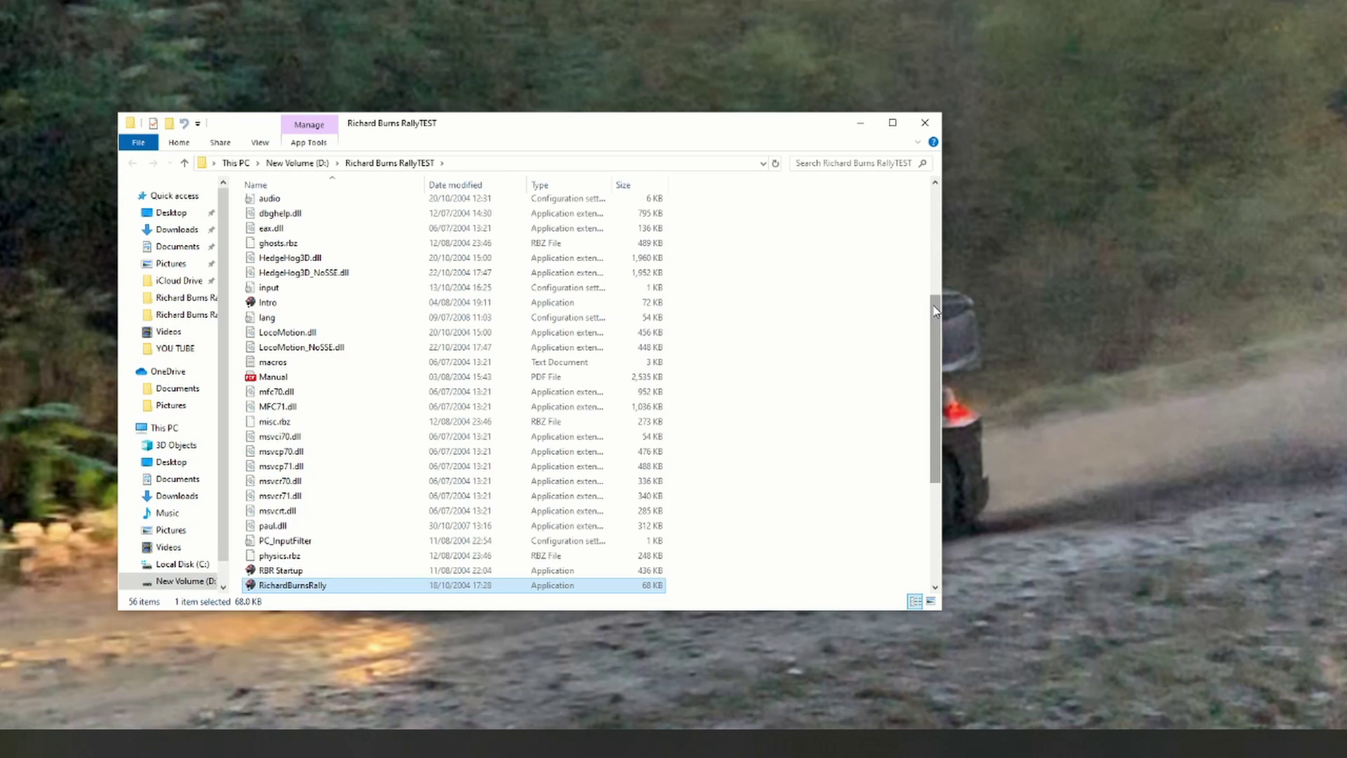
# Step: Paste the copied Plugins files into the Richard Burns RallyTEST folder
pyautogui.moveTo(935, 311); pyautogui.dragTo(958, 185)
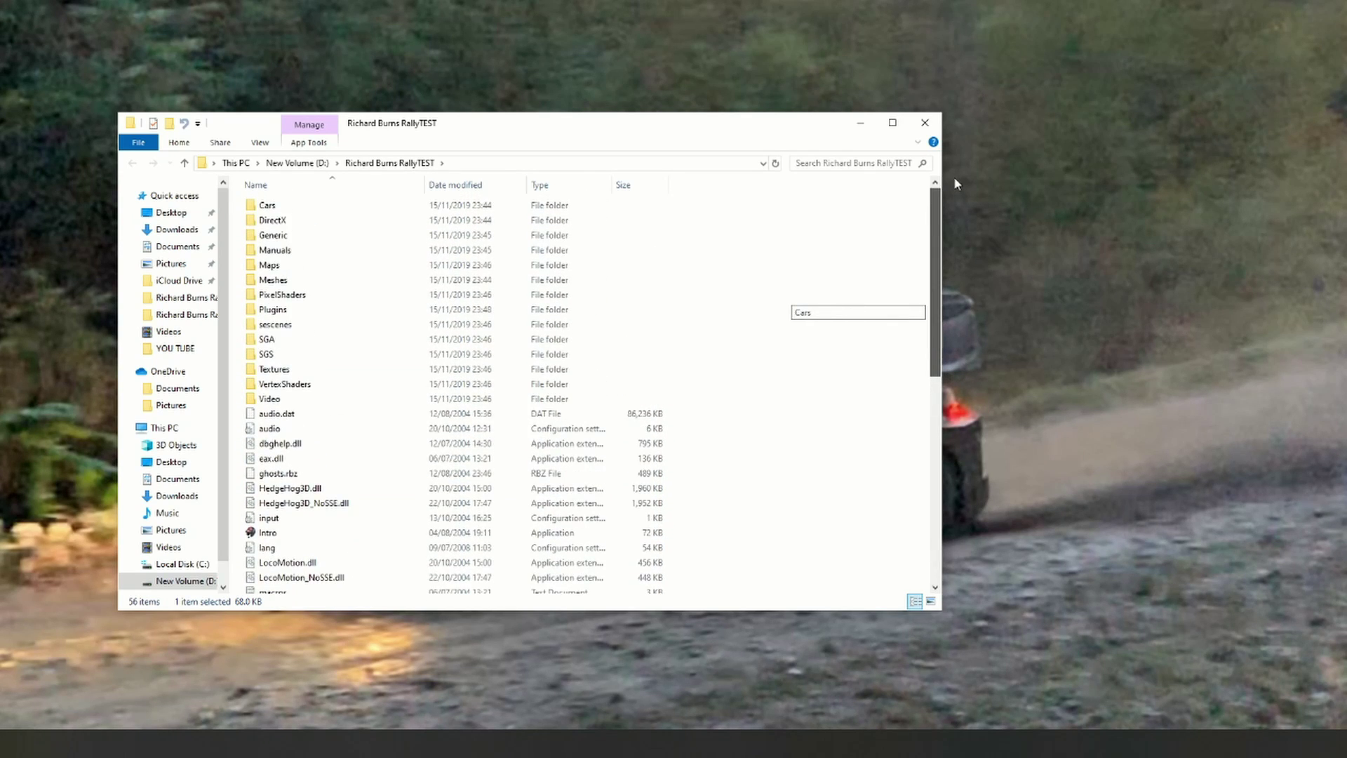
pyautogui.rightClick(797, 212)
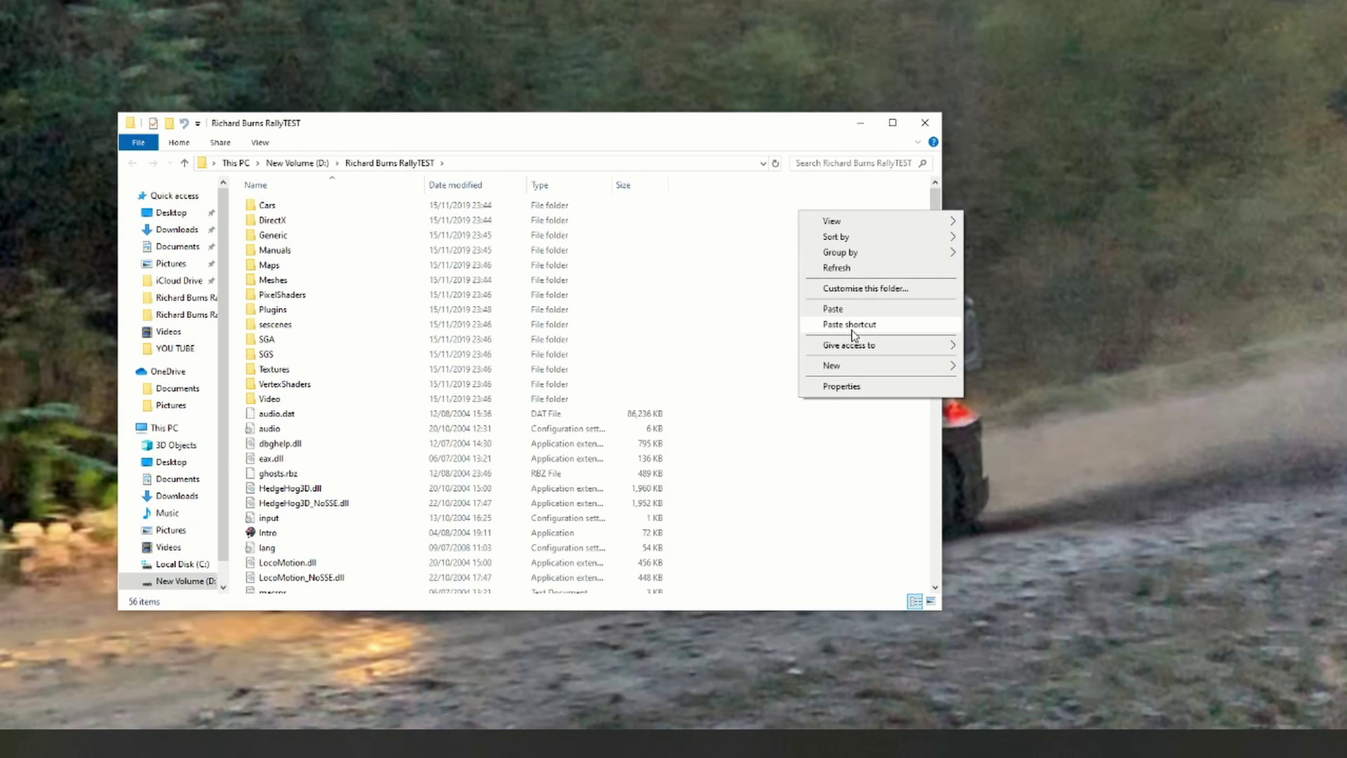
pyautogui.click(841, 310)
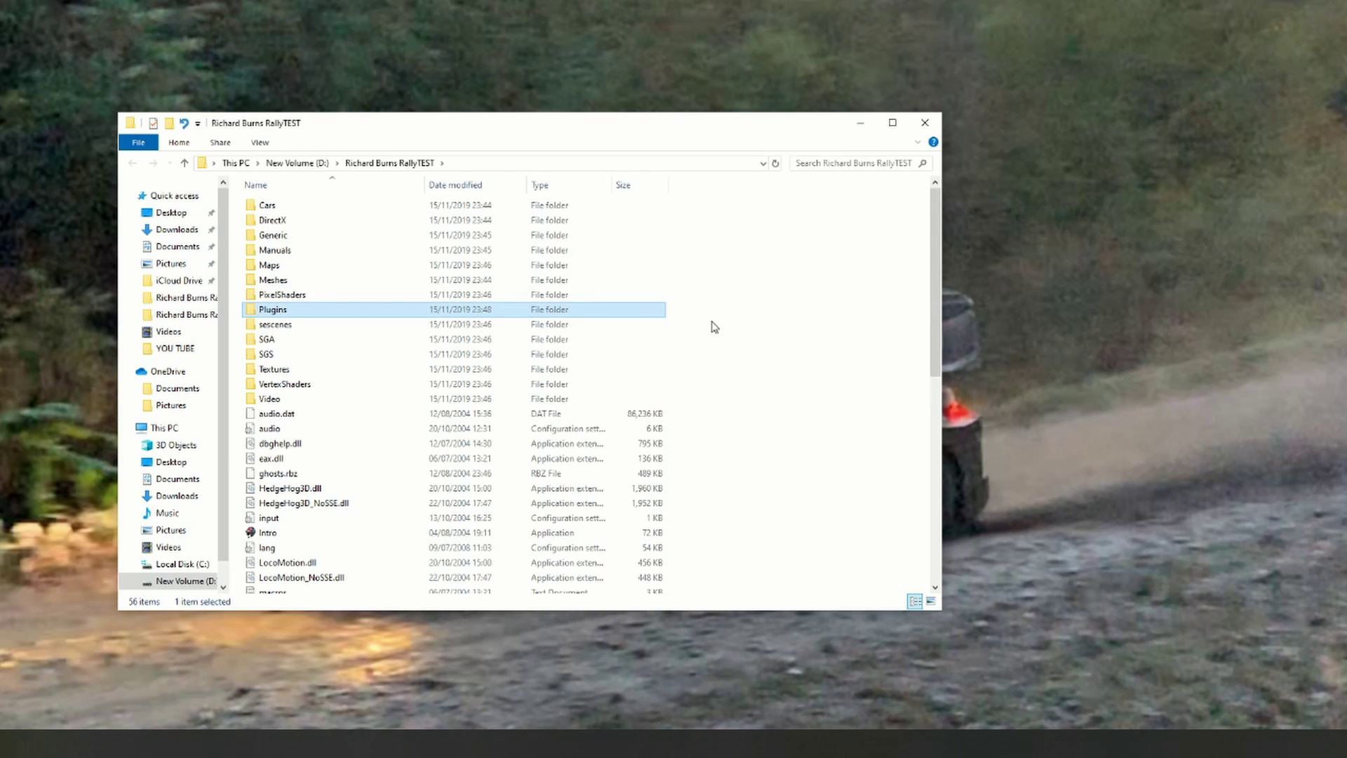
# Step: Check the pasted Plugins folder's contents, then go back to Richard Burns RallyTEST
pyautogui.doubleClick(311, 316)
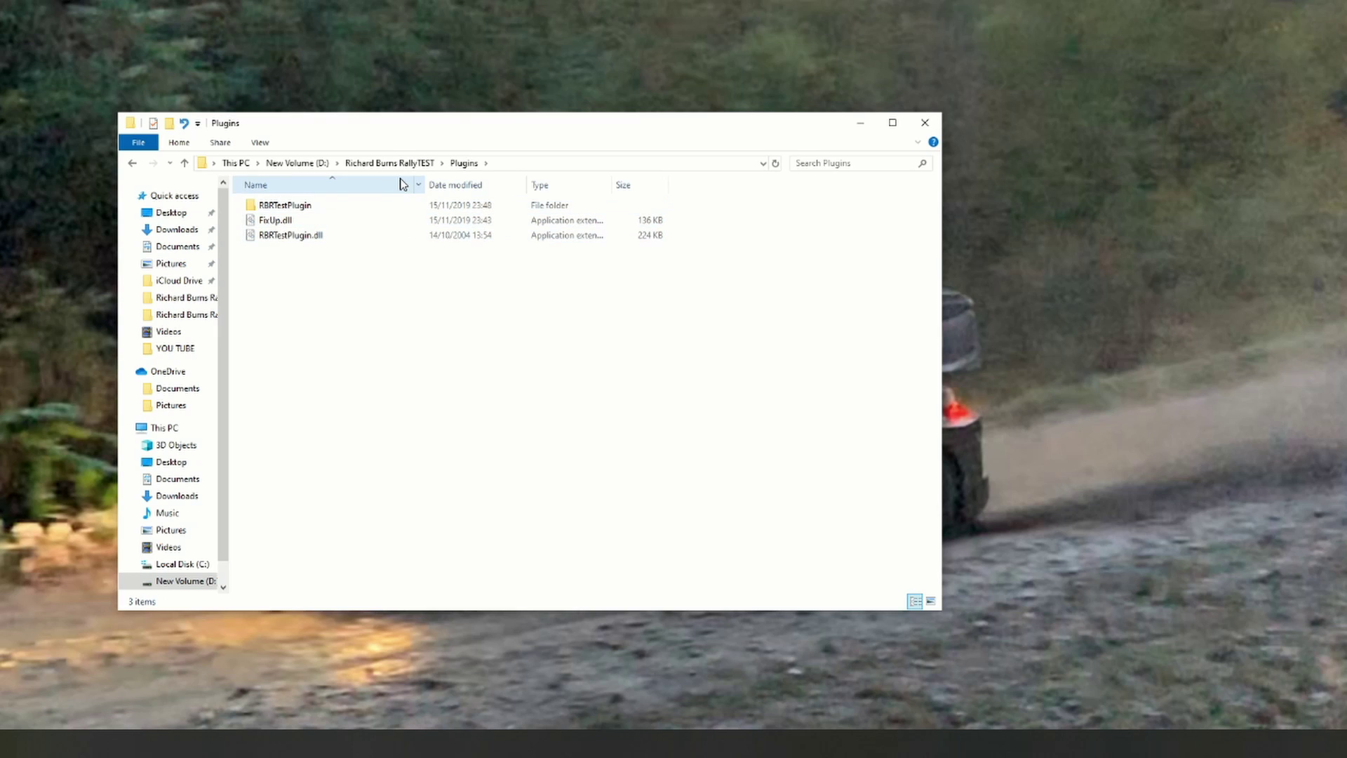
pyautogui.moveTo(443, 134); pyautogui.dragTo(454, 148)
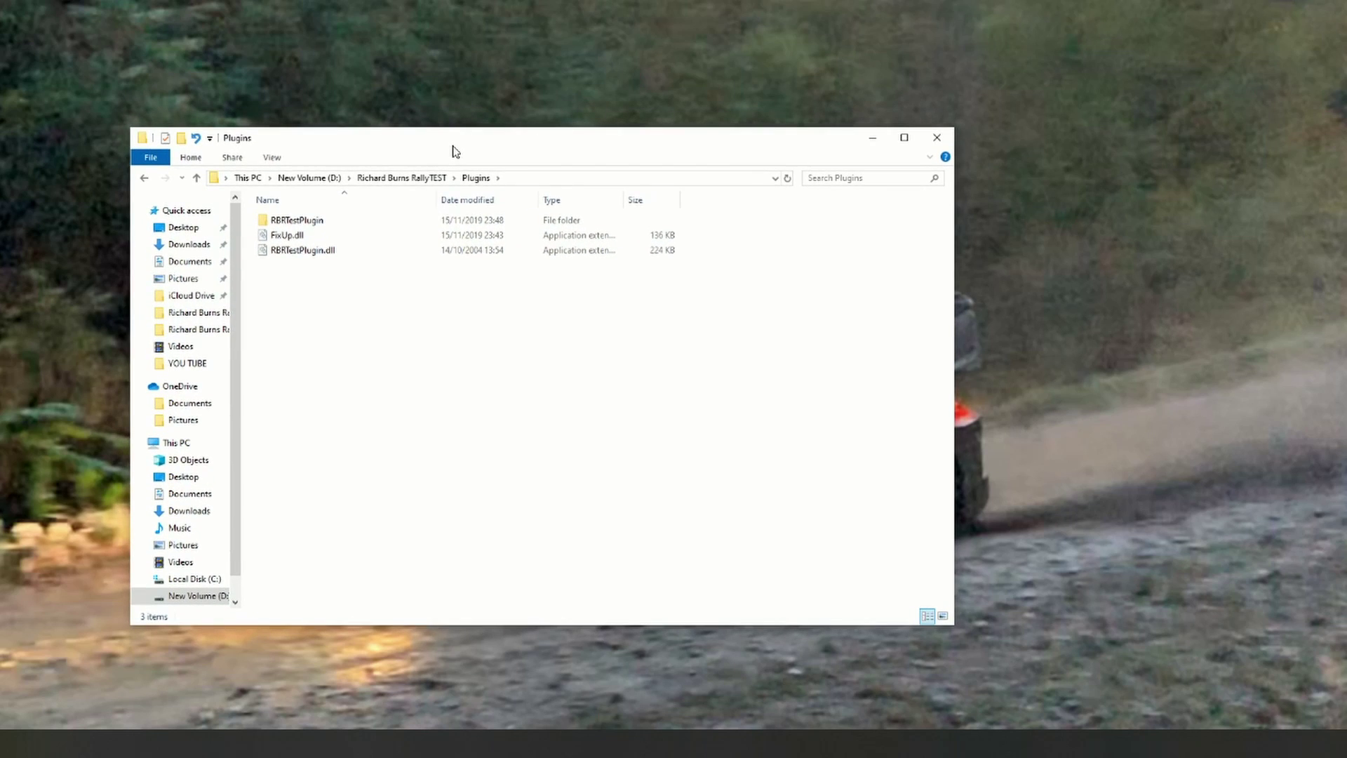
pyautogui.click(401, 178)
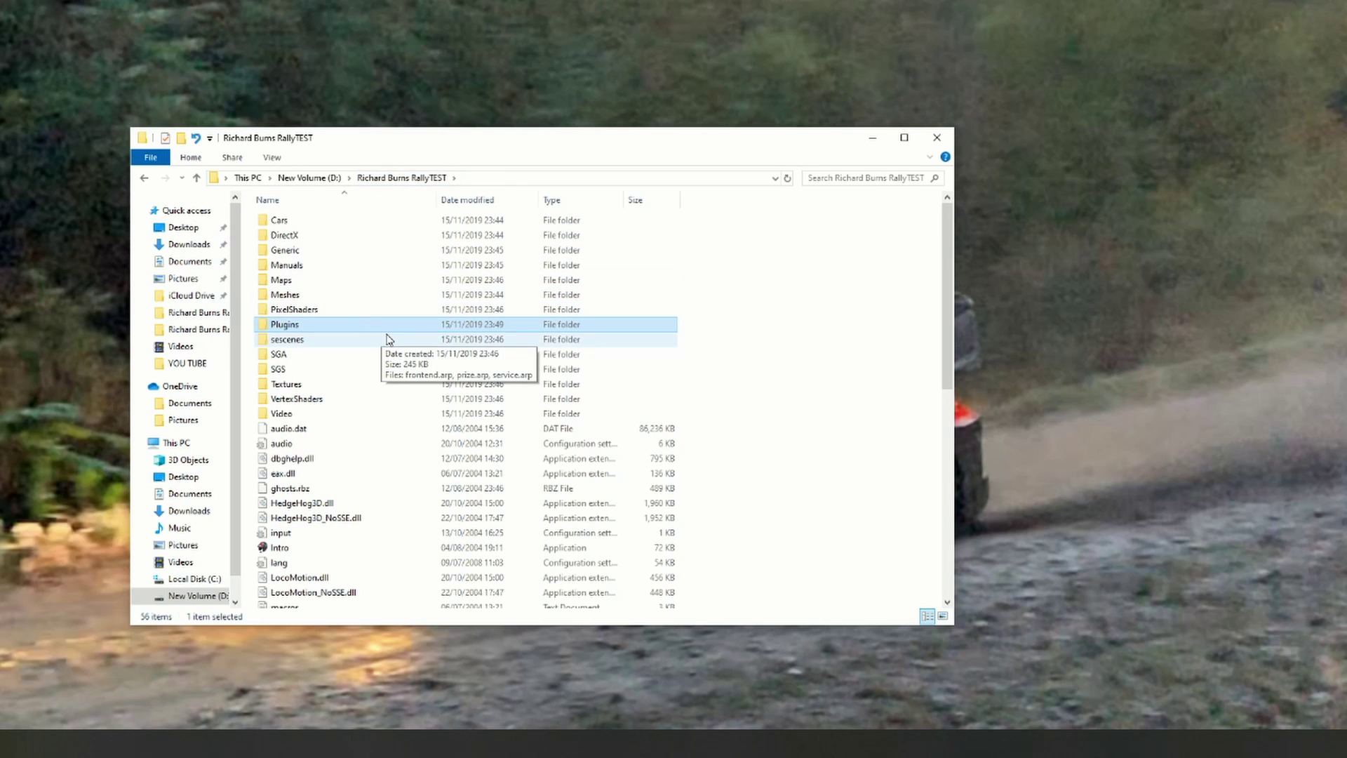
pyautogui.moveTo(944, 280); pyautogui.dragTo(943, 488)
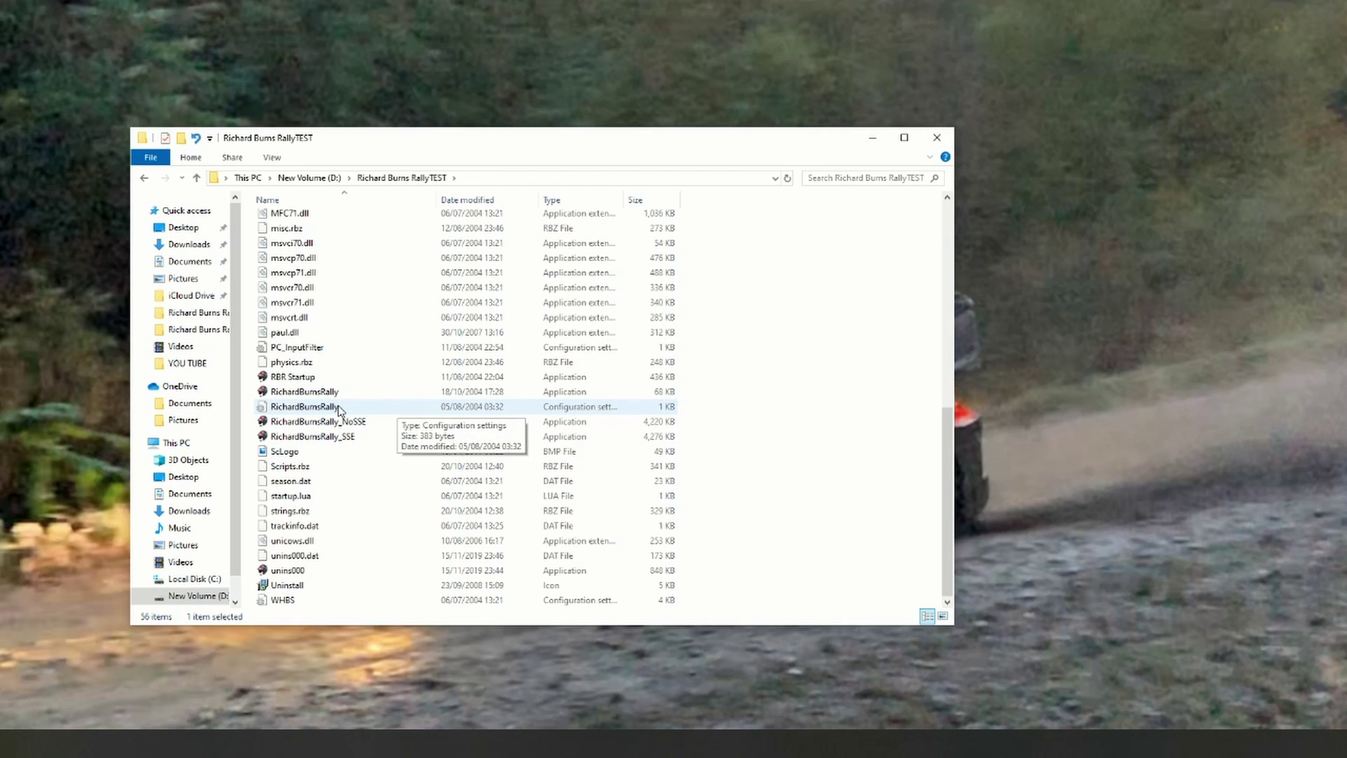
# Step: Open the RichardBurnsRally settings file in Notepad and delete the ConstantForceMultiplier = -60 line
pyautogui.doubleClick(343, 407)
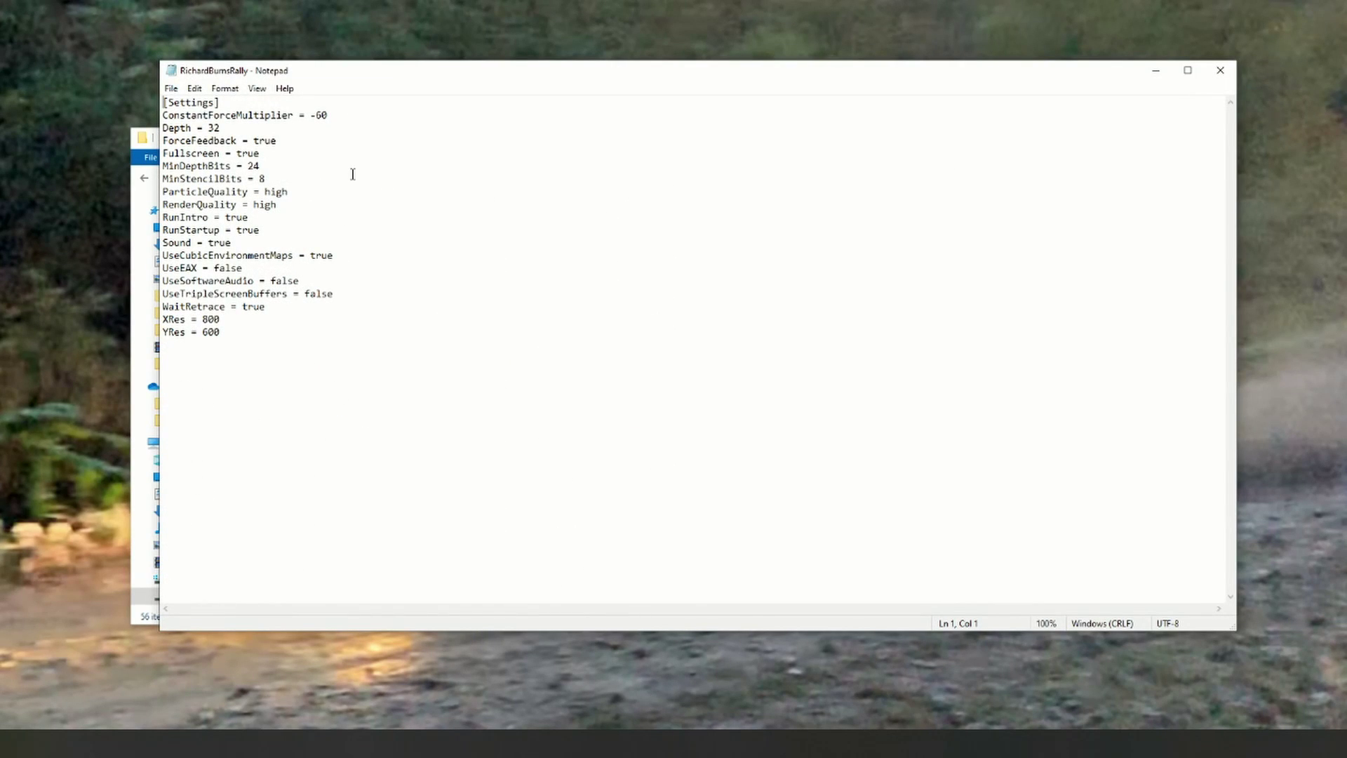
pyautogui.moveTo(401, 75); pyautogui.dragTo(422, 150)
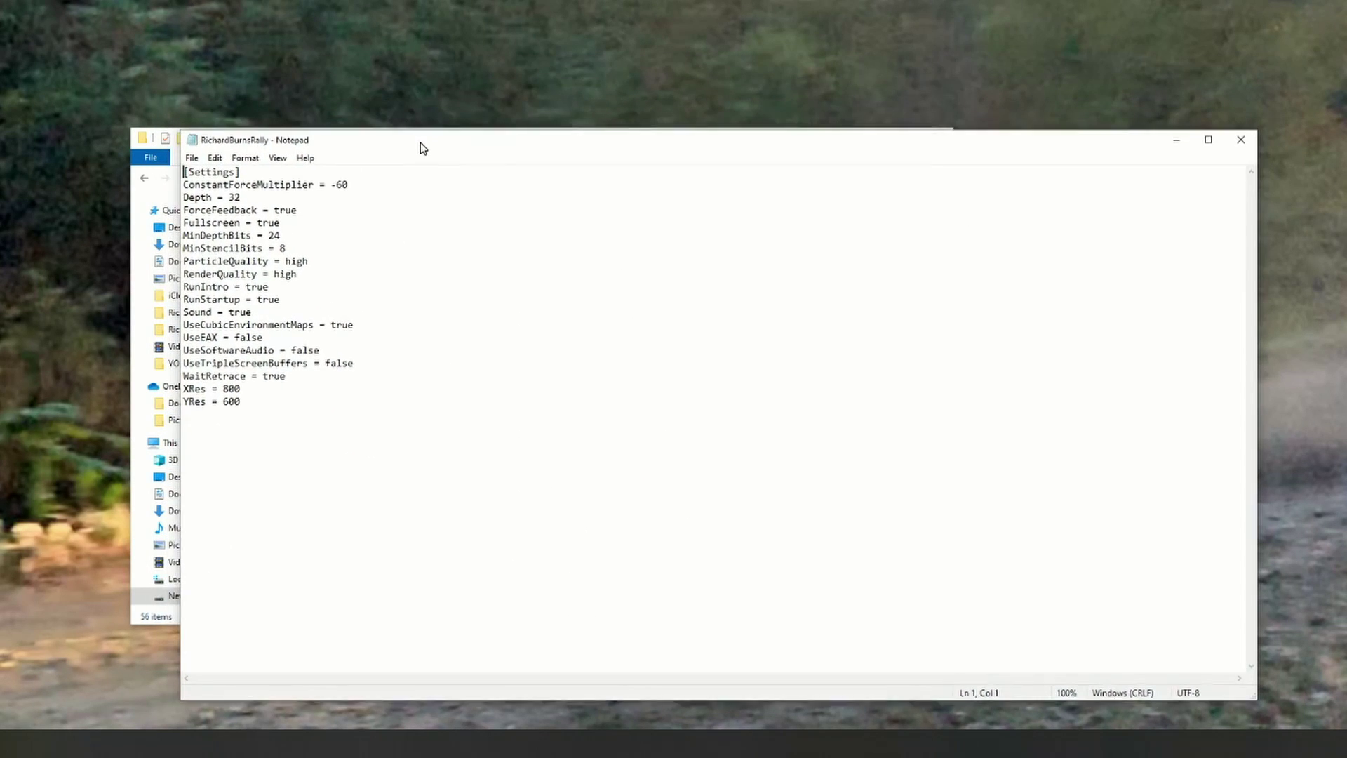
pyautogui.click(351, 189)
pyautogui.moveTo(351, 189); pyautogui.dragTo(185, 189)
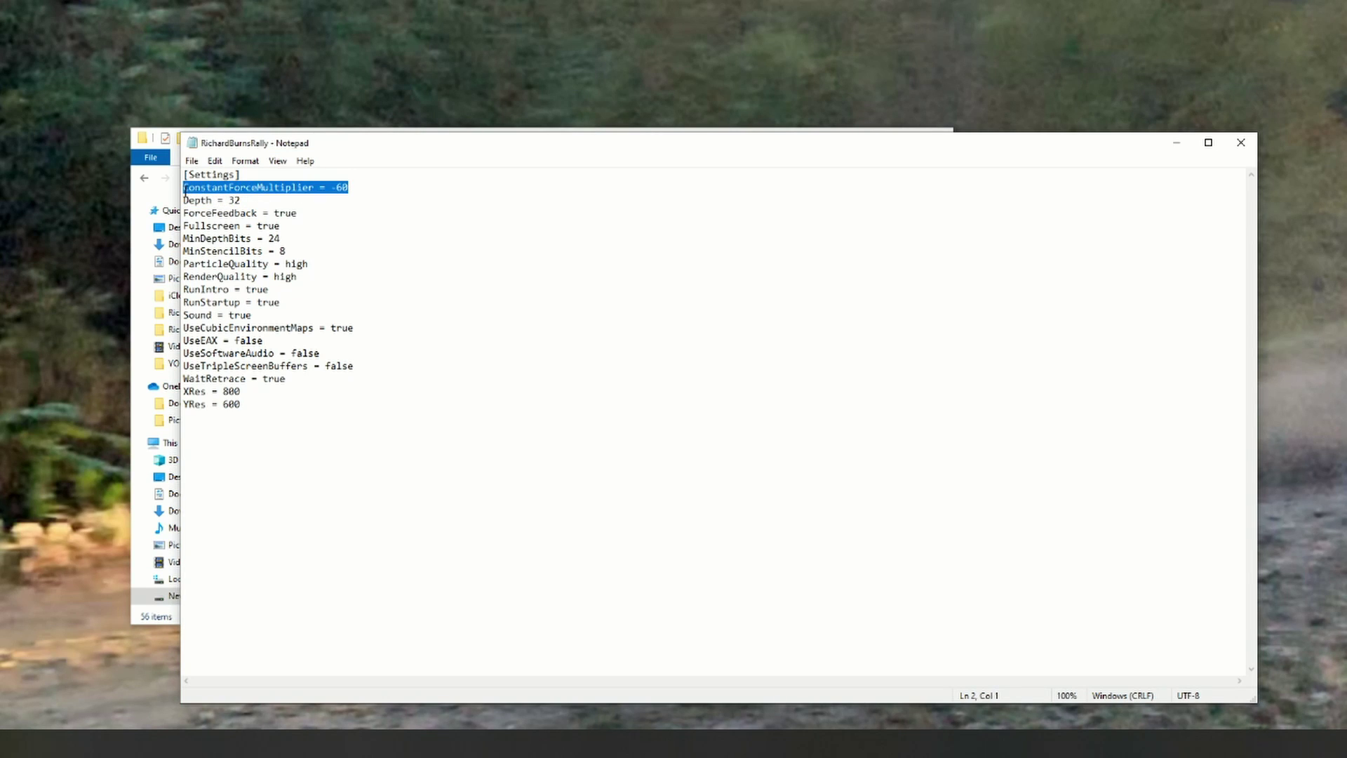
pyautogui.press('Delete')
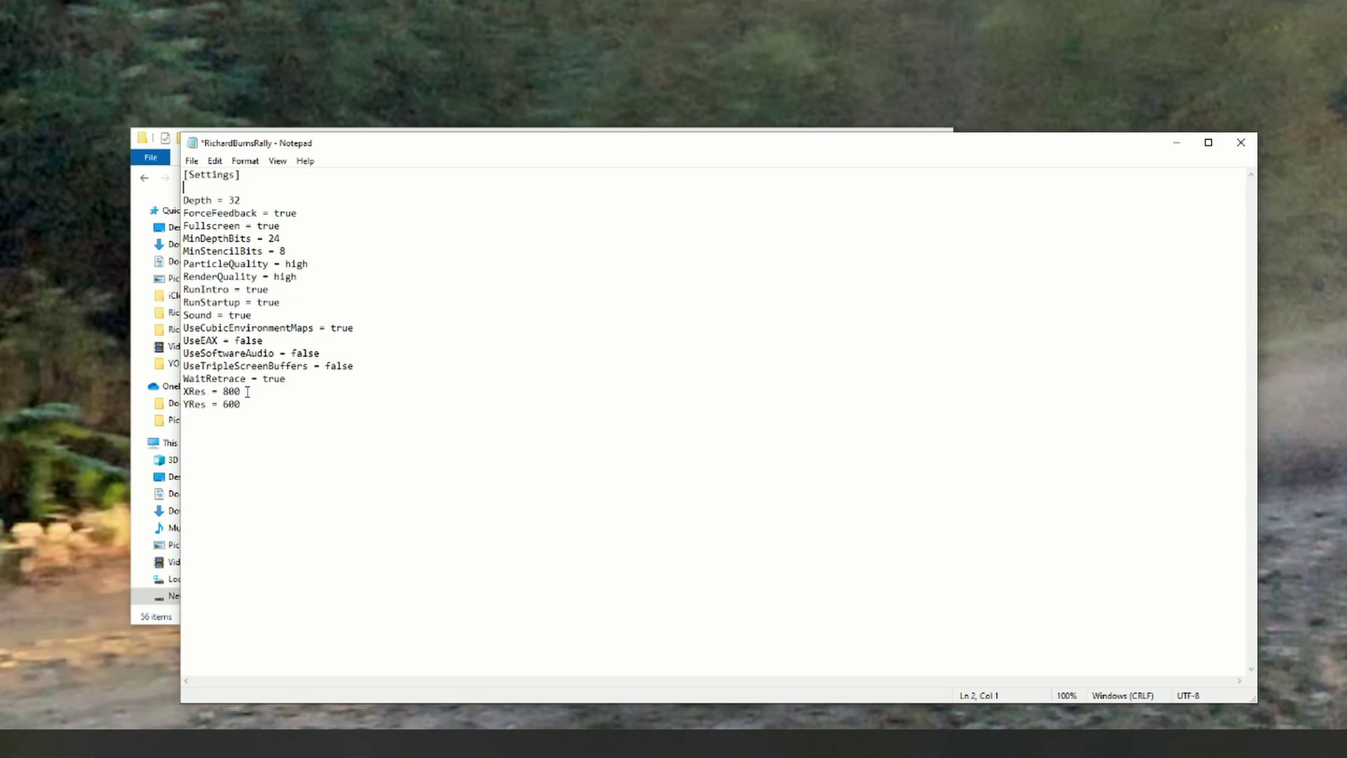
pyautogui.rightClick(449, 311)
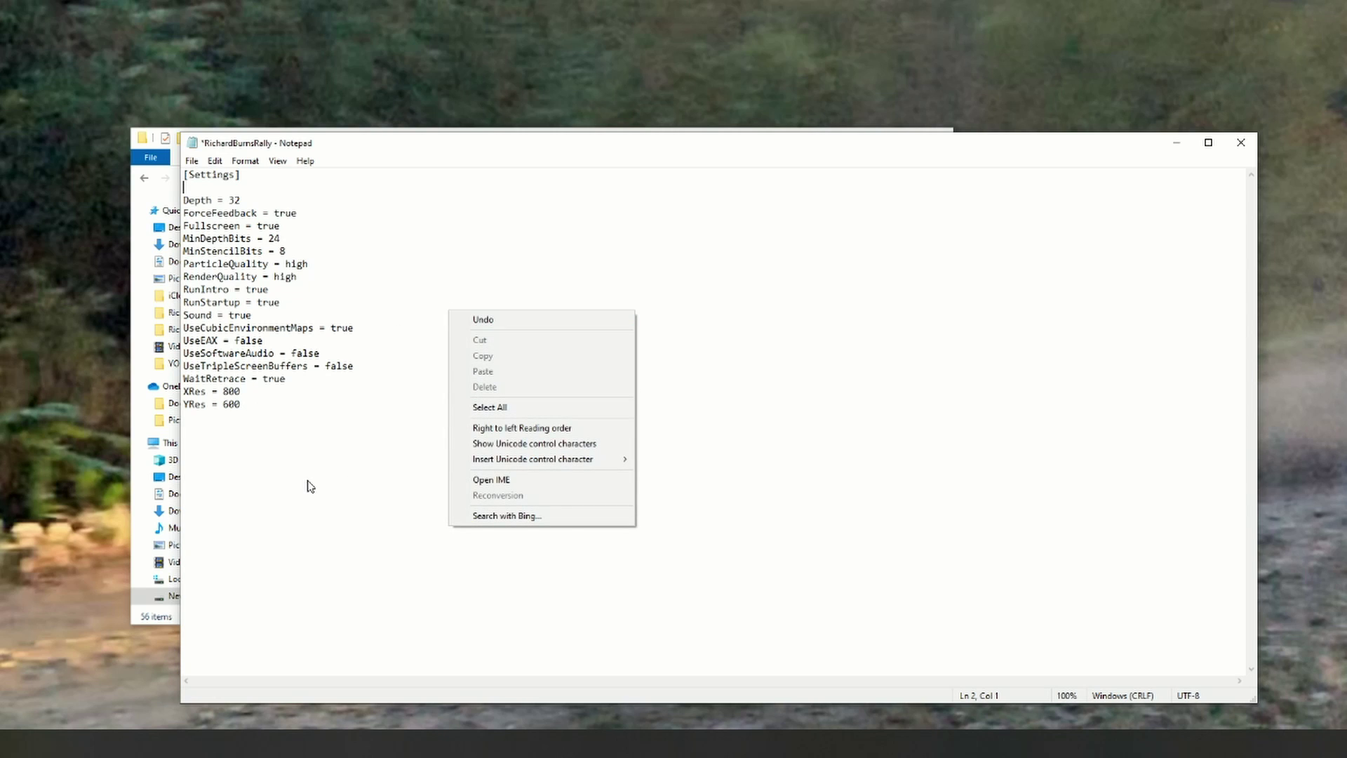
pyautogui.click(52, 537)
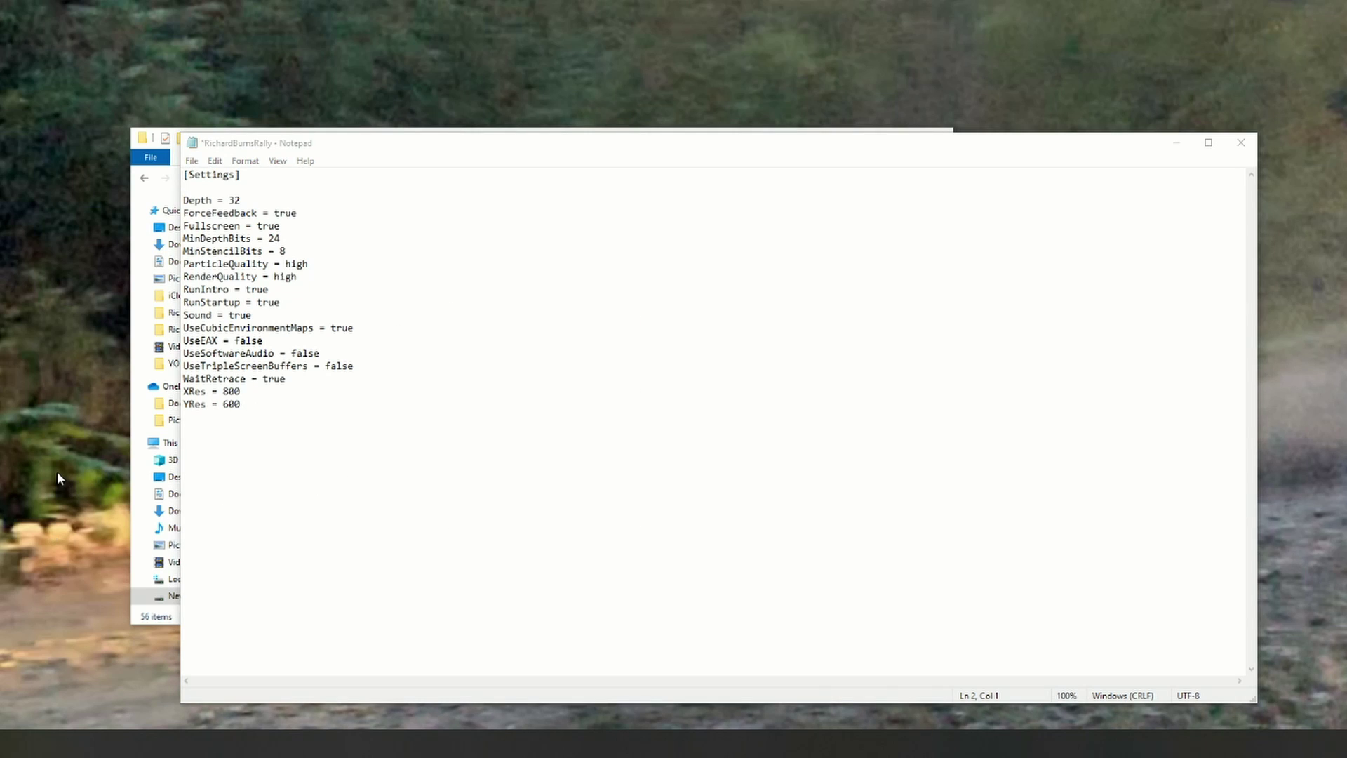
# Step: Open Display settings and check display 2's resolution of 3840 × 1080
pyautogui.rightClick(87, 432)
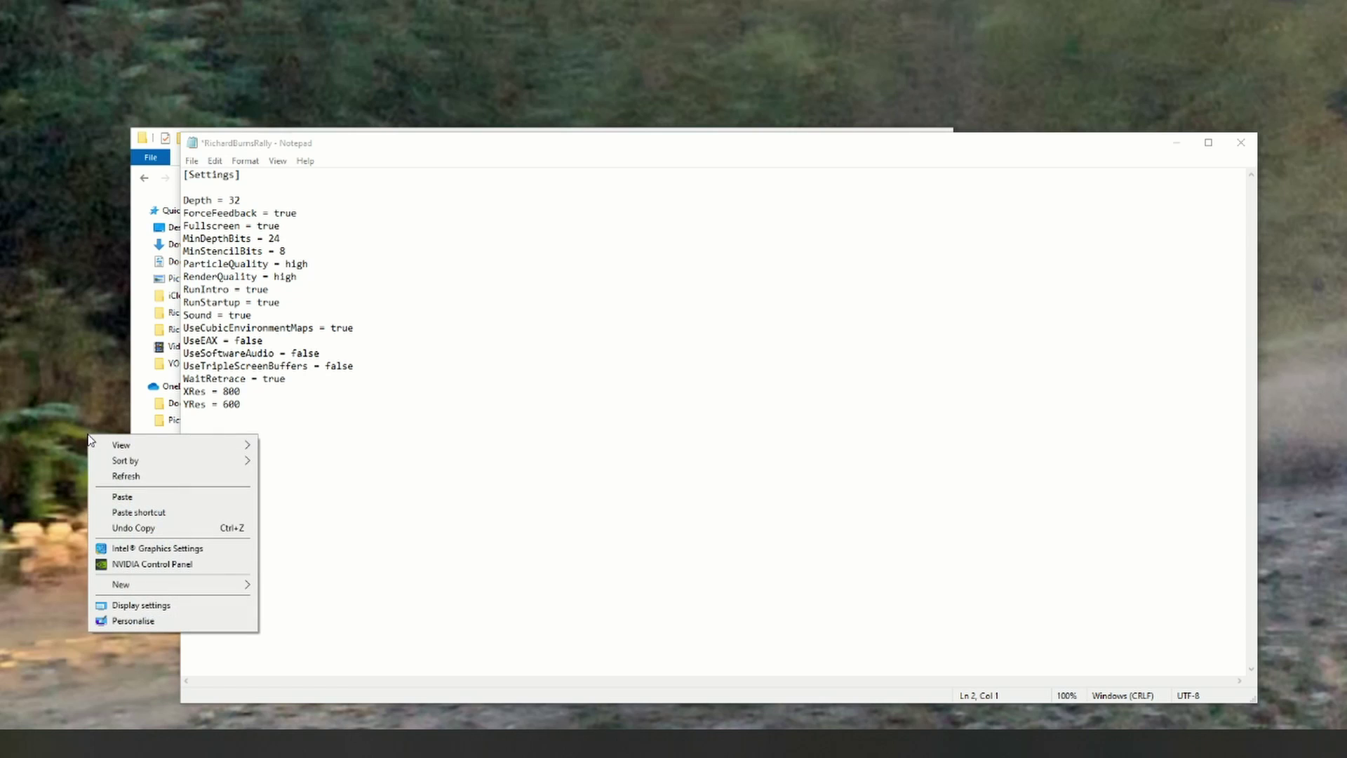
pyautogui.click(133, 606)
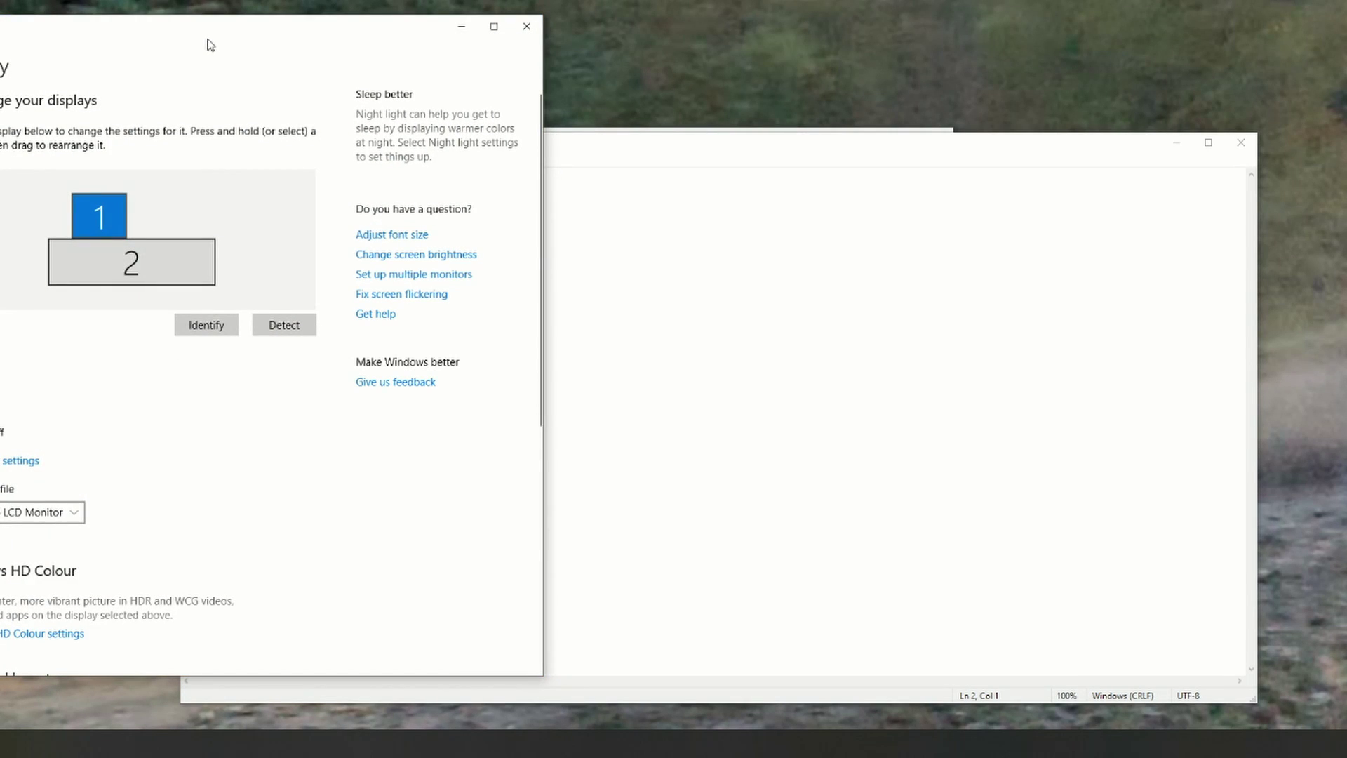
pyautogui.moveTo(207, 45); pyautogui.dragTo(963, 104)
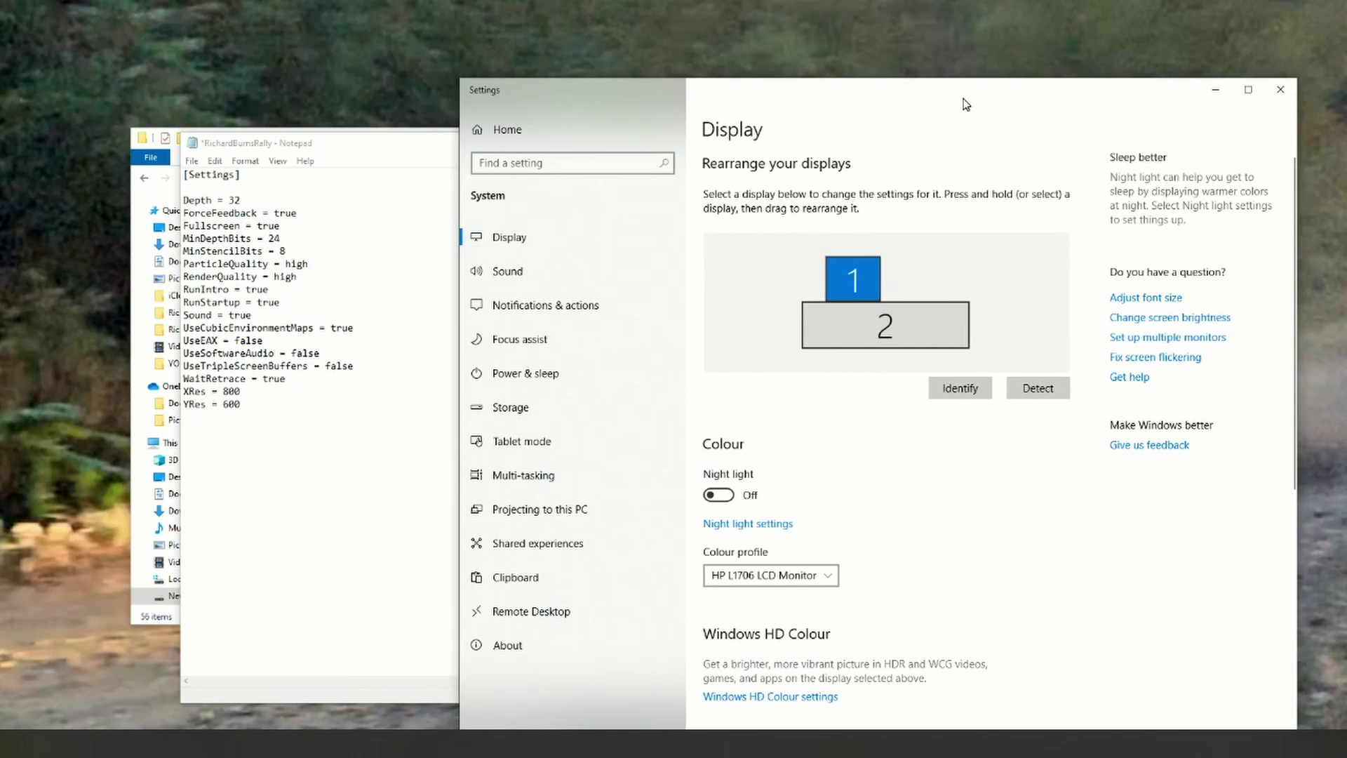
pyautogui.click(885, 326)
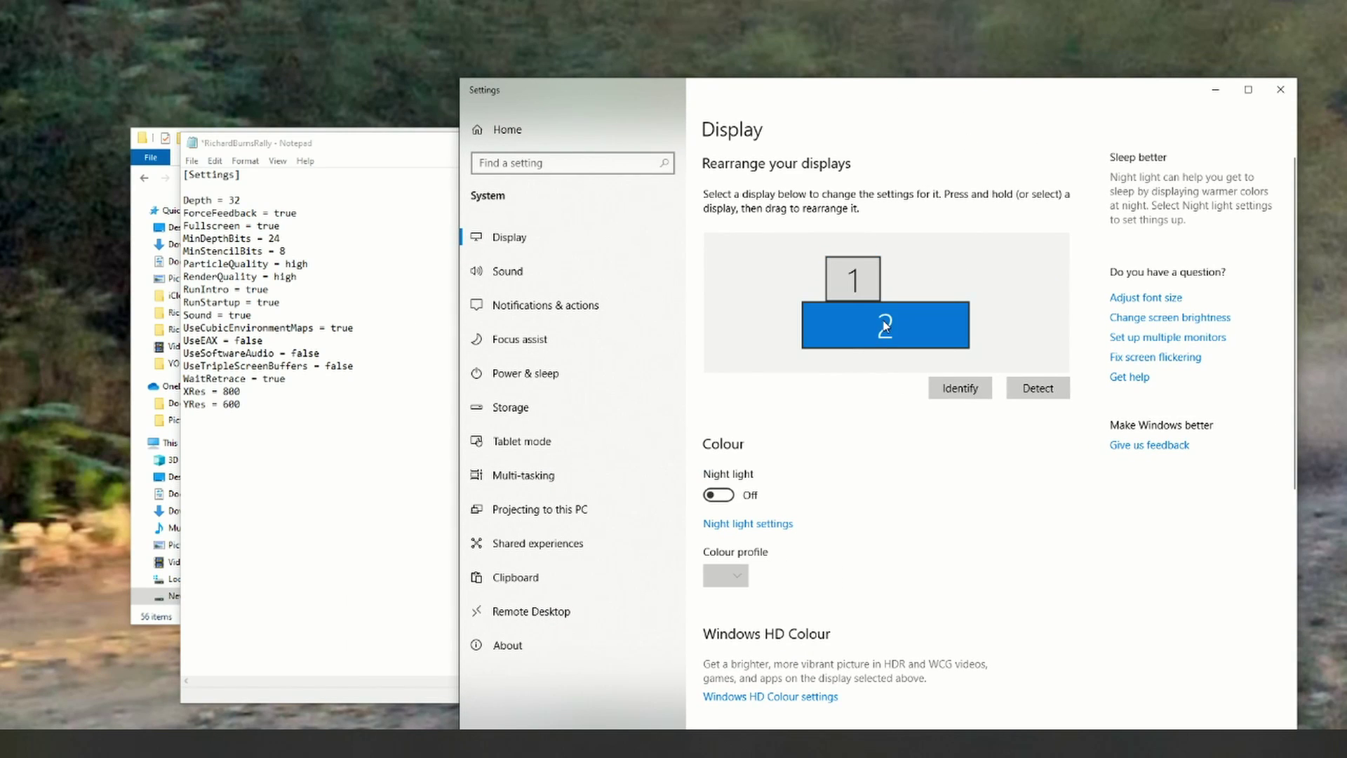
pyautogui.scroll(-5, 904, 384)
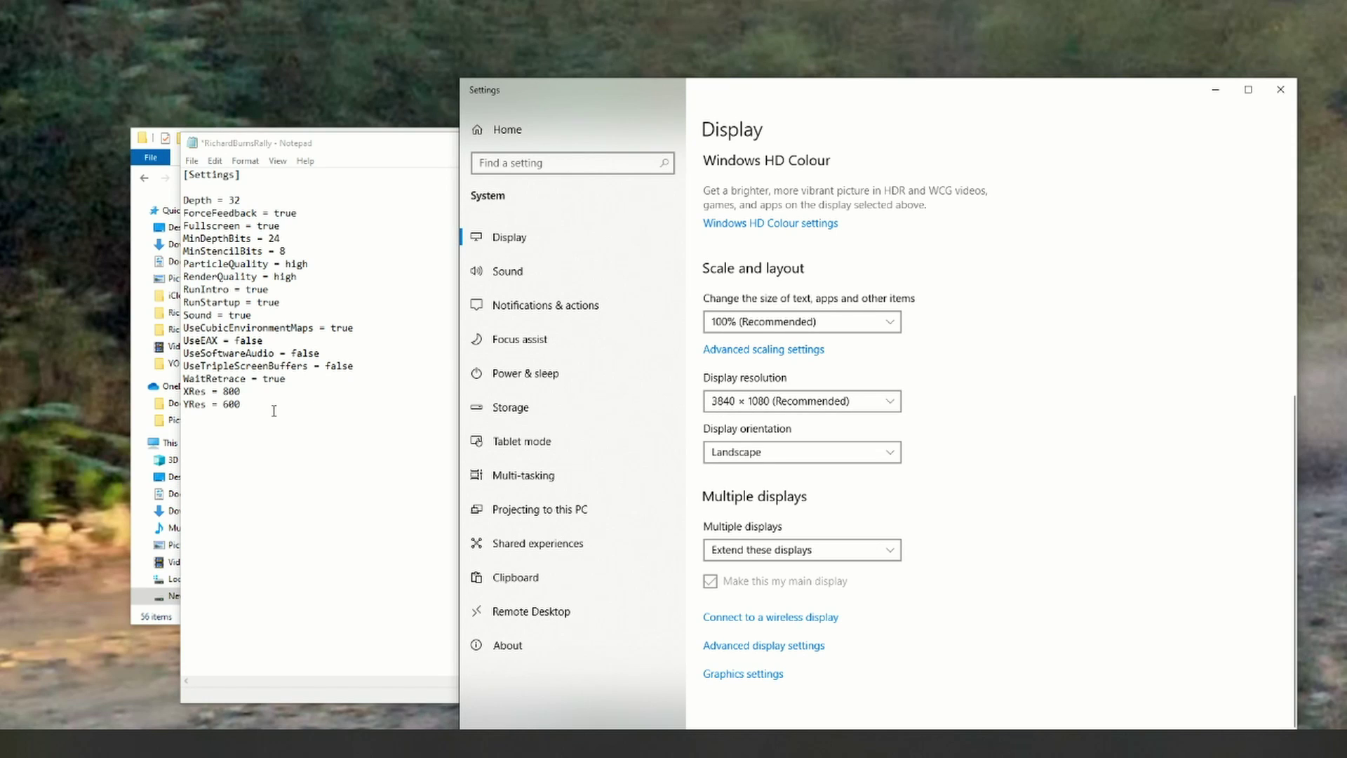
# Step: Set XRes = 3840 and YRes = 1080 in the settings file, then close Display settings
pyautogui.click(242, 392)
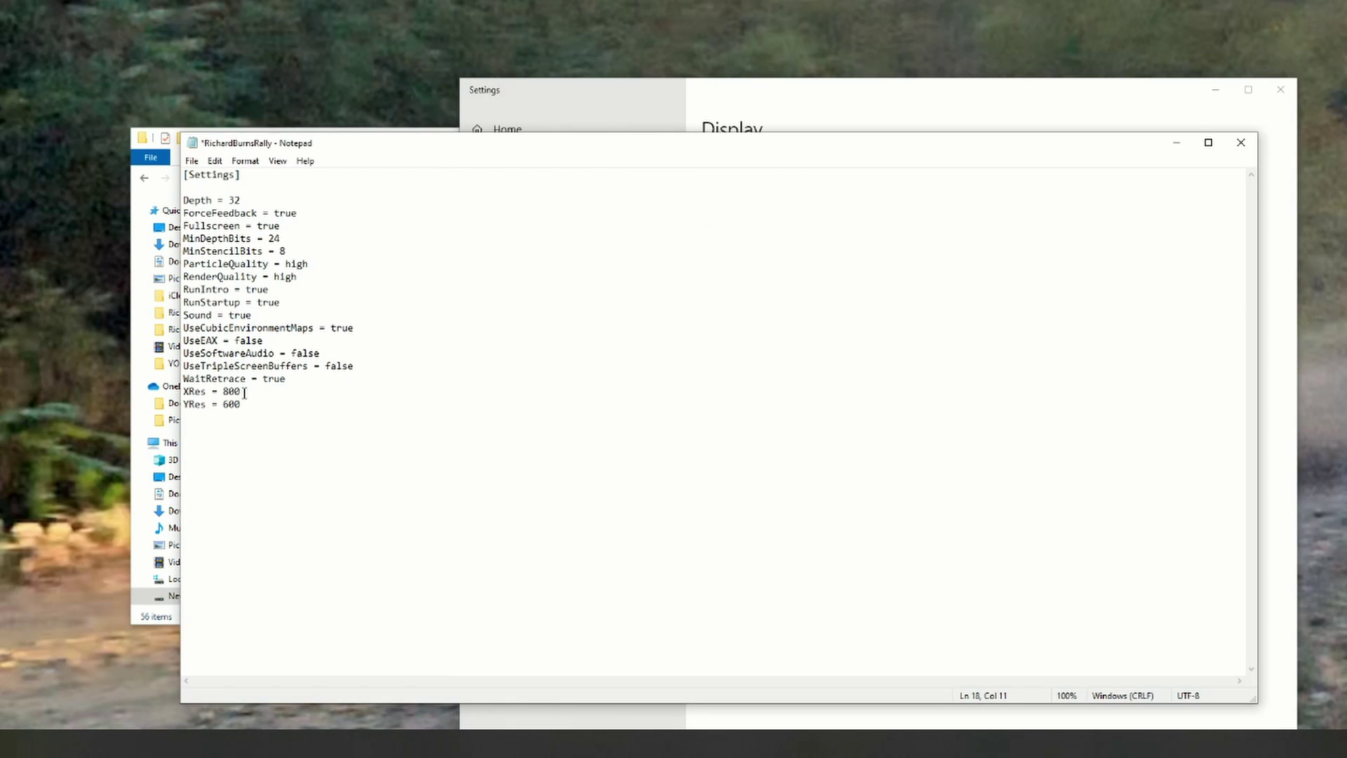
pyautogui.press('BackSpace')
pyautogui.write('38')
pyautogui.moveTo(241, 406); pyautogui.dragTo(238, 405)
pyautogui.click(237, 405)
pyautogui.press('BackSpace')
pyautogui.press('BackSpace')
pyautogui.write('108')
pyautogui.click(850, 86)
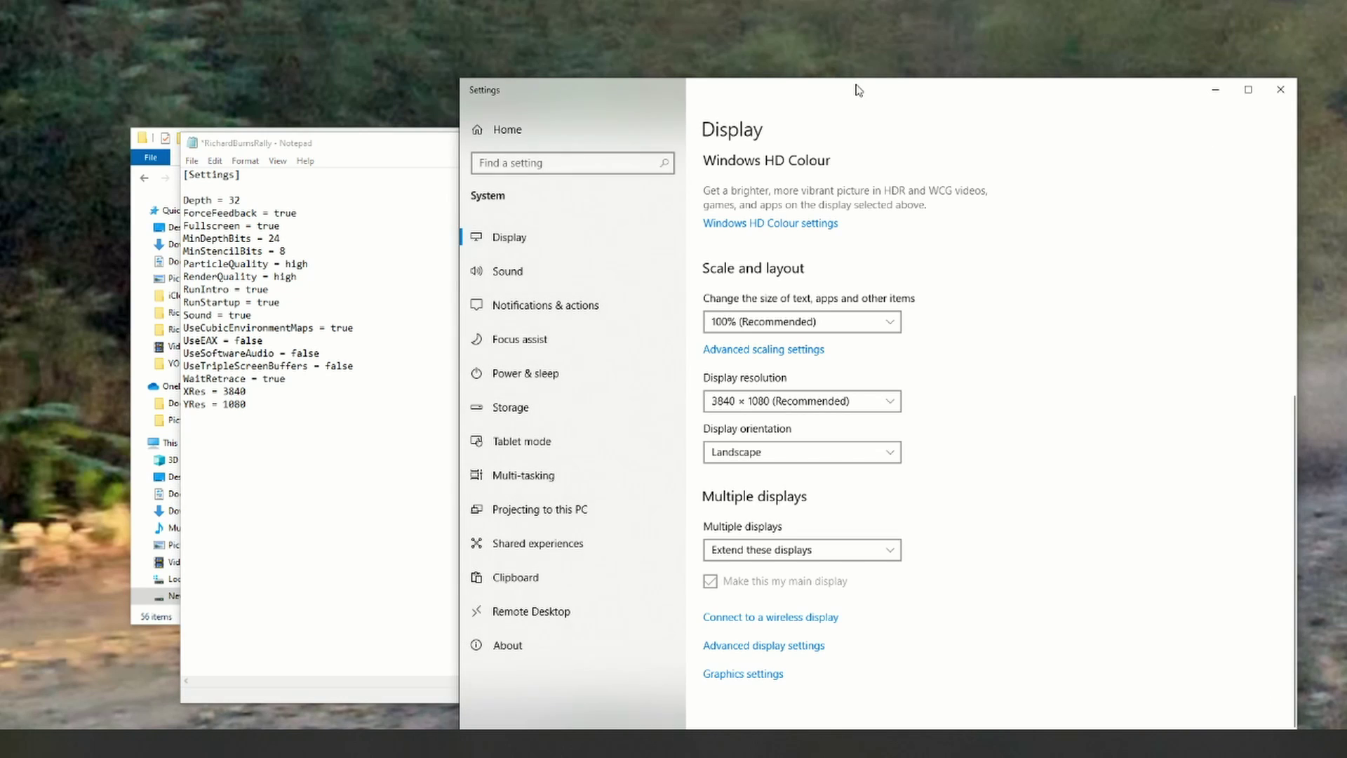
pyautogui.click(1280, 90)
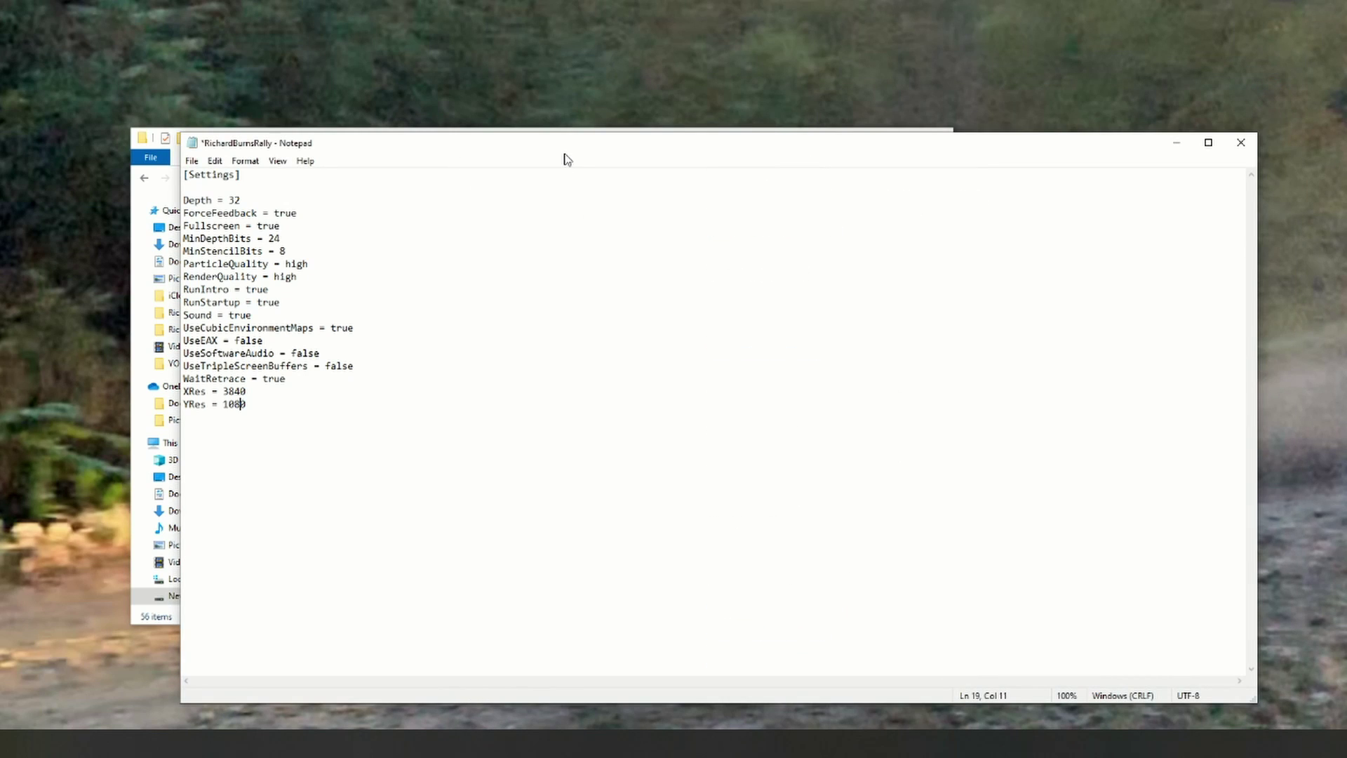
# Step: Reposition the Notepad window and change RunIntro to false
pyautogui.moveTo(559, 154)
pyautogui.mouseDown()
pyautogui.moveTo(526, 141)
pyautogui.moveTo(552, 130)
pyautogui.mouseUp()
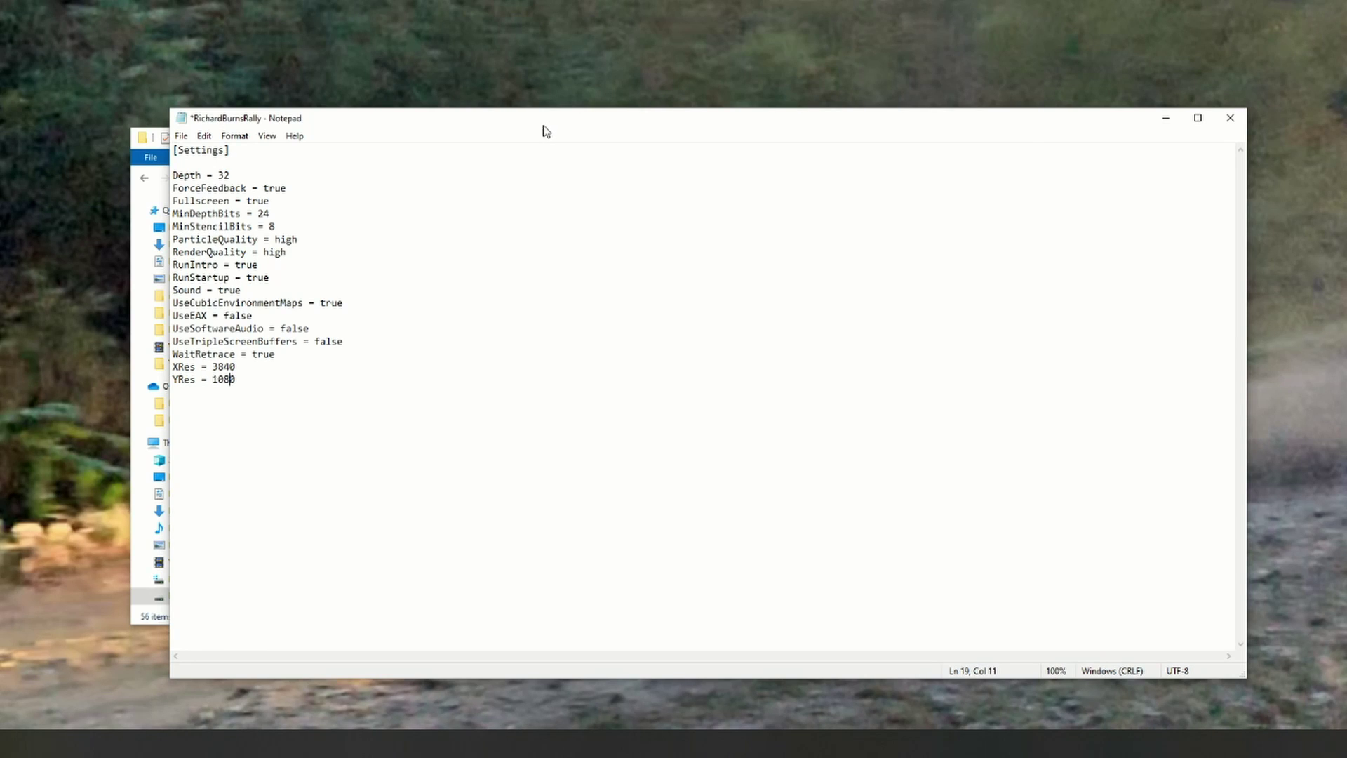
pyautogui.moveTo(545, 127); pyautogui.dragTo(551, 145)
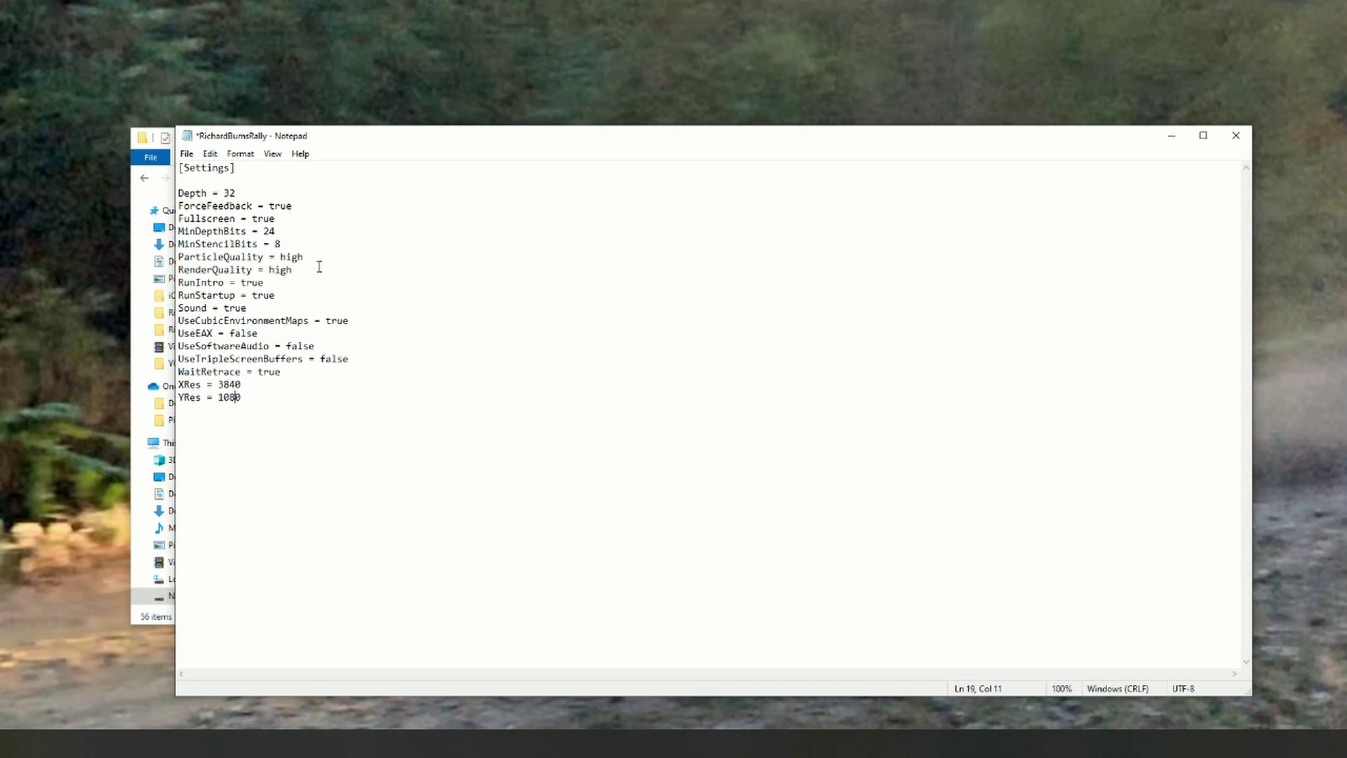
pyautogui.click(267, 283)
pyautogui.write('falsew')
# Step: Change RunStartup from true to false, then close Notepad, saving the settings file
pyautogui.moveTo(276, 296); pyautogui.dragTo(255, 299)
pyautogui.press('BackSpace')
pyautogui.write('fal')
pyautogui.click(1235, 136)
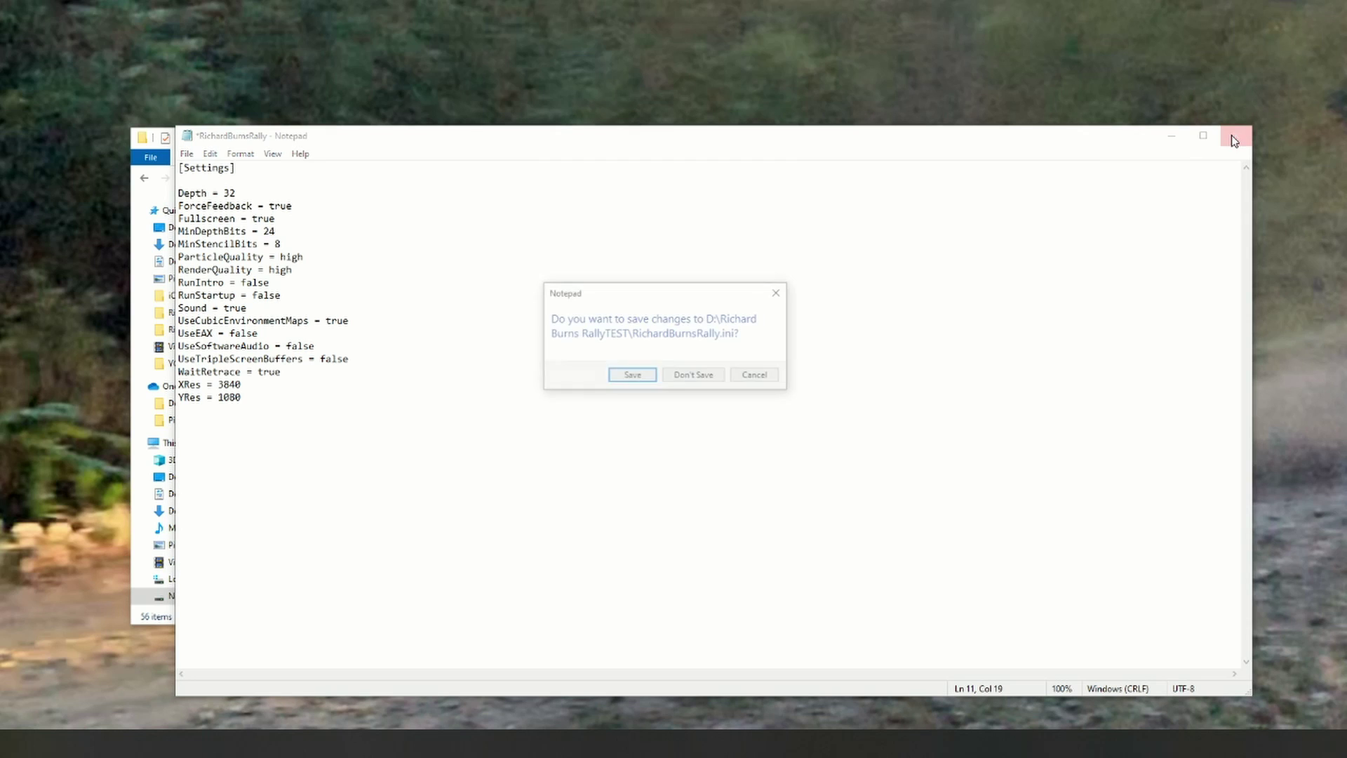
pyautogui.click(630, 376)
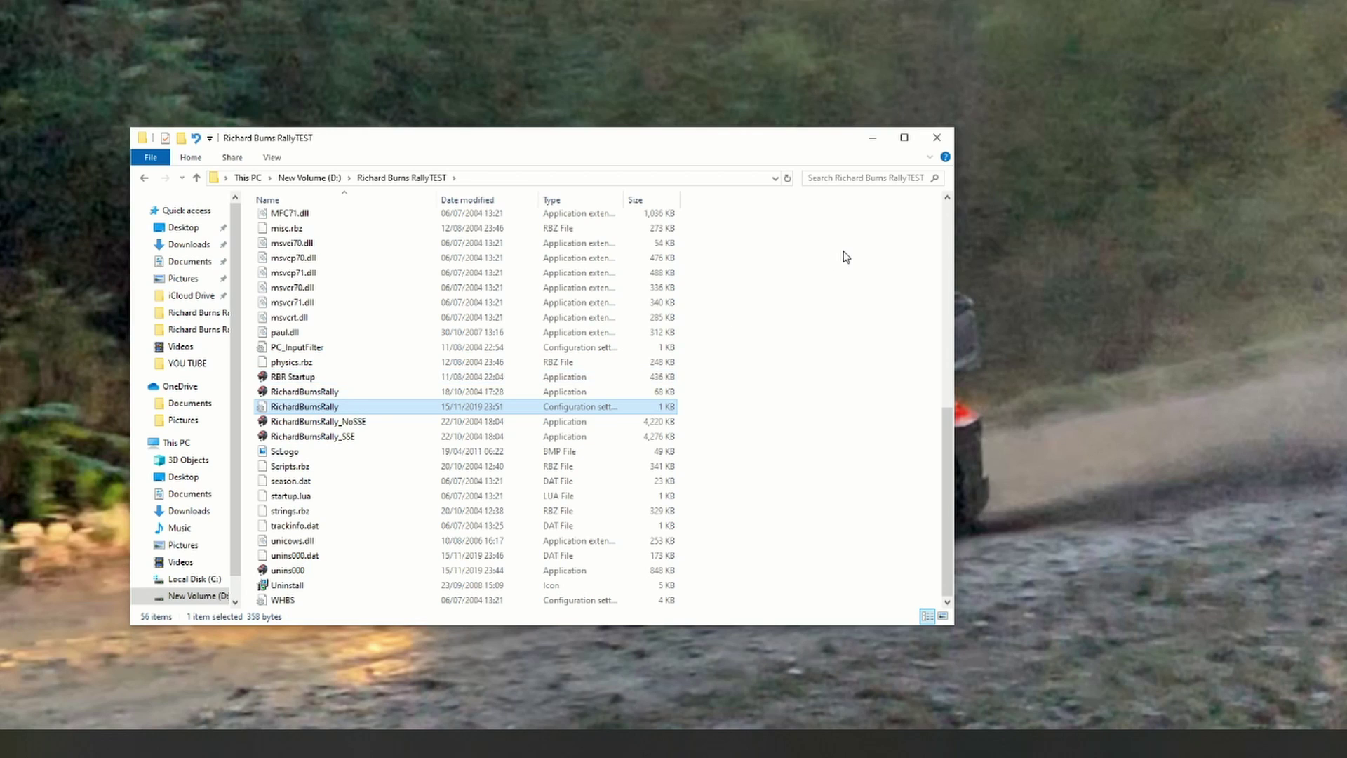
# Step: Close the game folder, register a new driver profile under the player's name, and save it
pyautogui.click(937, 138)
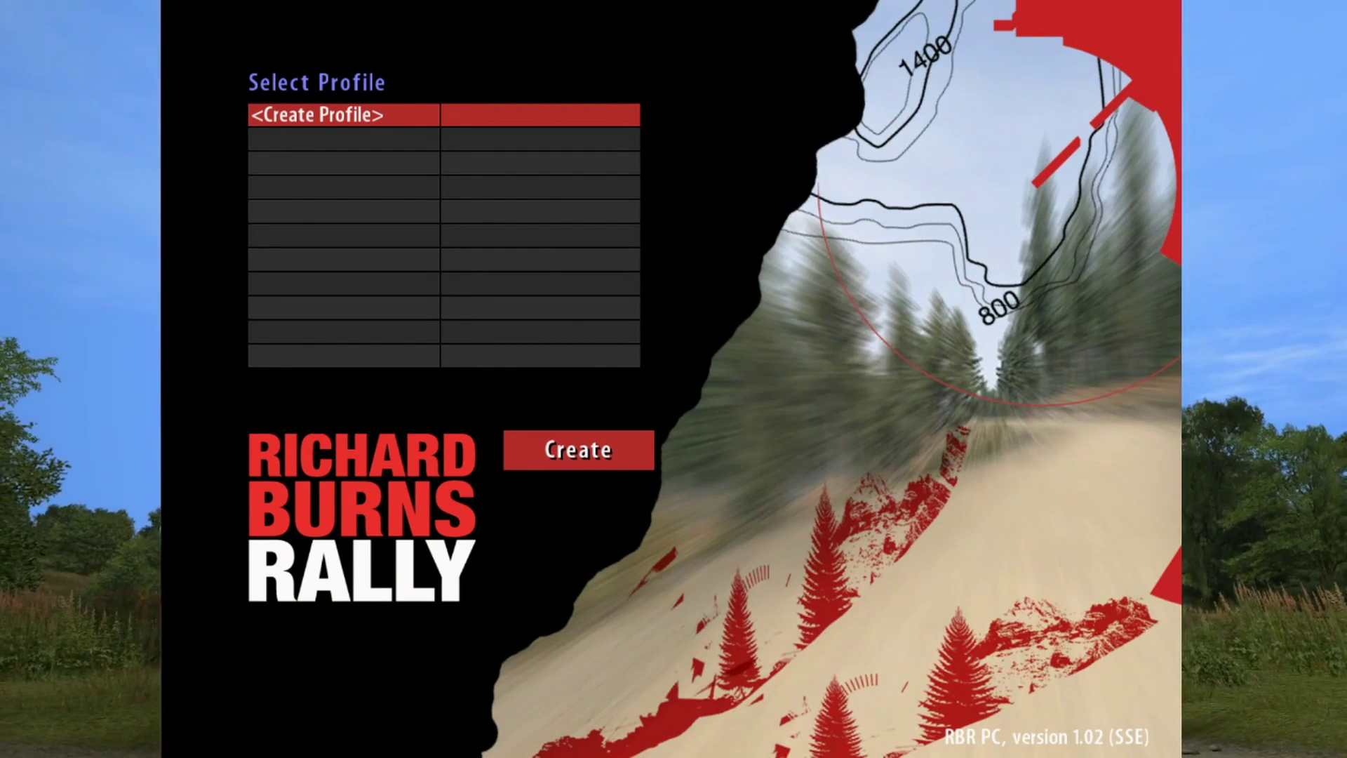
pyautogui.press('Return')
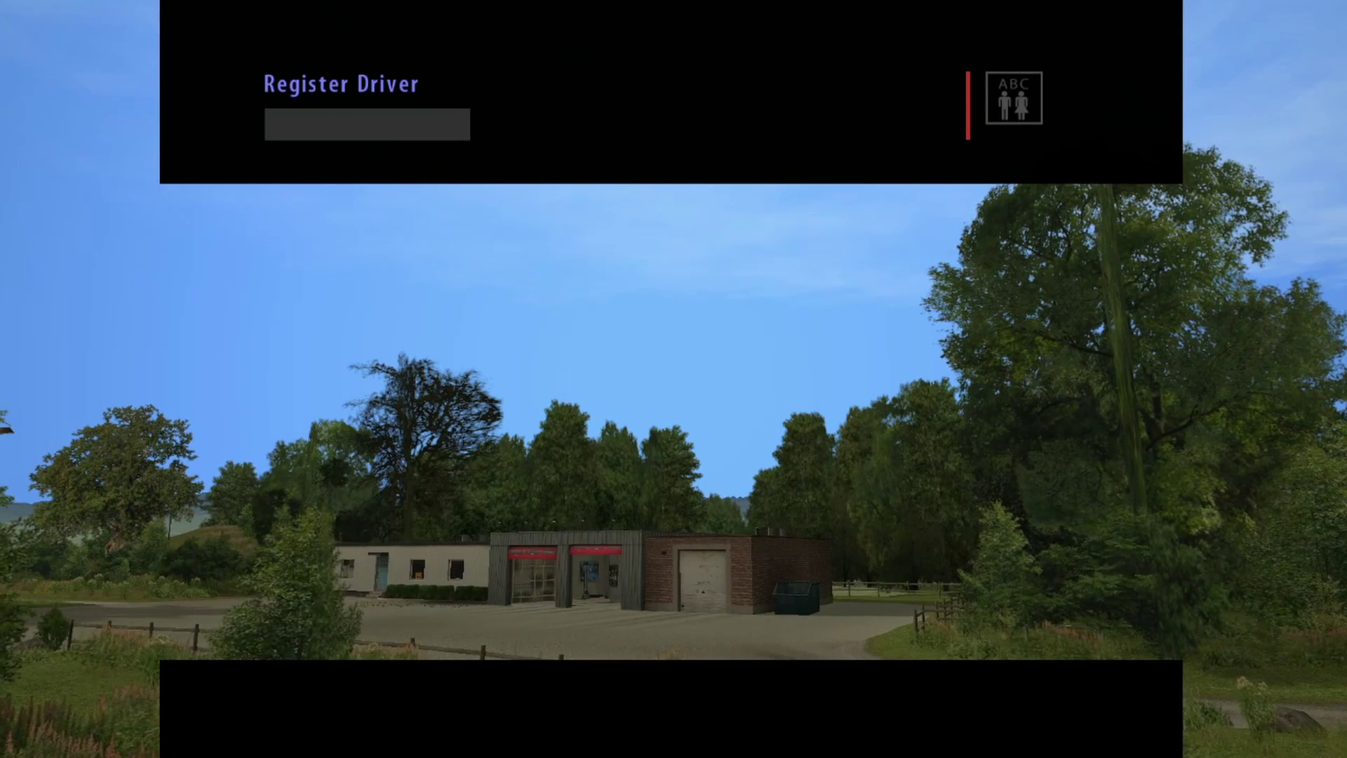
pyautogui.write('KEV')
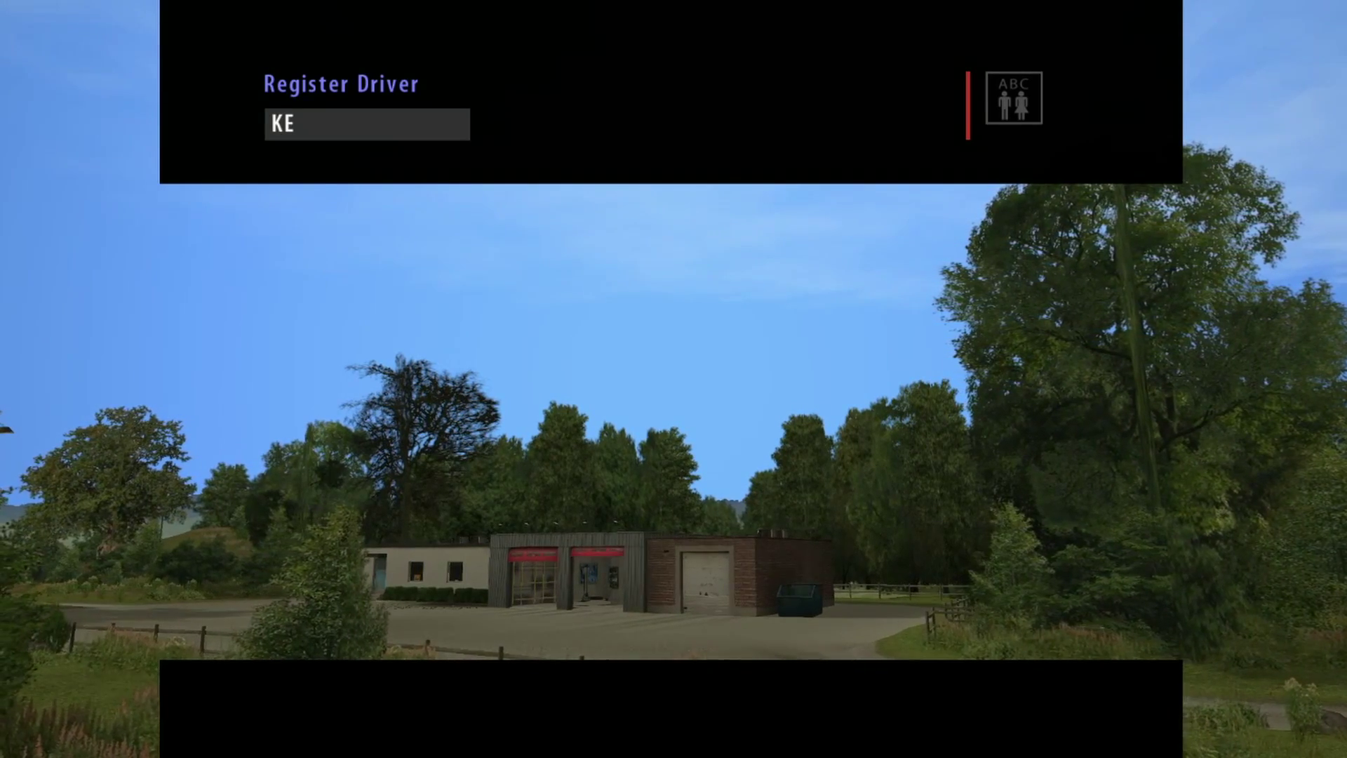
pyautogui.press('Return')
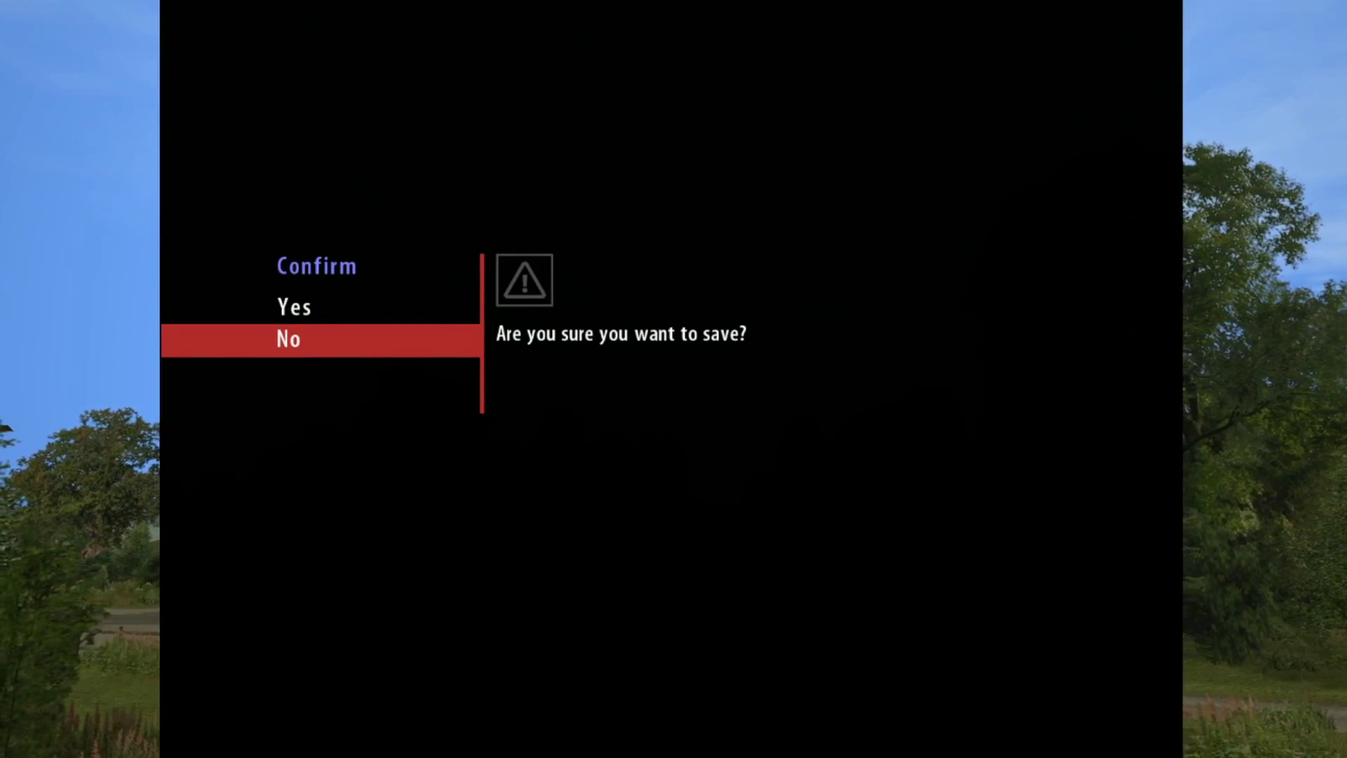
pyautogui.press('Up')
pyautogui.press('Return')
pyautogui.press('Return')
pyautogui.press('Down')
pyautogui.press('Down')
pyautogui.press('Down')
pyautogui.press('Down')
pyautogui.press('Down')
pyautogui.press('Down')
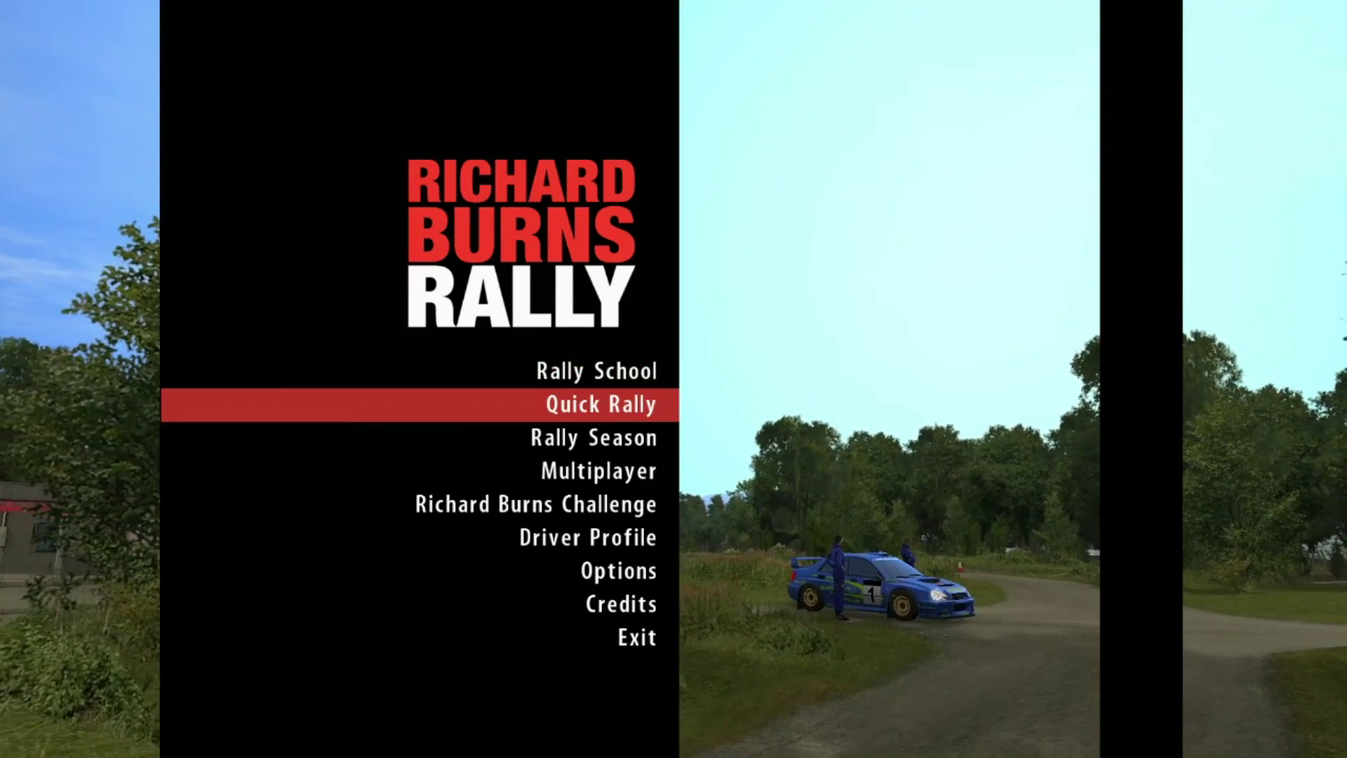
pyautogui.press('Return')
# Step: Turn Music Volume to 0, raise Co-Driver to max, and lower engine, effects and tyre volumes
pyautogui.press('Down')
pyautogui.press('Down')
pyautogui.press('Down')
pyautogui.press('Down')
pyautogui.press('Down')
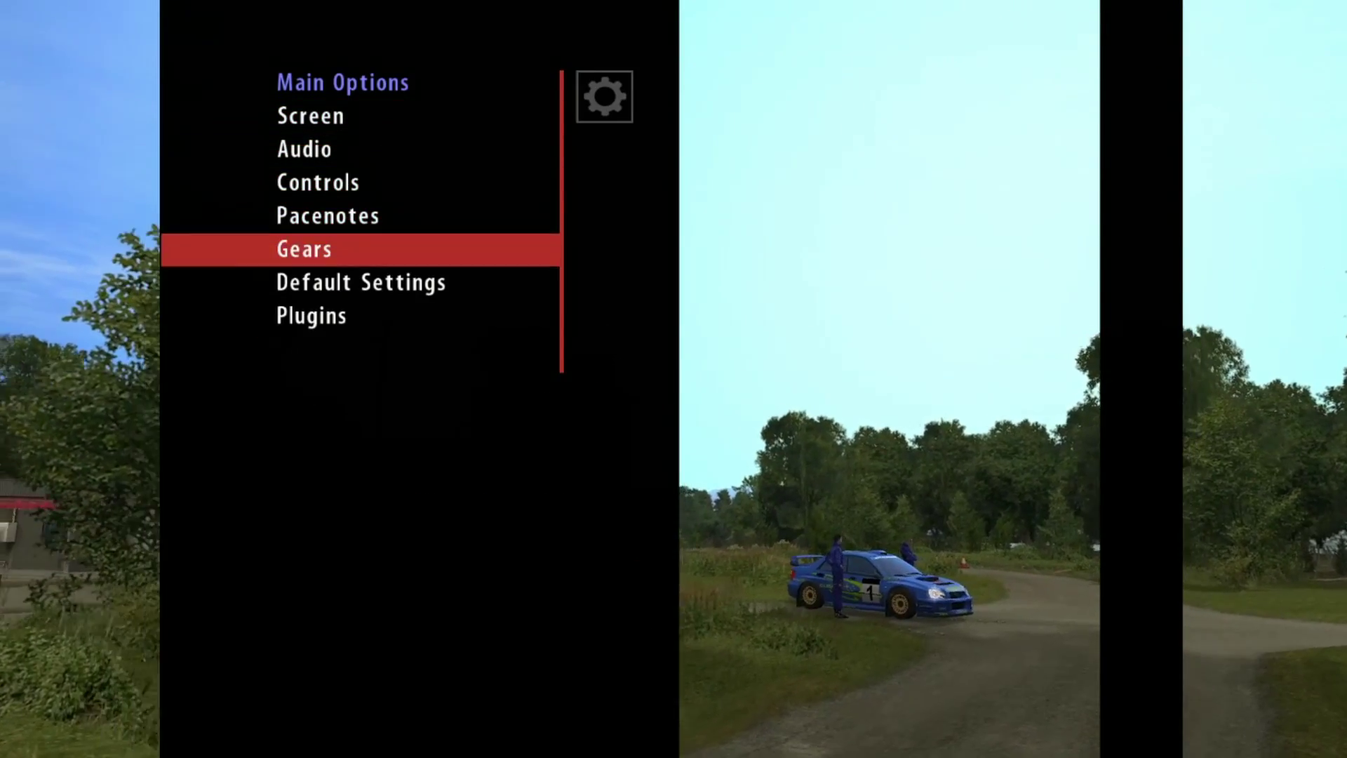
pyautogui.press('Up')
pyautogui.press('Up')
pyautogui.press('Up')
pyautogui.press('Up')
pyautogui.press('Up')
pyautogui.press('Return')
pyautogui.press('Down')
pyautogui.press('Down')
pyautogui.press('Down')
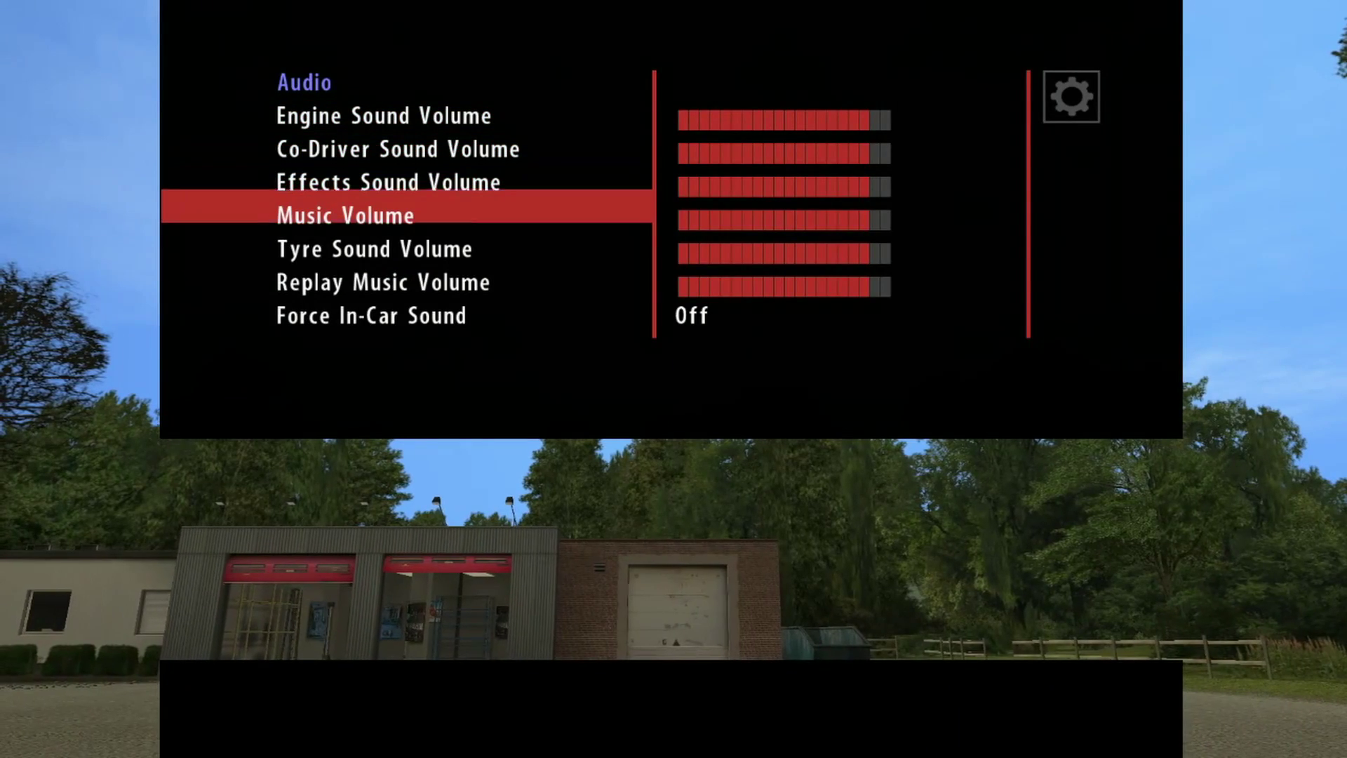
pyautogui.press('Left')
pyautogui.press('Left')
pyautogui.press('Left')
pyautogui.press('Left')
pyautogui.press('Left')
pyautogui.press('Left')
pyautogui.press('Left')
pyautogui.press('Left')
pyautogui.press('Left')
pyautogui.press('Left')
pyautogui.press('Left')
pyautogui.press('Left')
pyautogui.press('Left')
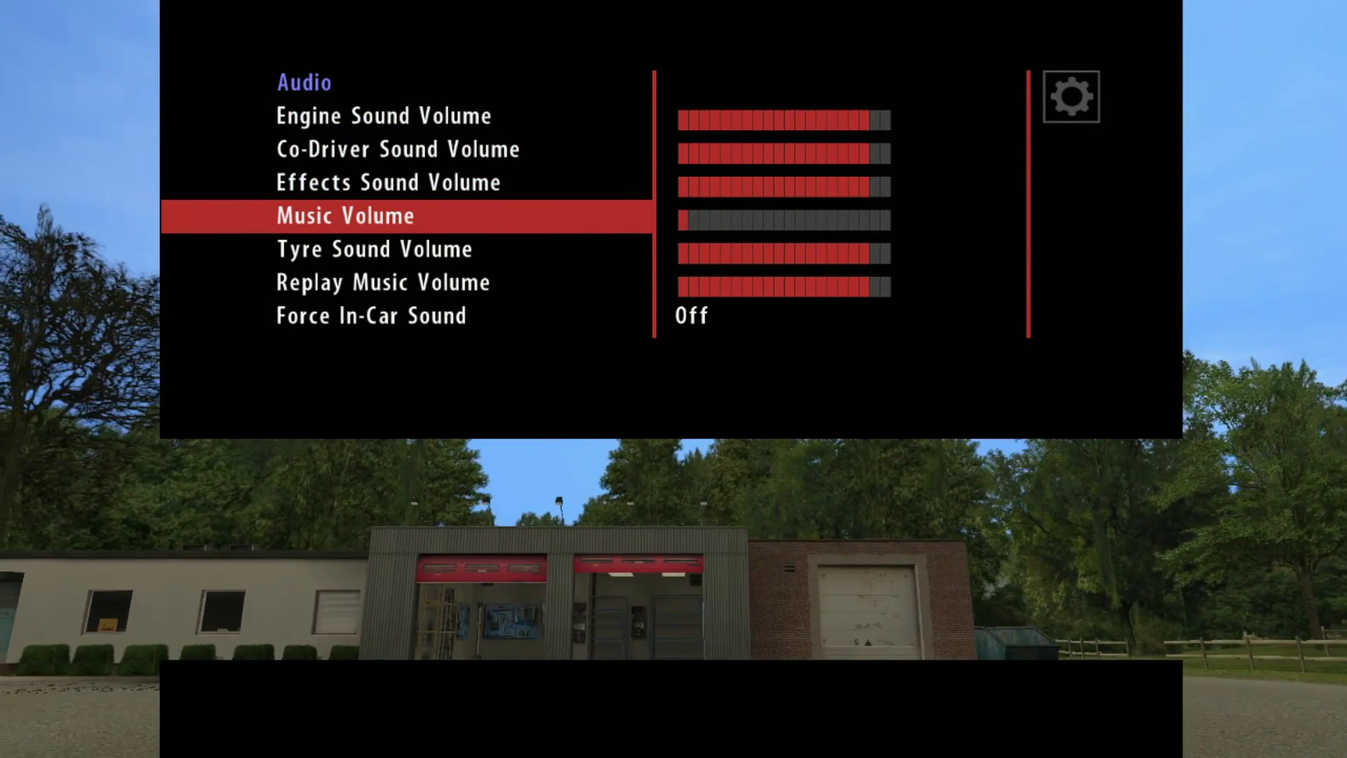
pyautogui.press('Left')
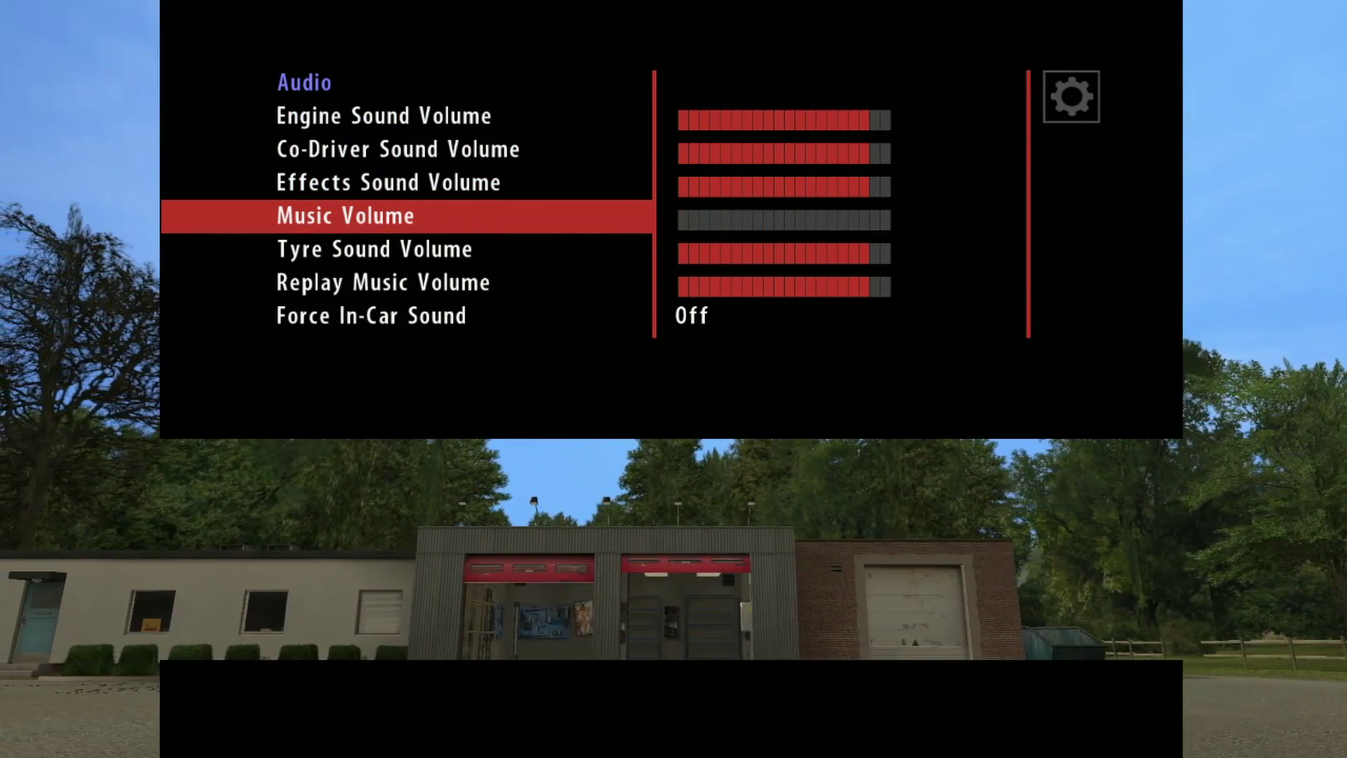
pyautogui.press('Up')
pyautogui.press('Up')
pyautogui.press('Up')
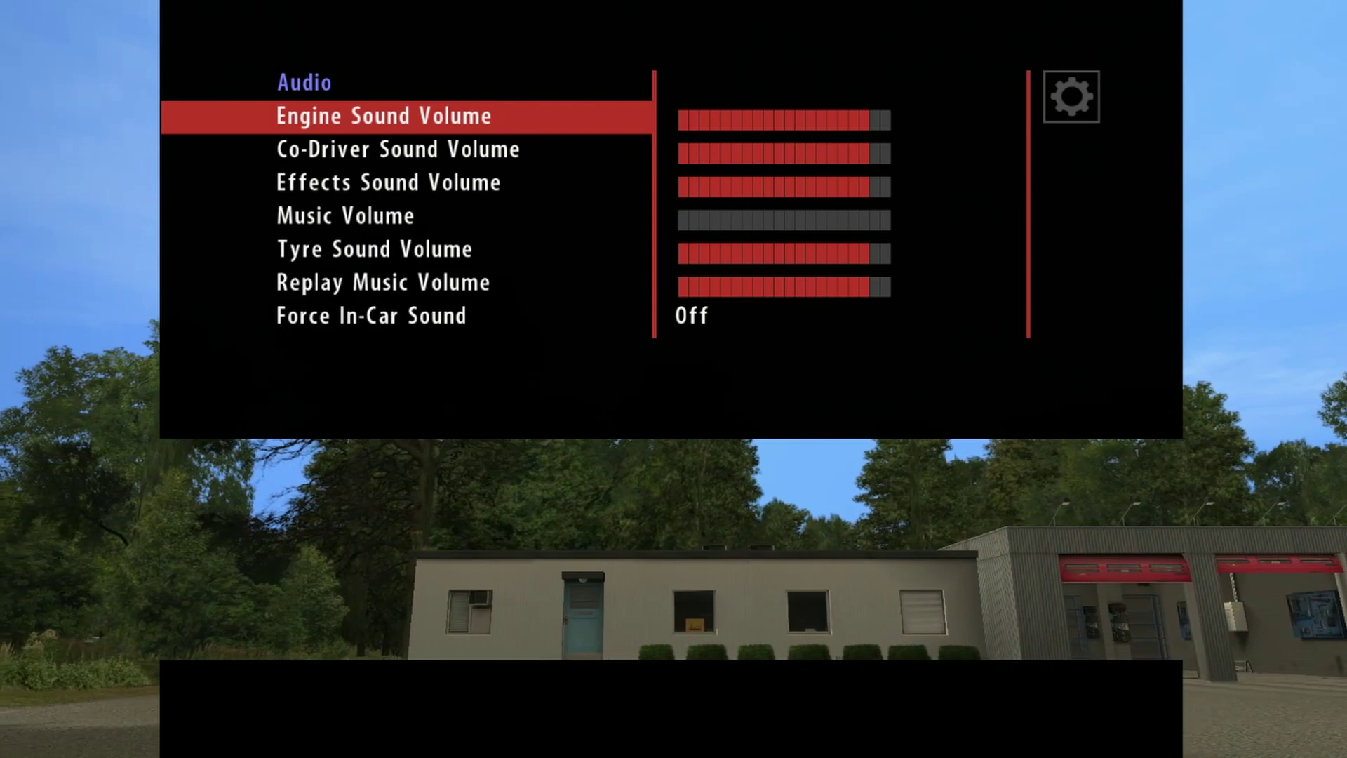
pyautogui.press('Down')
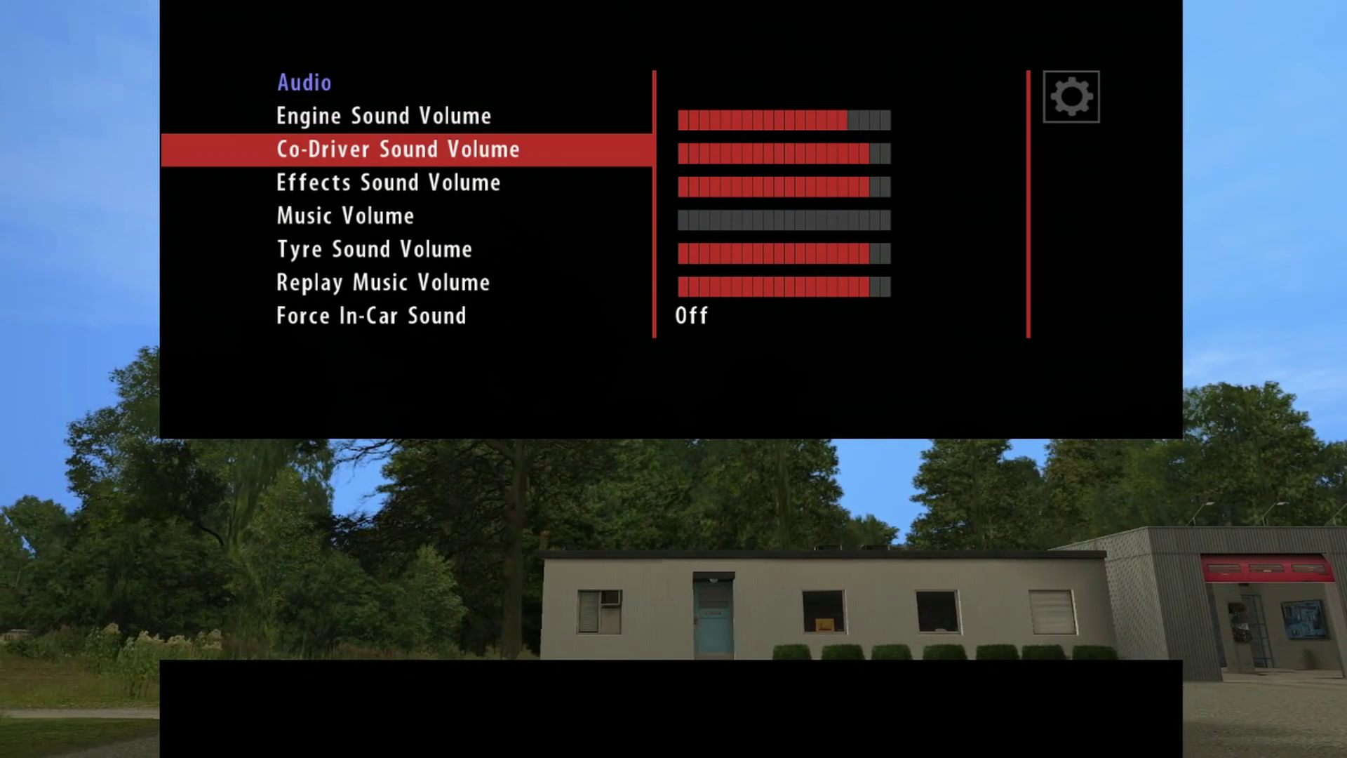
pyautogui.press('Right')
pyautogui.press('Down')
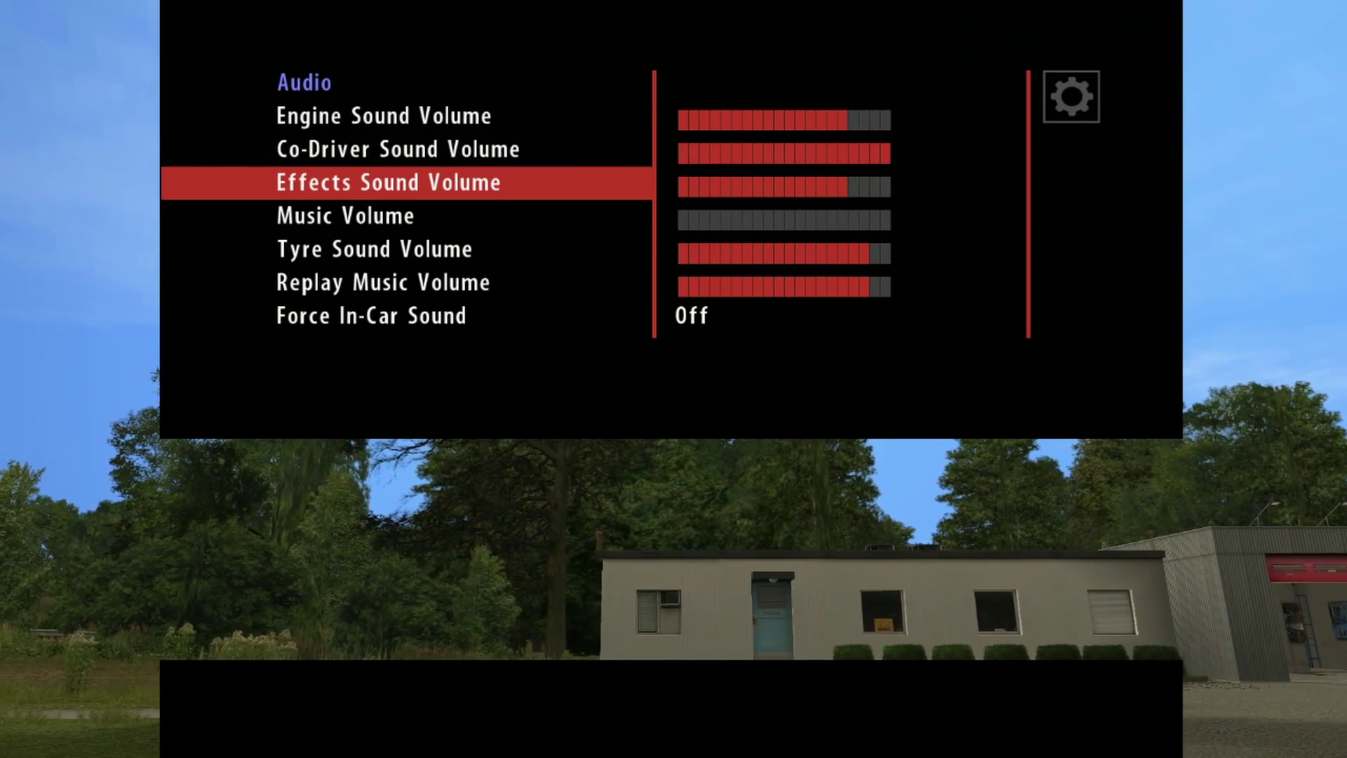
pyautogui.press('Down')
pyautogui.press('Down')
pyautogui.press('Down')
pyautogui.press('Up')
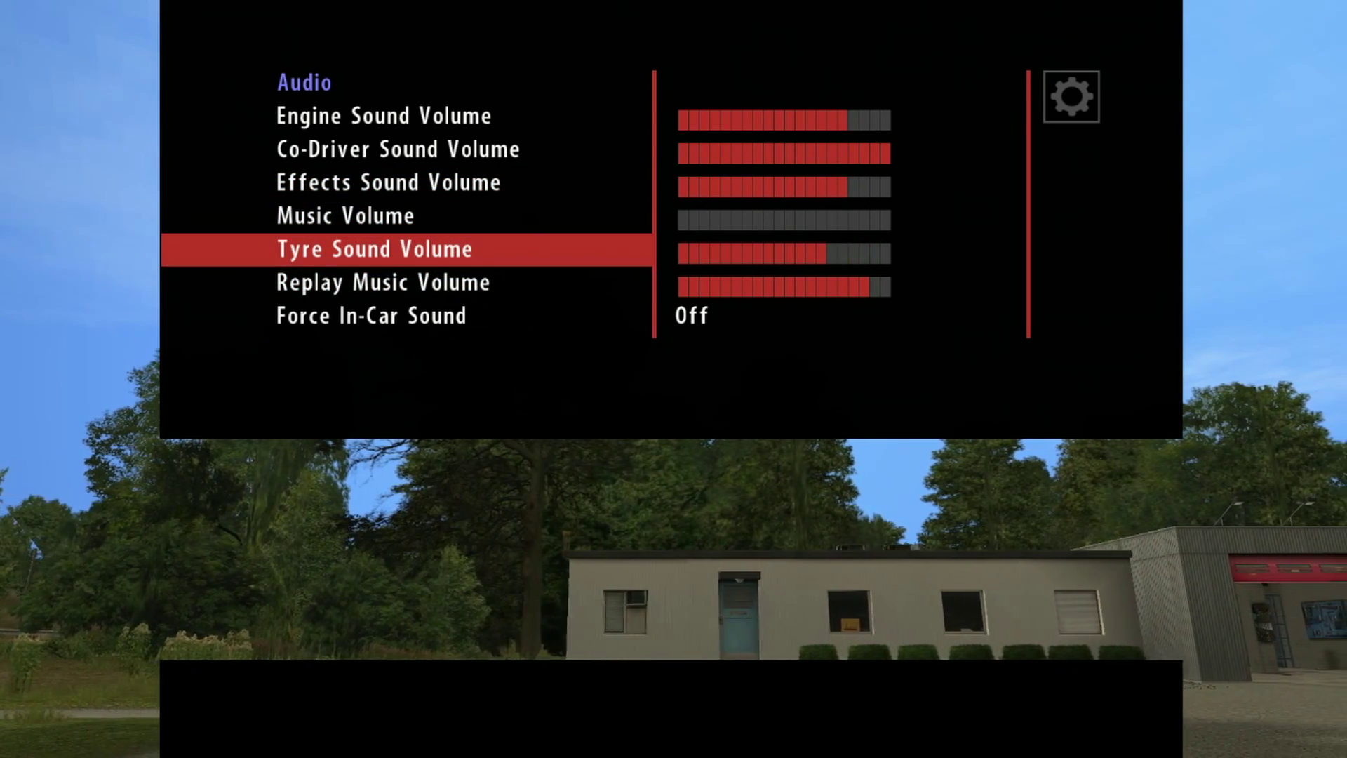
pyautogui.press('Escape')
# Step: Change Digidash Size from Minimal to Full in the screen options
pyautogui.press('Down')
pyautogui.press('Up')
pyautogui.press('Return')
pyautogui.press('Down')
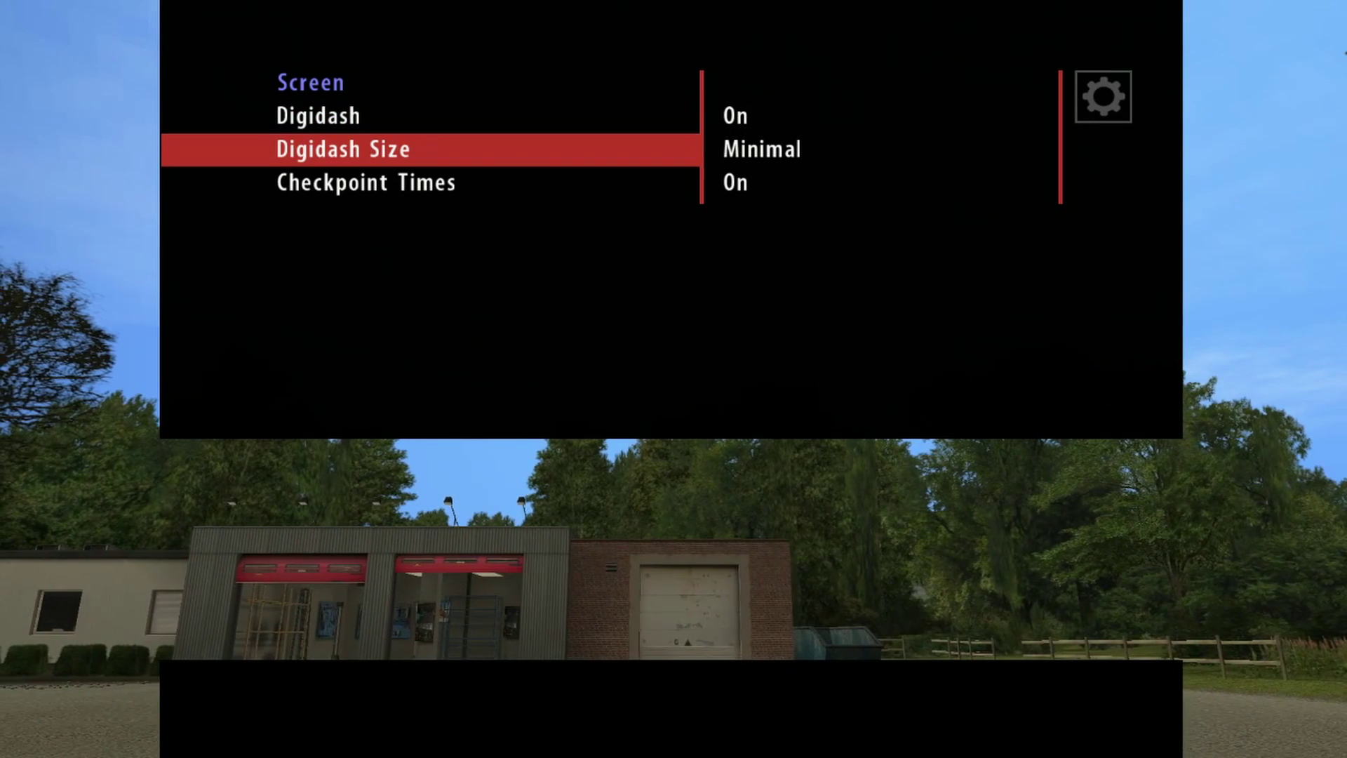
pyautogui.press('Up')
pyautogui.press('Down')
pyautogui.press('Right')
pyautogui.press('Up')
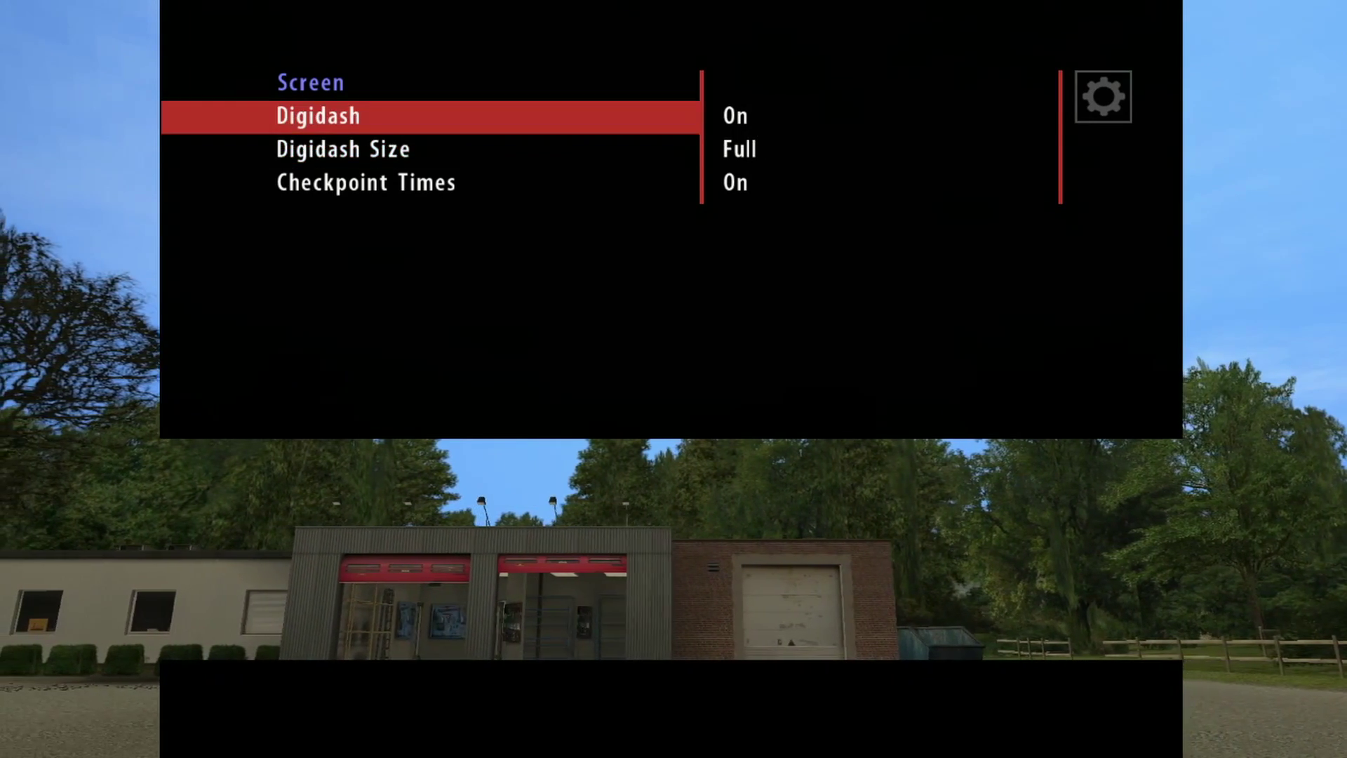
pyautogui.press('Down')
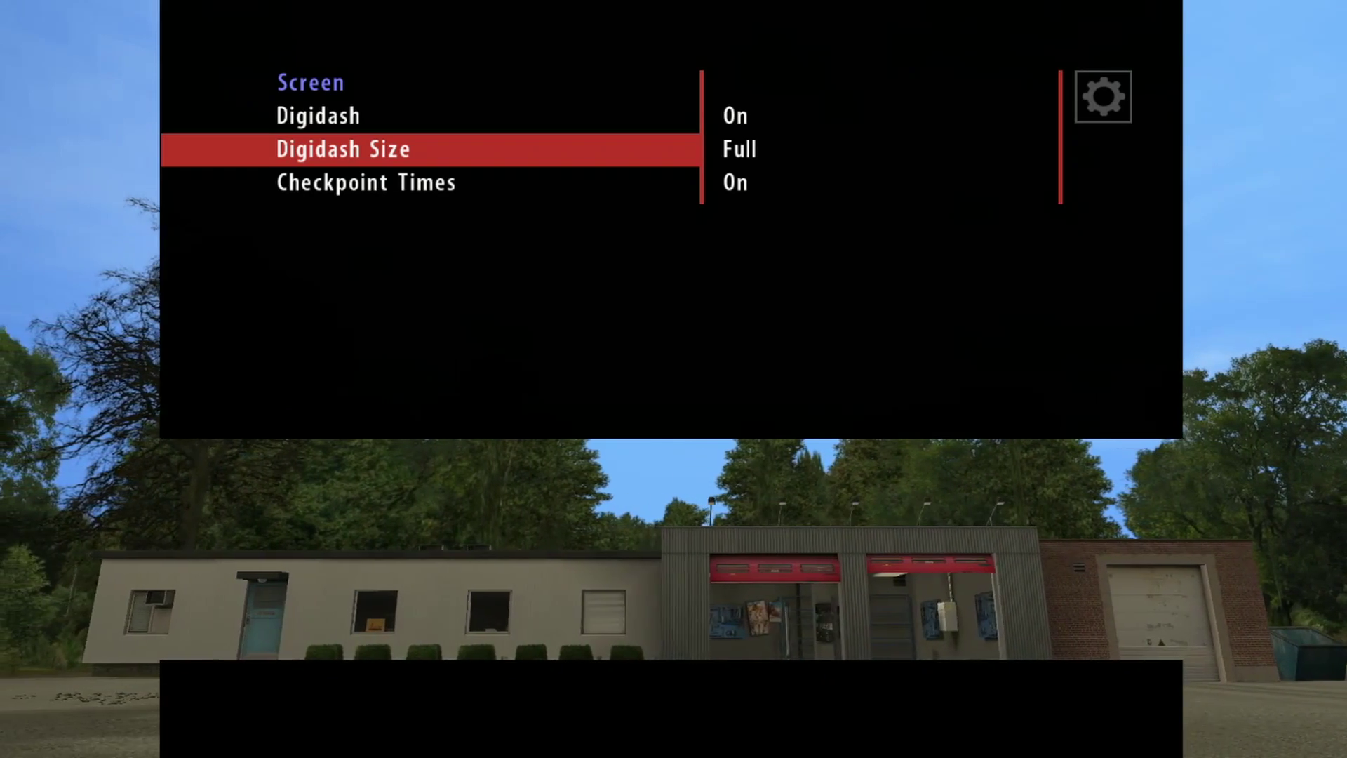
pyautogui.press('Escape')
# Step: Leave the screen options and move on to the Controls options
pyautogui.press('Down')
pyautogui.press('Down')
pyautogui.press('Return')
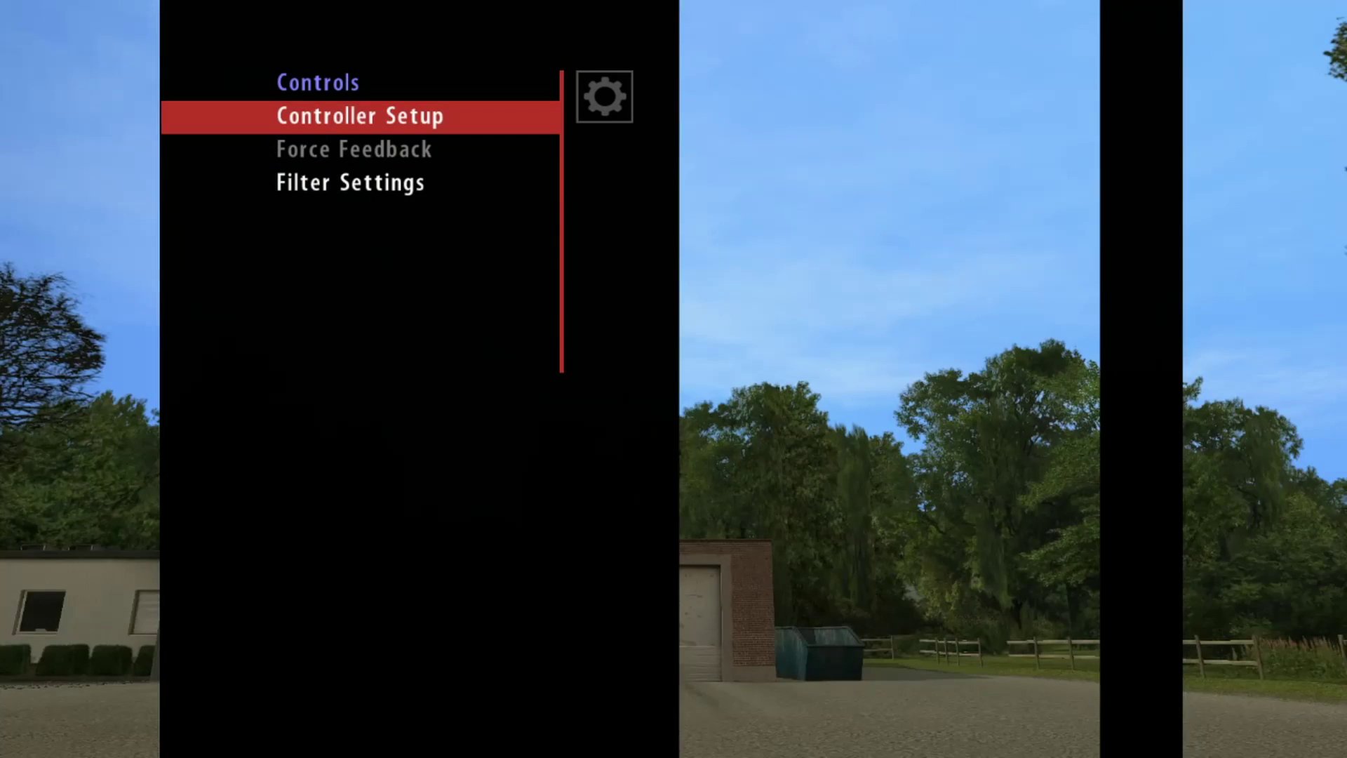
# Step: Open the controller mapping table and clear the Left steering binding
pyautogui.press('Return')
pyautogui.press('Down')
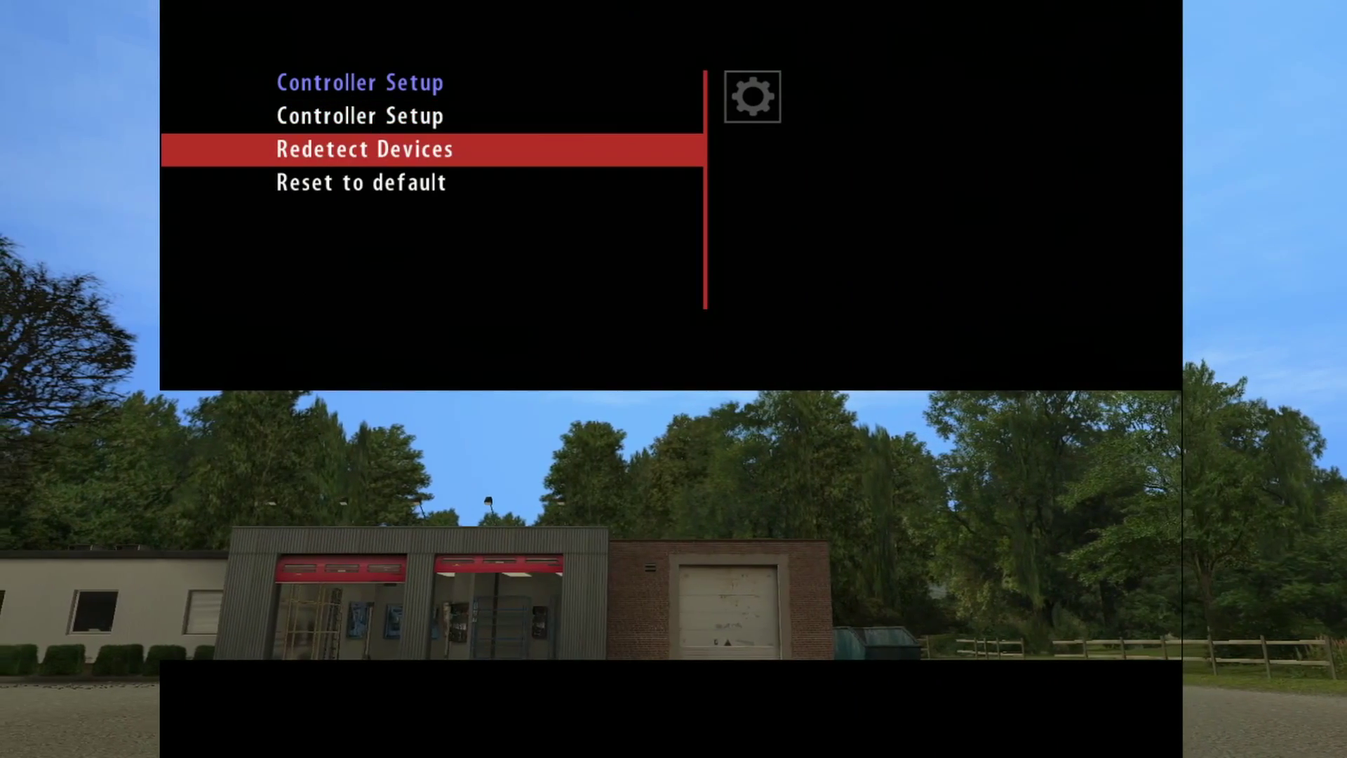
pyautogui.press('Up')
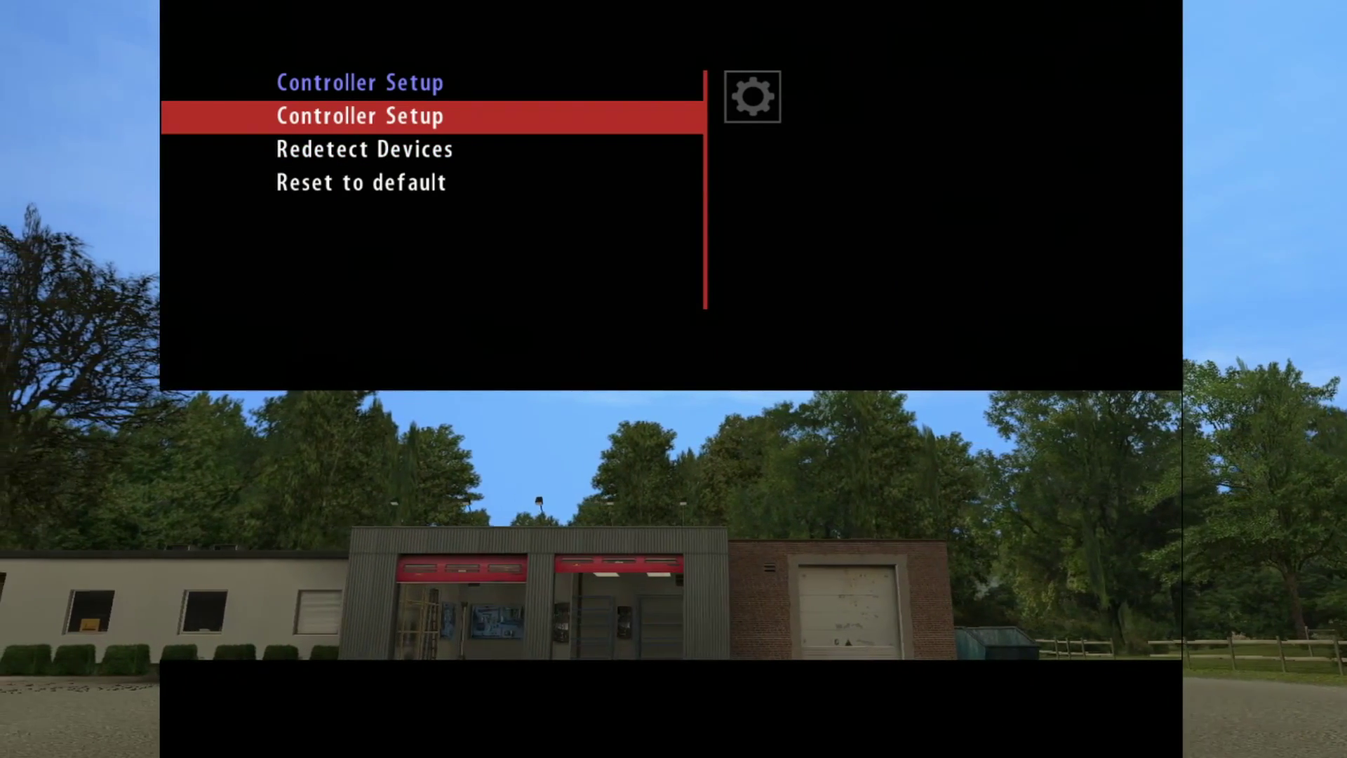
pyautogui.press('Return')
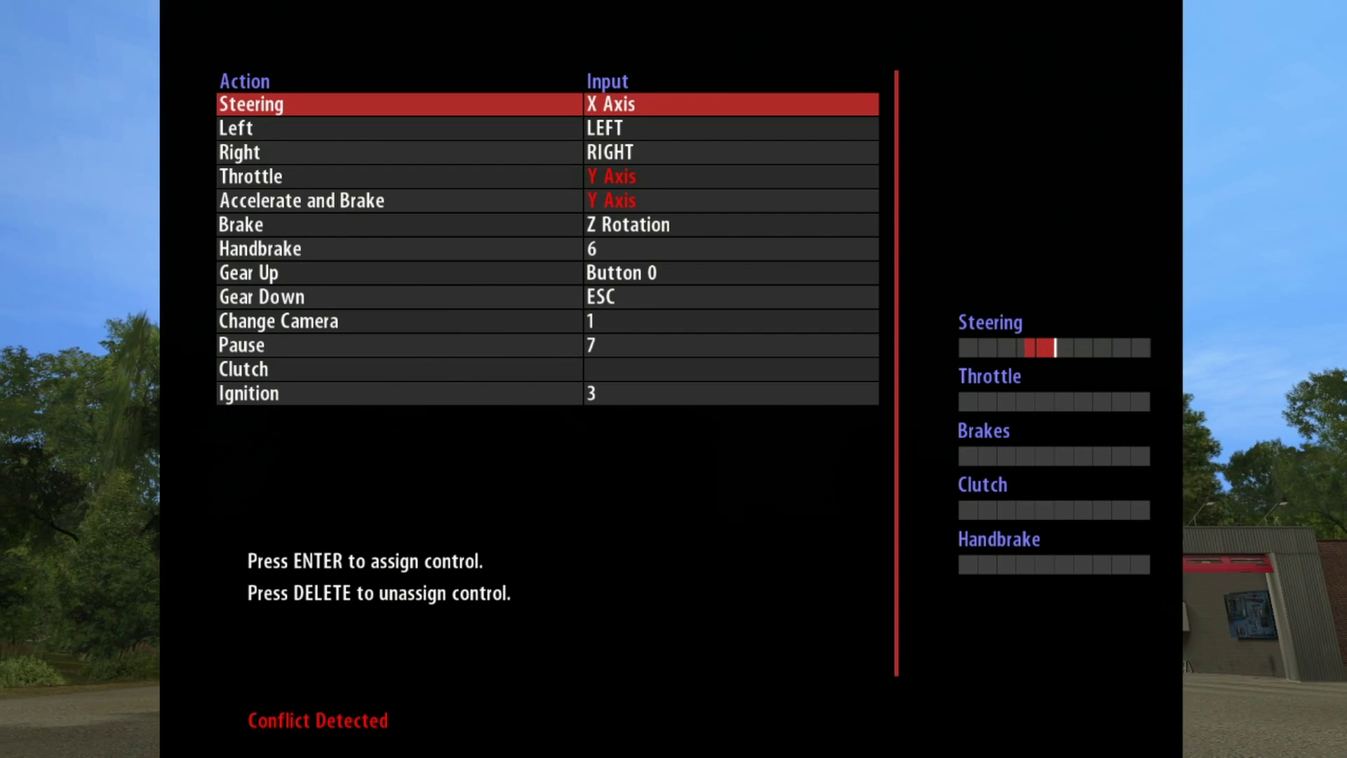
pyautogui.press('Down')
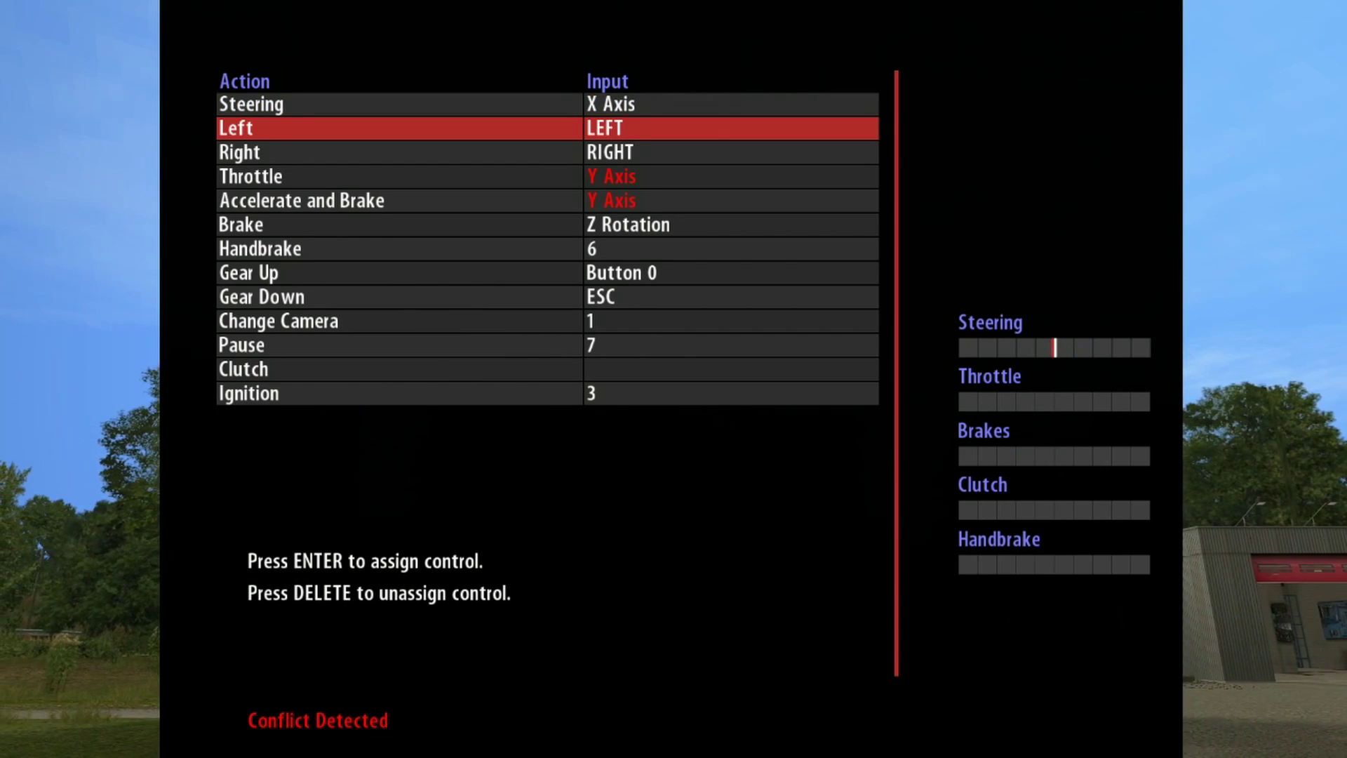
pyautogui.press('Delete')
pyautogui.press('Down')
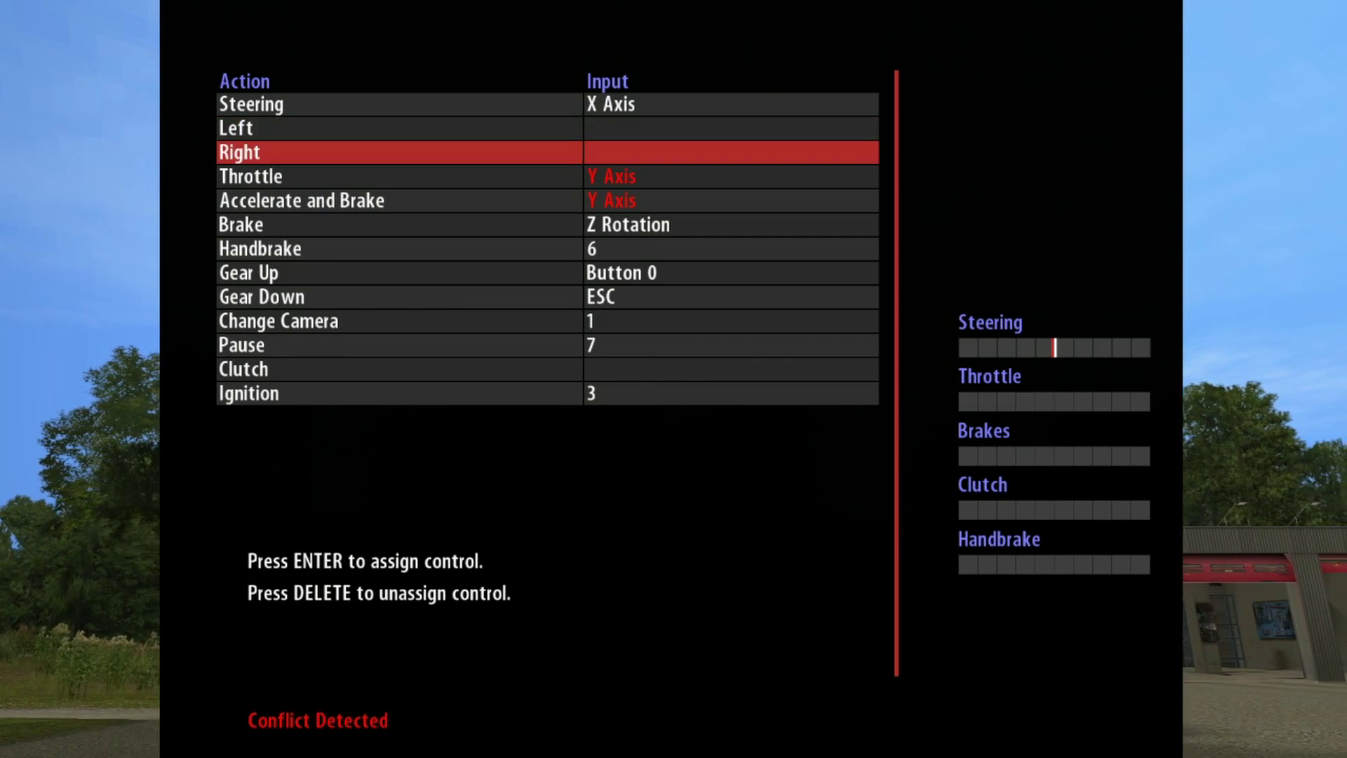
pyautogui.press('Up')
pyautogui.press('Up')
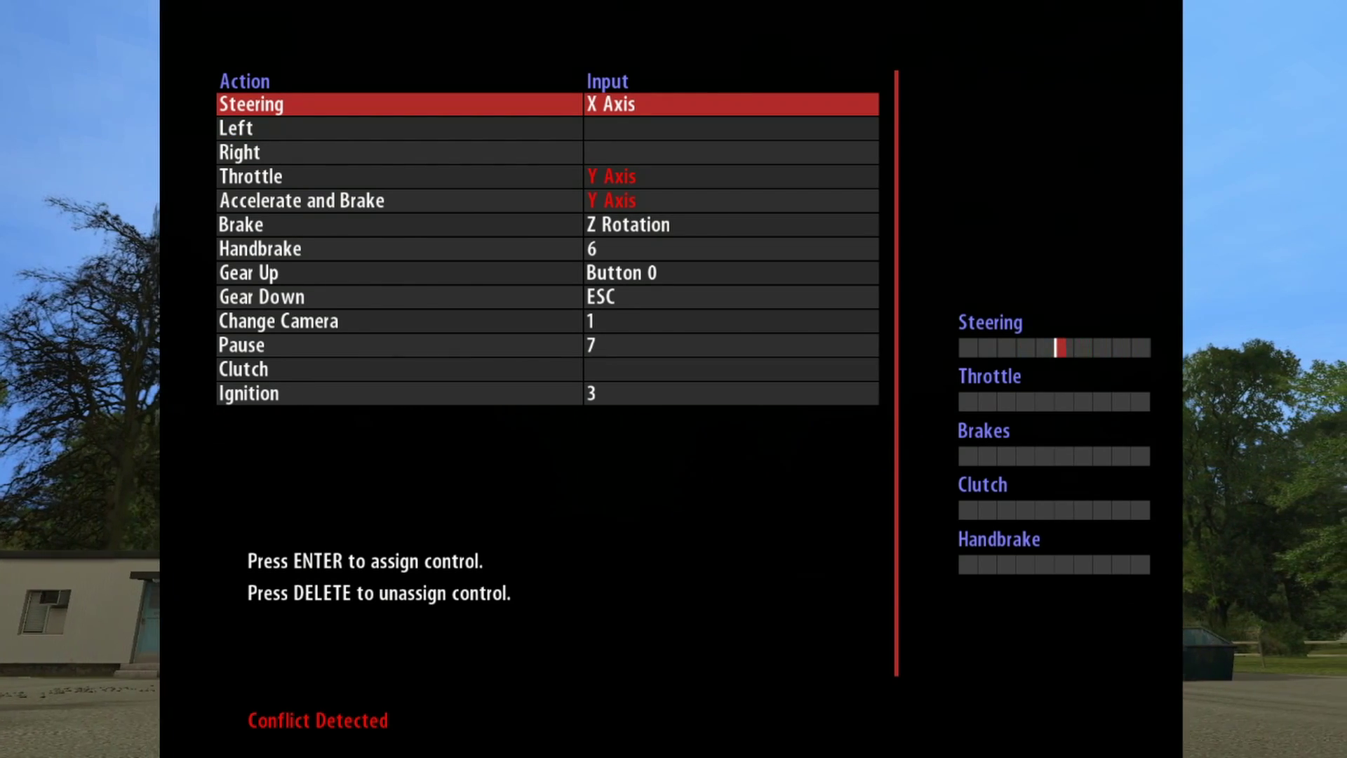
# Step: Review the Throttle, Brake and Handbrake bindings and reassign Gear Up and Gear Down
pyautogui.press('Down')
pyautogui.press('Down')
pyautogui.press('Down')
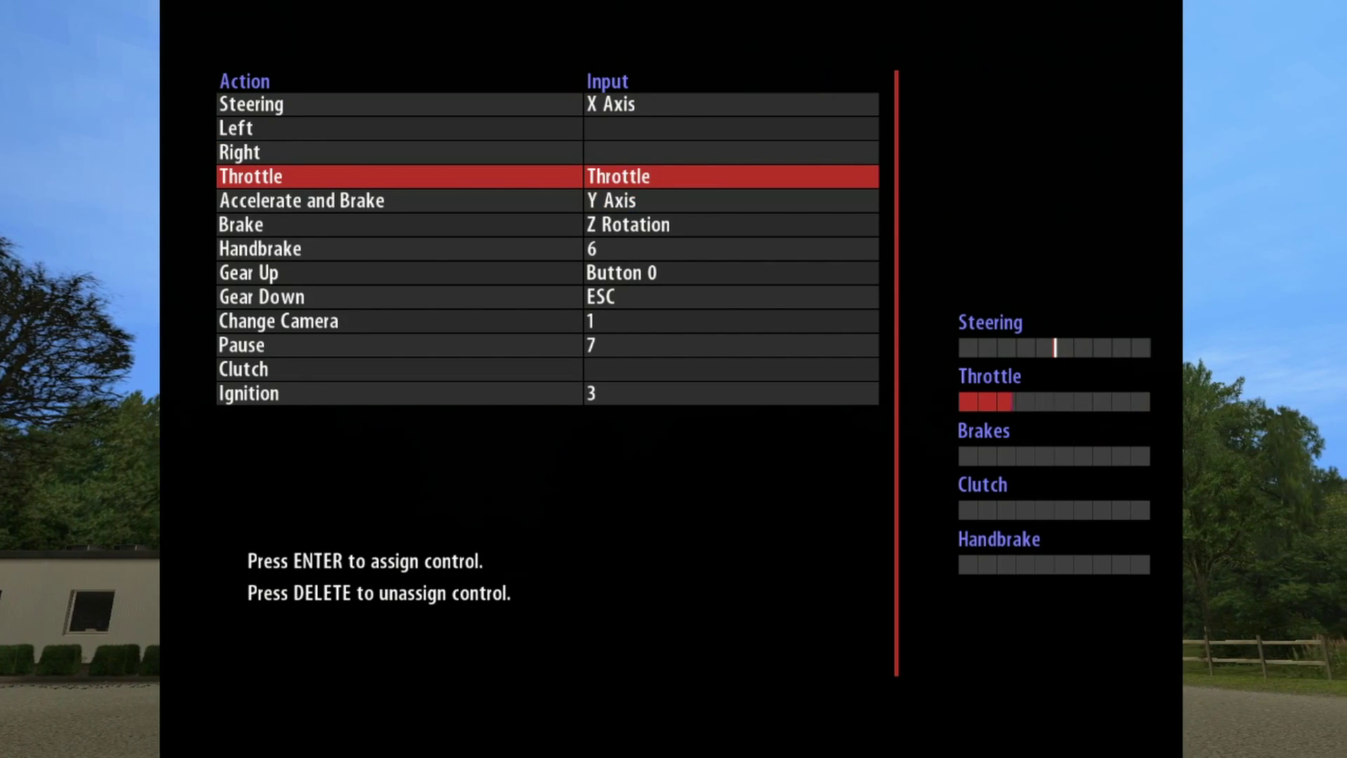
pyautogui.press('Down')
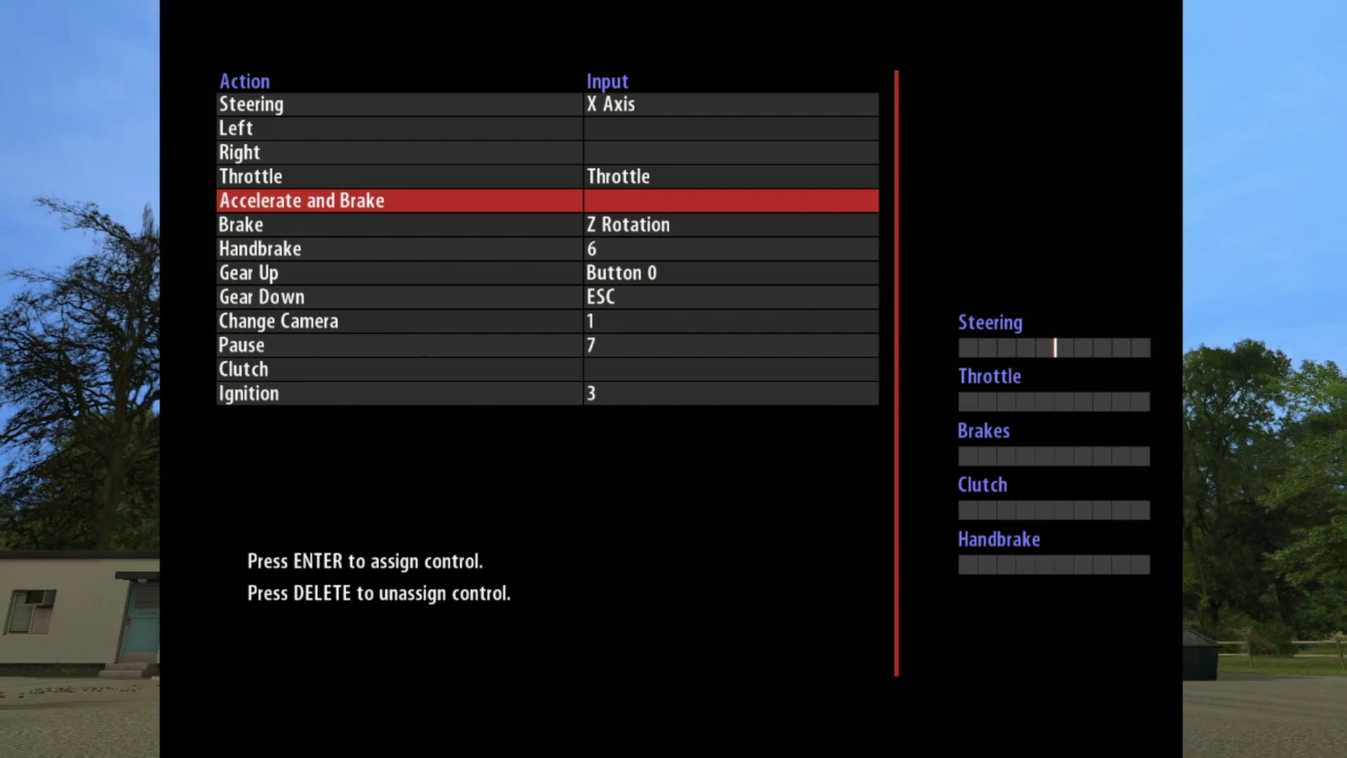
pyautogui.press('Down')
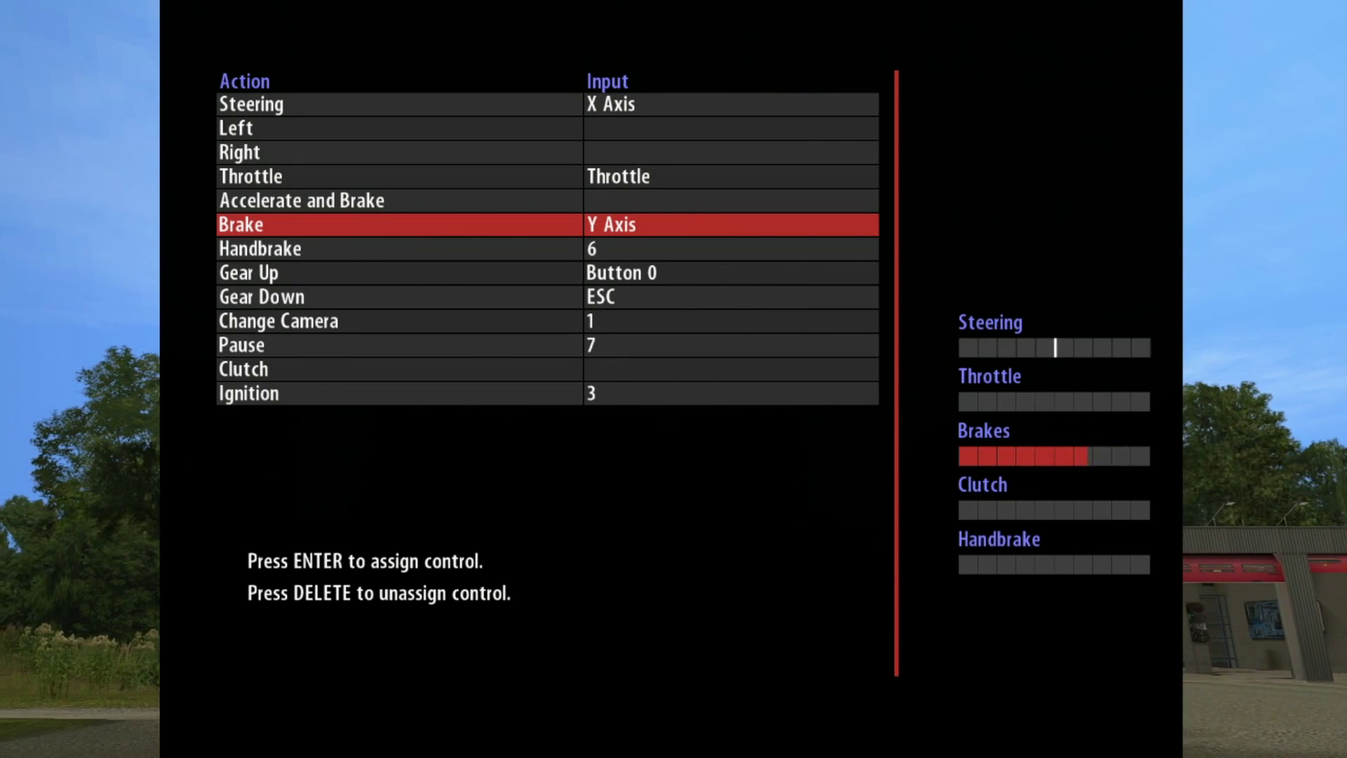
pyautogui.press('Down')
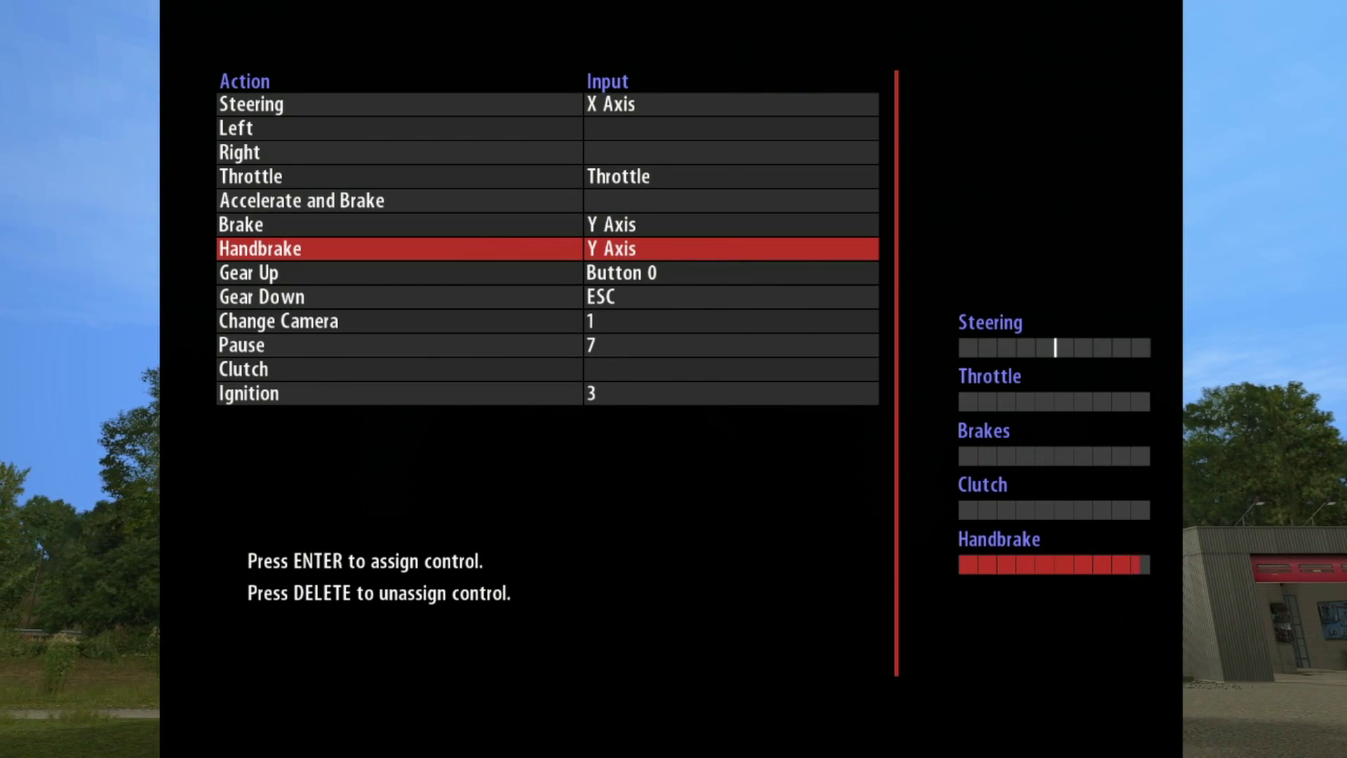
pyautogui.press('Down')
pyautogui.press('Return')
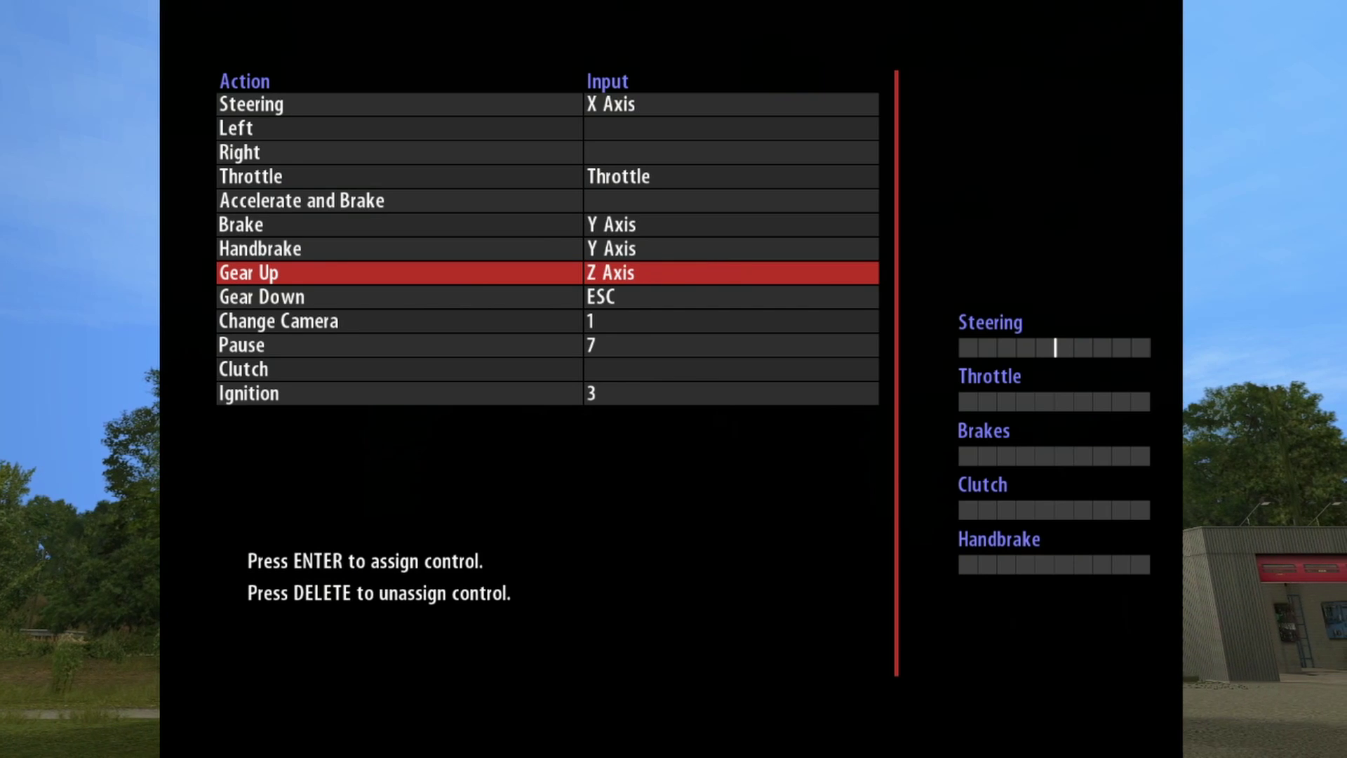
pyautogui.press('Down')
pyautogui.press('Return')
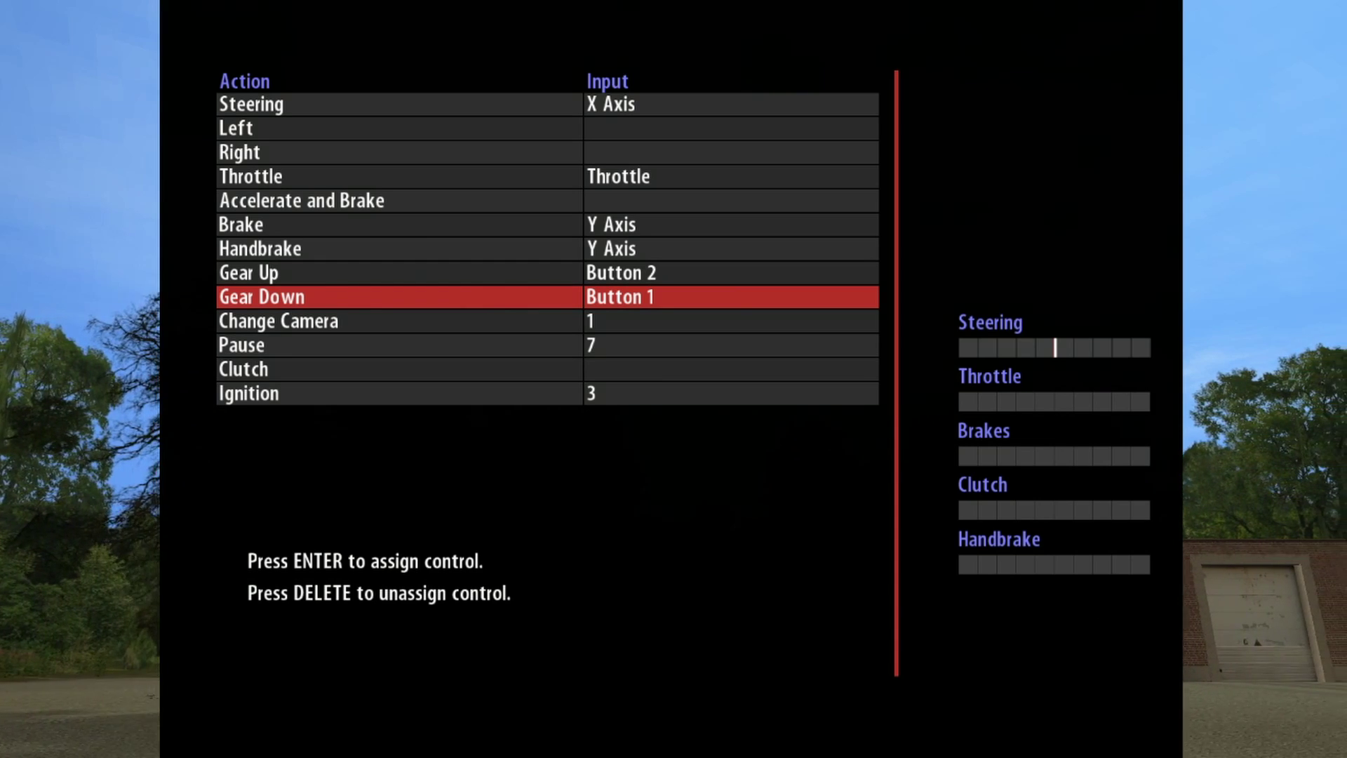
pyautogui.press('Up')
# Step: Bind Change Camera to the C key
pyautogui.press('Down')
pyautogui.press('Down')
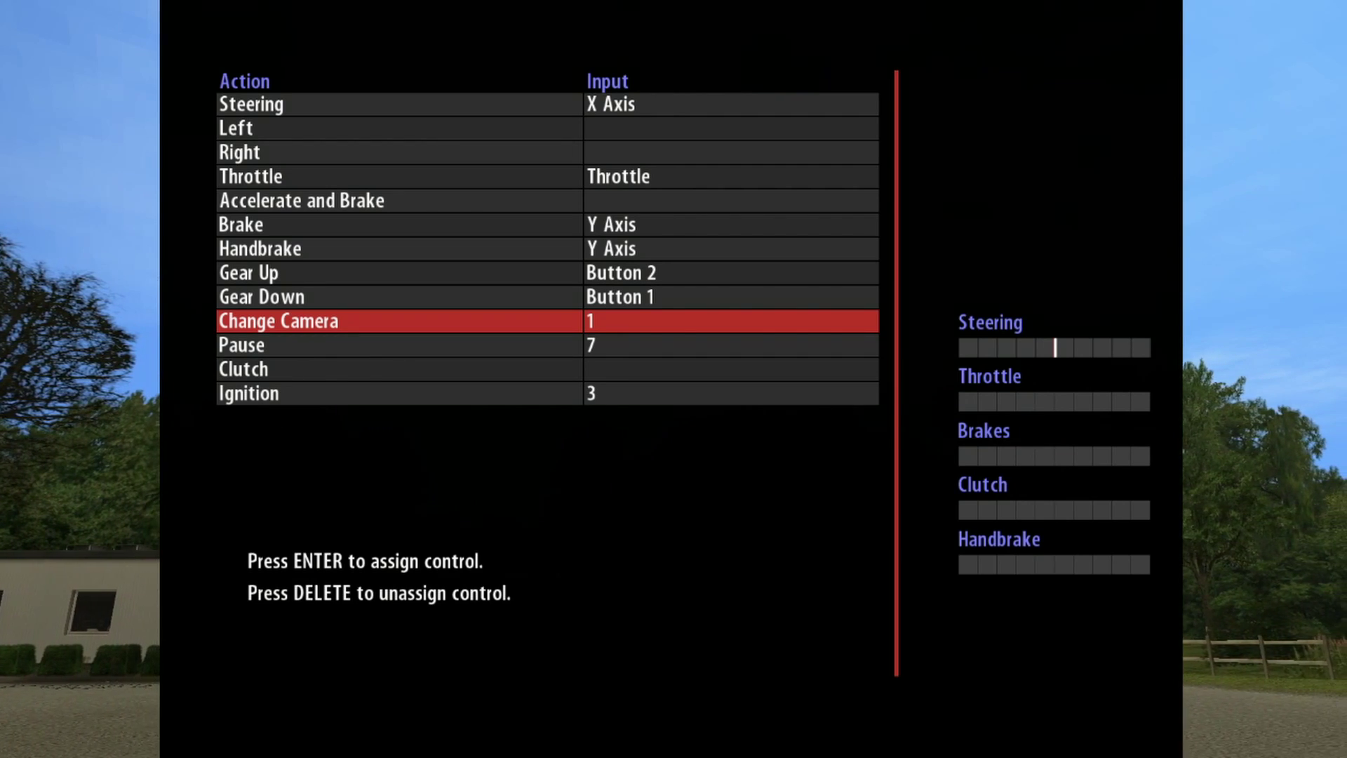
pyautogui.press('Down')
pyautogui.press('Up')
pyautogui.press('Return')
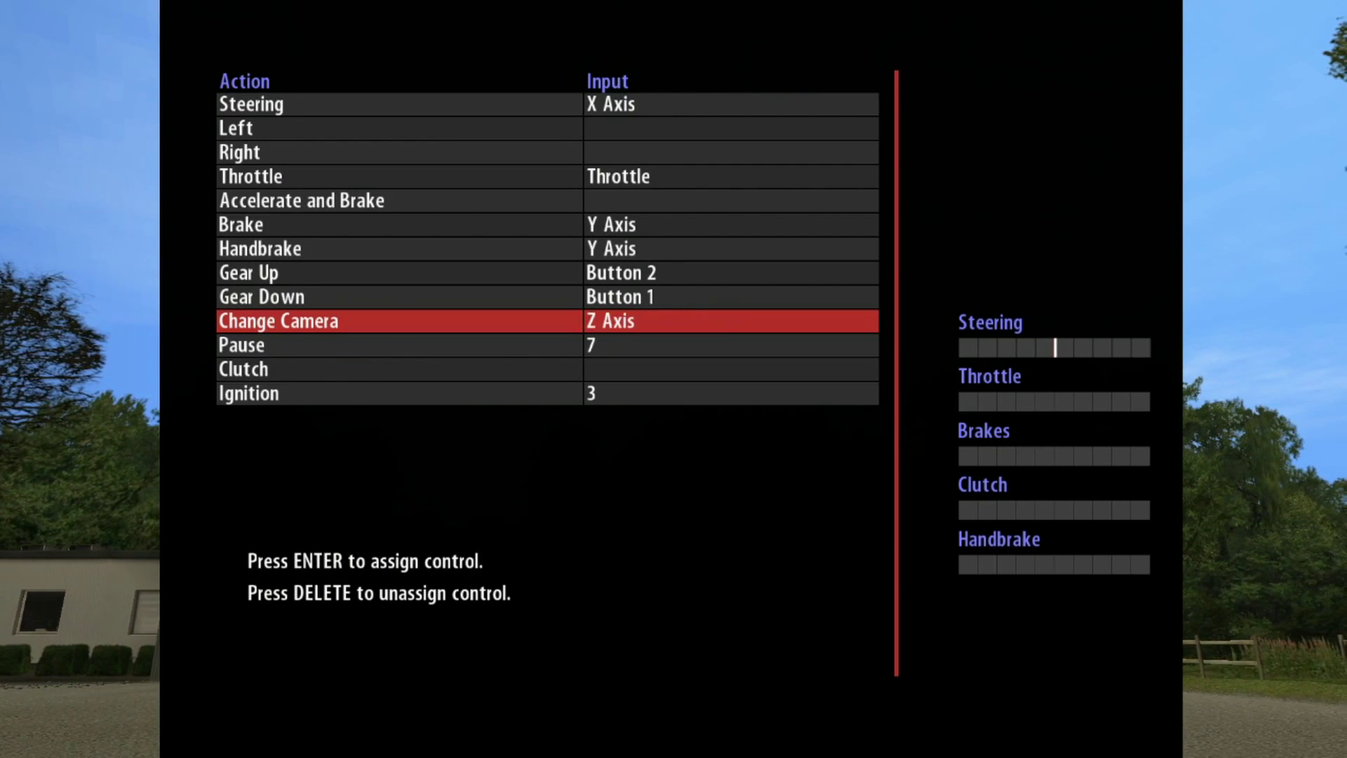
pyautogui.press('Return')
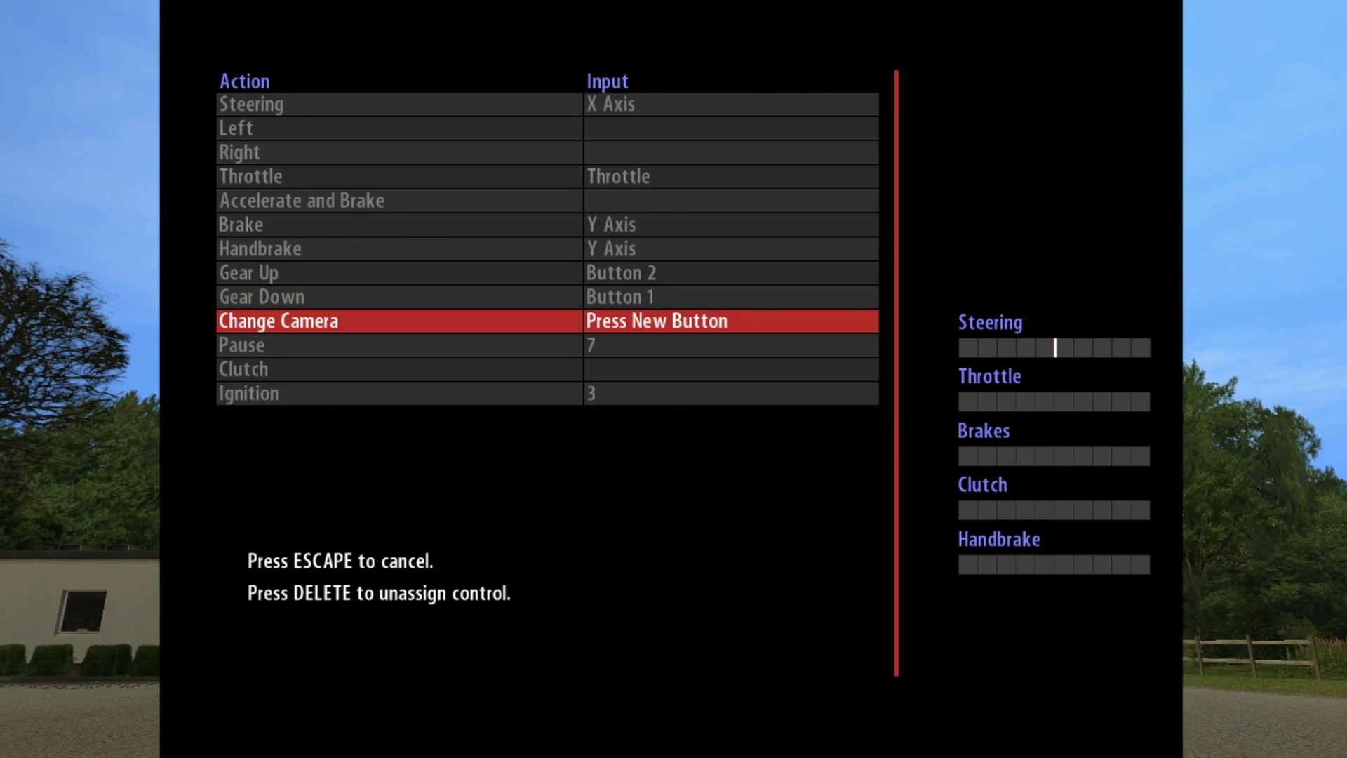
pyautogui.press('Return')
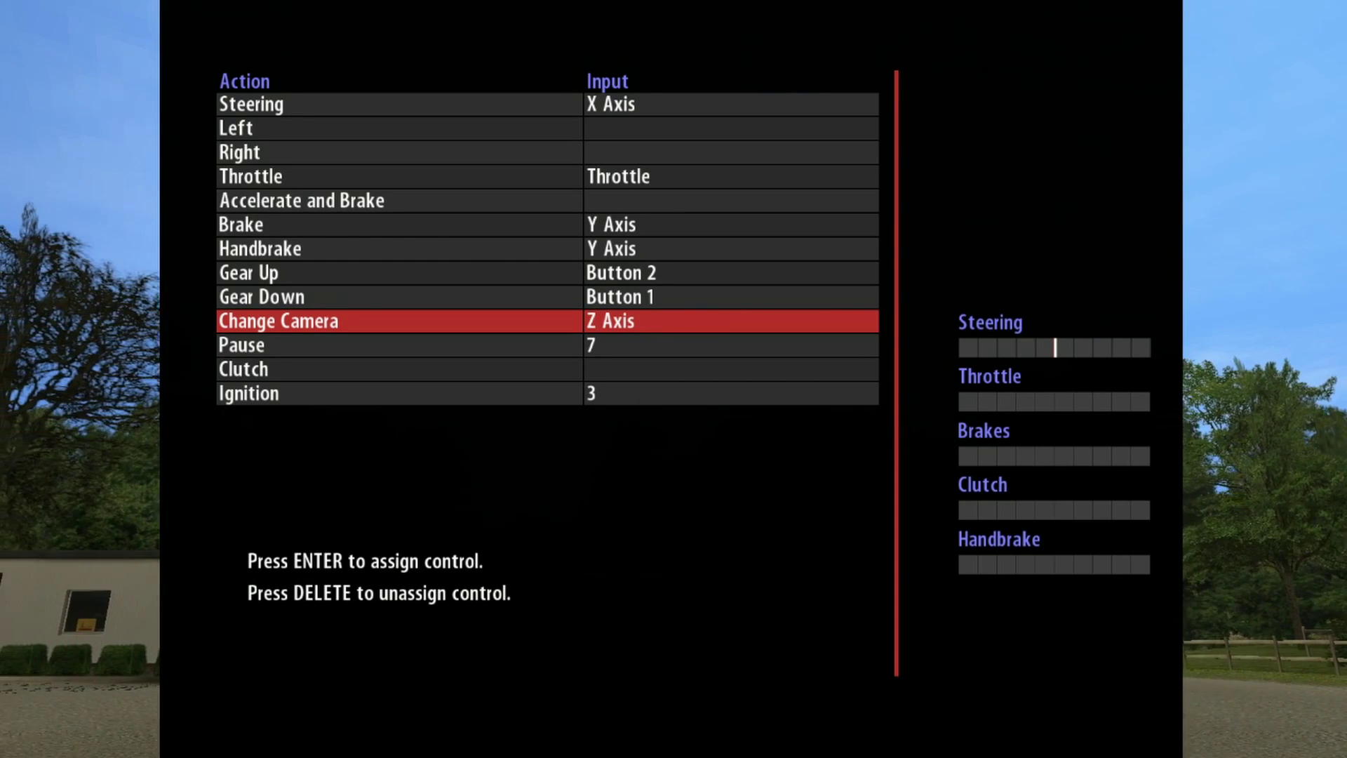
pyautogui.press('Return')
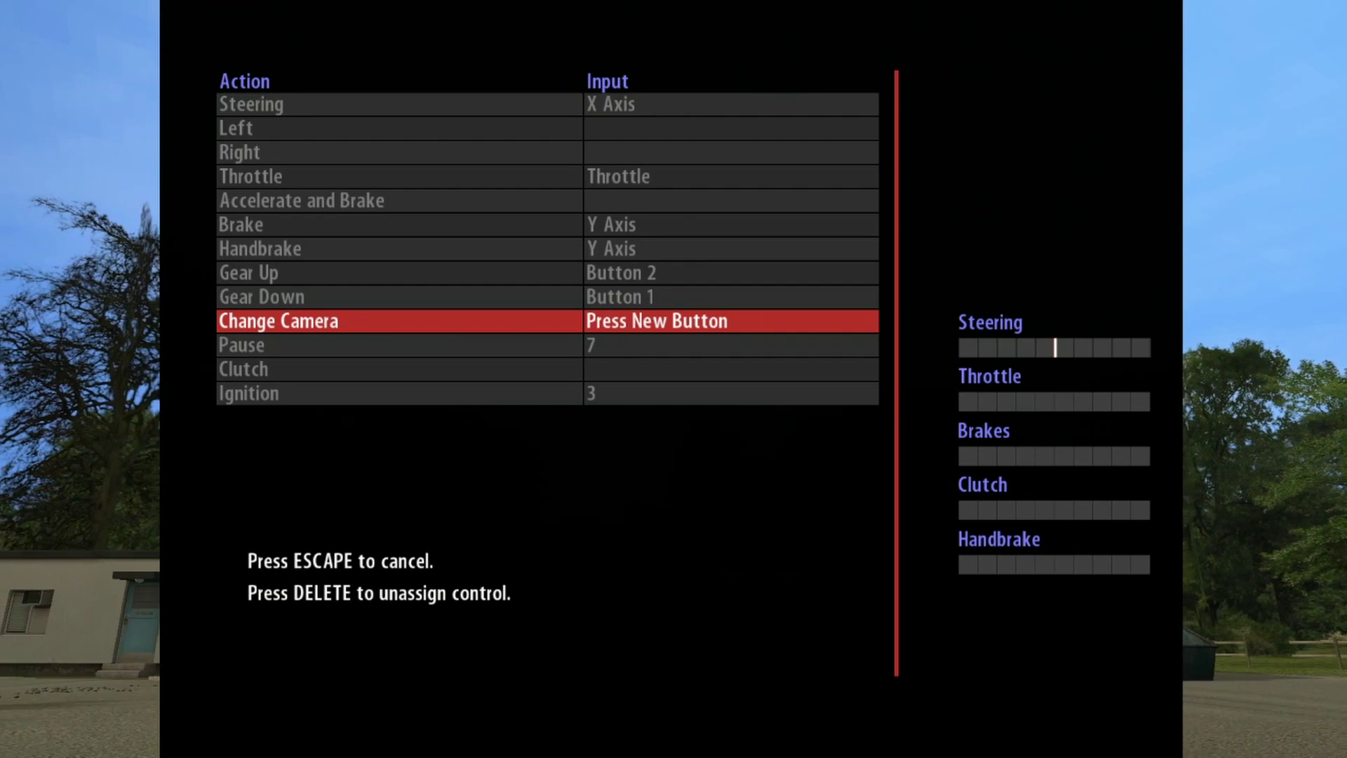
pyautogui.press('c')
# Step: Bind Clutch to the Slider axis, check the Left and Right bindings, and exit the table
pyautogui.press('Down')
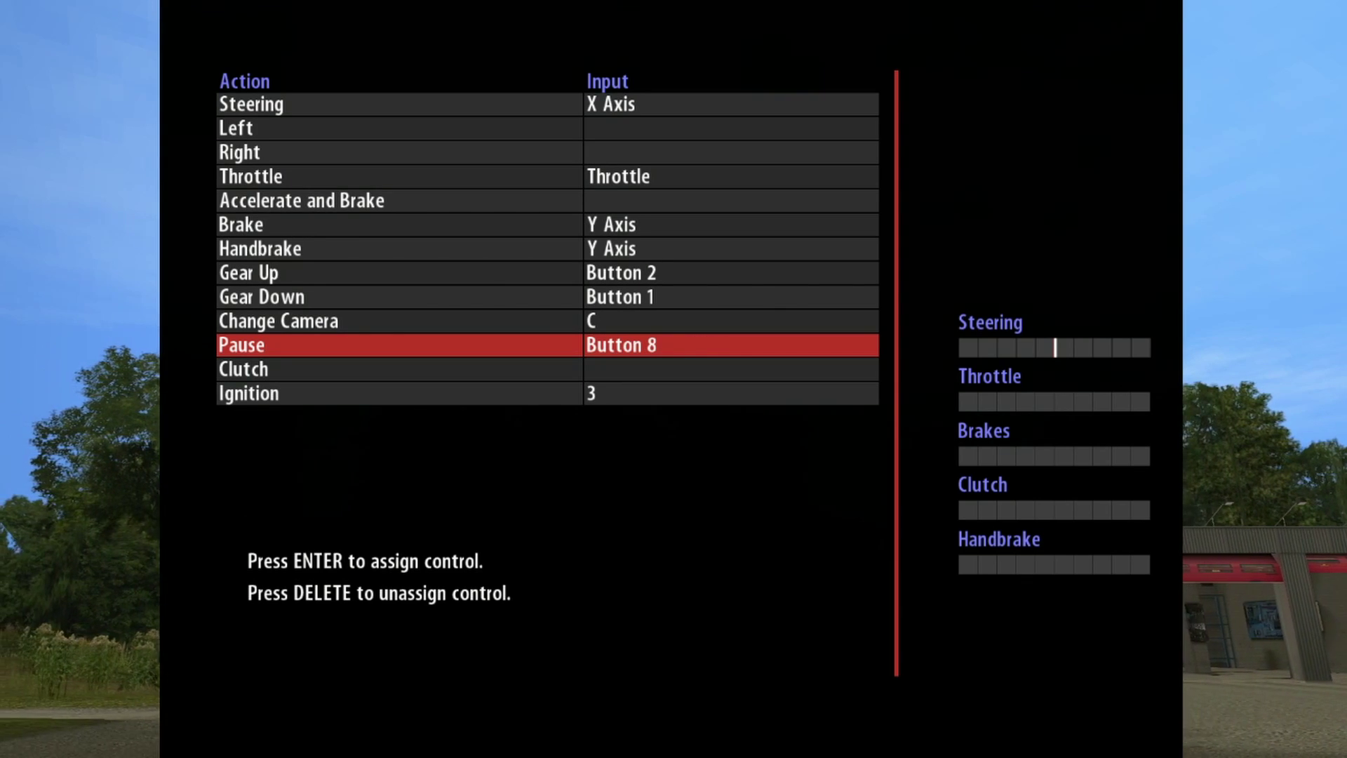
pyautogui.press('Down')
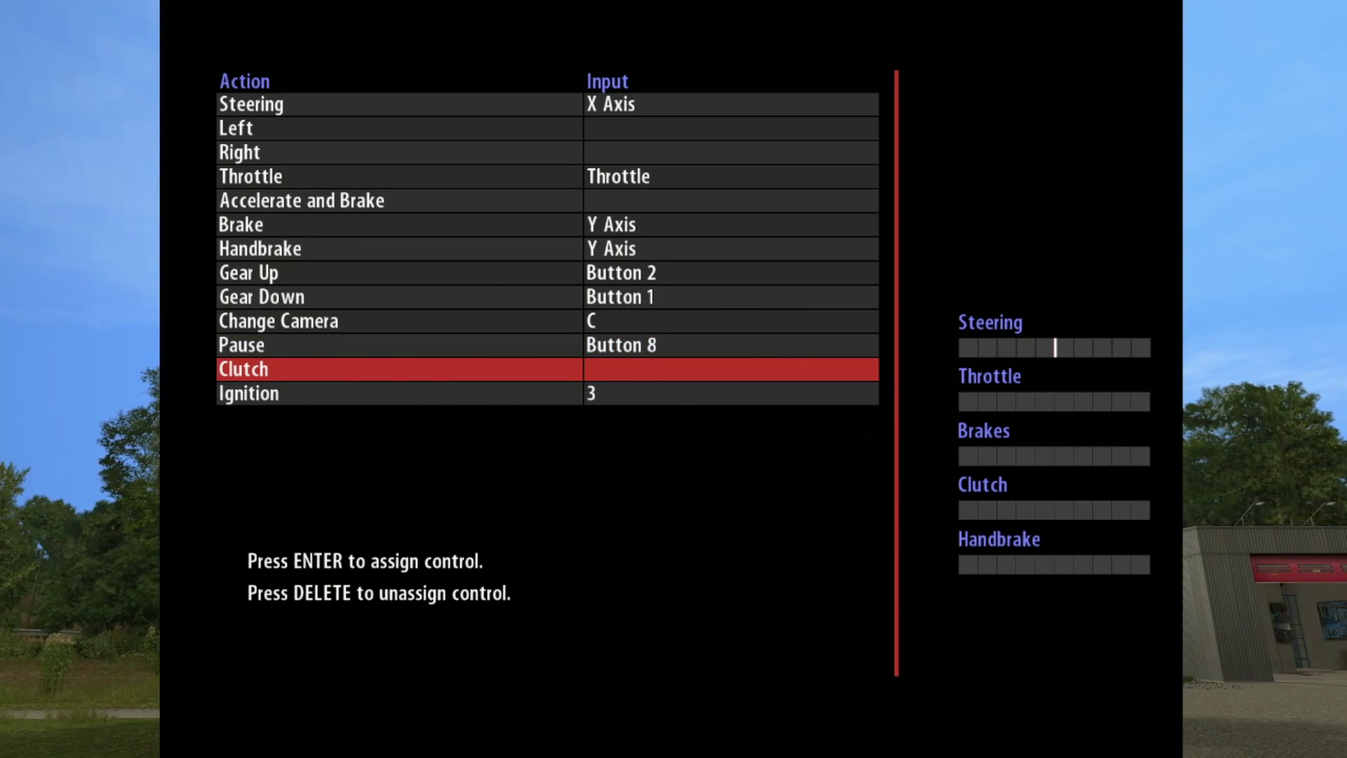
pyautogui.press('Return')
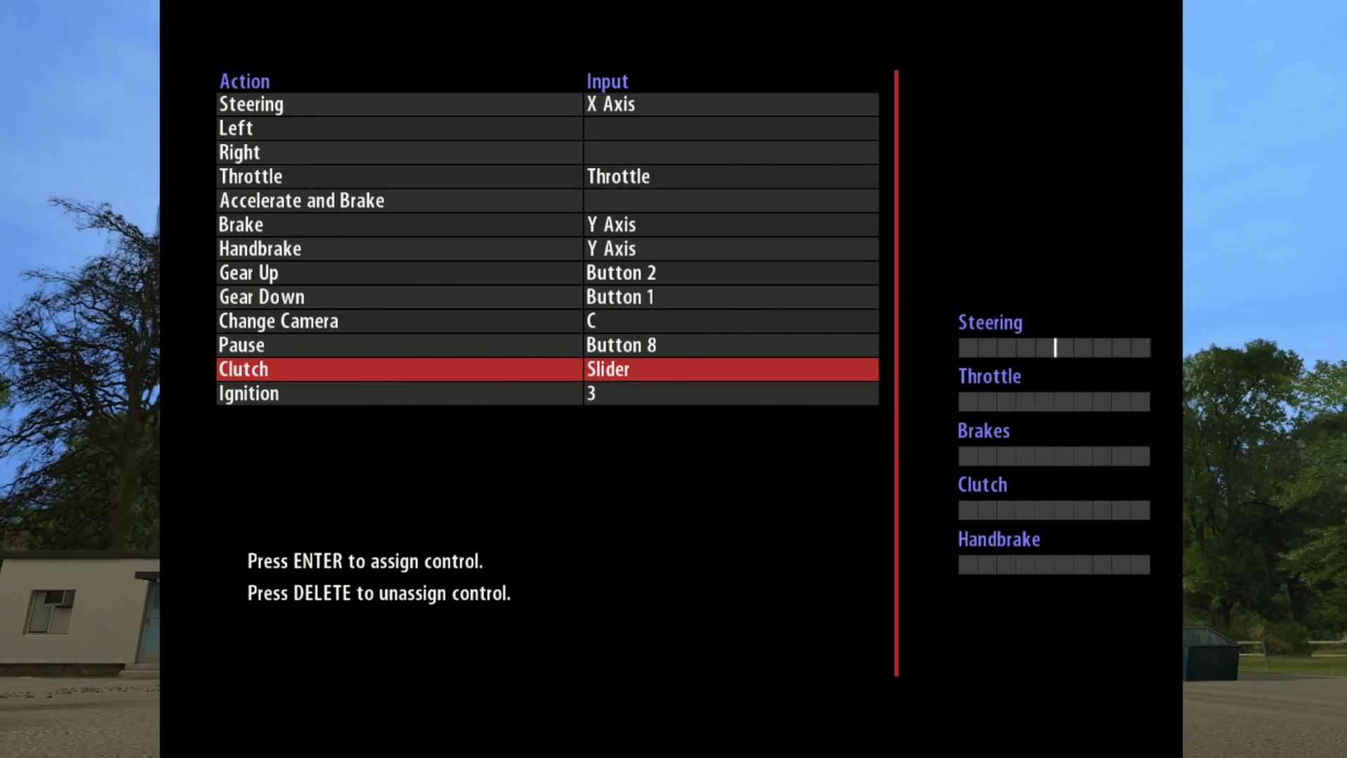
pyautogui.press('Up')
pyautogui.press('Up')
pyautogui.press('Up')
pyautogui.press('Up')
pyautogui.press('Up')
pyautogui.press('Up')
pyautogui.press('Up')
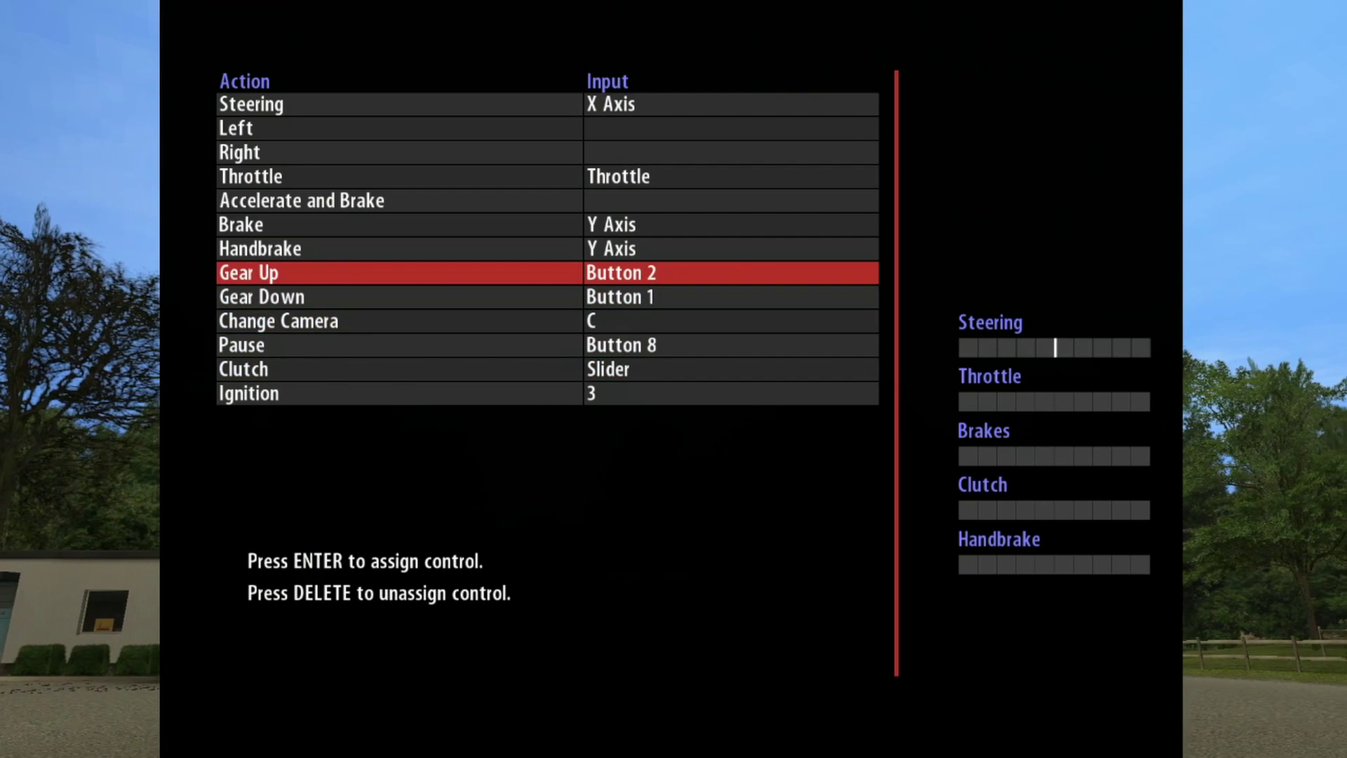
pyautogui.press('Up')
pyautogui.press('Up')
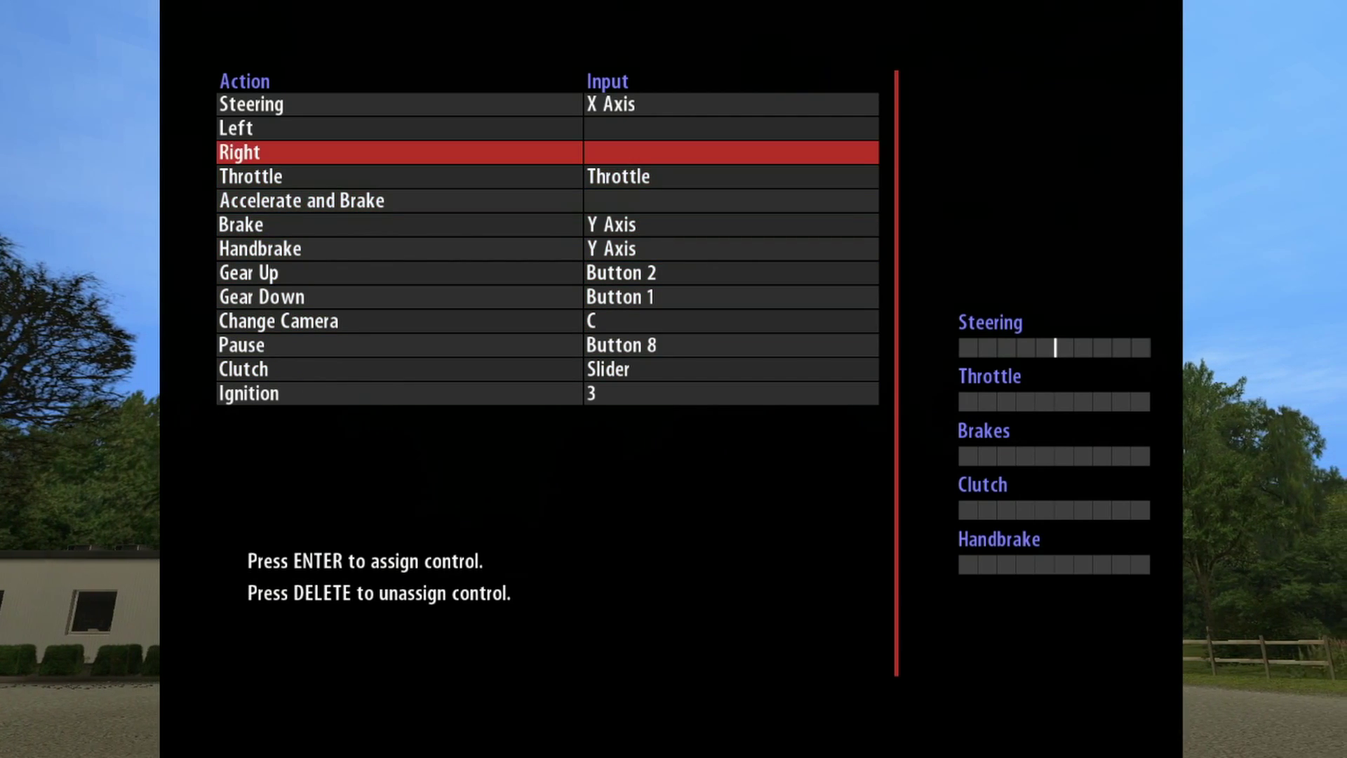
pyautogui.press('Up')
pyautogui.press('Down')
pyautogui.press('Up')
pyautogui.press('Down')
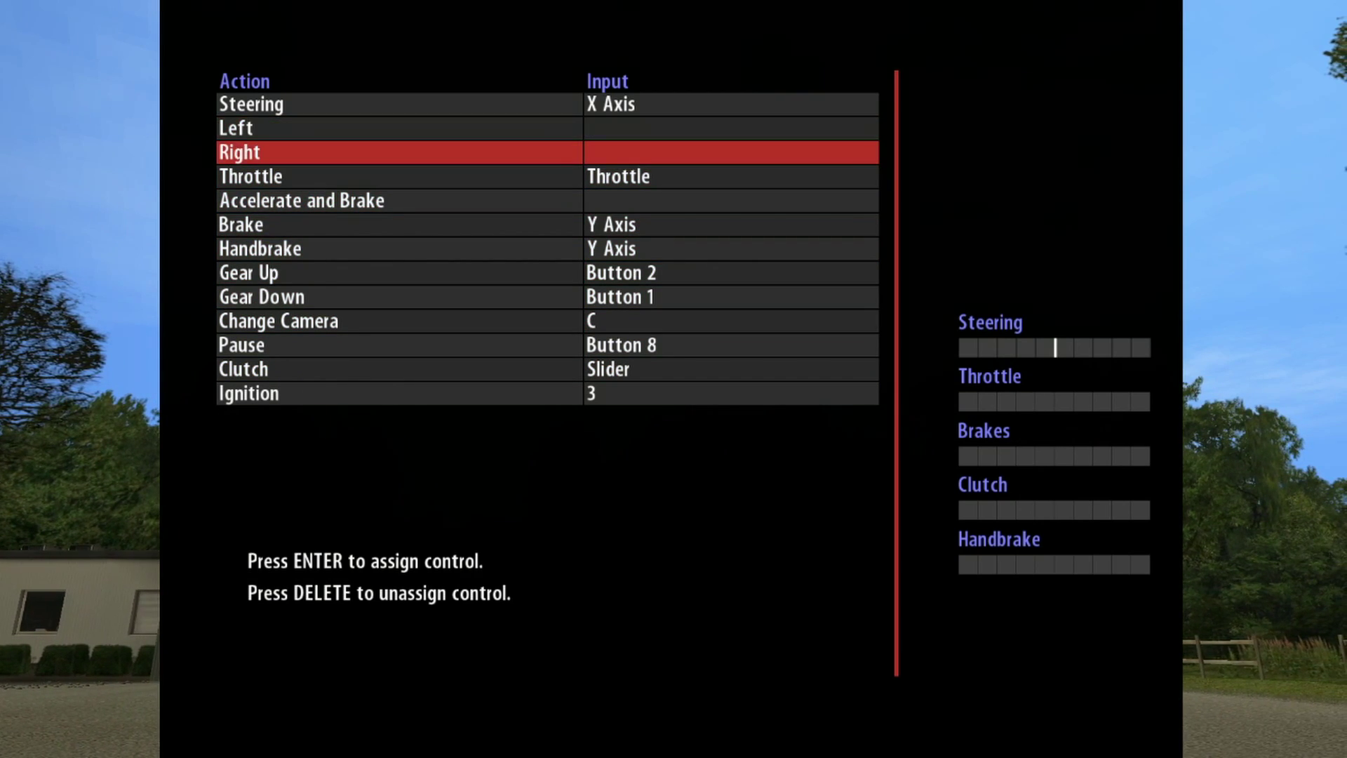
pyautogui.press('Escape')
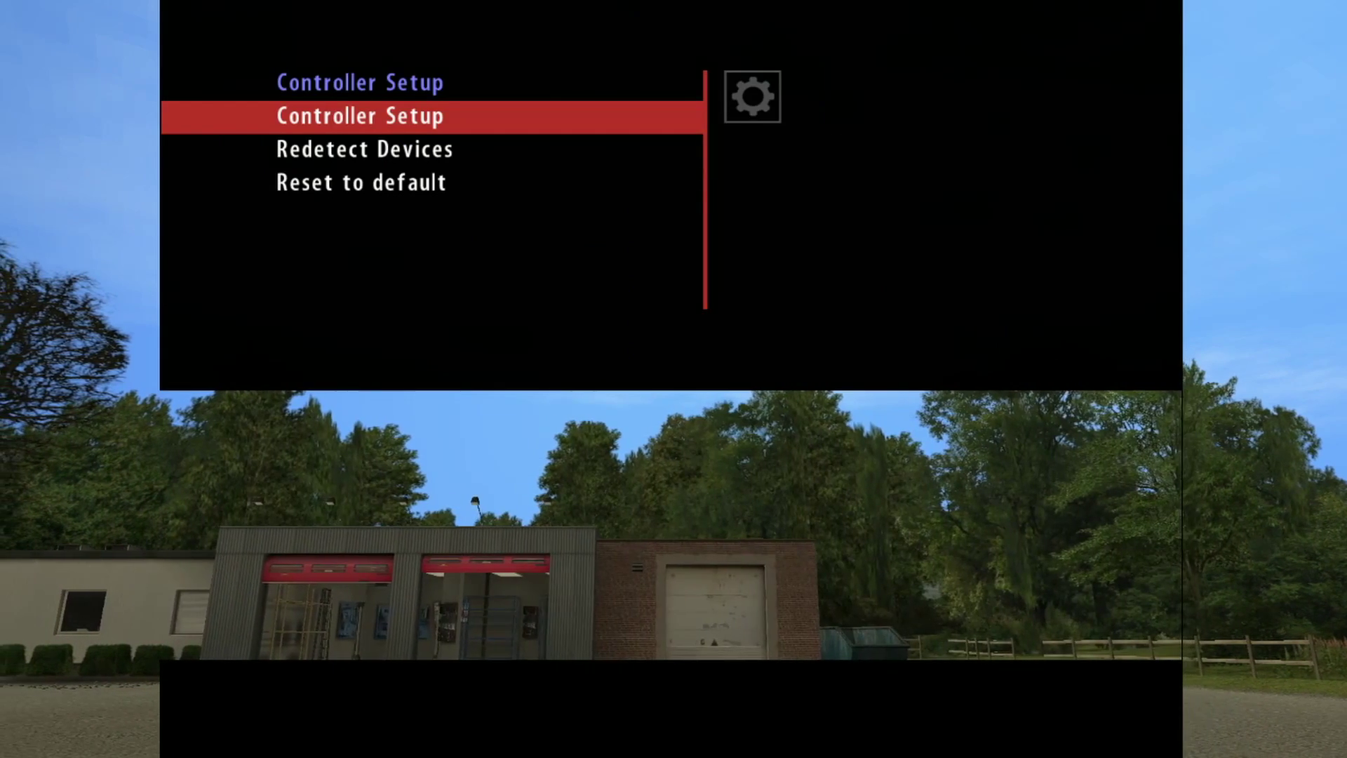
# Step: Lower the Force Feedback Strength bar to about half
pyautogui.press('Escape')
pyautogui.press('Down')
pyautogui.press('Return')
pyautogui.press('Down')
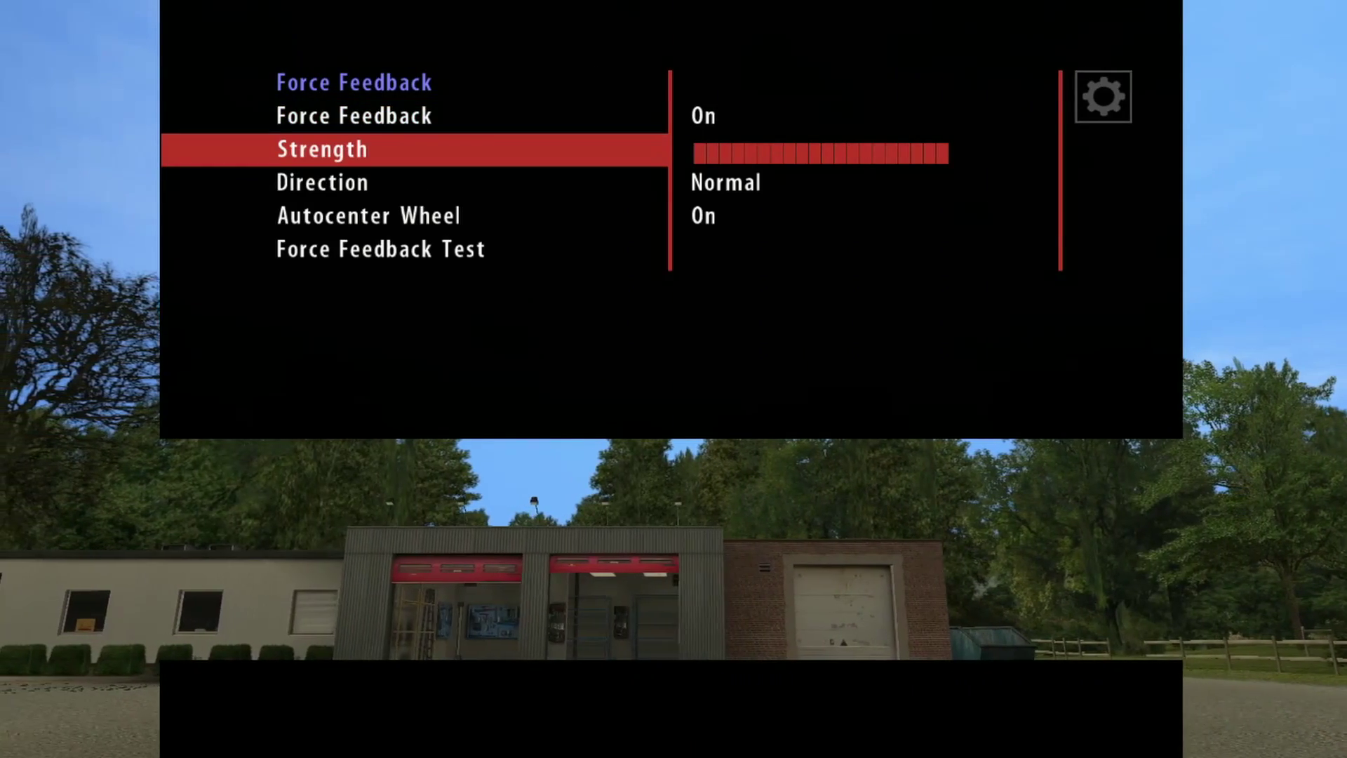
pyautogui.press('Left')
pyautogui.press('Left')
pyautogui.press('Left')
pyautogui.press('Left')
pyautogui.press('Left')
pyautogui.press('Left')
pyautogui.press('Left')
pyautogui.press('Left')
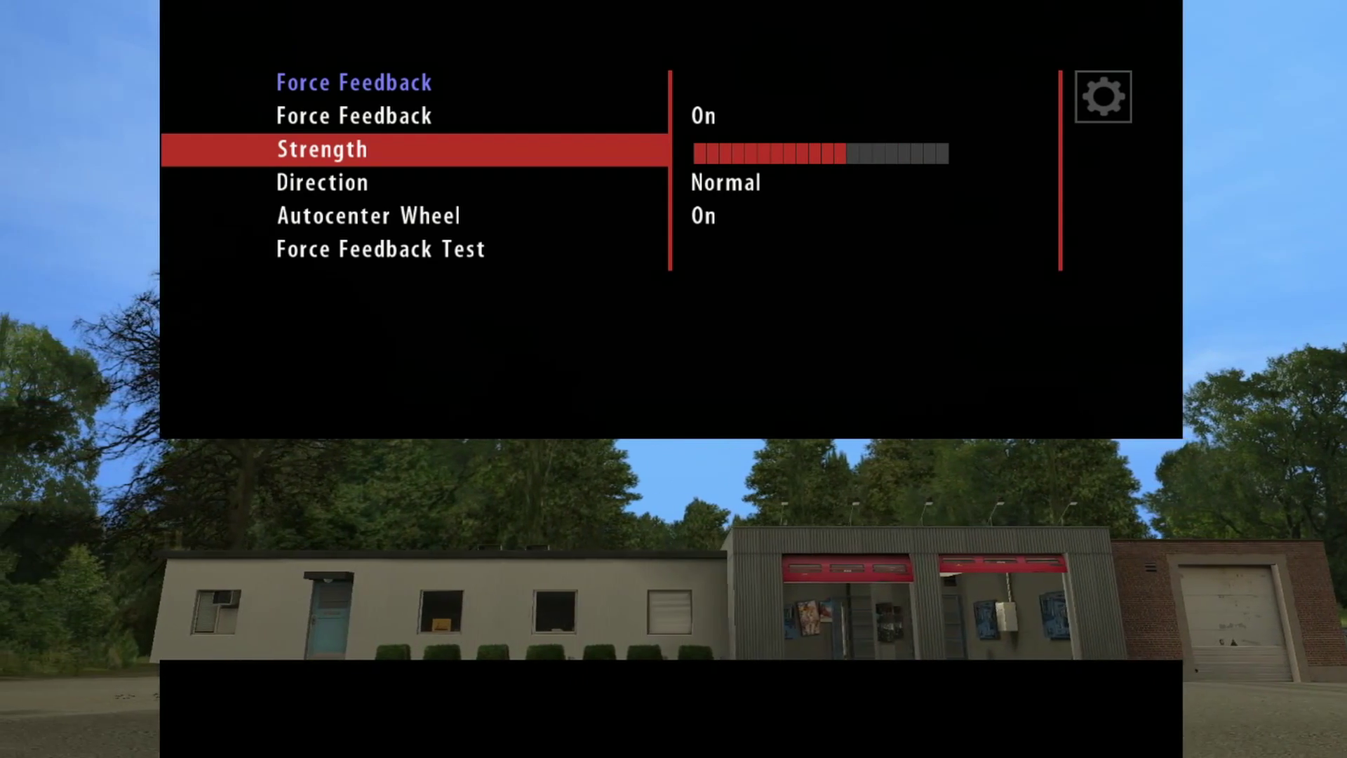
pyautogui.press('Down')
# Step: Check the Filter Settings, leave Autocenter Wheel On, and return to Main Options
pyautogui.press('Down')
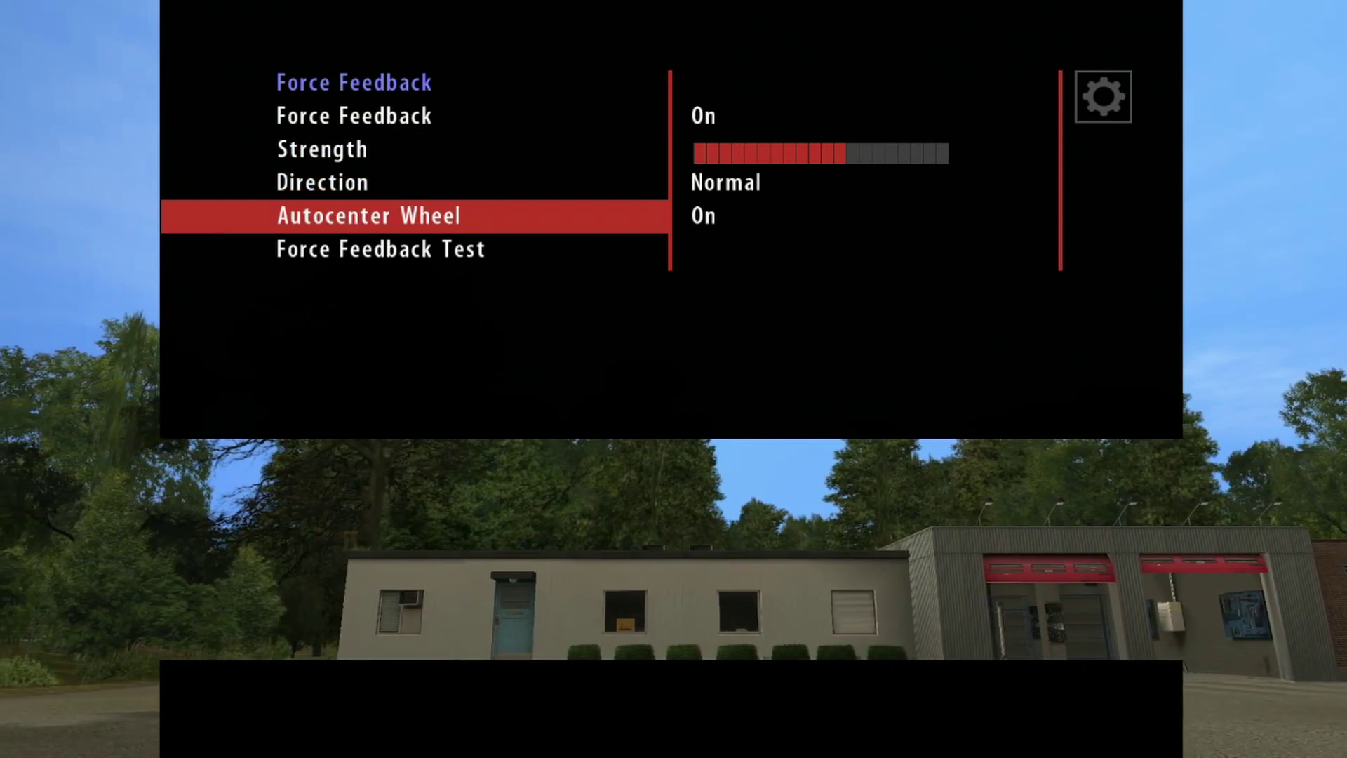
pyautogui.press('Up')
pyautogui.press('Escape')
pyautogui.press('Down')
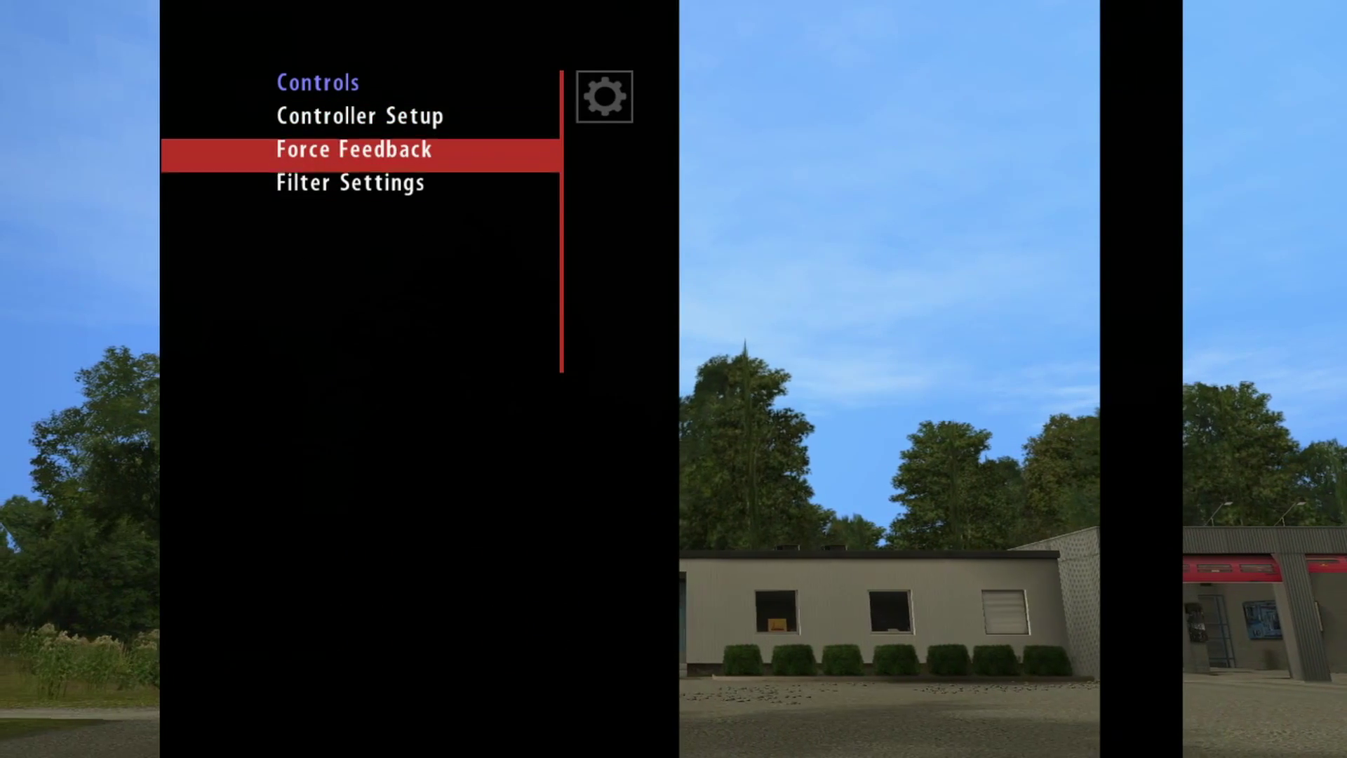
pyautogui.press('Down')
pyautogui.press('Return')
pyautogui.press('Return')
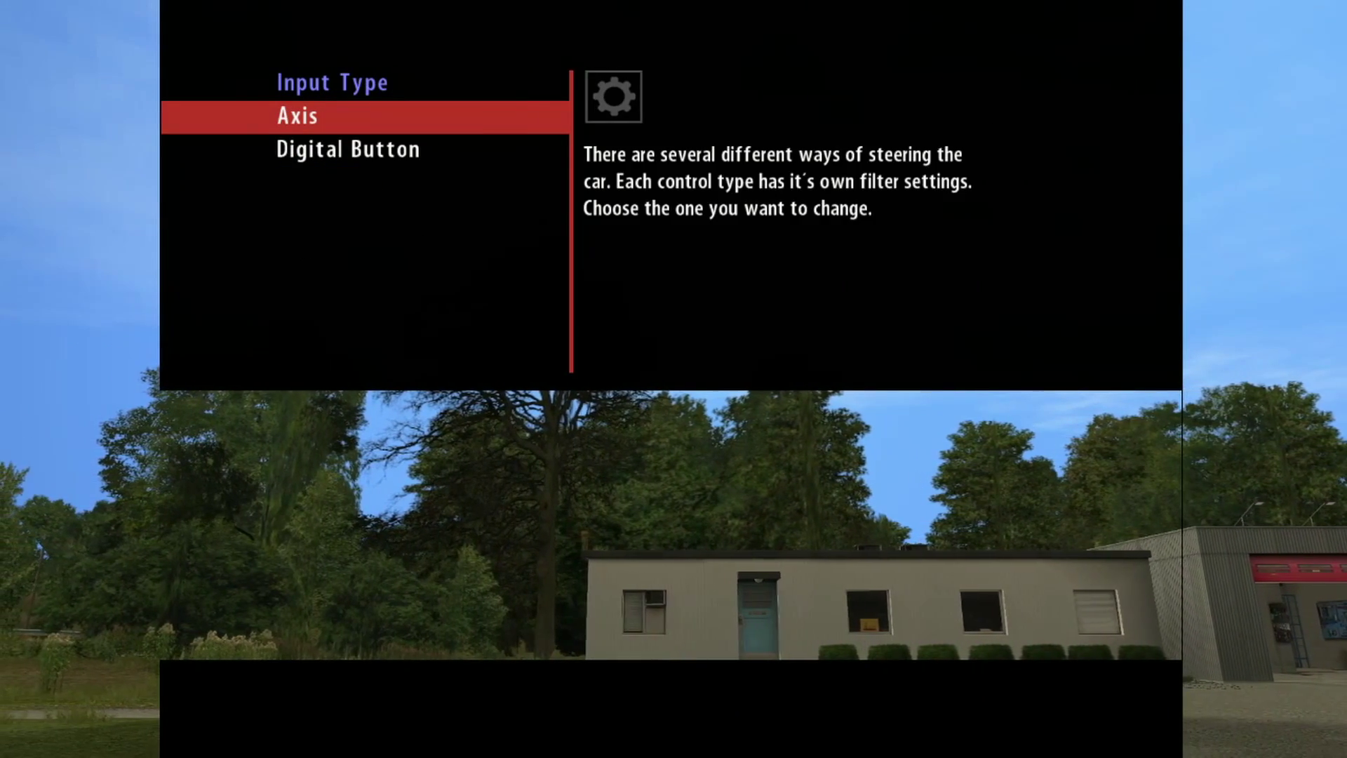
pyautogui.press('Escape')
pyautogui.press('Escape')
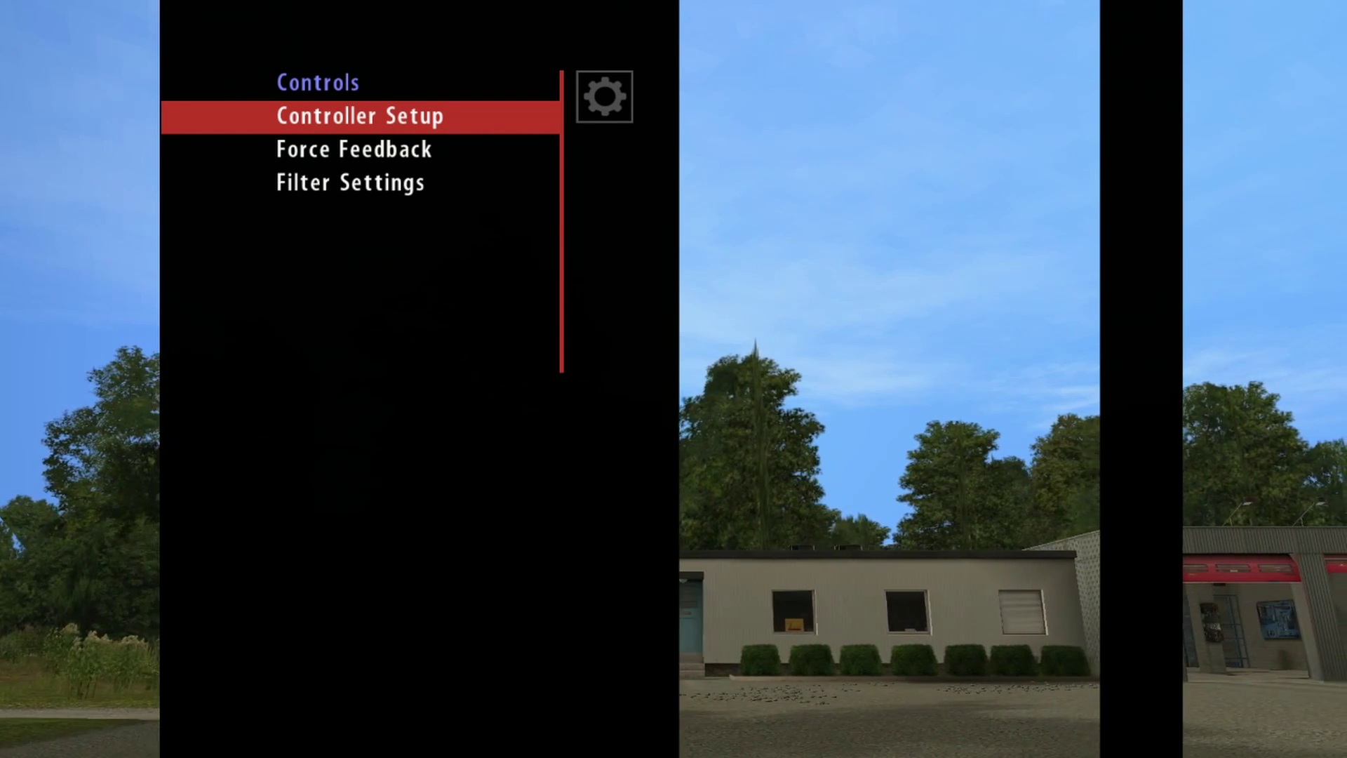
pyautogui.press('Escape')
pyautogui.press('Down')
pyautogui.press('Down')
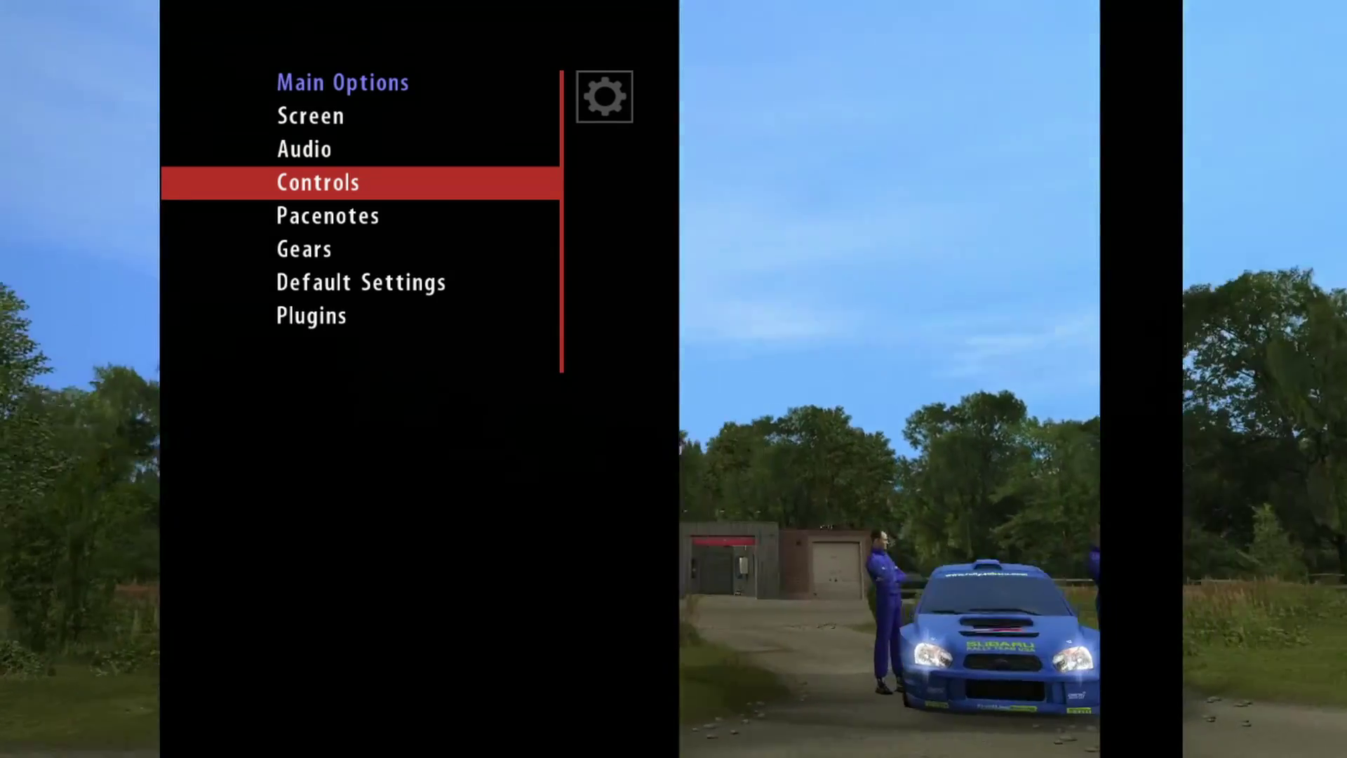
# Step: Turn Distance and Distance Countdown On in the Pacenotes options
pyautogui.press('Return')
pyautogui.press('Escape')
pyautogui.press('Down')
pyautogui.press('Down')
pyautogui.press('Down')
pyautogui.press('Return')
pyautogui.press('Down')
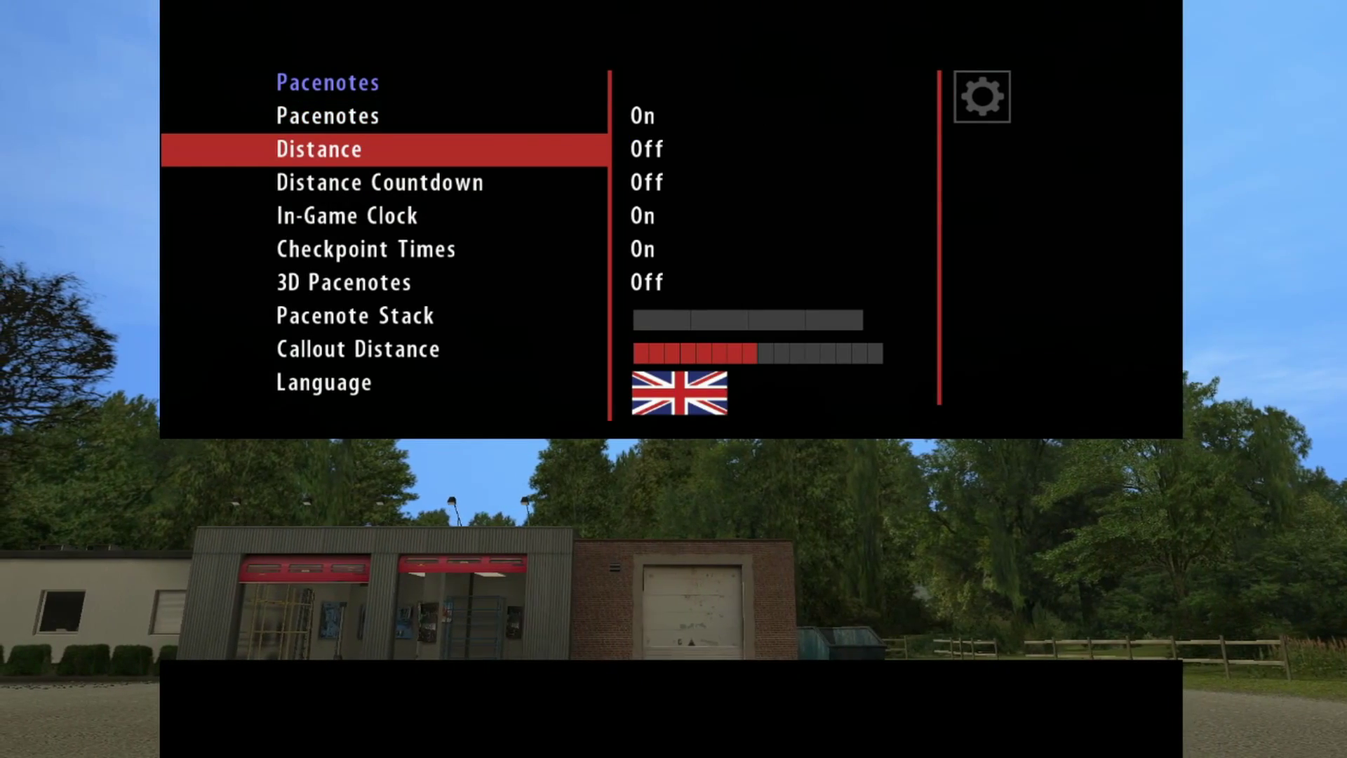
pyautogui.press('Up')
pyautogui.press('Down')
pyautogui.press('Down')
pyautogui.press('Right')
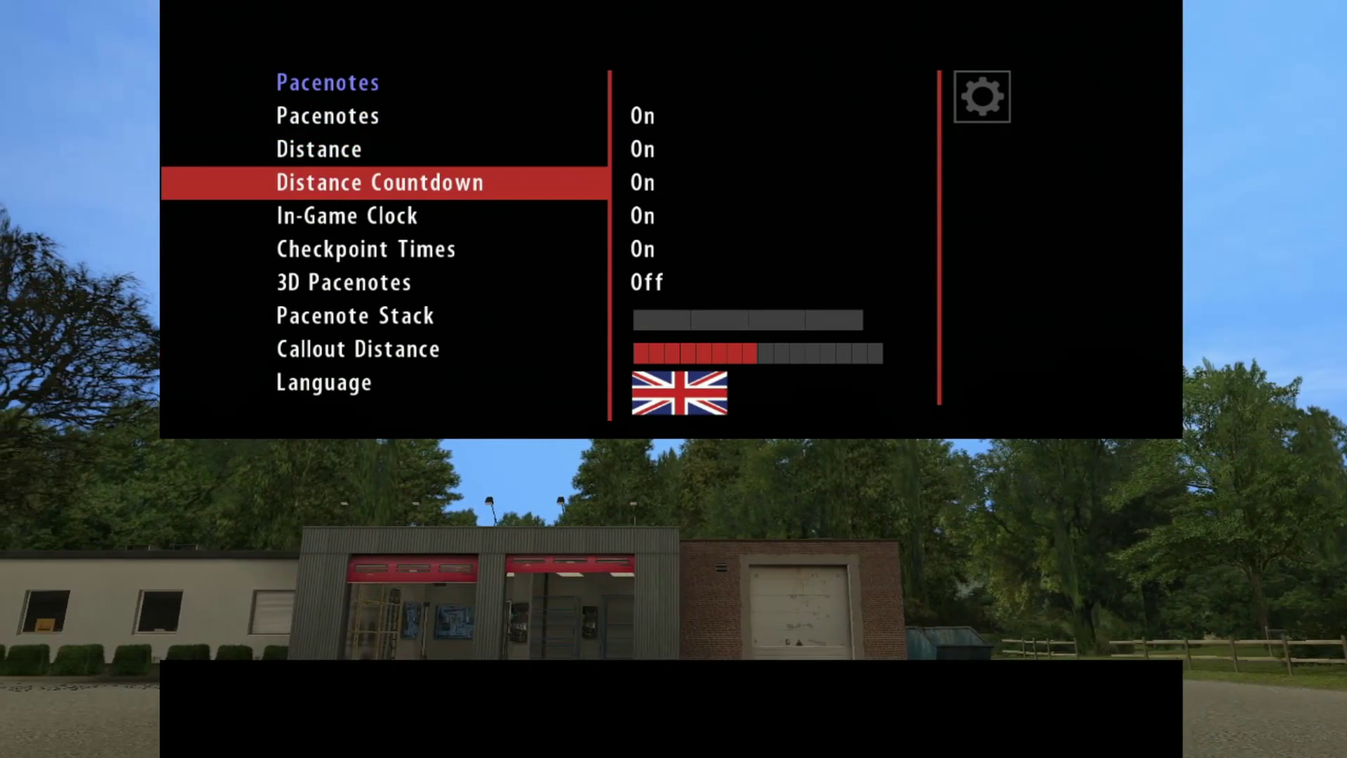
pyautogui.press('Down')
pyautogui.press('Down')
pyautogui.press('Down')
pyautogui.press('Down')
# Step: Fill the Pacenote Stack and set Callout Distance to two bars
pyautogui.press('Right')
pyautogui.press('Right')
pyautogui.press('Right')
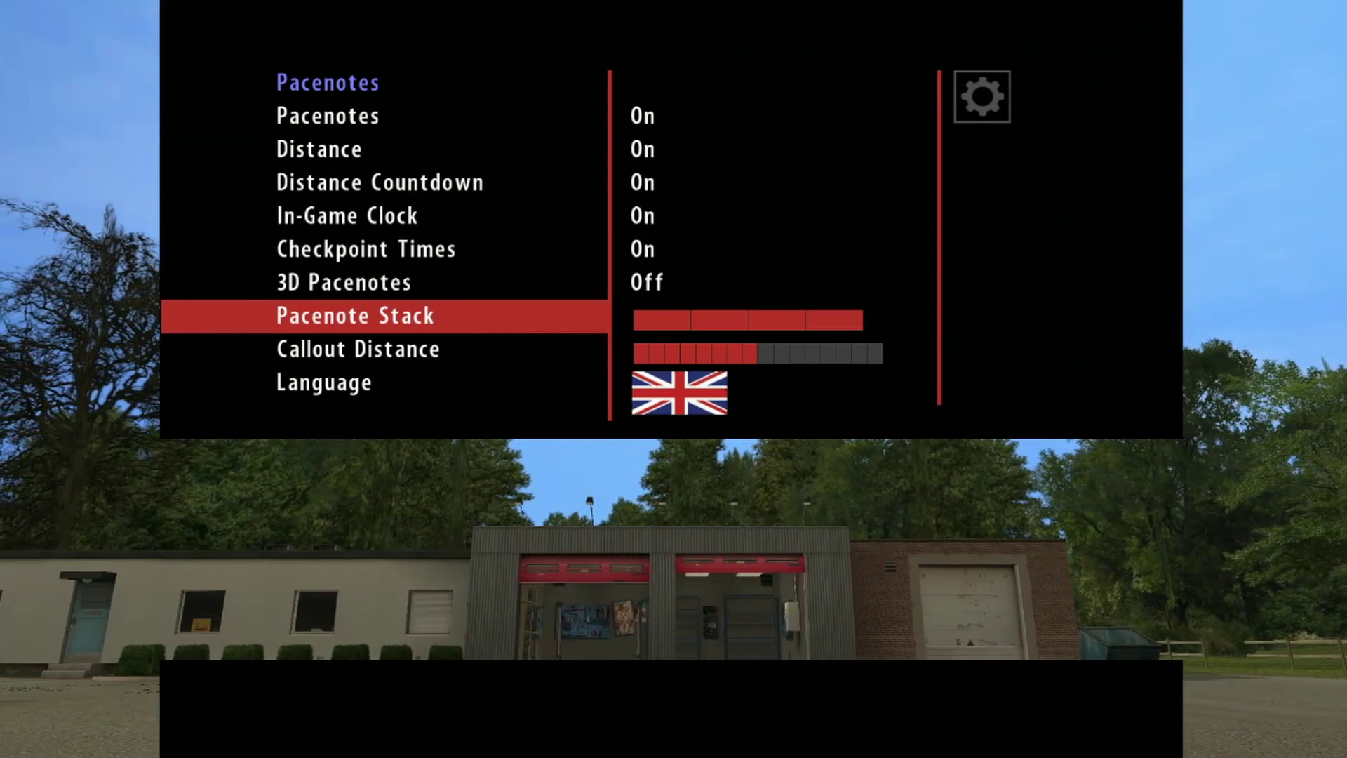
pyautogui.press('Down')
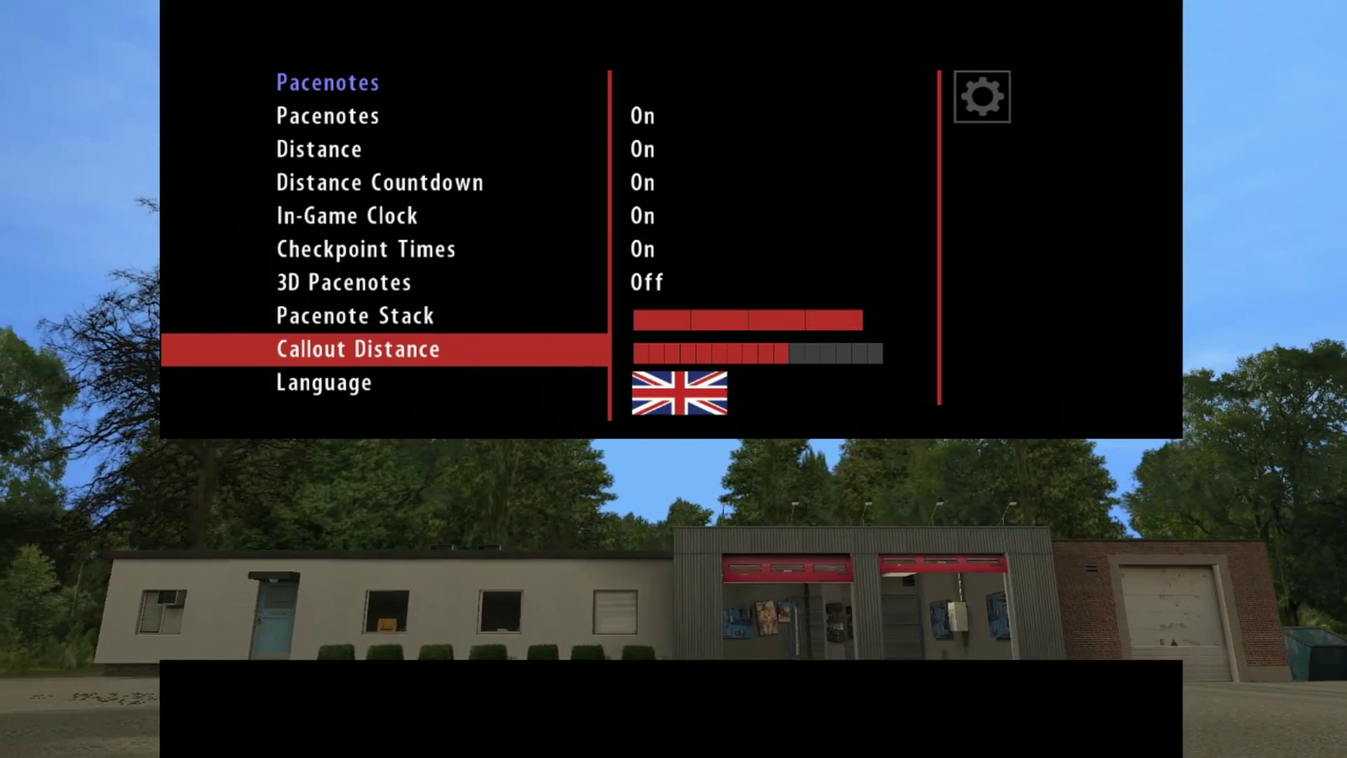
pyautogui.press('Left')
pyautogui.press('Left')
pyautogui.press('Left')
pyautogui.press('Left')
pyautogui.press('Left')
pyautogui.press('Left')
pyautogui.press('Left')
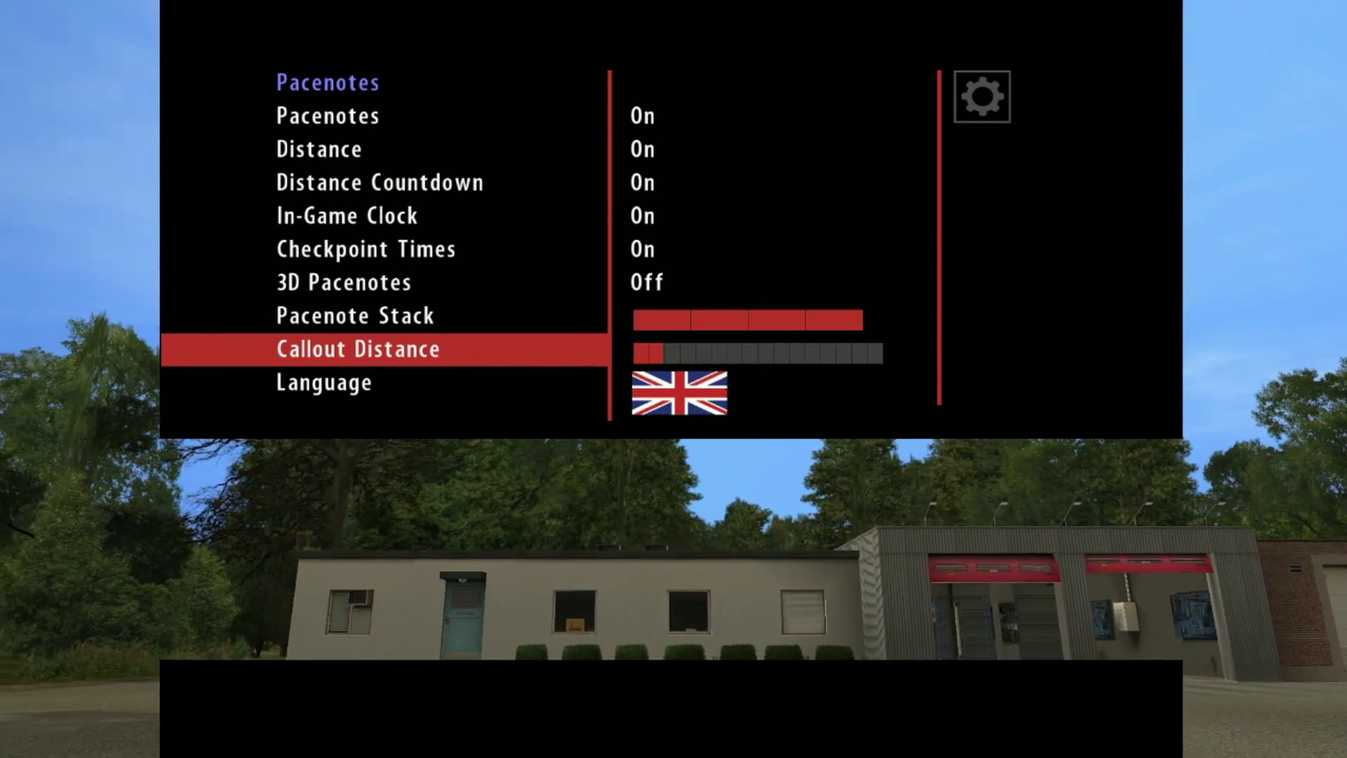
pyautogui.press('Right')
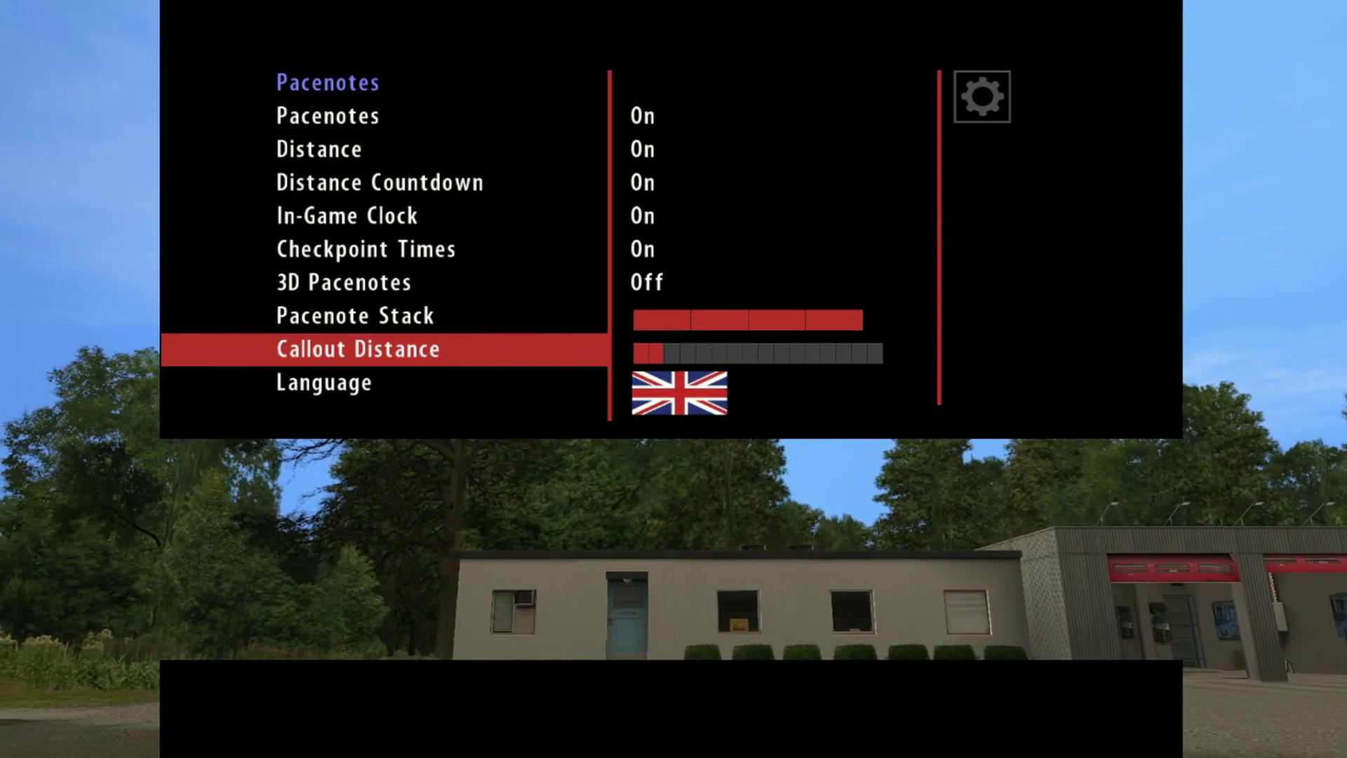
pyautogui.press('Escape')
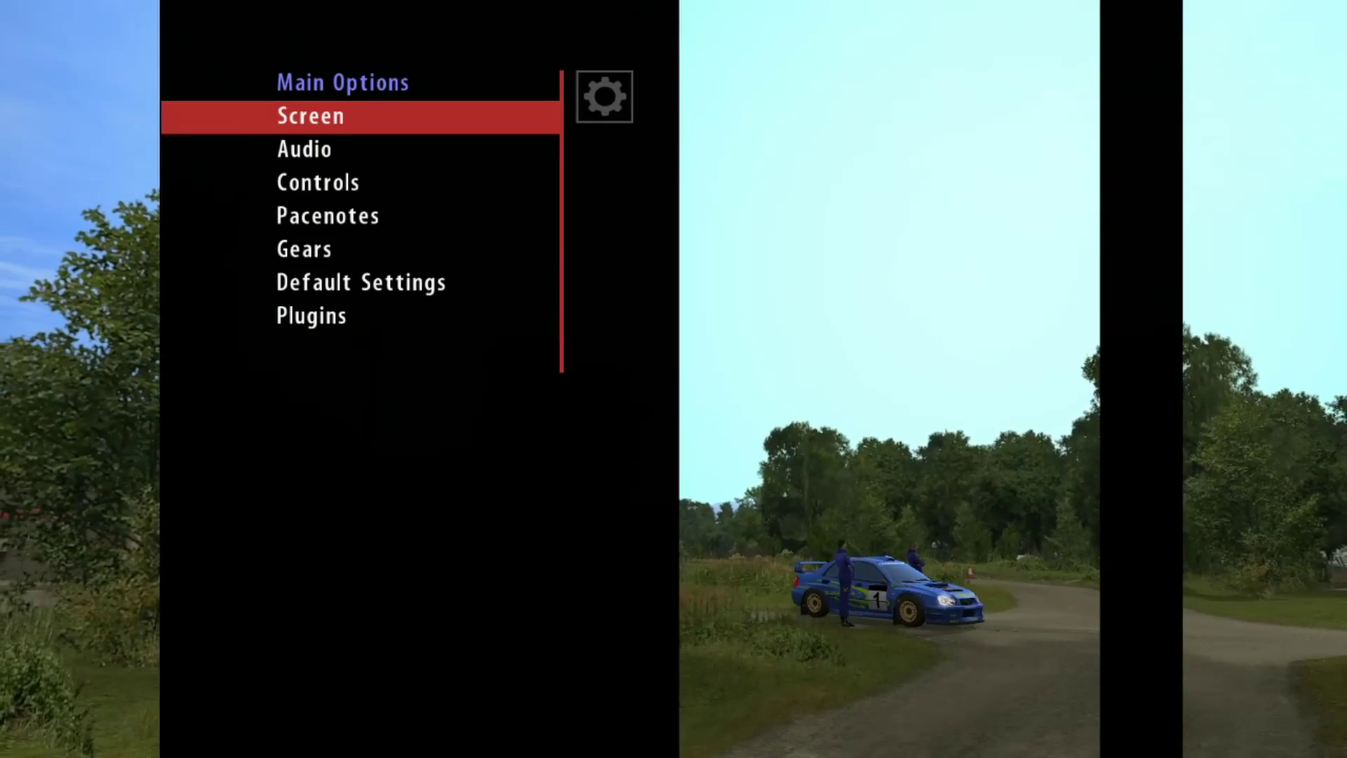
# Step: Set Default Gears to Manual and turn Gear Protection and Clutch Help Off
pyautogui.press('Down')
pyautogui.press('Down')
pyautogui.press('Down')
pyautogui.press('Down')
pyautogui.press('Return')
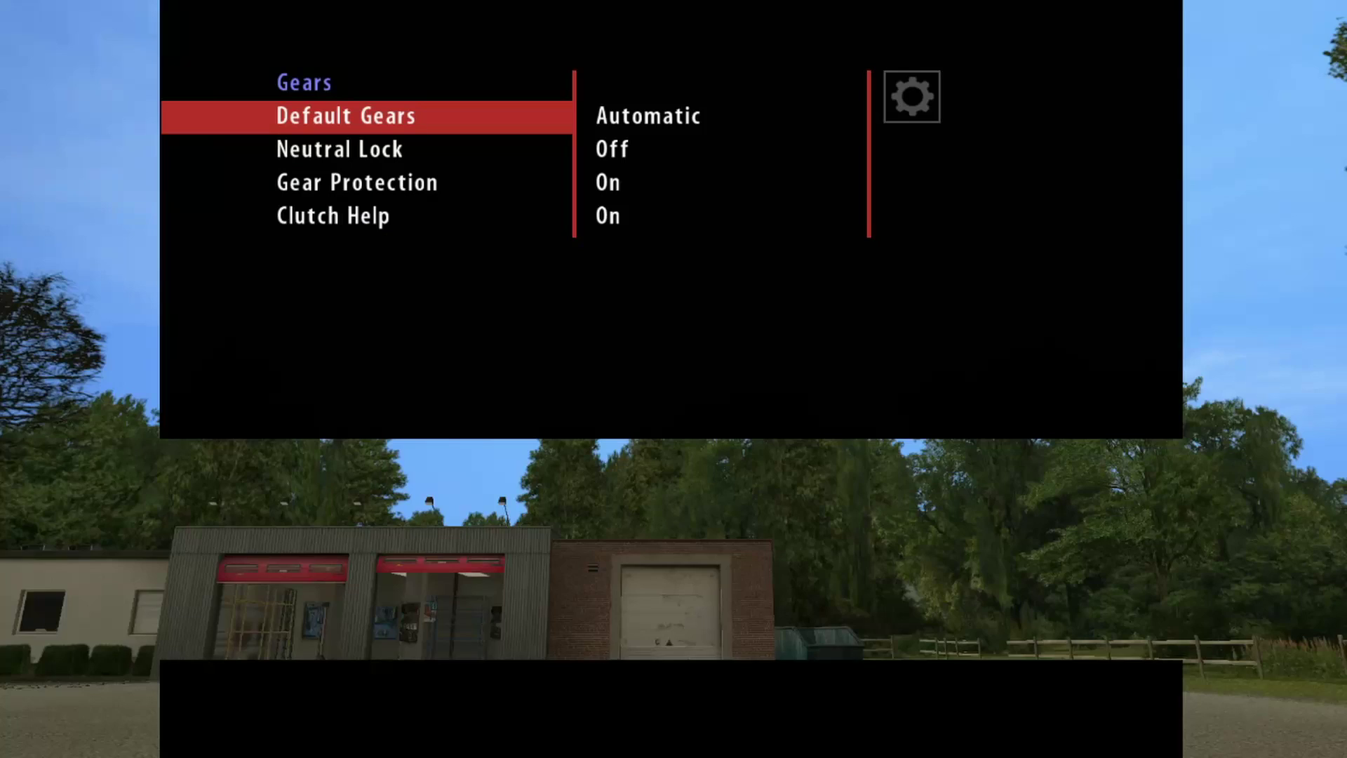
pyautogui.press('Right')
pyautogui.press('Down')
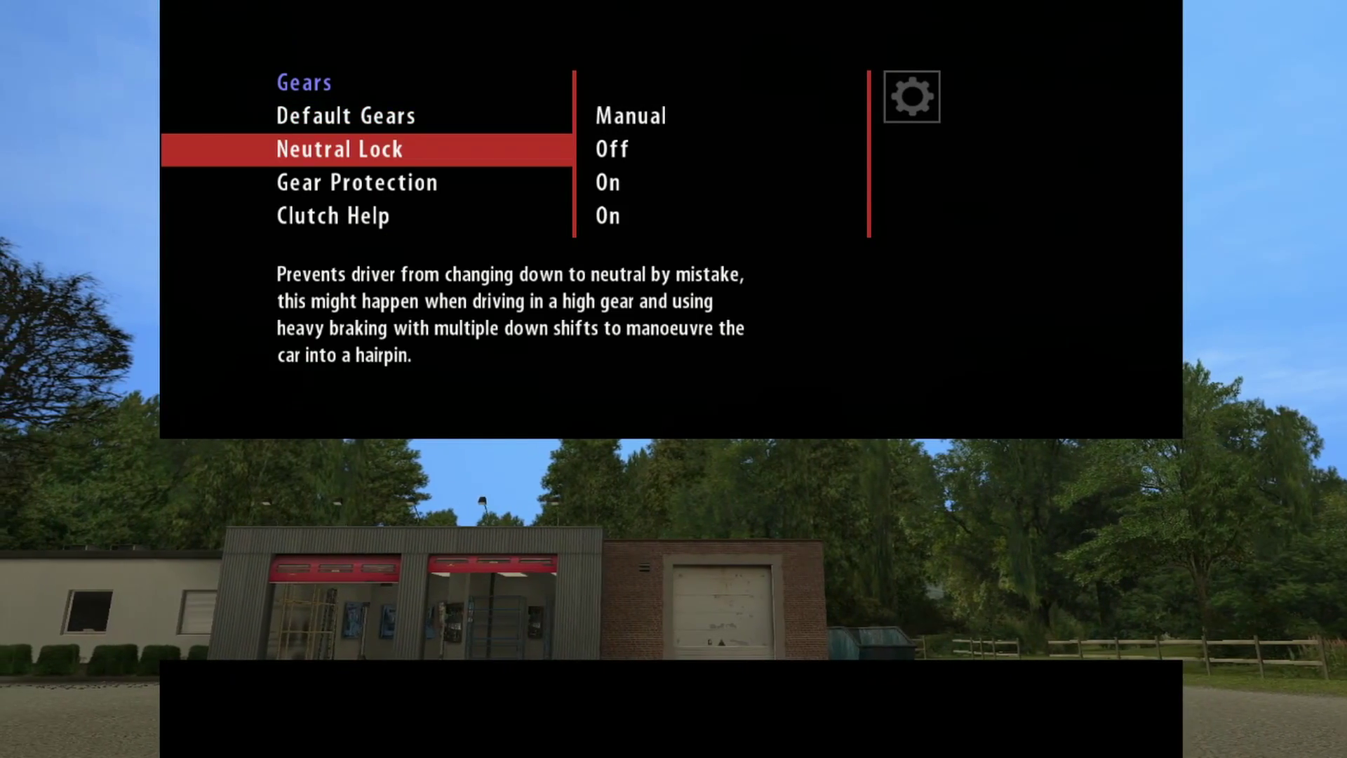
pyautogui.press('Down')
pyautogui.press('Right')
pyautogui.press('Down')
pyautogui.press('Right')
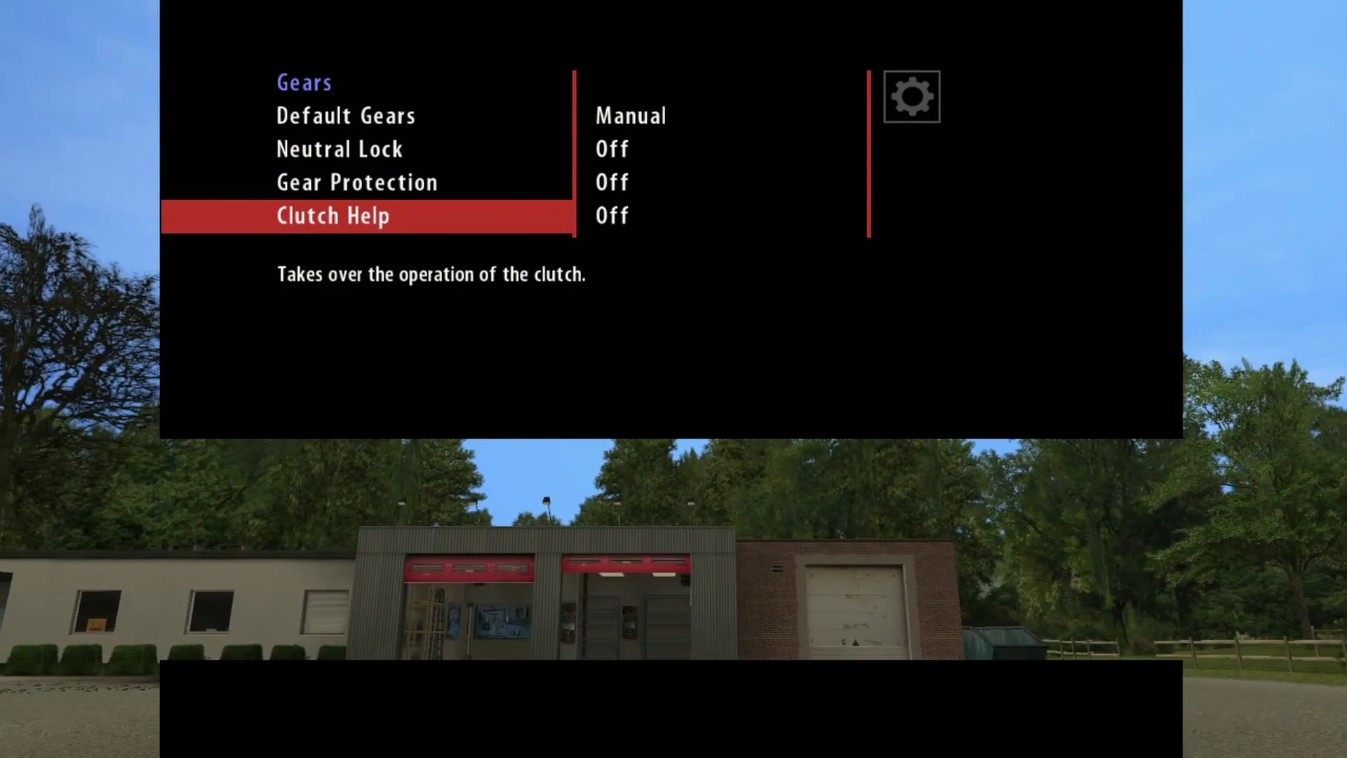
pyautogui.press('Up')
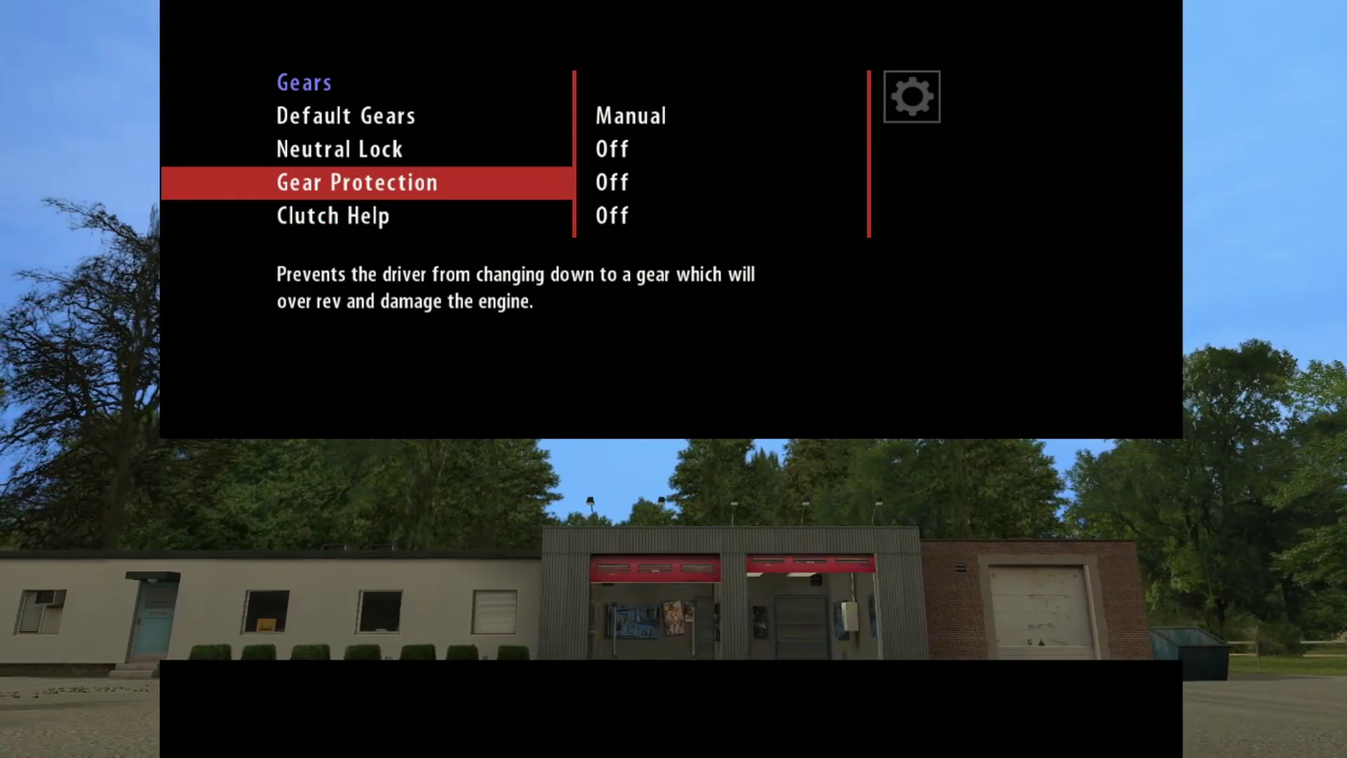
pyautogui.press('Up')
pyautogui.press('Down')
pyautogui.press('Up')
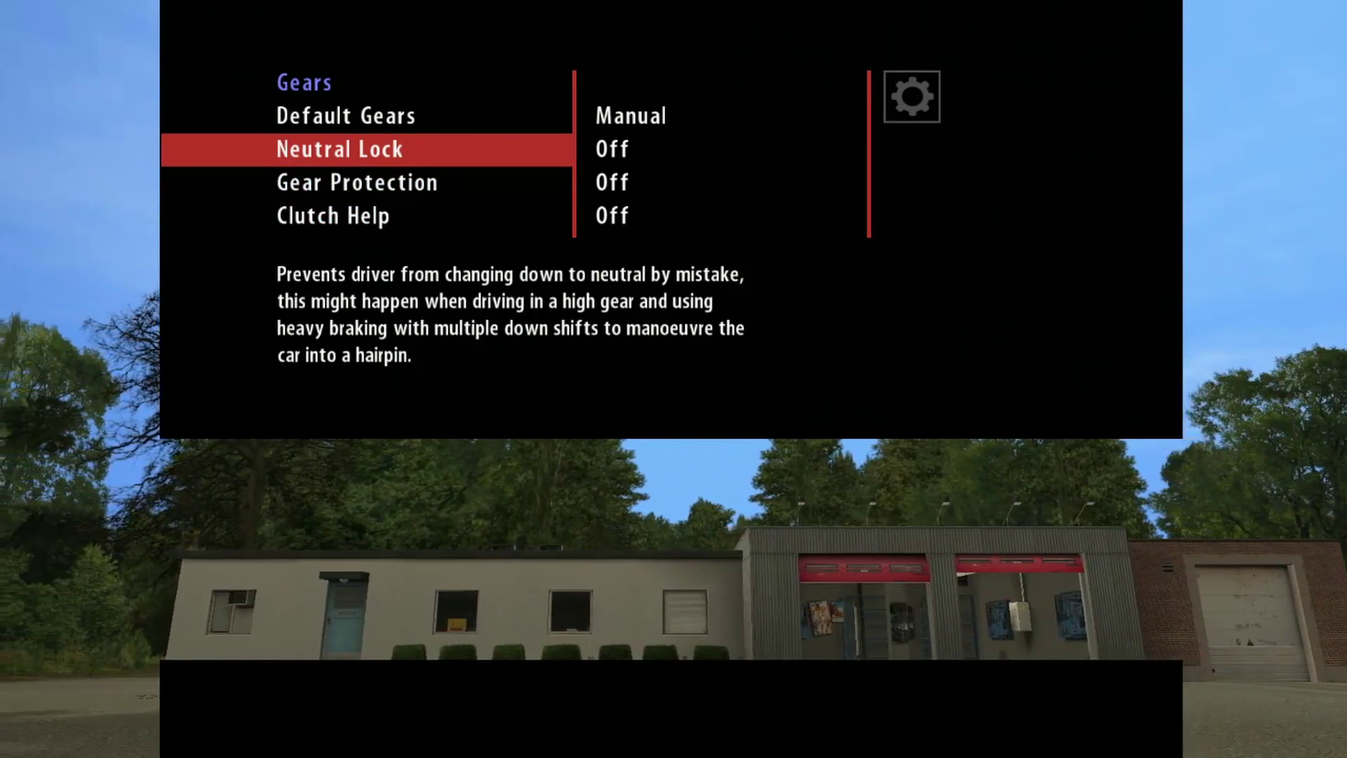
# Step: Exit the options and choose Yes to save the profile
pyautogui.press('Escape')
pyautogui.press('Down')
pyautogui.press('Down')
pyautogui.press('Down')
pyautogui.press('Down')
pyautogui.press('Down')
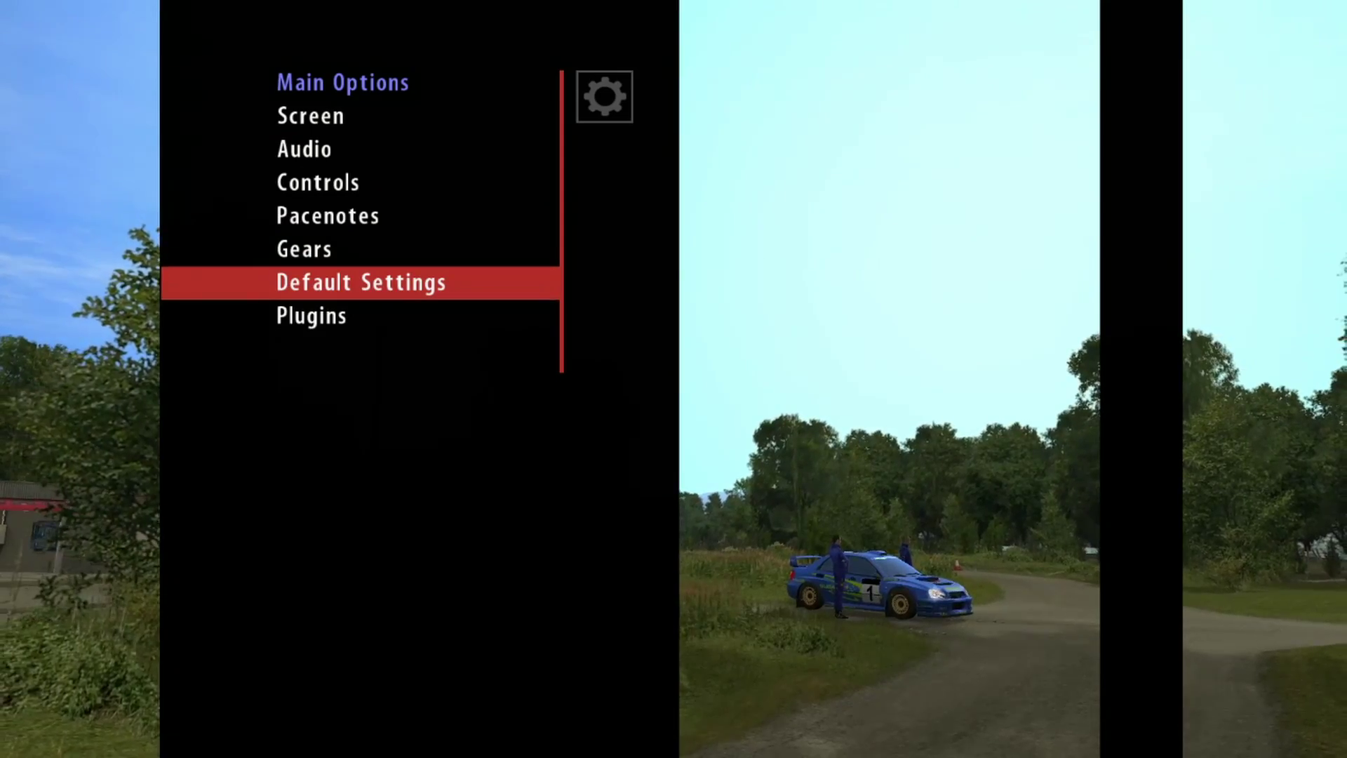
pyautogui.press('Down')
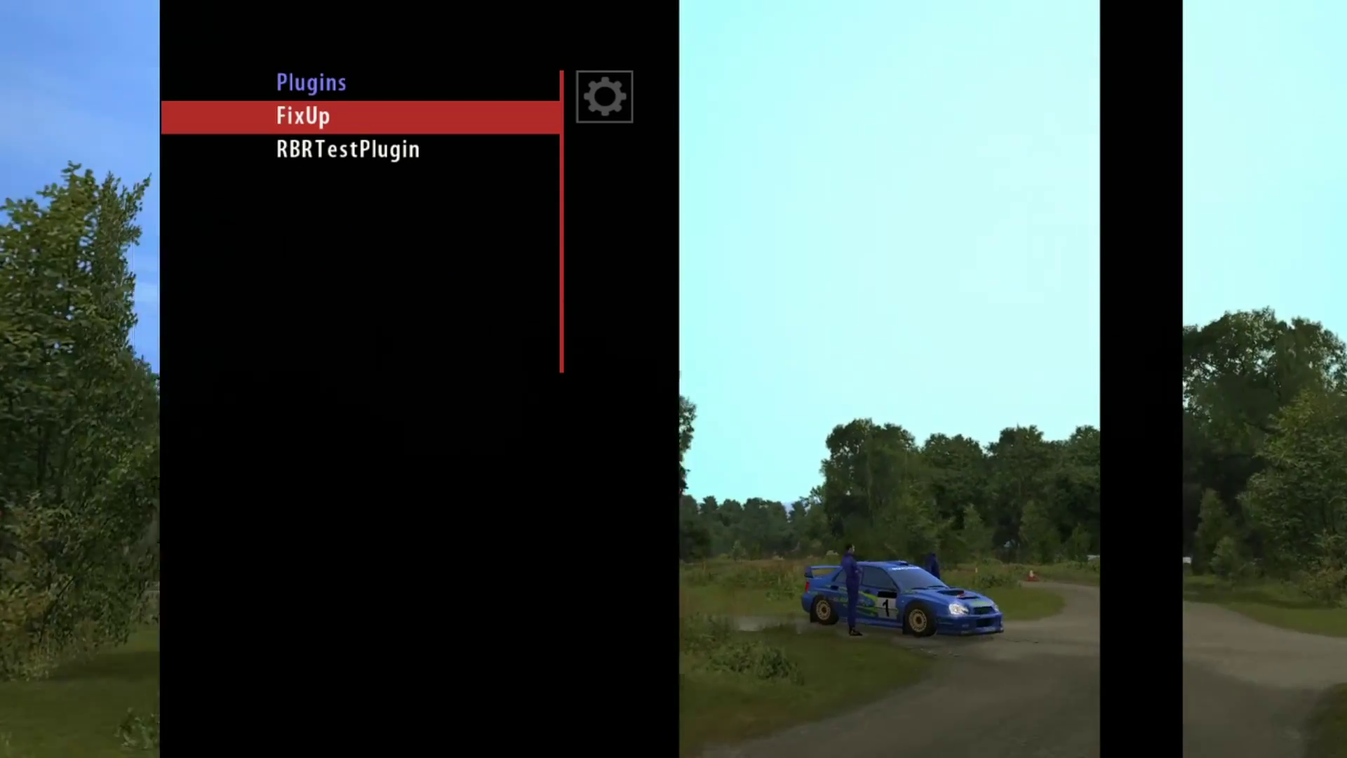
pyautogui.press('Escape')
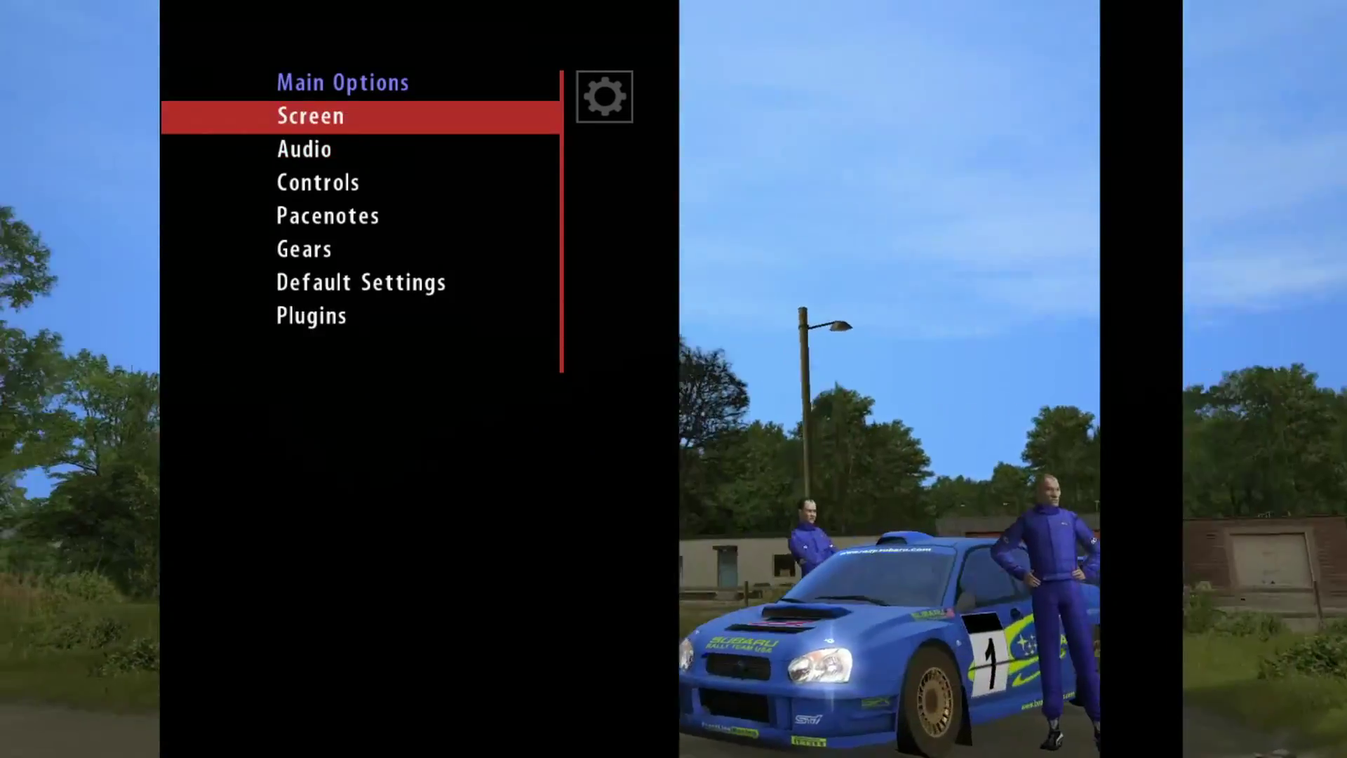
pyautogui.press('Escape')
pyautogui.press('Up')
pyautogui.press('Return')
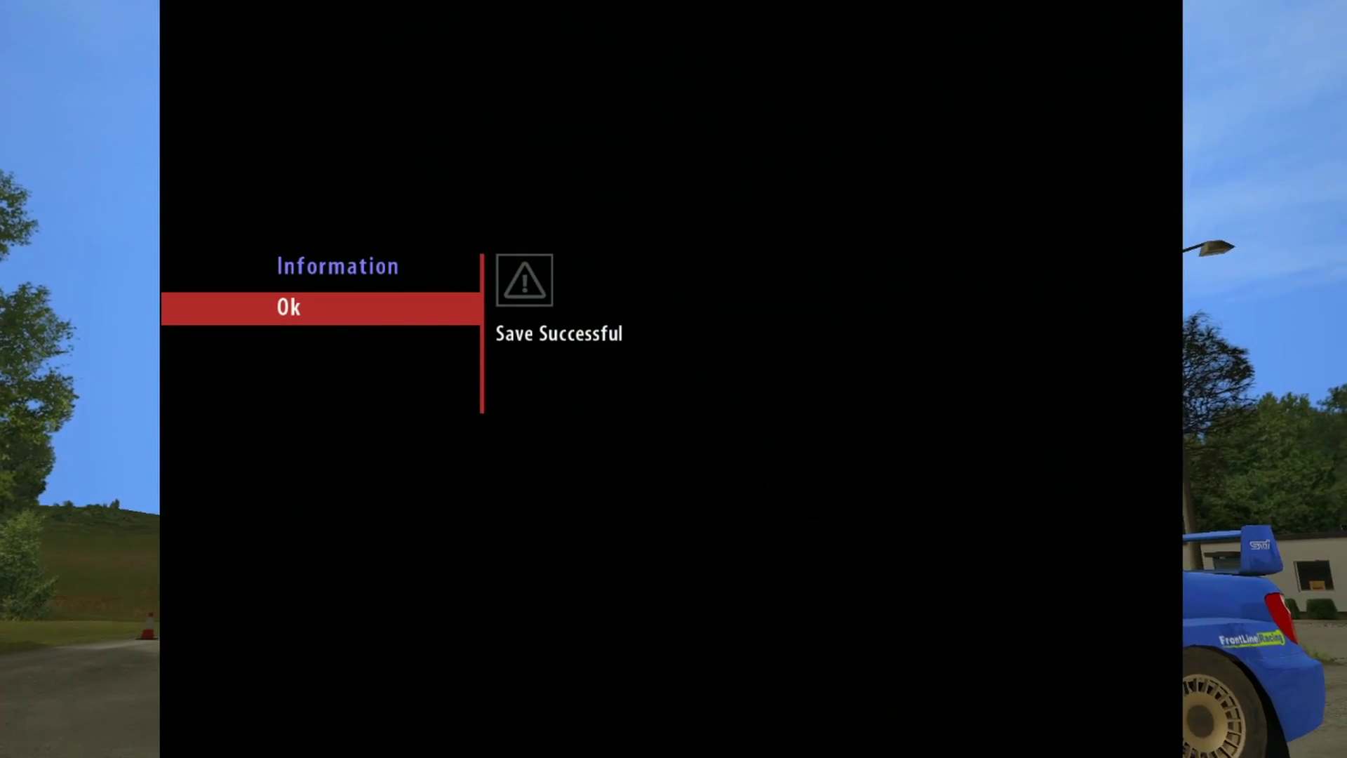
pyautogui.press('Return')
pyautogui.press('Down')
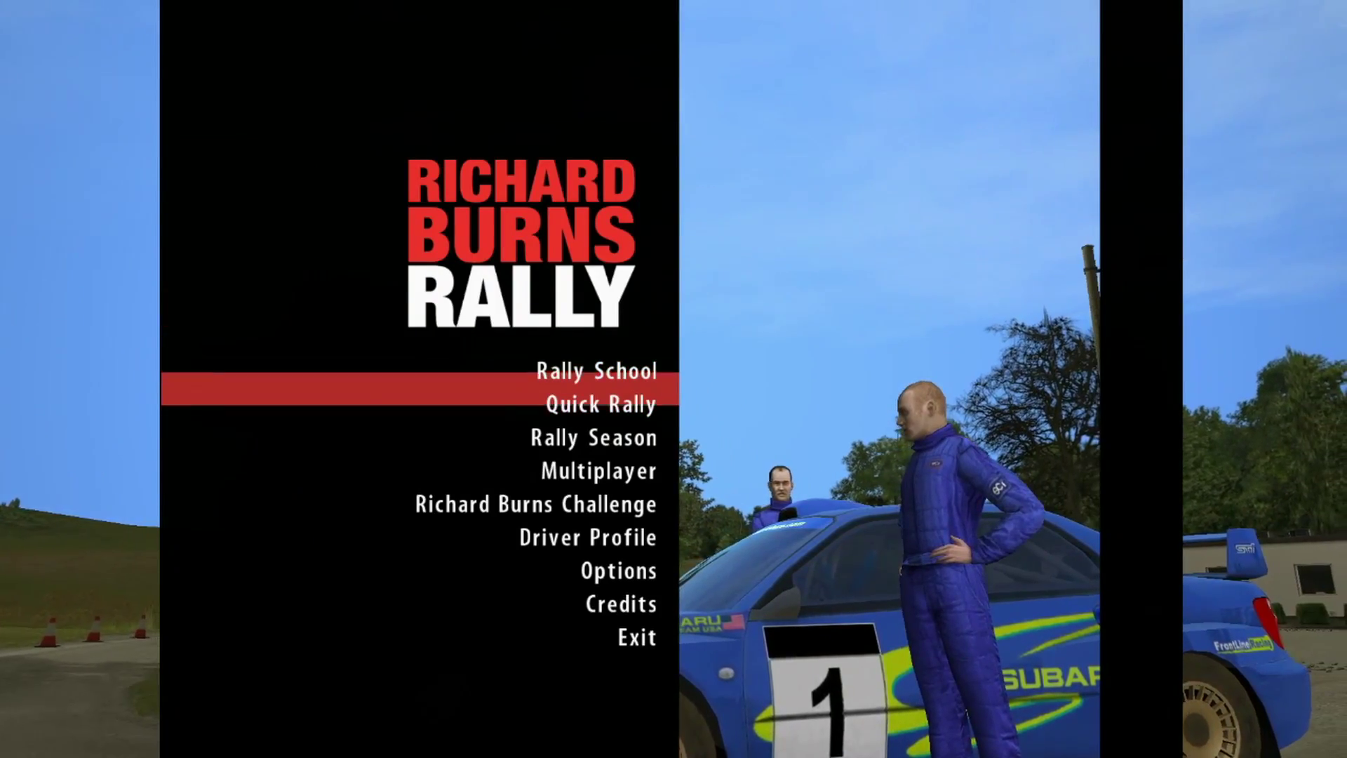
pyautogui.press('Up')
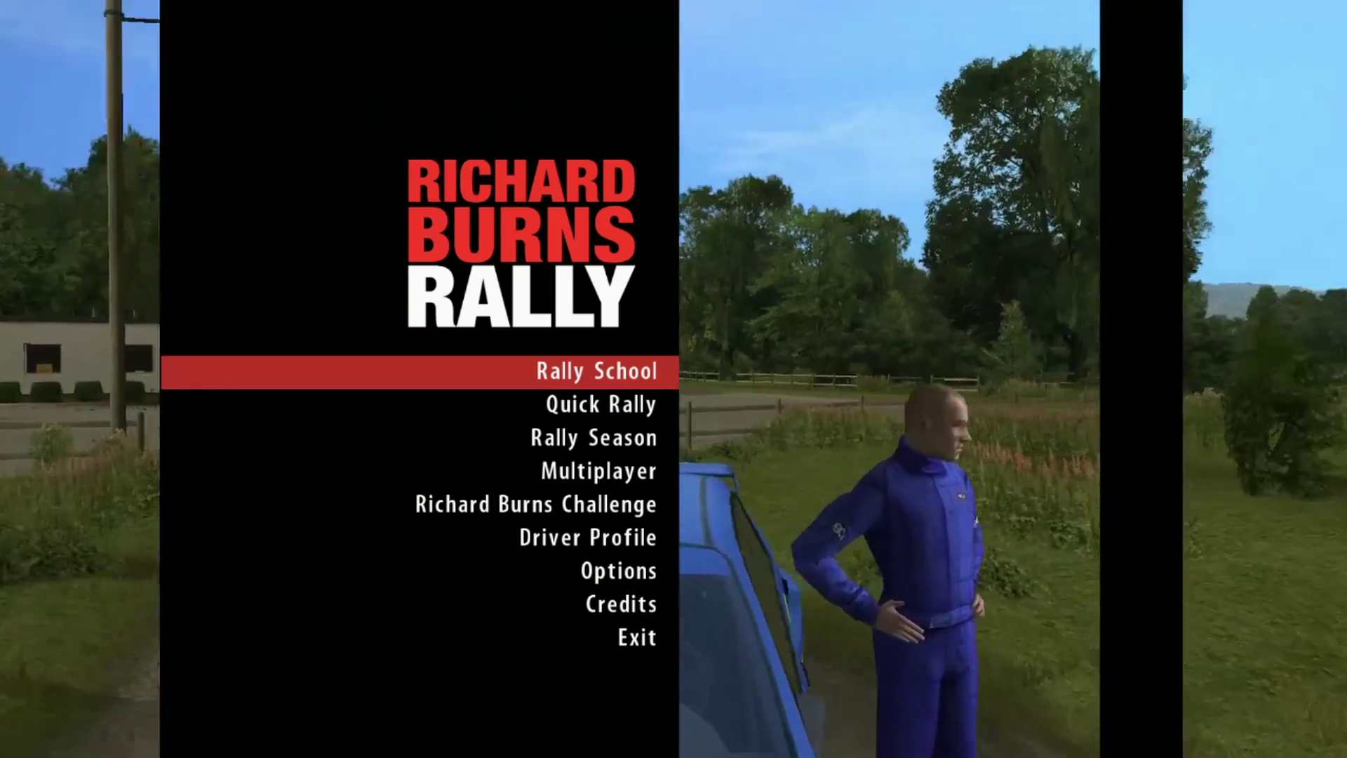
pyautogui.press('Down')
pyautogui.press('Down')
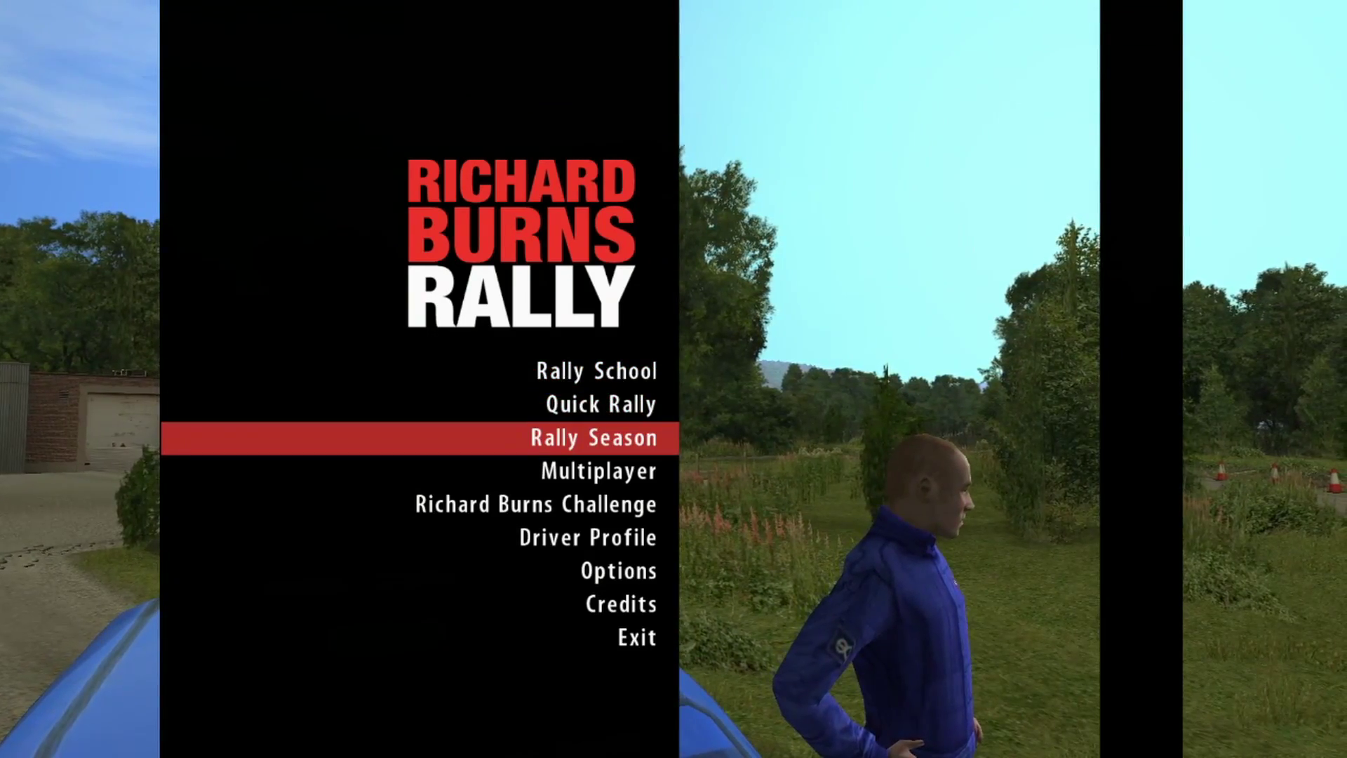
pyautogui.press('Return')
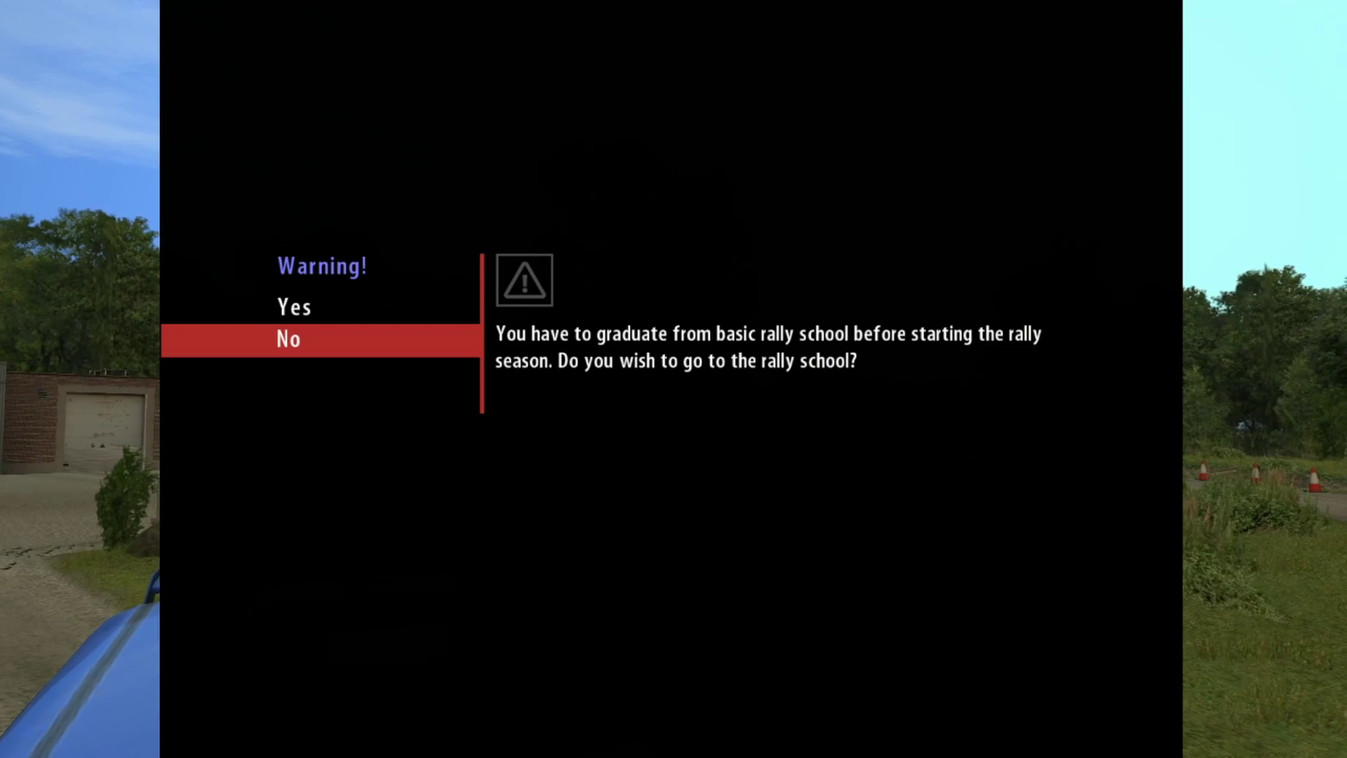
pyautogui.press('Return')
pyautogui.press('Down')
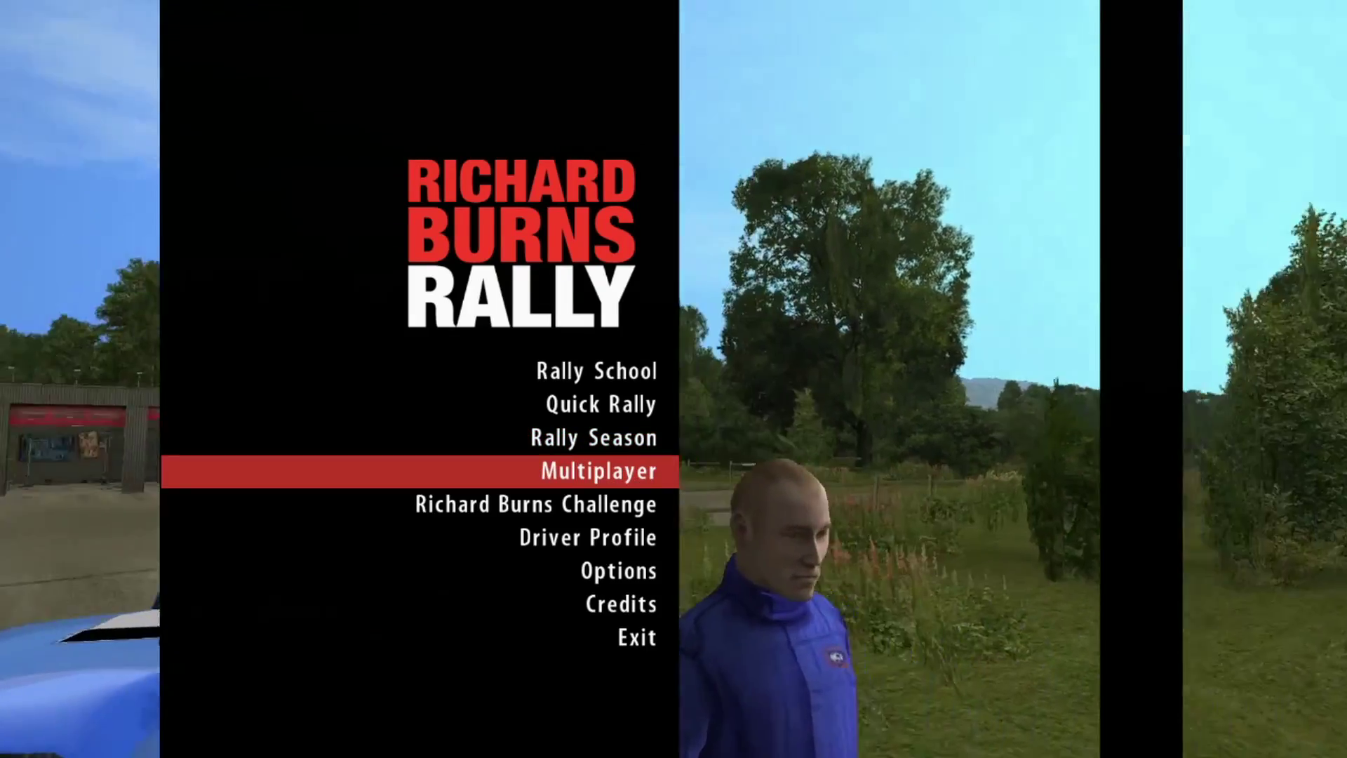
pyautogui.press('Up')
pyautogui.press('Up')
pyautogui.press('Return')
pyautogui.press('Down')
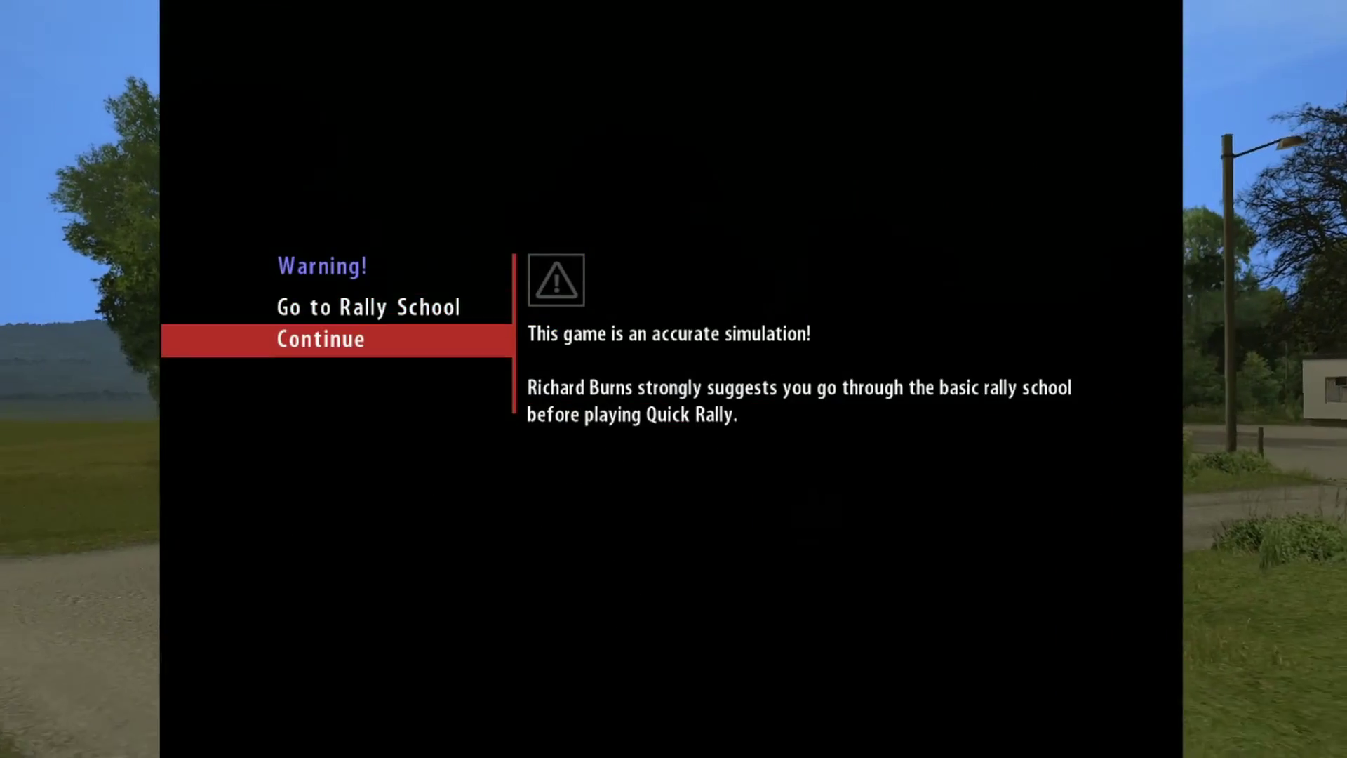
pyautogui.press('Return')
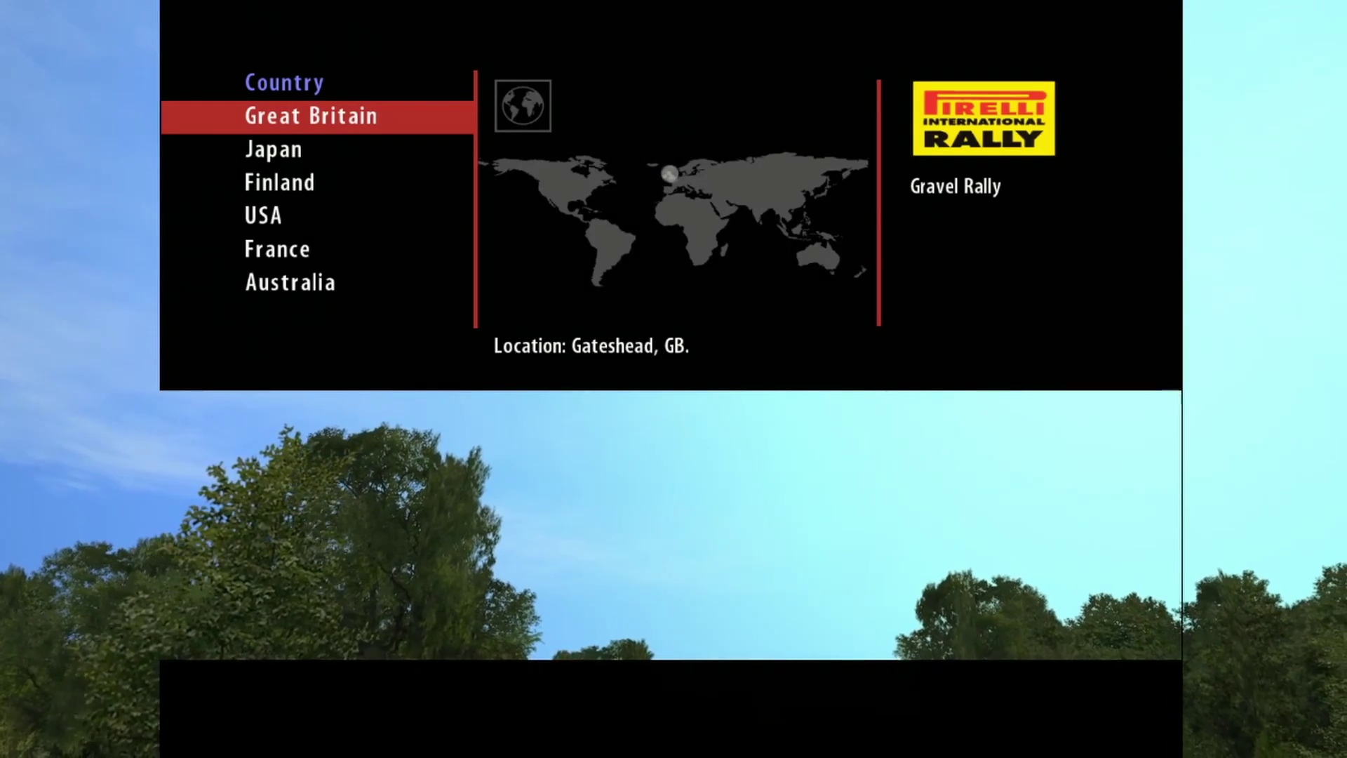
pyautogui.press('Escape')
# Step: Go to Rally School > Basic Driving and start the Start Up And Basic Controls lesson
pyautogui.press('Down')
pyautogui.press('Down')
pyautogui.press('Down')
pyautogui.press('Down')
pyautogui.press('Down')
pyautogui.press('Down')
pyautogui.press('Down')
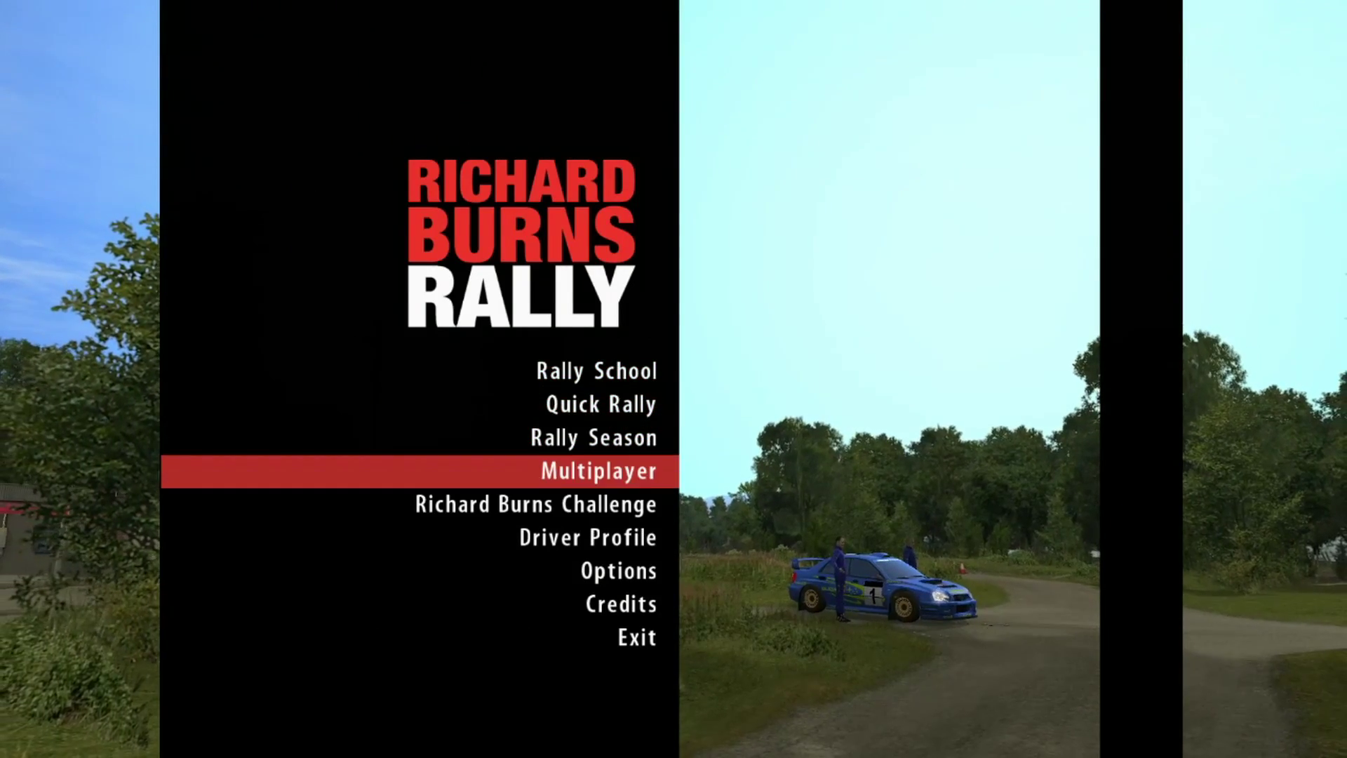
pyautogui.press('Up')
pyautogui.press('Up')
pyautogui.press('Up')
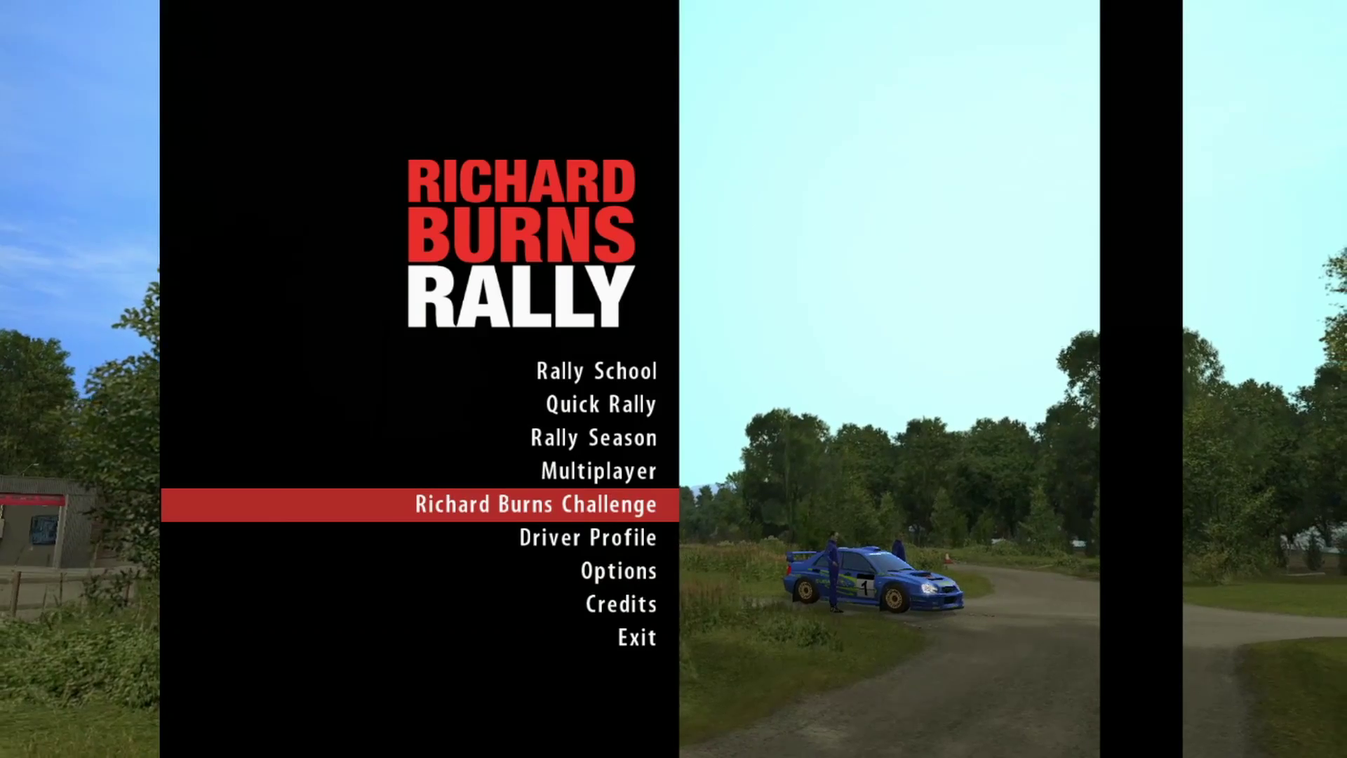
pyautogui.press('Up')
pyautogui.press('Up')
pyautogui.press('Up')
pyautogui.press('Return')
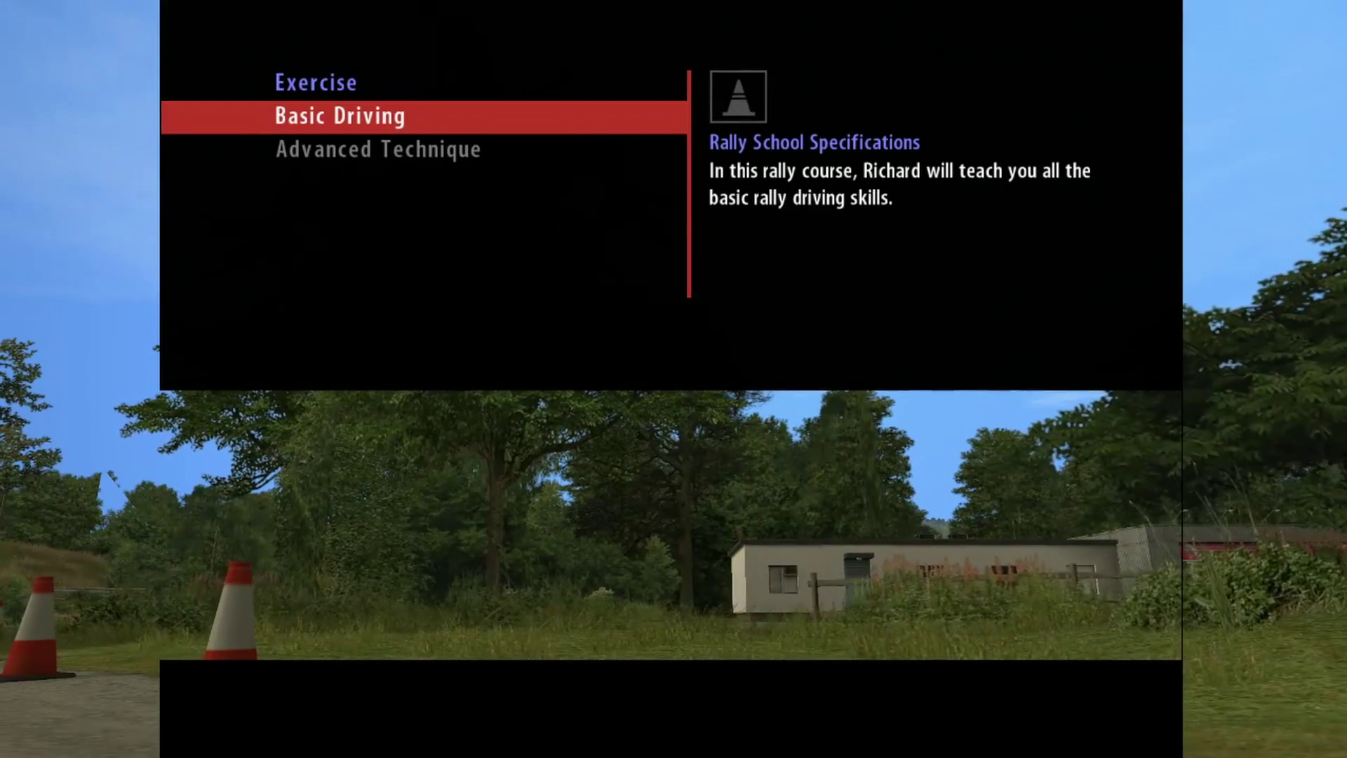
pyautogui.press('Return')
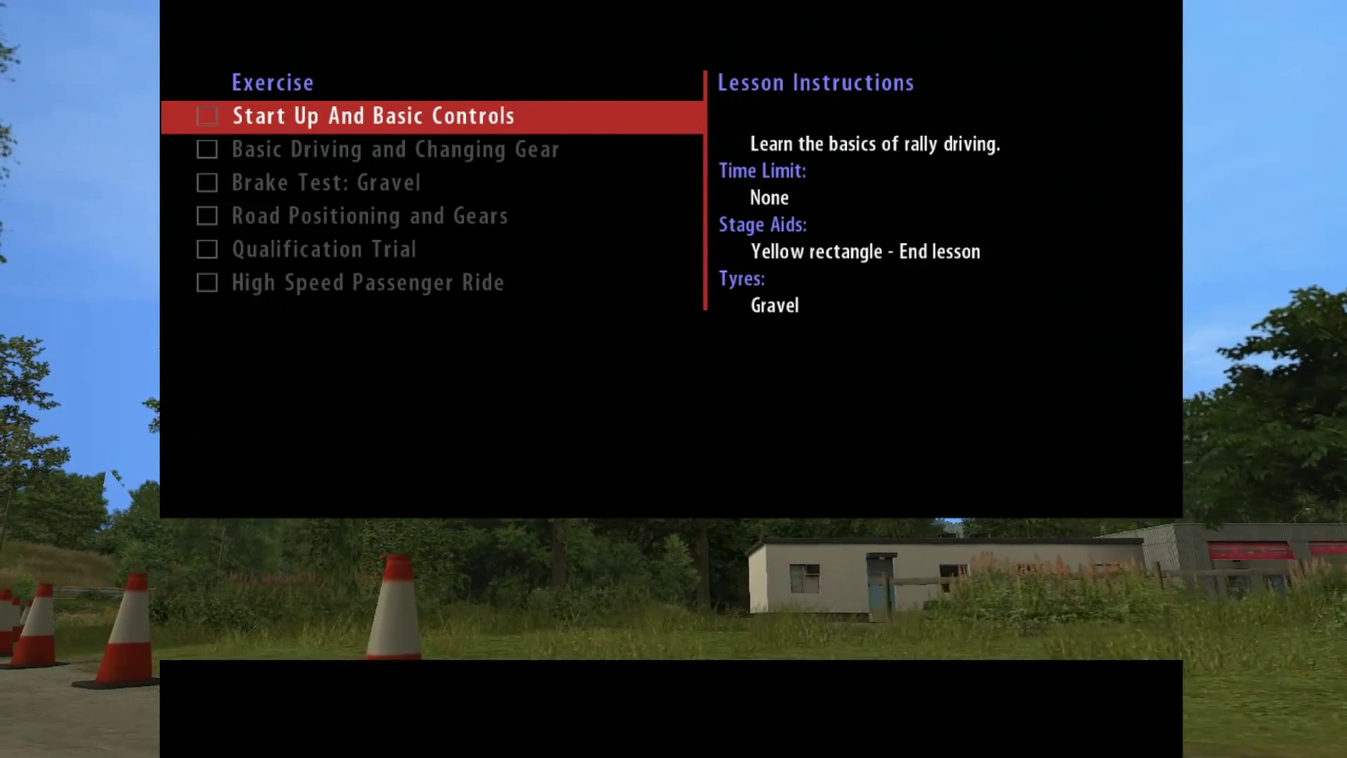
pyautogui.press('Return')
pyautogui.press('Return')
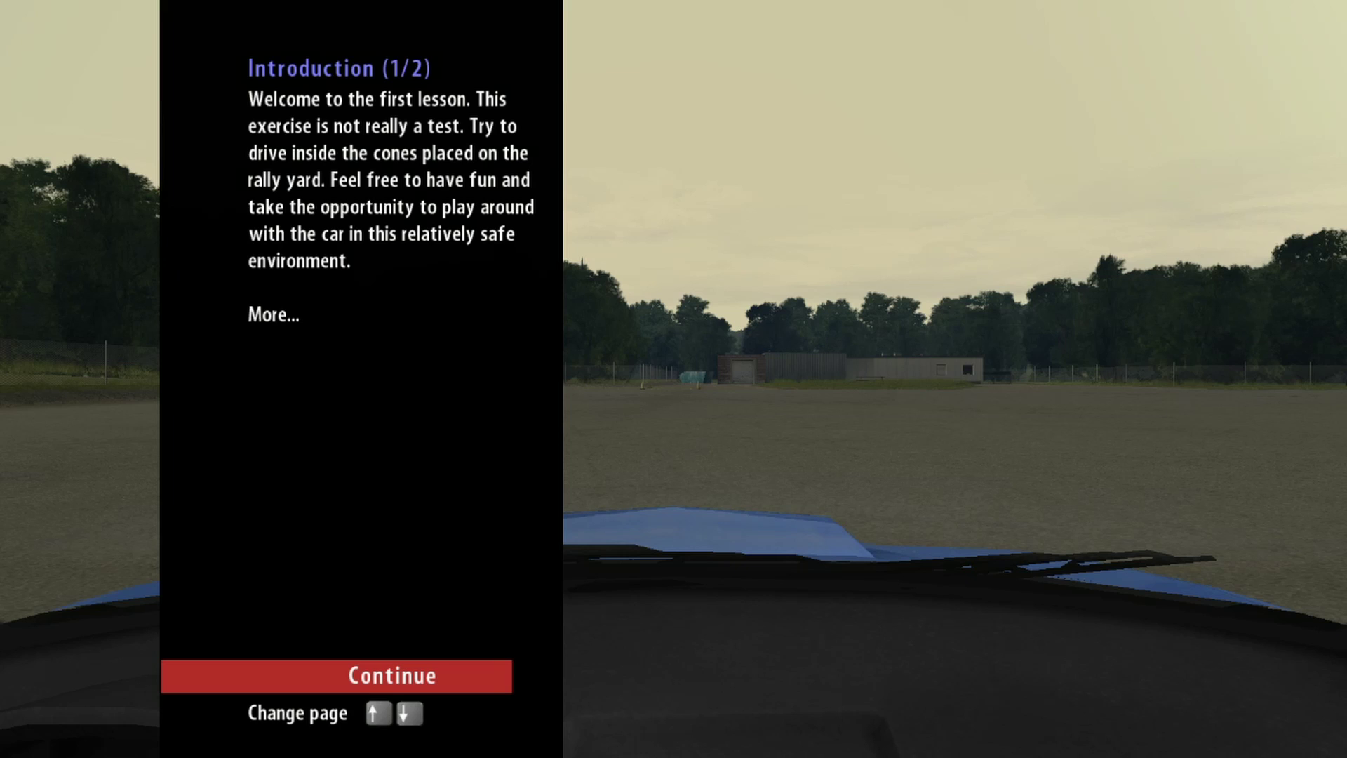
# Step: Cycle to the cockpit camera and drive the yard lesson through the cones to completion
pyautogui.press('Return')
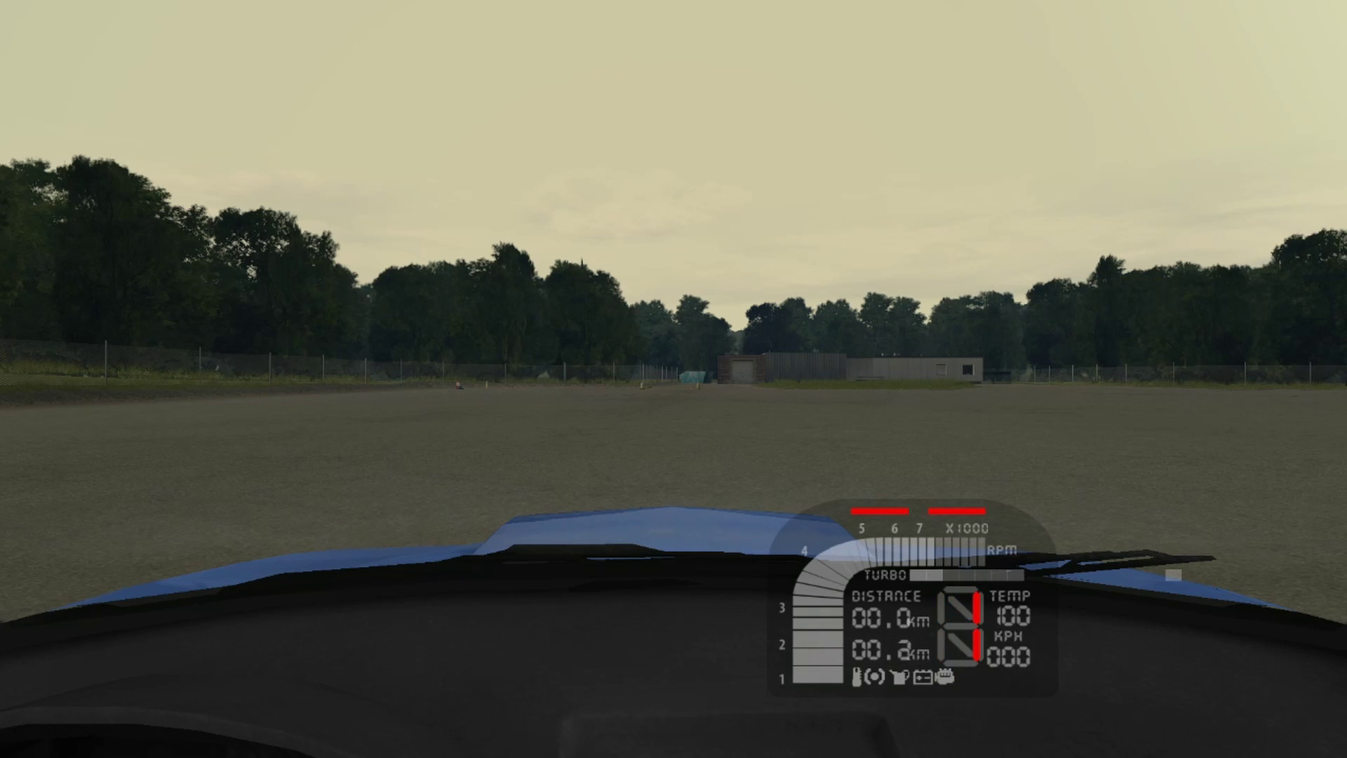
pyautogui.press('v')
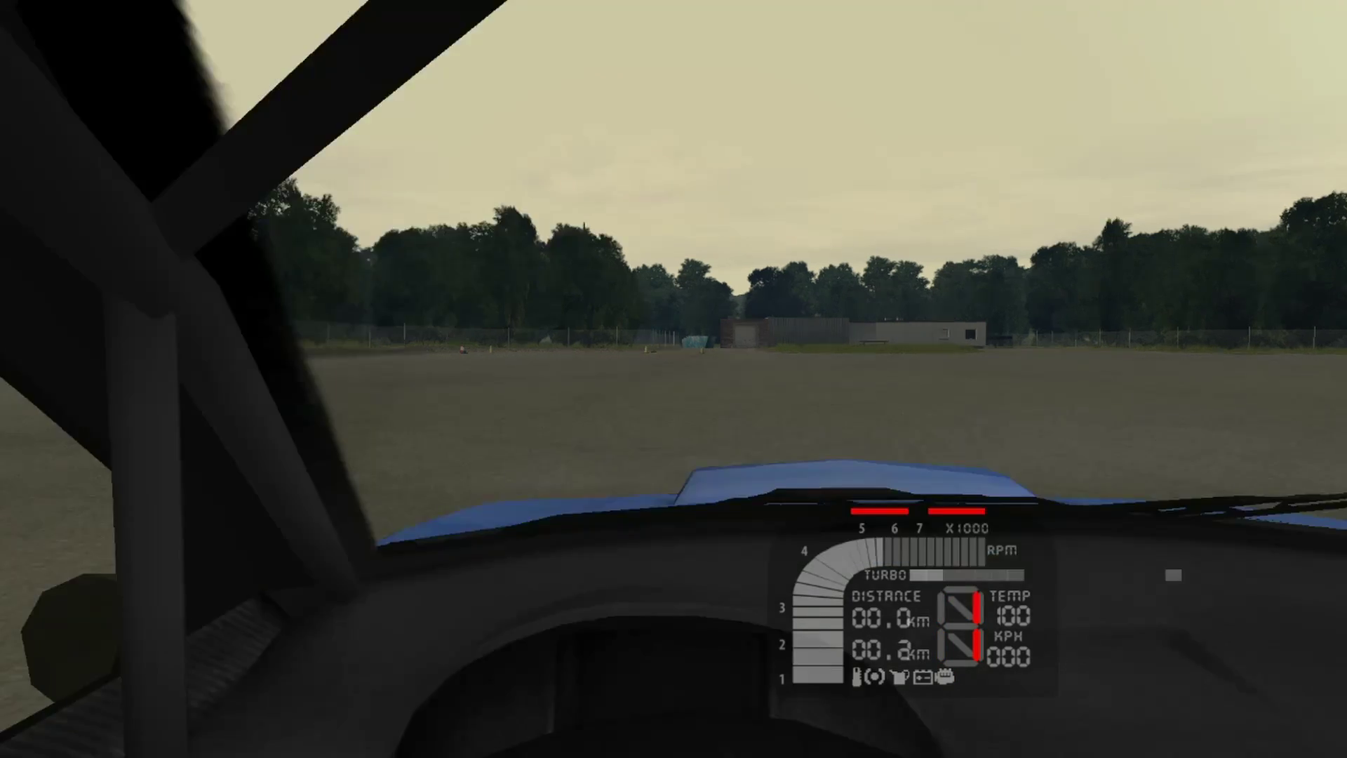
pyautogui.press('v')
pyautogui.press('v')
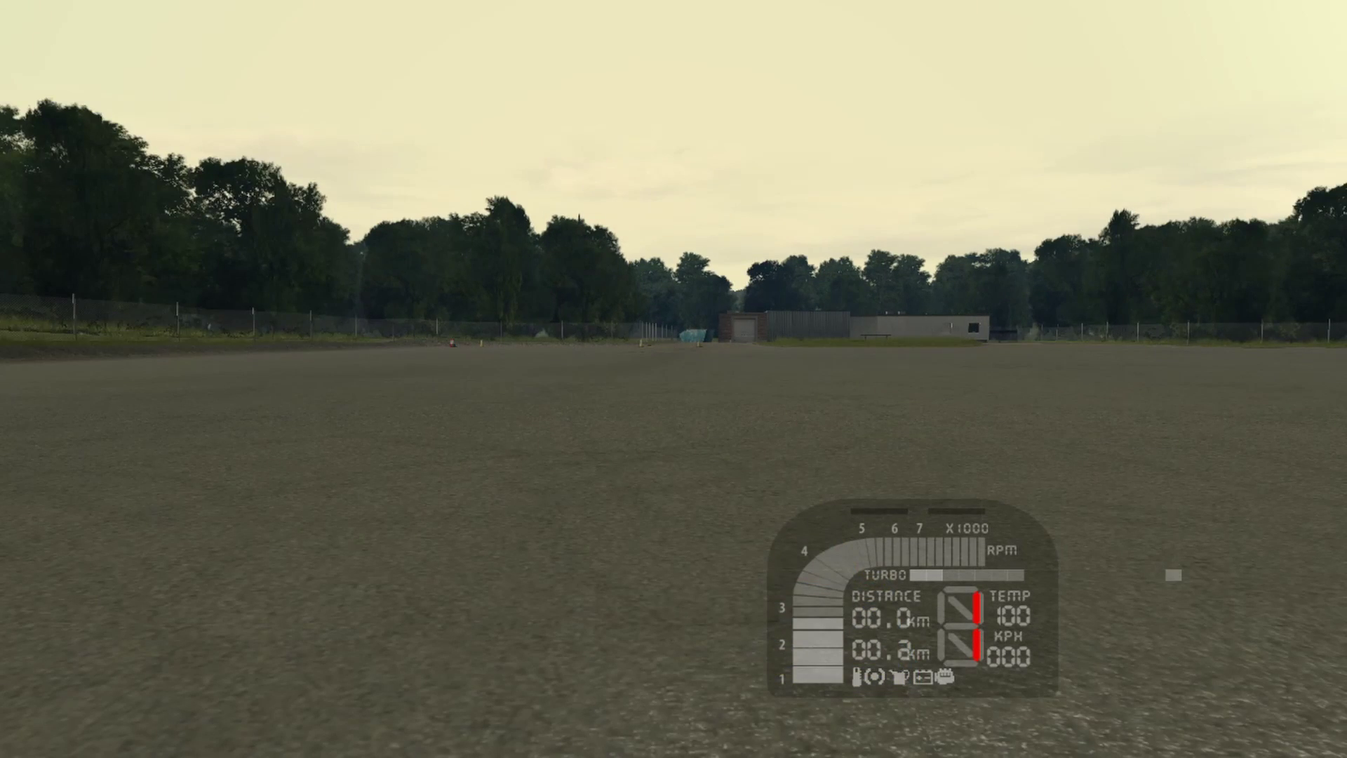
pyautogui.press('v')
pyautogui.press('v')
pyautogui.press('Up')
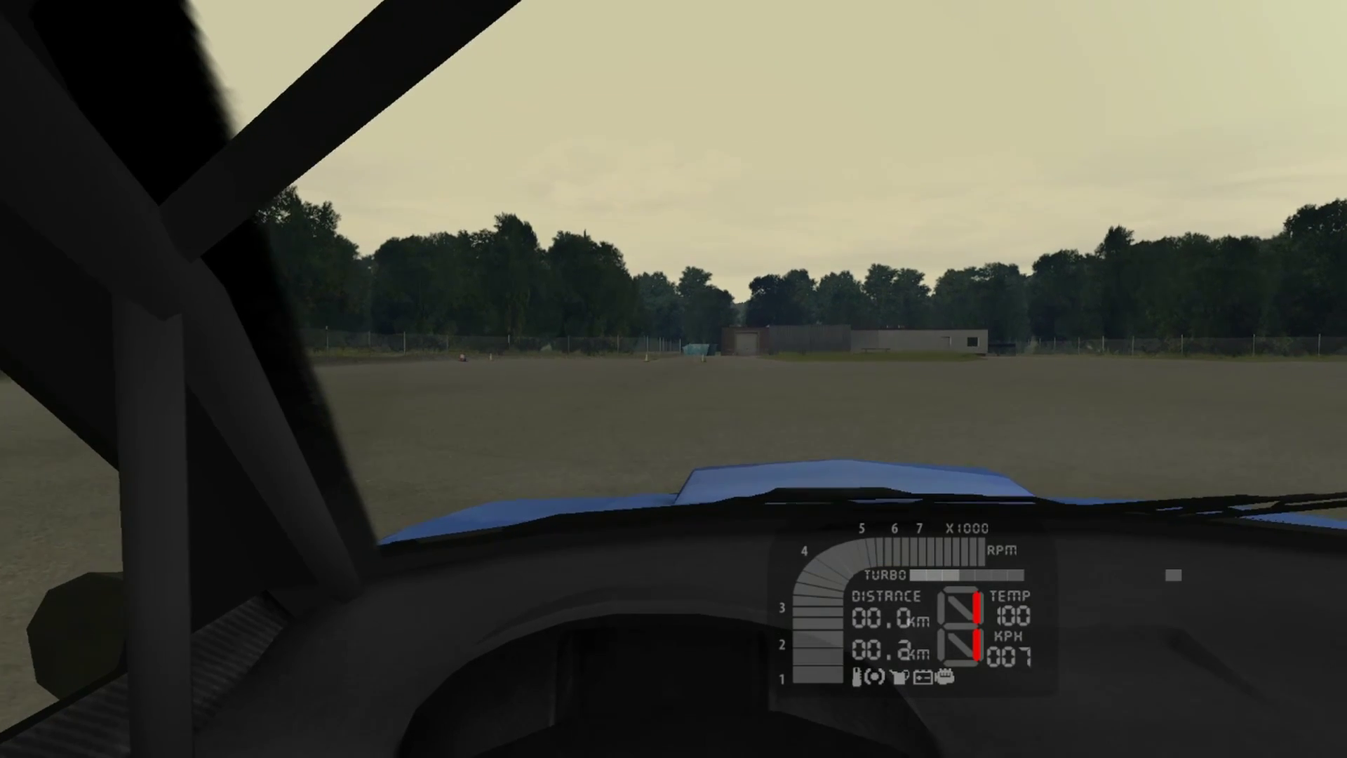
pyautogui.press('Left')
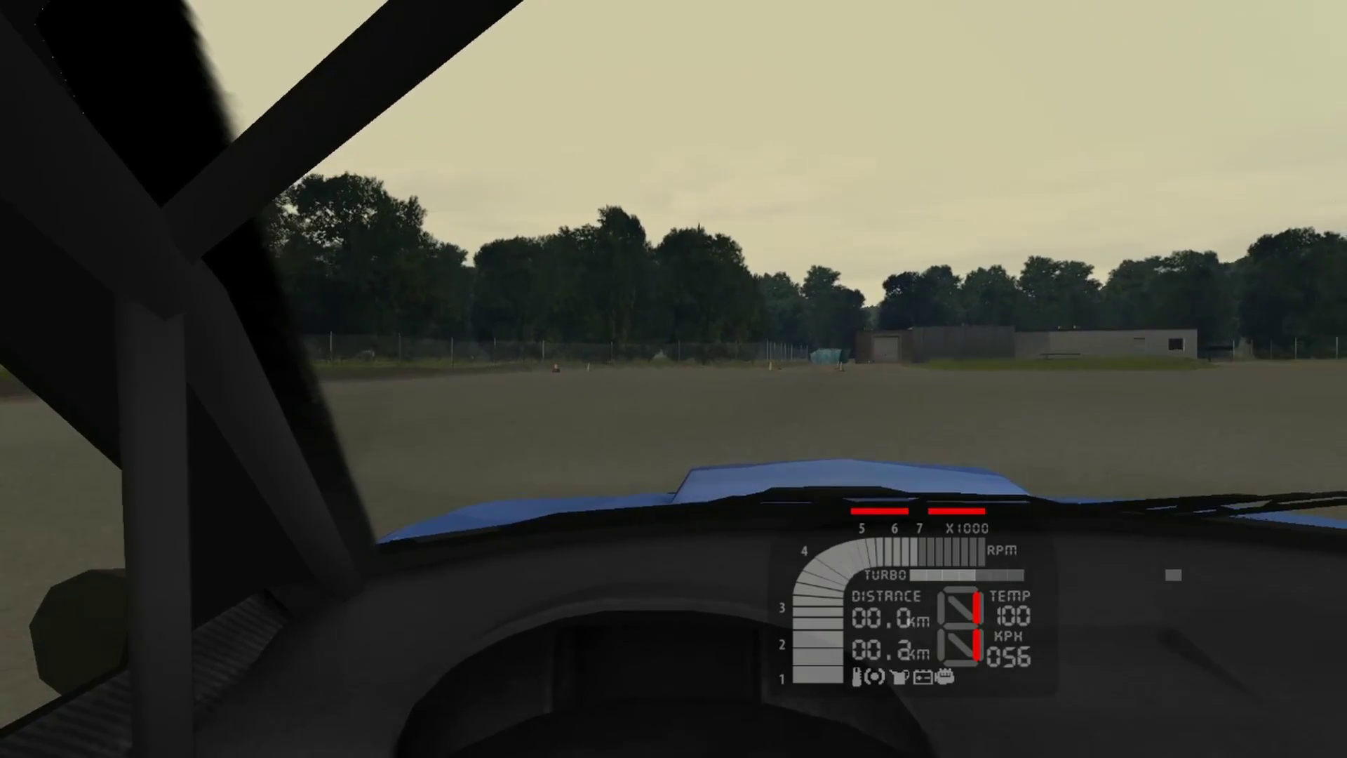
pyautogui.press('Right')
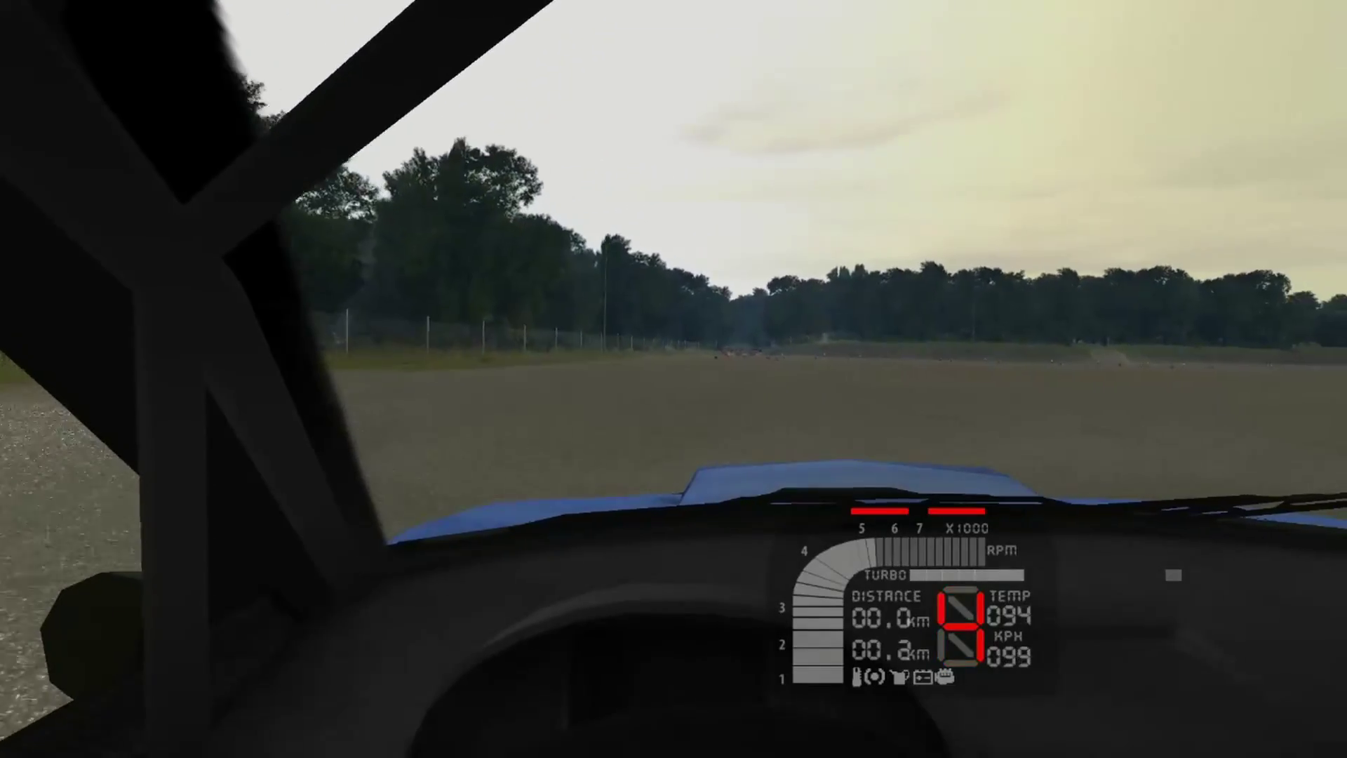
pyautogui.press('Down')
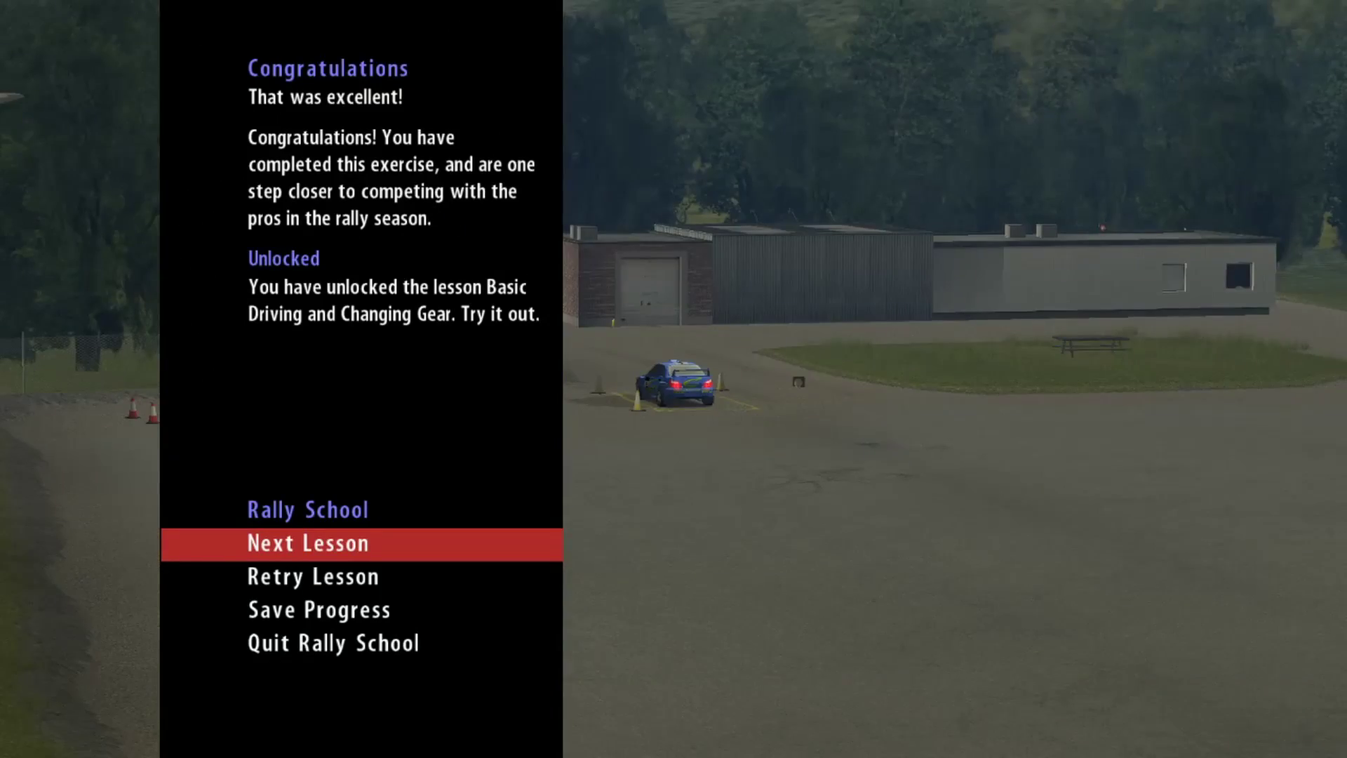
# Step: Quit the Rally School and confirm Yes to leave it
pyautogui.press('Up')
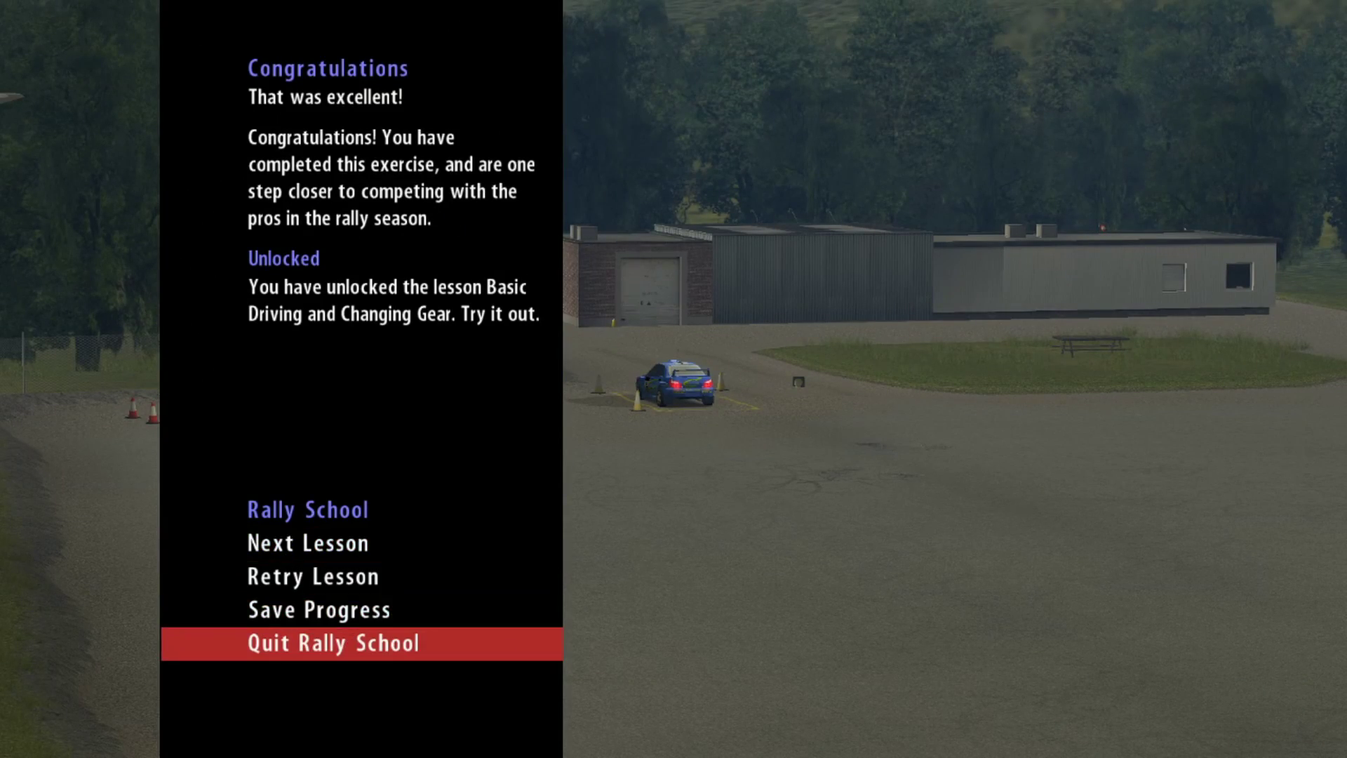
pyautogui.press('Return')
pyautogui.press('Up')
pyautogui.press('Return')
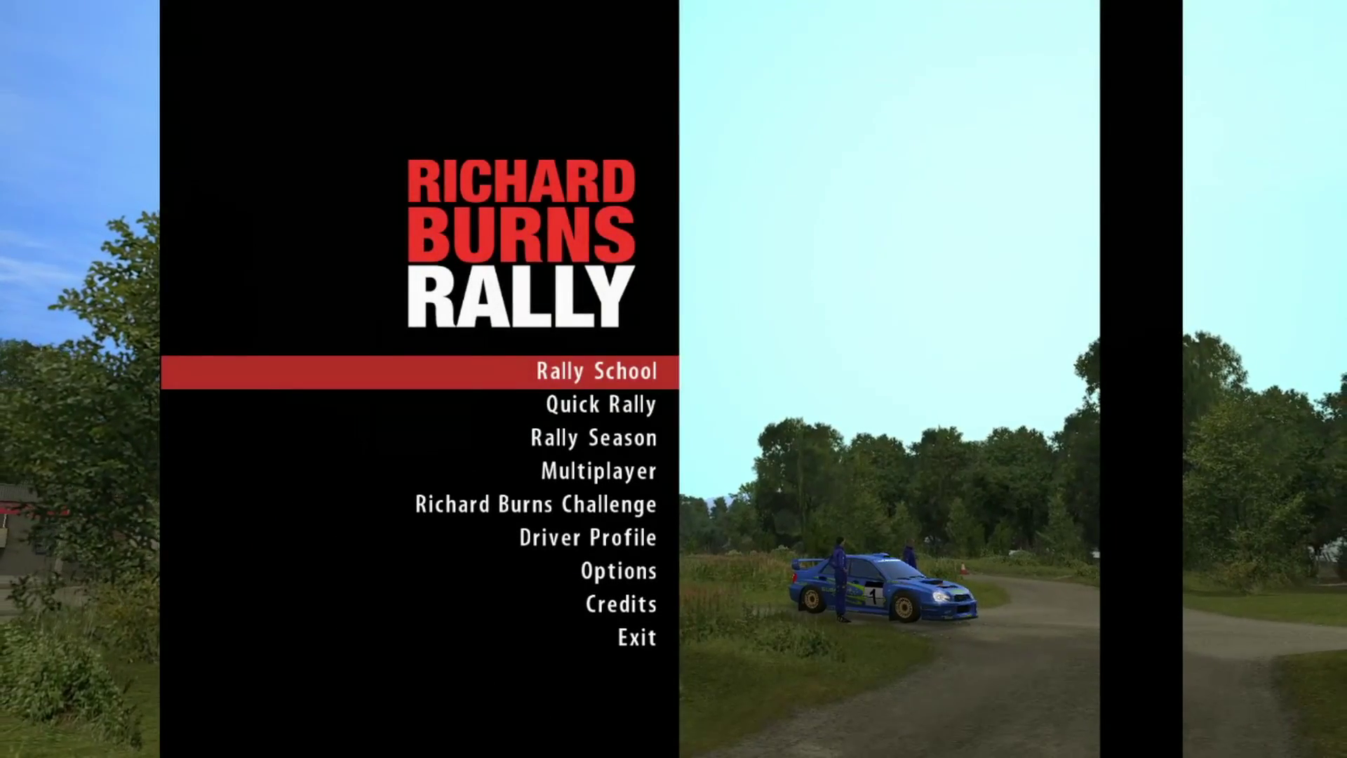
# Step: Look through the Options categories, then back out to the main menu
pyautogui.press('Up')
pyautogui.press('Up')
pyautogui.press('Up')
pyautogui.press('Return')
pyautogui.press('Down')
pyautogui.press('Down')
pyautogui.press('Down')
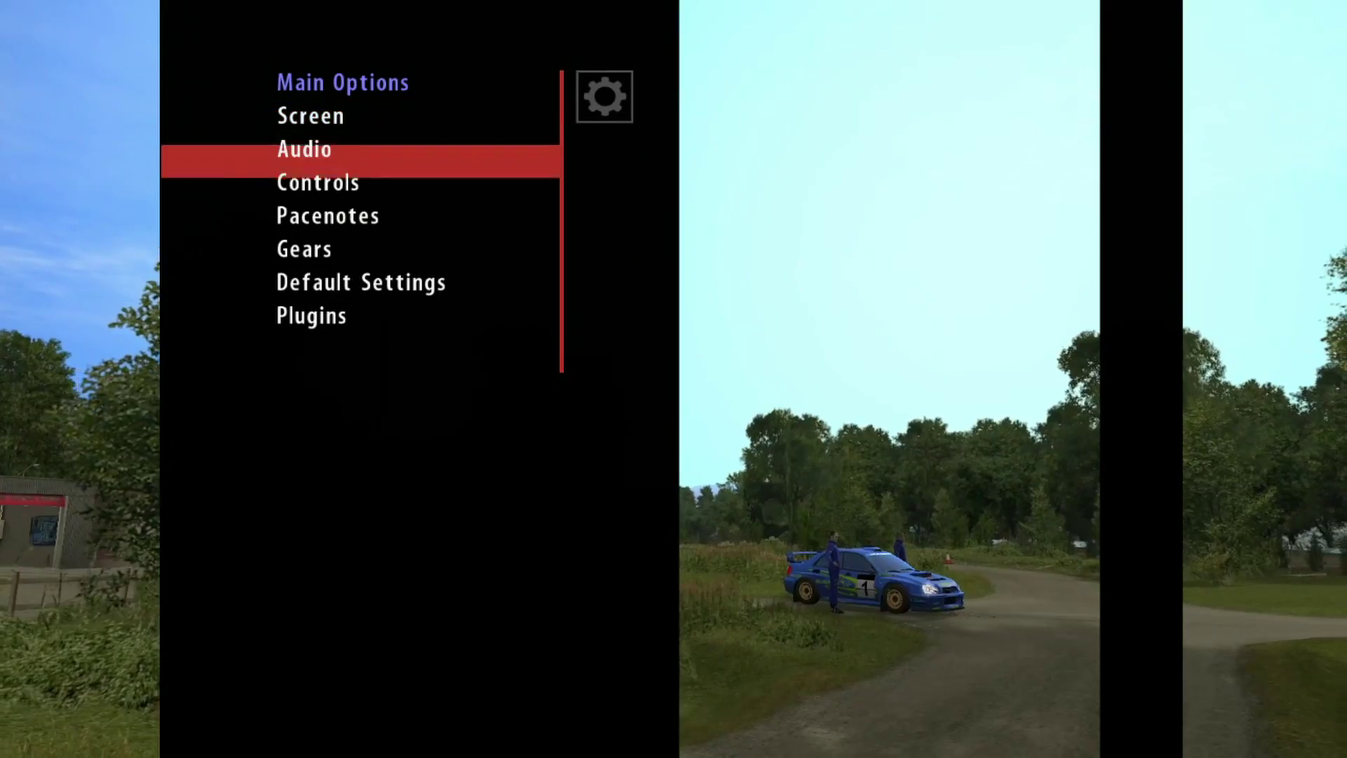
pyautogui.press('Down')
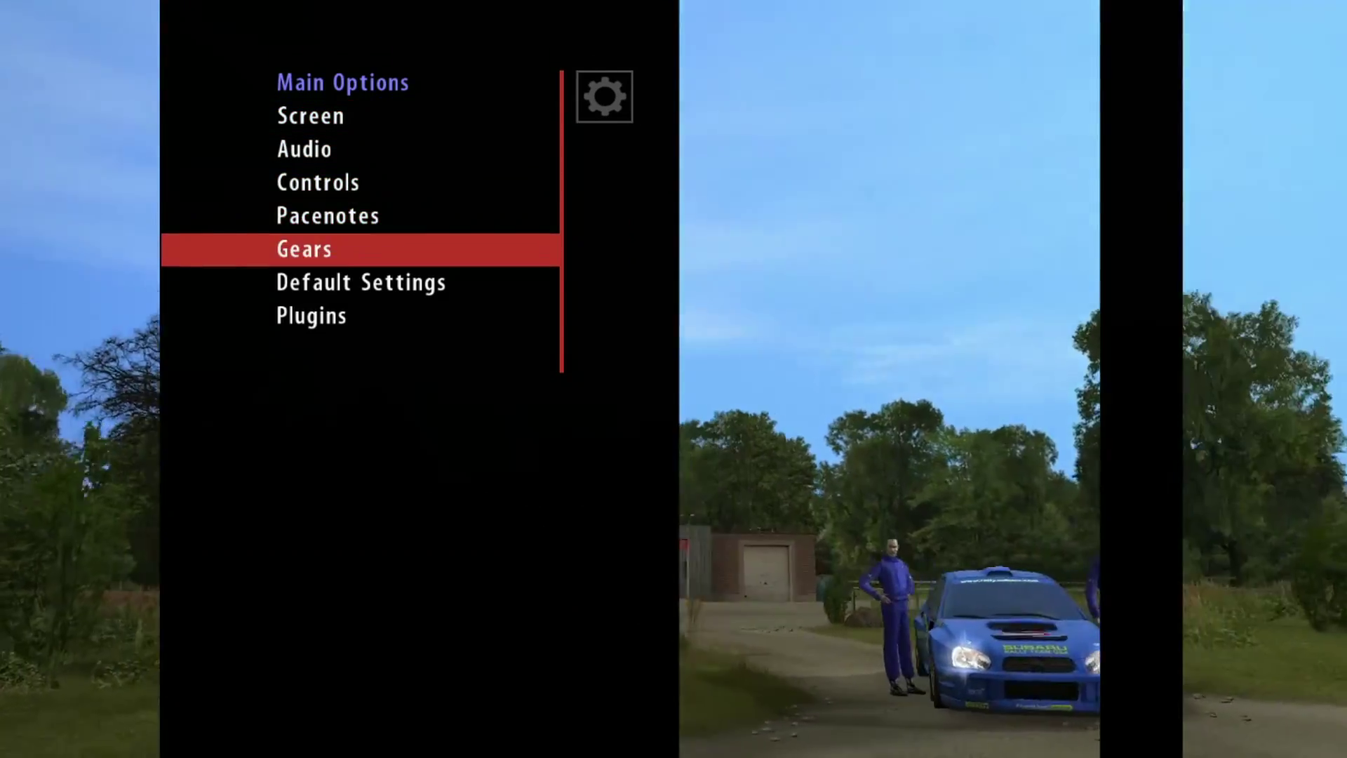
pyautogui.press('Up')
pyautogui.press('Down')
pyautogui.press('Down')
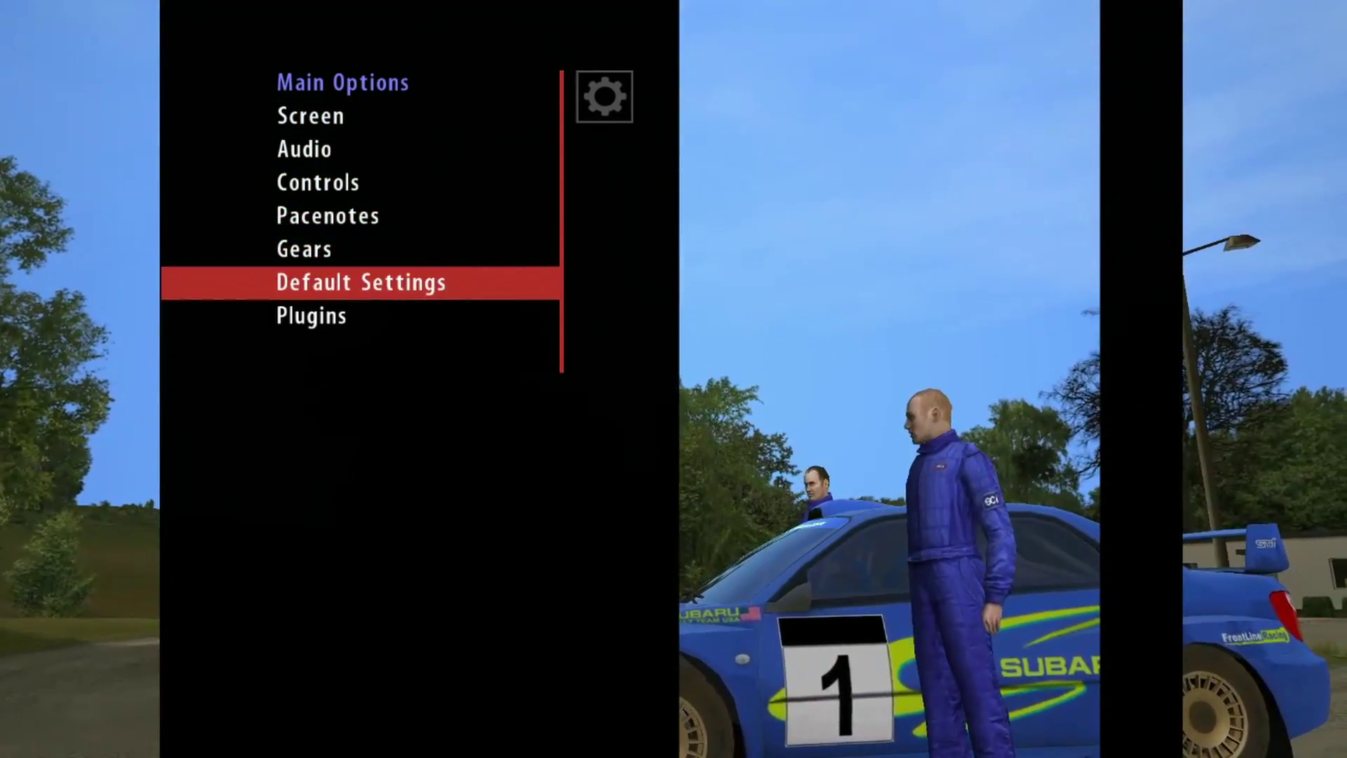
pyautogui.press('Escape')
pyautogui.press('Down')
pyautogui.press('Down')
pyautogui.press('Down')
pyautogui.press('Down')
pyautogui.press('Down')
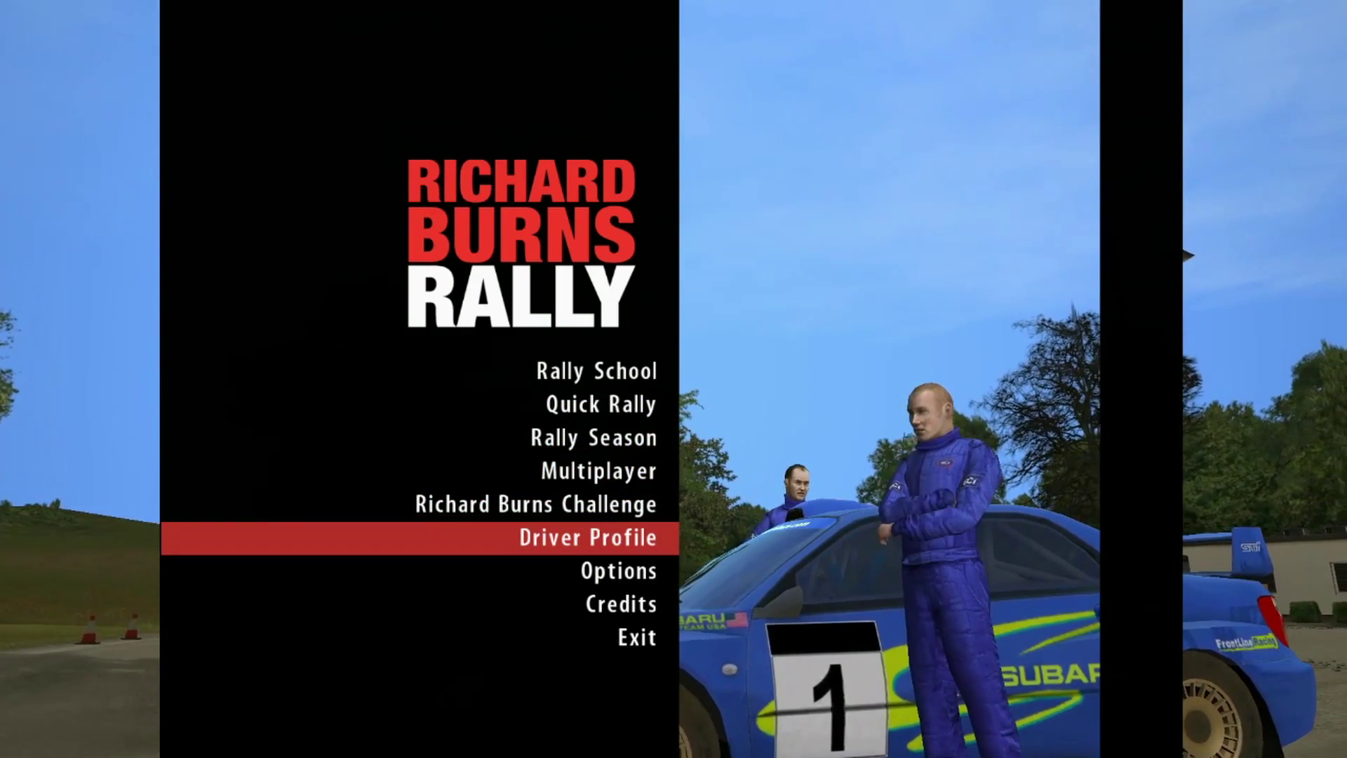
# Step: Choose Create Profile under Driver Profile > Create / Load Profile and confirm Yes
pyautogui.press('Return')
pyautogui.press('Down')
pyautogui.press('Down')
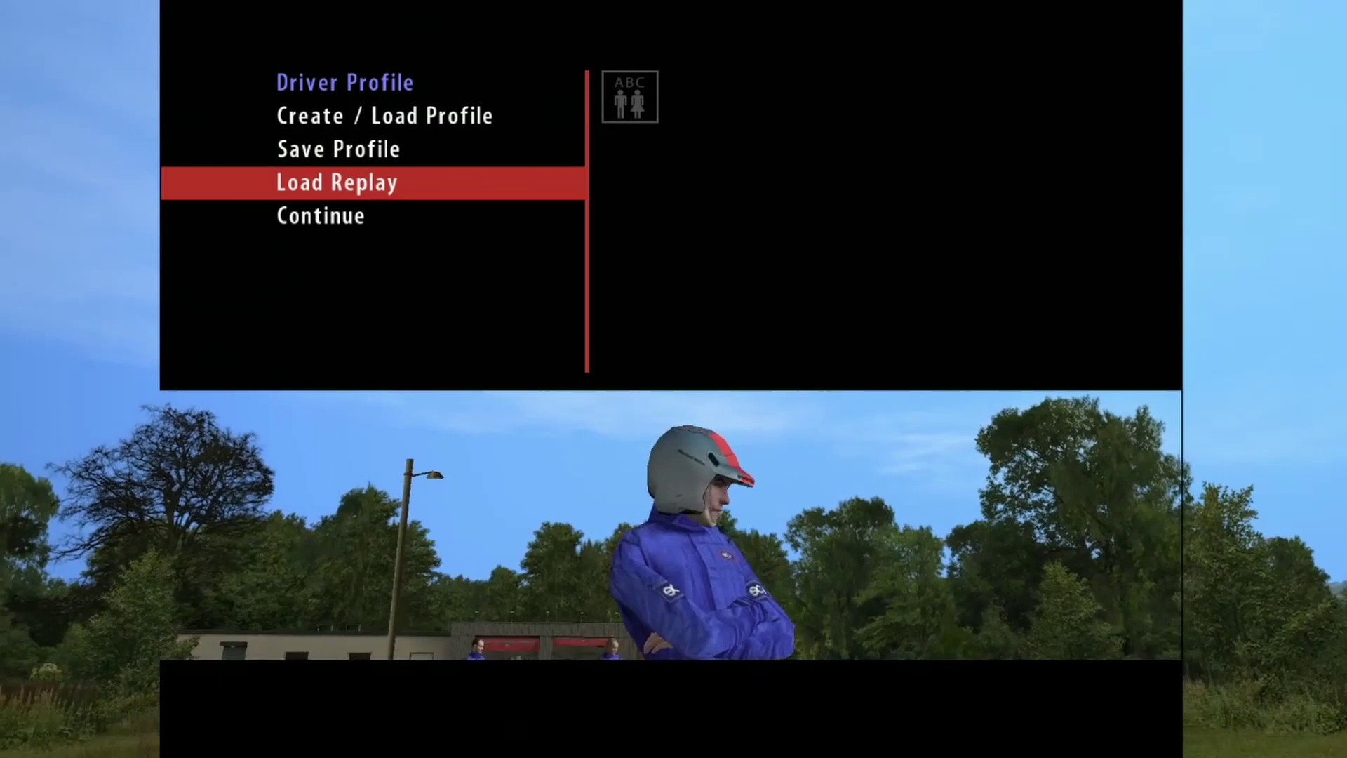
pyautogui.press('Up')
pyautogui.press('Up')
pyautogui.press('Return')
pyautogui.press('Down')
pyautogui.press('Up')
pyautogui.press('Return')
pyautogui.press('Up')
pyautogui.press('Return')
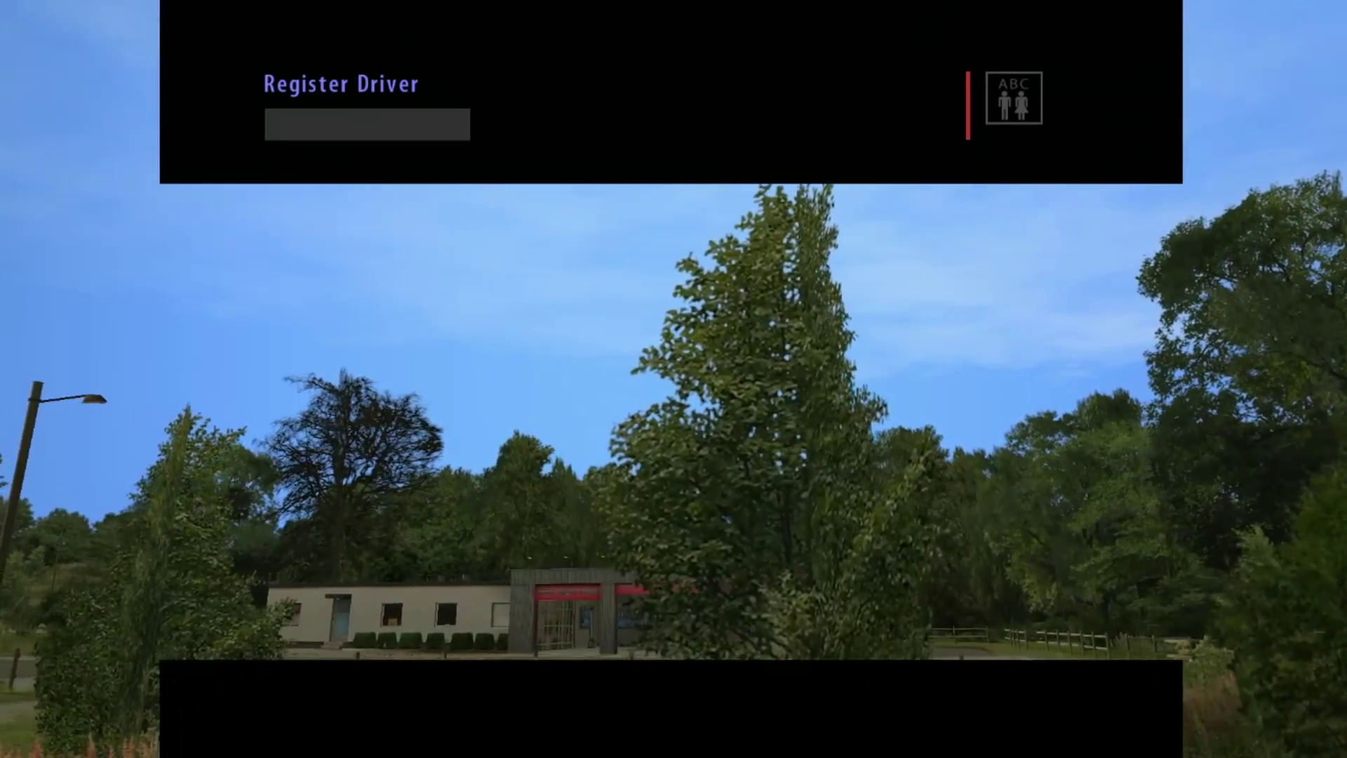
# Step: Register the new driver name, confirm the save, and continue to the main menu
pyautogui.write('MULLIGATAWNY')
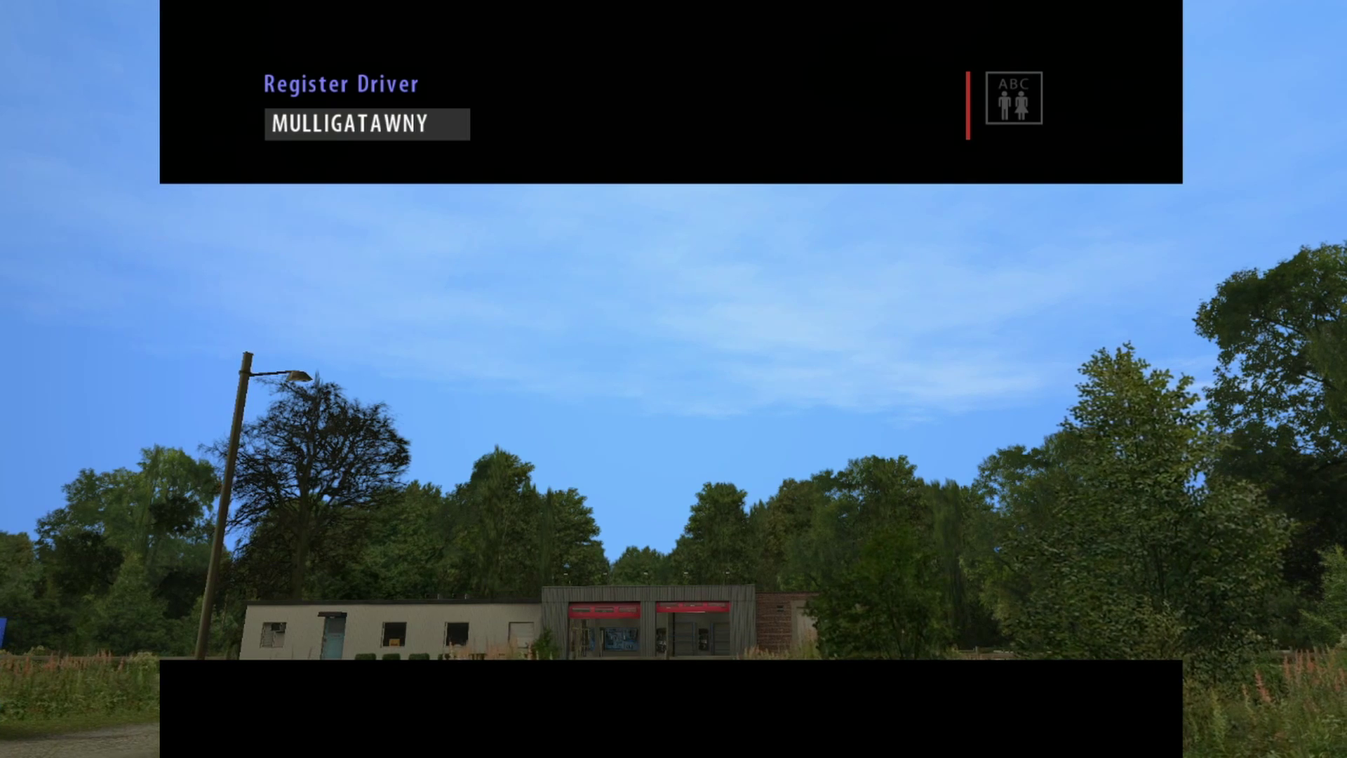
pyautogui.press('Return')
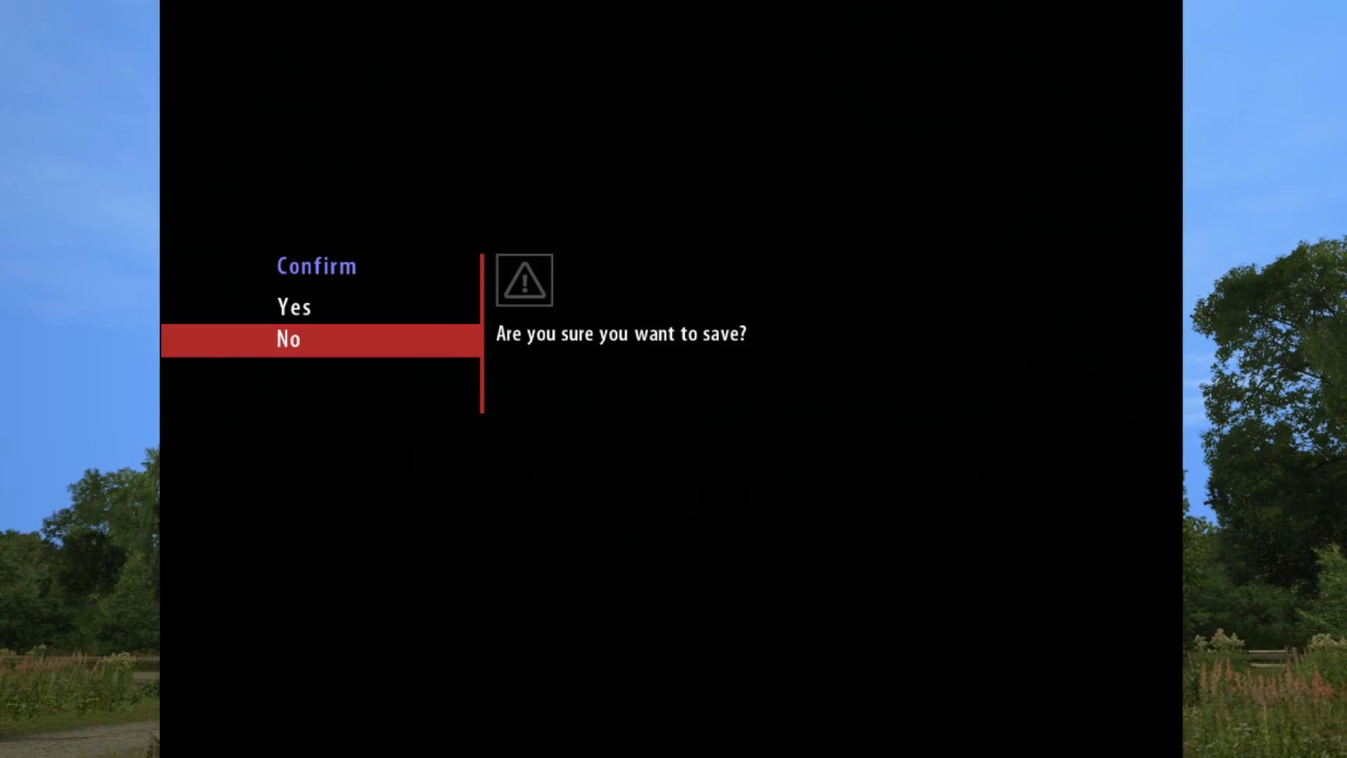
pyautogui.press('Up')
pyautogui.press('Return')
pyautogui.press('Return')
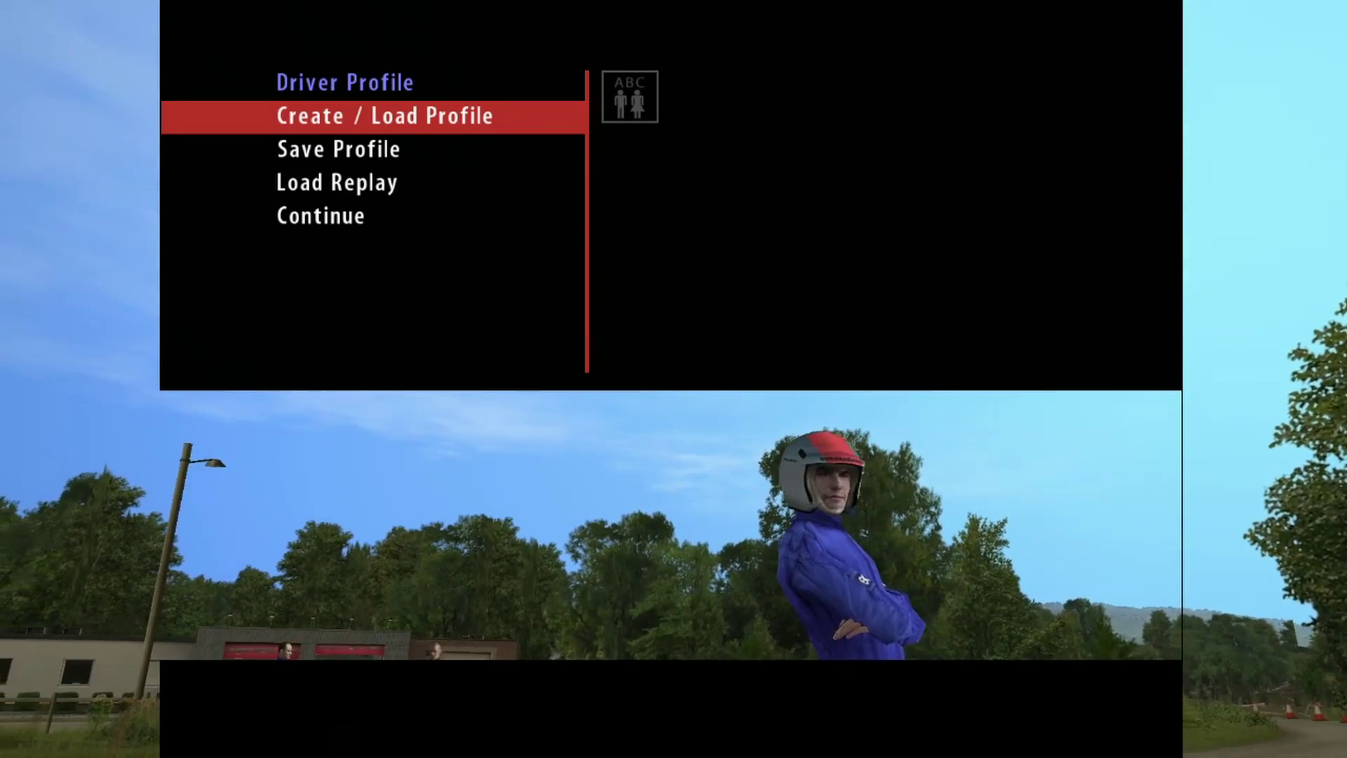
pyautogui.press('Down')
pyautogui.press('Down')
pyautogui.press('Down')
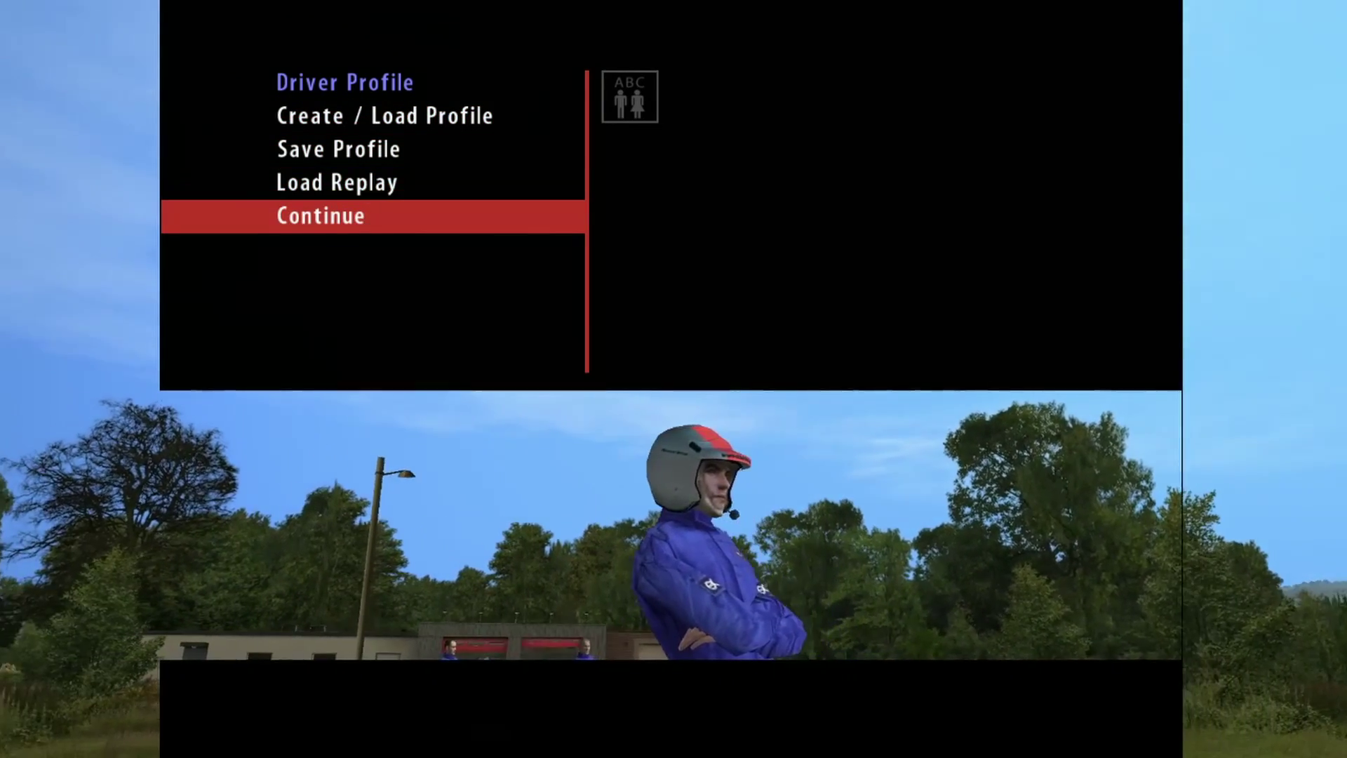
pyautogui.press('Return')
pyautogui.press('Down')
pyautogui.press('Down')
pyautogui.press('Down')
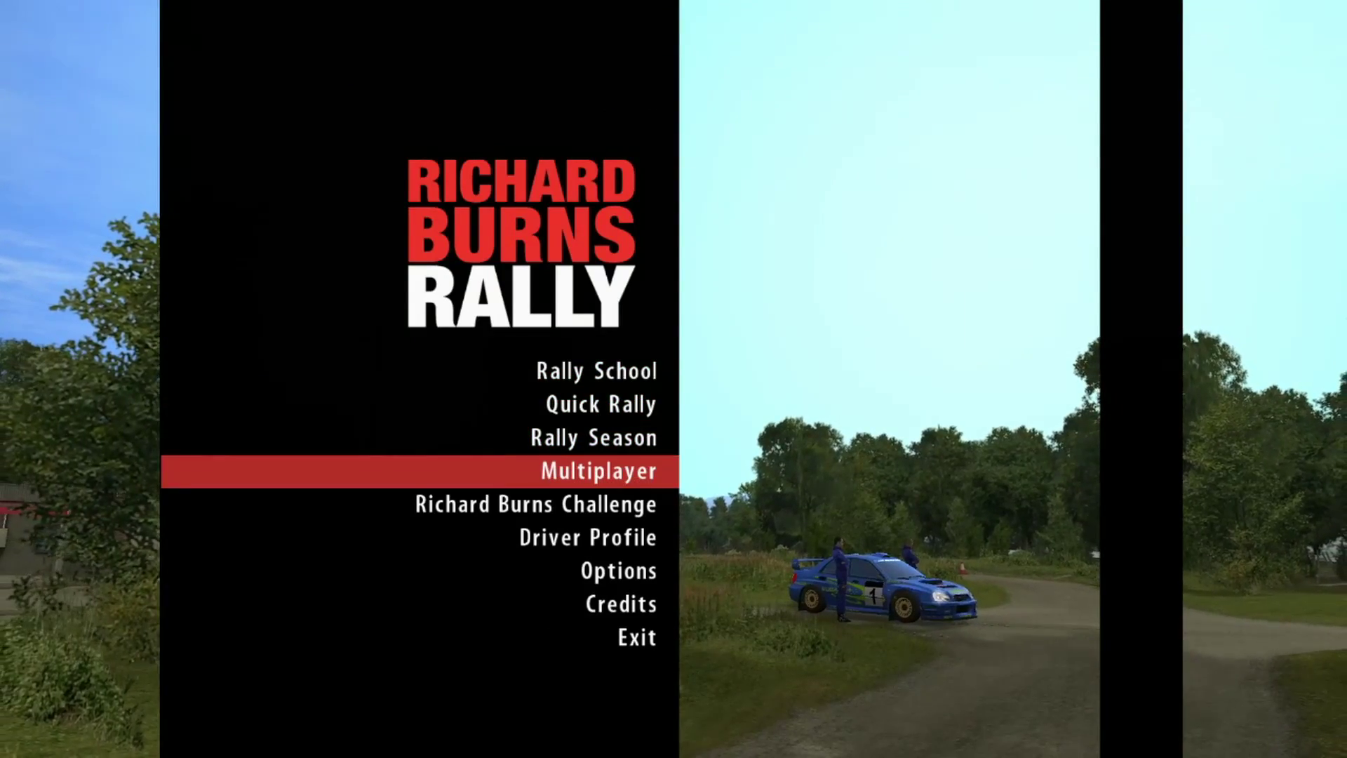
# Step: Switch Digidash Size from Minimal to Full in Screen options, then back out to the main menu
pyautogui.press('Down')
pyautogui.press('Down')
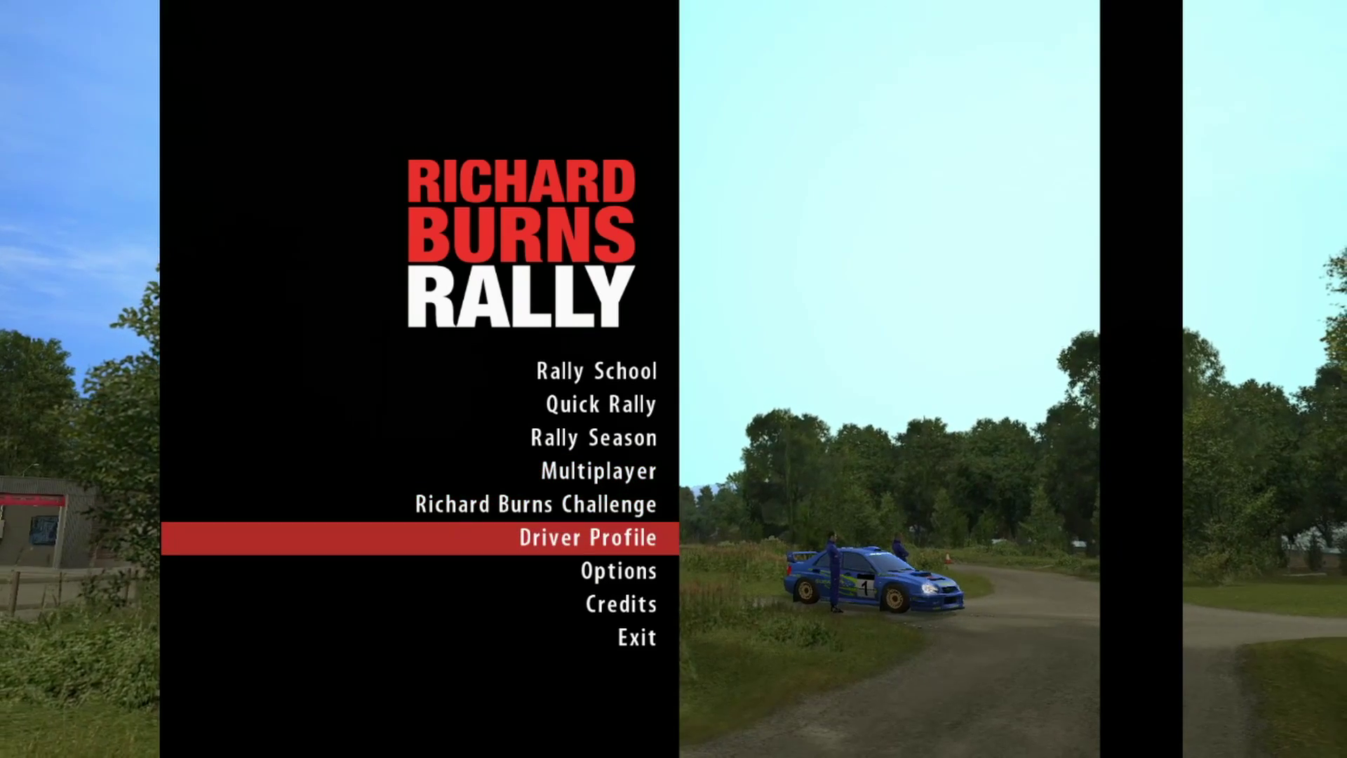
pyautogui.press('Down')
pyautogui.press('Return')
pyautogui.press('Return')
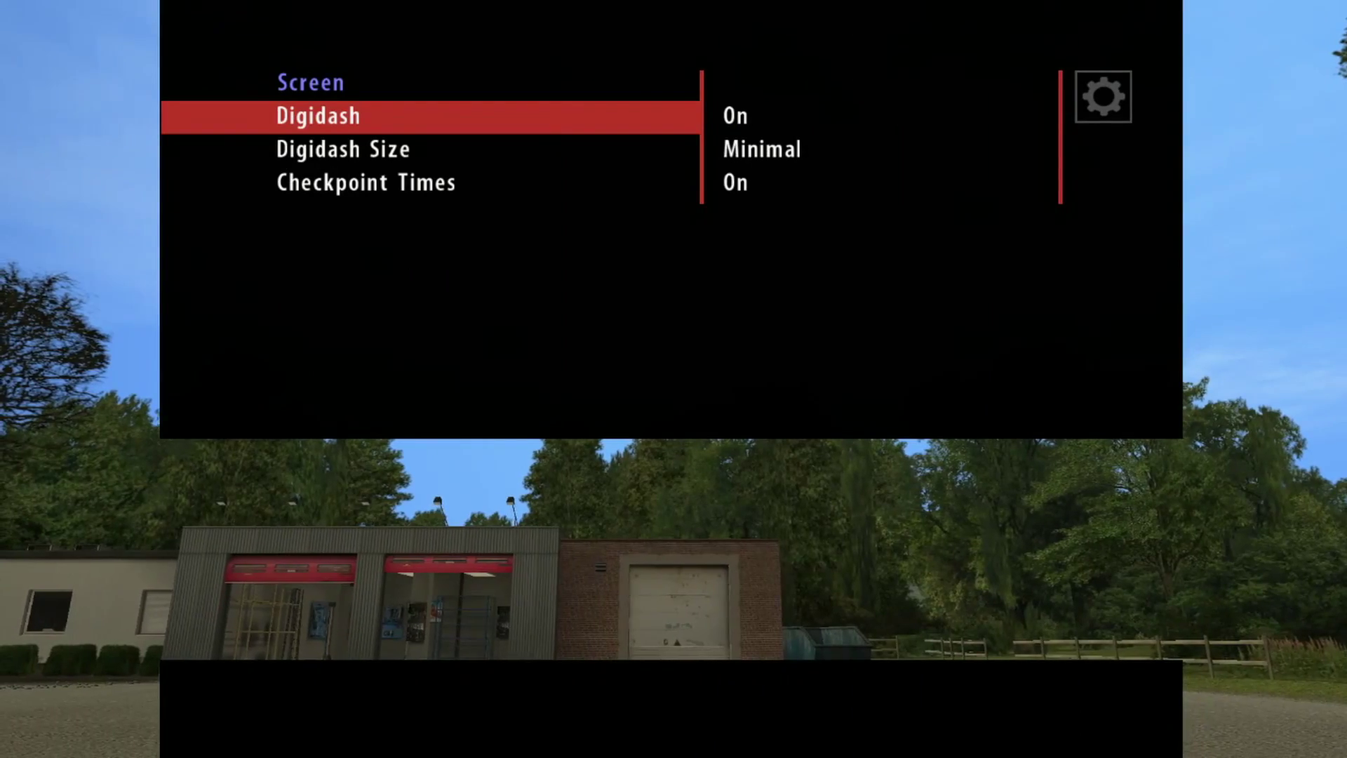
pyautogui.press('Down')
pyautogui.press('Right')
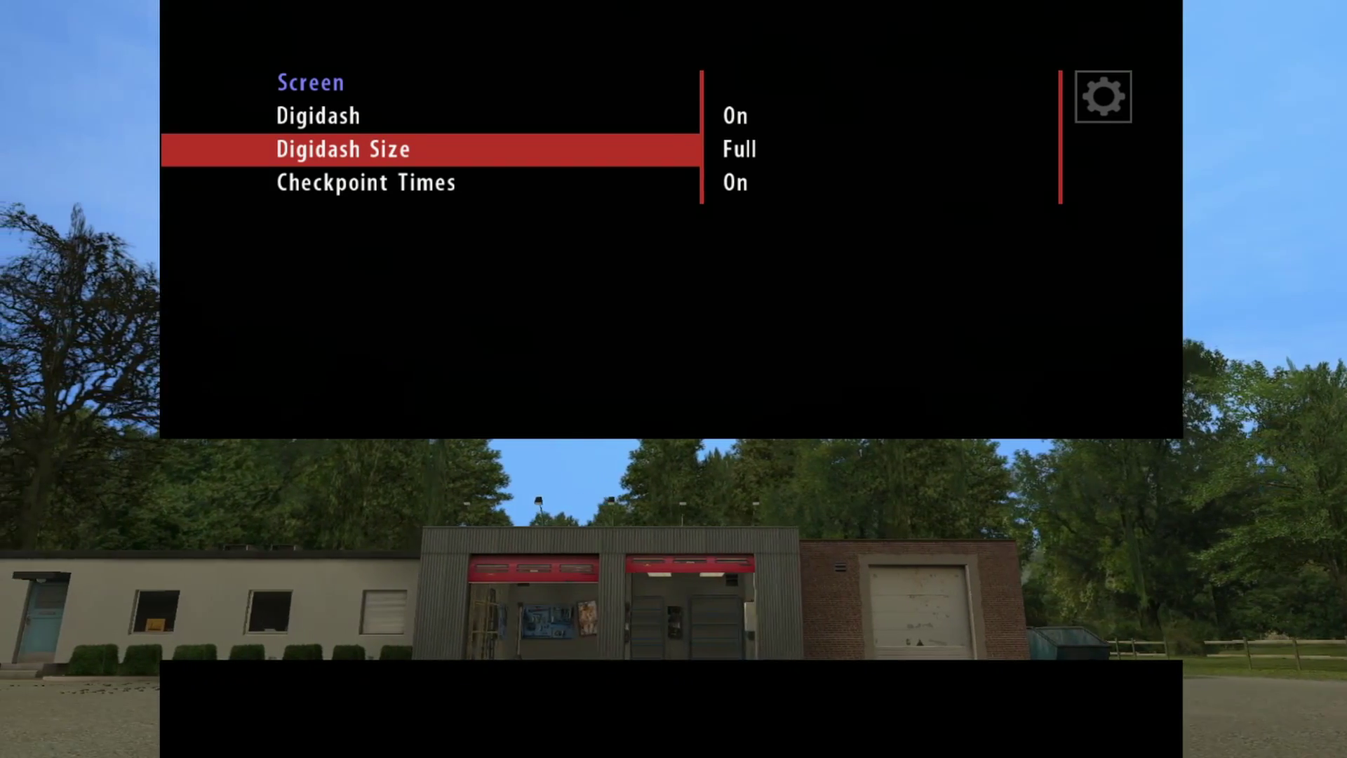
pyautogui.press('Escape')
pyautogui.press('Down')
pyautogui.press('Down')
pyautogui.press('Down')
pyautogui.press('Escape')
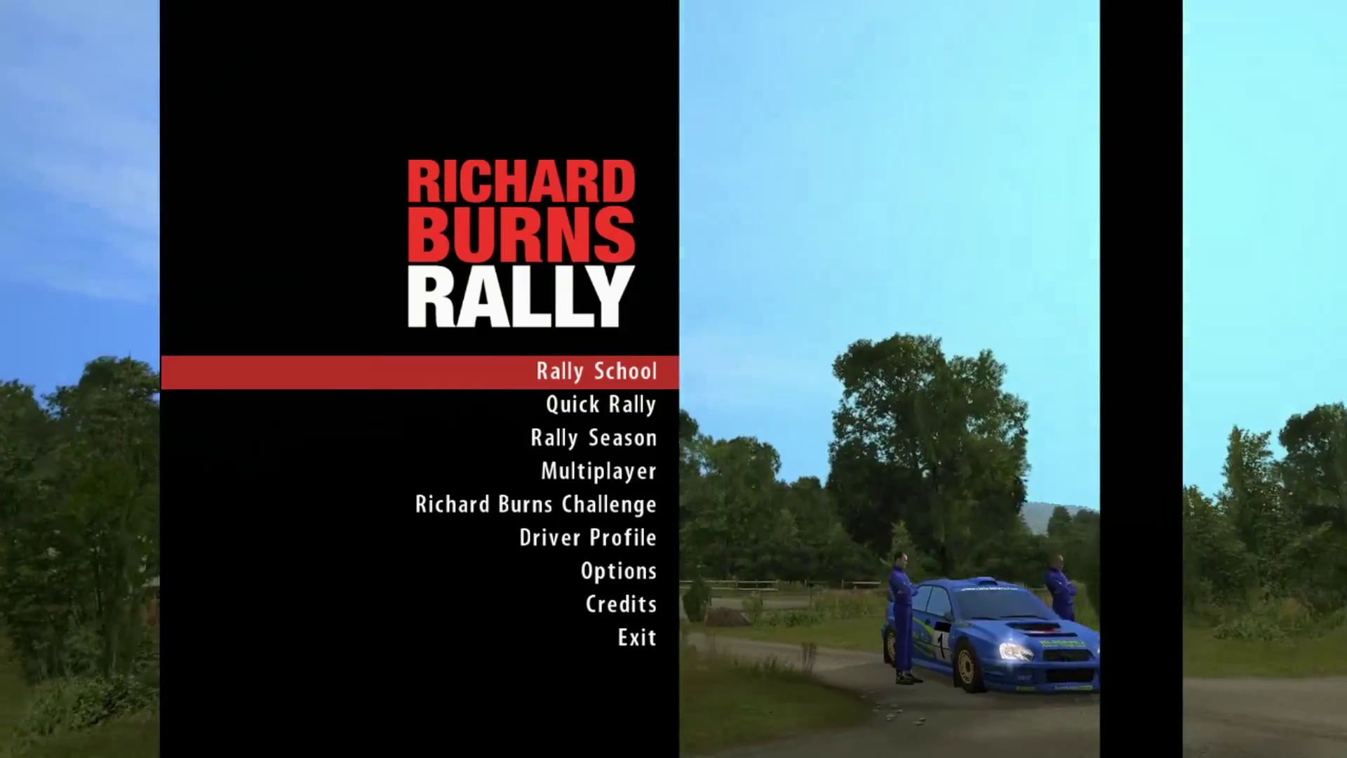
# Step: Set up a Rally Season at Professional skill level with Realistic damage
pyautogui.press('Down')
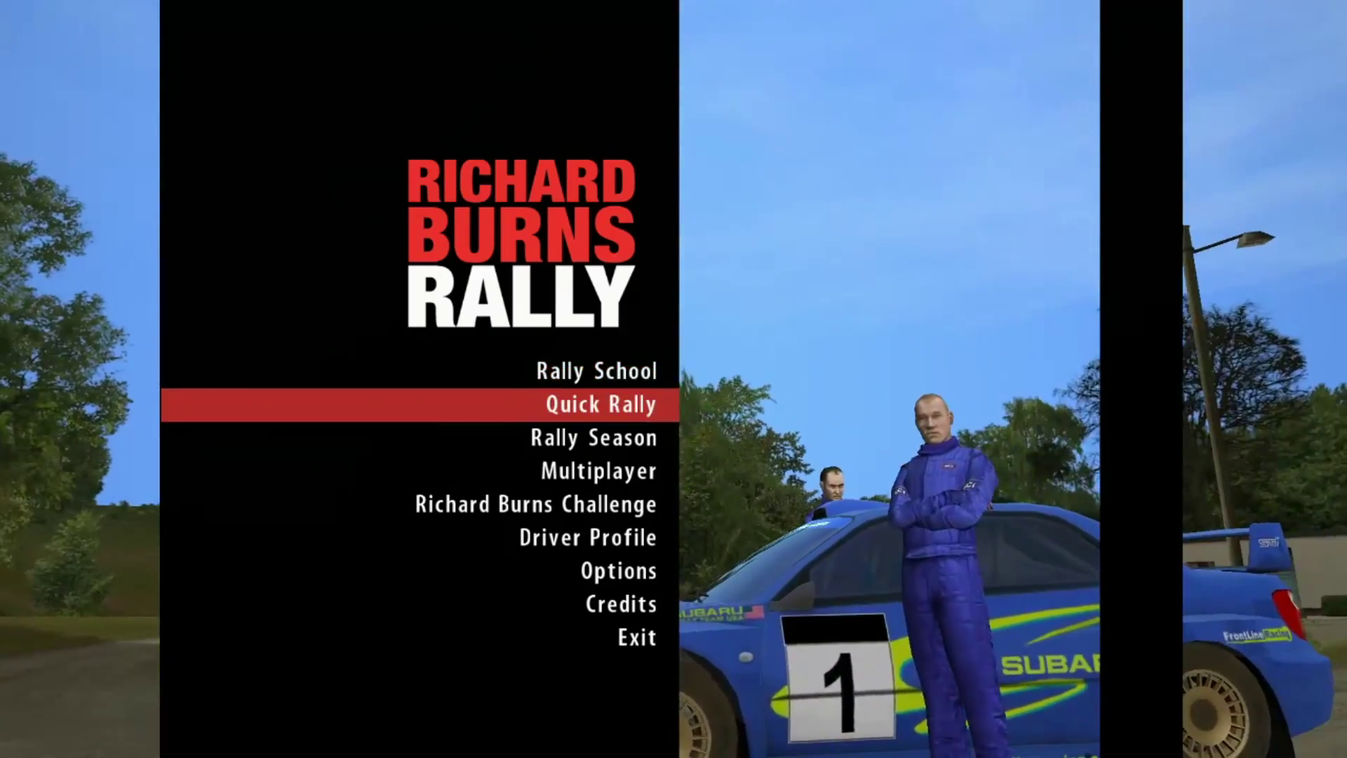
pyautogui.press('Up')
pyautogui.press('Down')
pyautogui.press('Down')
pyautogui.press('Down')
pyautogui.press('Up')
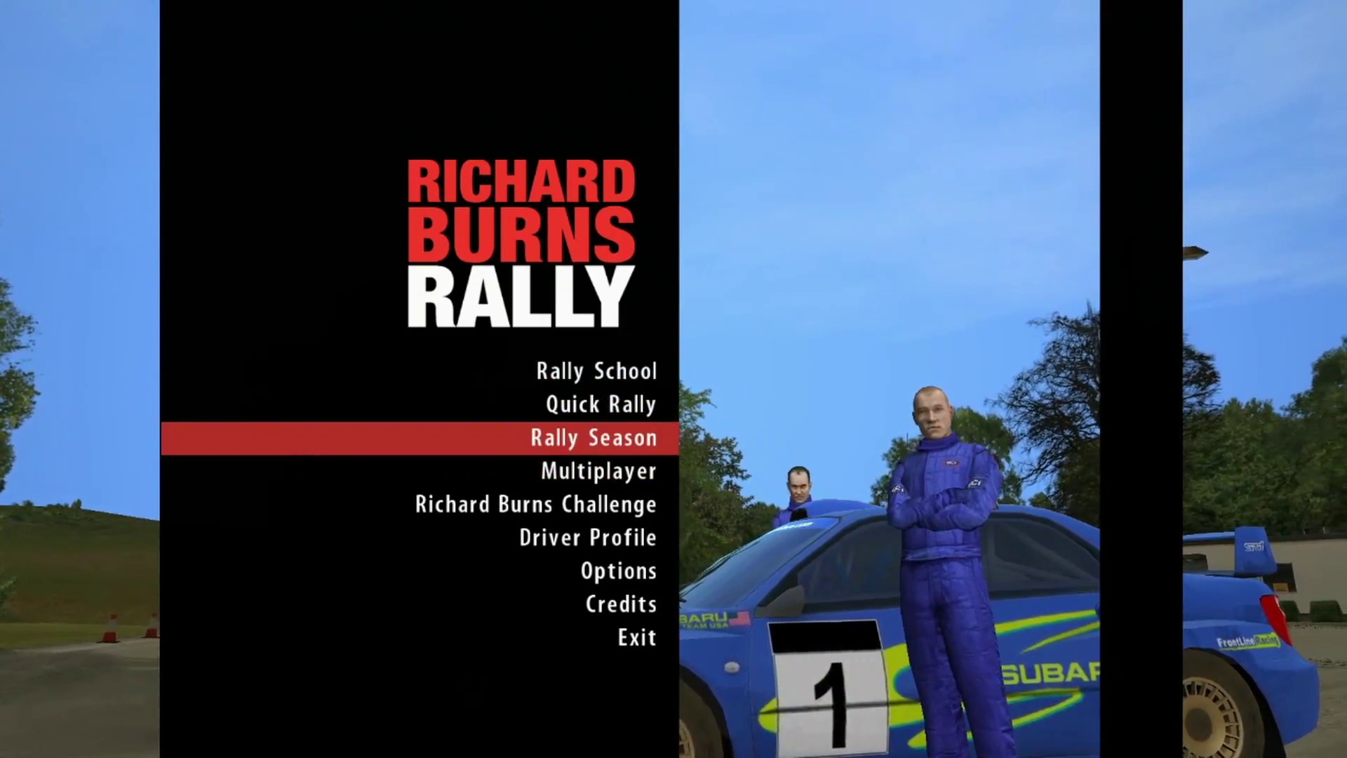
pyautogui.press('Return')
pyautogui.press('Down')
pyautogui.press('Up')
pyautogui.press('Up')
pyautogui.press('Down')
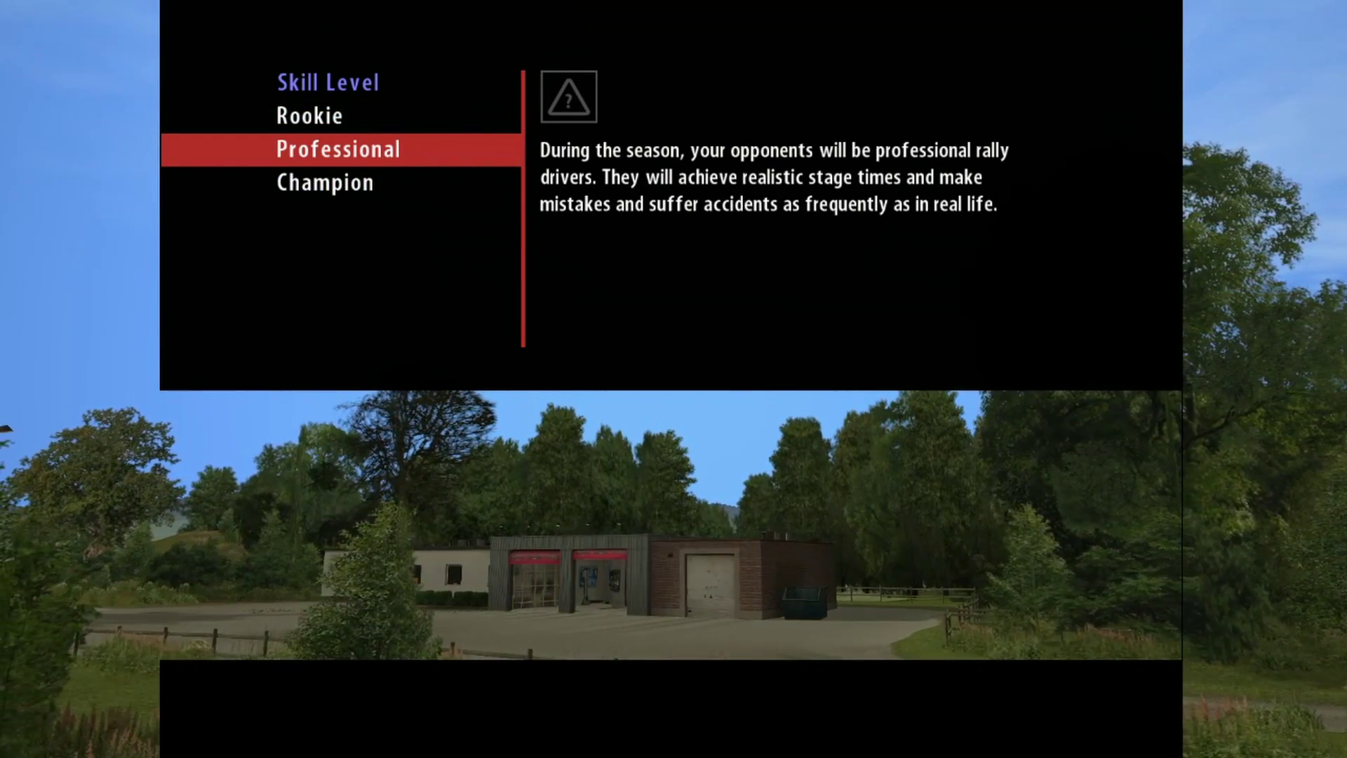
pyautogui.press('Return')
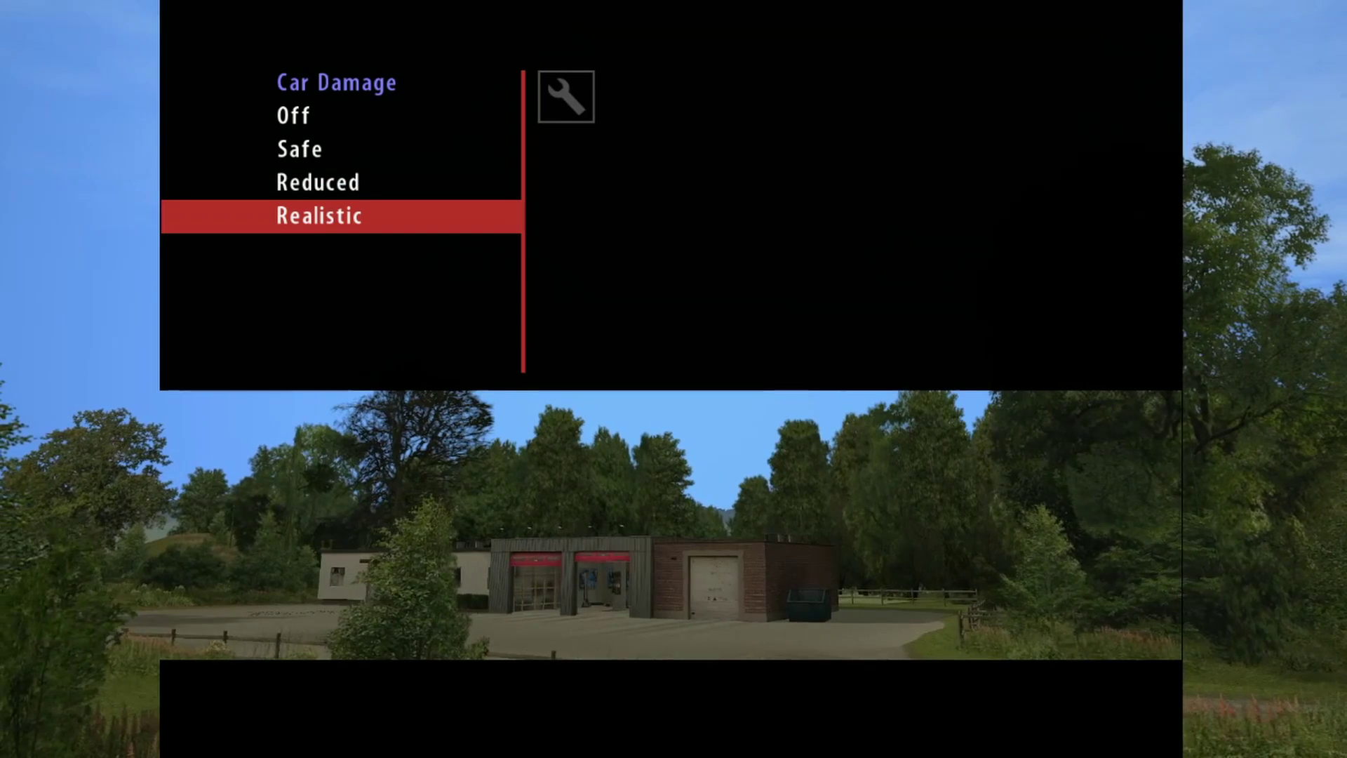
pyautogui.press('Return')
# Step: Accept PPA Racing's Subaru Impreza 2000 with a manual gearbox and start the season
pyautogui.press('Down')
pyautogui.press('Down')
pyautogui.press('Down')
pyautogui.press('Down')
pyautogui.press('Down')
pyautogui.press('Down')
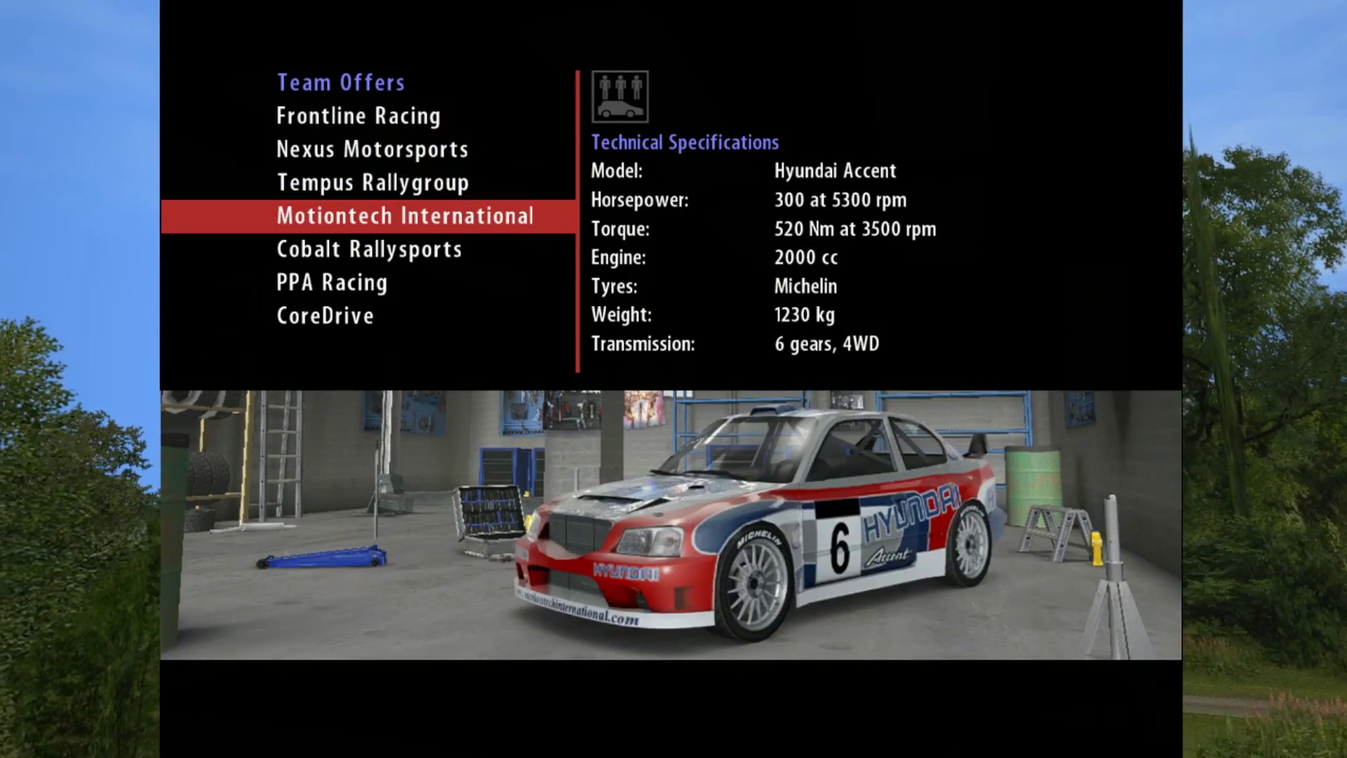
pyautogui.press('Up')
pyautogui.press('Up')
pyautogui.press('Up')
pyautogui.press('Up')
pyautogui.press('Up')
pyautogui.press('Up')
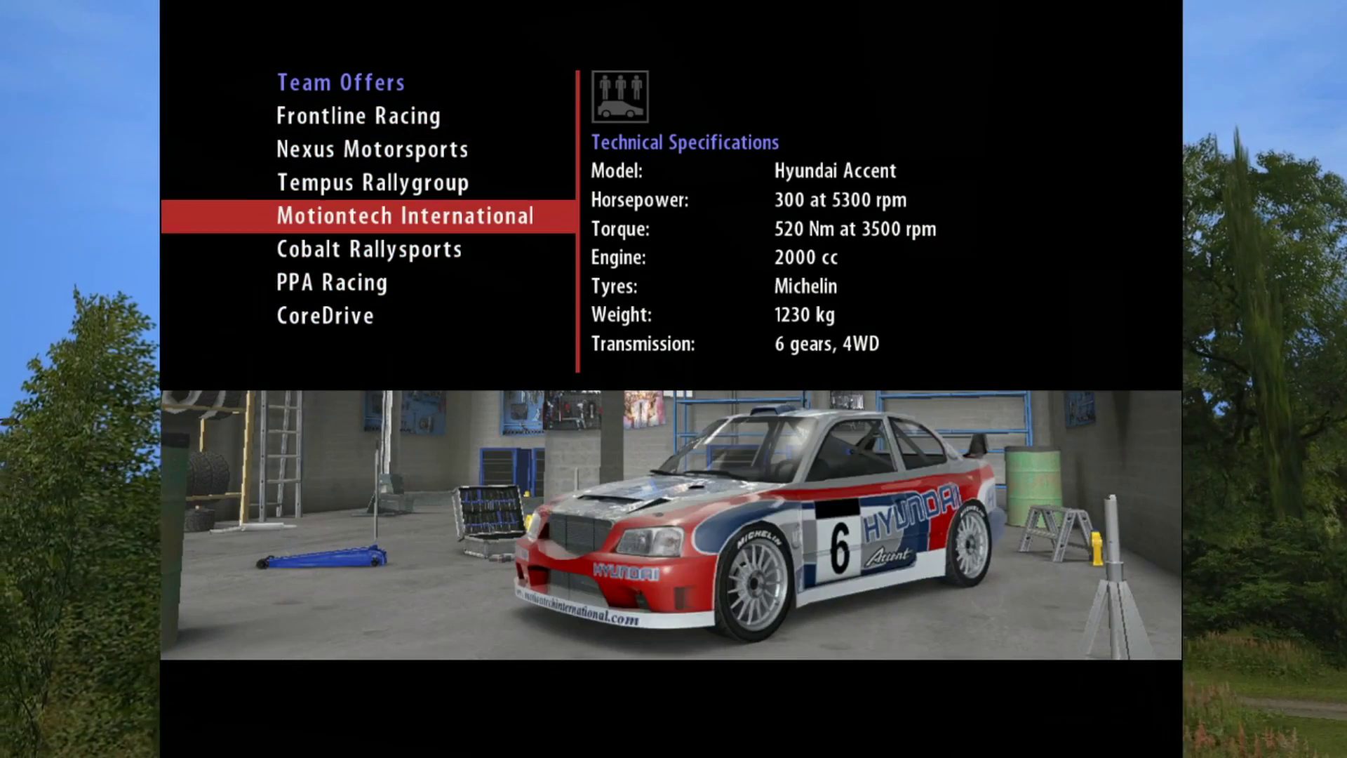
pyautogui.press('Up')
pyautogui.press('Up')
pyautogui.press('Up')
pyautogui.press('Up')
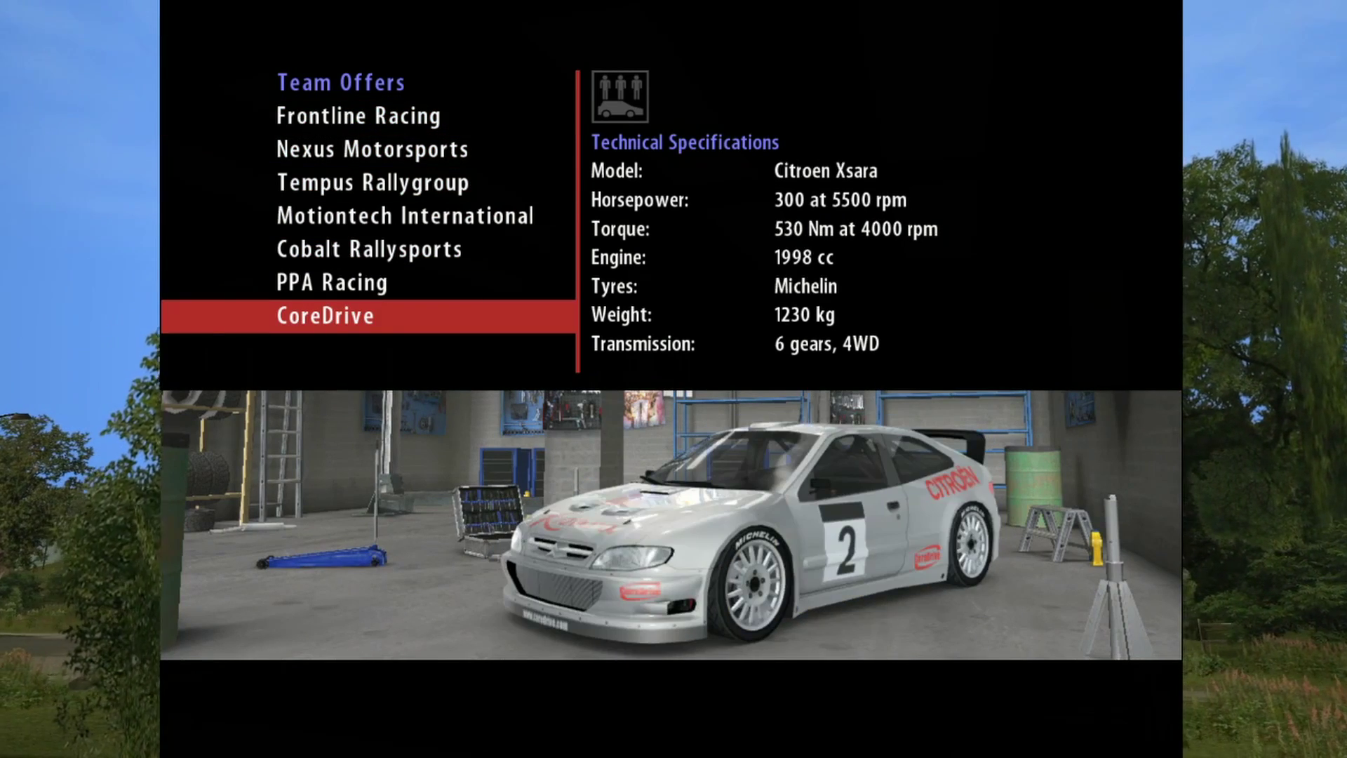
pyautogui.press('Up')
pyautogui.press('Up')
pyautogui.press('Up')
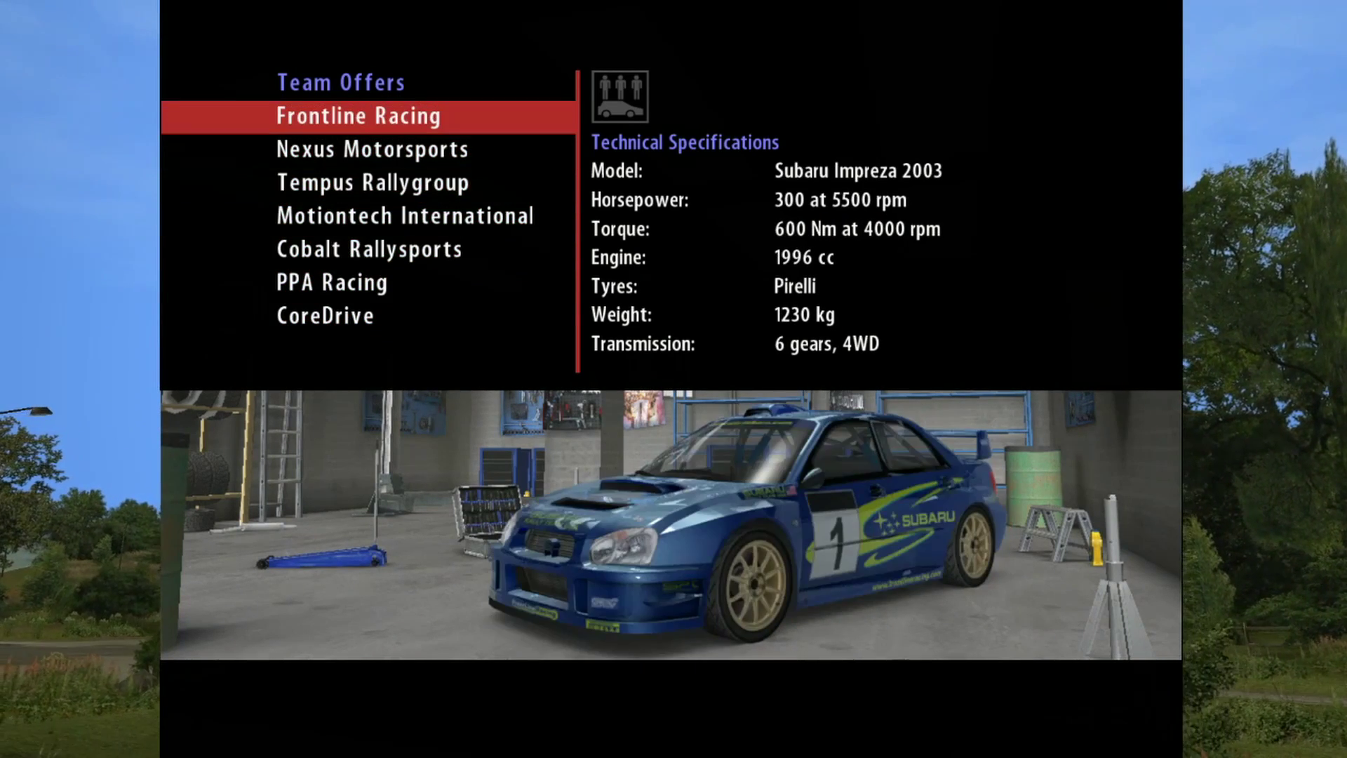
pyautogui.press('Up')
pyautogui.press('Up')
pyautogui.press('Up')
pyautogui.press('Up')
pyautogui.press('Up')
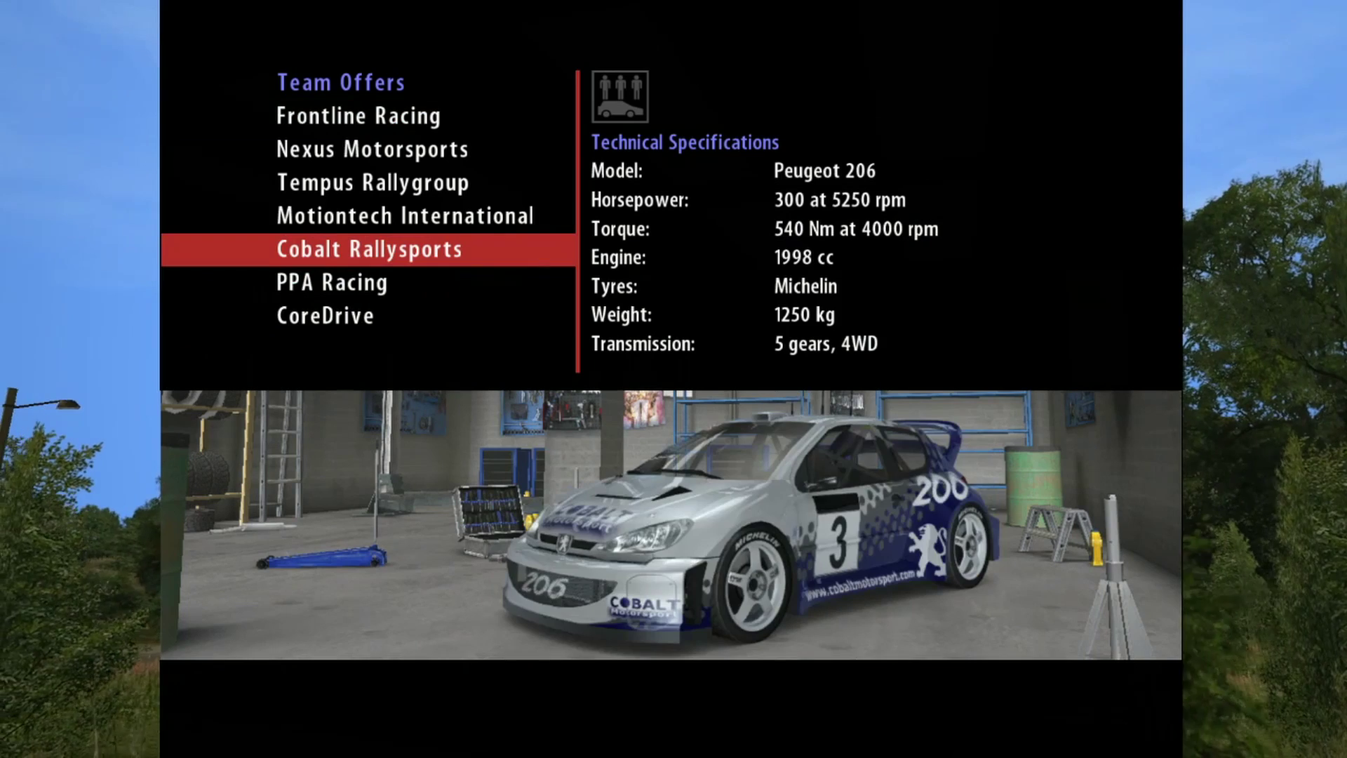
pyautogui.press('Up')
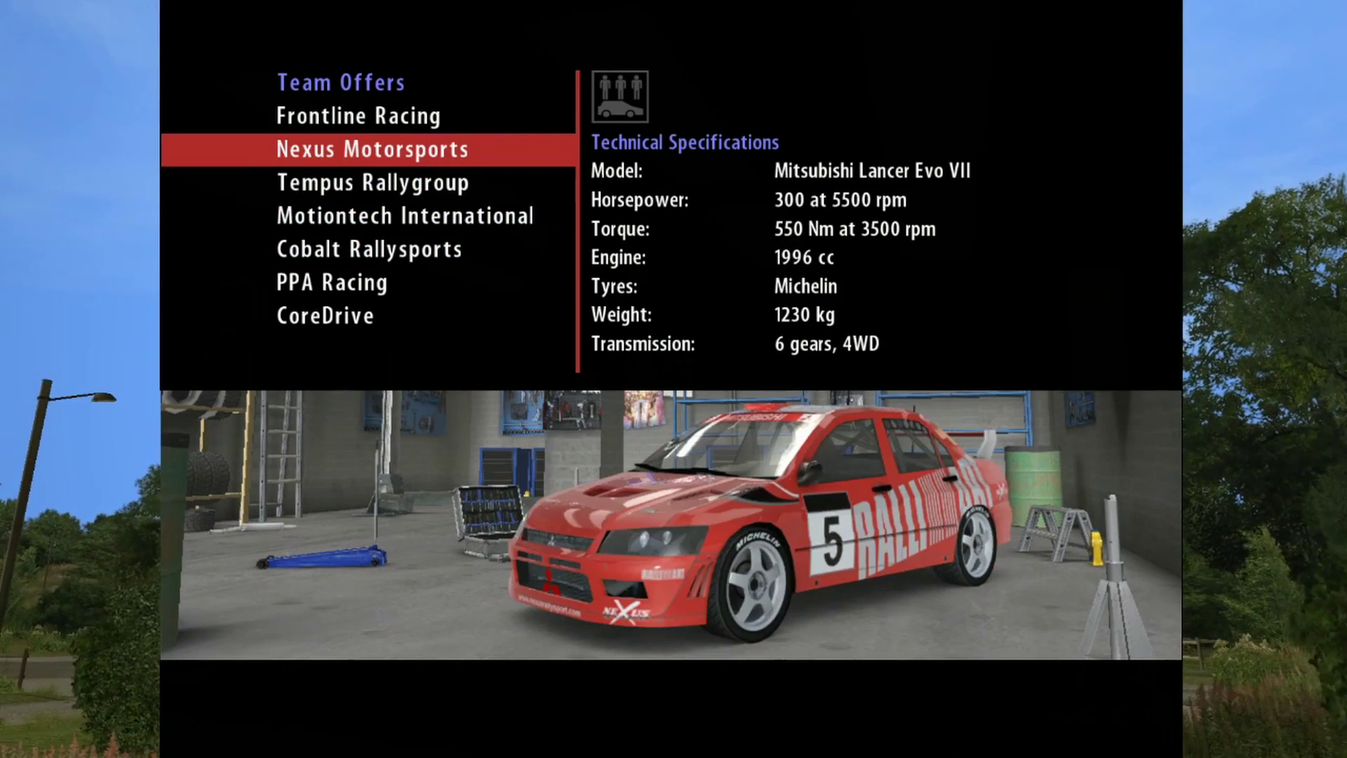
pyautogui.press('Up')
pyautogui.press('Up')
pyautogui.press('Up')
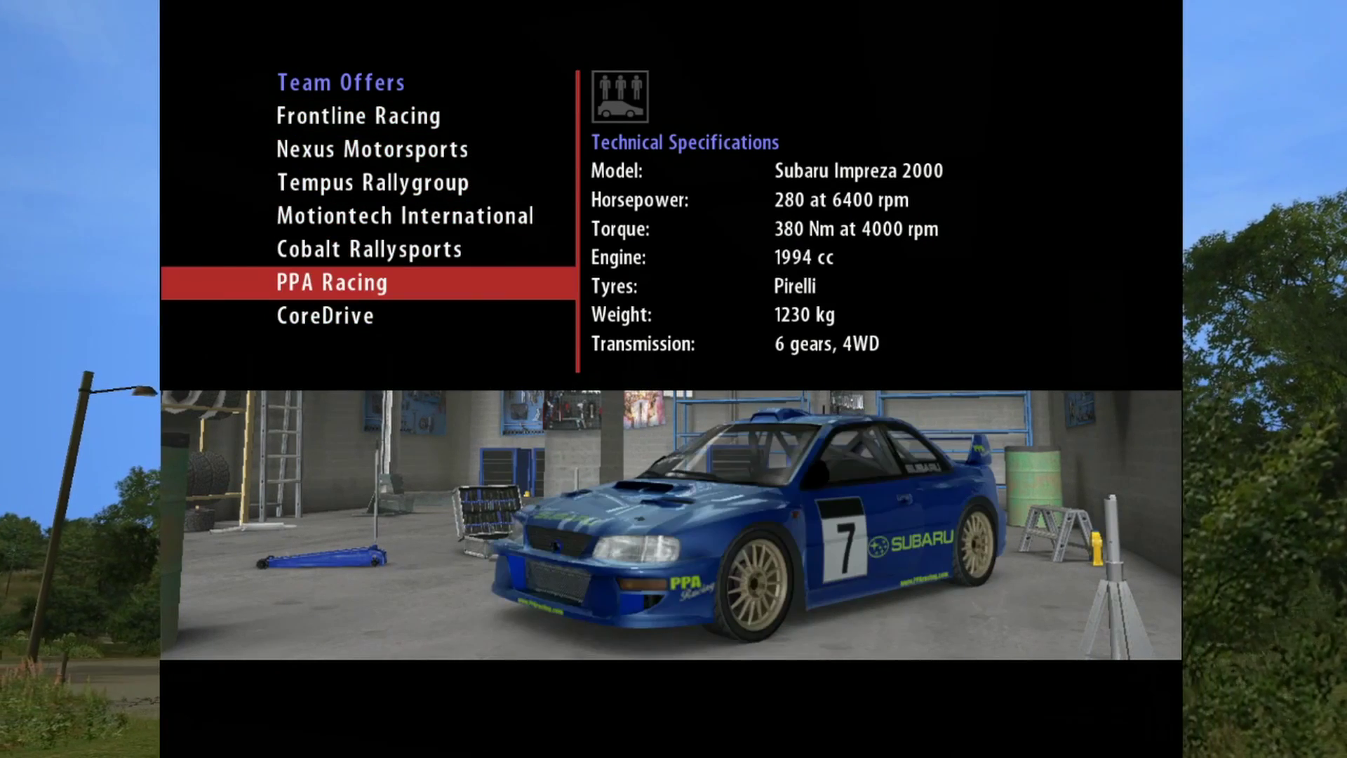
pyautogui.press('Return')
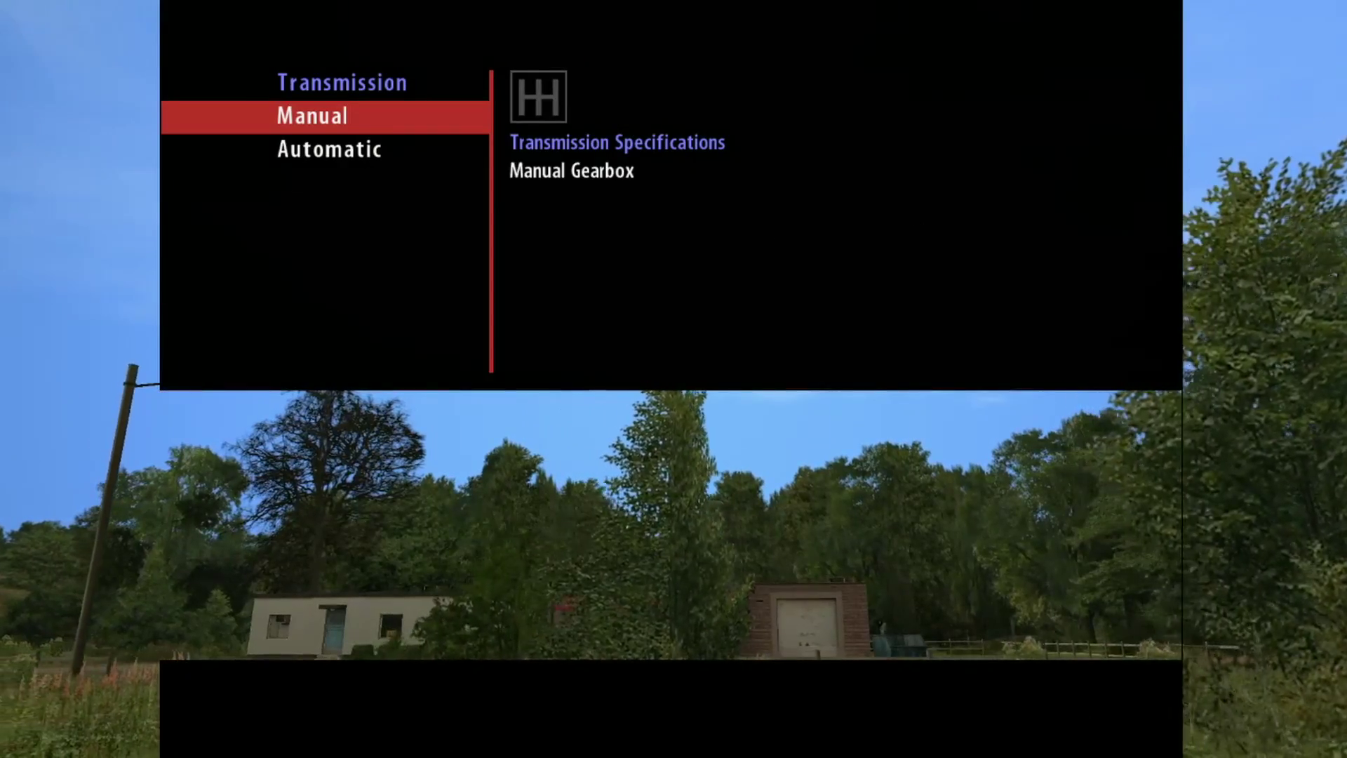
pyautogui.press('Return')
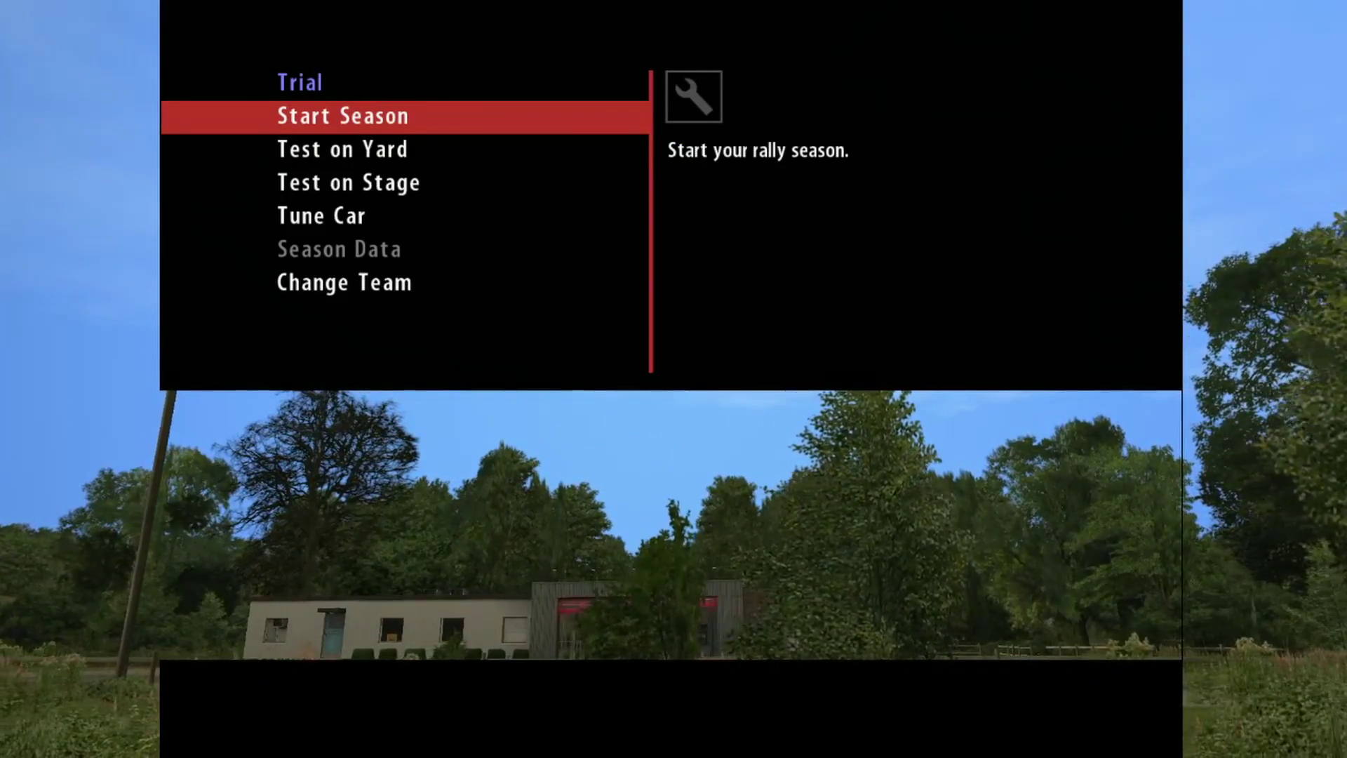
pyautogui.press('Return')
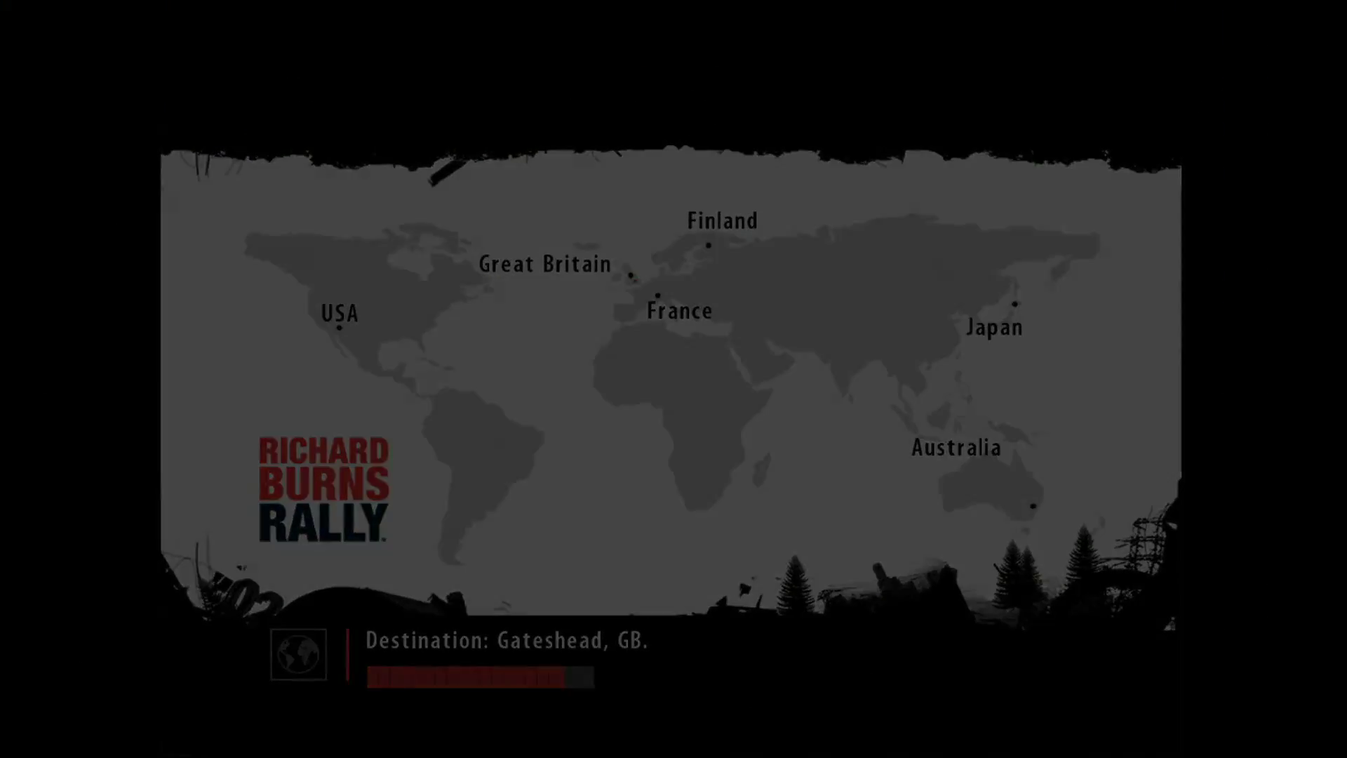
# Step: Get past the Gateshead welcome screen and view the Rally Of Gateshead schedule
pyautogui.press('Return')
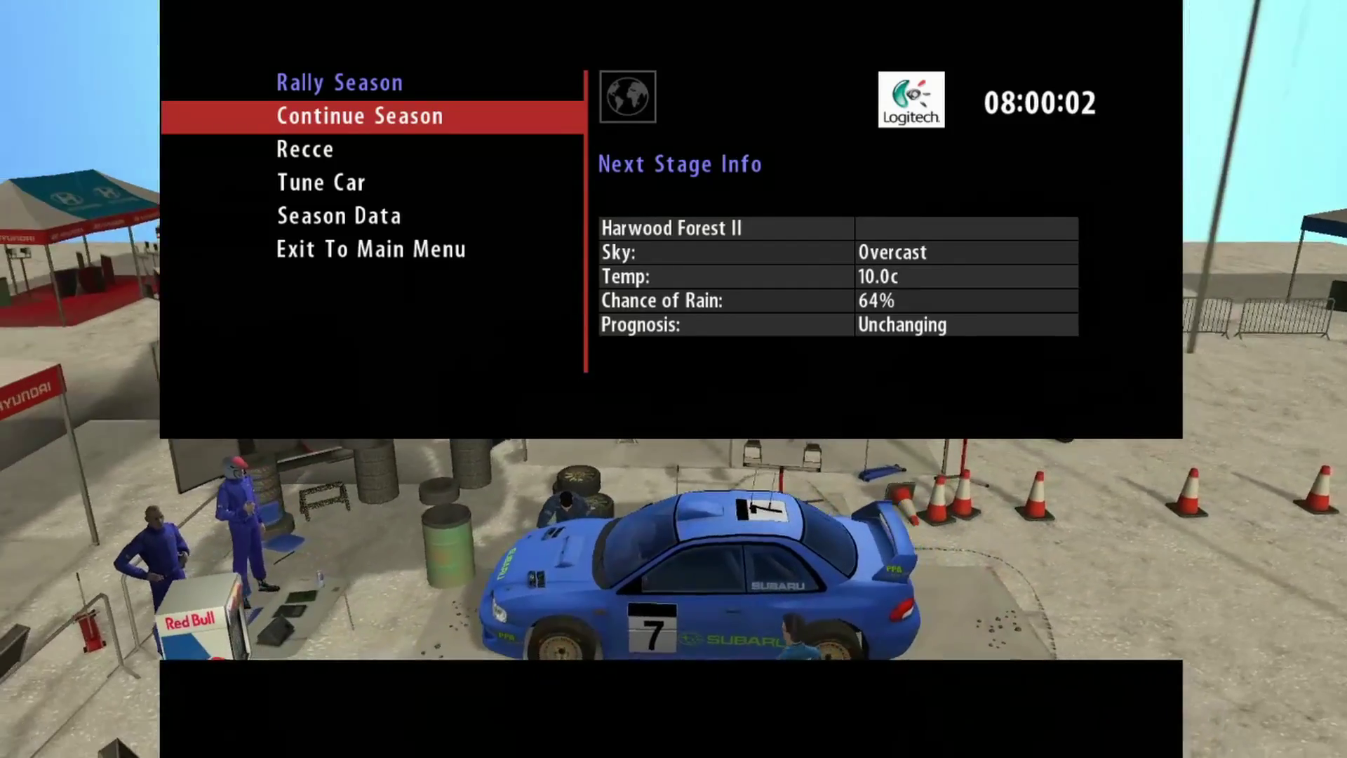
pyautogui.press('Down')
pyautogui.press('Up')
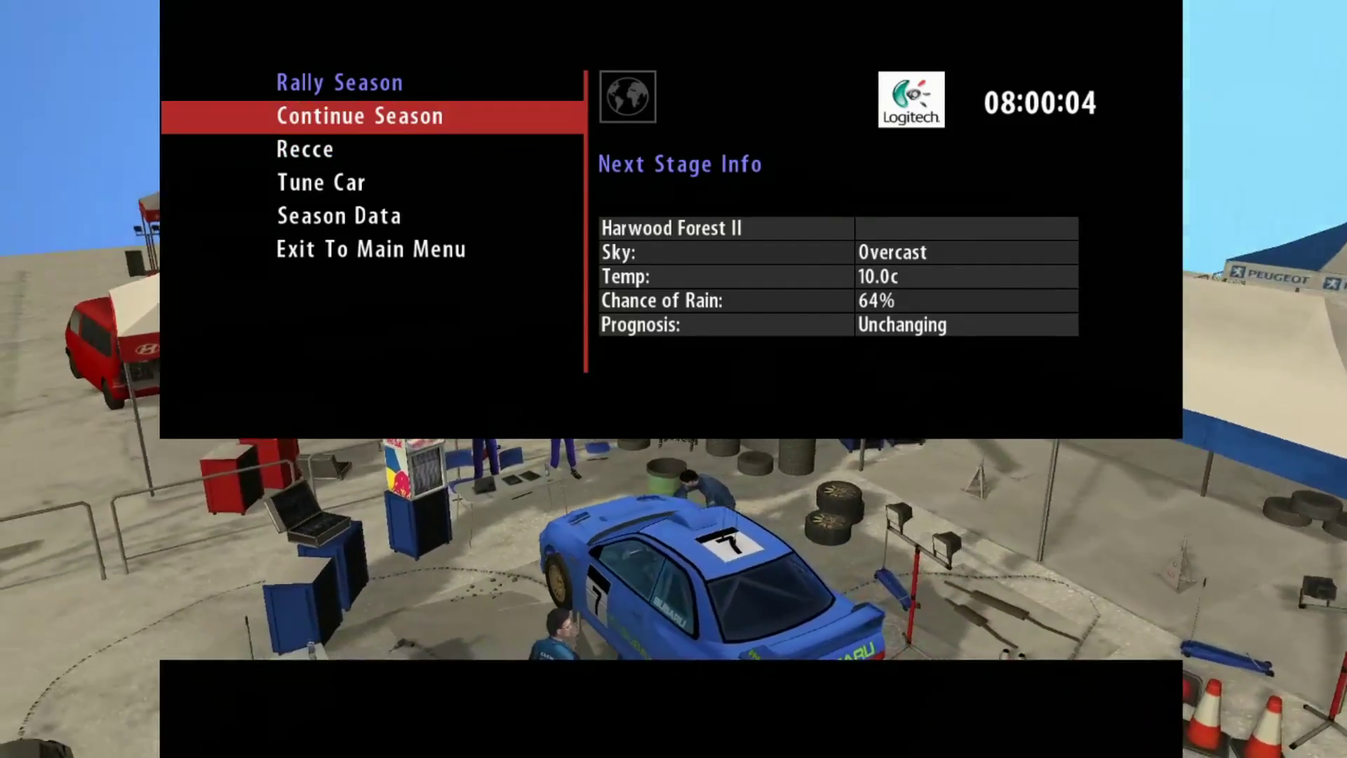
pyautogui.press('Down')
# Step: Inspect the Tune Car differential maps and gear ratio chart without changing anything
pyautogui.press('Down')
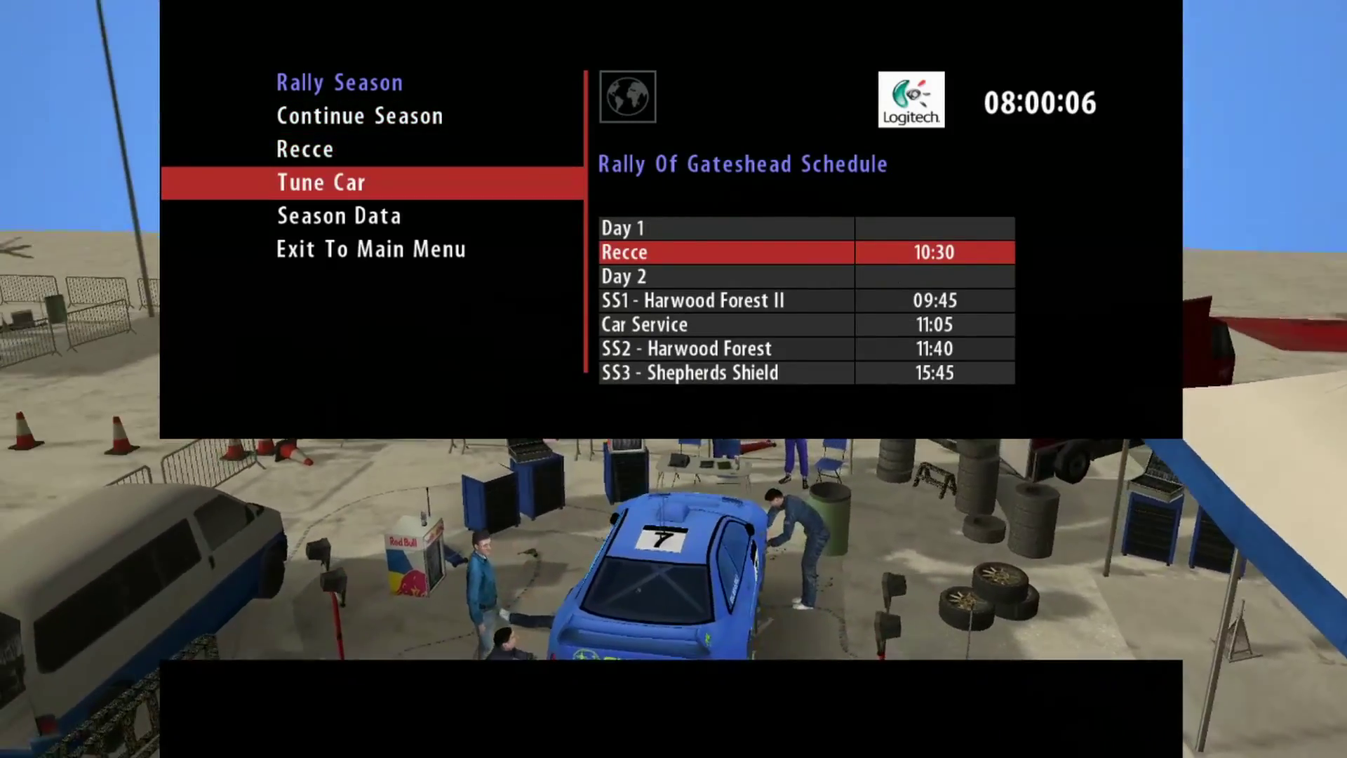
pyautogui.press('Return')
pyautogui.press('Down')
pyautogui.press('Down')
pyautogui.press('Up')
pyautogui.press('Up')
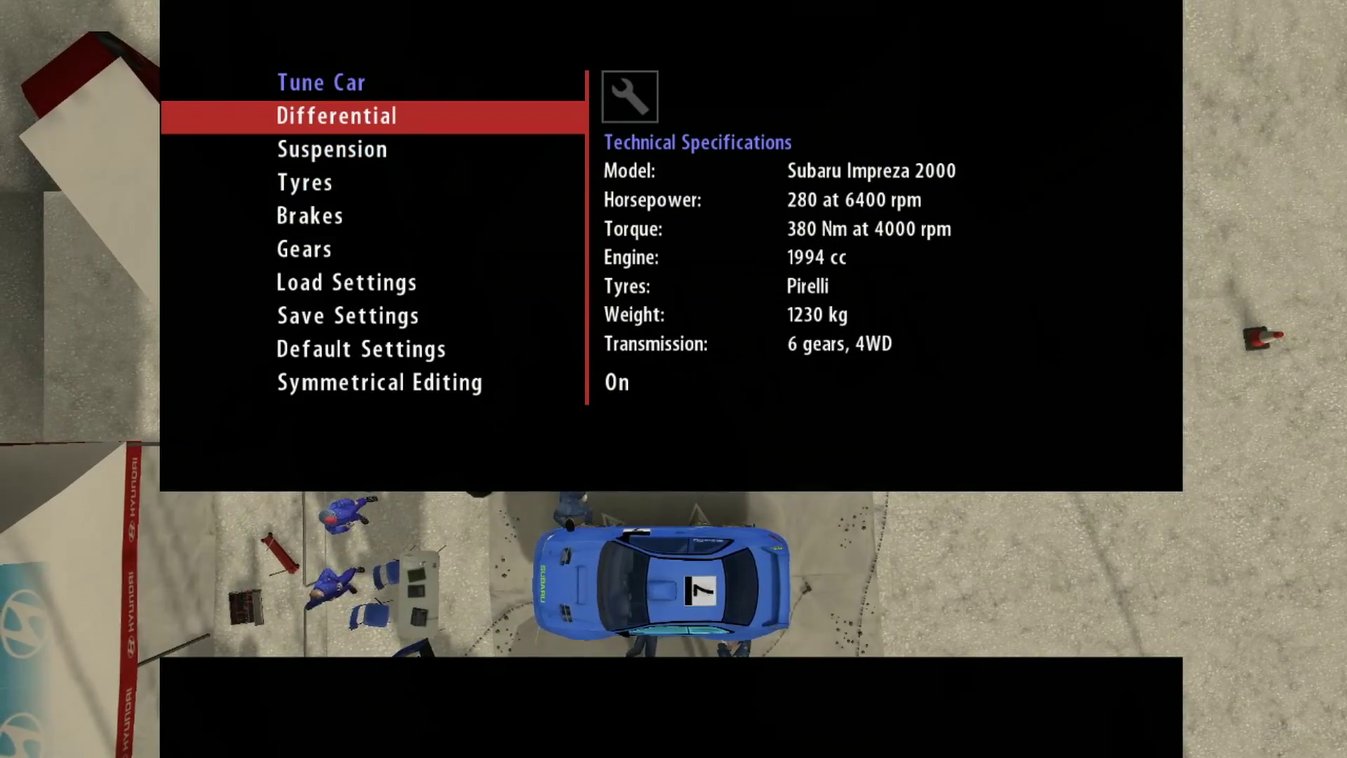
pyautogui.press('Return')
pyautogui.press('Return')
pyautogui.press('Return')
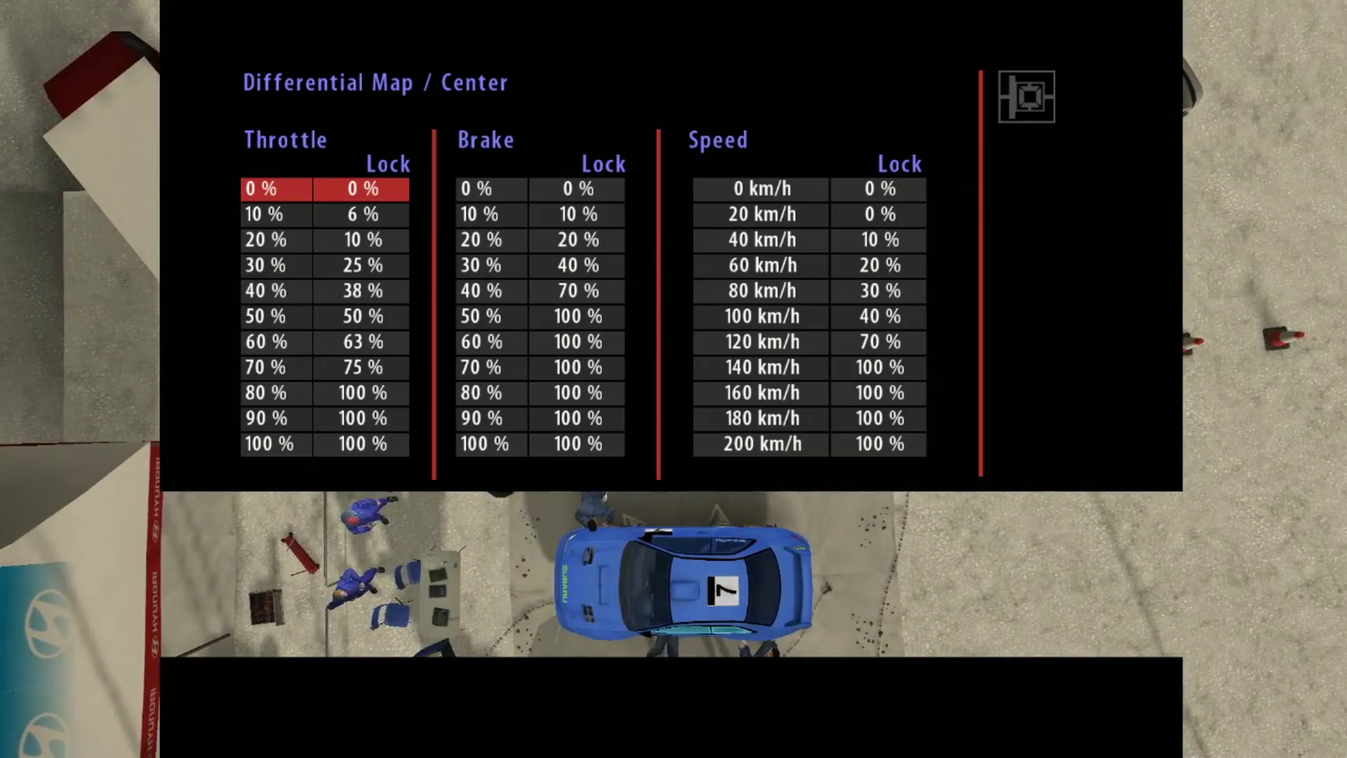
pyautogui.press('Escape')
pyautogui.press('Down')
pyautogui.press('Down')
pyautogui.press('Return')
pyautogui.press('Escape')
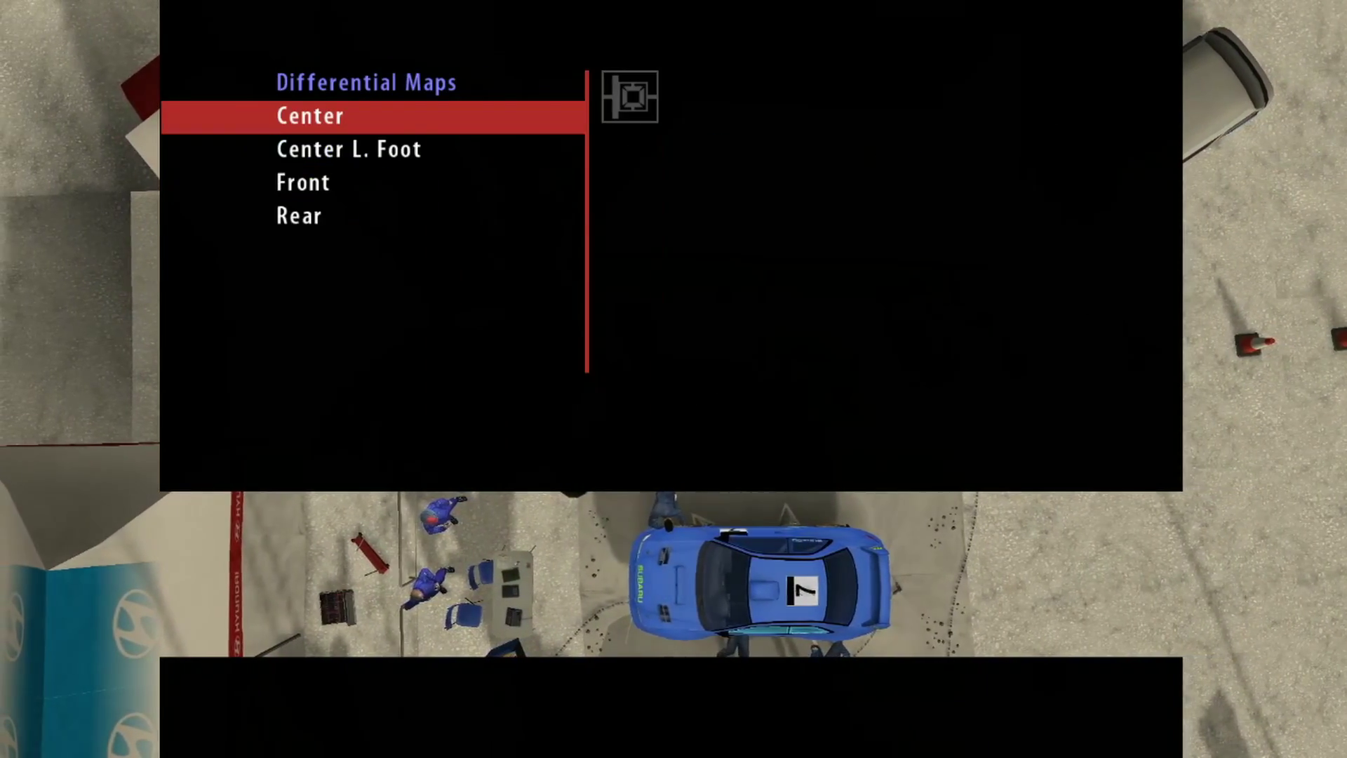
pyautogui.press('Escape')
pyautogui.press('Escape')
pyautogui.press('Down')
pyautogui.press('Down')
pyautogui.press('Down')
pyautogui.press('Down')
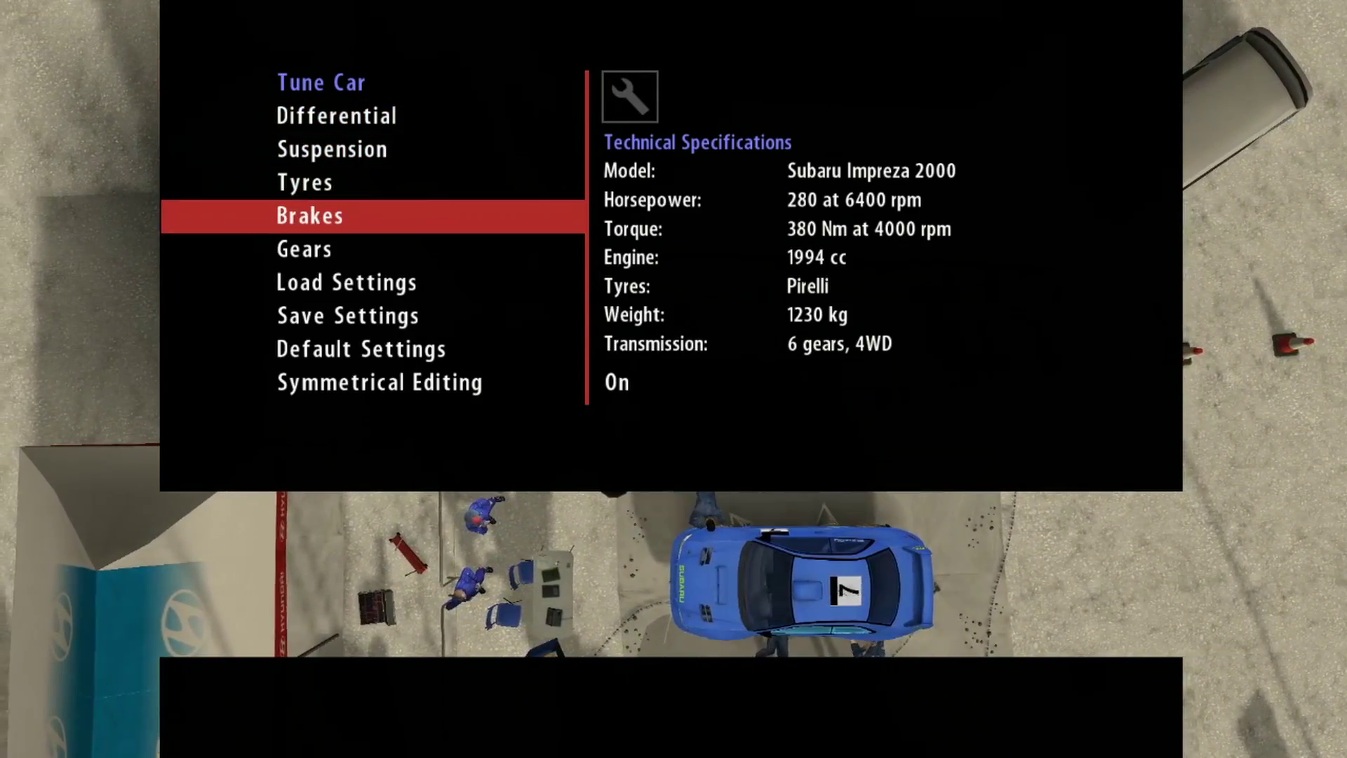
pyautogui.press('Return')
pyautogui.press('Escape')
pyautogui.press('Escape')
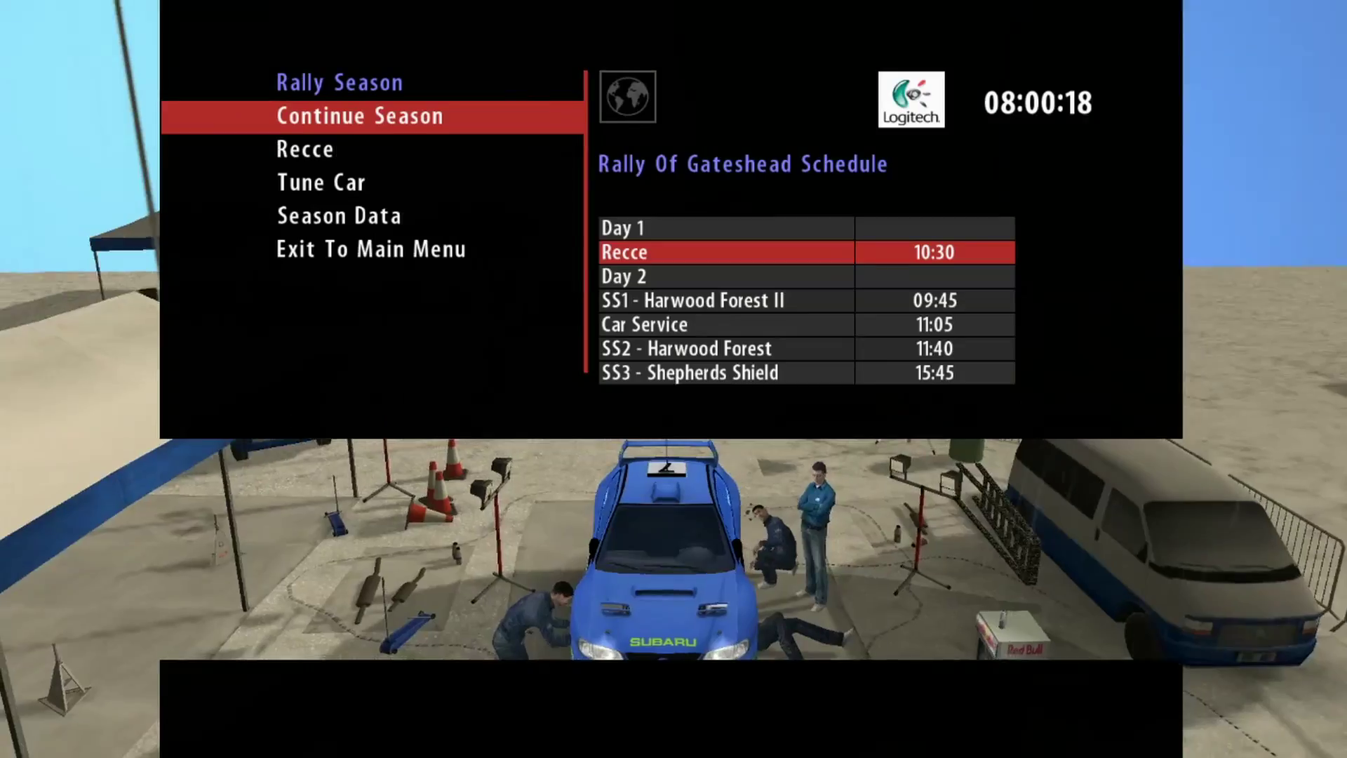
# Step: Continue the season, forfeit the recce, and take the Default Gravel setup with Wet Gravel tyres
pyautogui.press('Down')
pyautogui.press('Down')
pyautogui.press('Up')
pyautogui.press('Up')
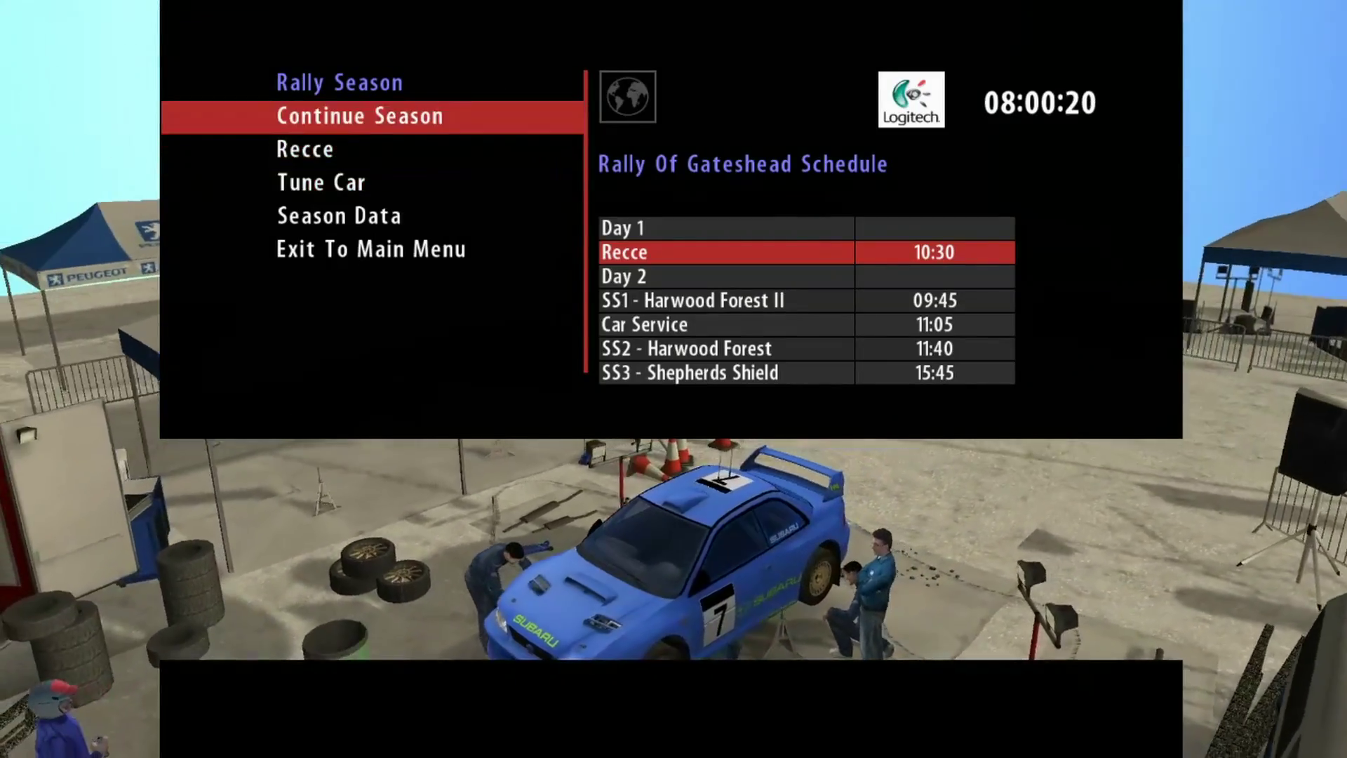
pyautogui.press('Return')
pyautogui.press('Up')
pyautogui.press('Return')
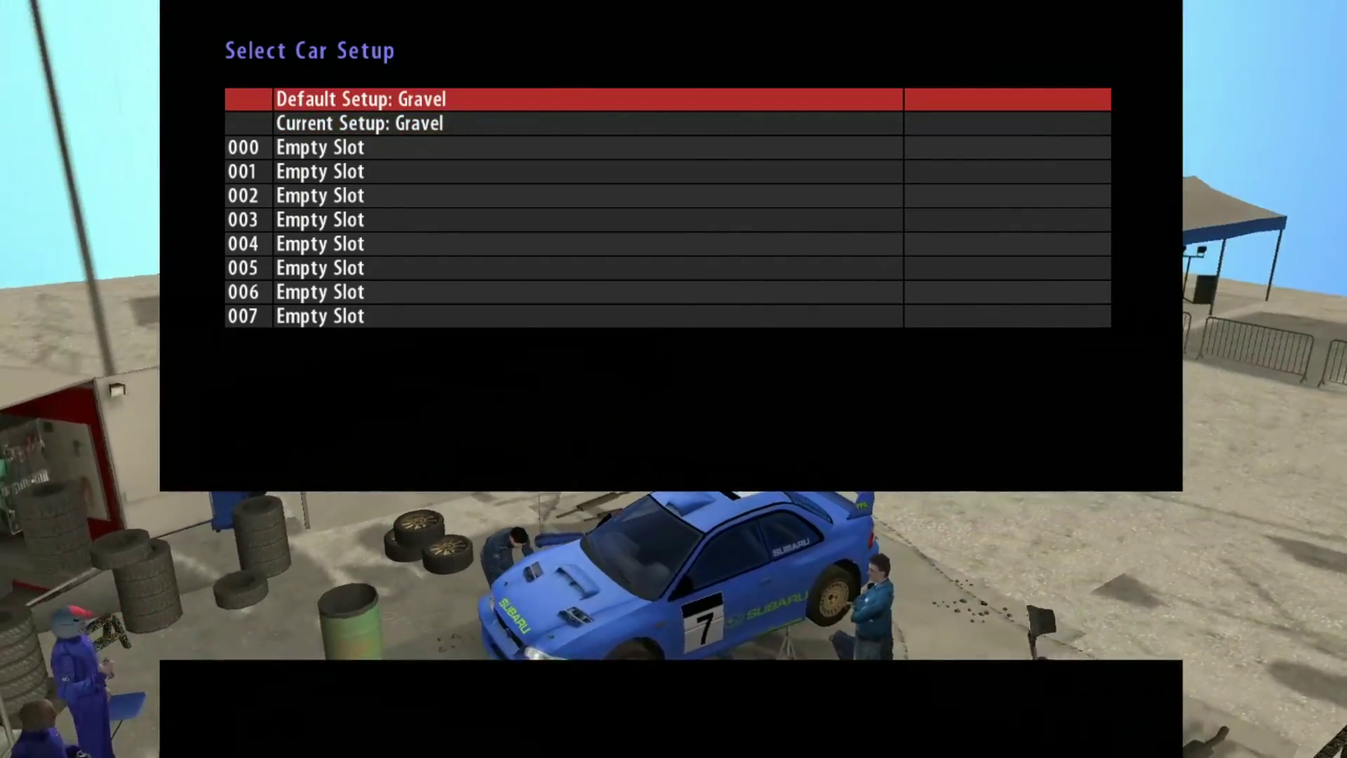
pyautogui.press('Return')
pyautogui.press('Down')
pyautogui.press('Down')
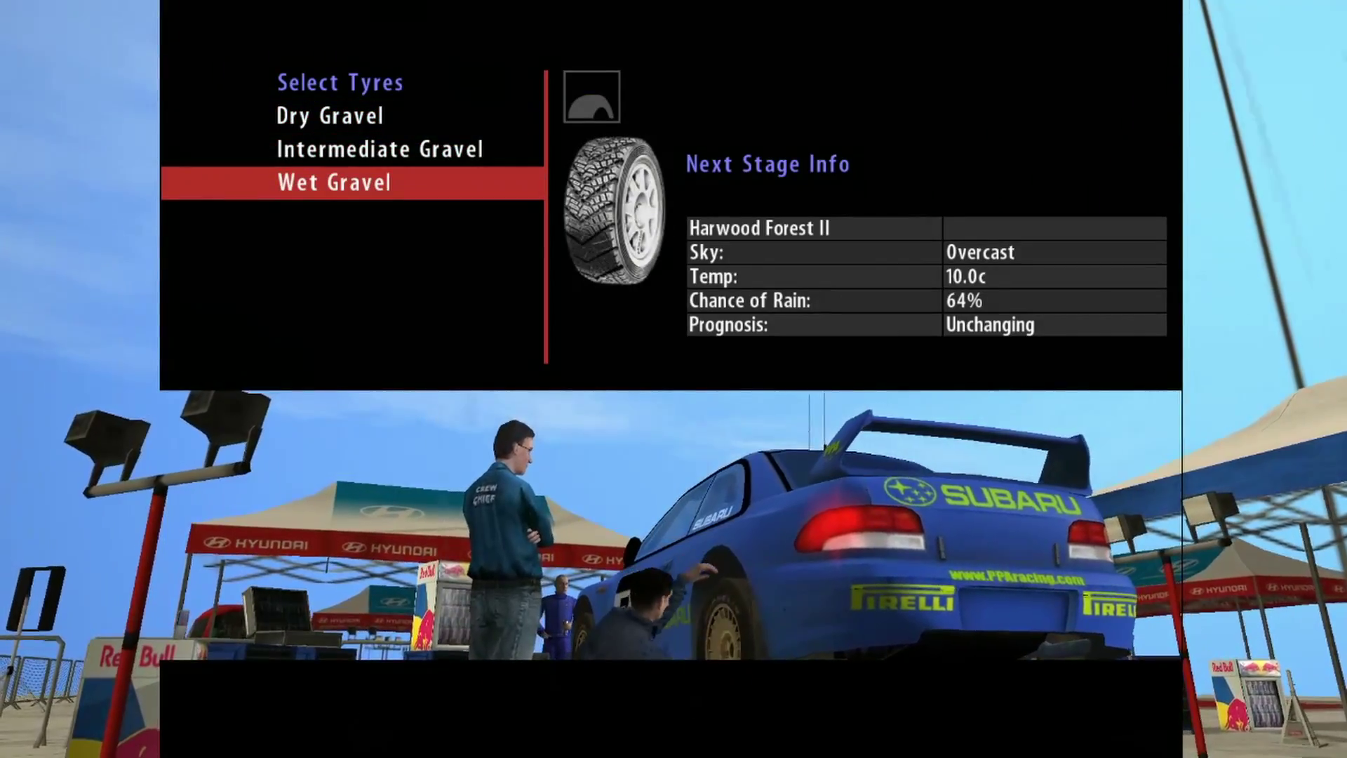
pyautogui.press('Up')
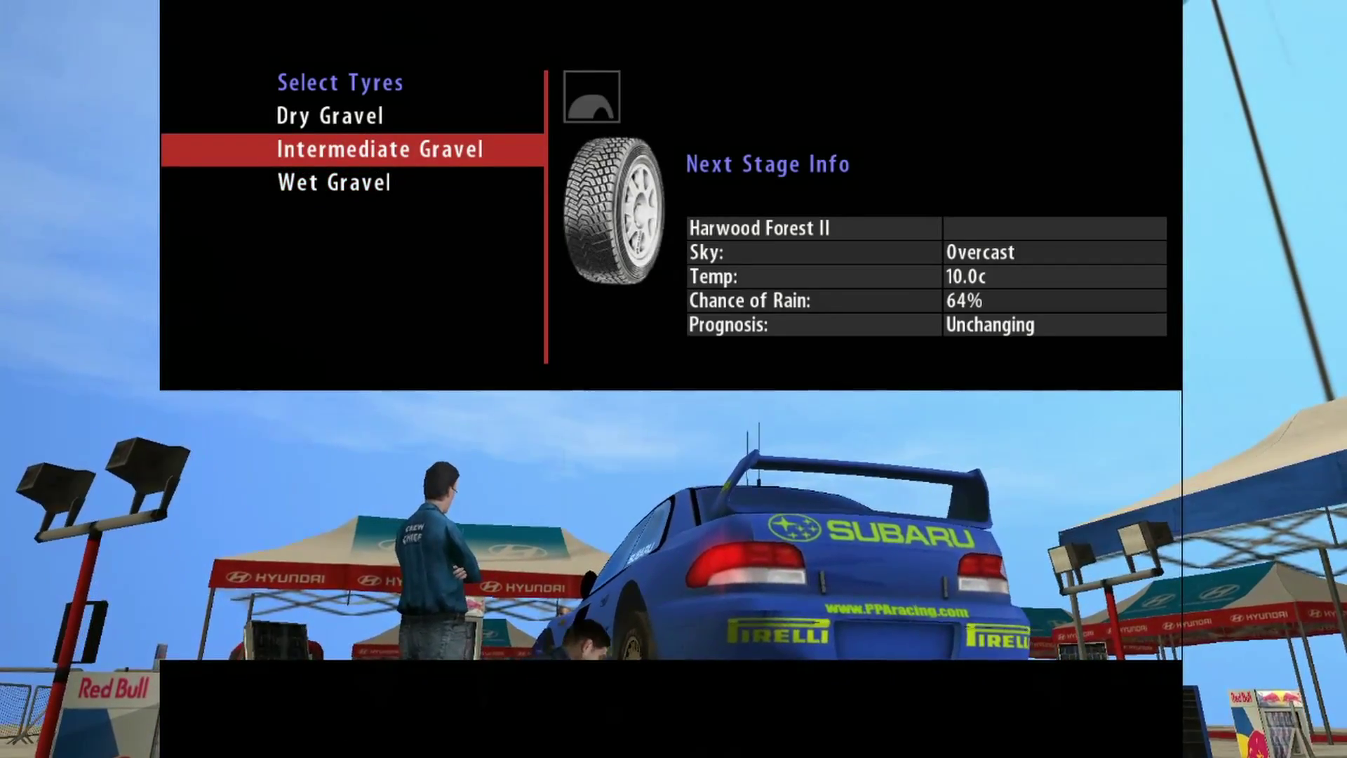
pyautogui.press('Down')
pyautogui.press('Return')
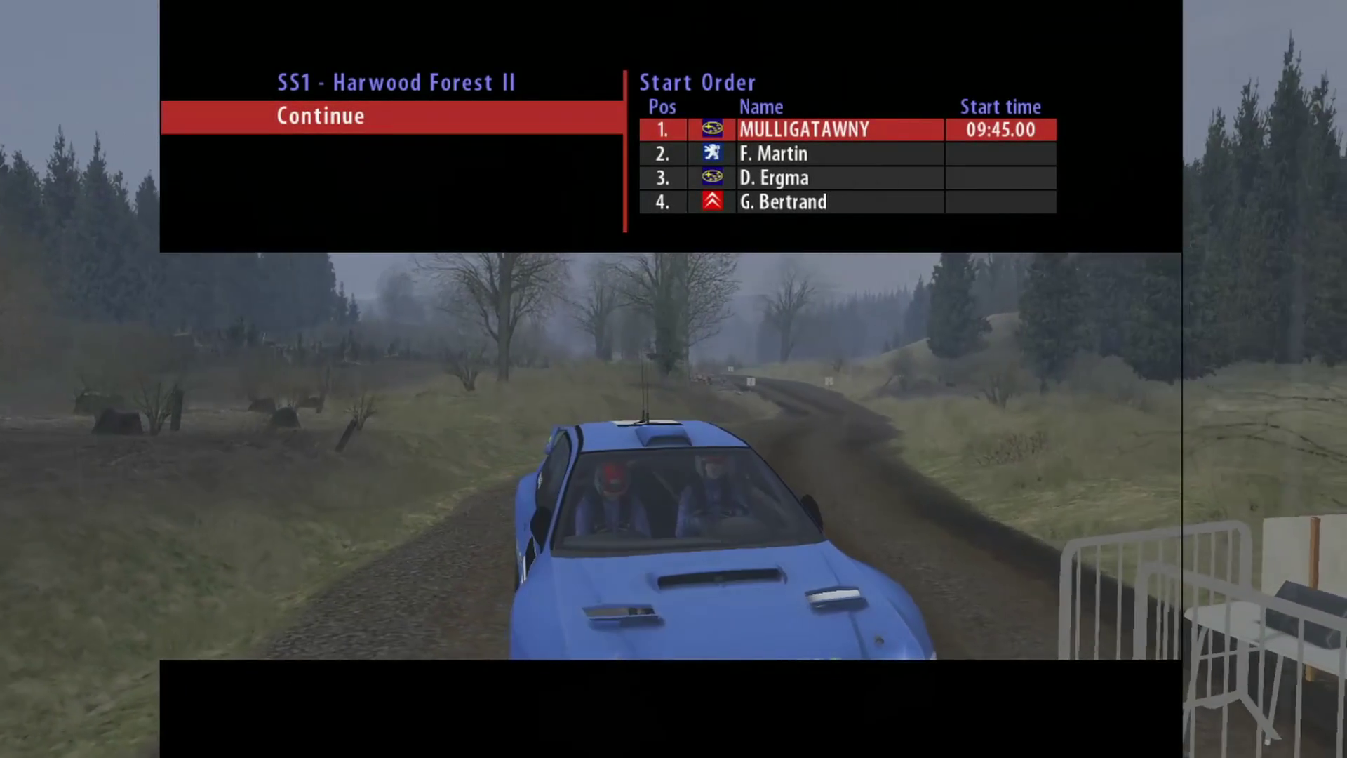
# Step: Start SS1 Harwood Forest II from the start order screen and drive it
pyautogui.press('Return')
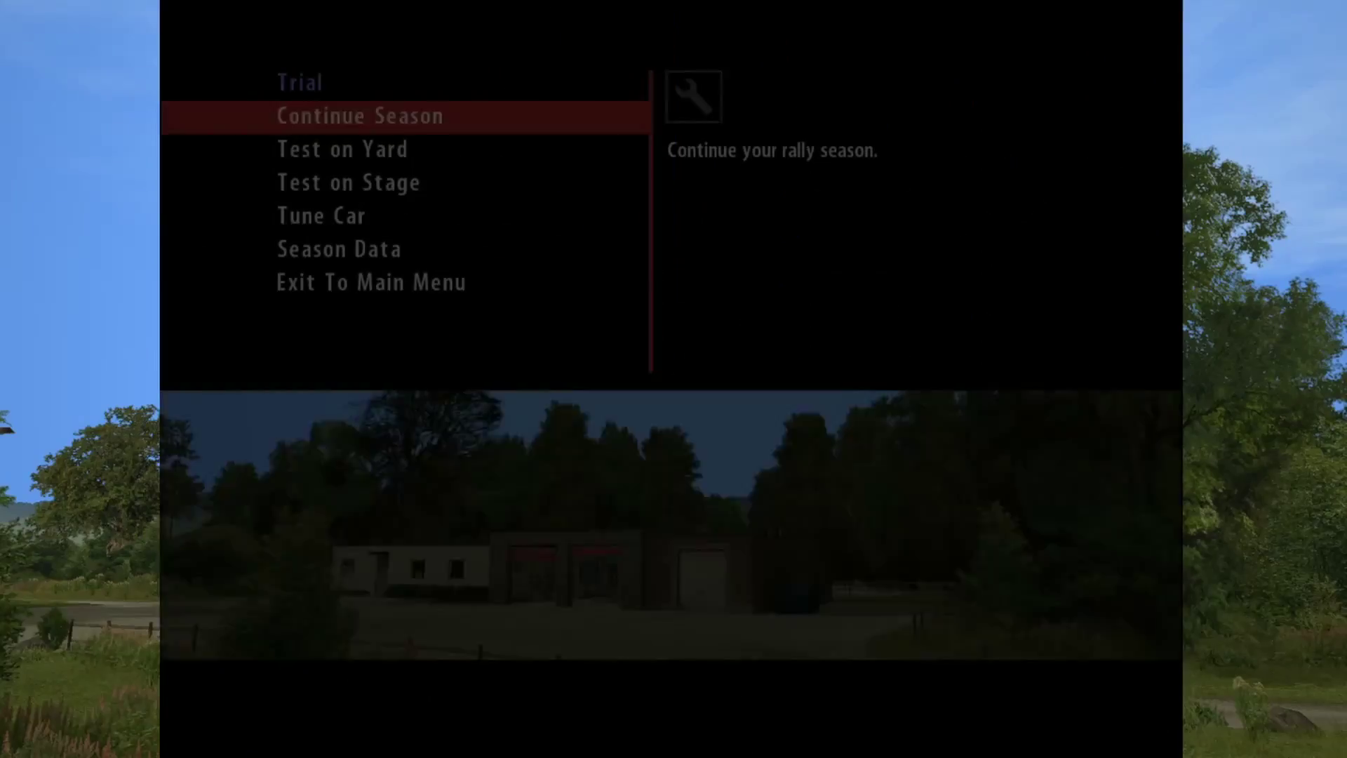
# Step: Exit the season to the main menu and confirm
pyautogui.press('Down')
pyautogui.press('Down')
pyautogui.press('Down')
pyautogui.press('Down')
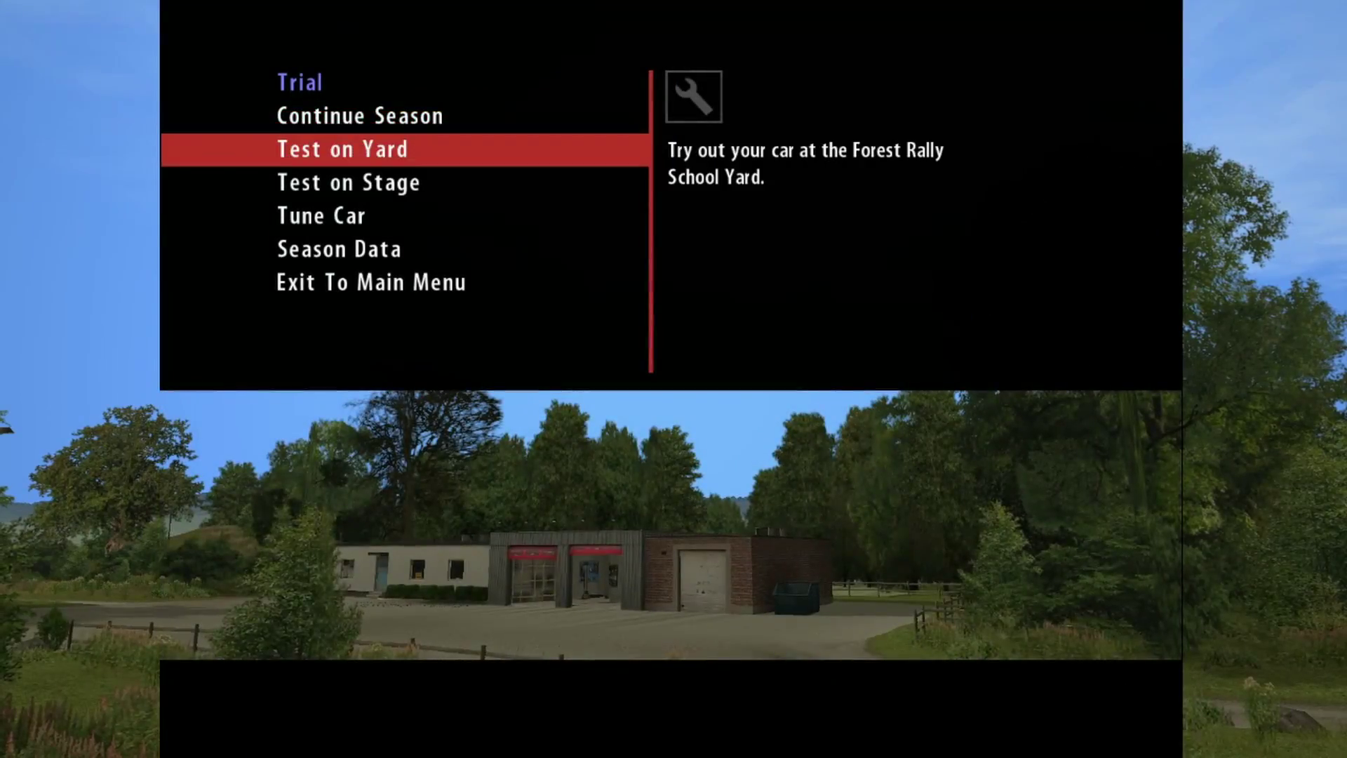
pyautogui.press('Down')
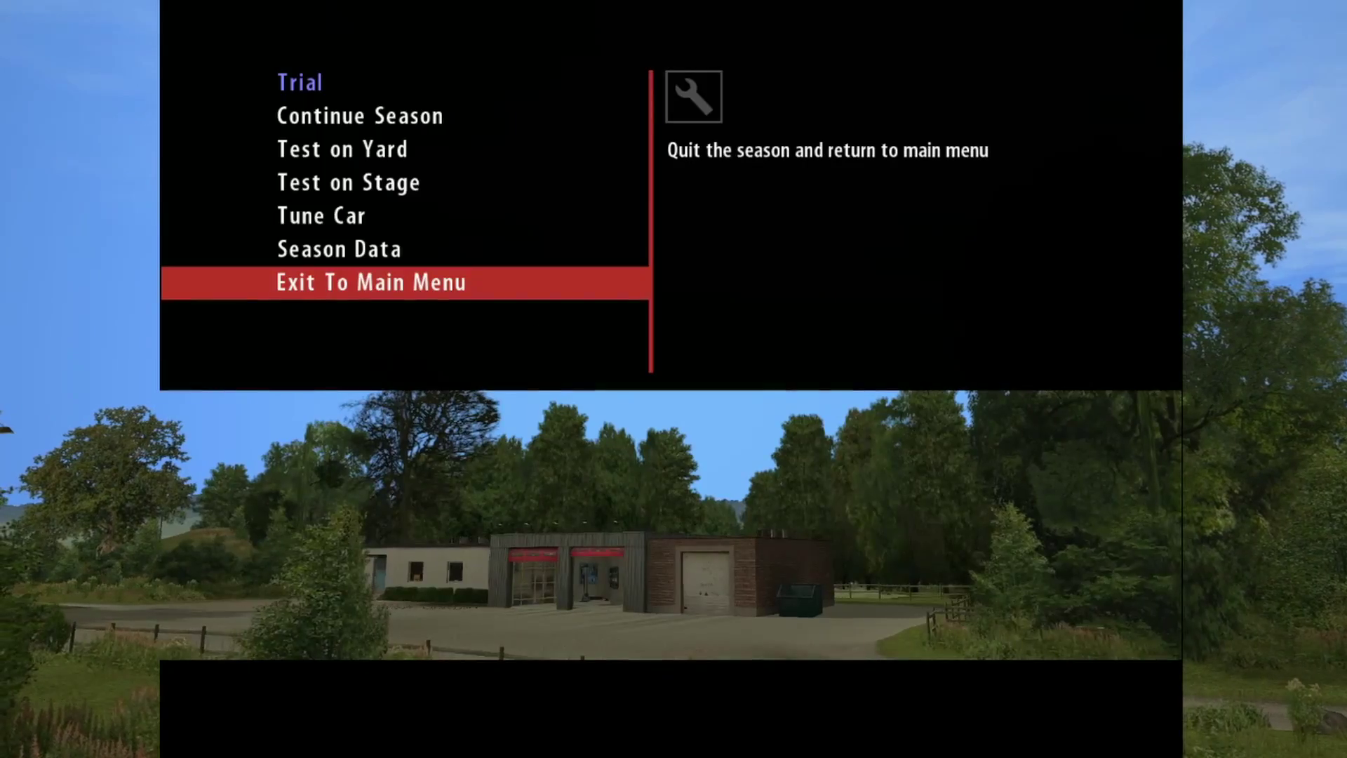
pyautogui.press('Return')
pyautogui.press('Return')
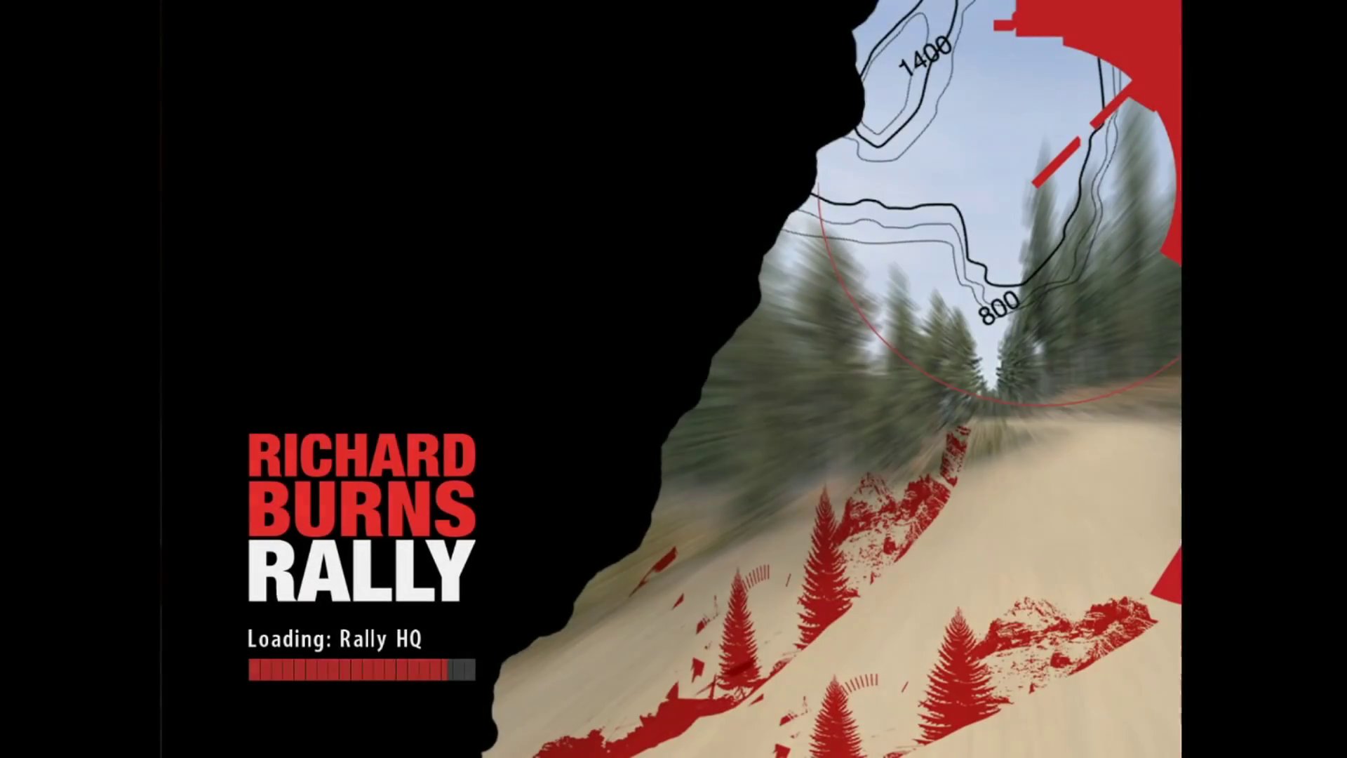
# Step: Browse the Quick Rally stage lists for Great Britain and Finland
pyautogui.press('Down')
pyautogui.press('Down')
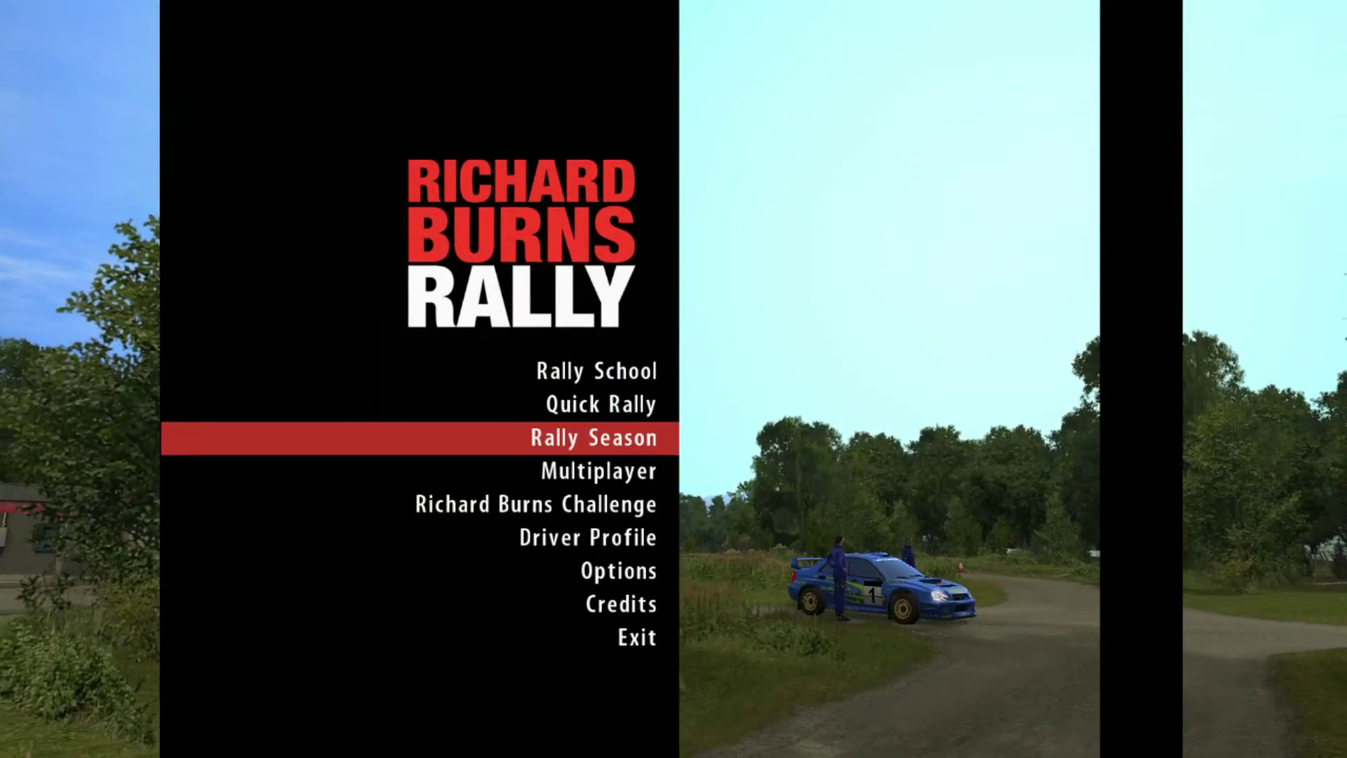
pyautogui.press('Up')
pyautogui.press('Return')
pyautogui.press('Escape')
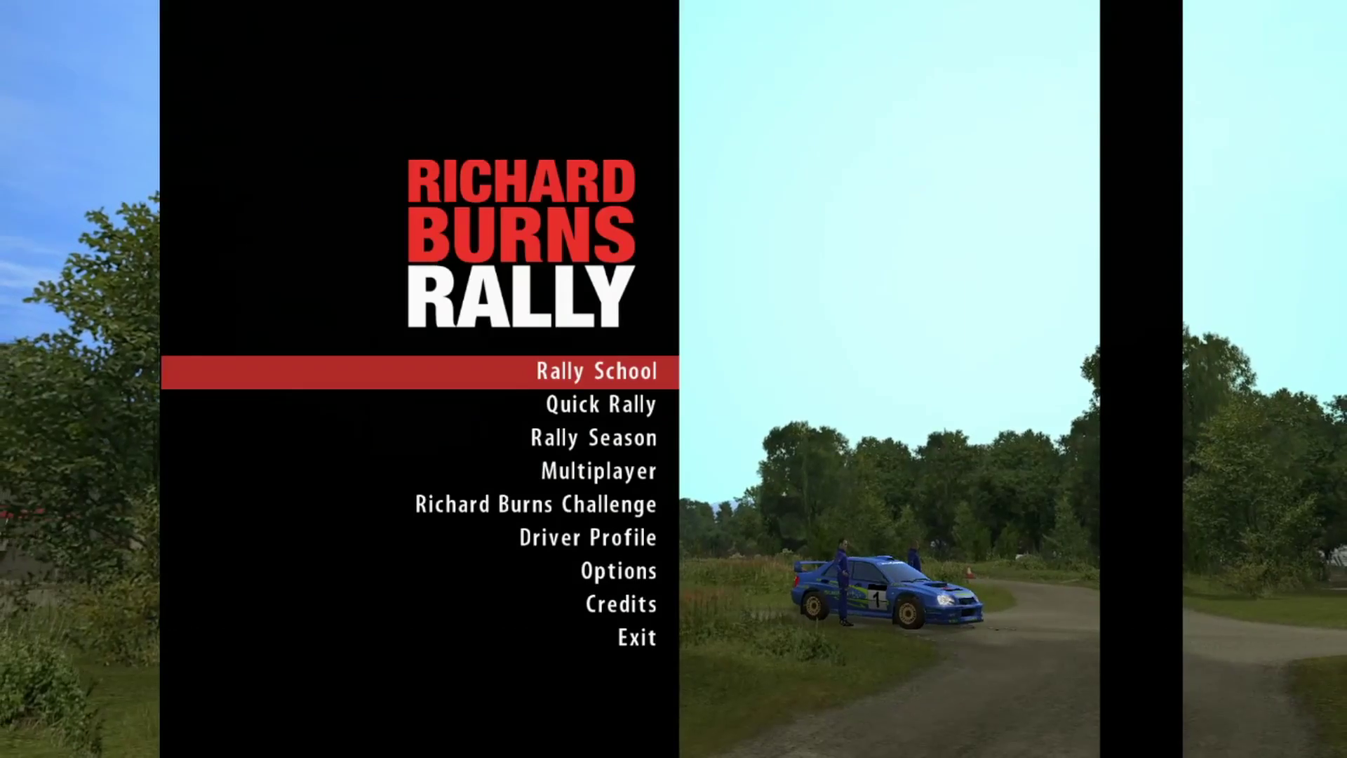
pyautogui.press('Down')
pyautogui.press('Return')
pyautogui.press('Return')
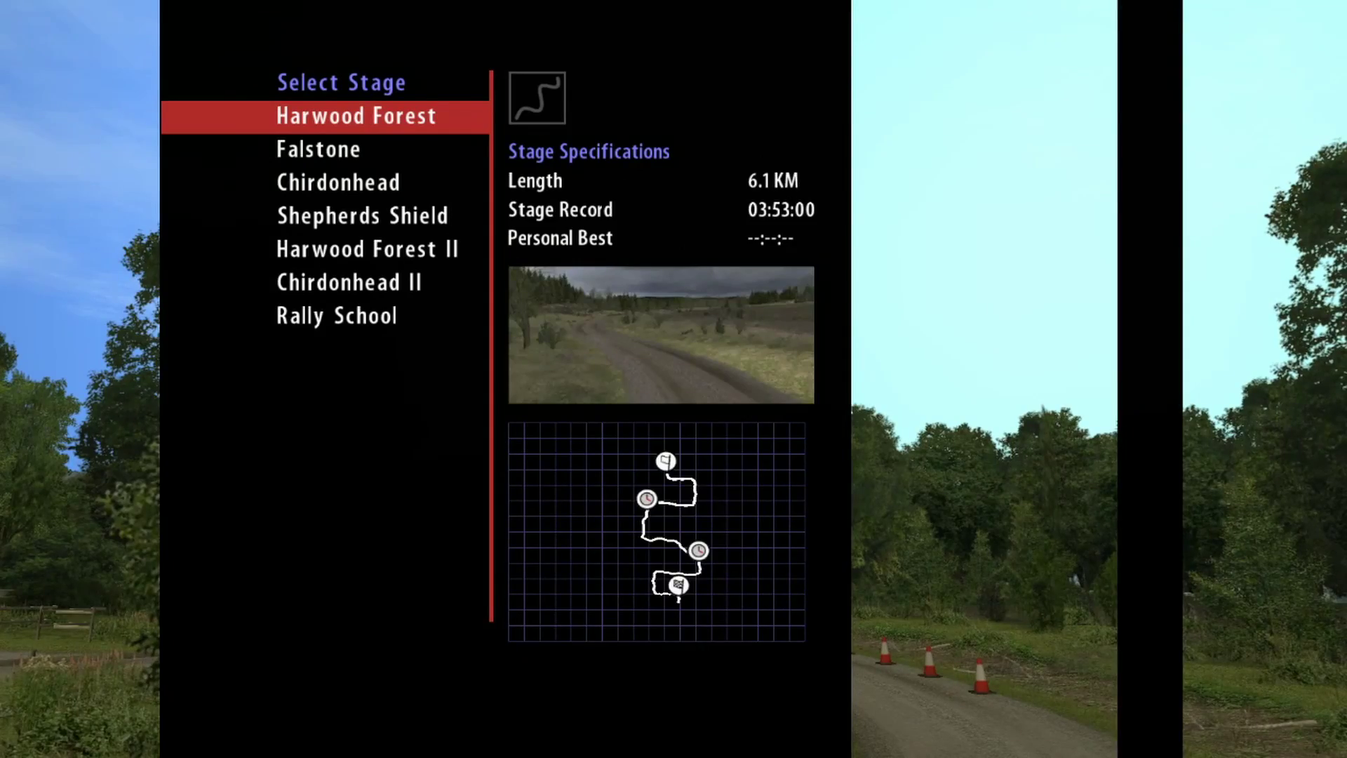
pyautogui.press('Down')
pyautogui.press('Down')
pyautogui.press('Down')
pyautogui.press('Down')
pyautogui.press('Down')
pyautogui.press('Escape')
pyautogui.press('Down')
pyautogui.press('Down')
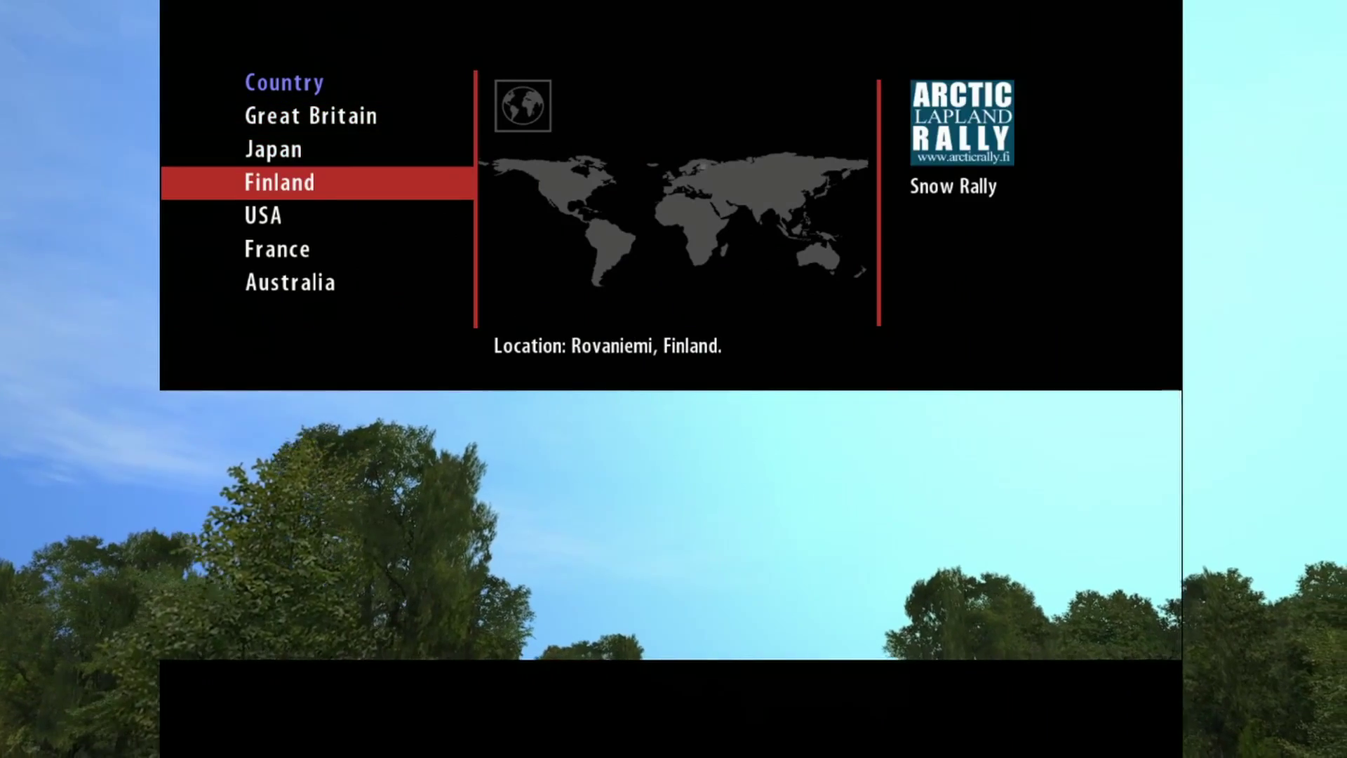
pyautogui.press('Return')
pyautogui.press('Down')
pyautogui.press('Down')
pyautogui.press('Down')
pyautogui.press('Escape')
pyautogui.press('Escape')
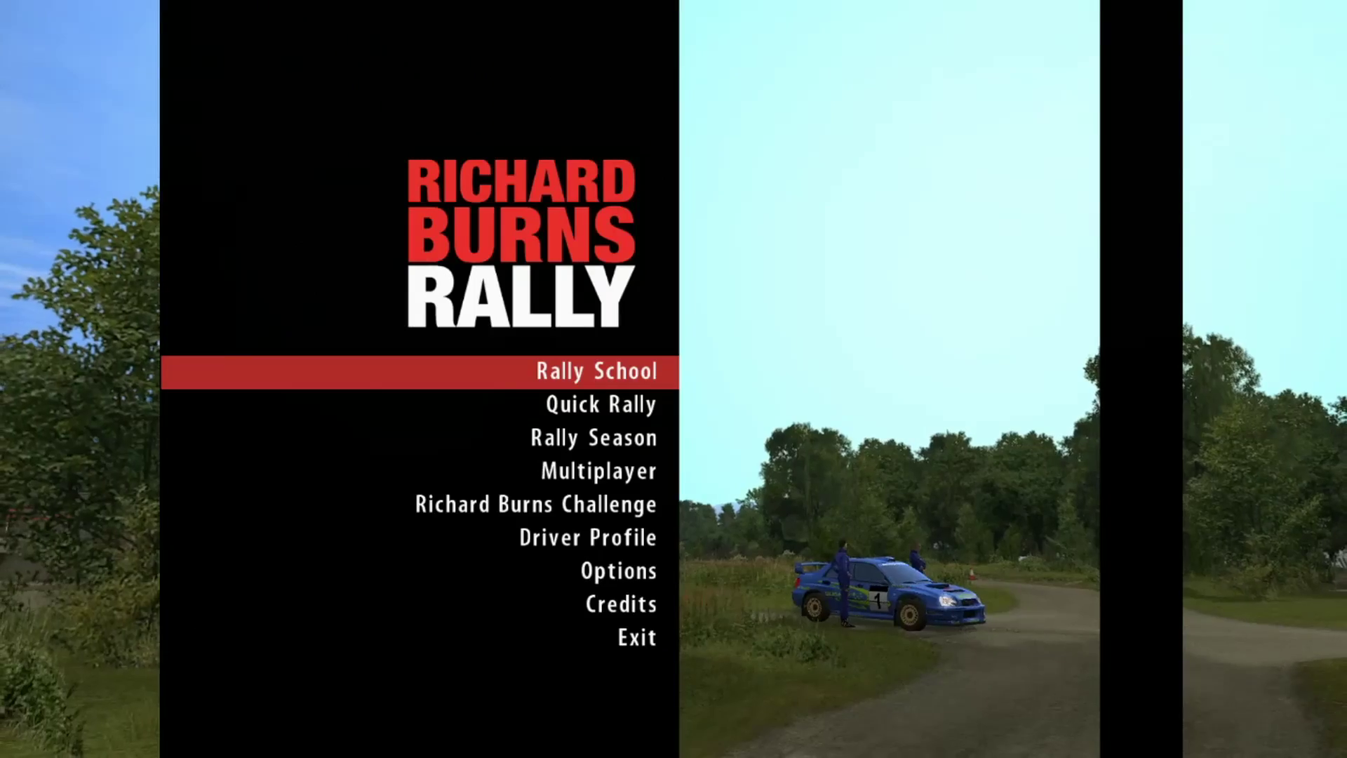
# Step: Look at Multiplayer and the Richard Burns Challenge stages down to Mineshaft
pyautogui.press('Down')
pyautogui.press('Down')
pyautogui.press('Down')
pyautogui.press('Return')
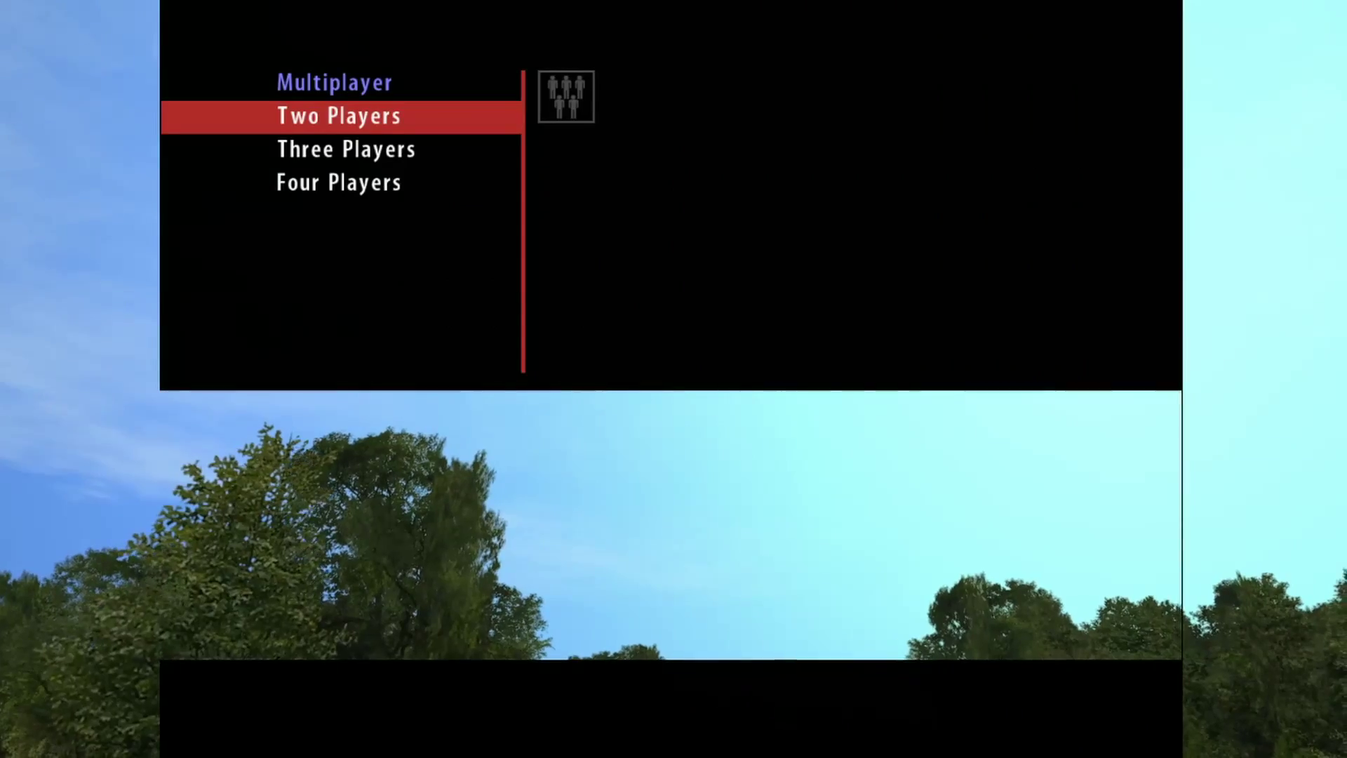
pyautogui.press('Escape')
pyautogui.press('Down')
pyautogui.press('Down')
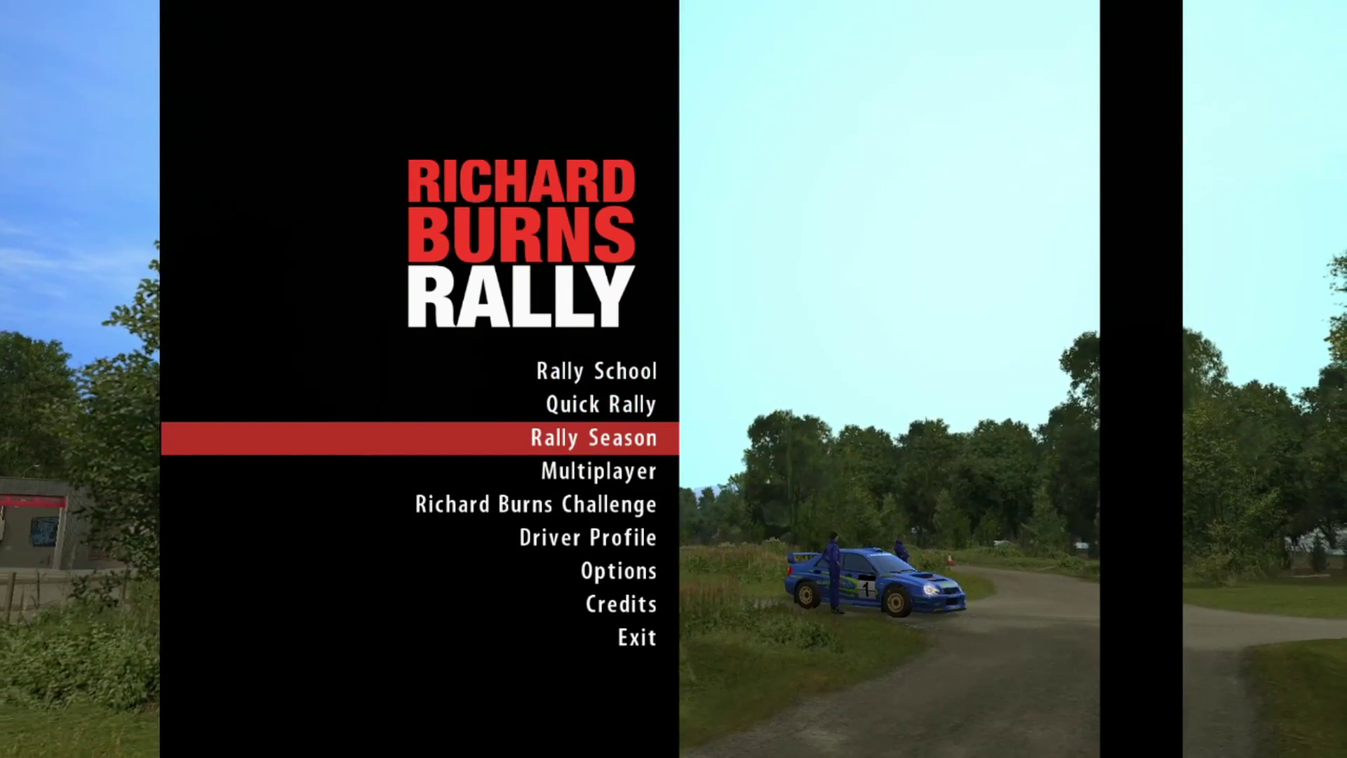
pyautogui.press('Down')
pyautogui.press('Down')
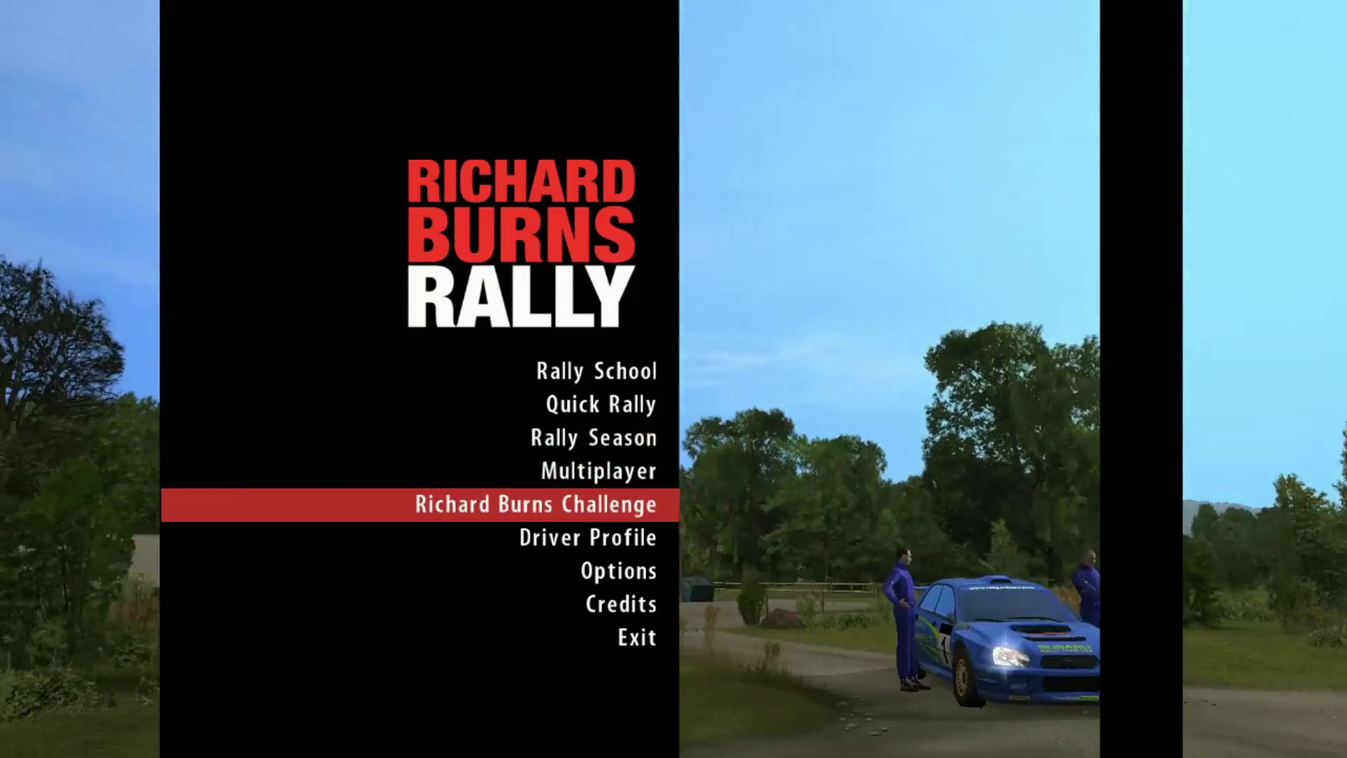
pyautogui.press('Return')
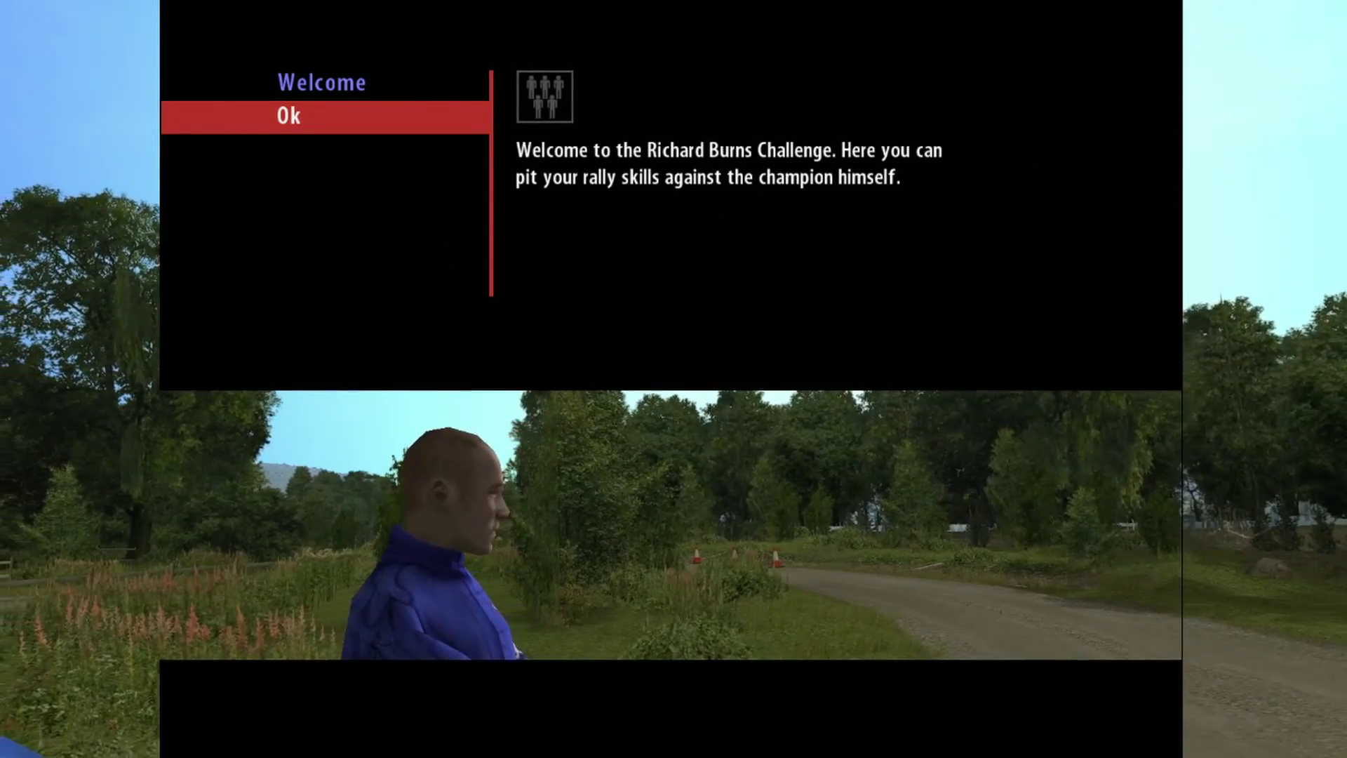
pyautogui.press('Return')
pyautogui.press('Down')
pyautogui.press('Down')
pyautogui.press('Down')
pyautogui.press('Down')
pyautogui.press('Down')
pyautogui.press('Down')
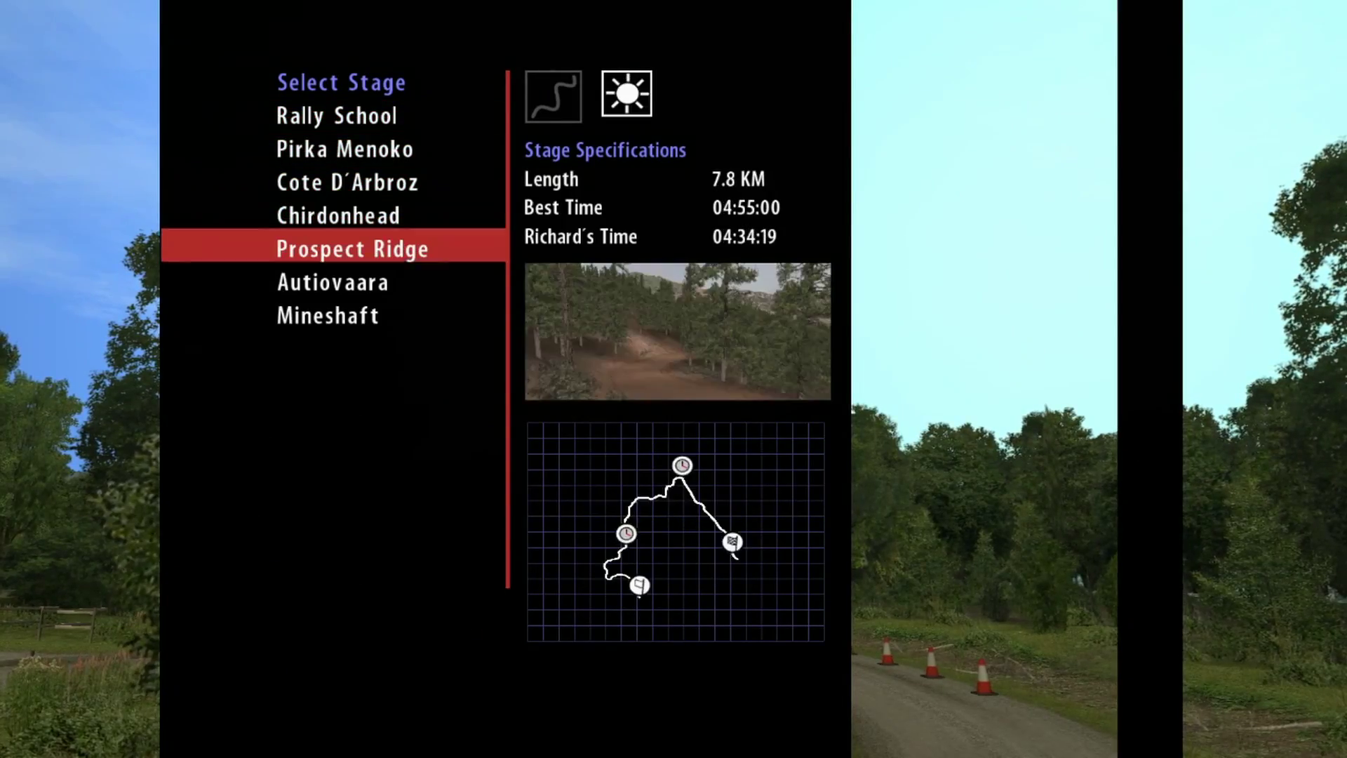
pyautogui.press('Escape')
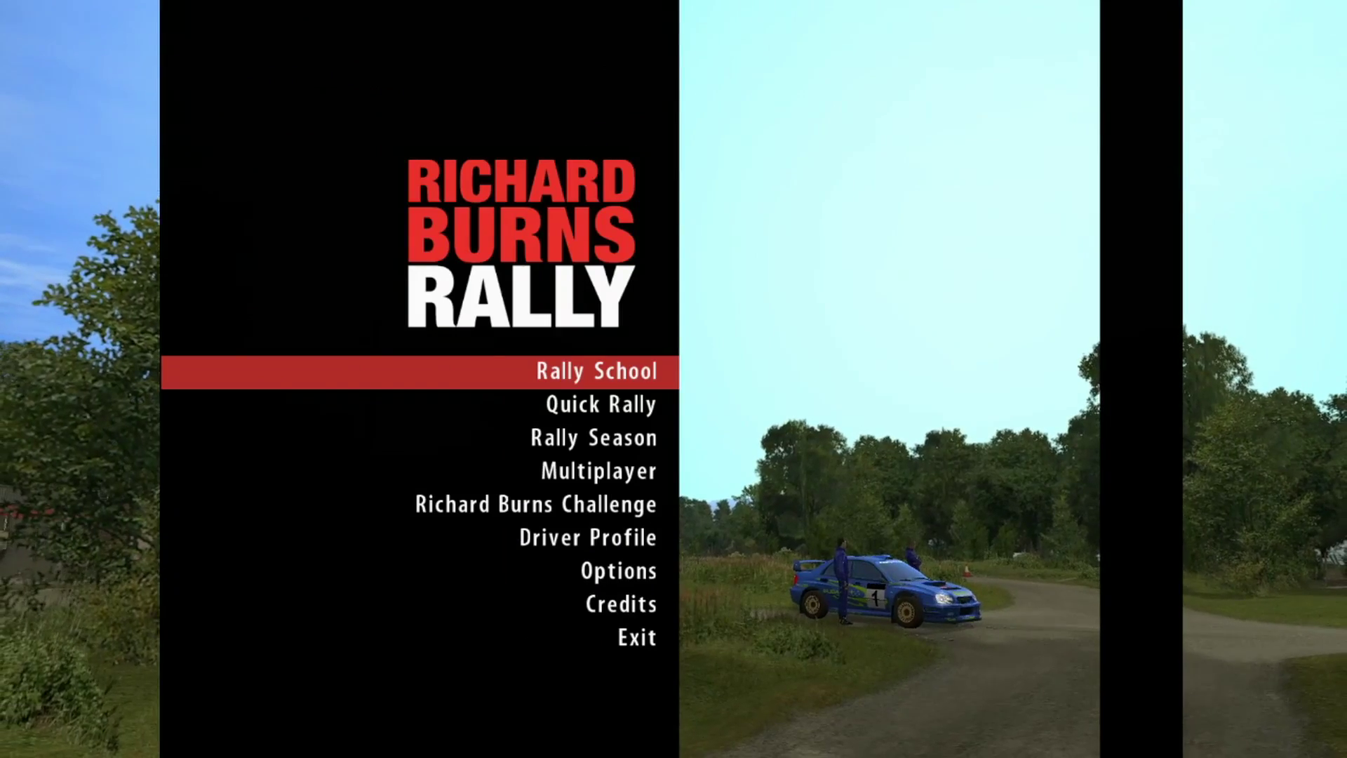
# Step: Glance at the Screen and Audio options, then move down to Exit
pyautogui.press('Down')
pyautogui.press('Down')
pyautogui.press('Down')
pyautogui.press('Down')
pyautogui.press('Down')
pyautogui.press('Down')
pyautogui.press('Return')
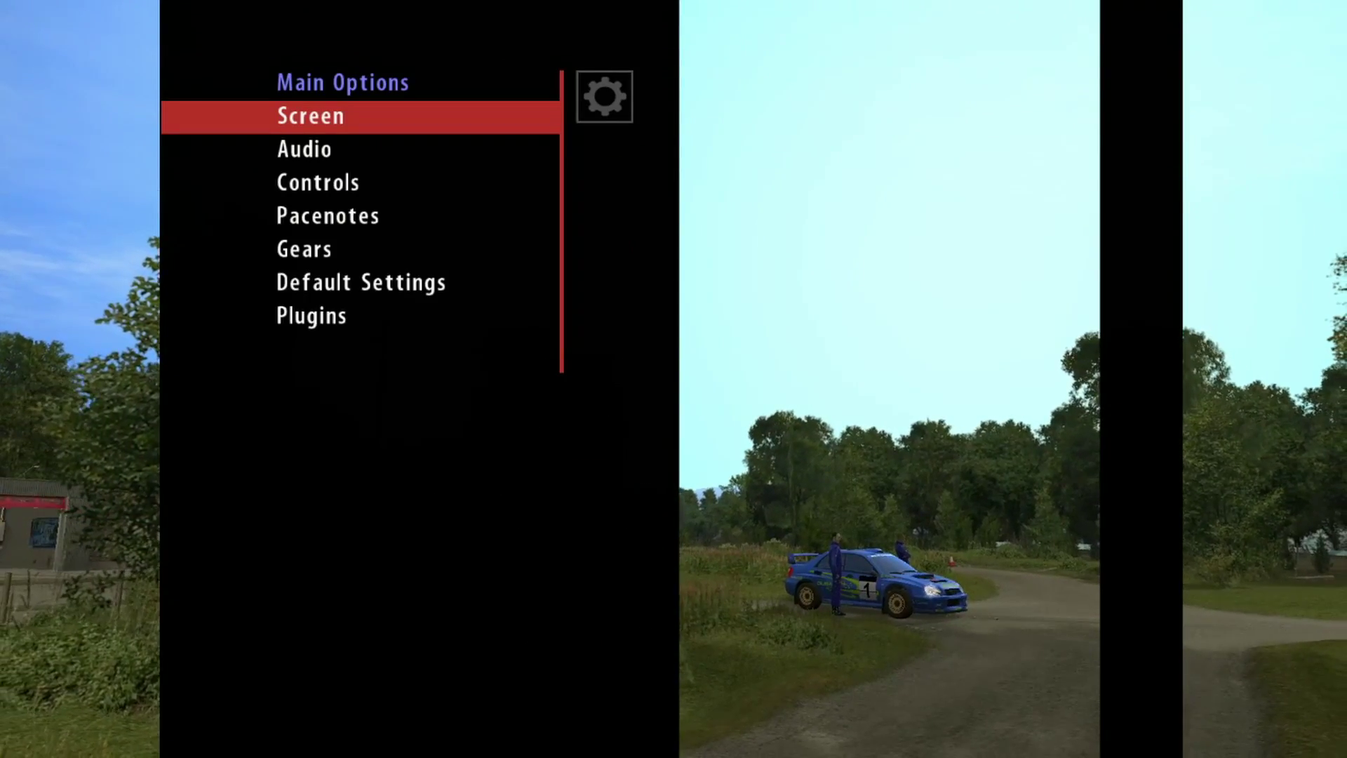
pyautogui.press('Down')
pyautogui.press('Escape')
pyautogui.press('Down')
pyautogui.press('Down')
pyautogui.press('Down')
pyautogui.press('Down')
pyautogui.press('Down')
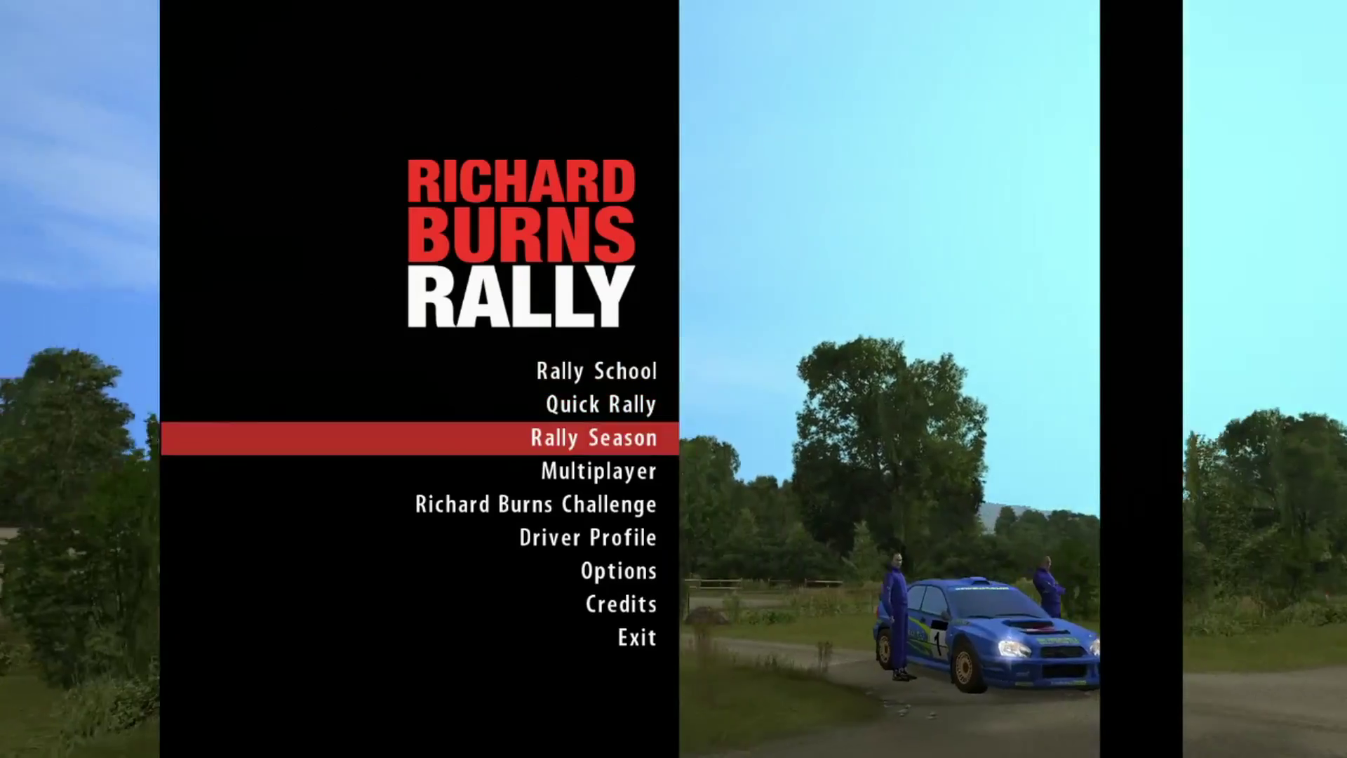
pyautogui.press('Down')
pyautogui.press('Down')
pyautogui.press('Down')
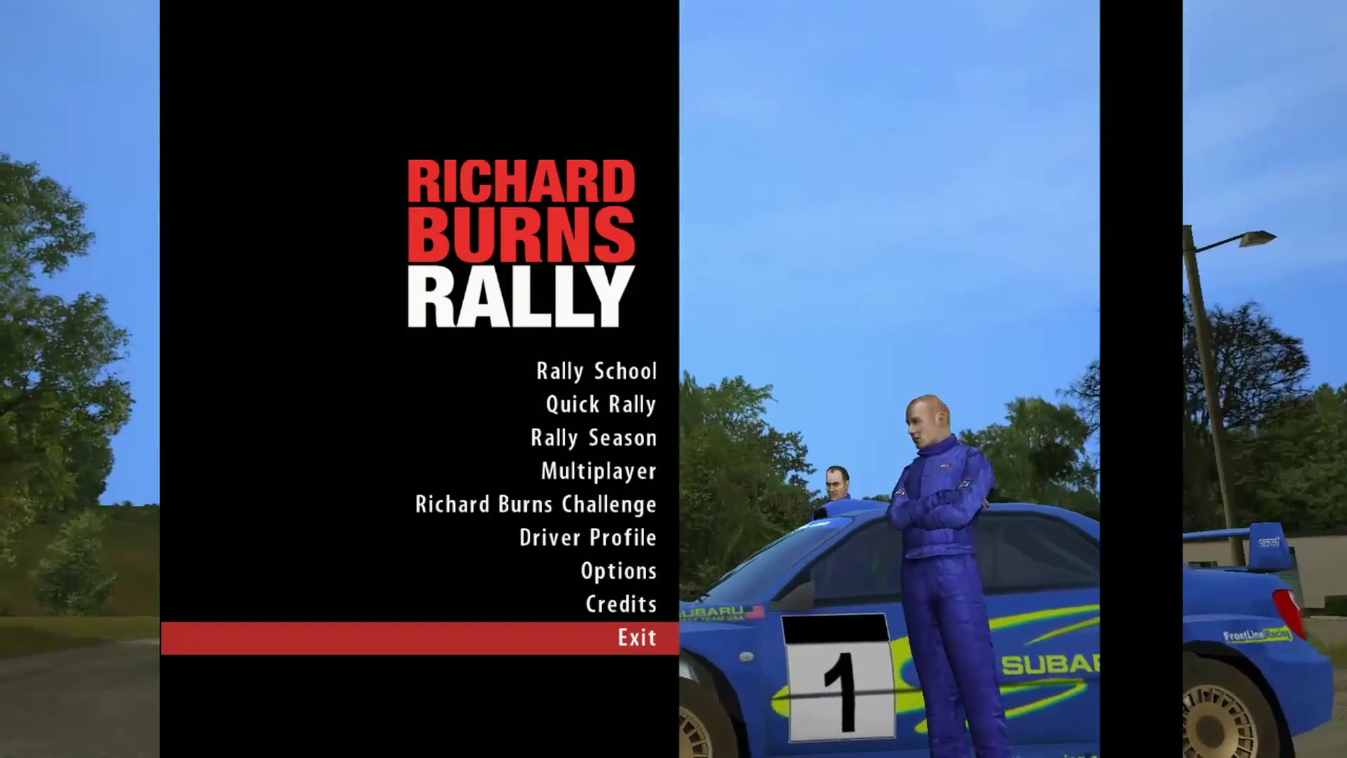
pyautogui.press('Up')
pyautogui.press('Up')
pyautogui.press('Up')
pyautogui.press('Up')
pyautogui.press('Up')
pyautogui.press('Up')
pyautogui.press('Up')
pyautogui.press('Up')
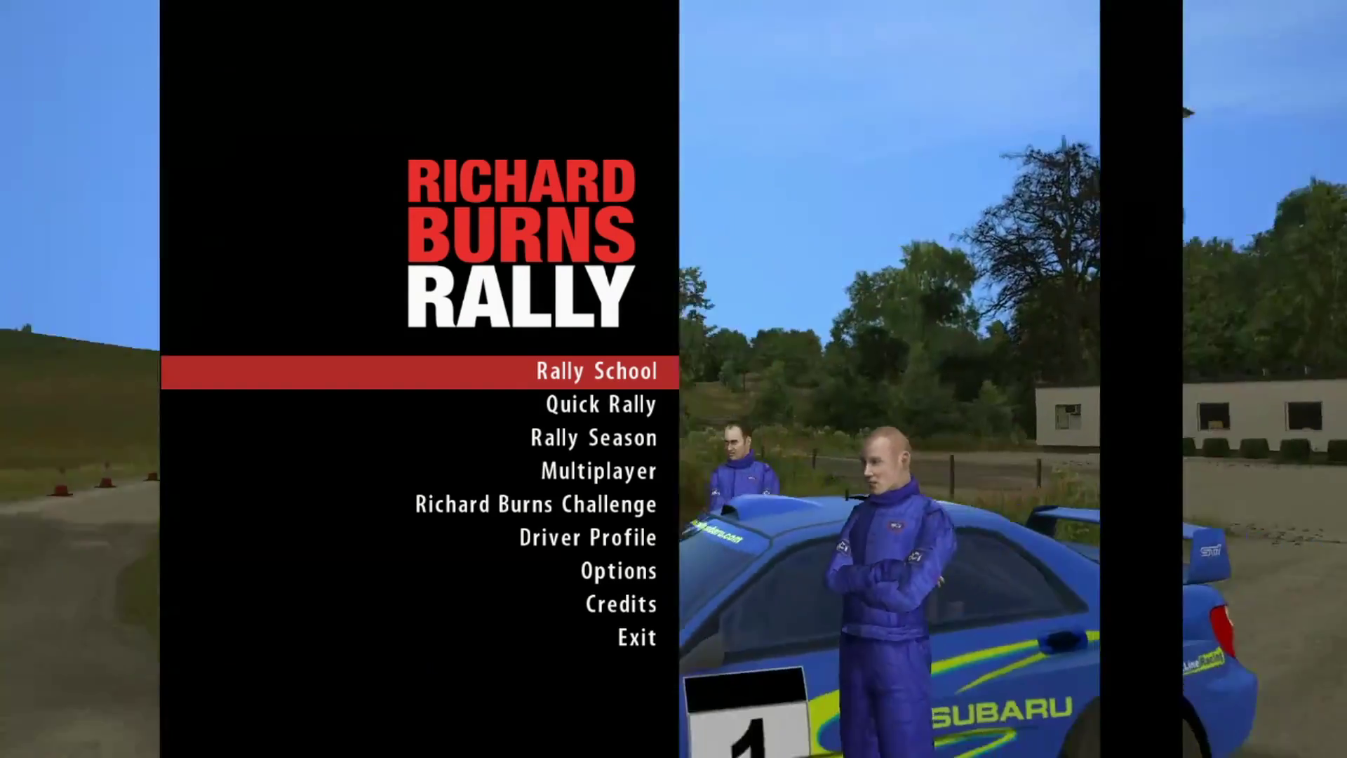
pyautogui.press('Up')
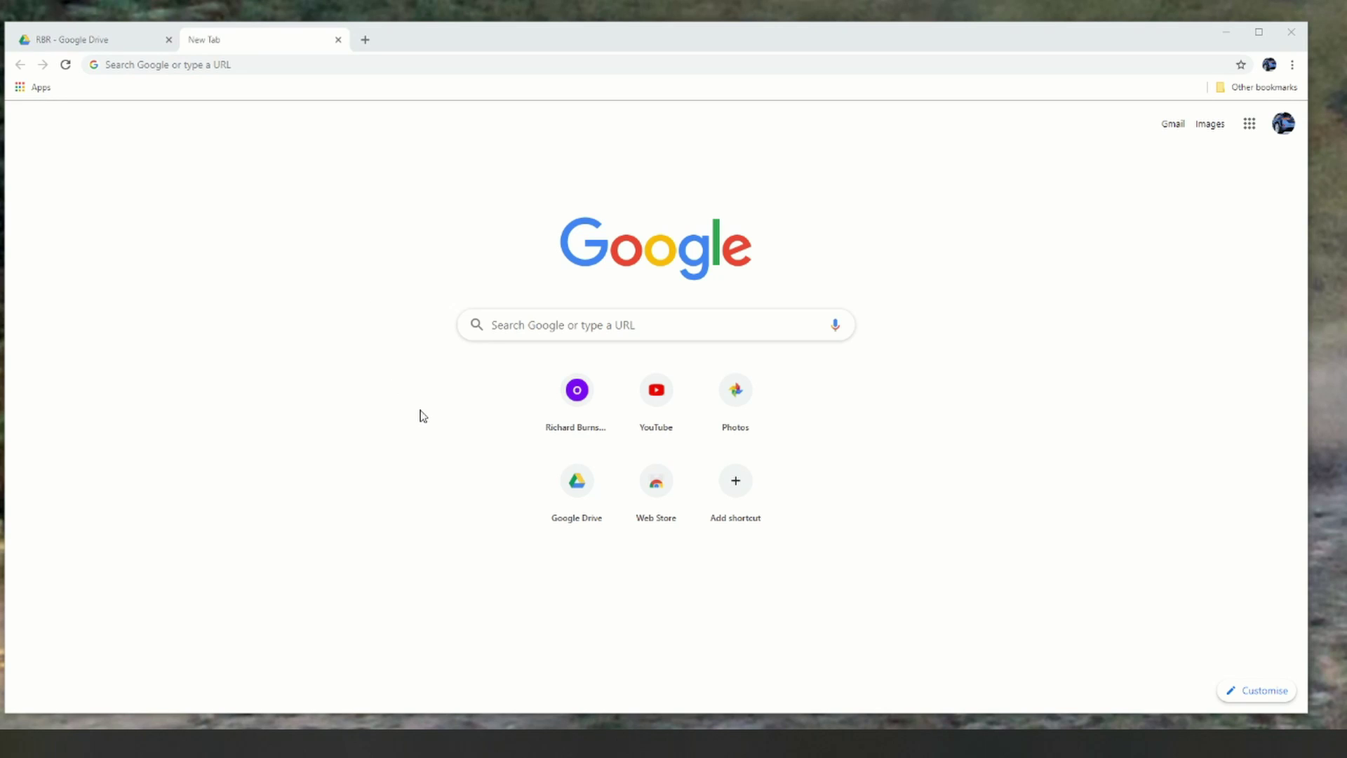
# Step: Search RBR in Chrome and open the rbr.onlineracing.cz/index.php home page
pyautogui.click(506, 333)
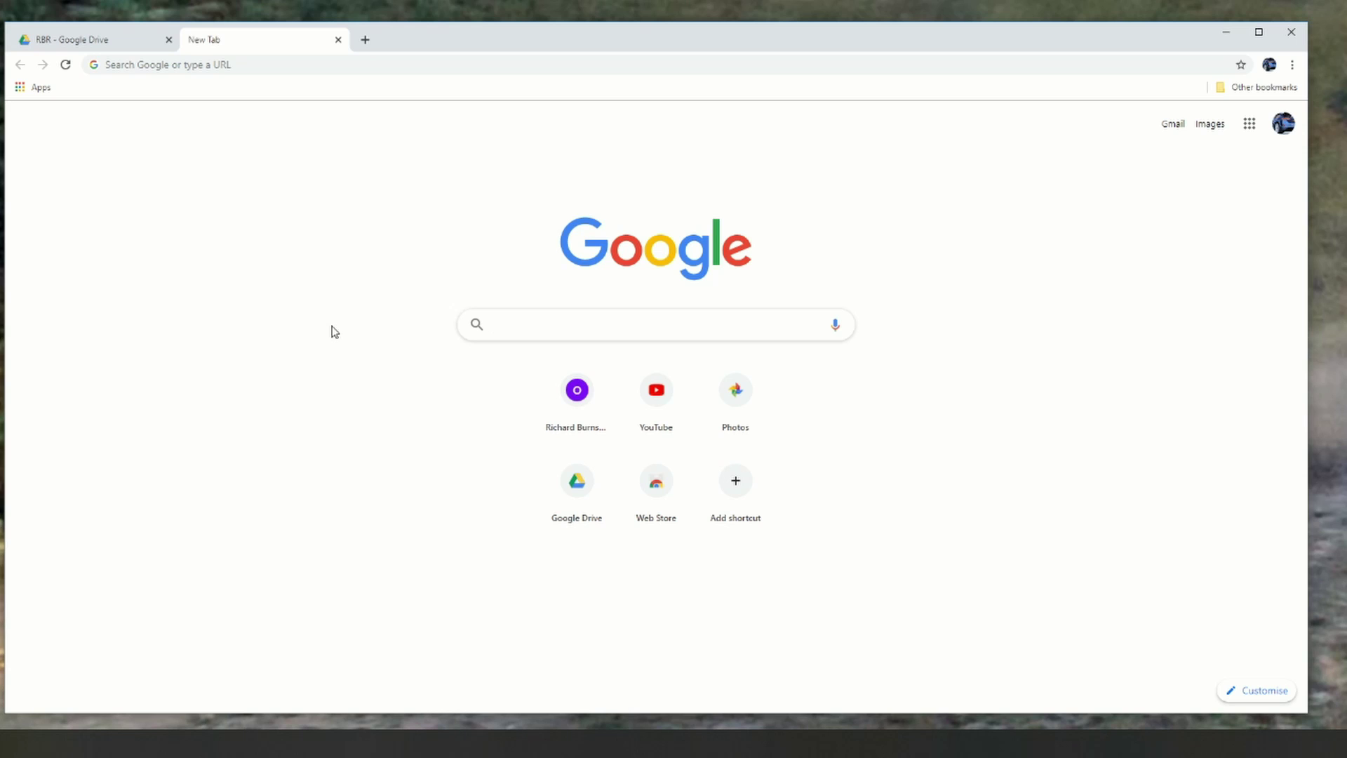
pyautogui.write('RBR cz')
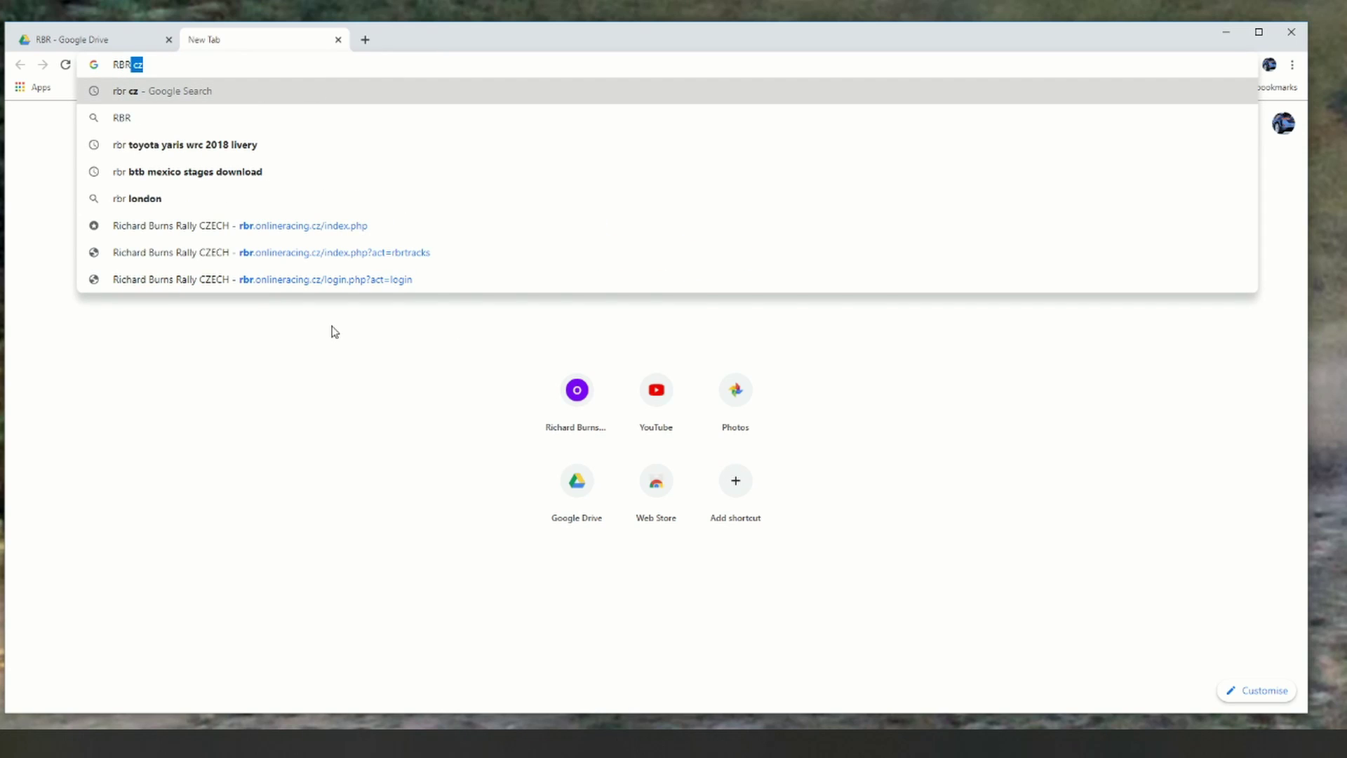
pyautogui.click(271, 231)
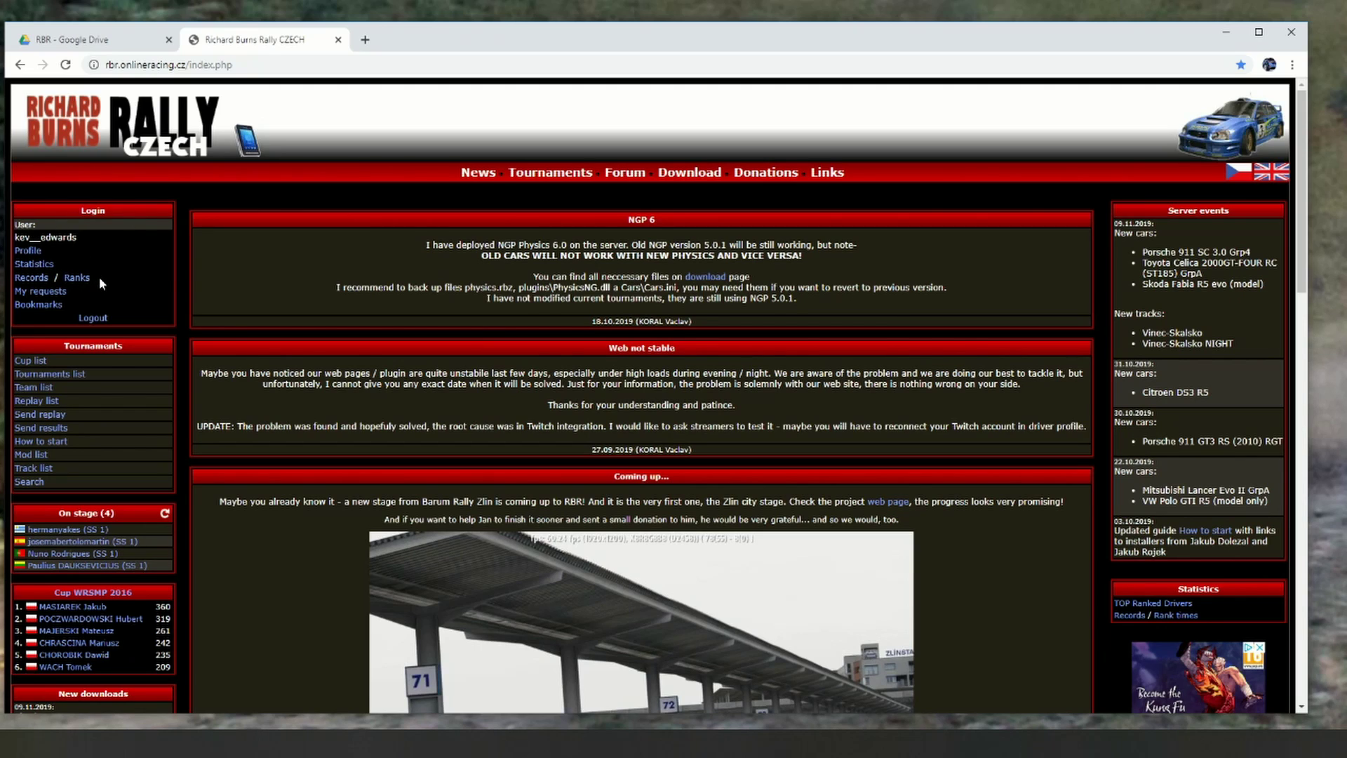
# Step: Go to Download > Tournaments > Plugin and try downloading RBRTM088Inst.zip
pyautogui.click(684, 173)
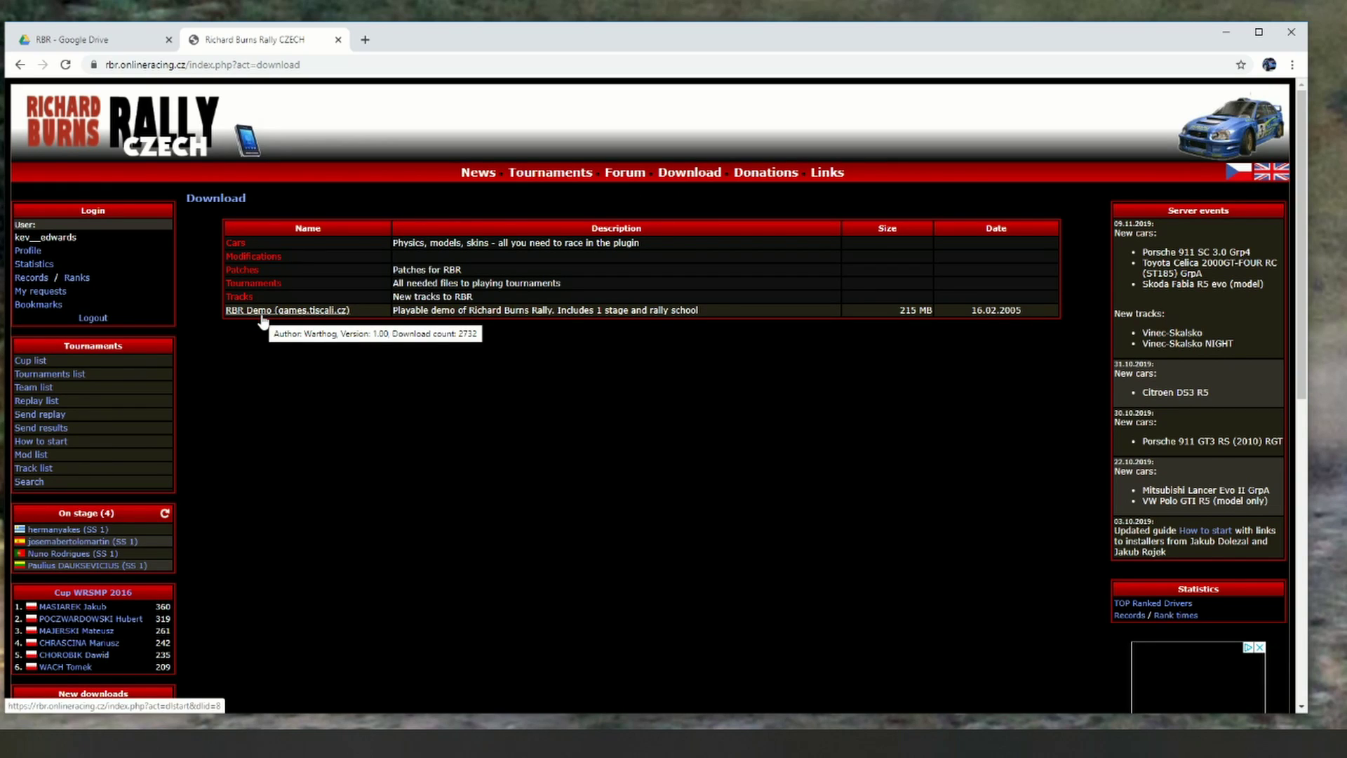
pyautogui.click(254, 284)
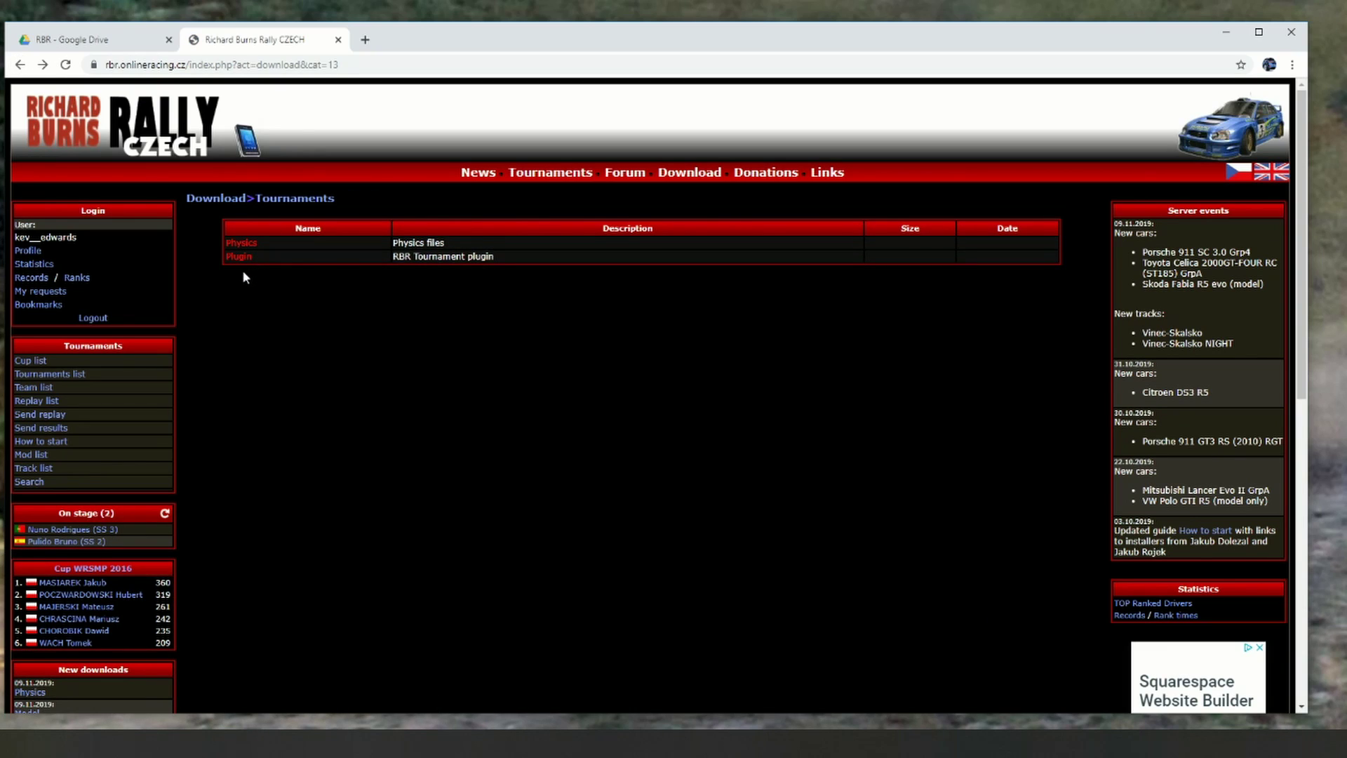
pyautogui.click(239, 257)
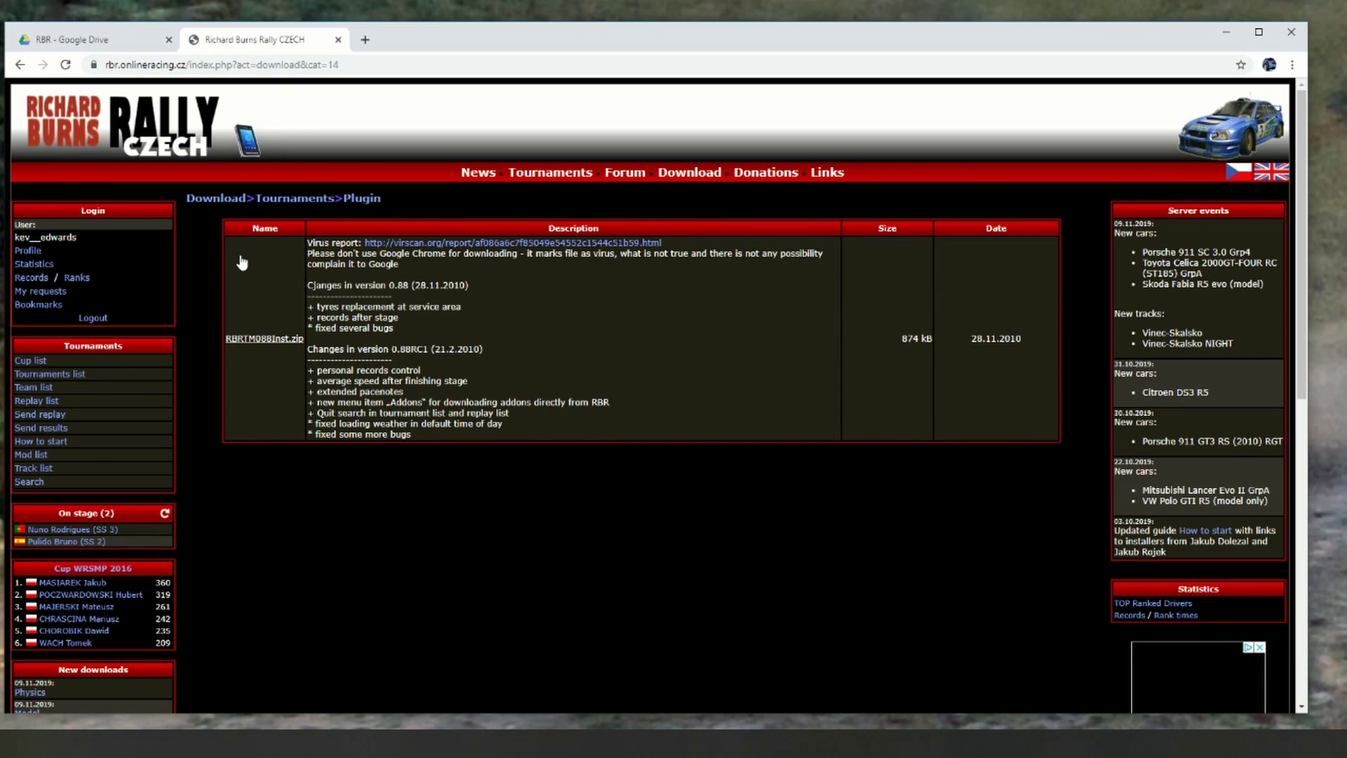
pyautogui.click(246, 340)
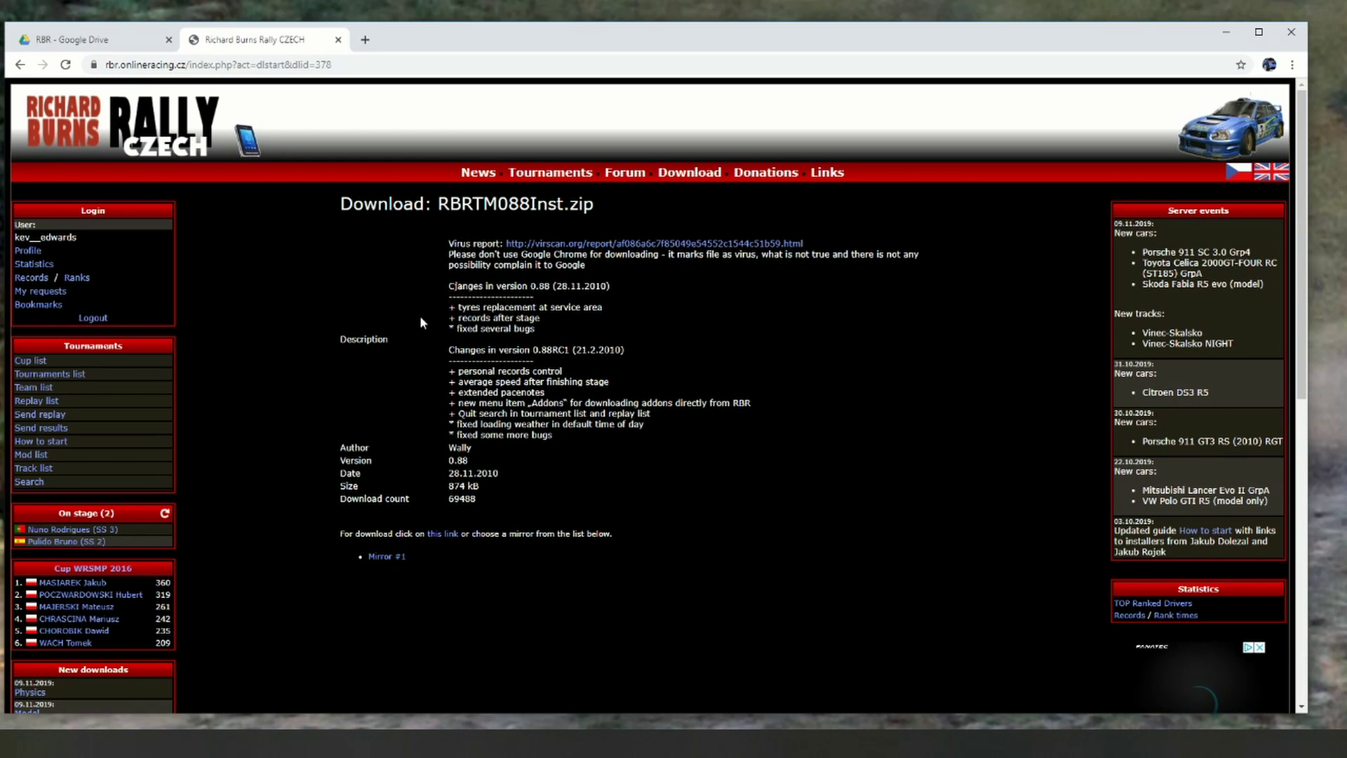
pyautogui.click(453, 535)
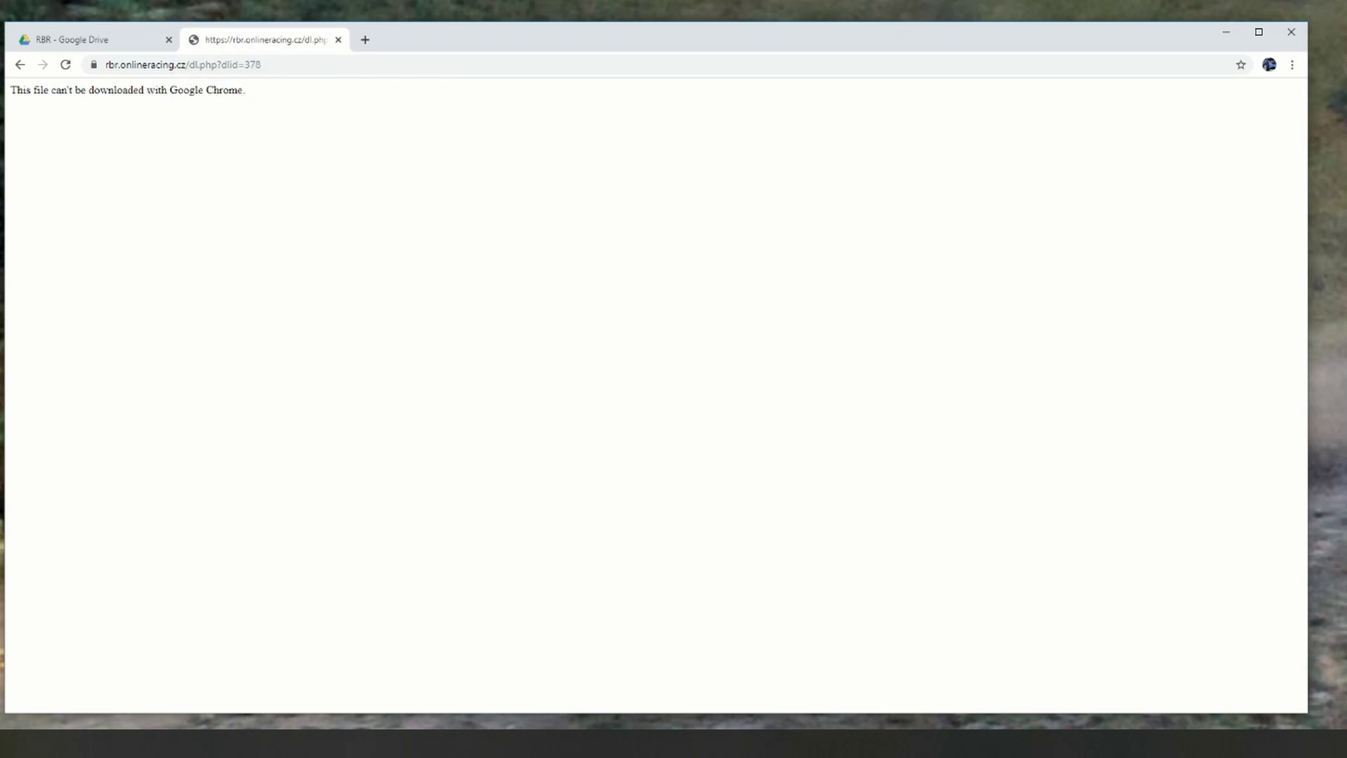
# Step: Bring the RBR Downloads search results forward and select the RBRTM088Inst installer
pyautogui.moveTo(0, 56); pyautogui.dragTo(806, 101)
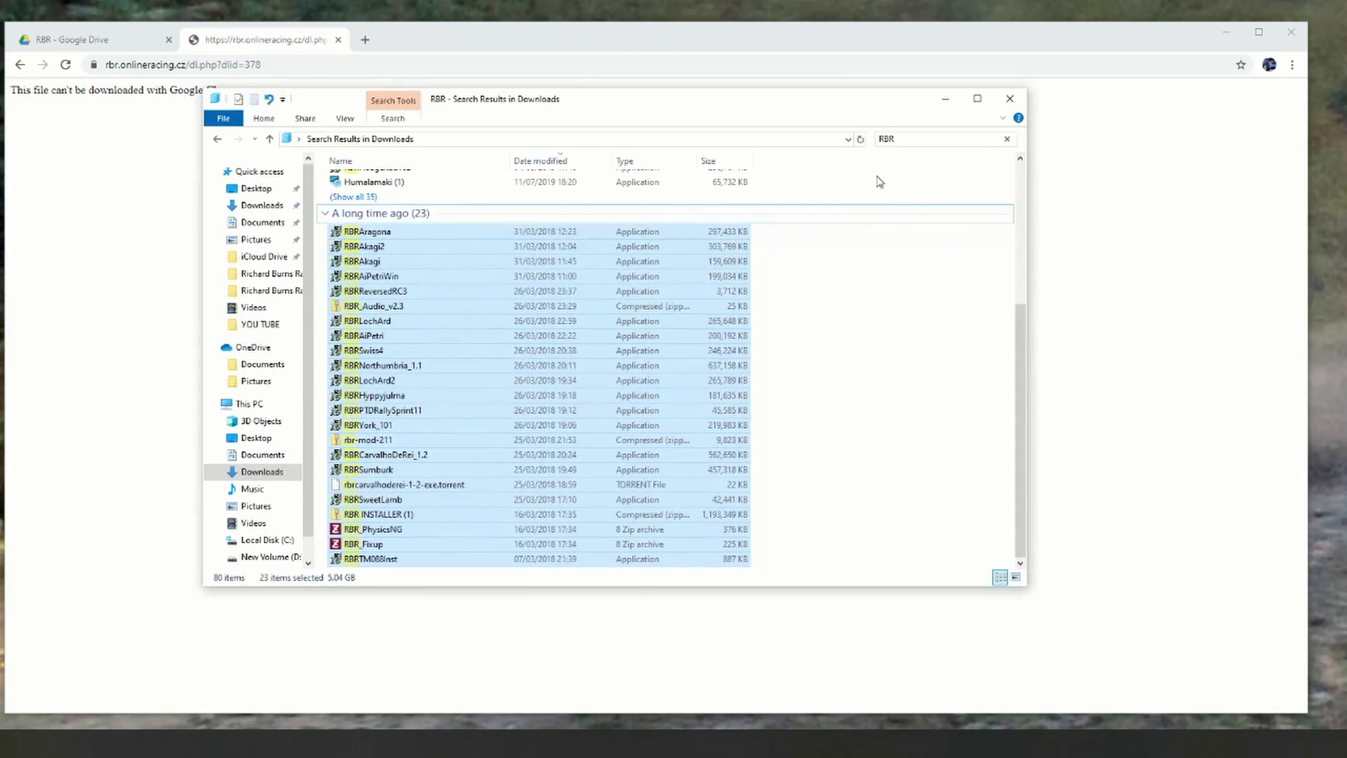
pyautogui.click(952, 415)
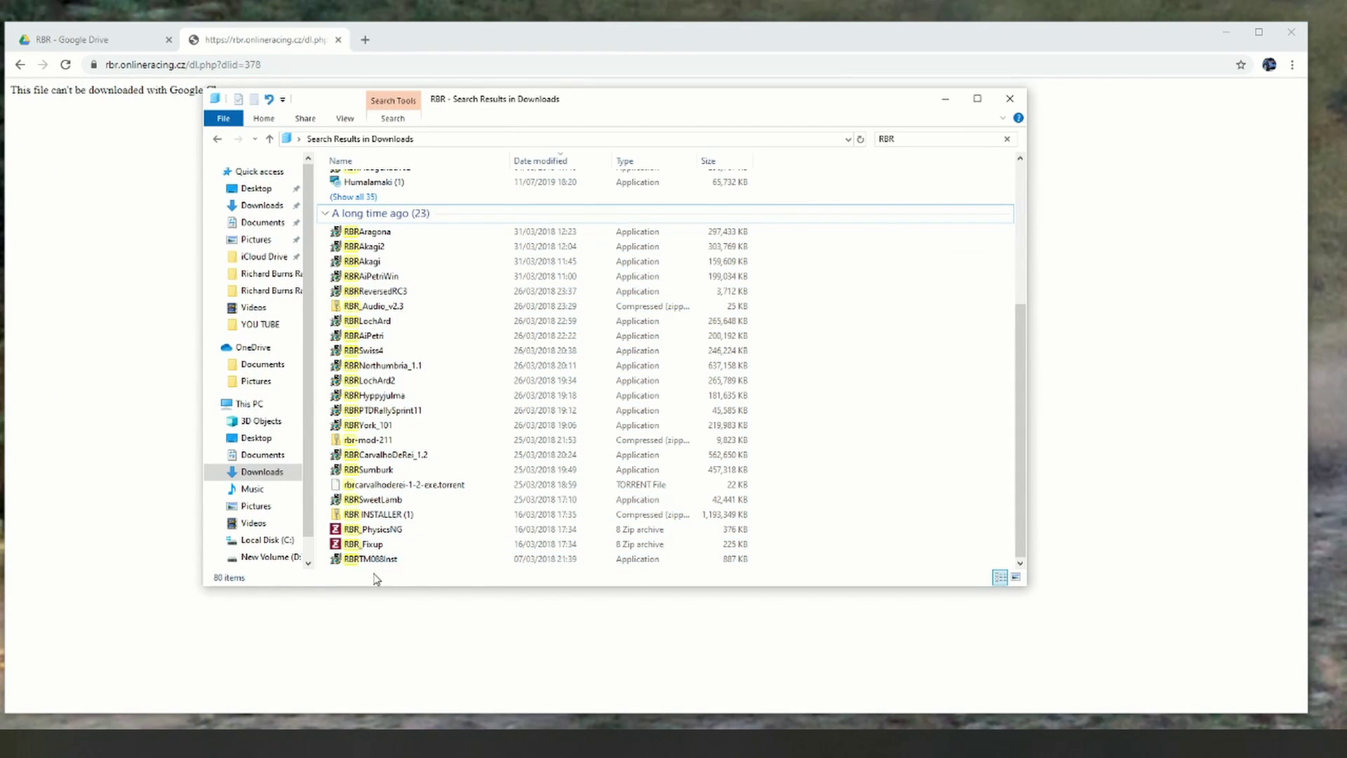
pyautogui.click(397, 561)
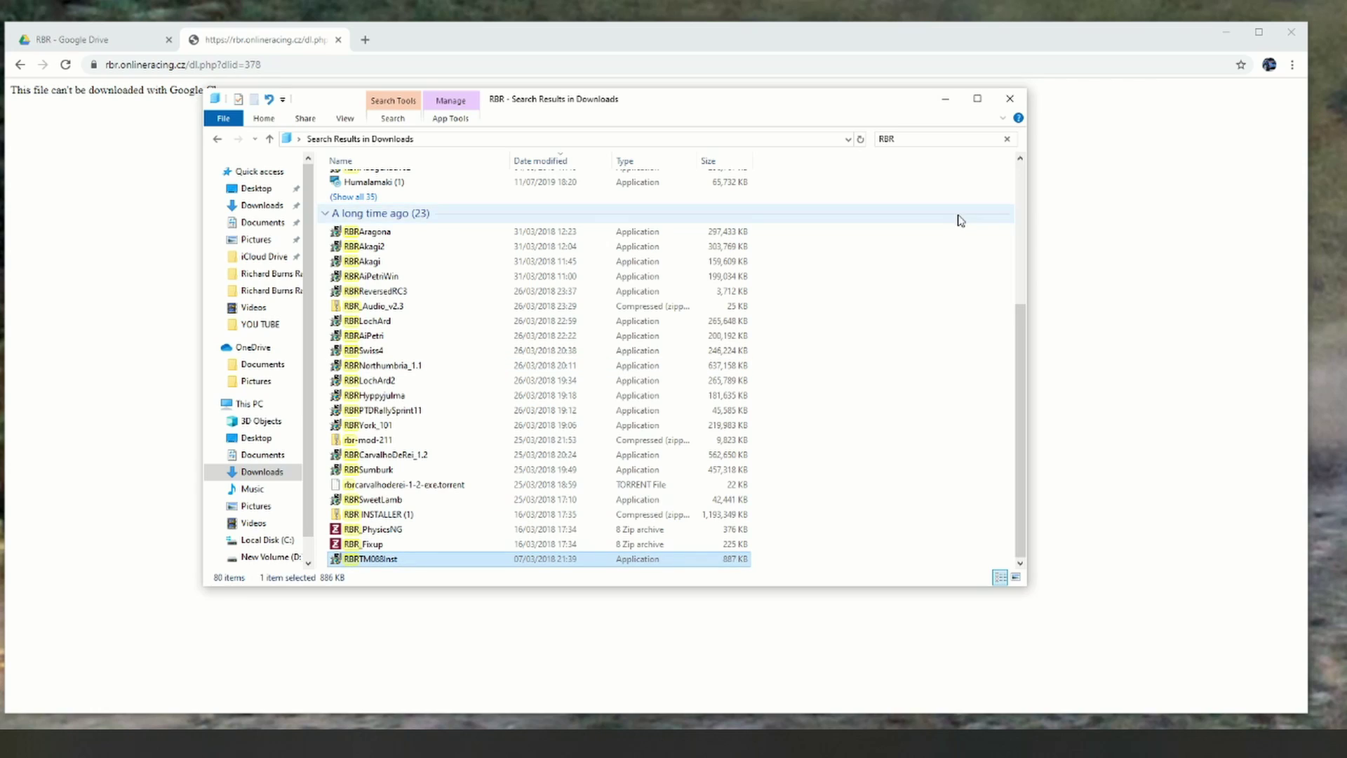
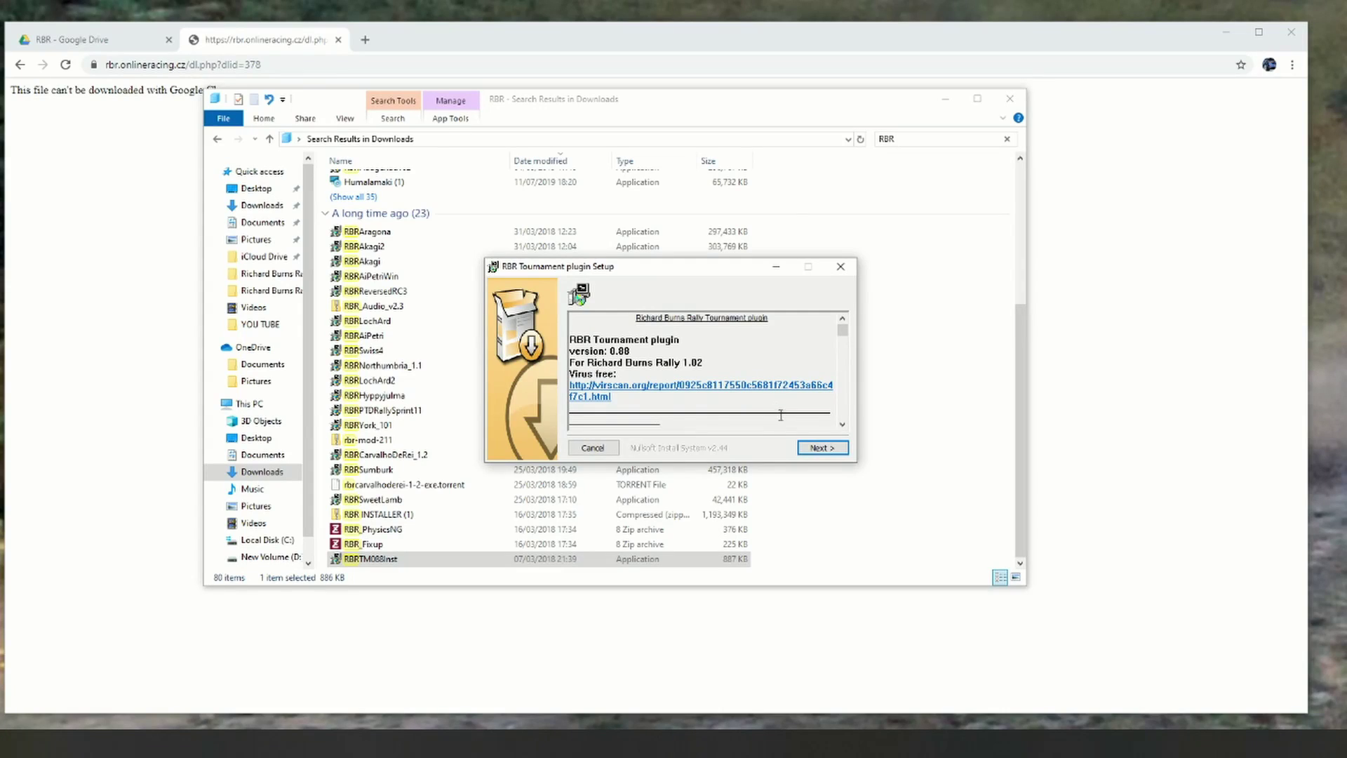
# Step: Install the RBR Tournament plugin into the Richard Burns RallyTEST folder and close the Downloads search results
pyautogui.click(822, 447)
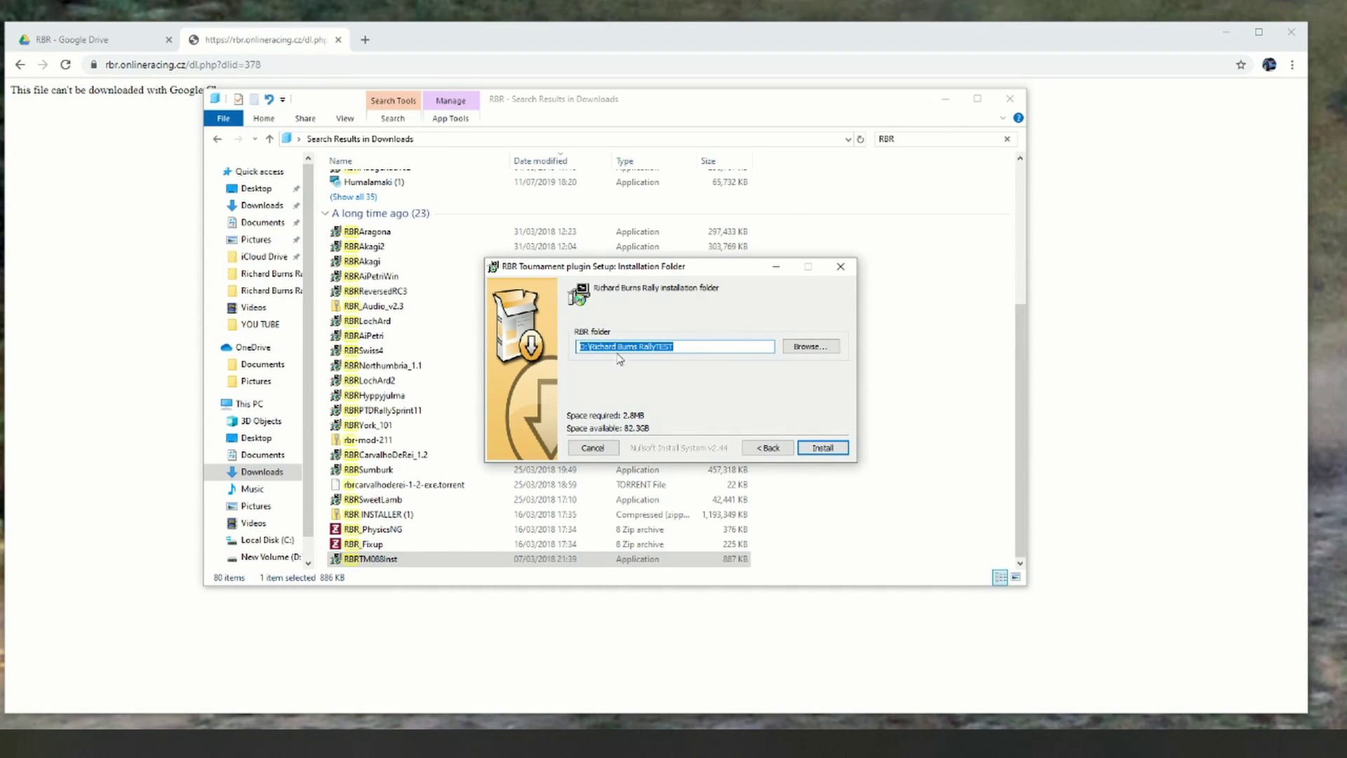
pyautogui.click(823, 447)
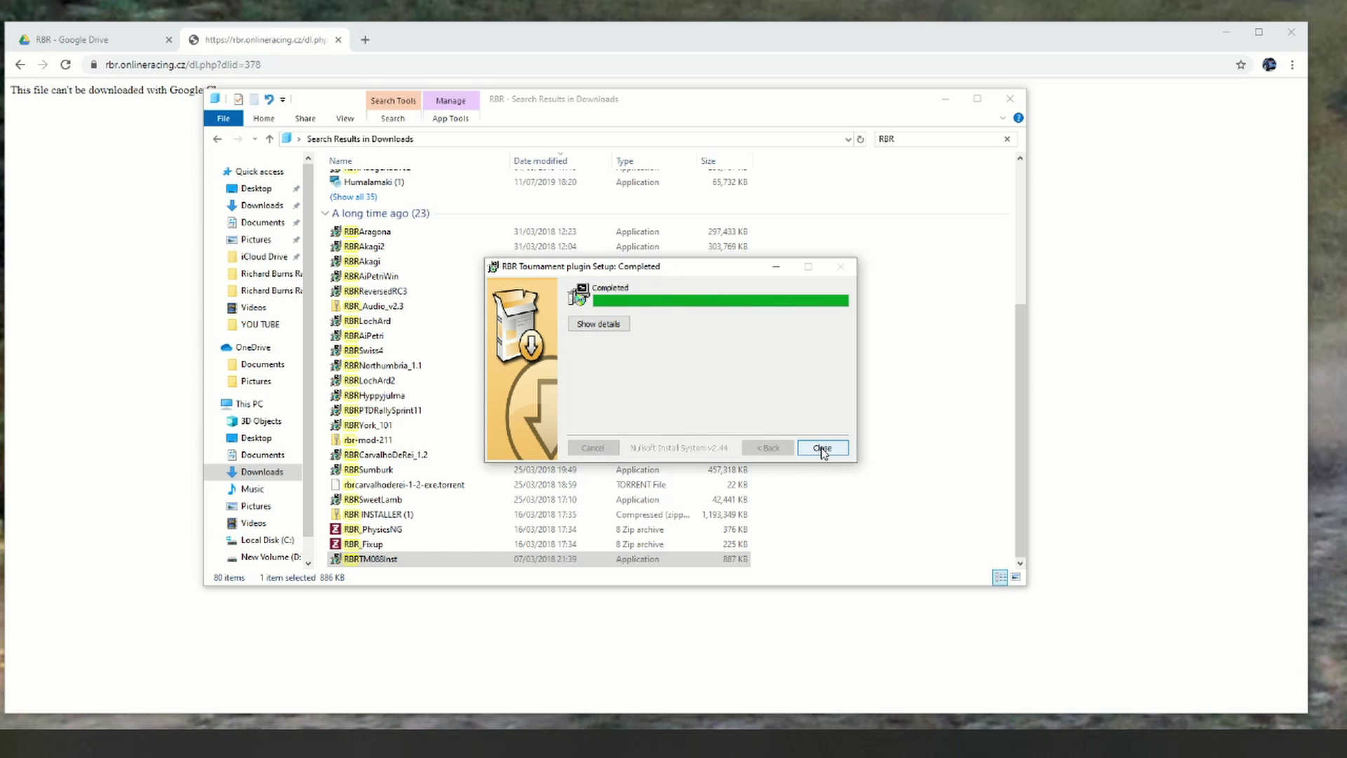
pyautogui.click(822, 449)
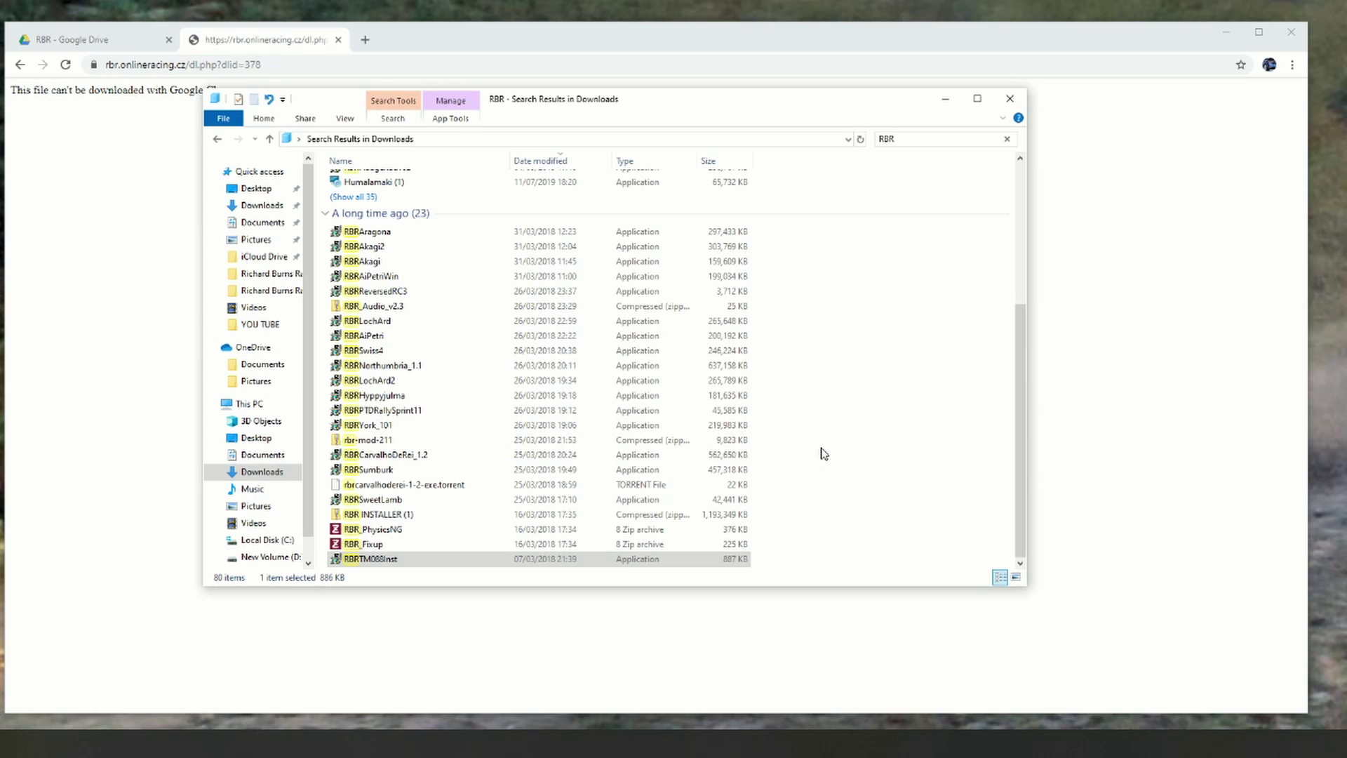
pyautogui.click(1009, 99)
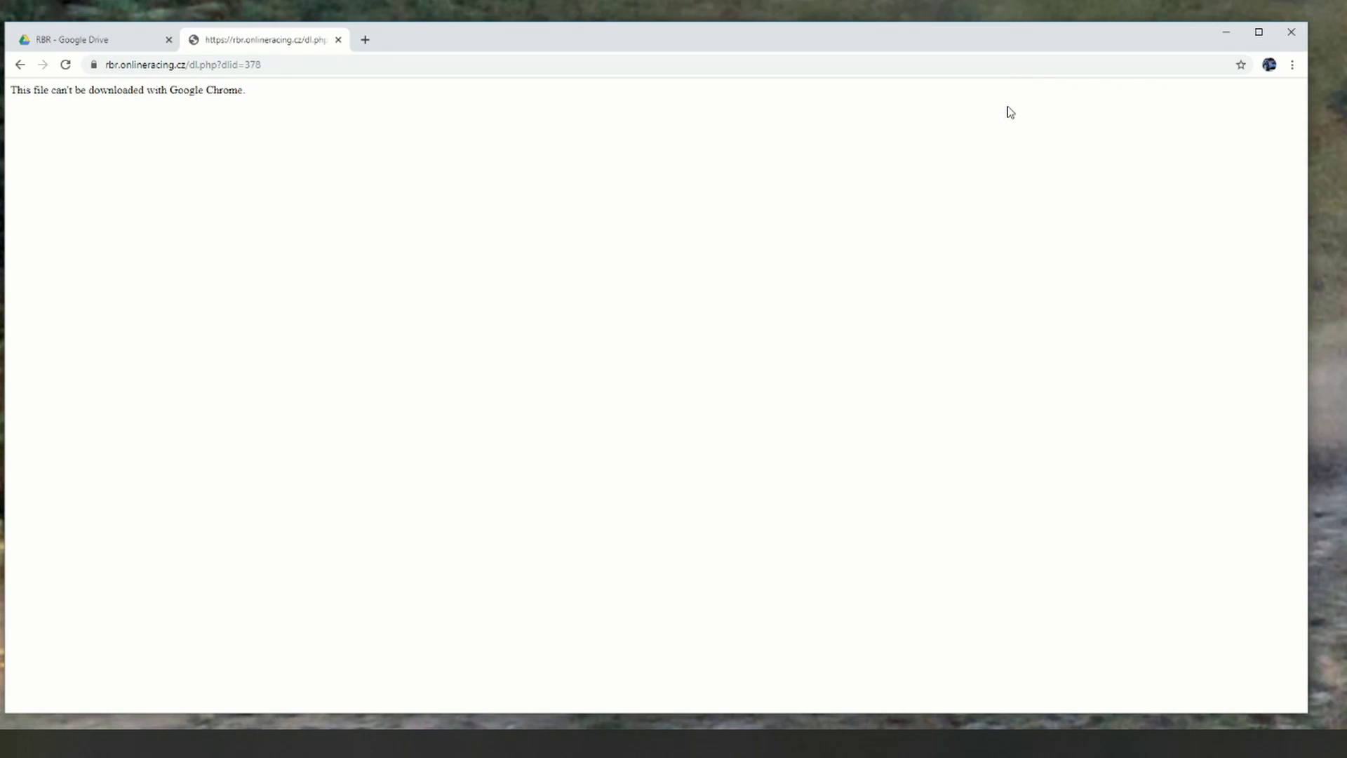
# Step: Open the Richard Burns Rally game folder from the desktop shortcut and go into Plugins
pyautogui.click(1226, 33)
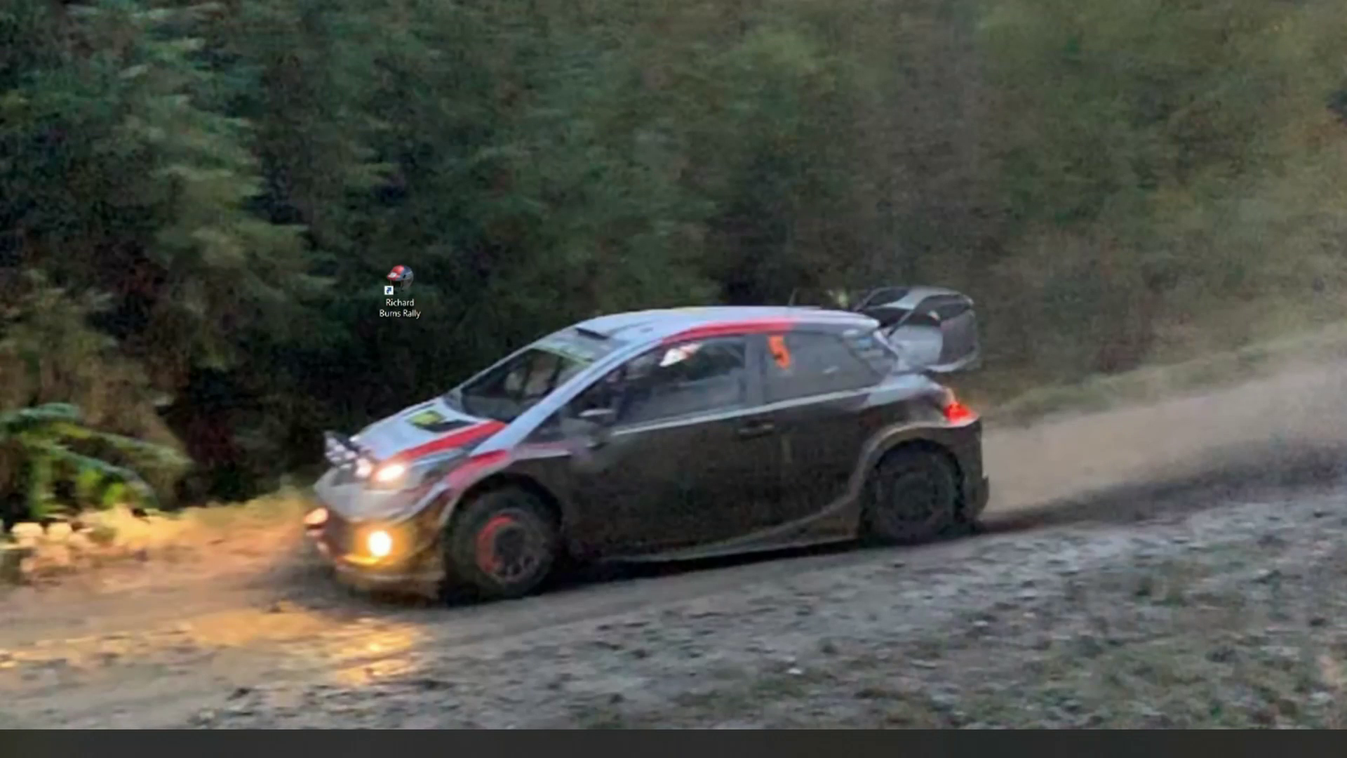
pyautogui.rightClick(405, 295)
pyautogui.click(448, 322)
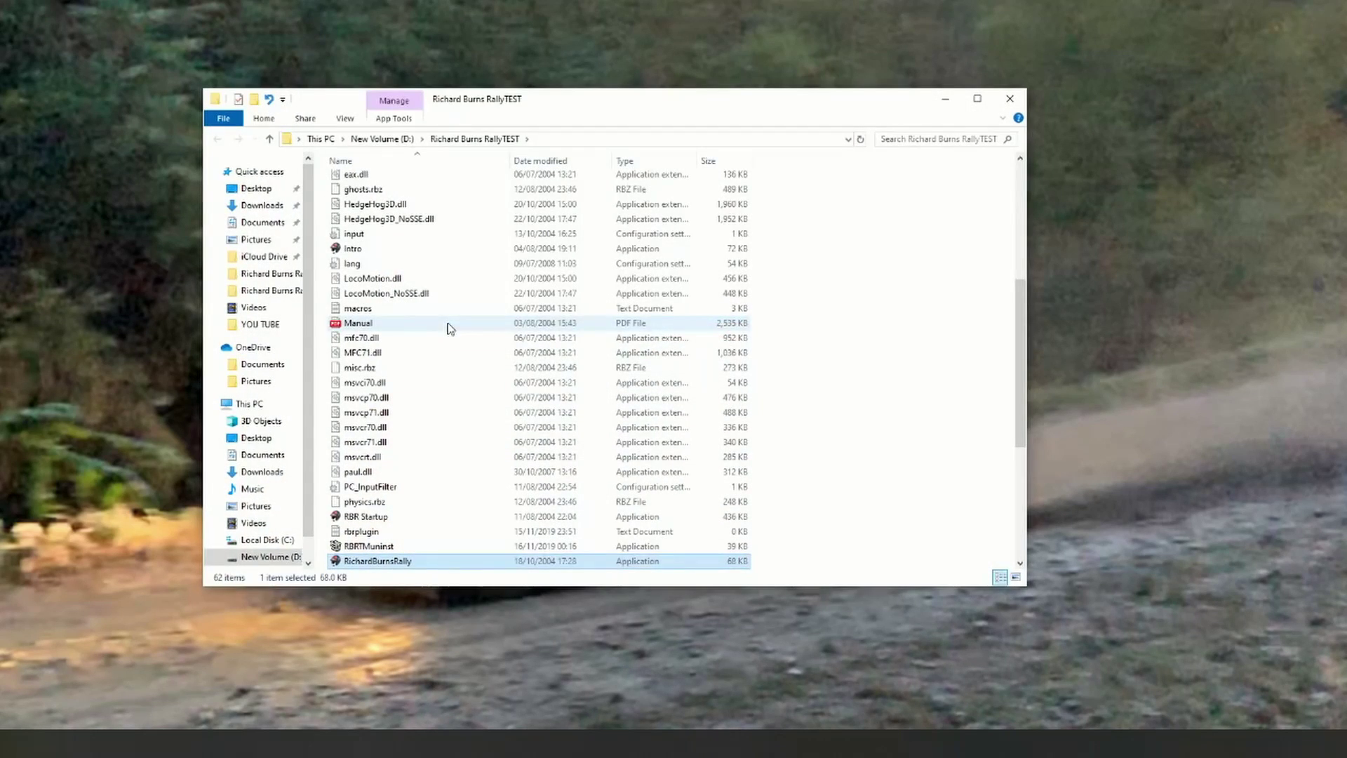
pyautogui.moveTo(1014, 298); pyautogui.dragTo(1012, 208)
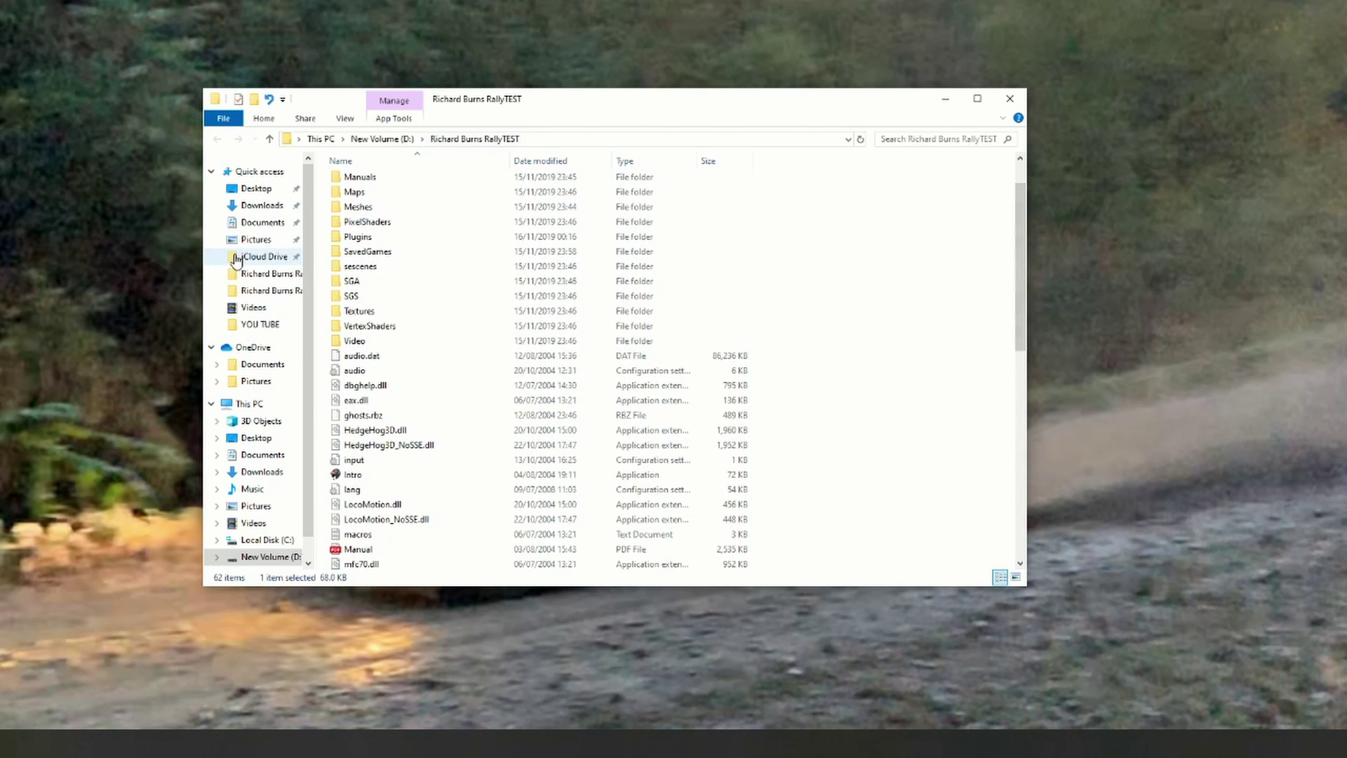
pyautogui.click(368, 240)
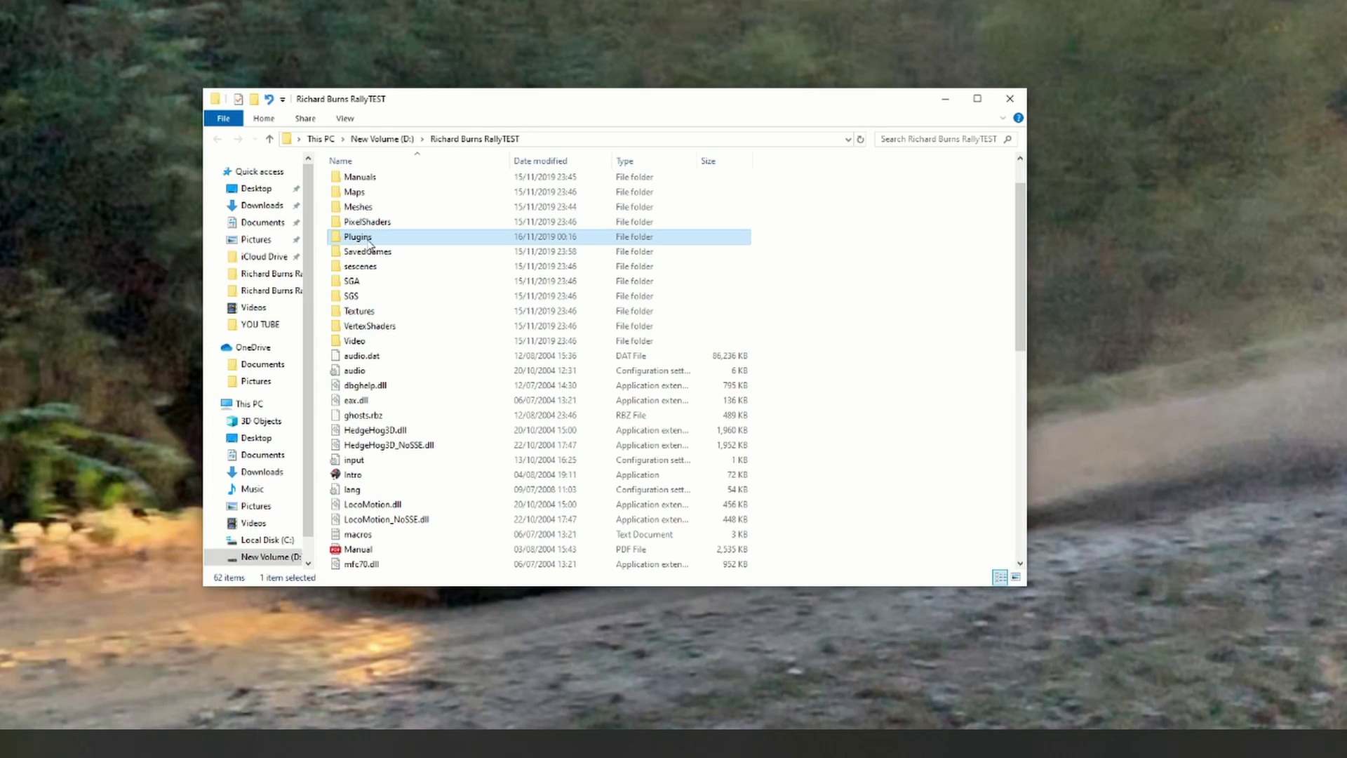
pyautogui.doubleClick(369, 239)
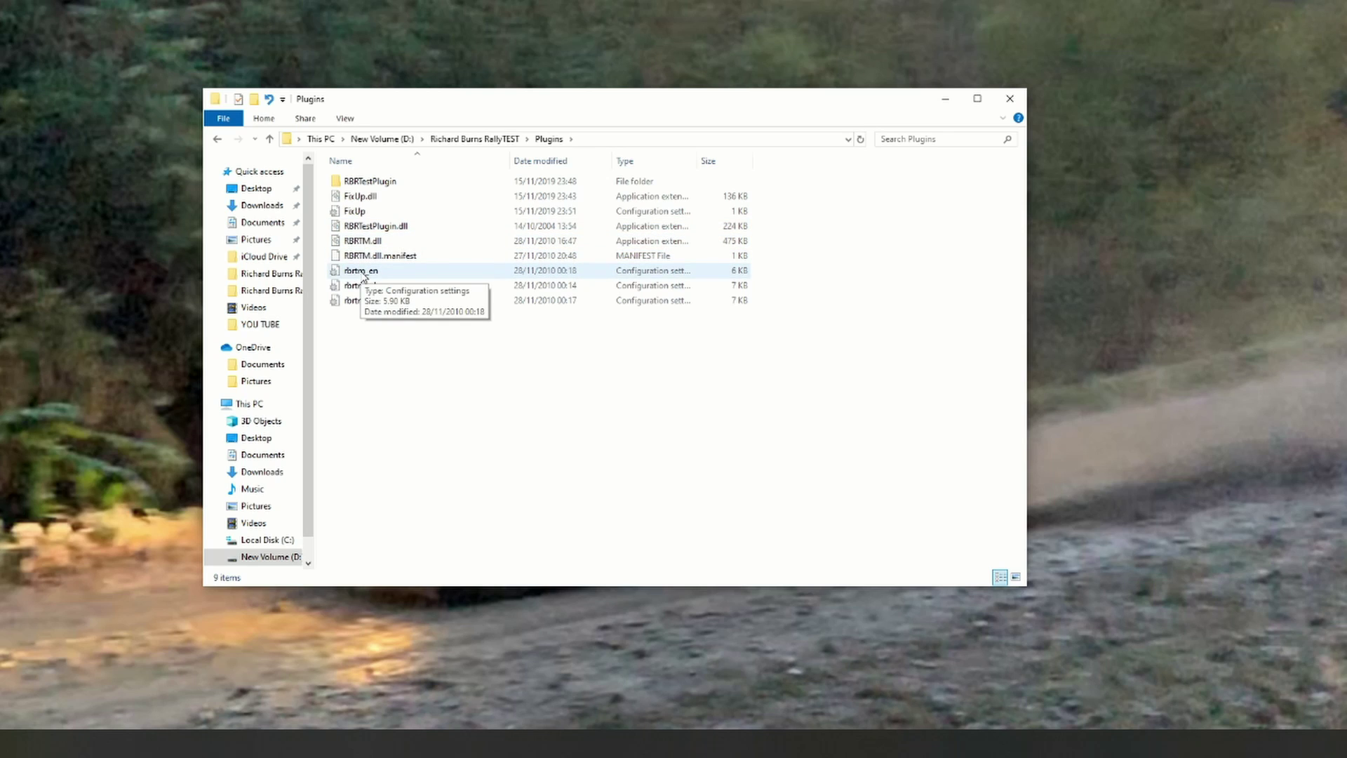
# Step: Read the rbrtm_en language file in Notepad, then close the Plugins folder window
pyautogui.doubleClick(362, 271)
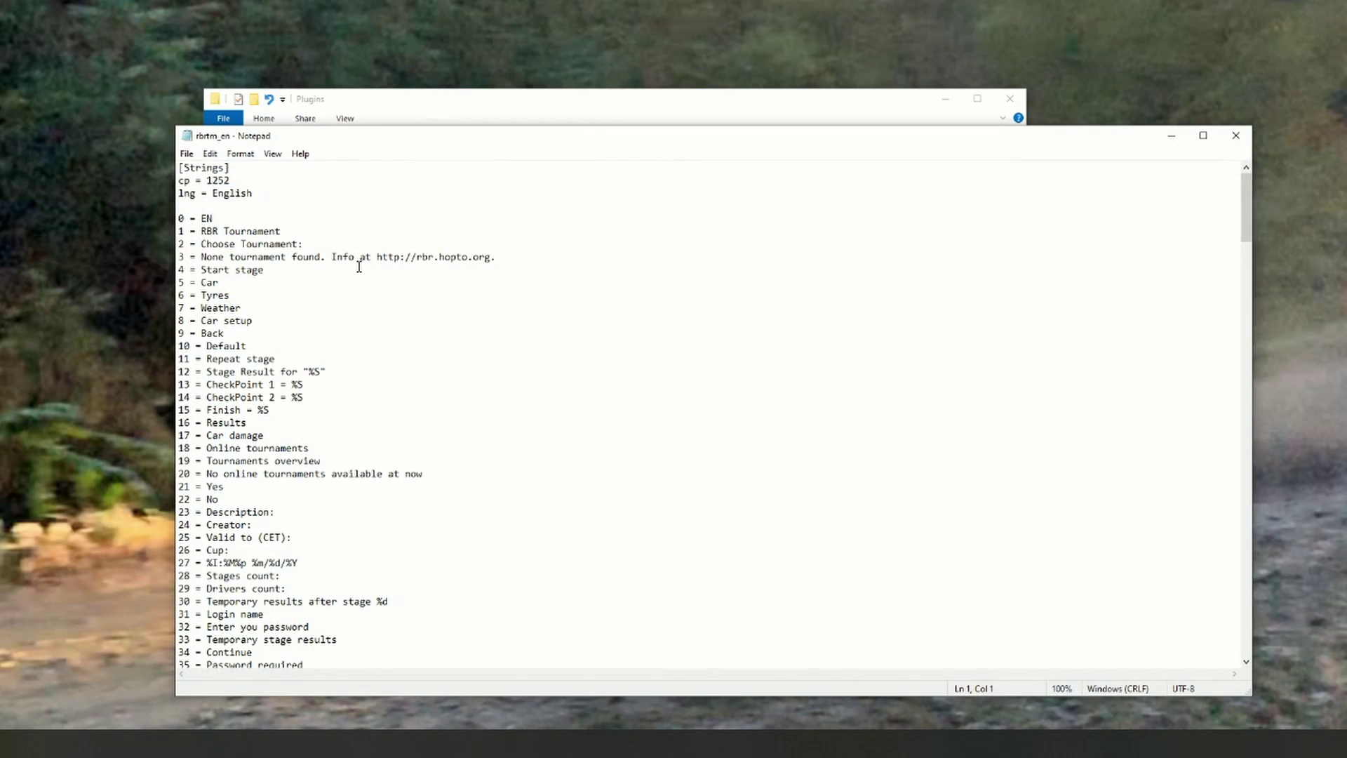
pyautogui.scroll(-10, 629, 296)
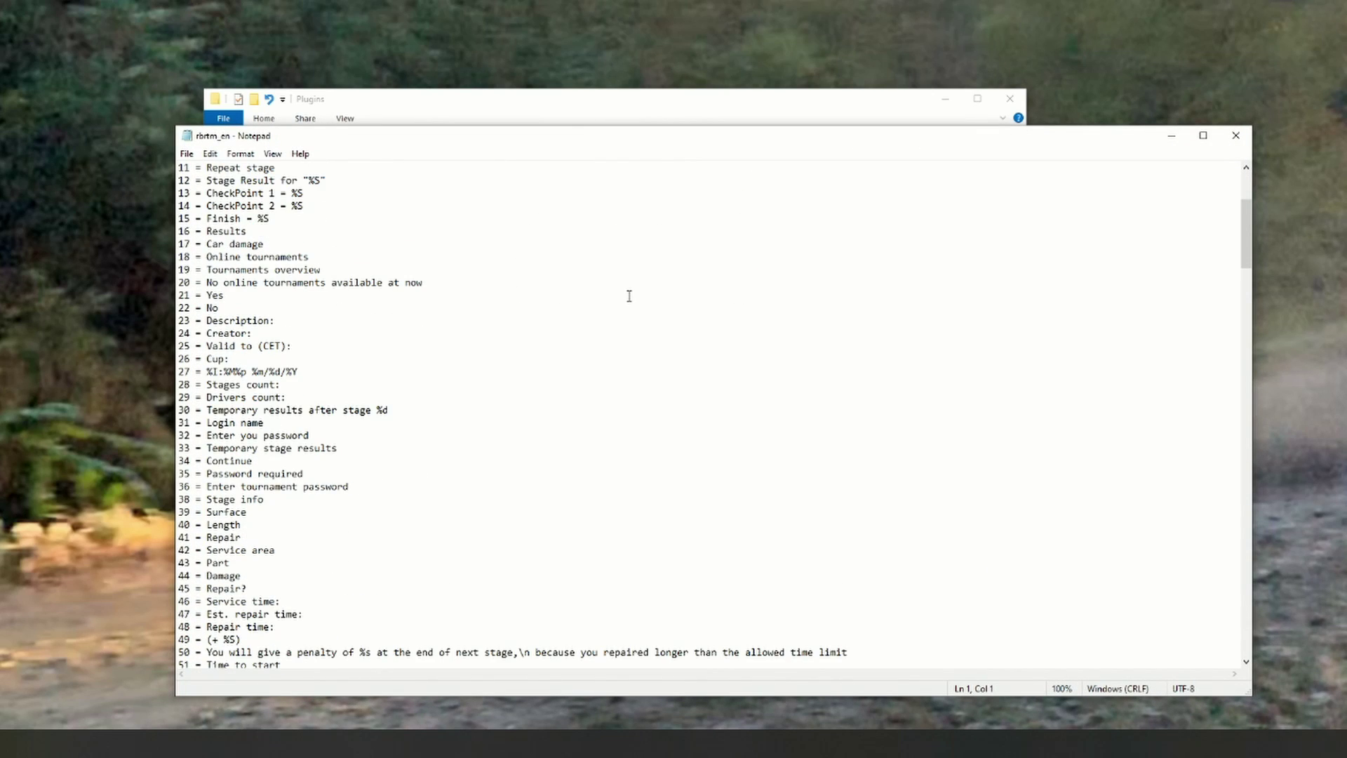
pyautogui.scroll(-20, 630, 296)
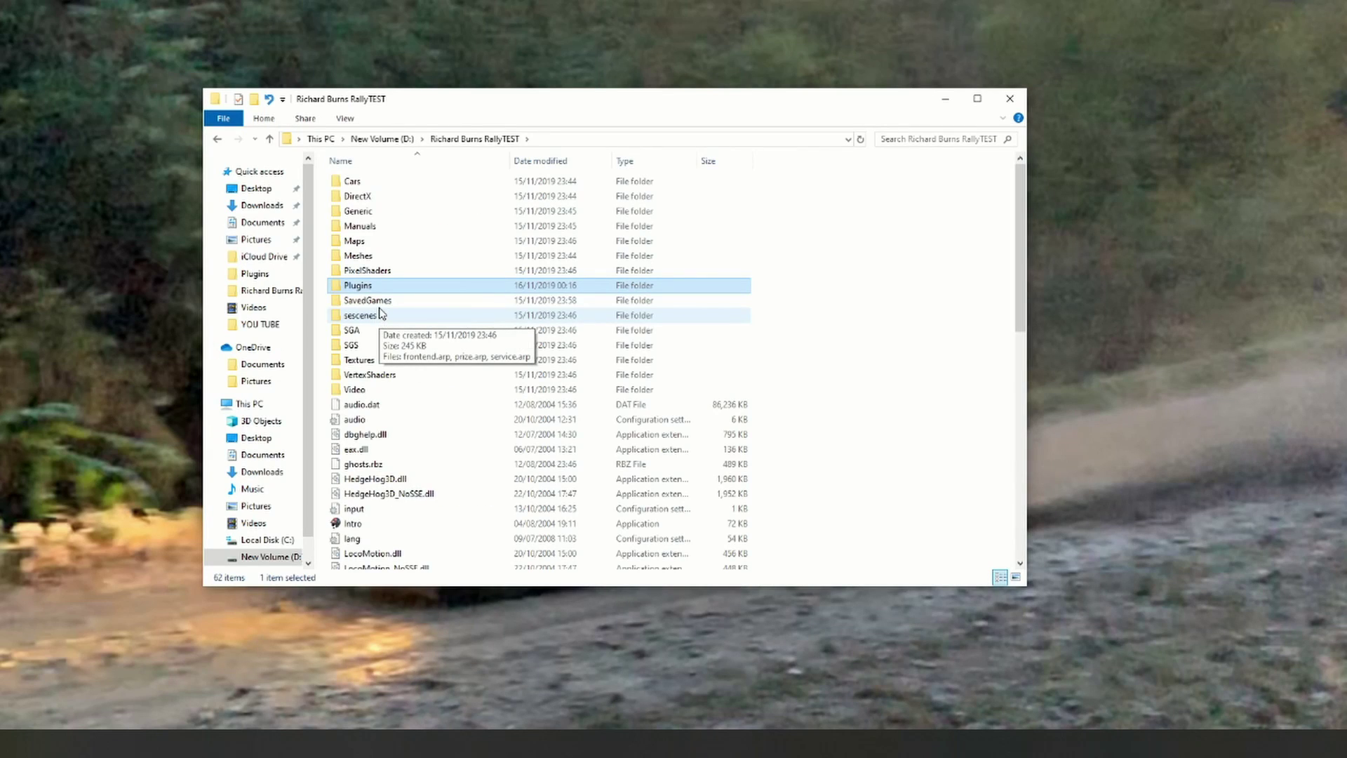
pyautogui.doubleClick(378, 289)
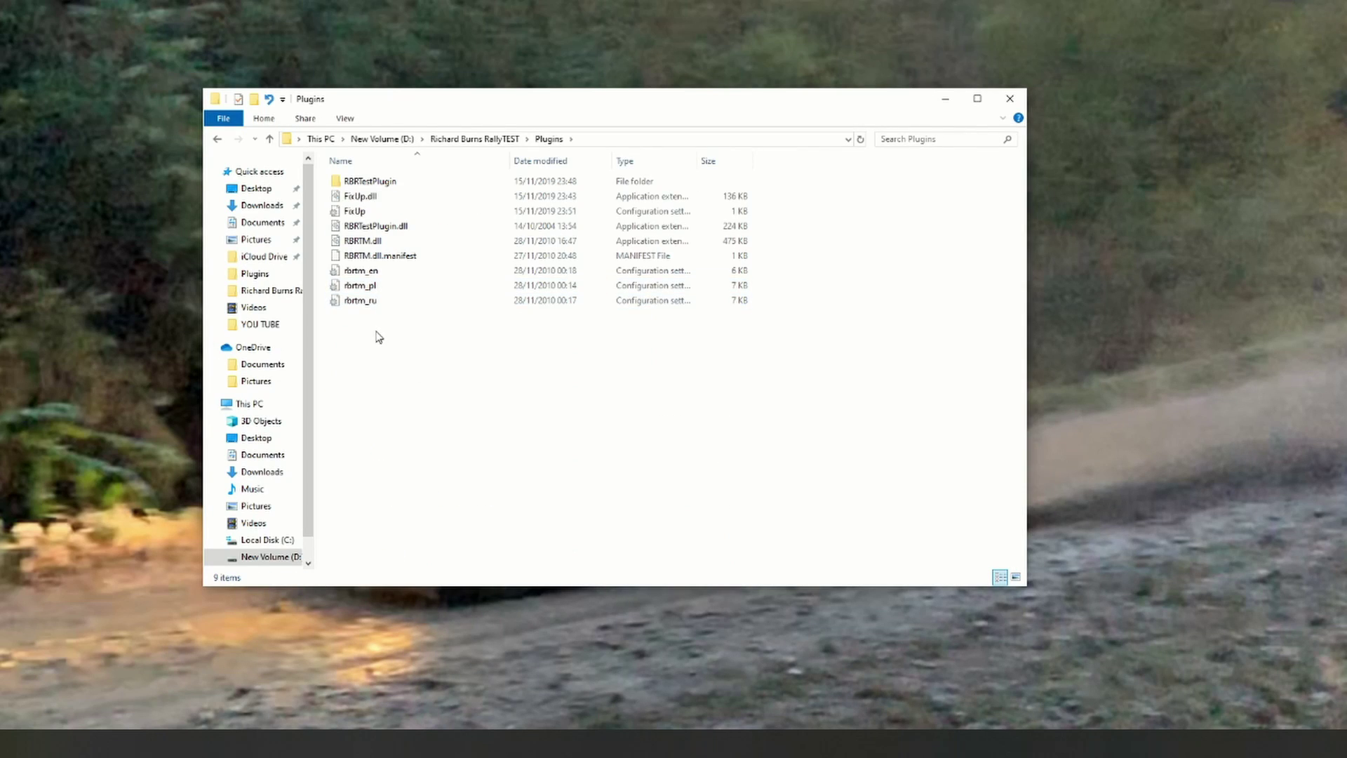
pyautogui.moveTo(369, 323); pyautogui.dragTo(388, 347)
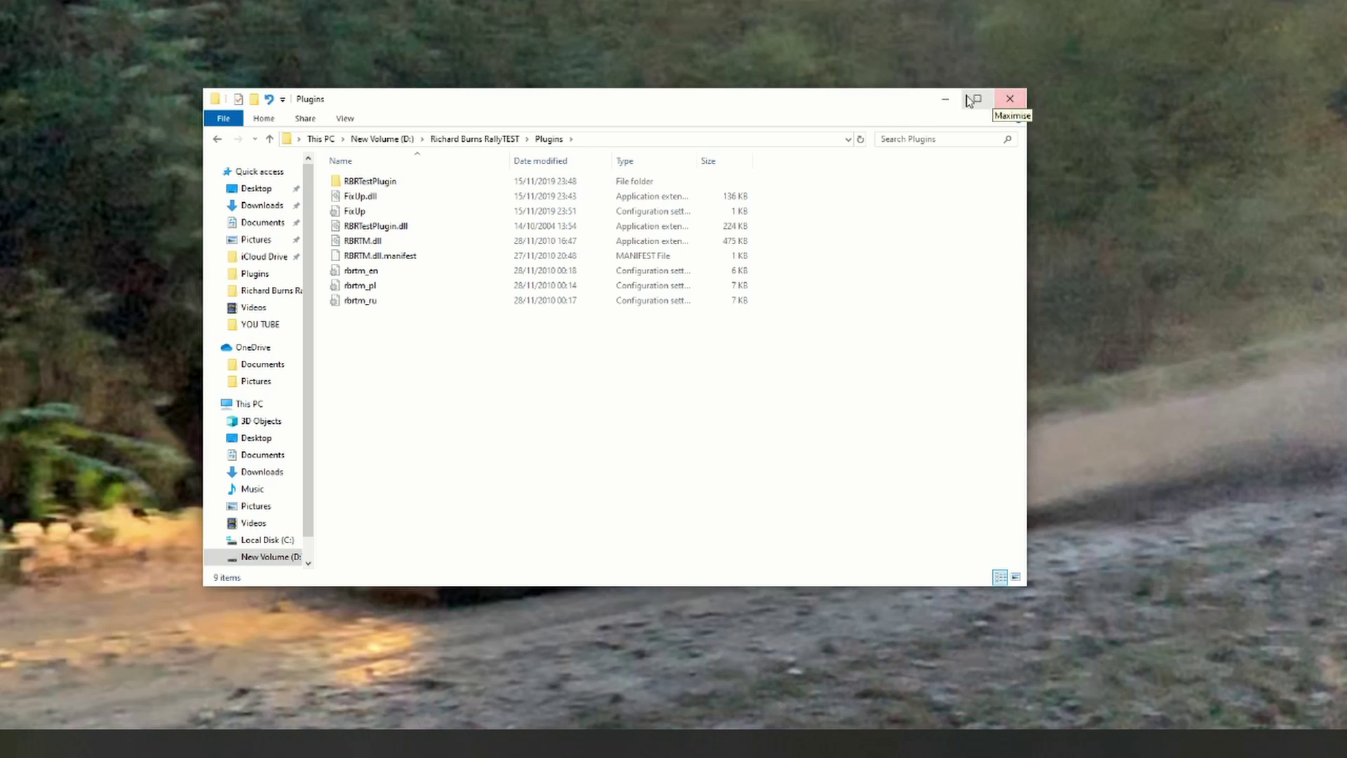
pyautogui.click(945, 99)
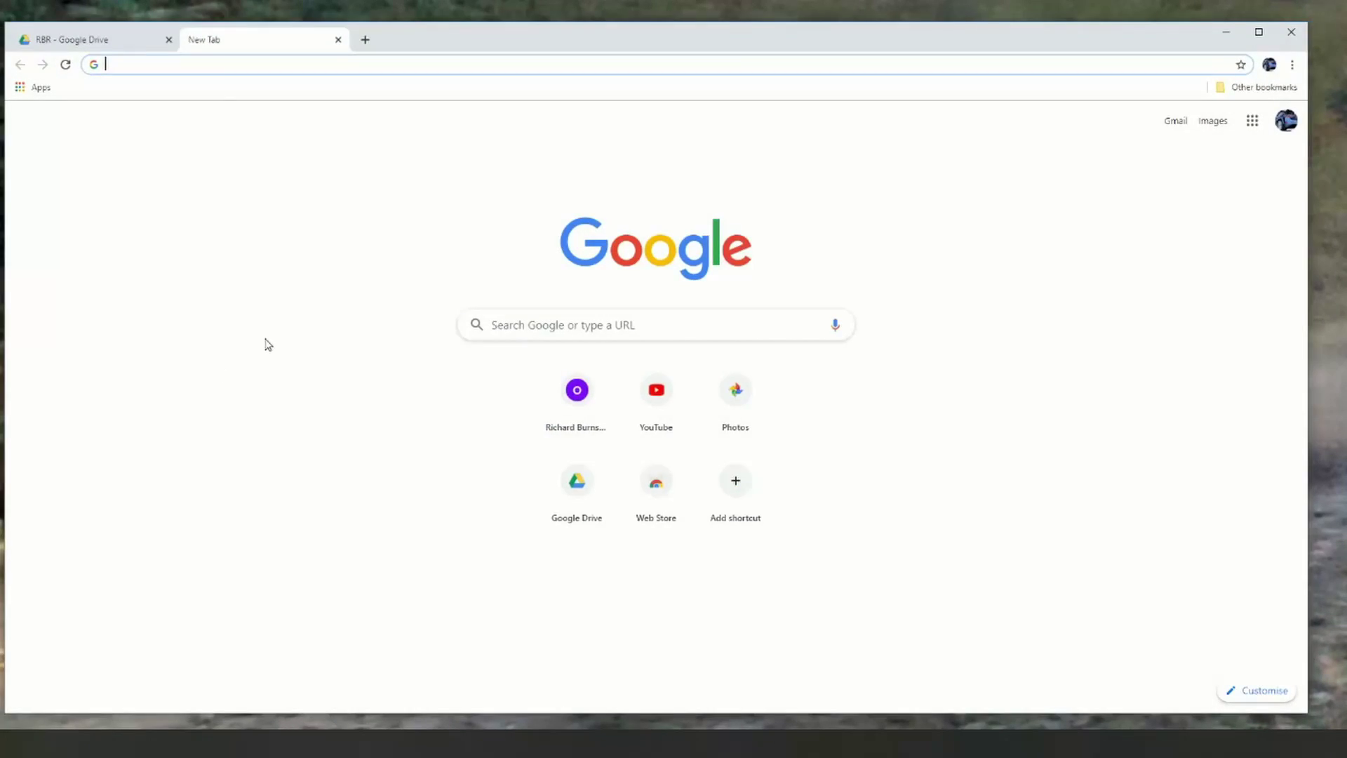
# Step: Google 'RBRCIT' in a new tab and open the RaceDepartment RBRCIT tool thread
pyautogui.click(533, 355)
pyautogui.click(532, 328)
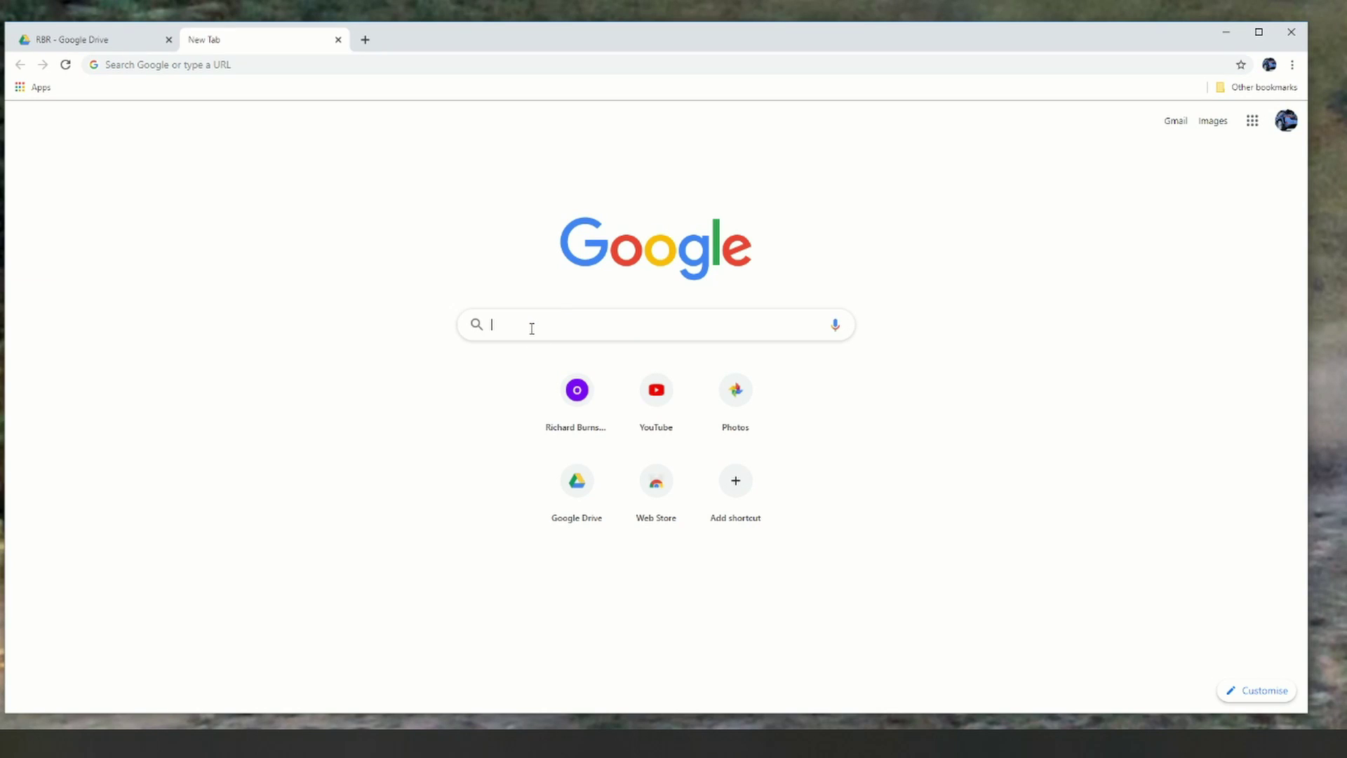
pyautogui.write('RBRCI')
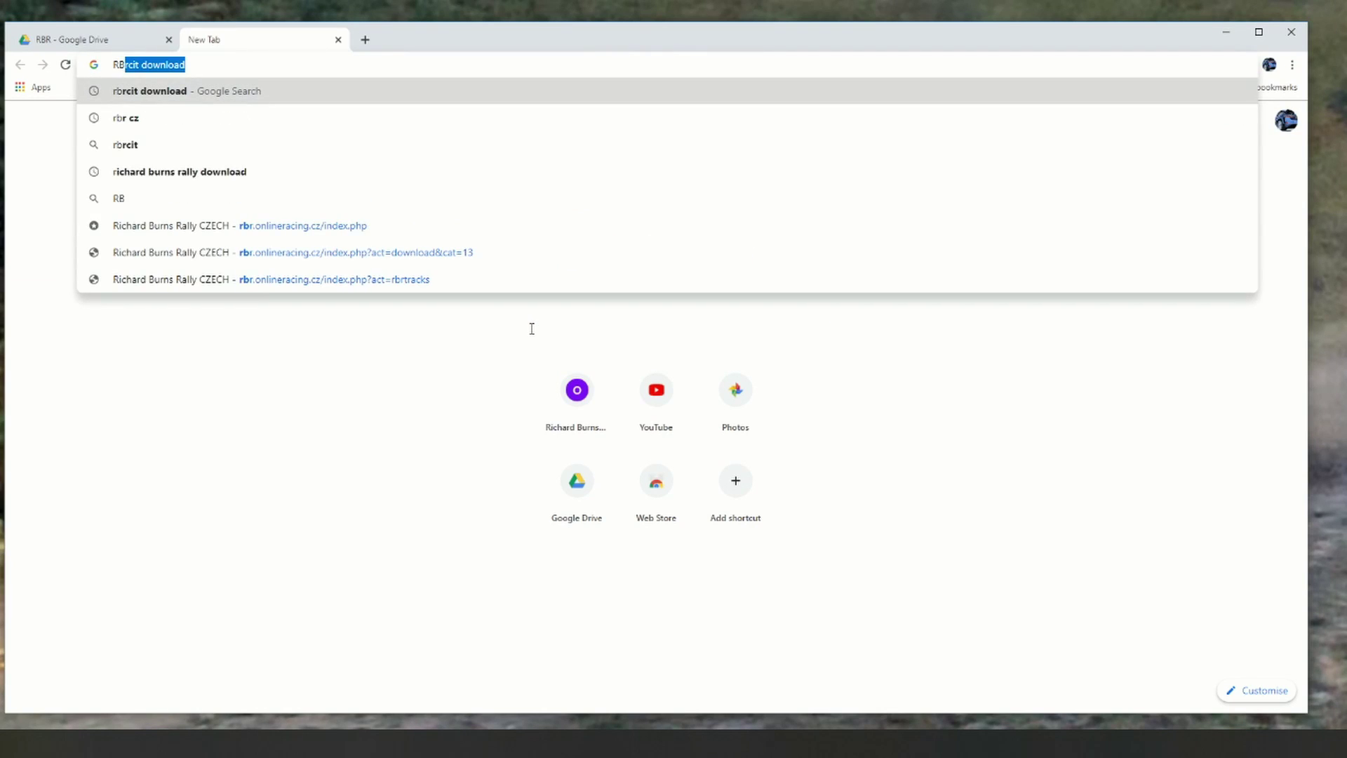
pyautogui.write('T')
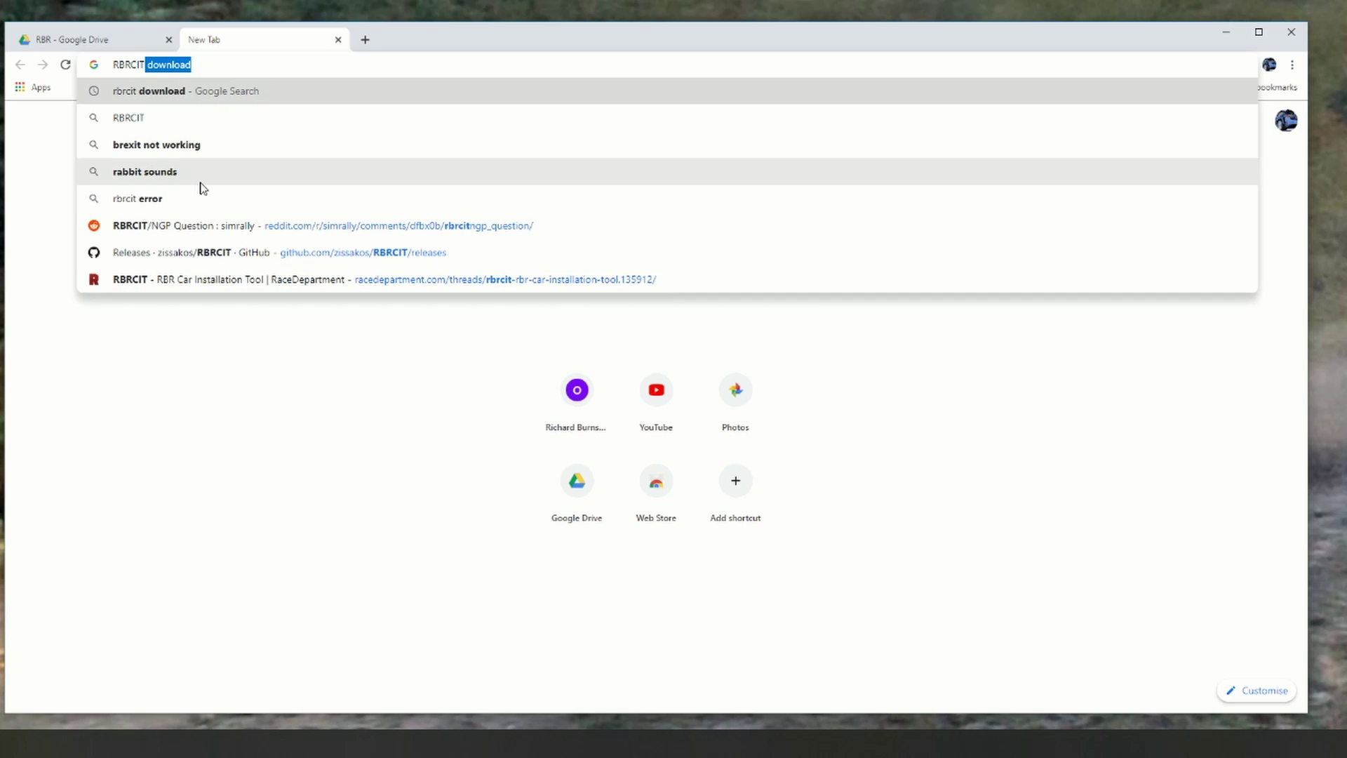
pyautogui.click(136, 122)
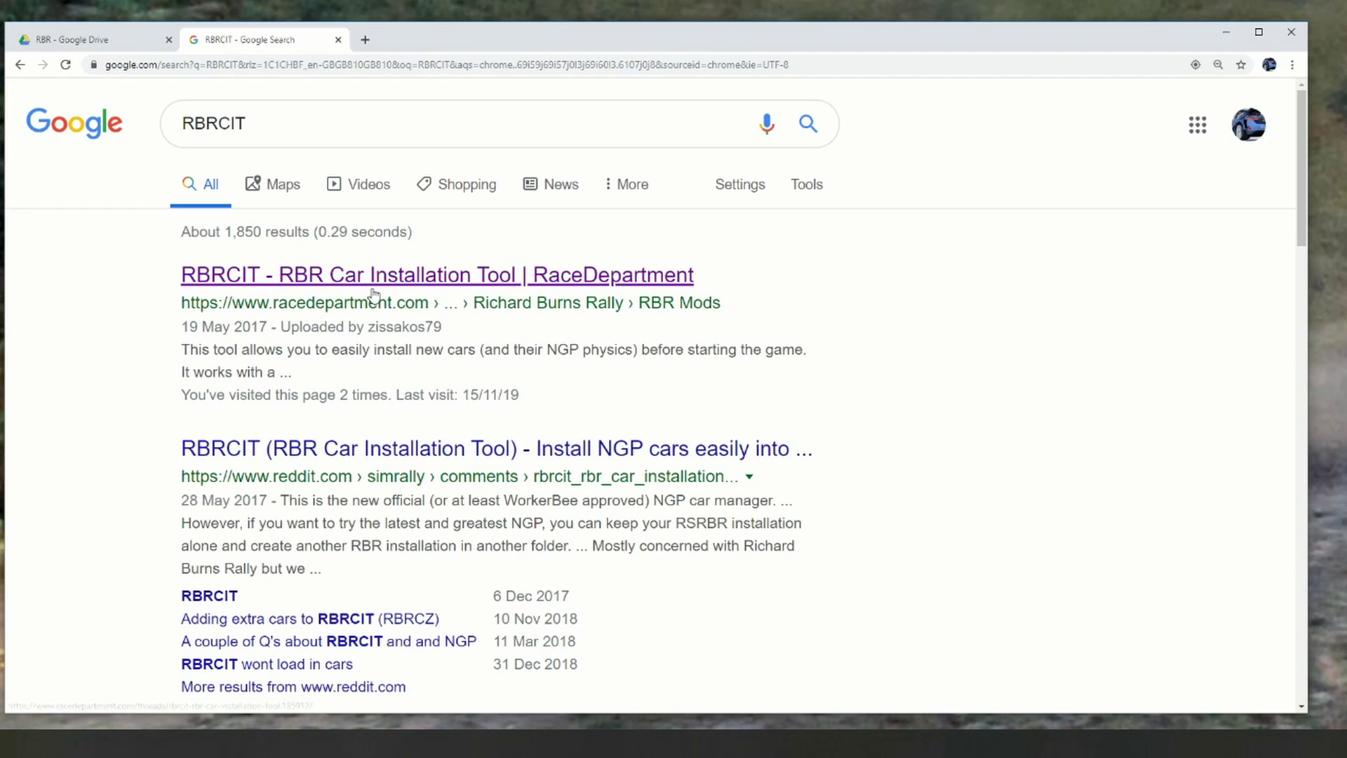
pyautogui.click(374, 293)
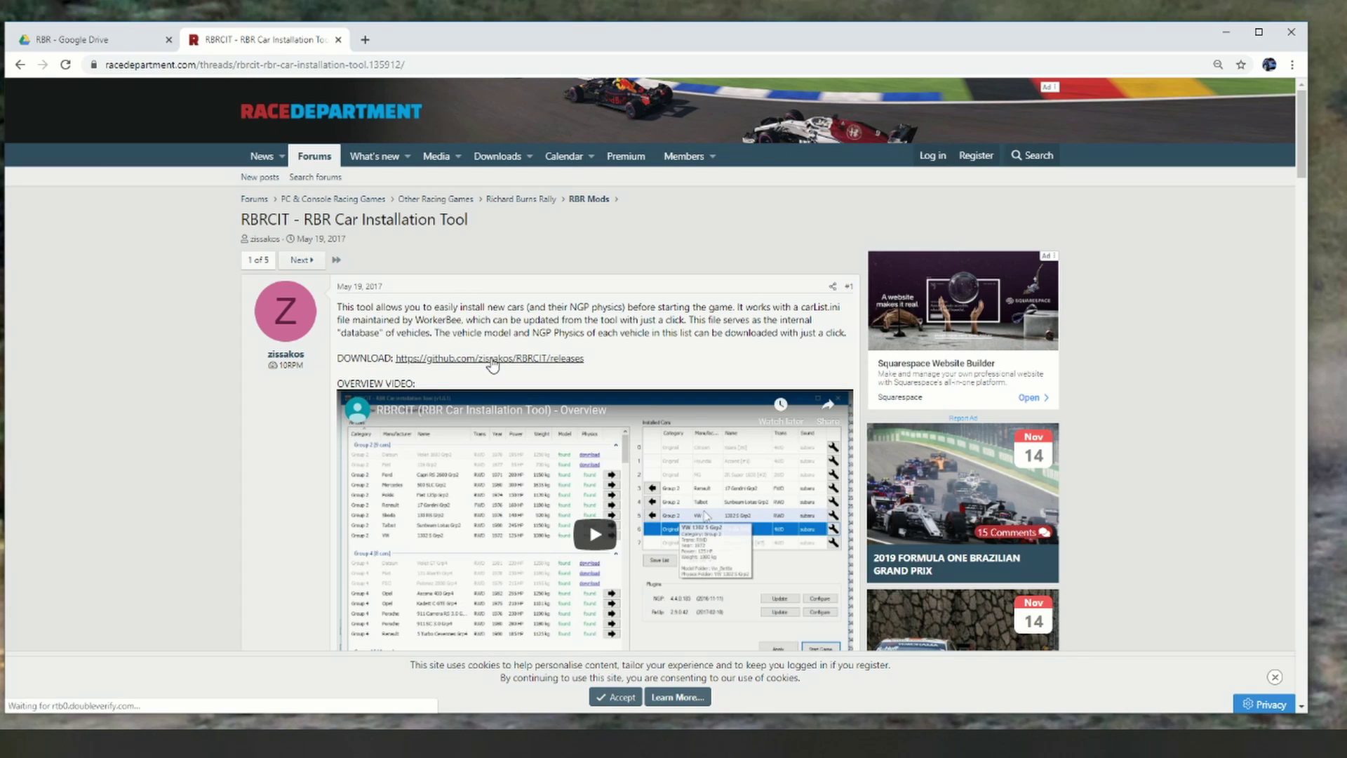
# Step: Download RBRCIT.v1.0.6.zip from the v1.0.6 release on GitHub
pyautogui.click(493, 361)
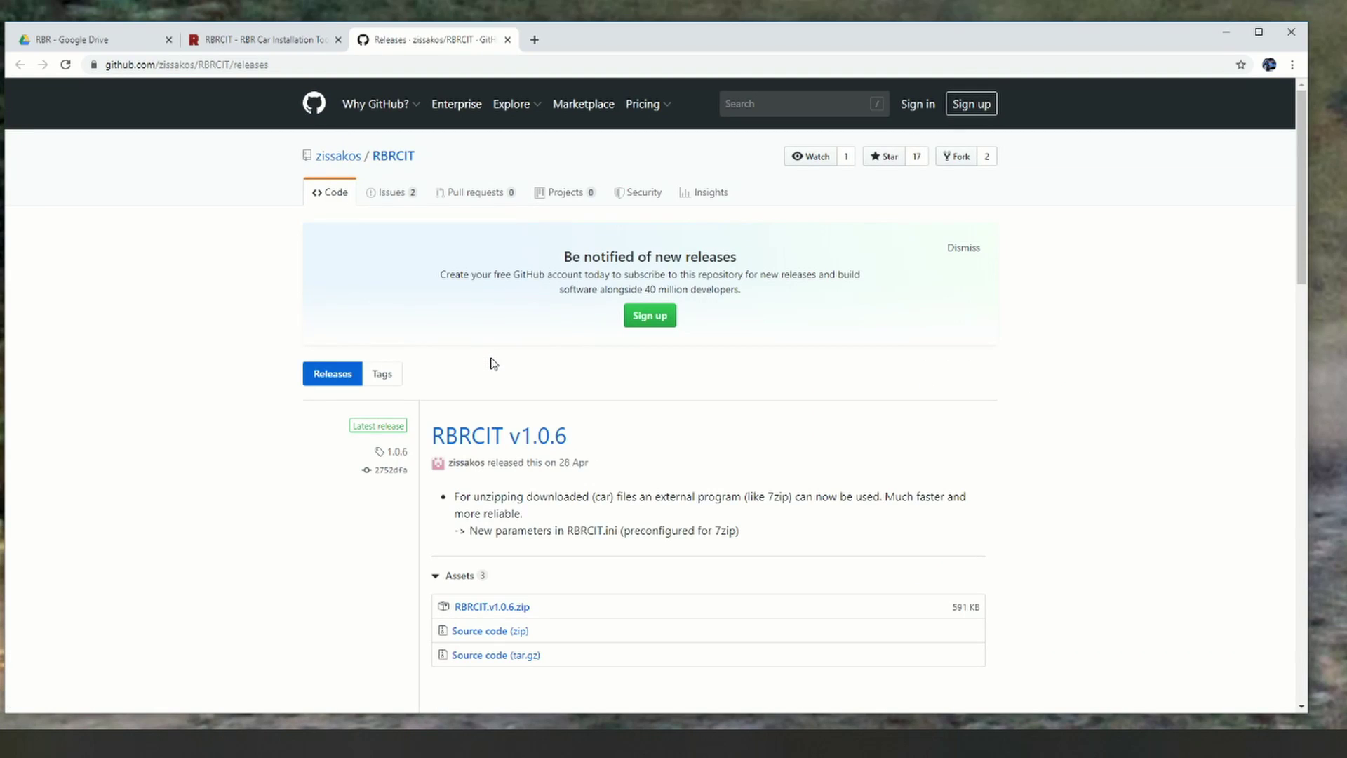
pyautogui.click(497, 436)
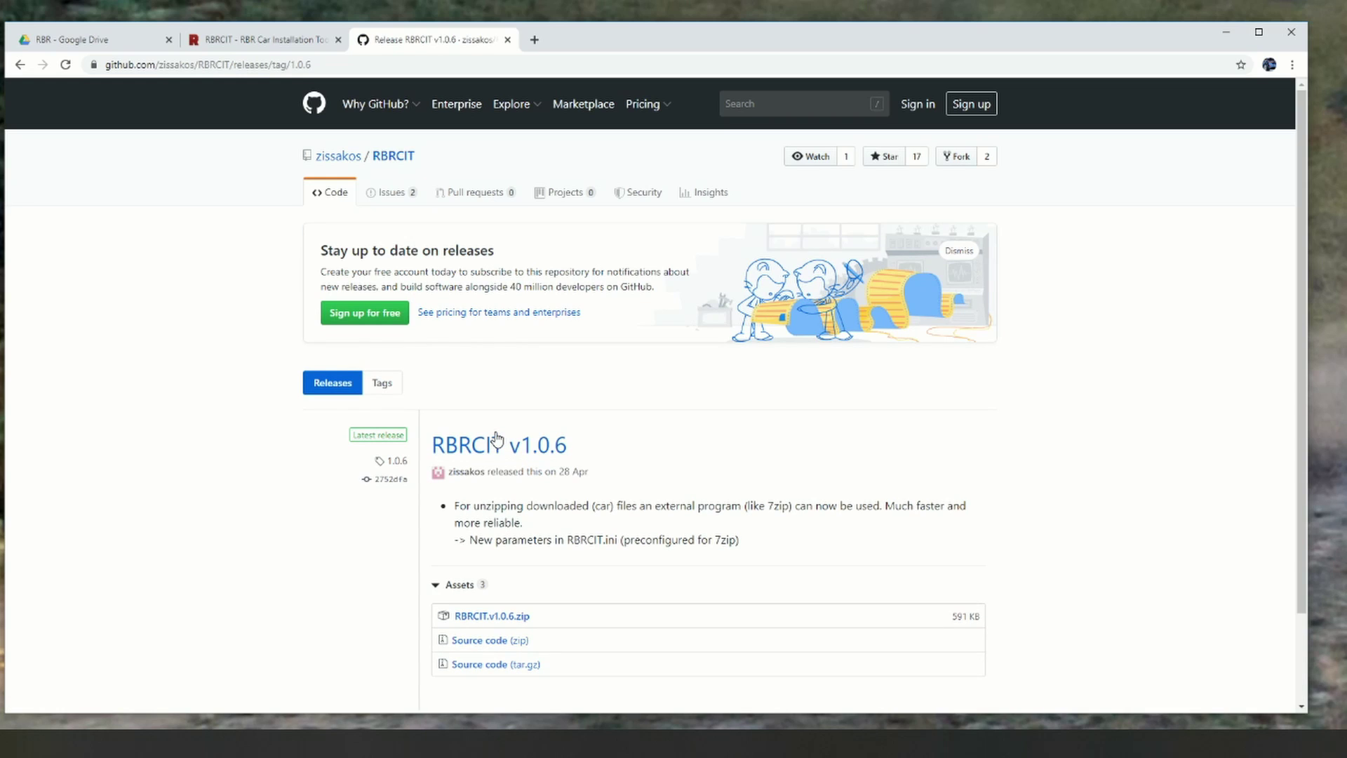
pyautogui.scroll(-1, 1092, 395)
pyautogui.scroll(-1, 1092, 395)
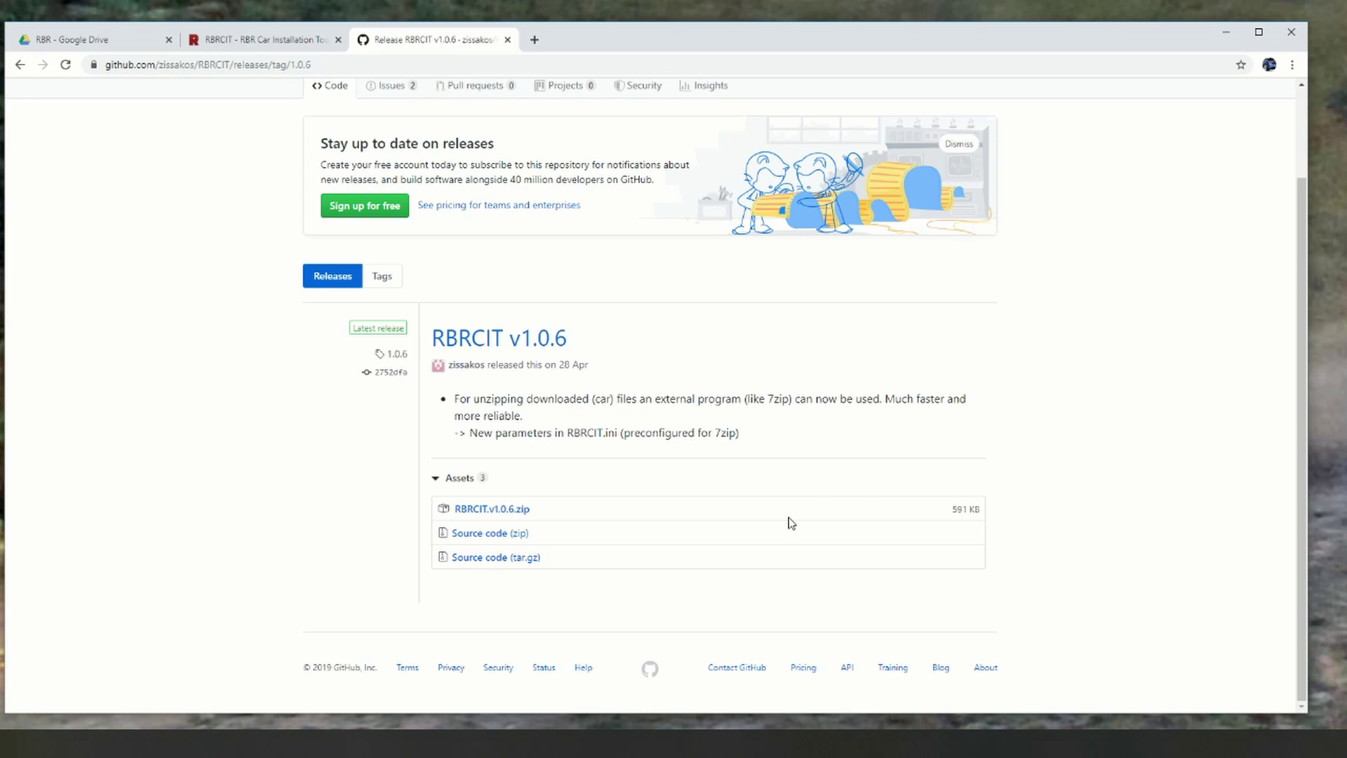
pyautogui.click(471, 514)
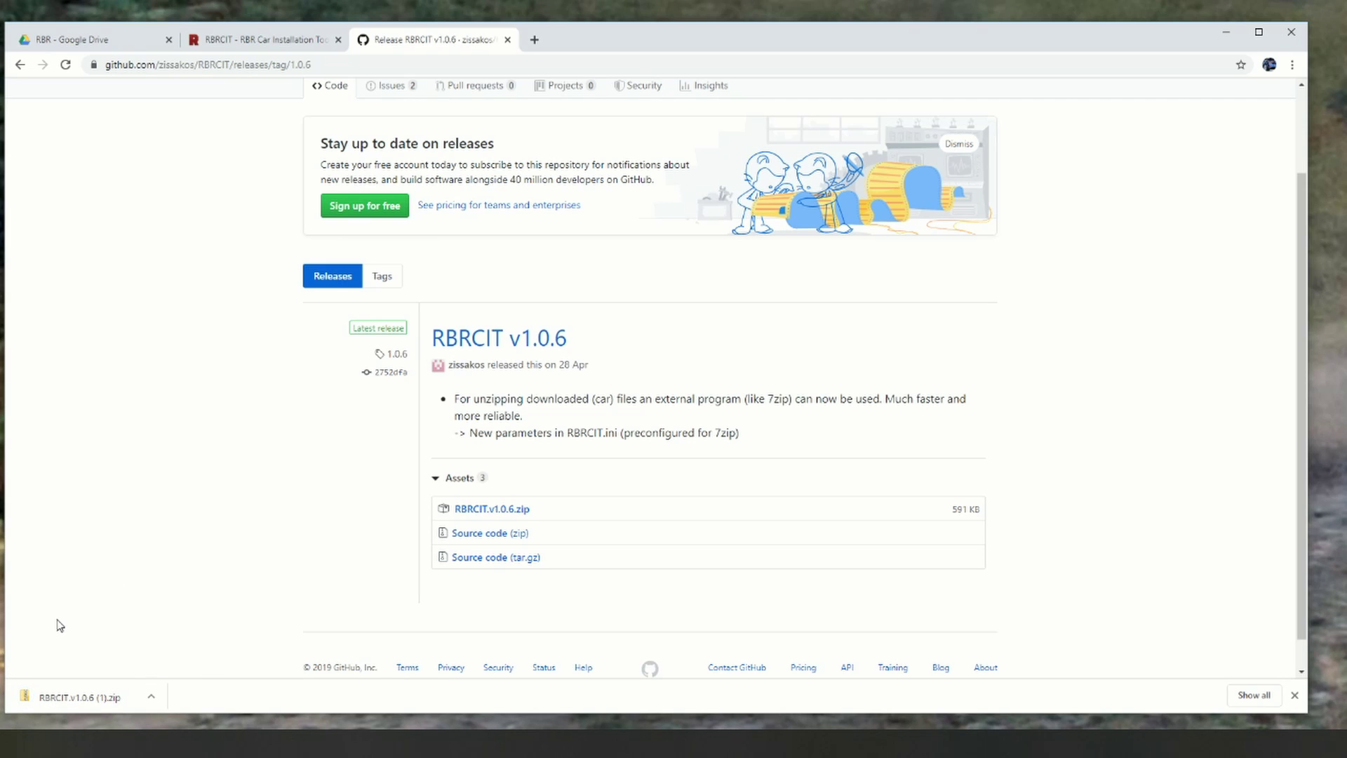
# Step: Read the RBRCIT.readme inside the downloaded zip, then return to Downloads
pyautogui.click(59, 697)
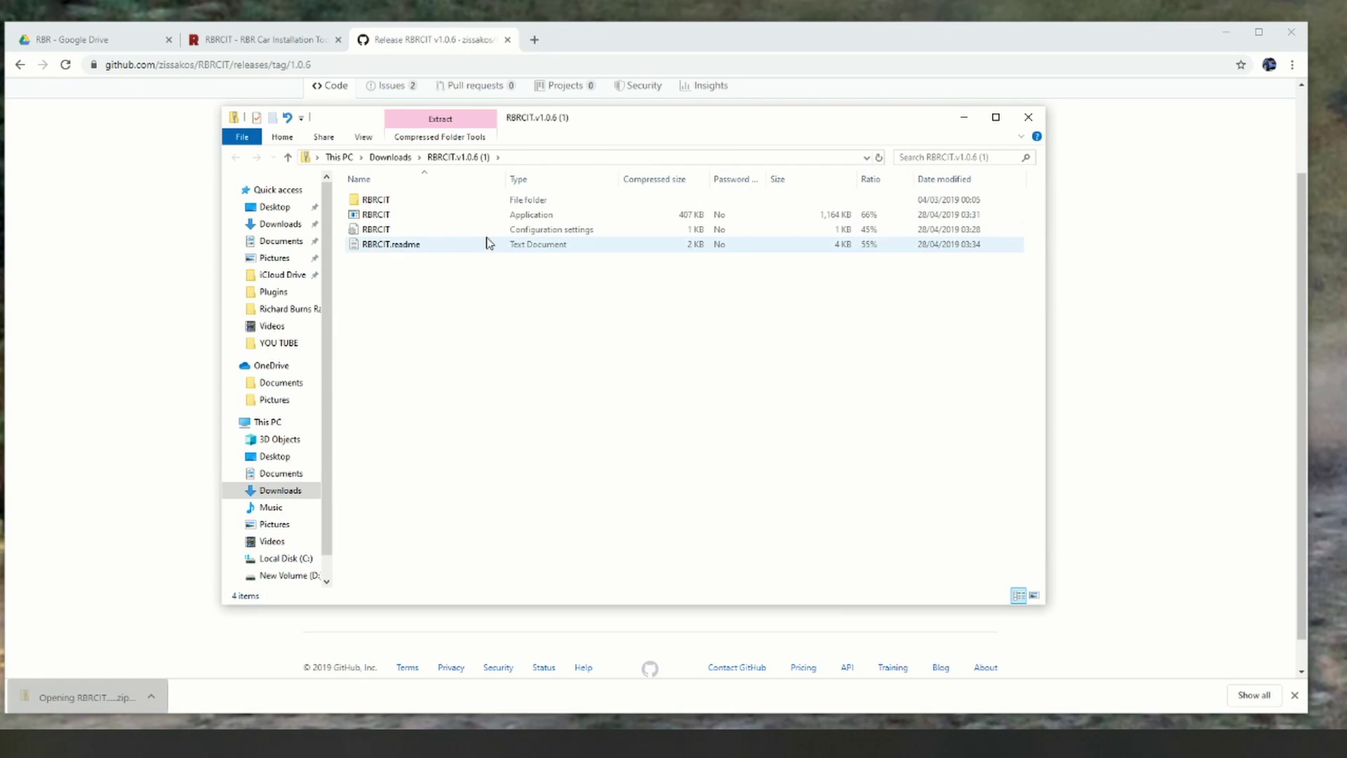
pyautogui.doubleClick(397, 245)
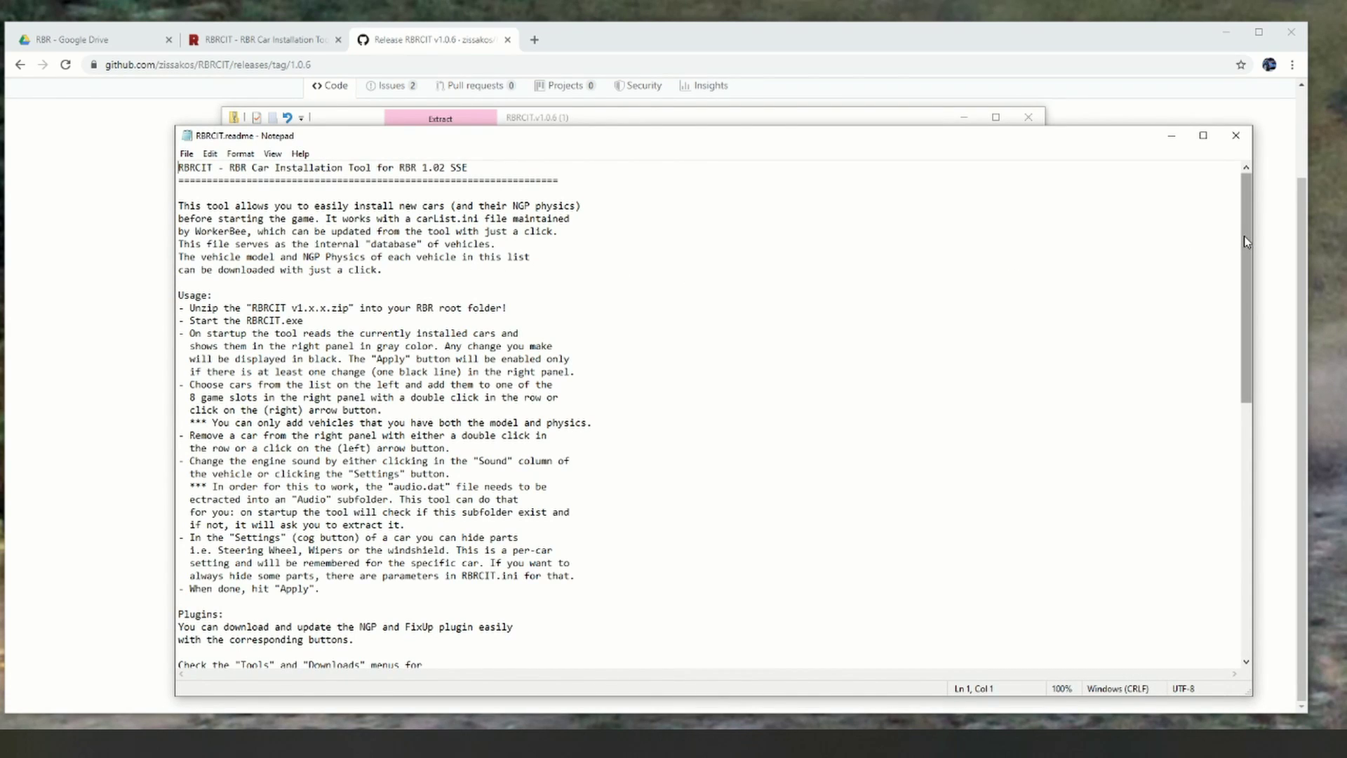
pyautogui.moveTo(1245, 238); pyautogui.dragTo(1235, 135)
pyautogui.click(1236, 135)
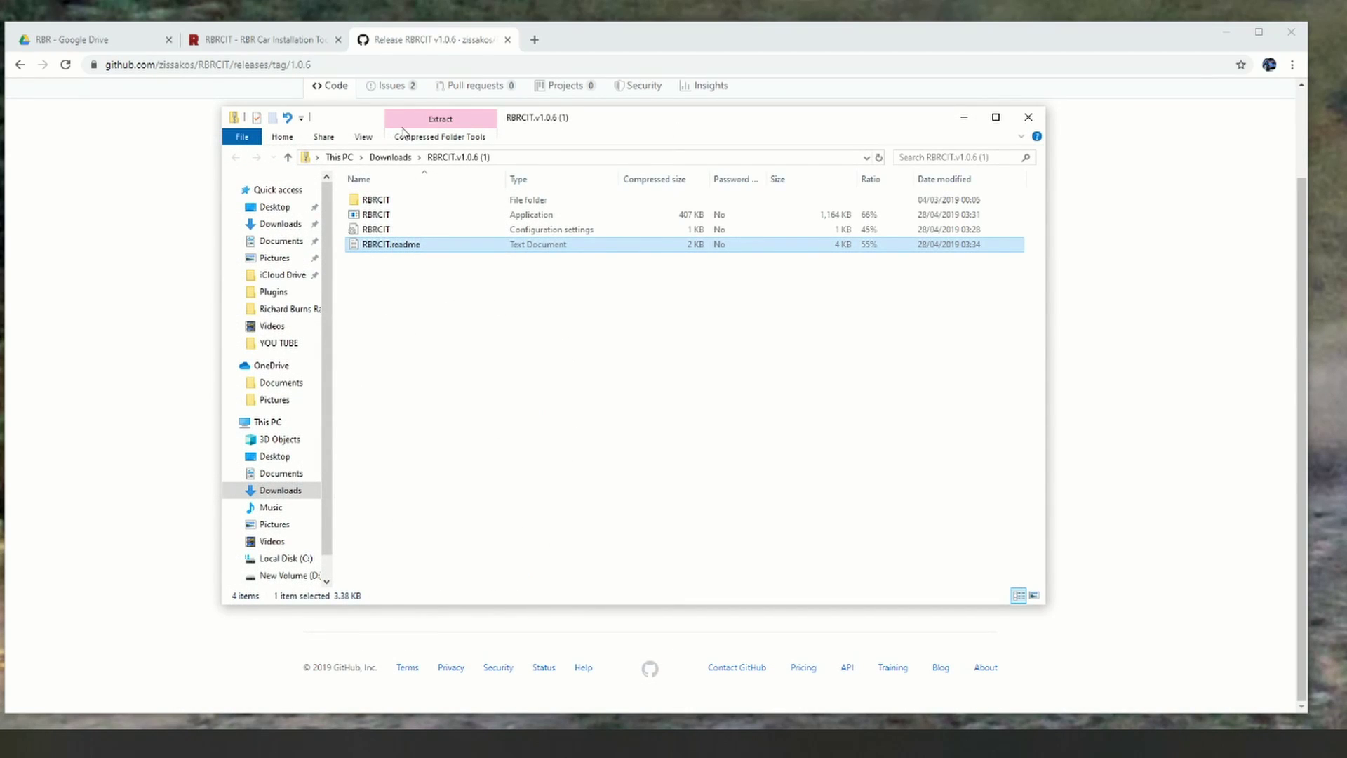
pyautogui.click(390, 158)
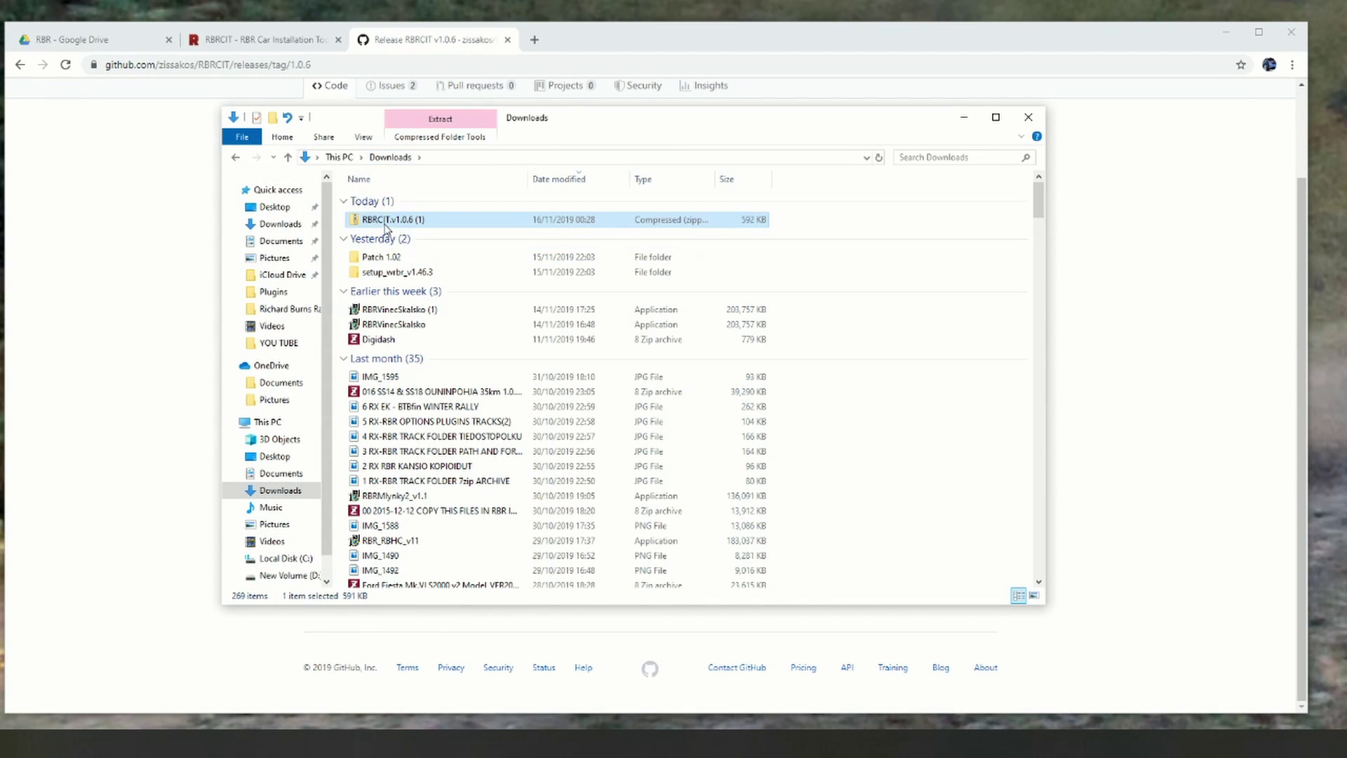
# Step: Extract the RBRCIT archive into D:\Richard Burns RallyTEST
pyautogui.rightClick(385, 226)
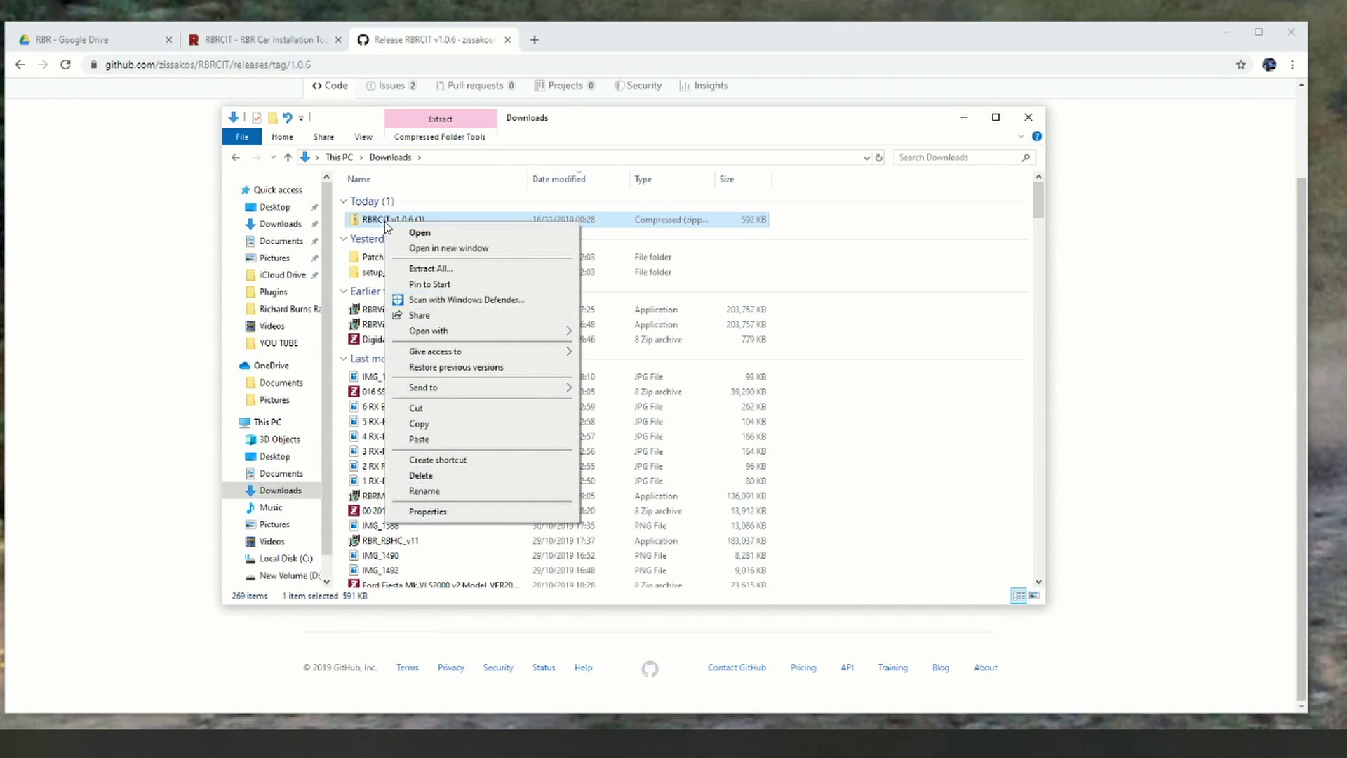
pyautogui.click(431, 270)
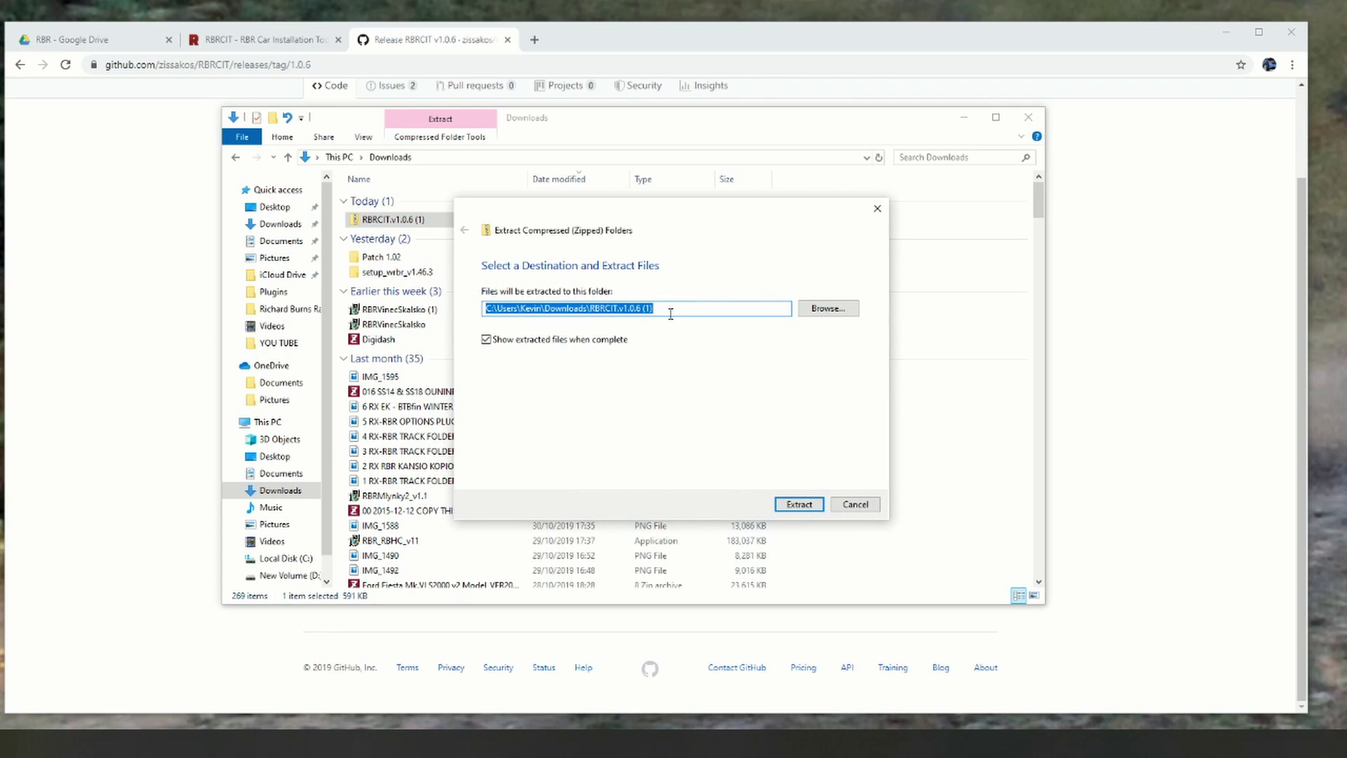
pyautogui.click(811, 314)
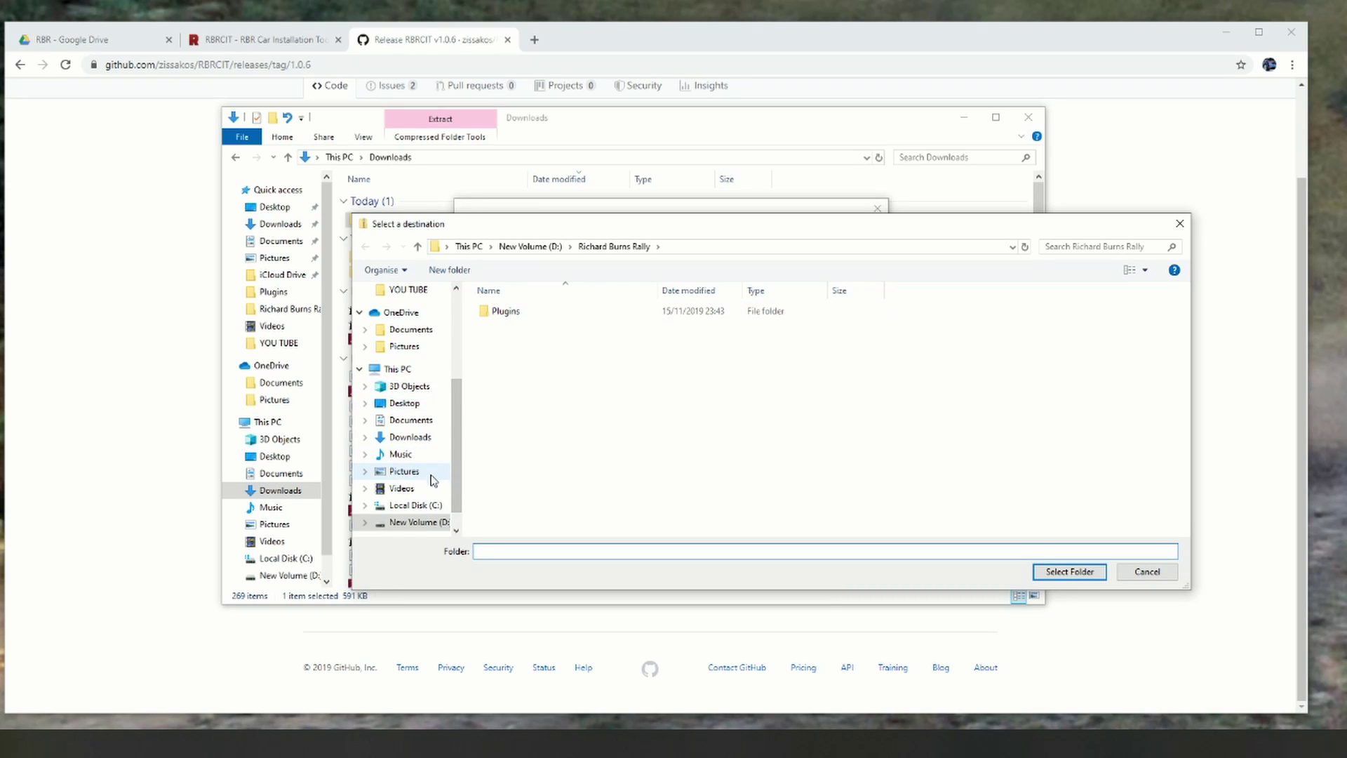
pyautogui.click(413, 523)
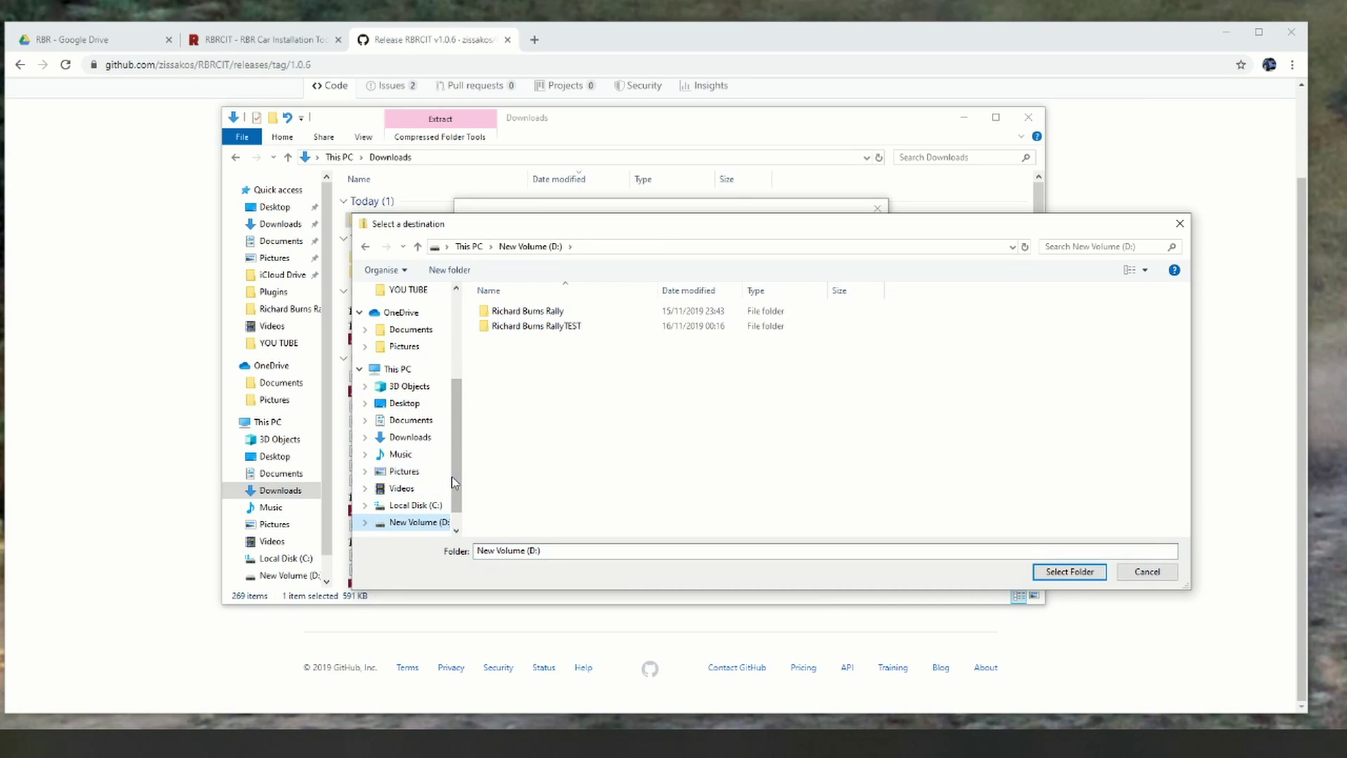
pyautogui.doubleClick(548, 327)
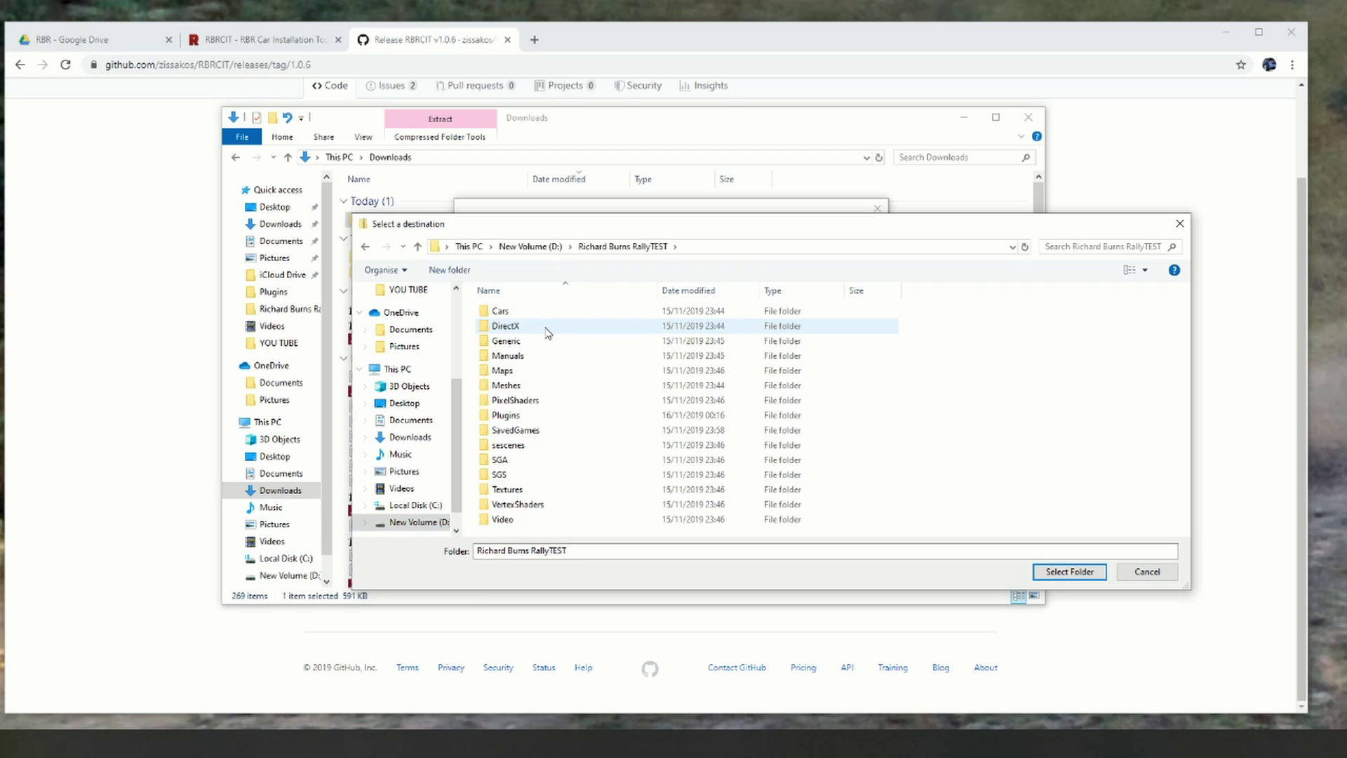
pyautogui.rightClick(989, 346)
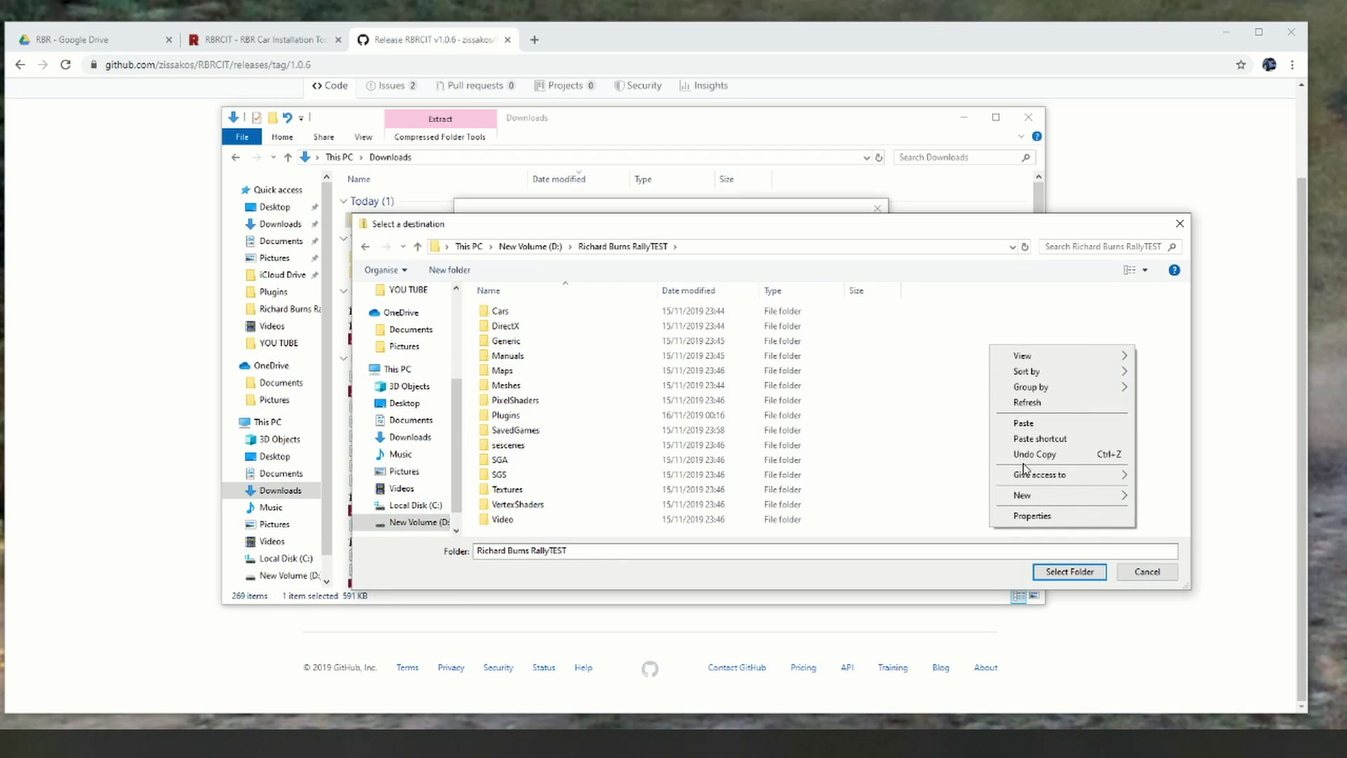
pyautogui.click(975, 435)
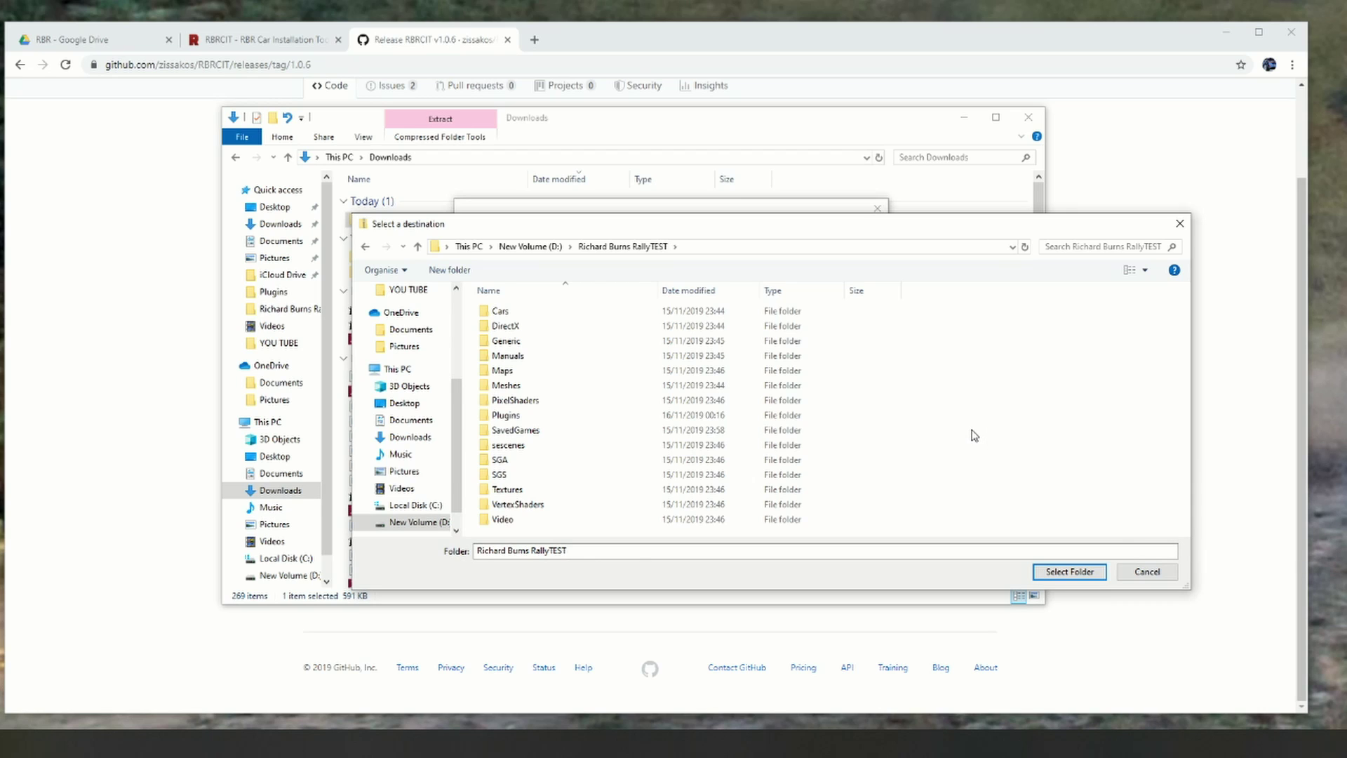
pyautogui.click(1069, 571)
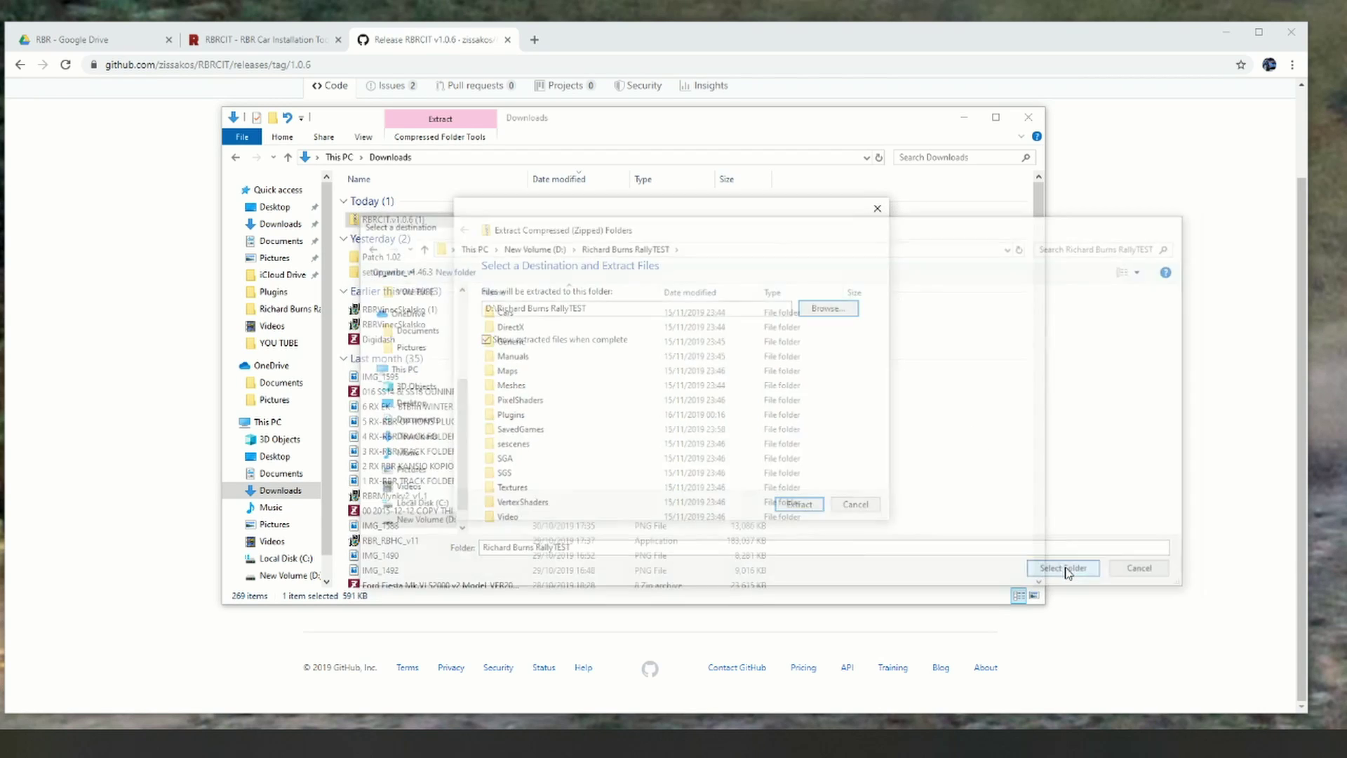
pyautogui.click(798, 503)
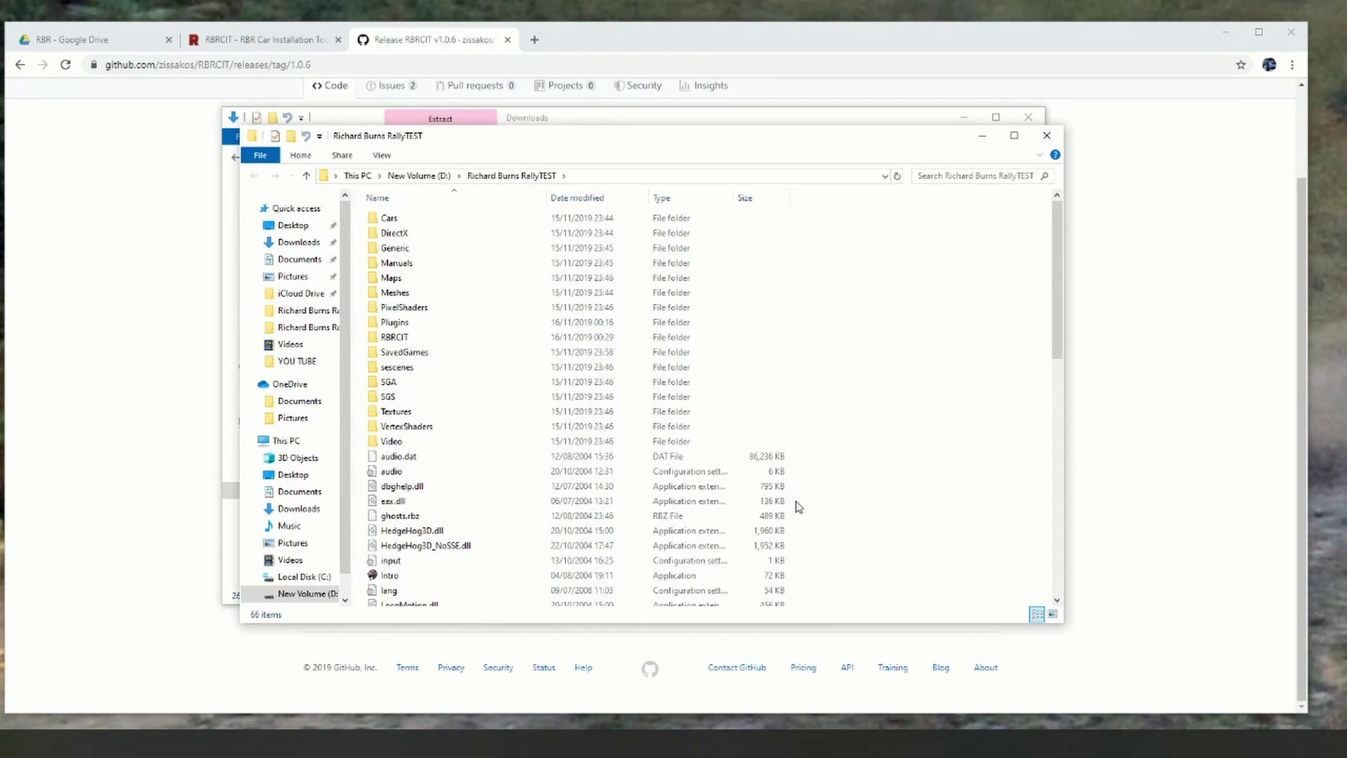
# Step: Open the RBRCIT configuration file in the game folder, then close it
pyautogui.moveTo(1060, 271); pyautogui.dragTo(1071, 463)
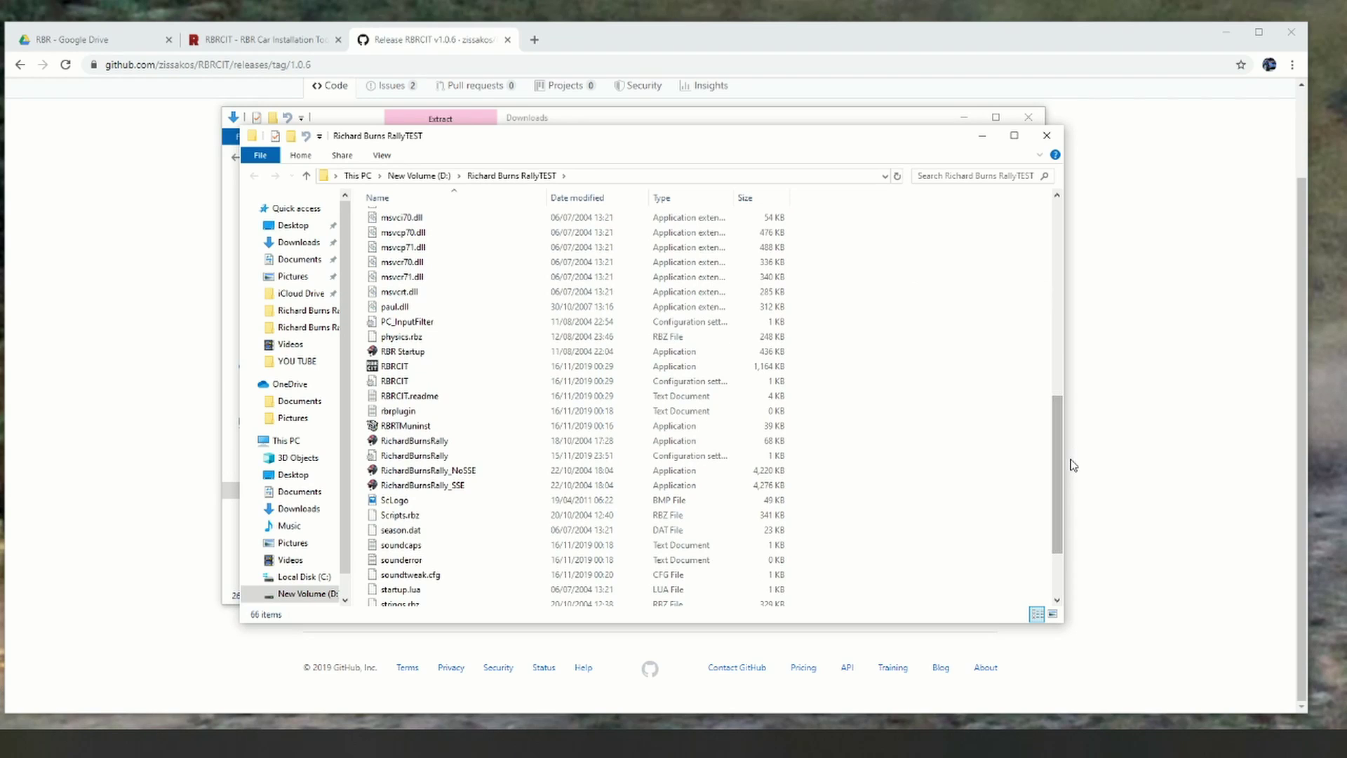
pyautogui.click(401, 384)
pyautogui.doubleClick(401, 385)
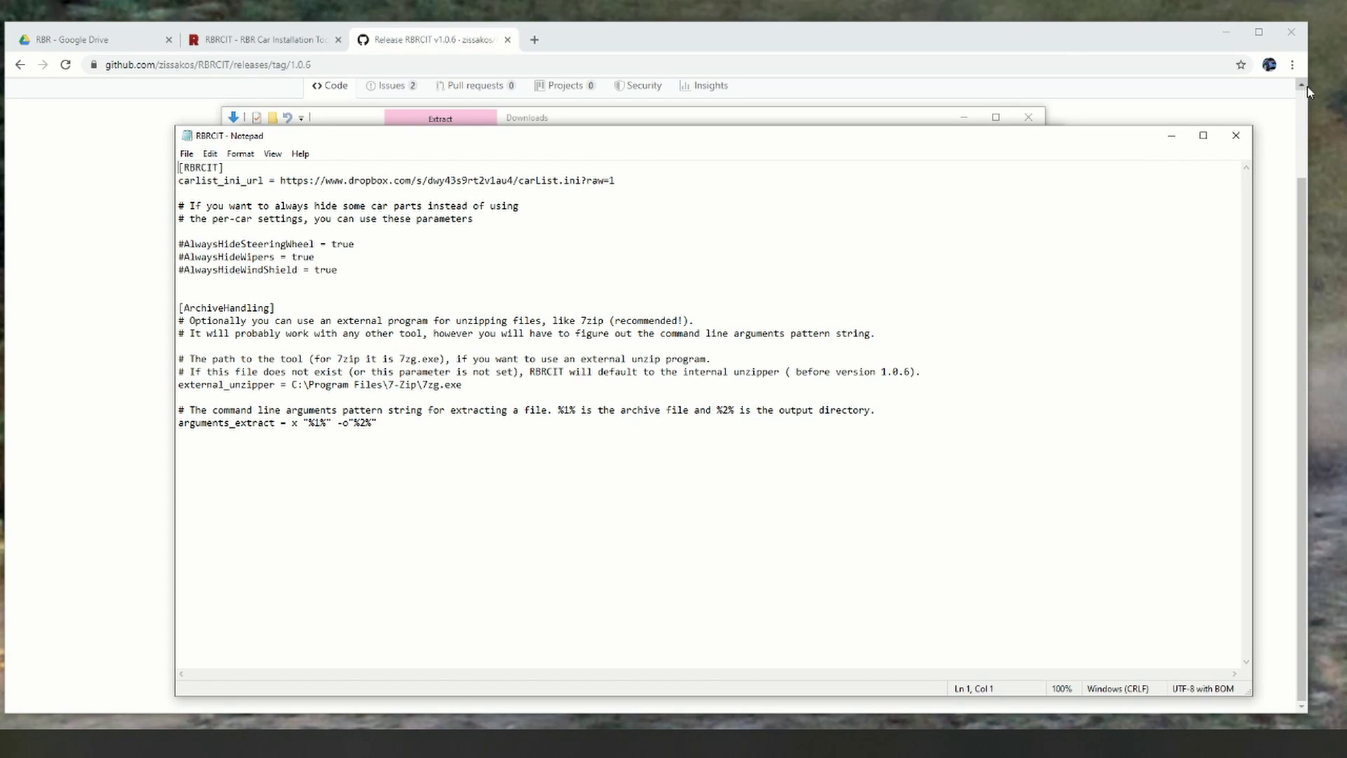
pyautogui.click(1227, 146)
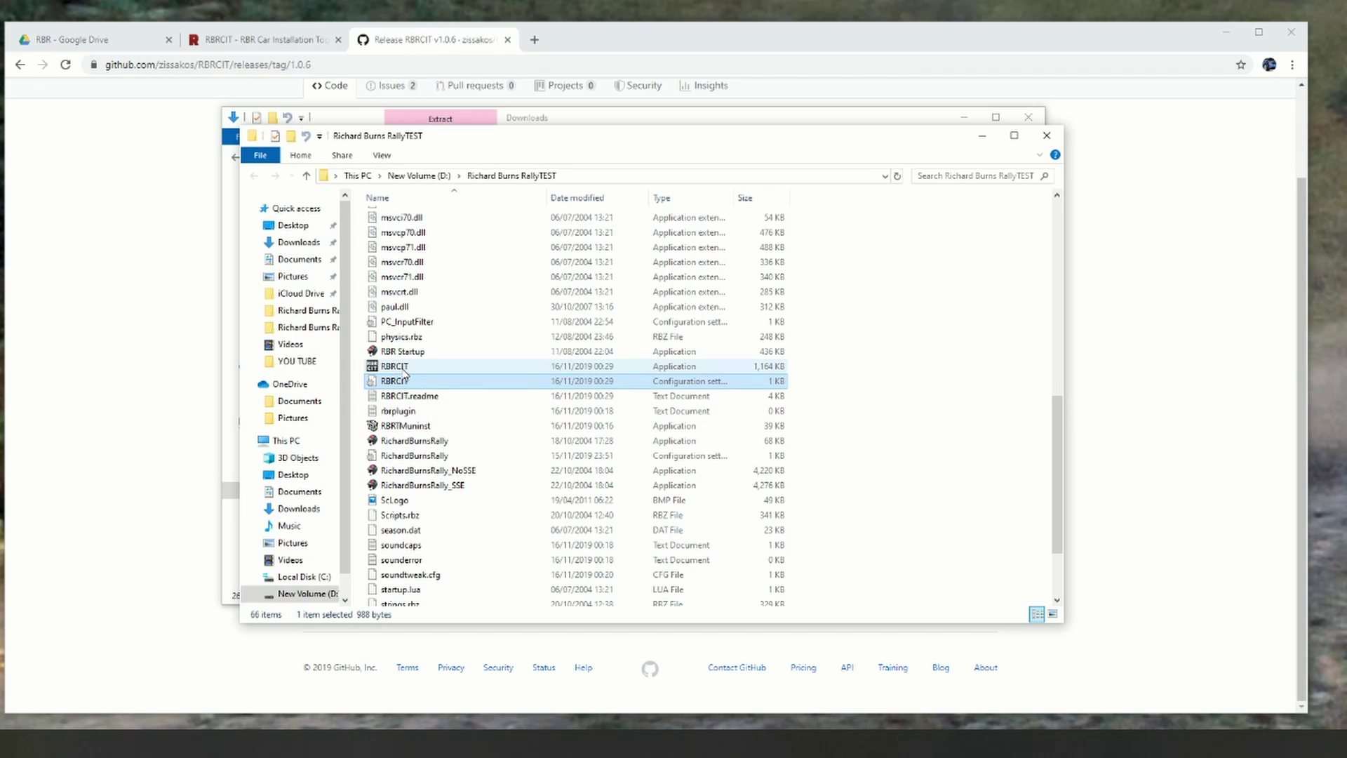
# Step: Run RBRCIT.exe past SmartScreen, answer the backup prompt, extract audio.dat, and relaunch RBRCIT
pyautogui.doubleClick(402, 368)
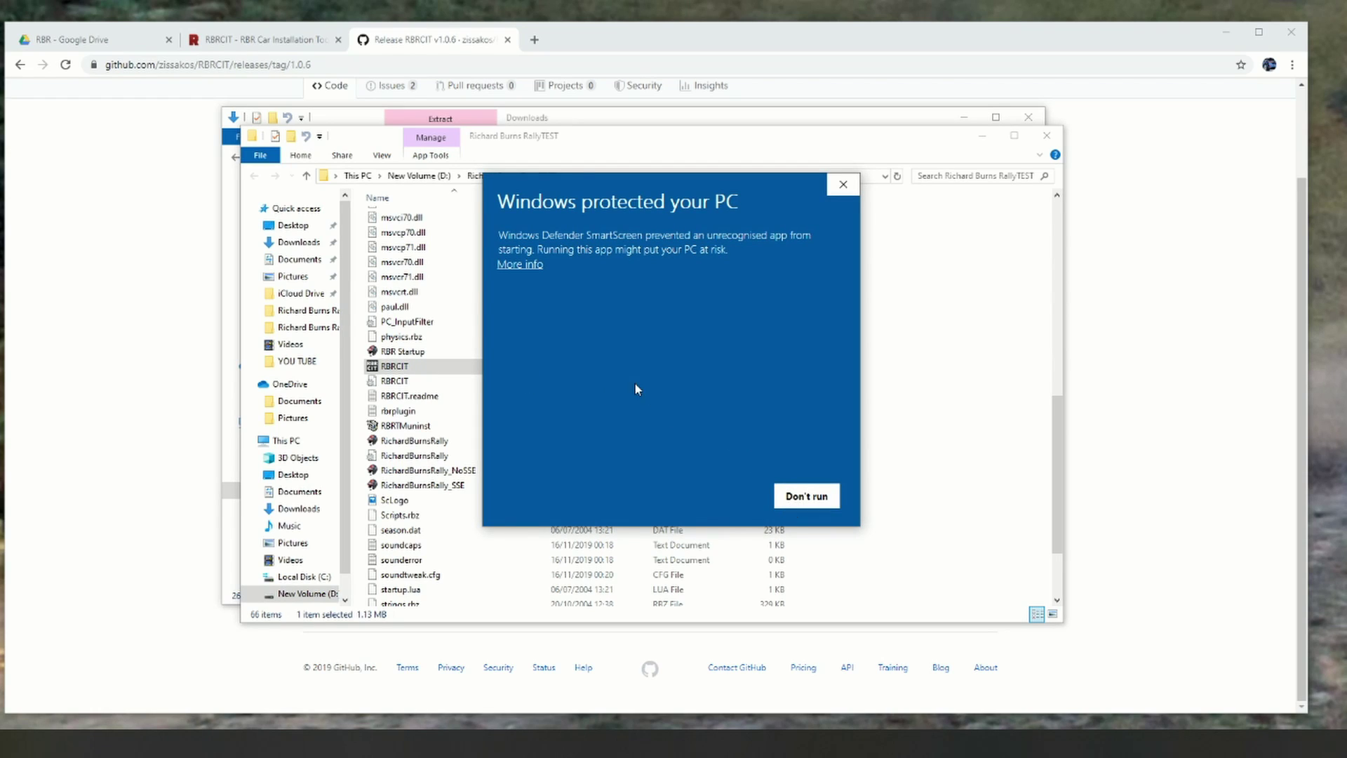
pyautogui.click(517, 266)
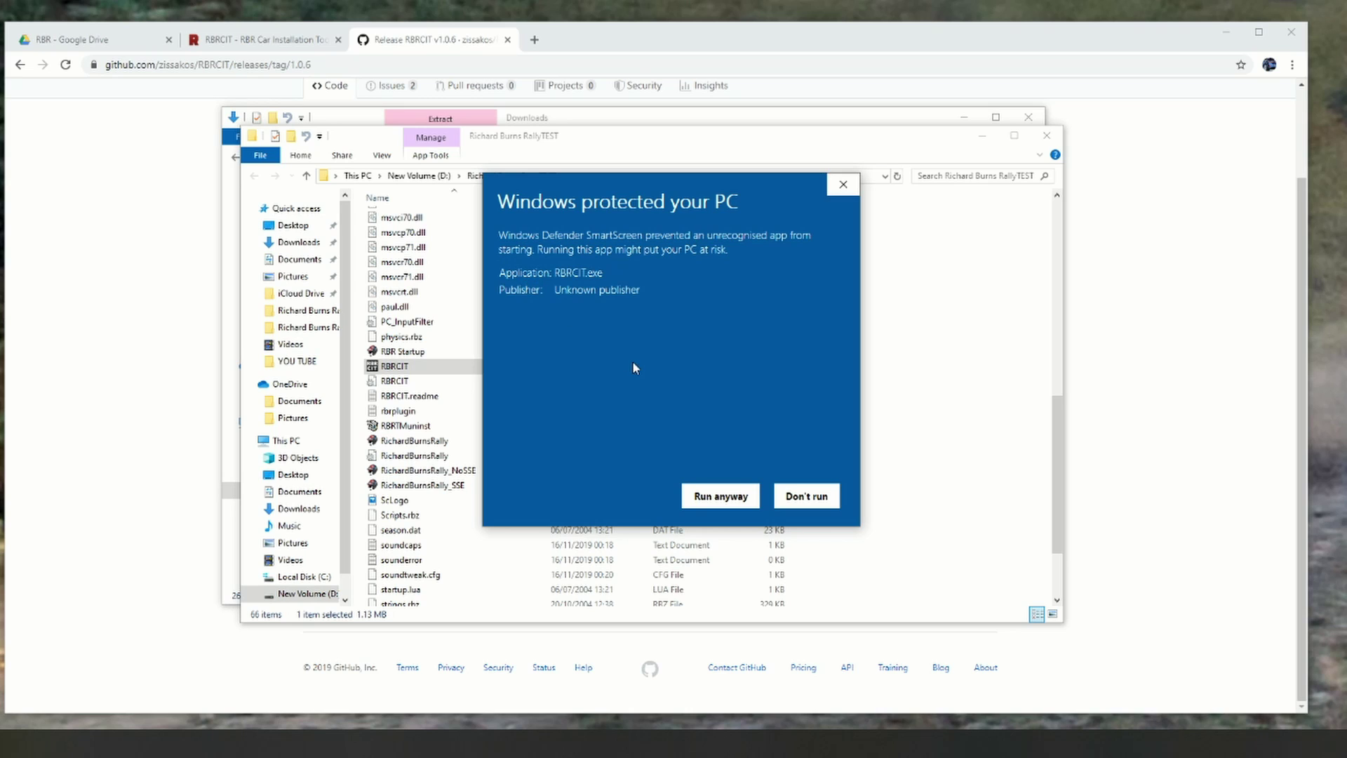
pyautogui.click(698, 492)
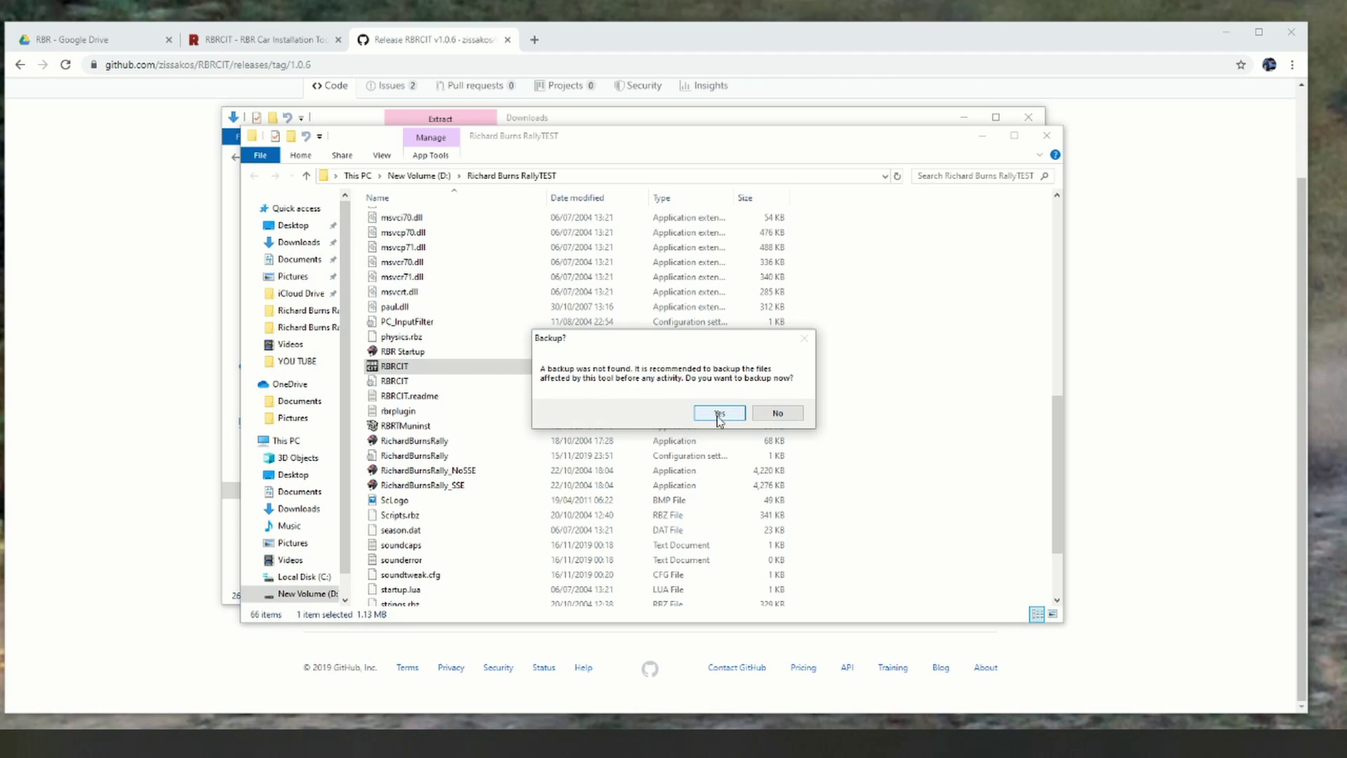
pyautogui.click(777, 414)
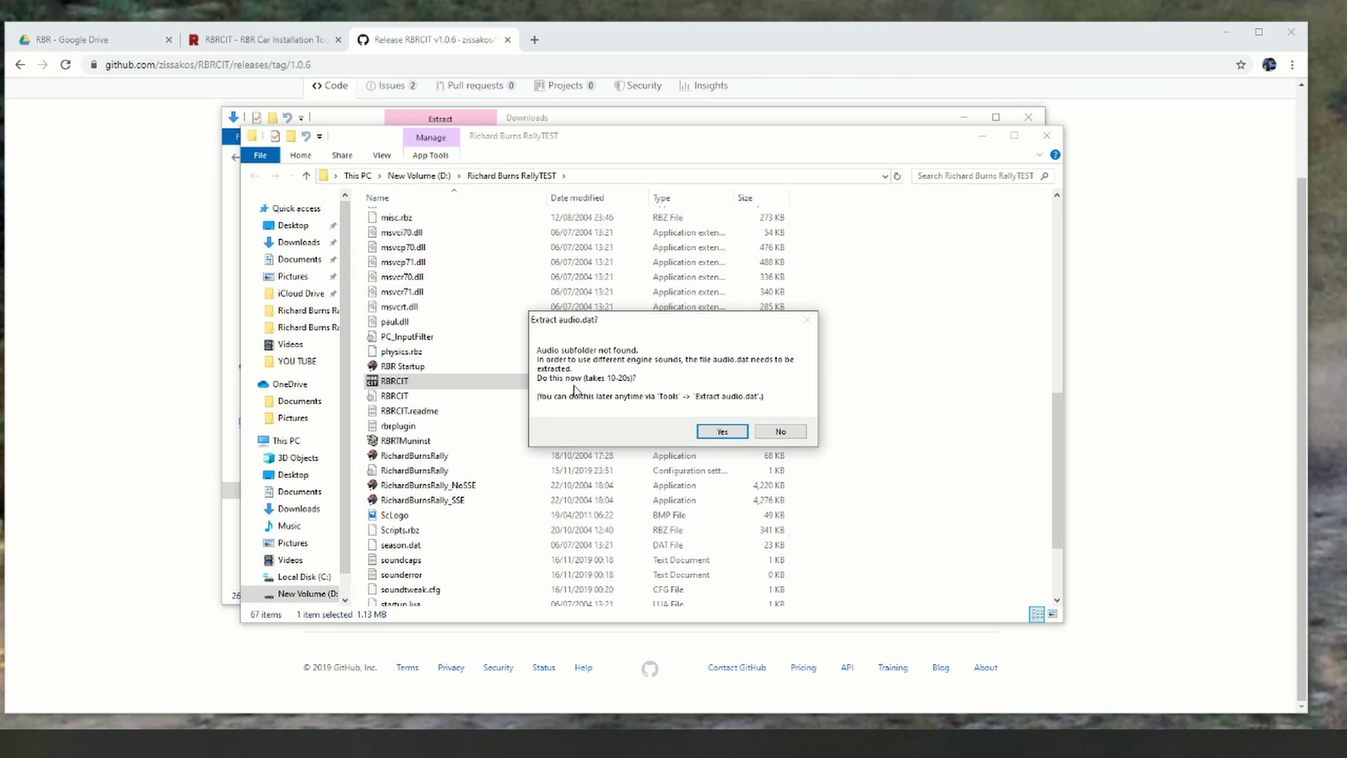
pyautogui.click(721, 431)
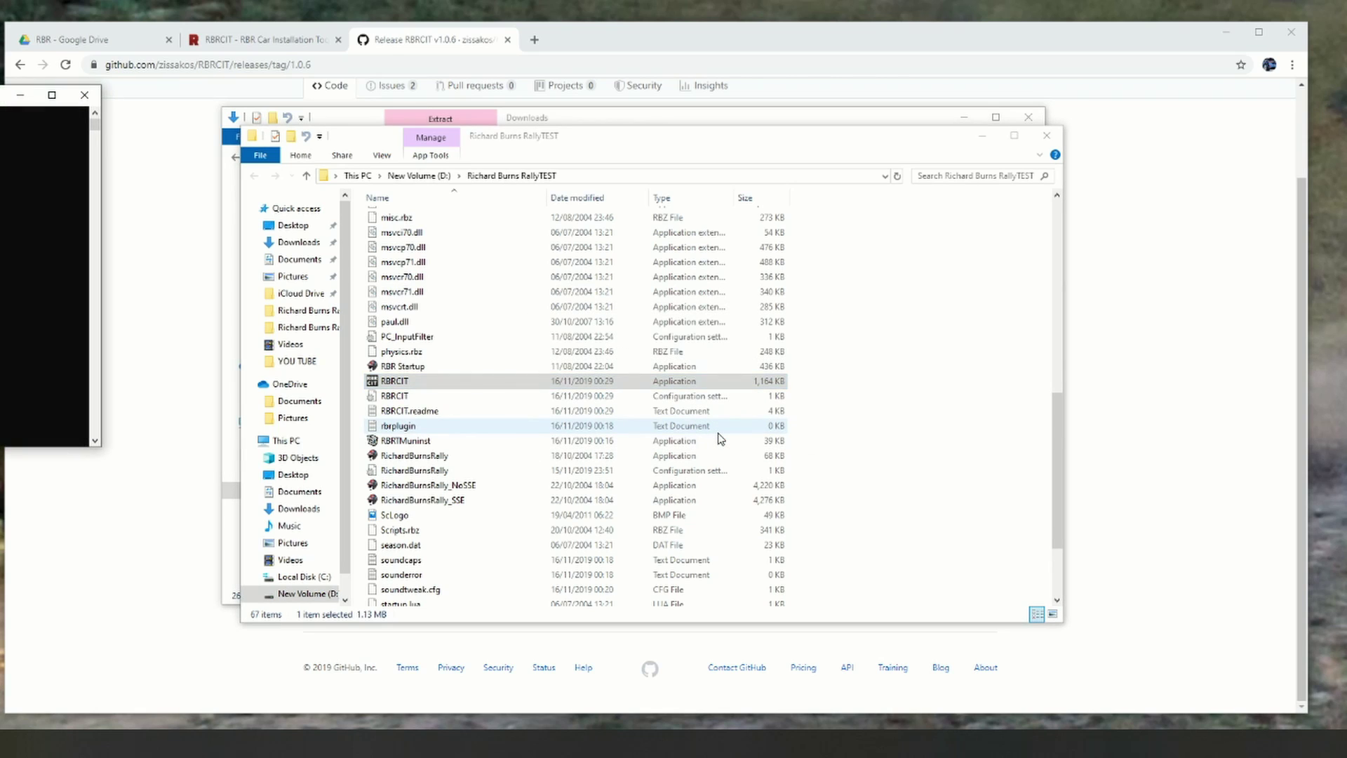
pyautogui.scroll(1, 717, 439)
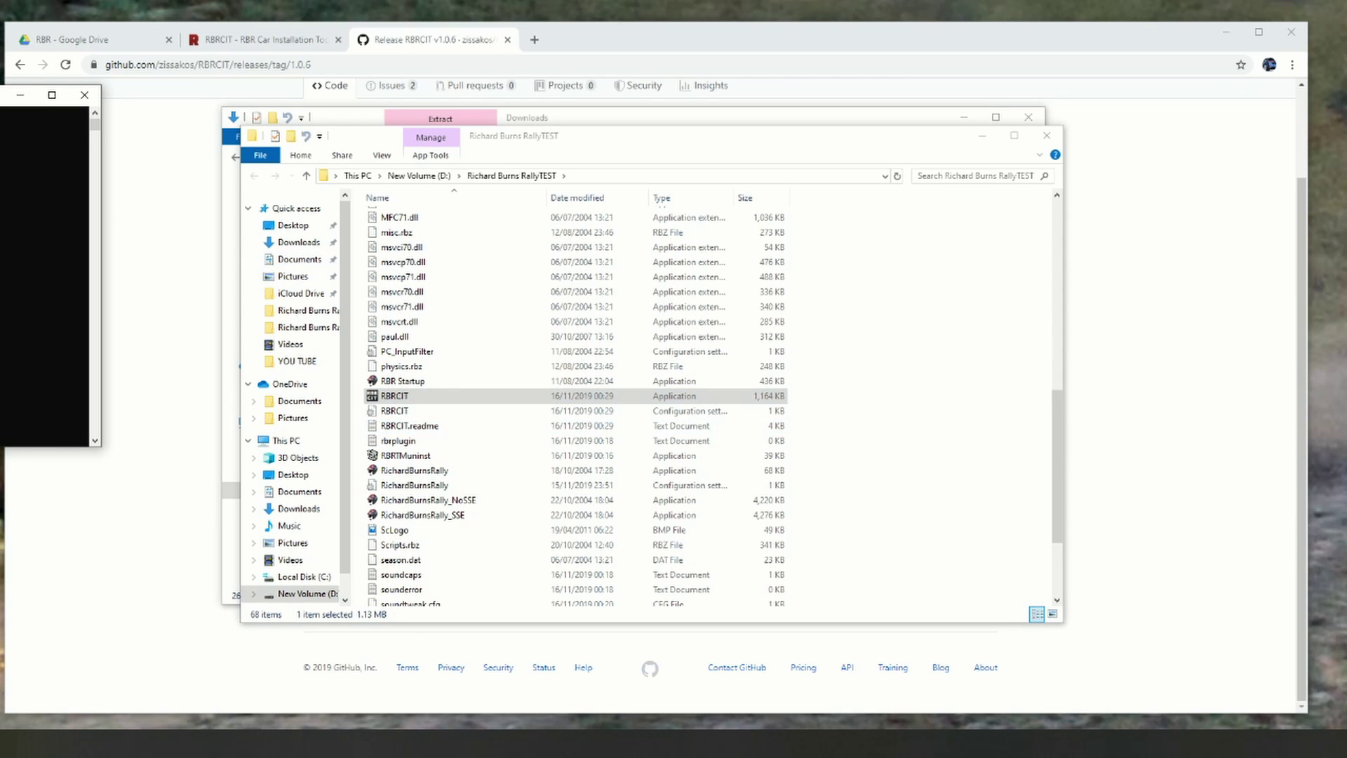
pyautogui.moveTo(0, 92); pyautogui.dragTo(523, 154)
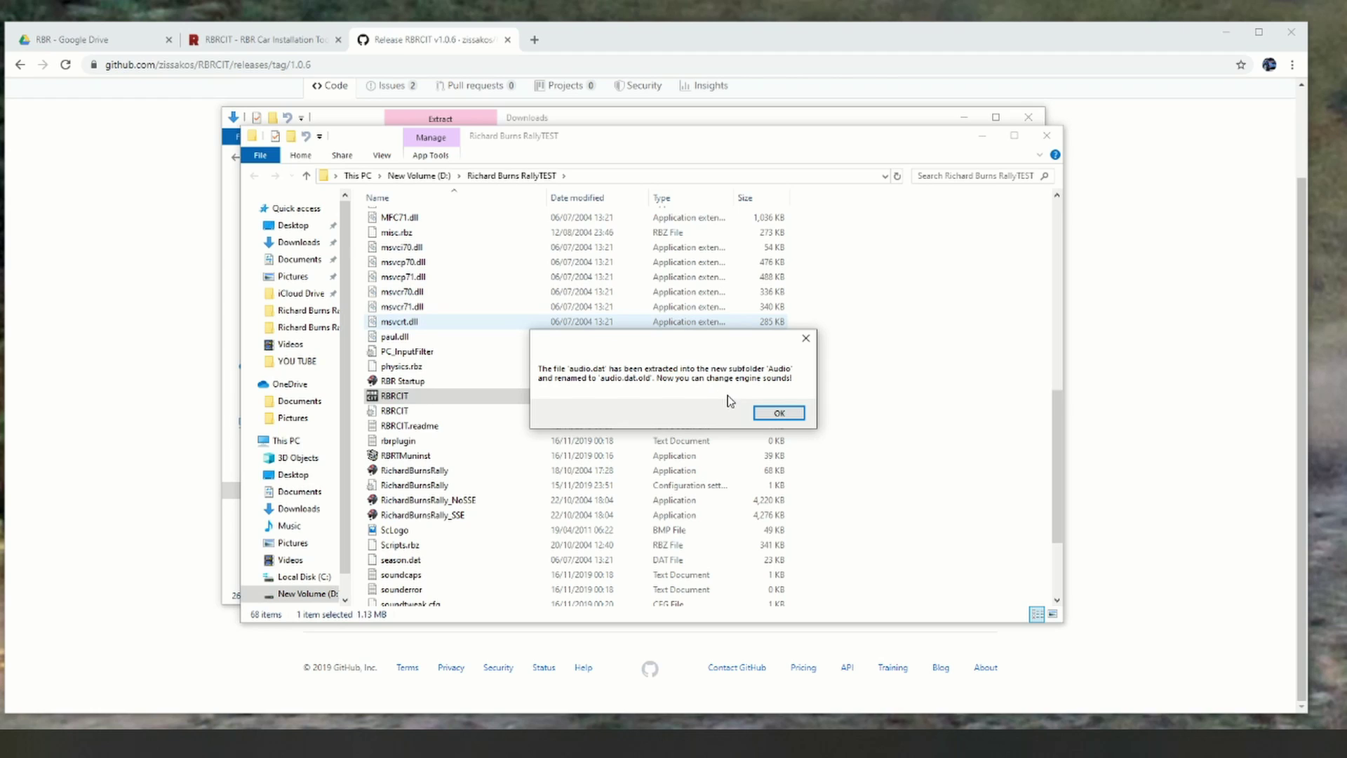
pyautogui.click(778, 413)
pyautogui.doubleClick(428, 411)
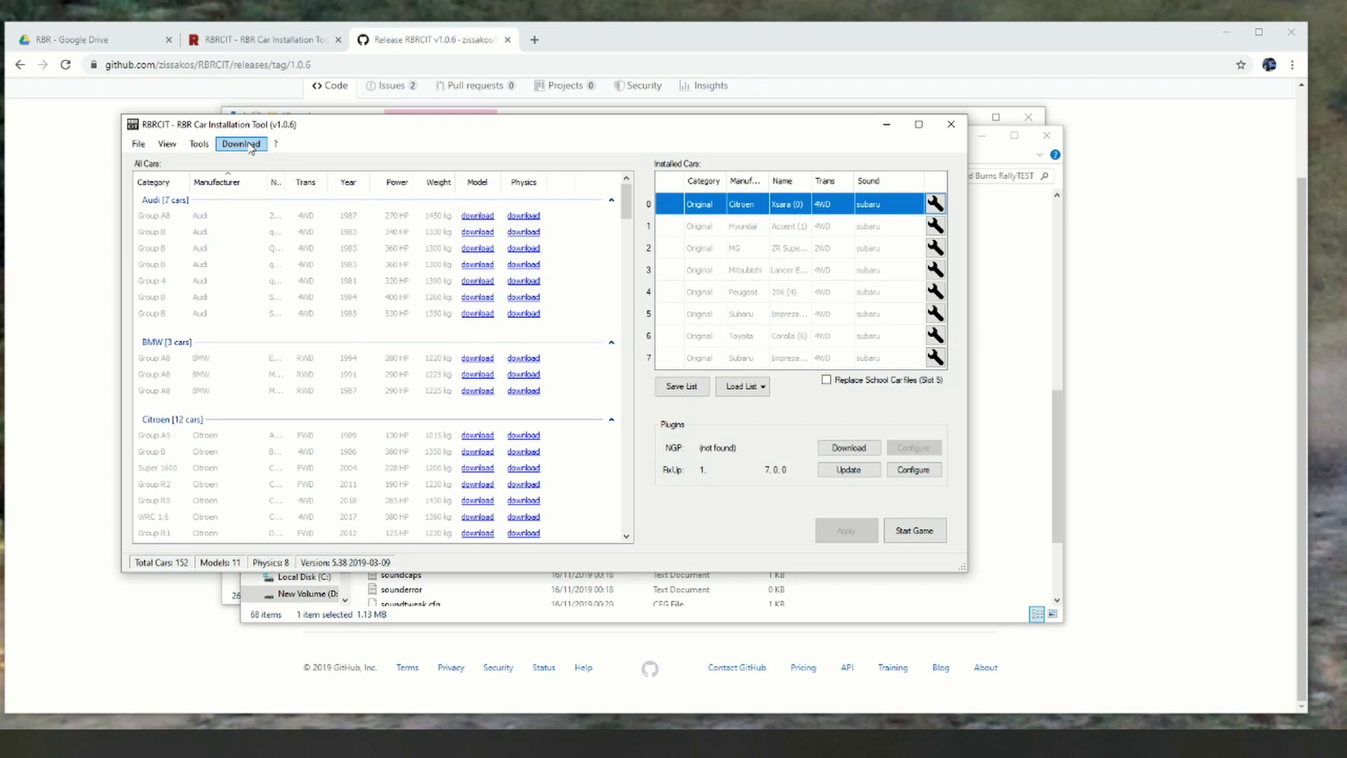
# Step: Download the NGP plugin and update FixUp to version 3.0.22.57
pyautogui.moveTo(630, 195)
pyautogui.mouseDown()
pyautogui.moveTo(646, 361)
pyautogui.moveTo(630, 301)
pyautogui.moveTo(636, 186)
pyautogui.mouseUp()
pyautogui.click(838, 448)
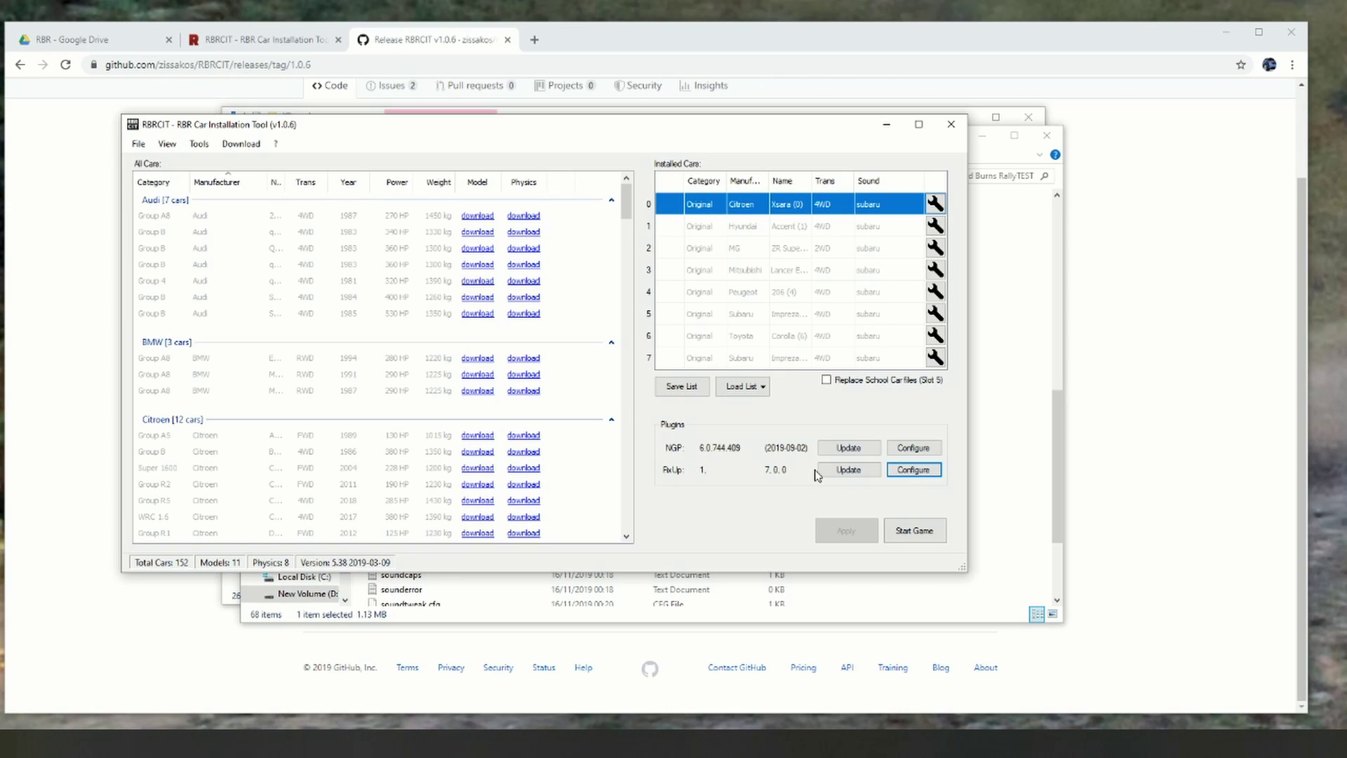
pyautogui.click(844, 472)
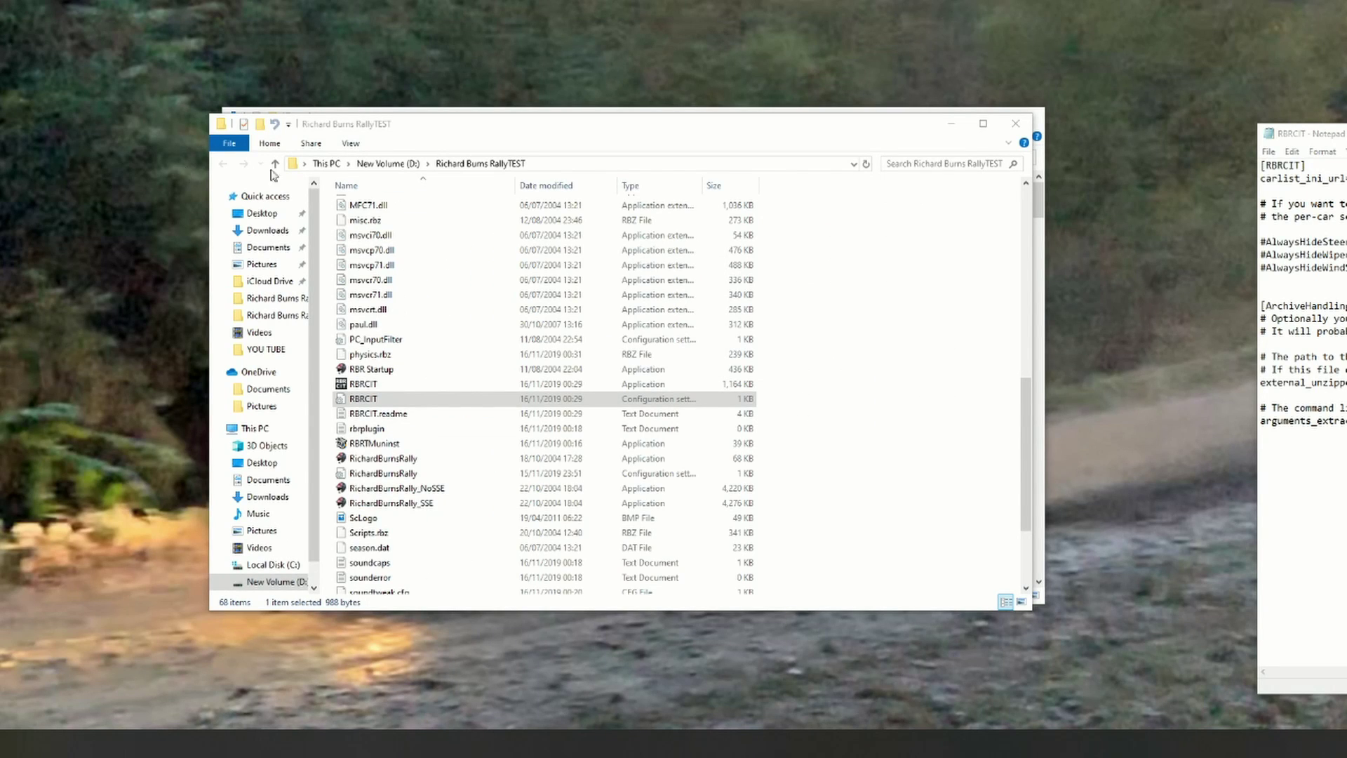
# Step: Open both RBRCIT.ini files side by side to compare their carList.ini URLs, then close them
pyautogui.click(370, 403)
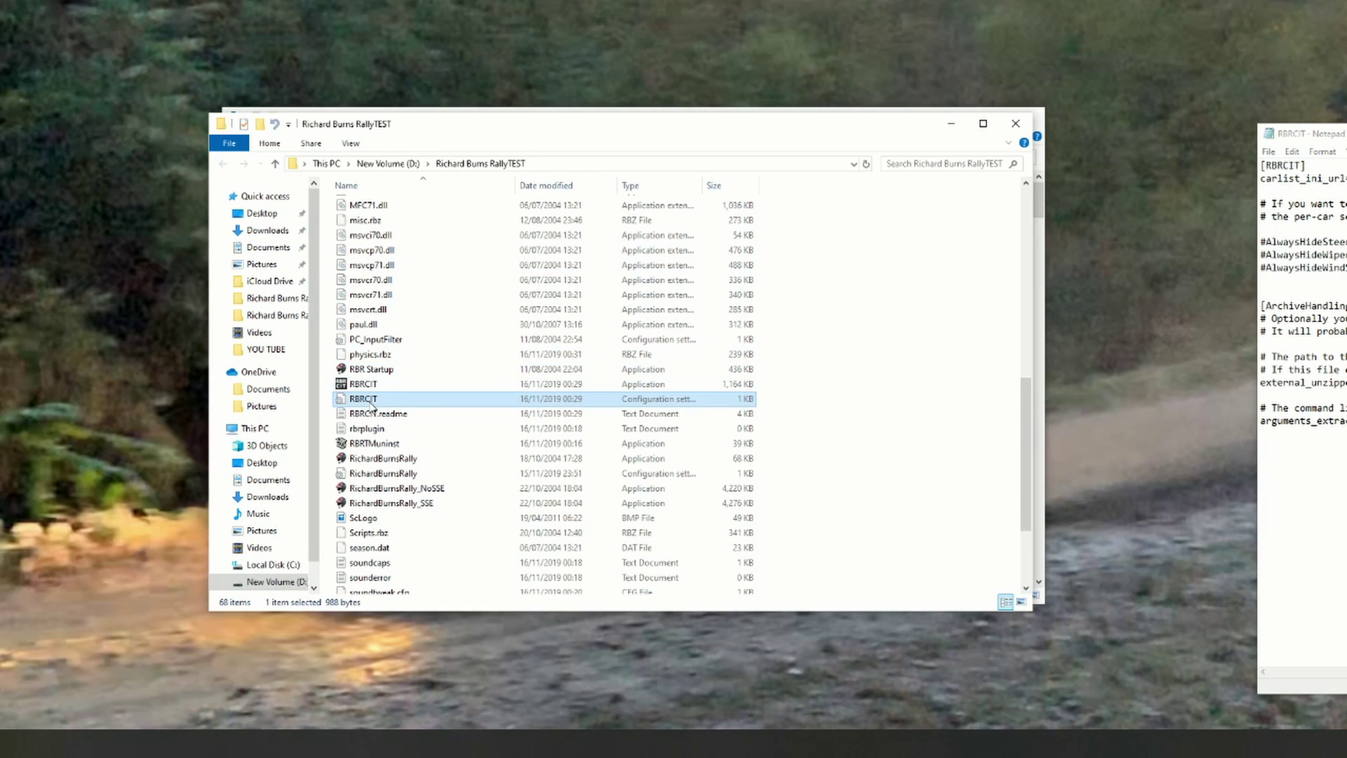
pyautogui.doubleClick(370, 403)
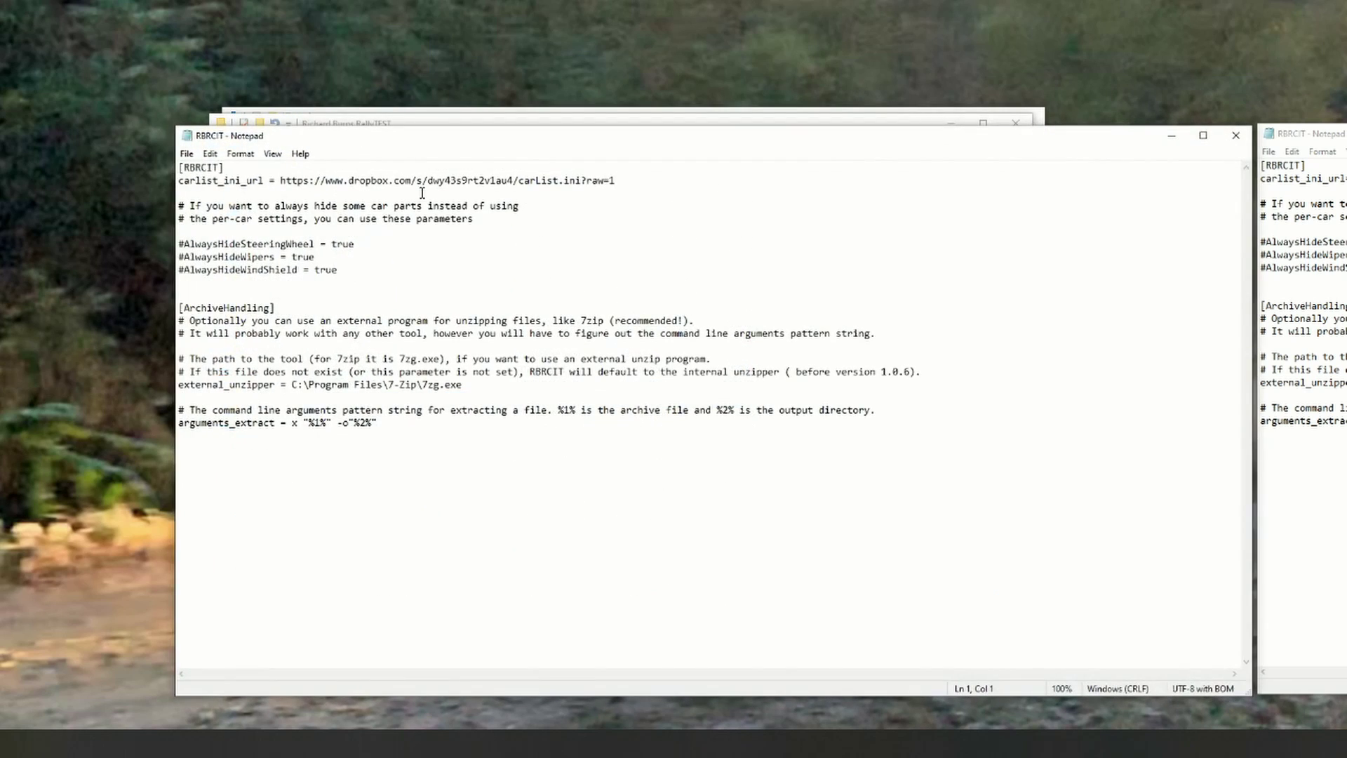
pyautogui.moveTo(583, 140); pyautogui.dragTo(149, 196)
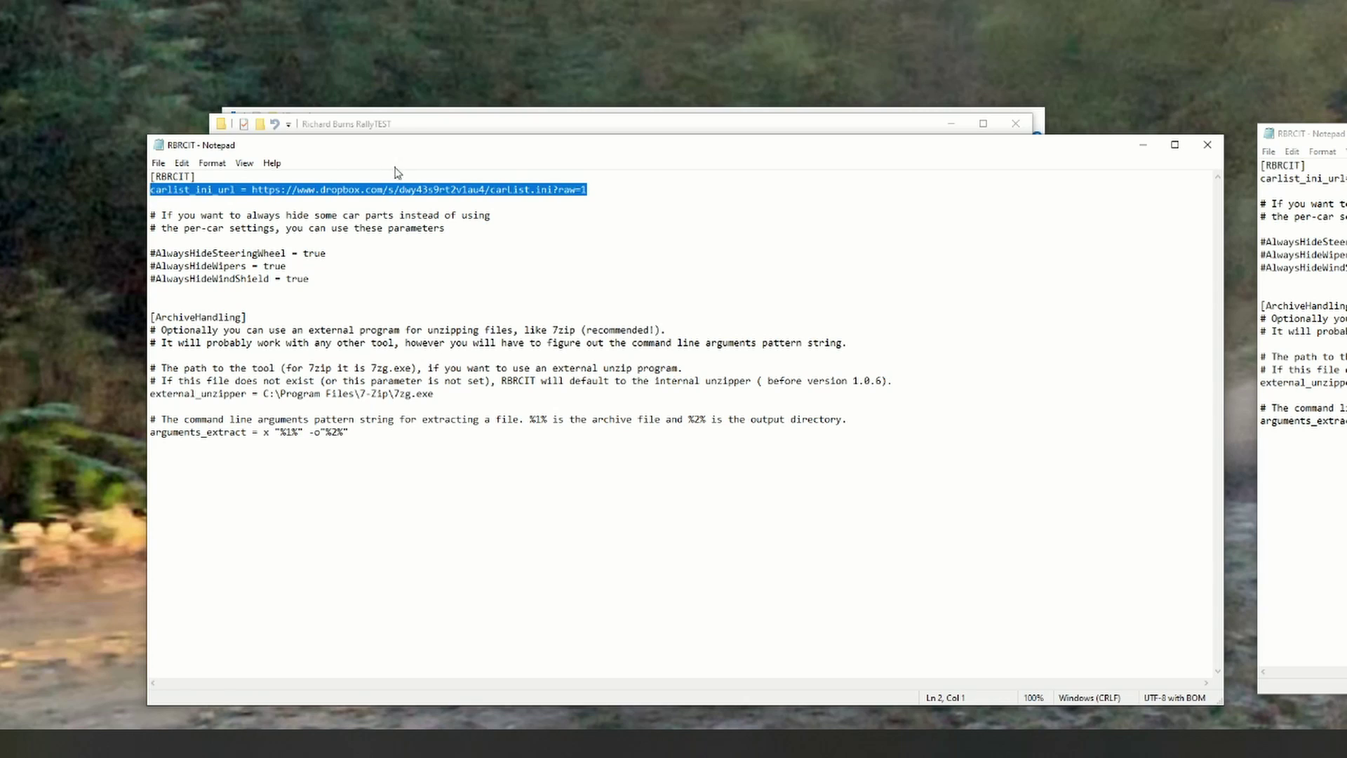
pyautogui.click(640, 200)
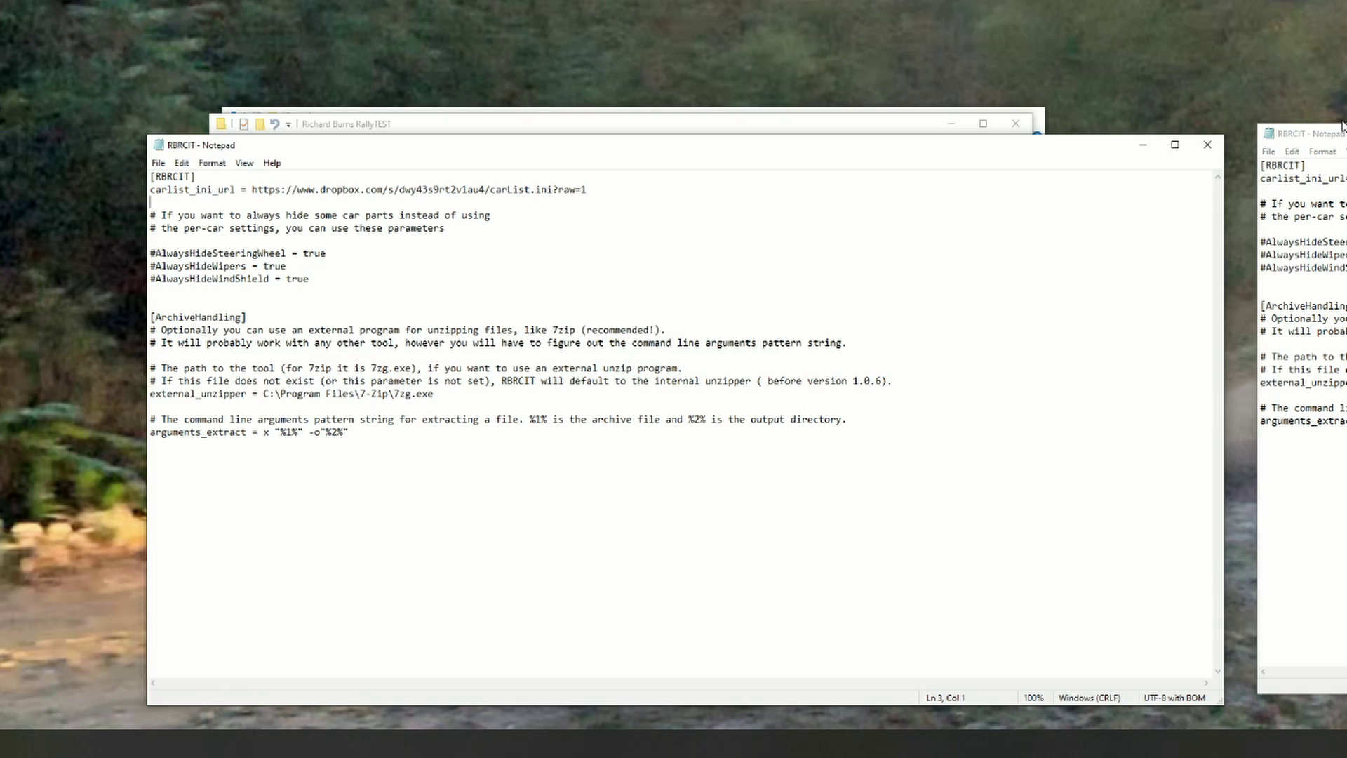
pyautogui.moveTo(1305, 133); pyautogui.dragTo(548, 154)
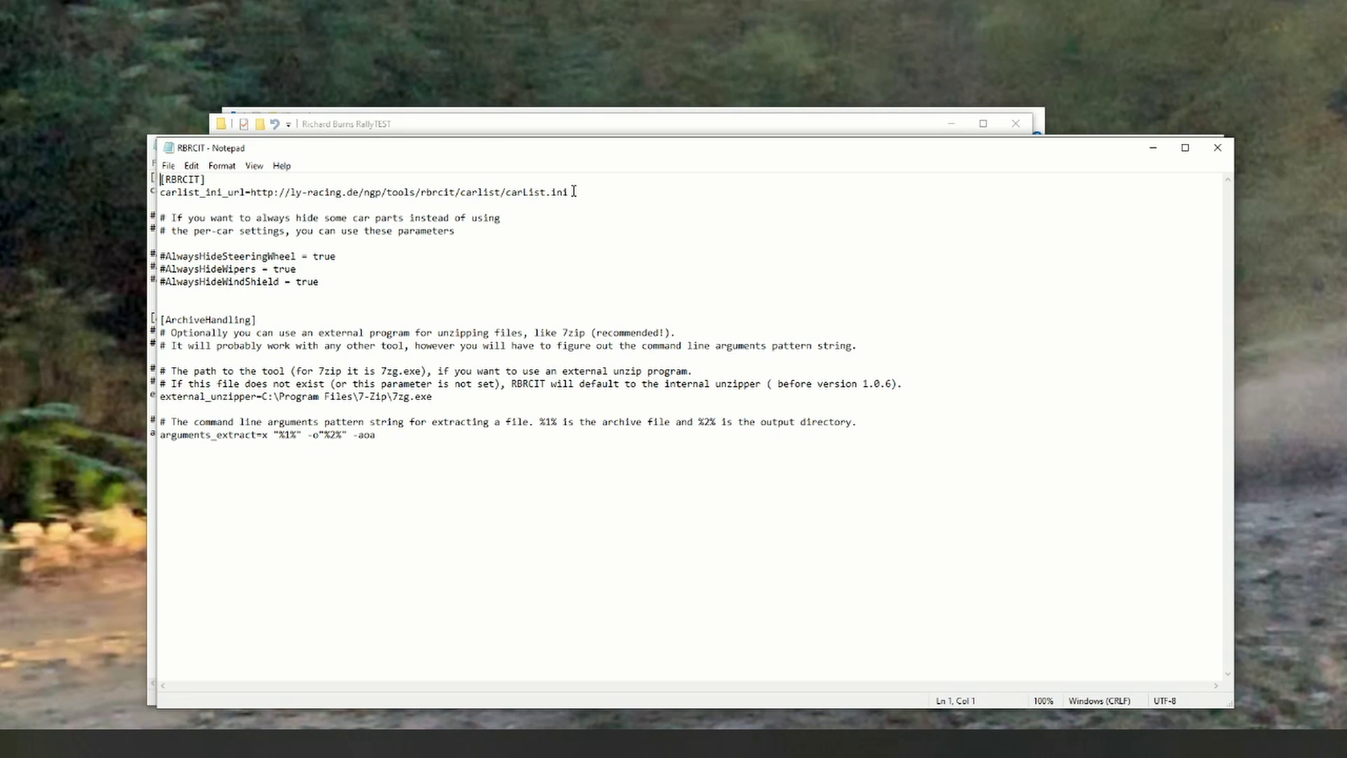
pyautogui.moveTo(573, 191); pyautogui.dragTo(163, 193)
pyautogui.moveTo(460, 150); pyautogui.dragTo(874, 151)
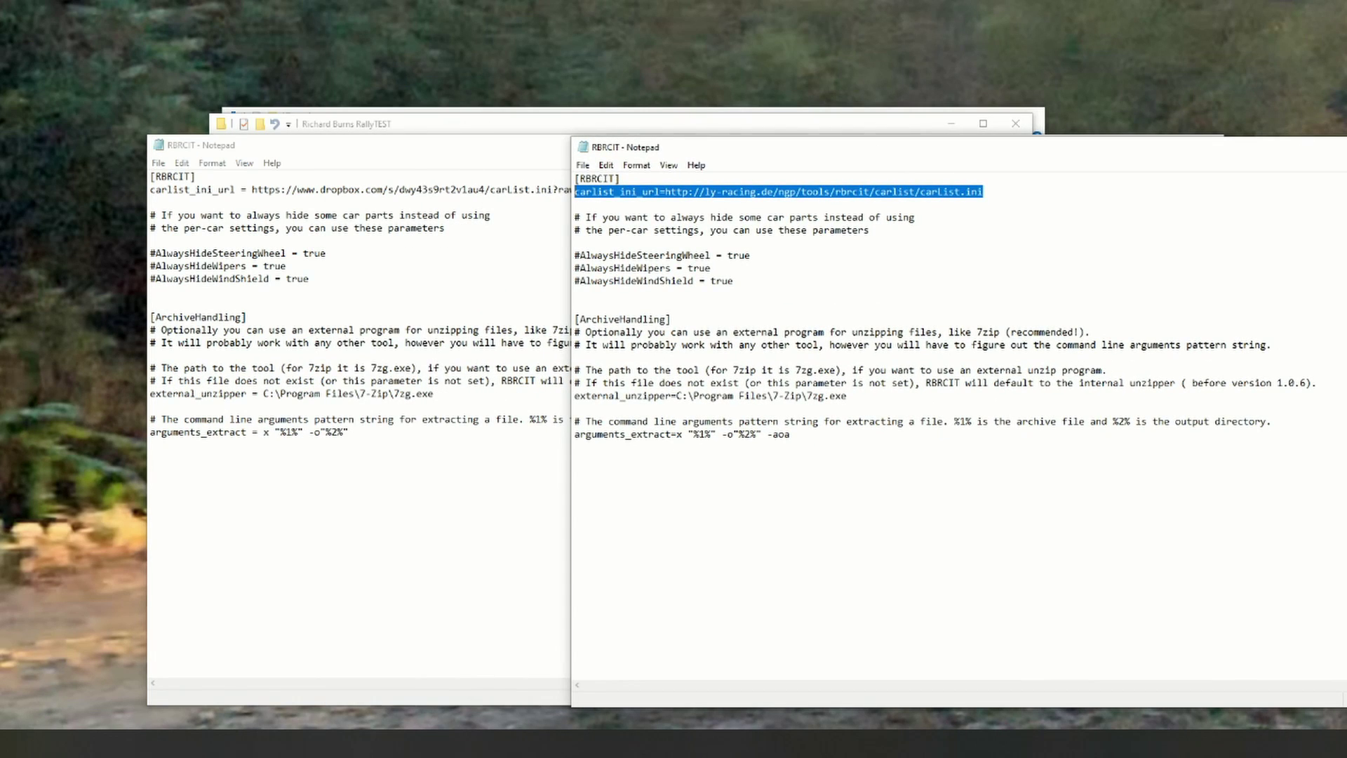
pyautogui.click(1346, 146)
pyautogui.click(1207, 144)
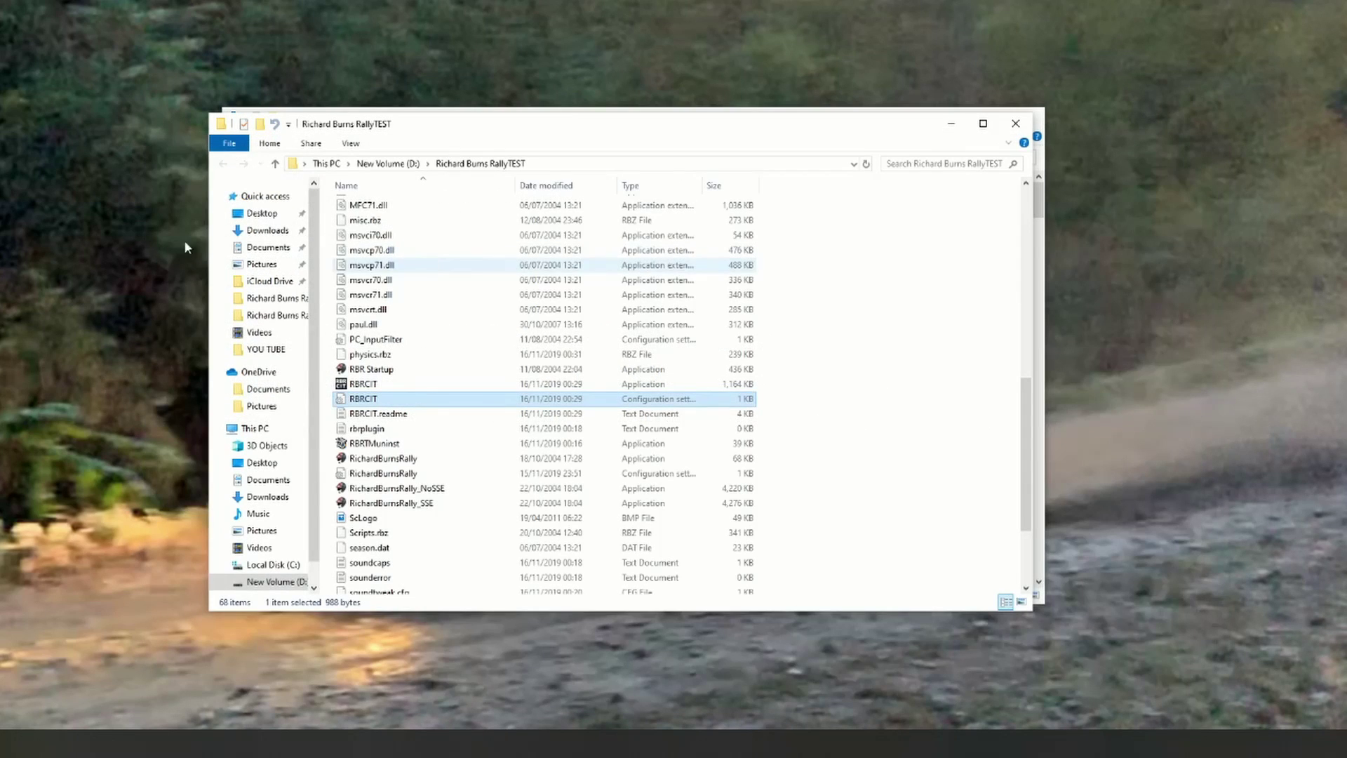
# Step: Copy RBRCIT.ini from Downloads into Richard Burns RallyTEST, replacing the existing file
pyautogui.moveTo(0, 144); pyautogui.dragTo(650, 149)
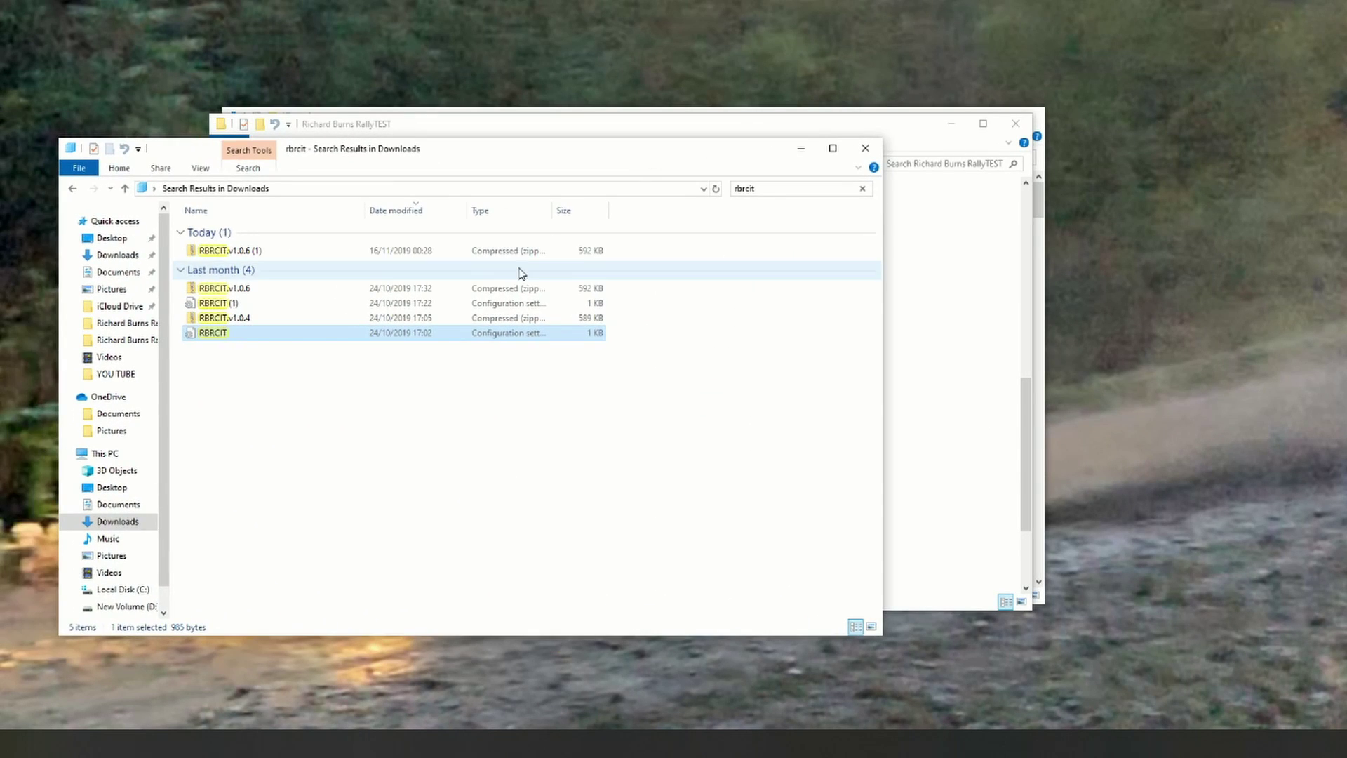
pyautogui.rightClick(237, 342)
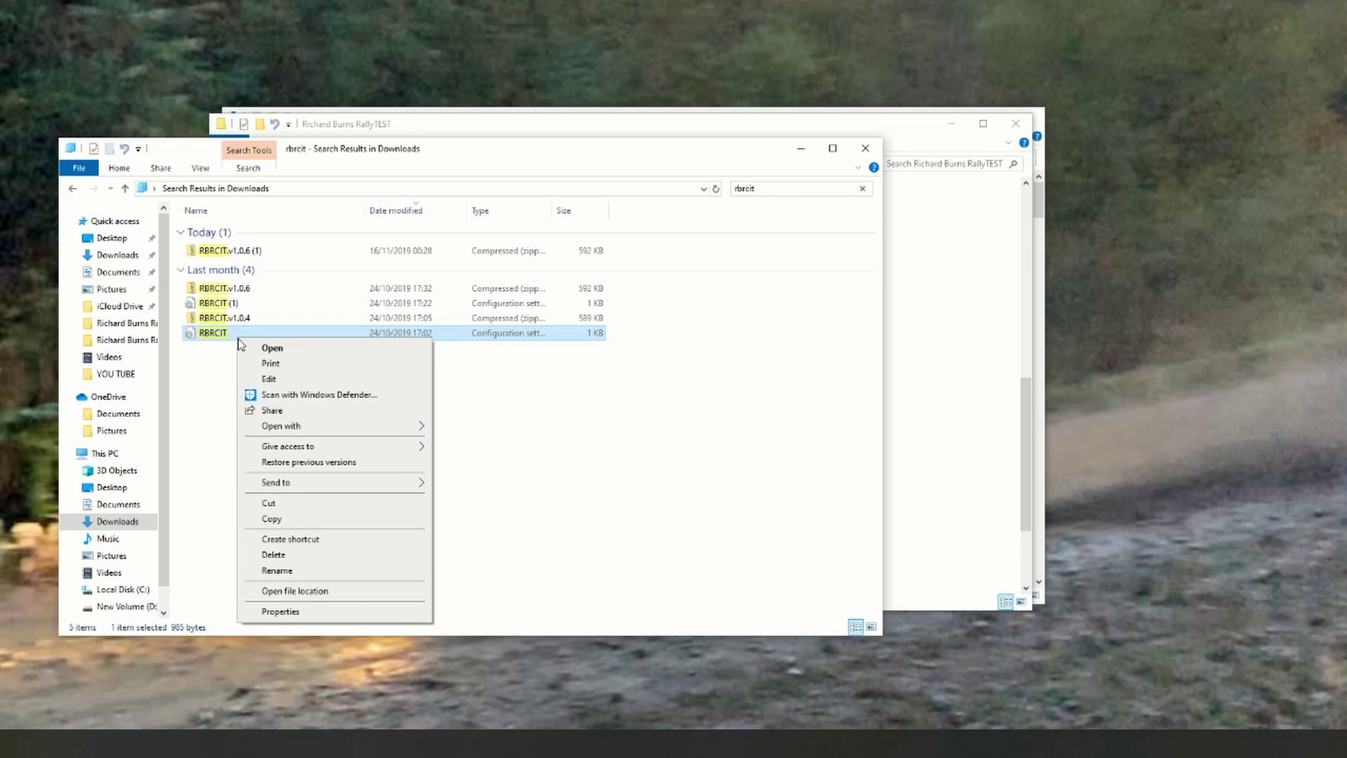
pyautogui.click(272, 521)
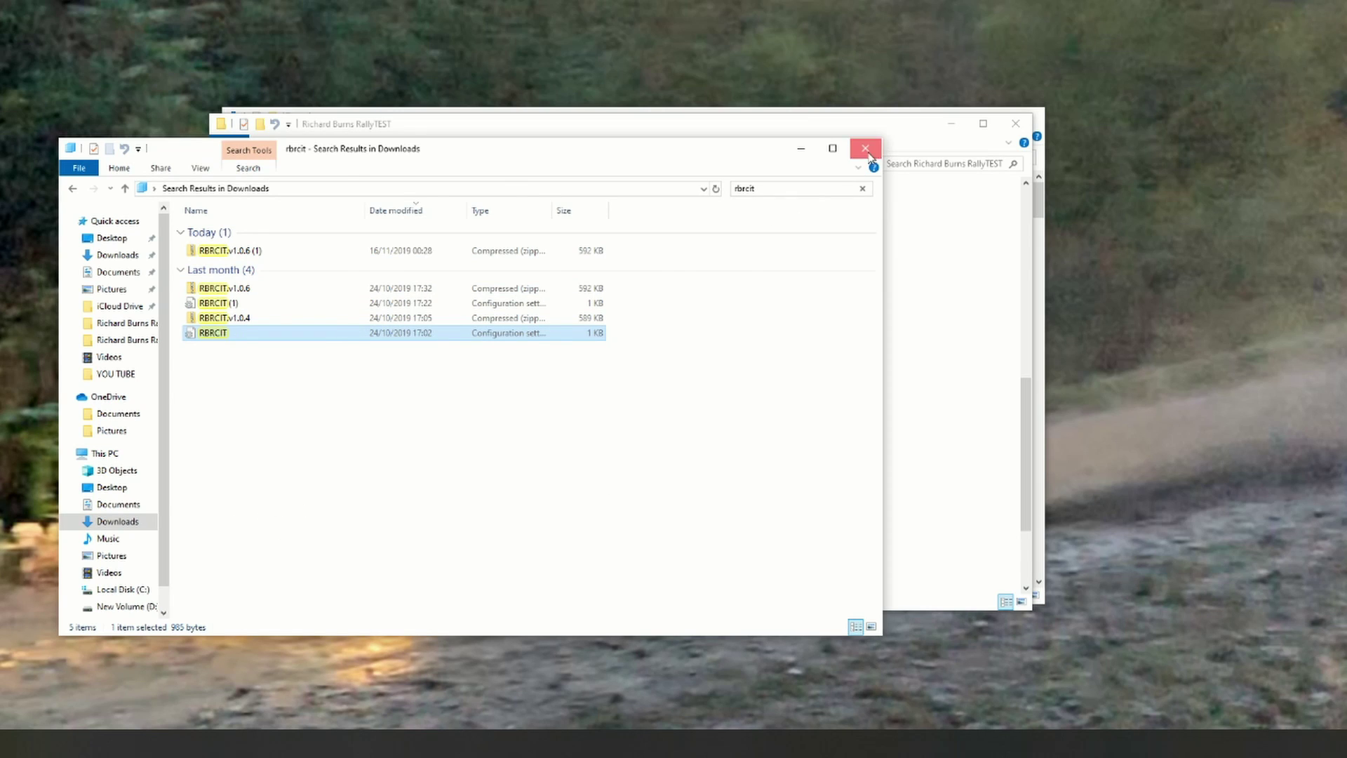
pyautogui.click(865, 148)
pyautogui.click(901, 302)
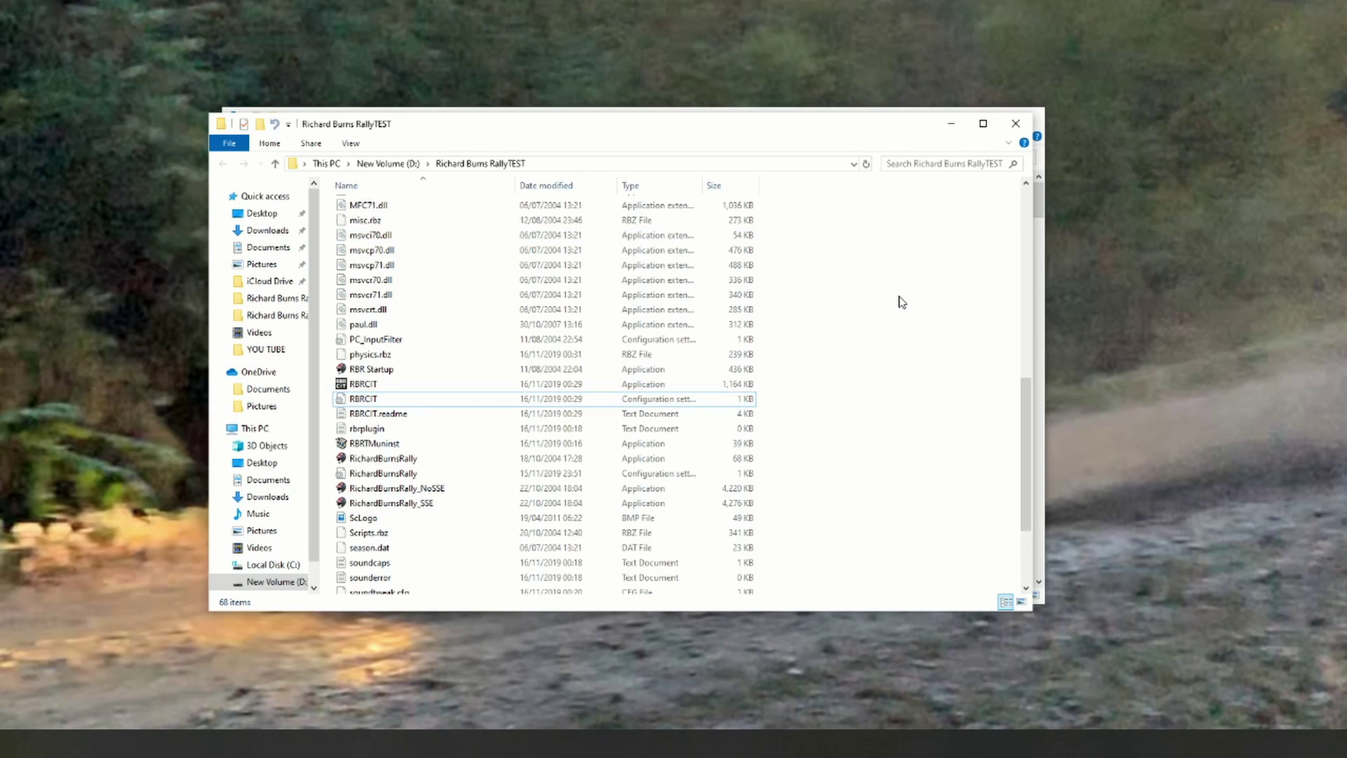
pyautogui.rightClick(901, 302)
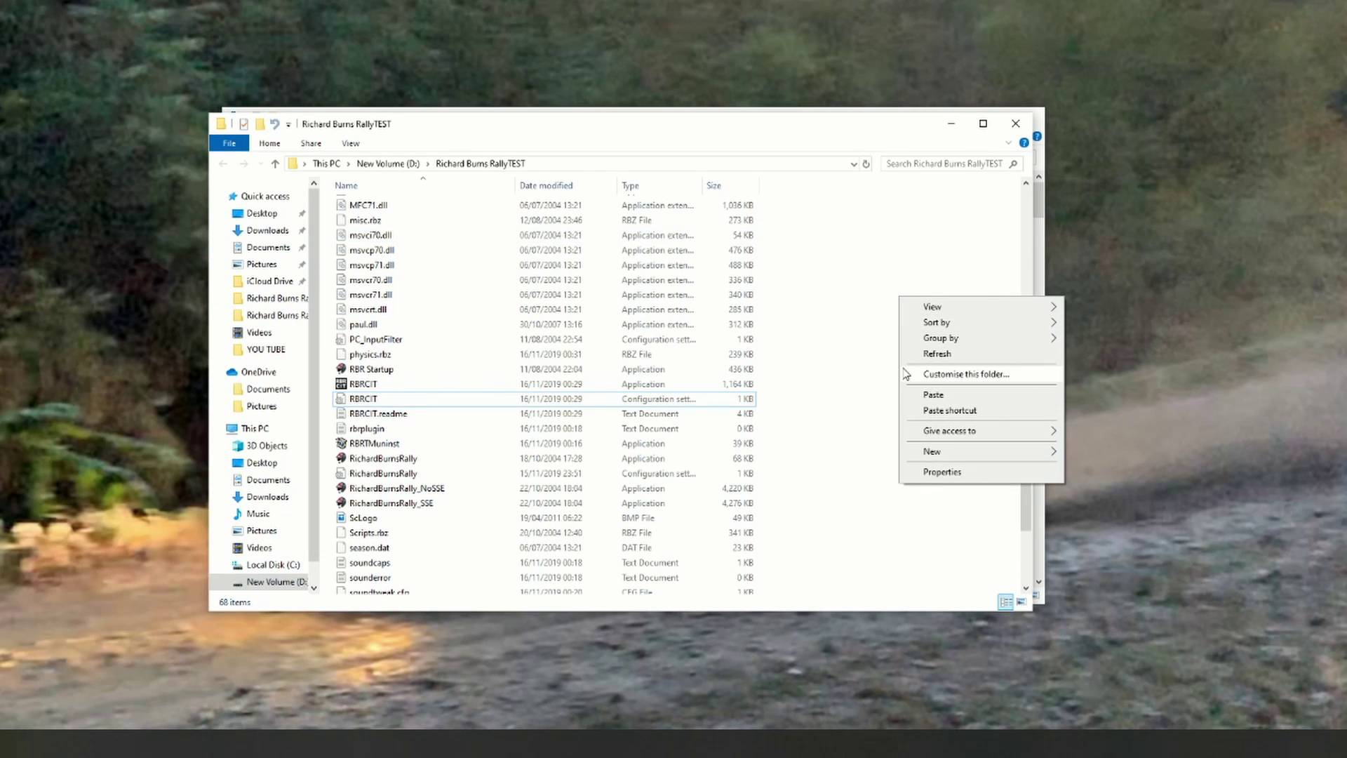
pyautogui.click(933, 394)
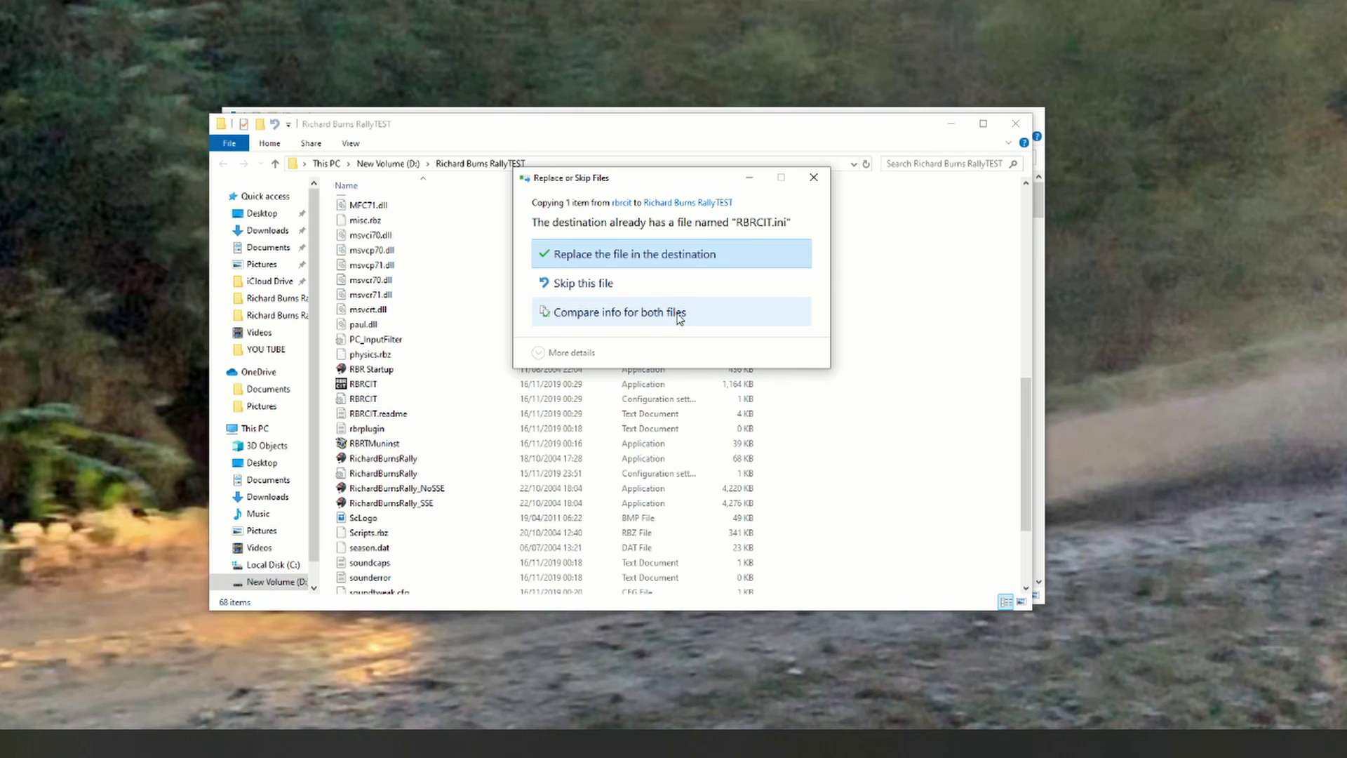
pyautogui.click(628, 261)
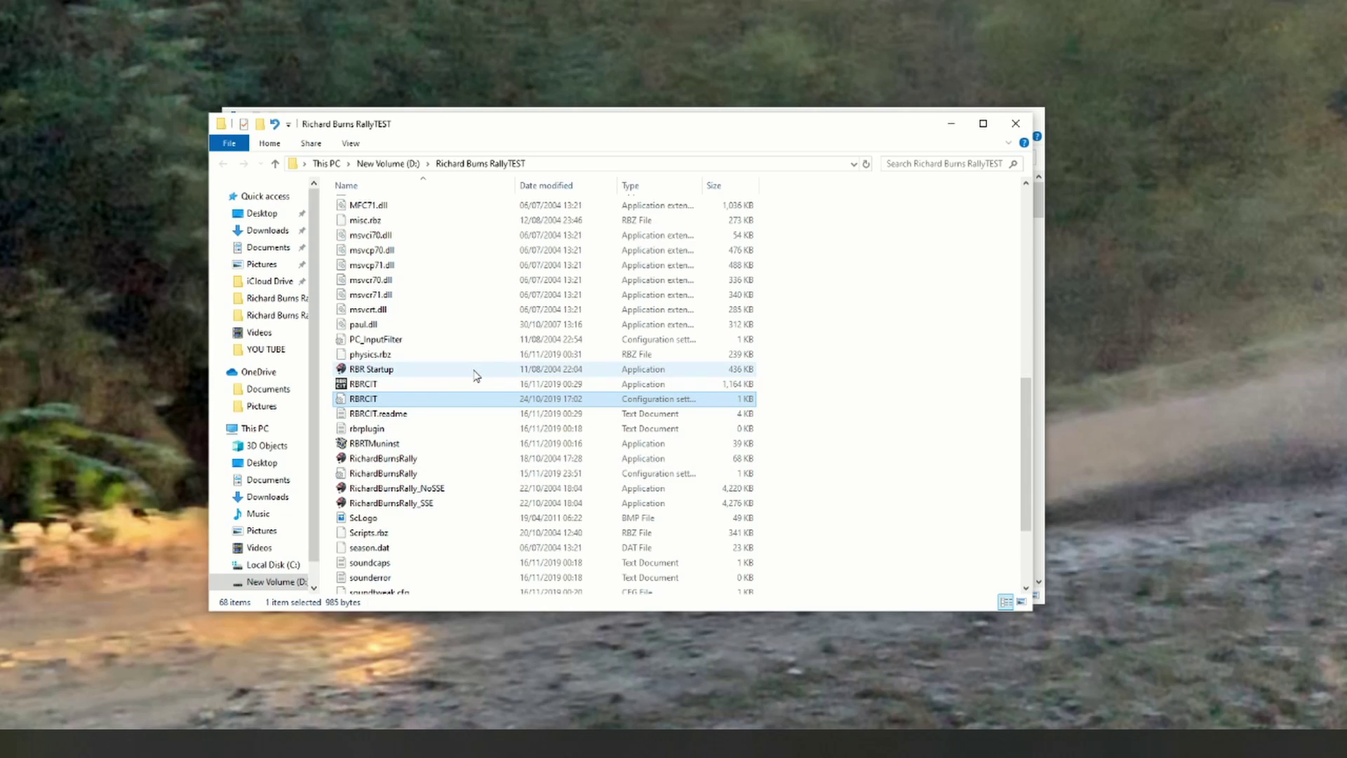
# Step: Launch RBRCIT, create the backup and download carList.ini, listing 56 cars (version 6.53)
pyautogui.doubleClick(393, 385)
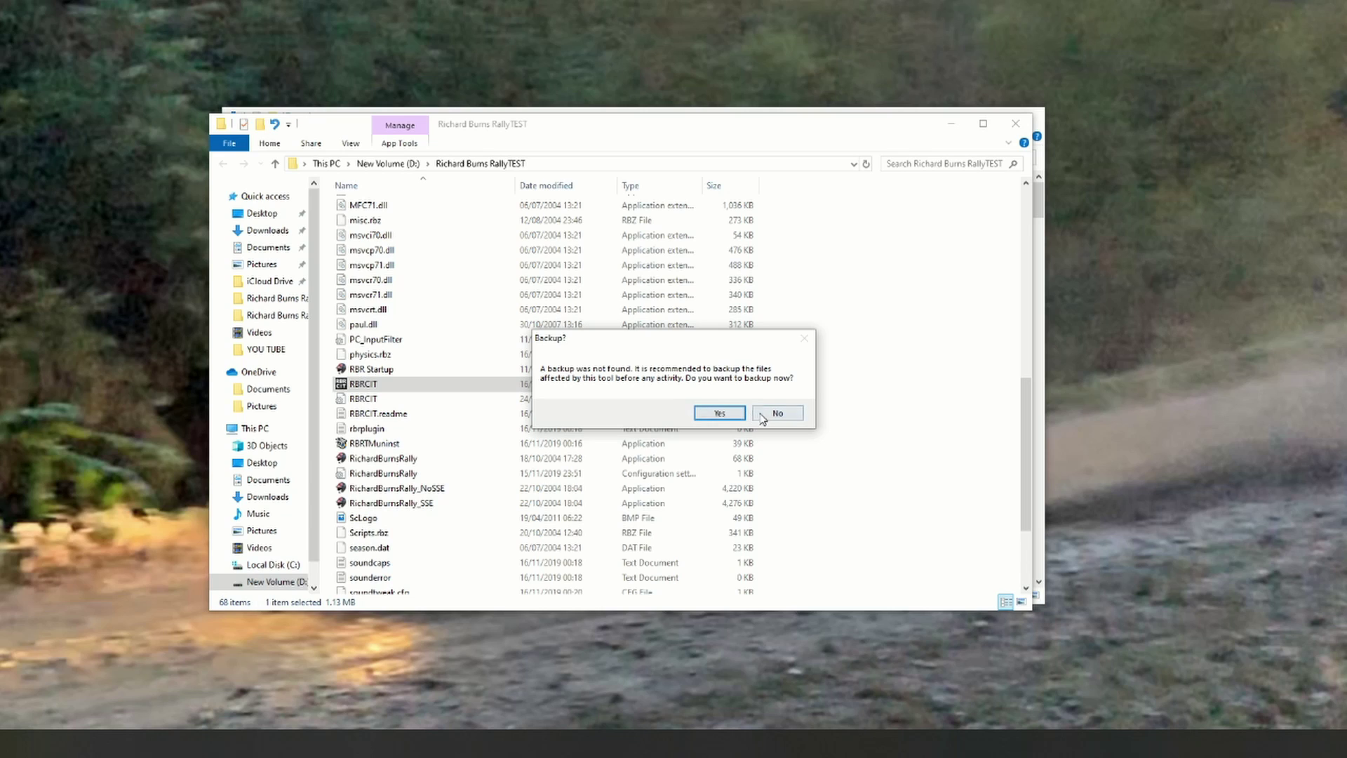
pyautogui.click(721, 415)
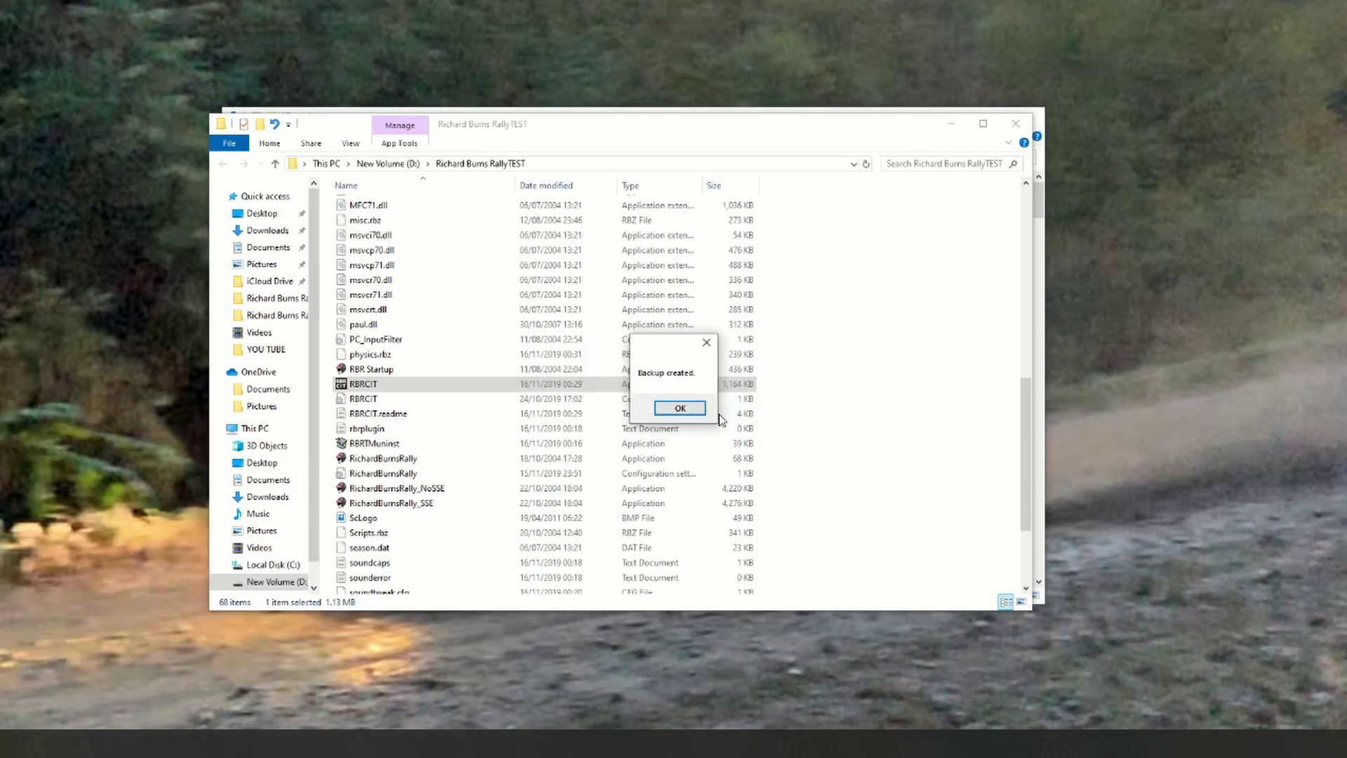
pyautogui.click(675, 411)
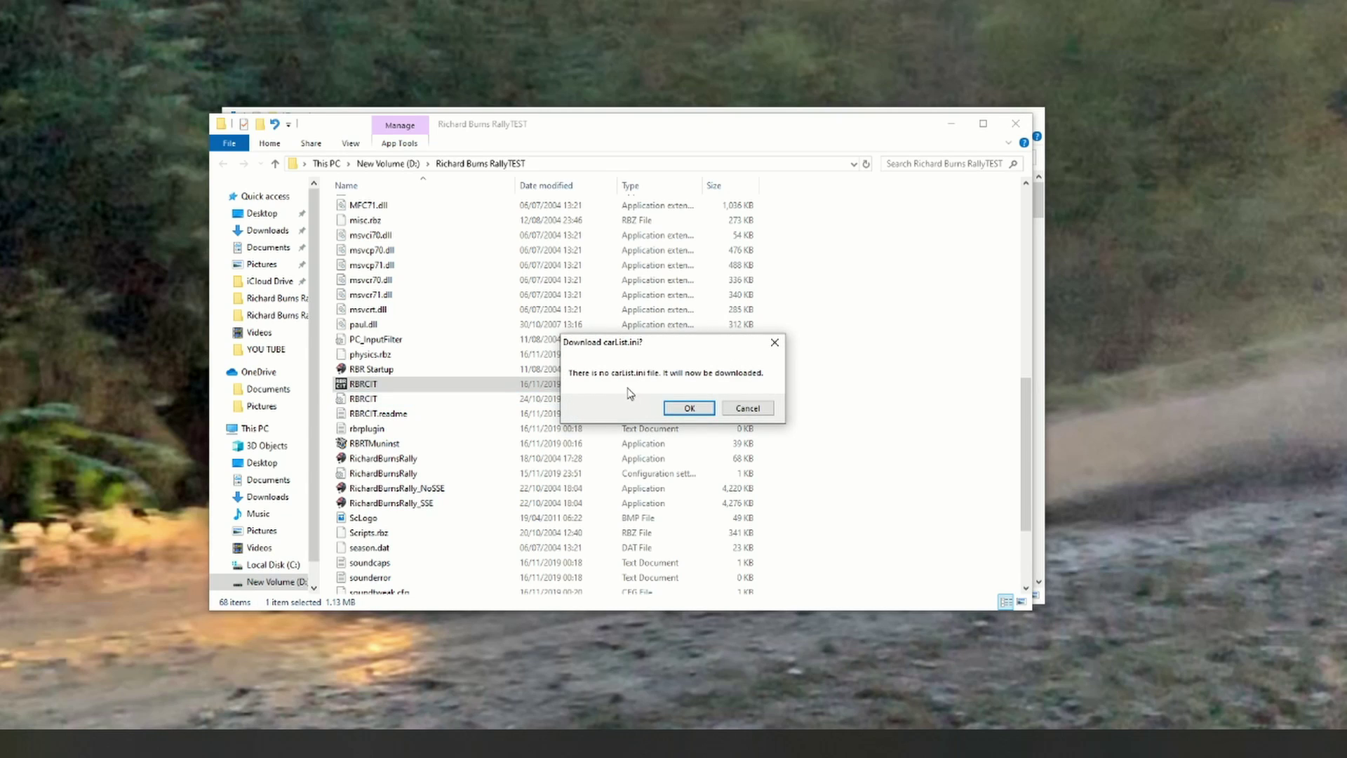
pyautogui.click(690, 407)
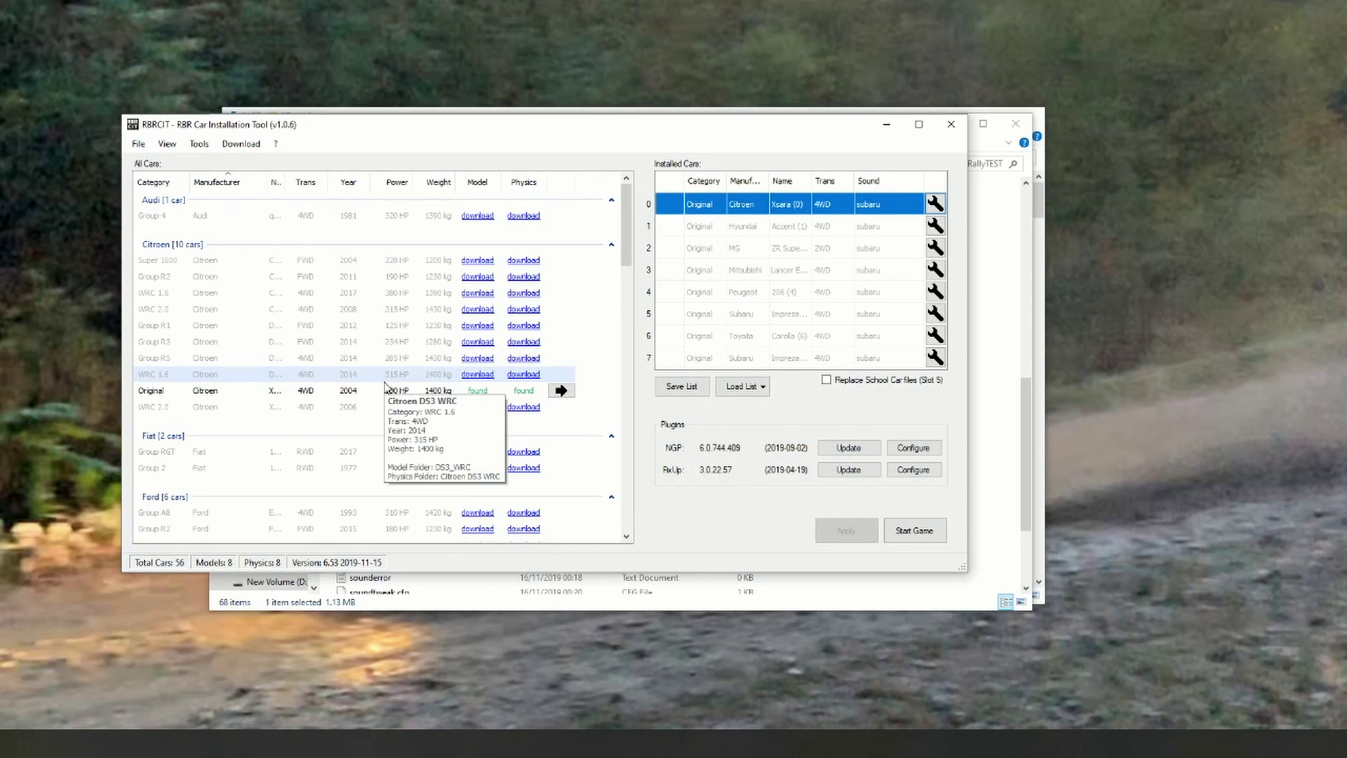
pyautogui.moveTo(491, 137); pyautogui.dragTo(552, 173)
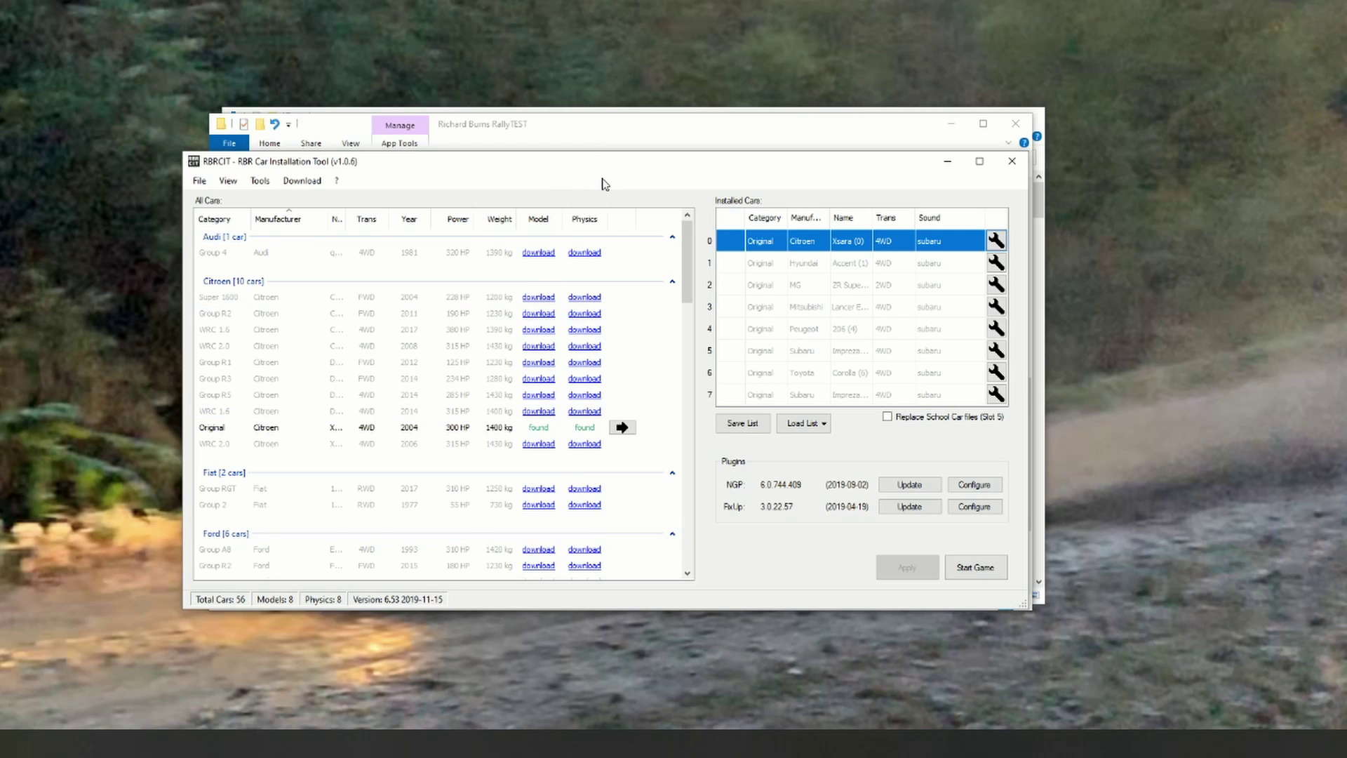
# Step: Update carList.ini from RBRCIT's Download menu
pyautogui.moveTo(610, 175); pyautogui.dragTo(627, 144)
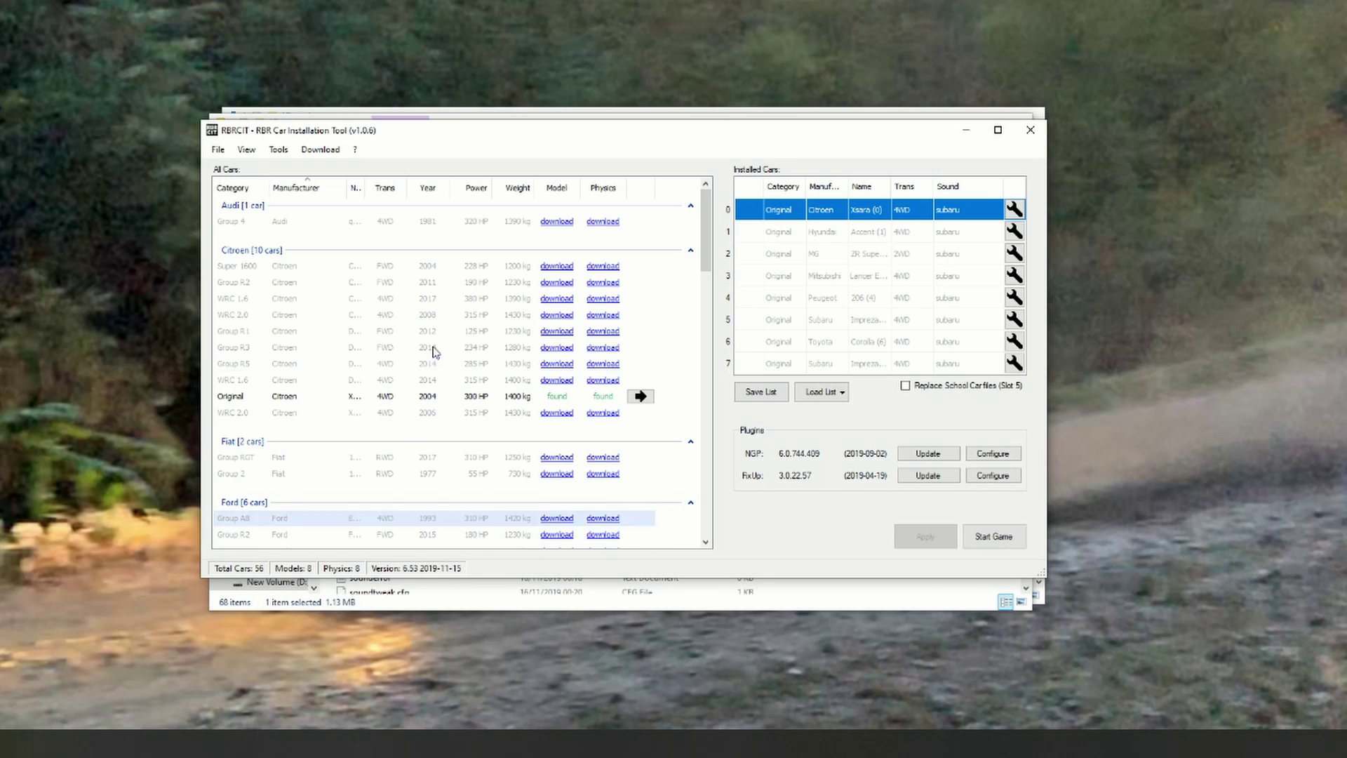
pyautogui.click(335, 151)
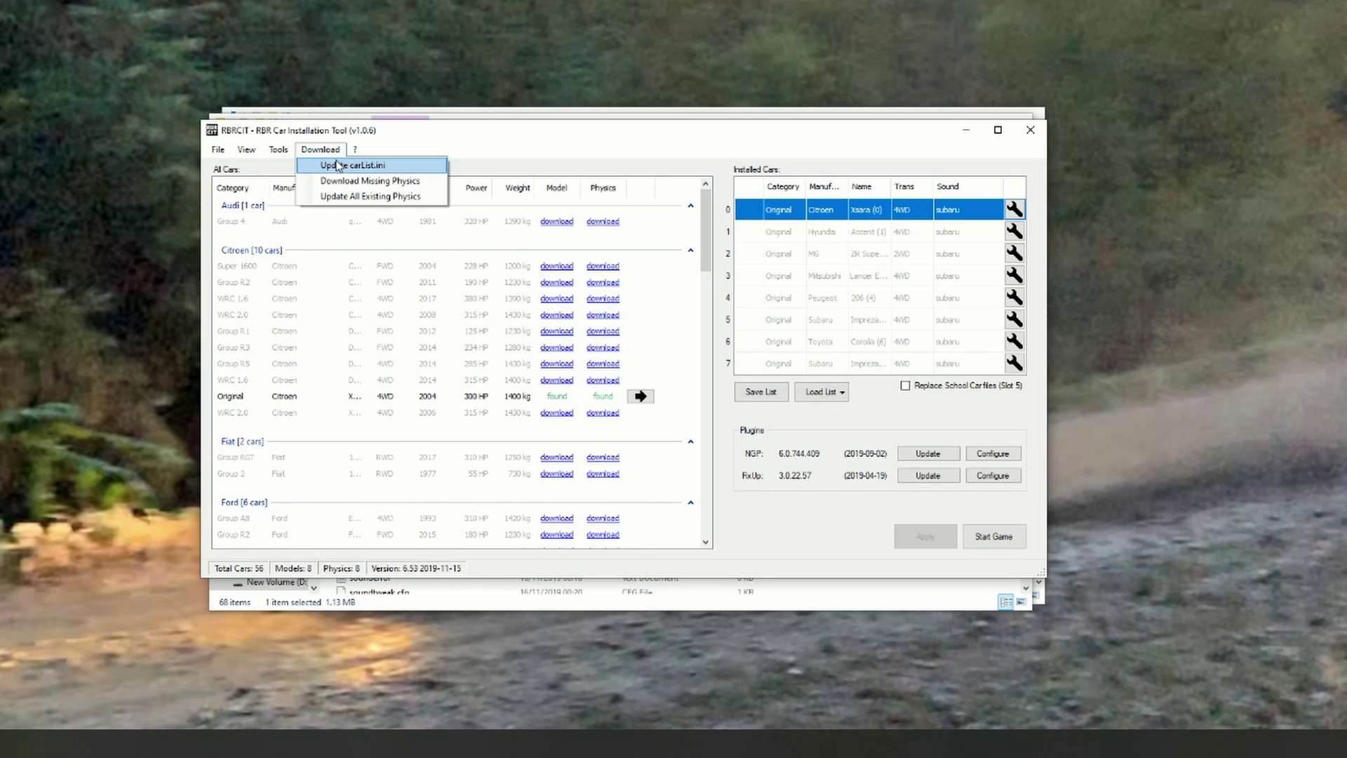
pyautogui.click(341, 166)
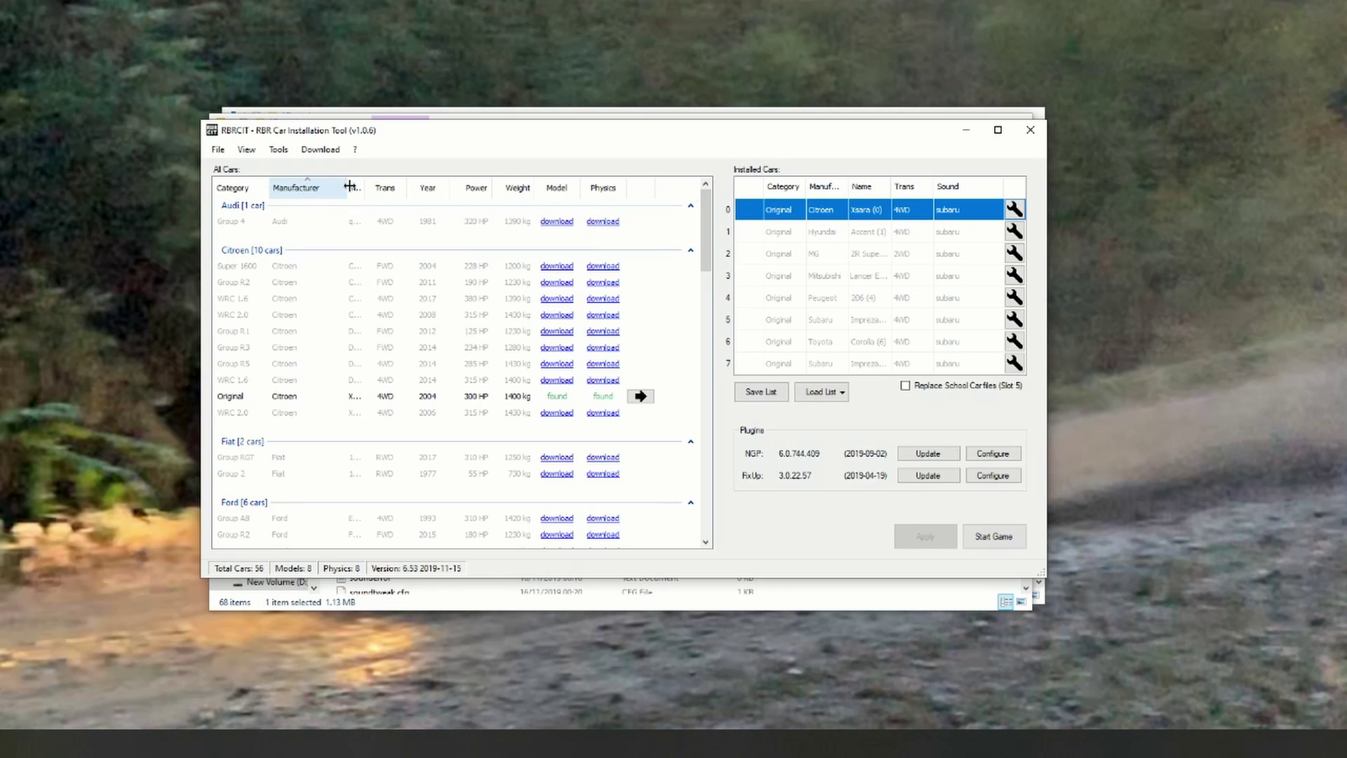
pyautogui.click(321, 149)
pyautogui.click(337, 167)
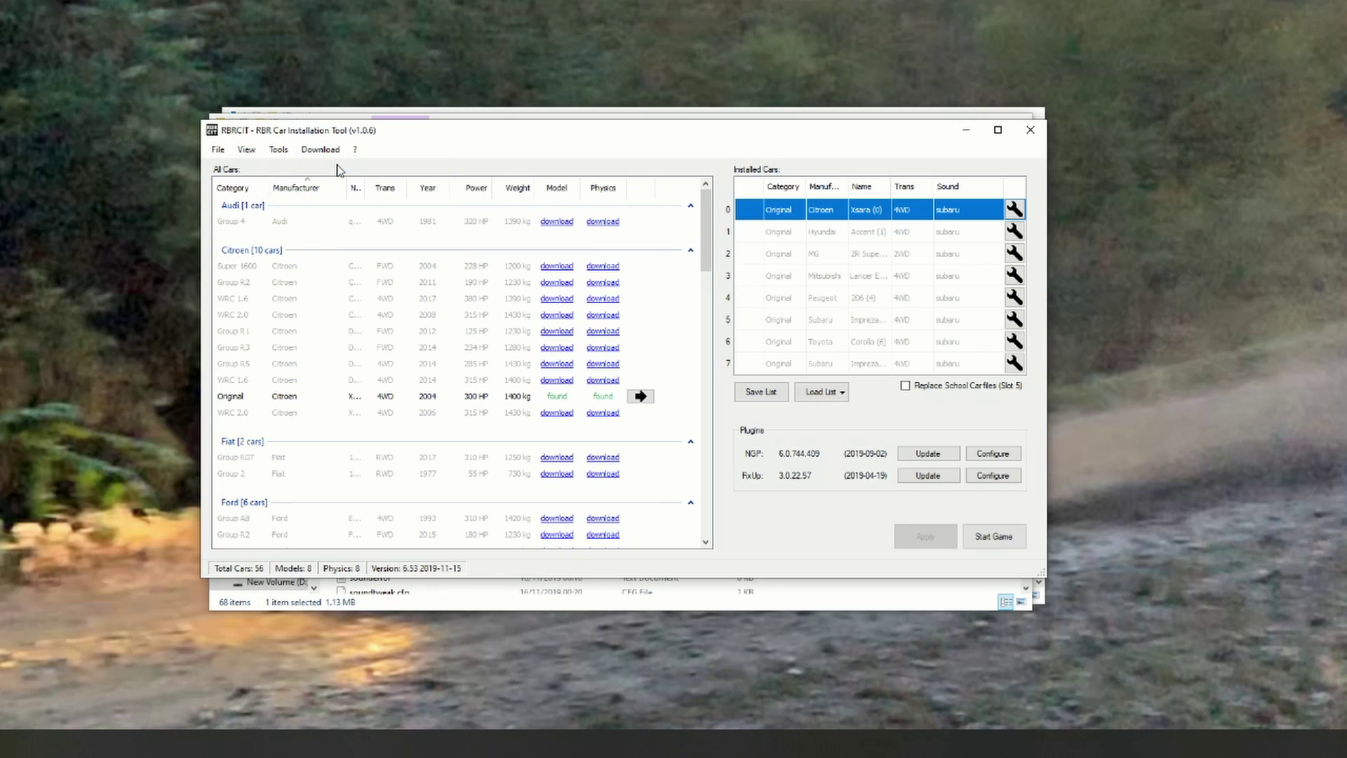
pyautogui.moveTo(707, 245); pyautogui.dragTo(707, 276)
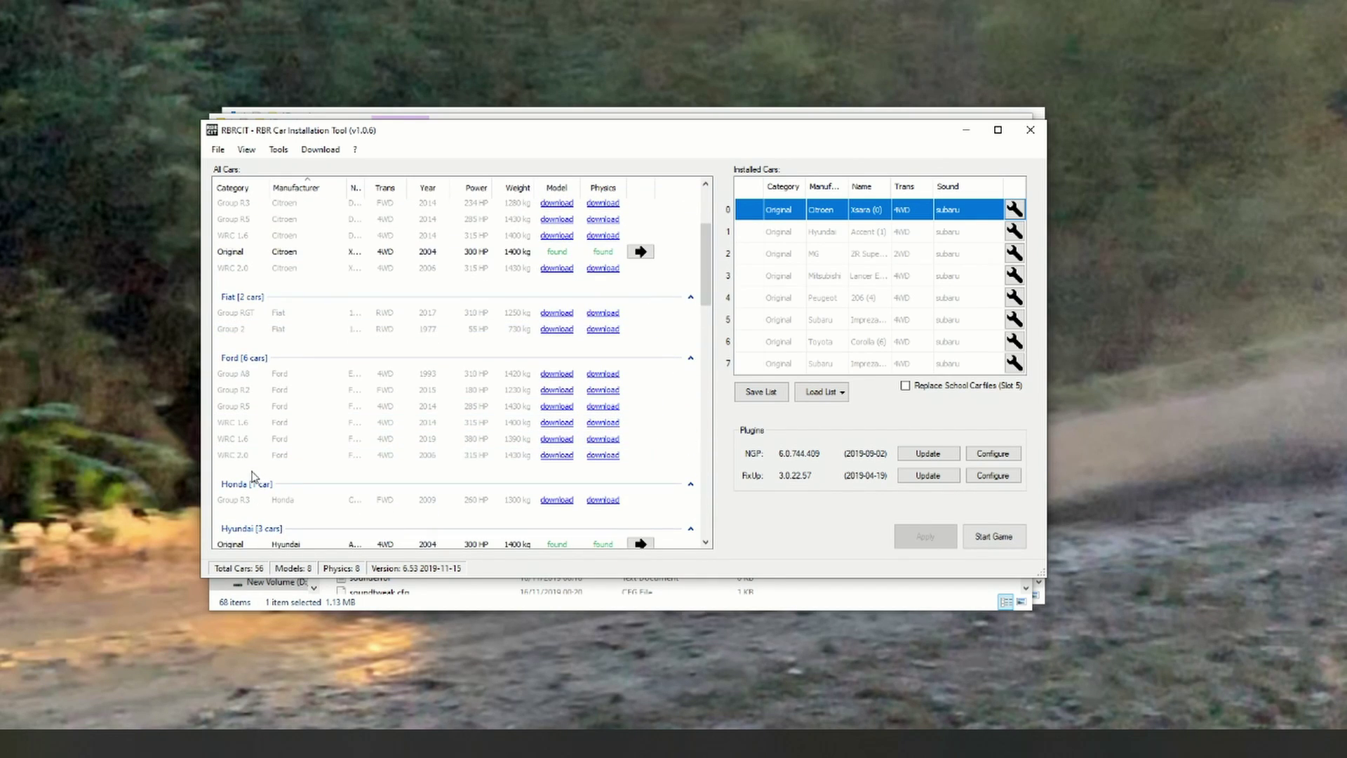
# Step: Update physics for all existing cars and scroll down to the Ford Fiesta WRC 2019
pyautogui.moveTo(259, 461)
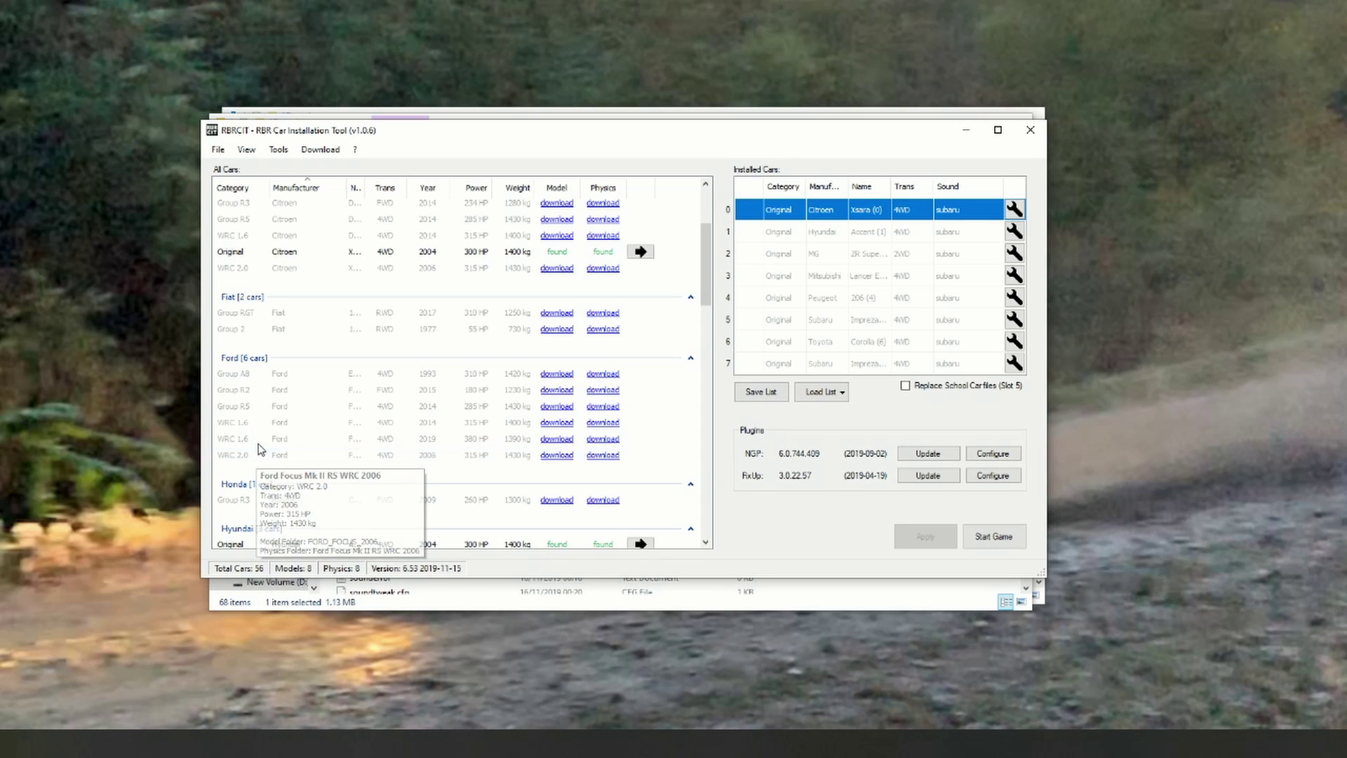
pyautogui.moveTo(263, 436)
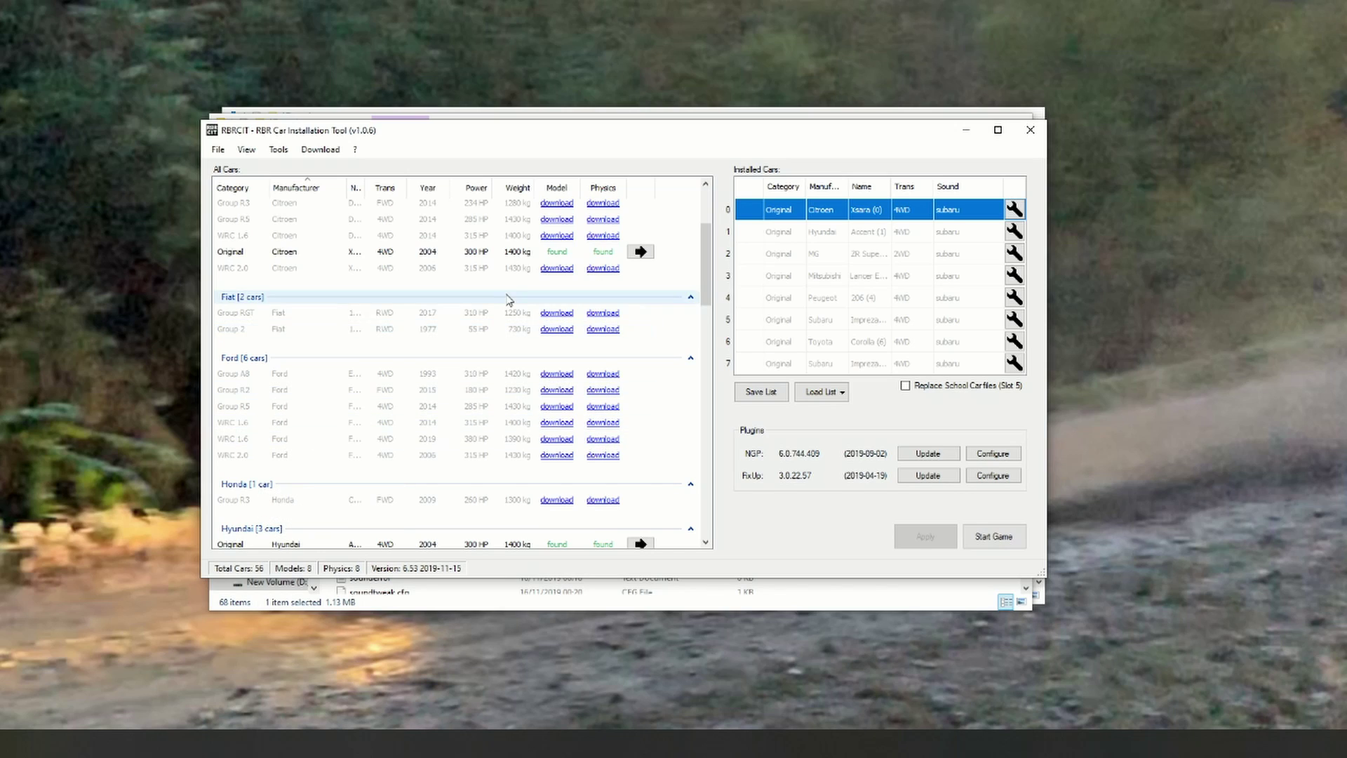
pyautogui.click(328, 151)
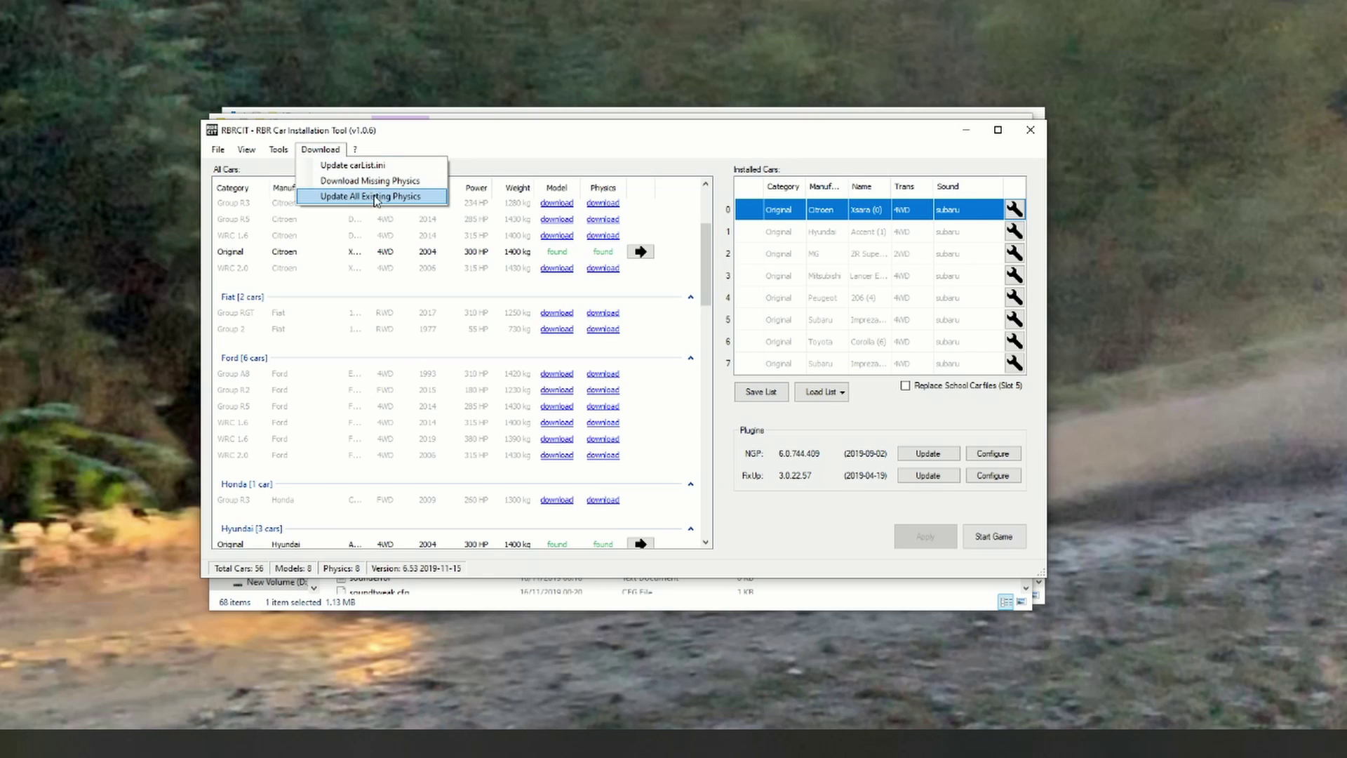
pyautogui.click(364, 200)
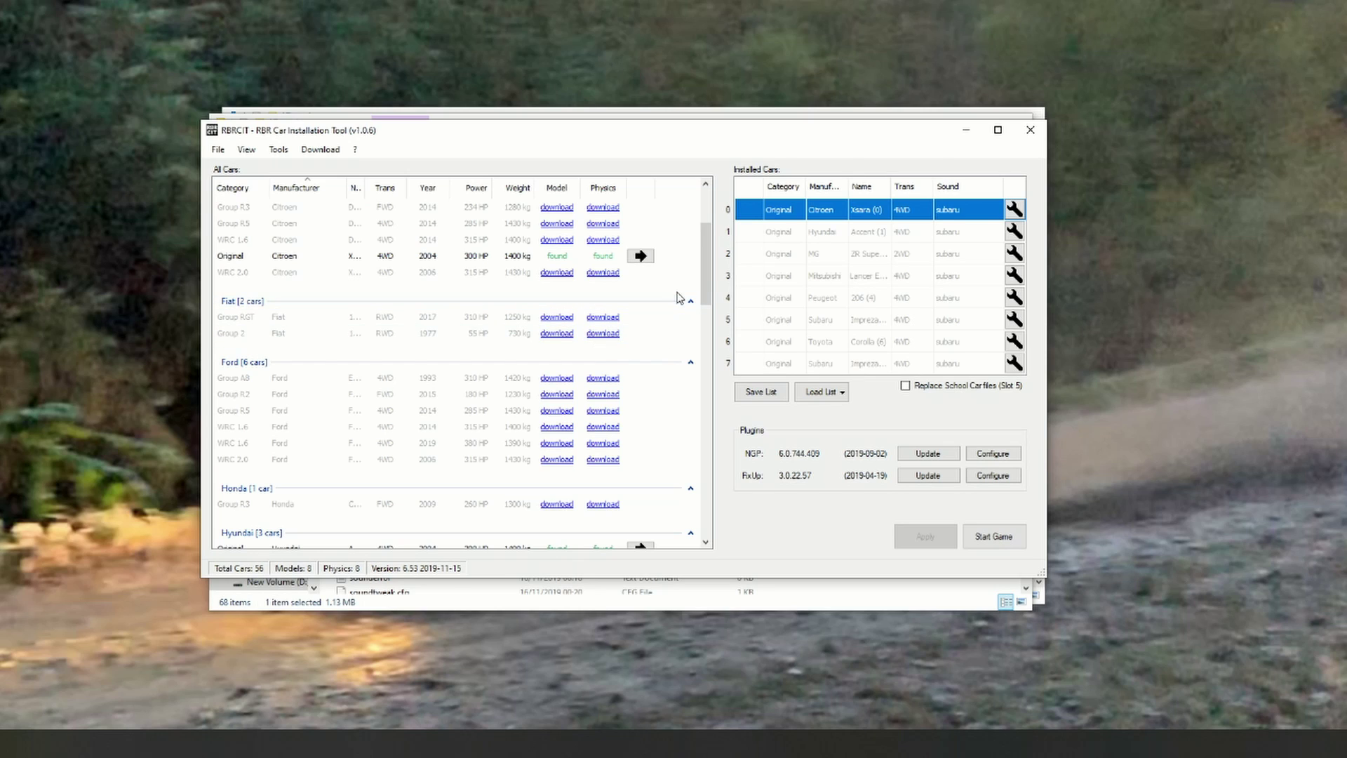
pyautogui.scroll(-1, 710, 281)
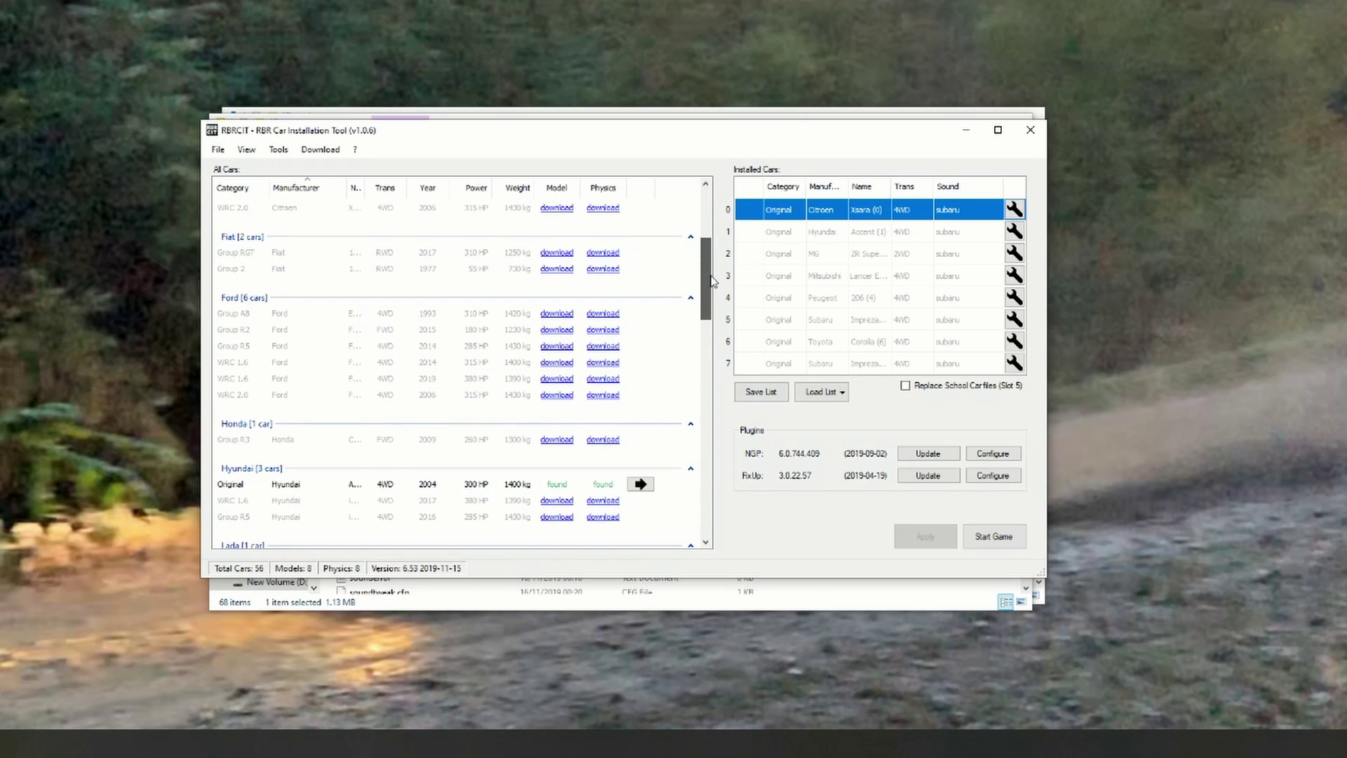
pyautogui.scroll(-1, 710, 282)
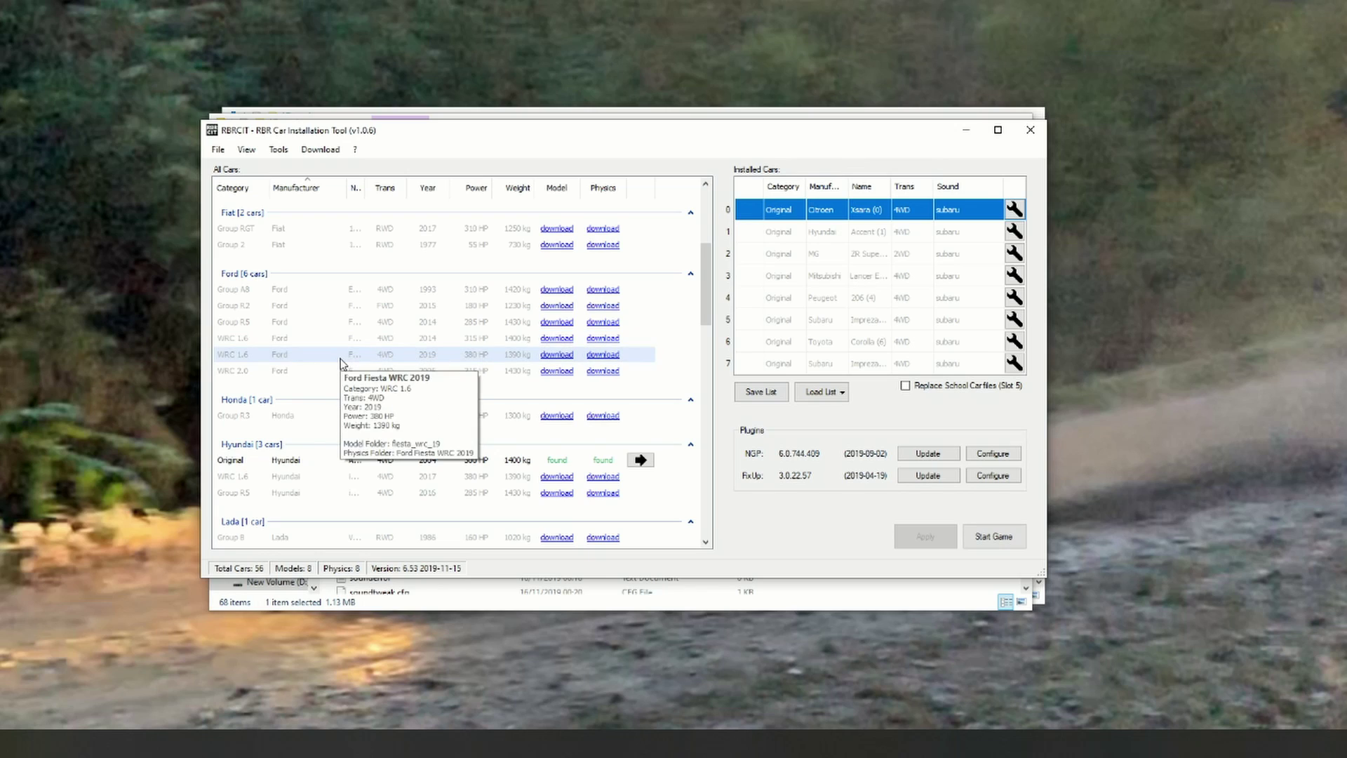
# Step: Download the Ford Fiesta WRC 2019 model and physics, then select slot 5's Subaru Impreza for replacement
pyautogui.click(551, 355)
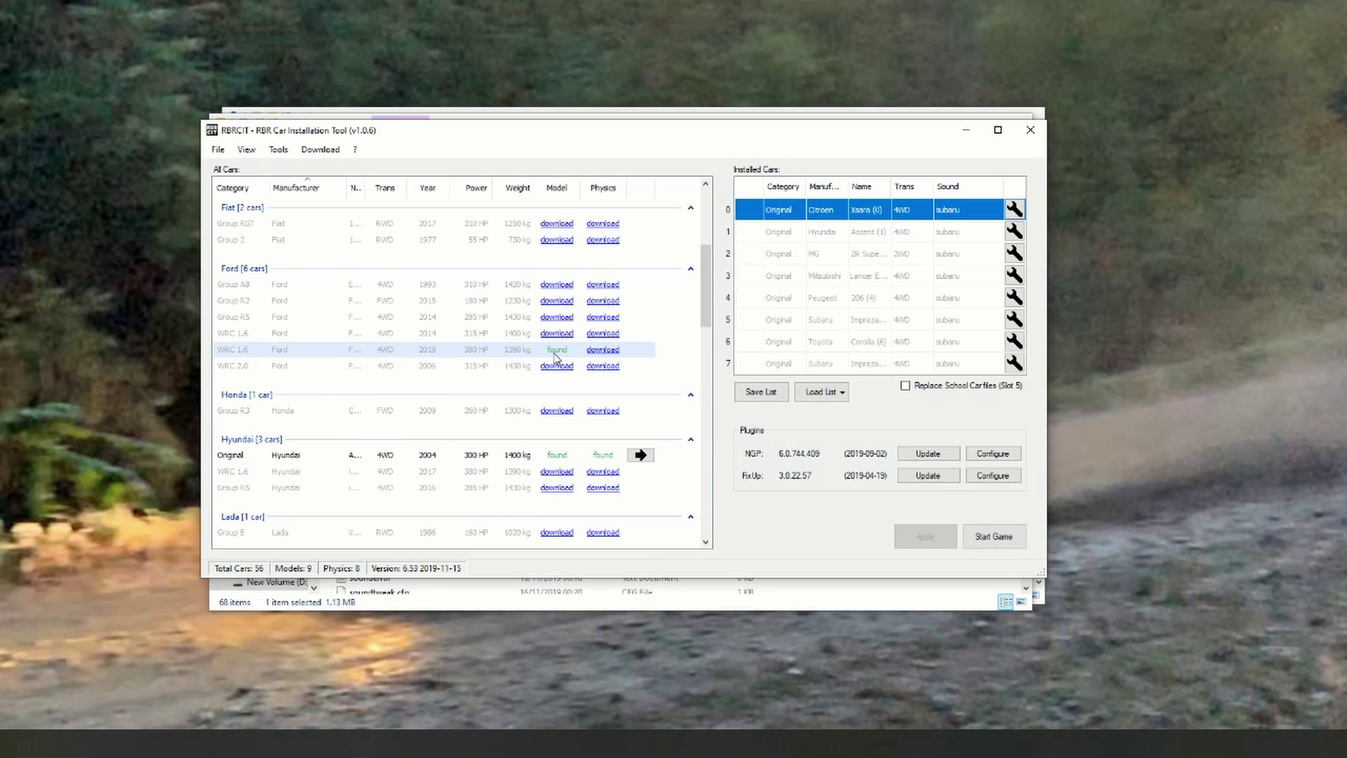
pyautogui.click(600, 349)
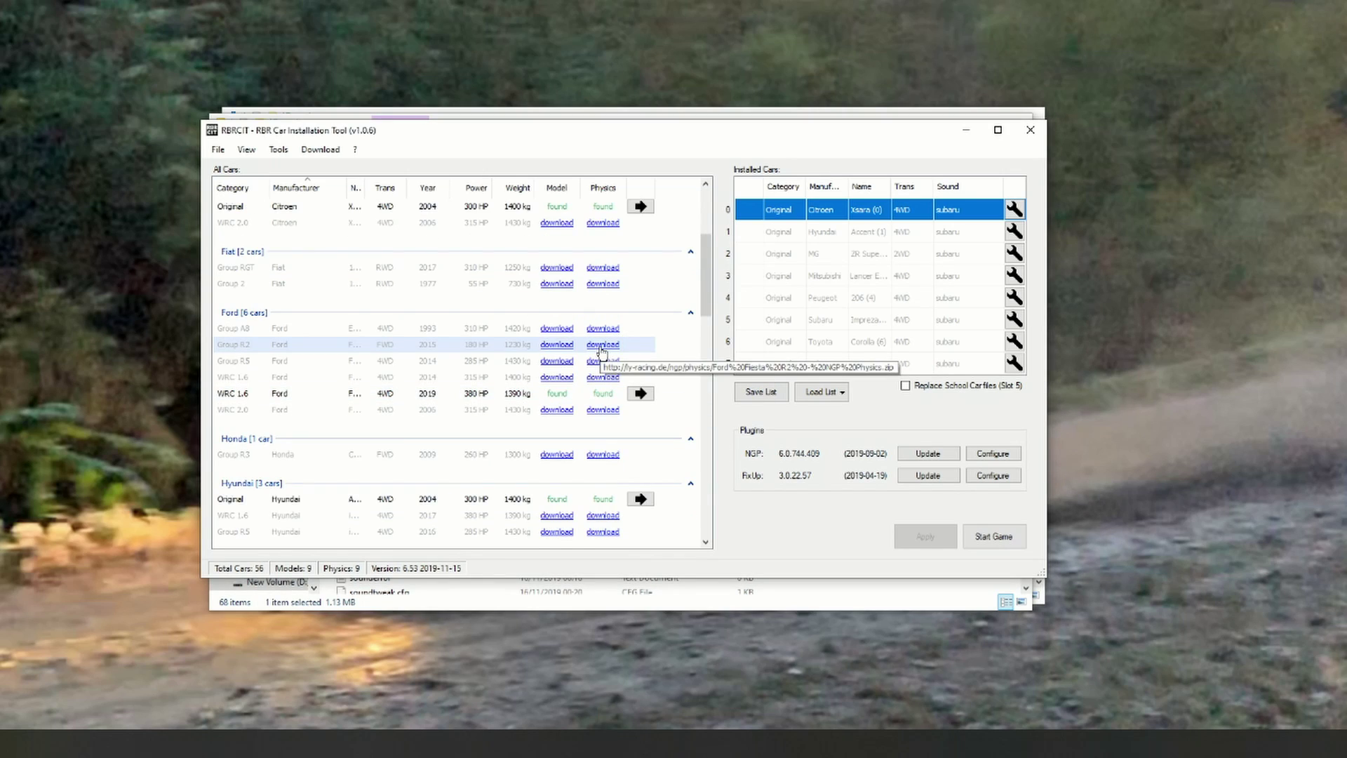
pyautogui.moveTo(806, 263)
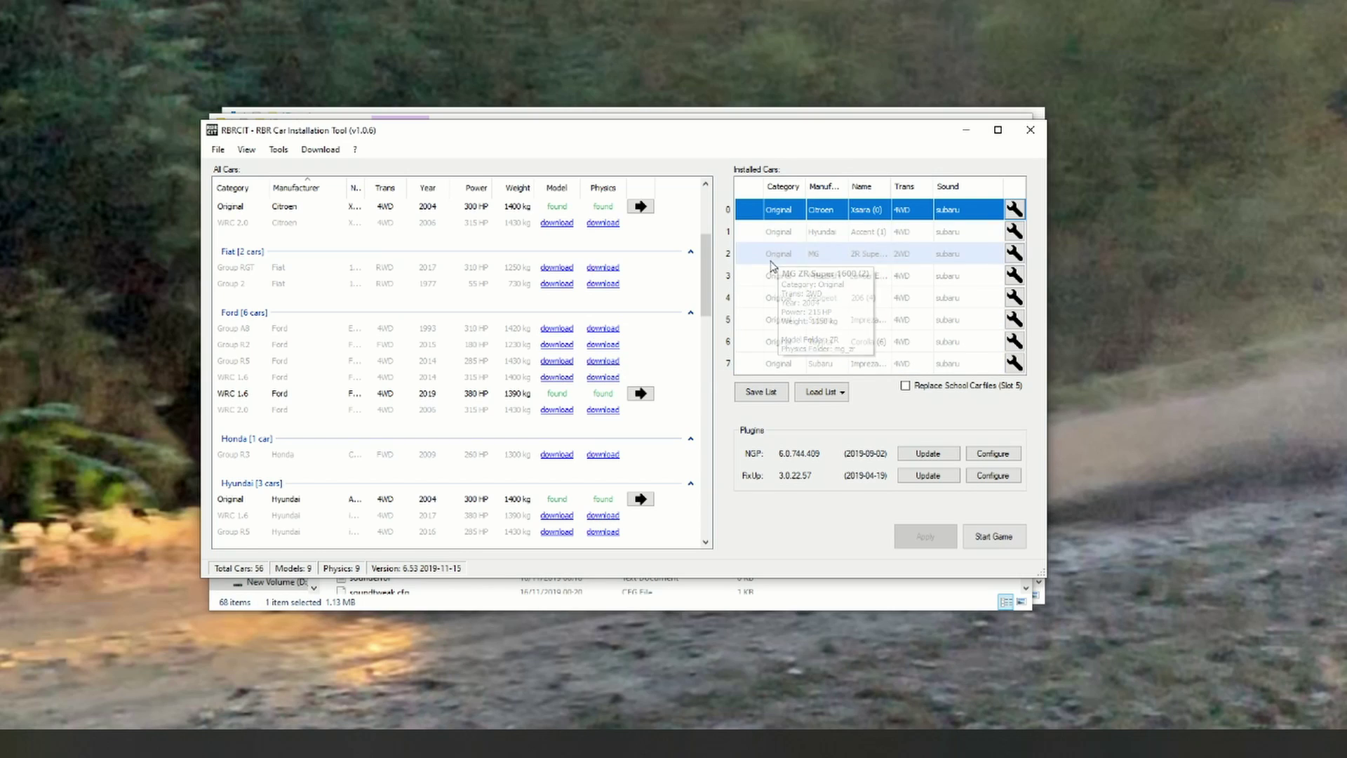
pyautogui.moveTo(764, 320)
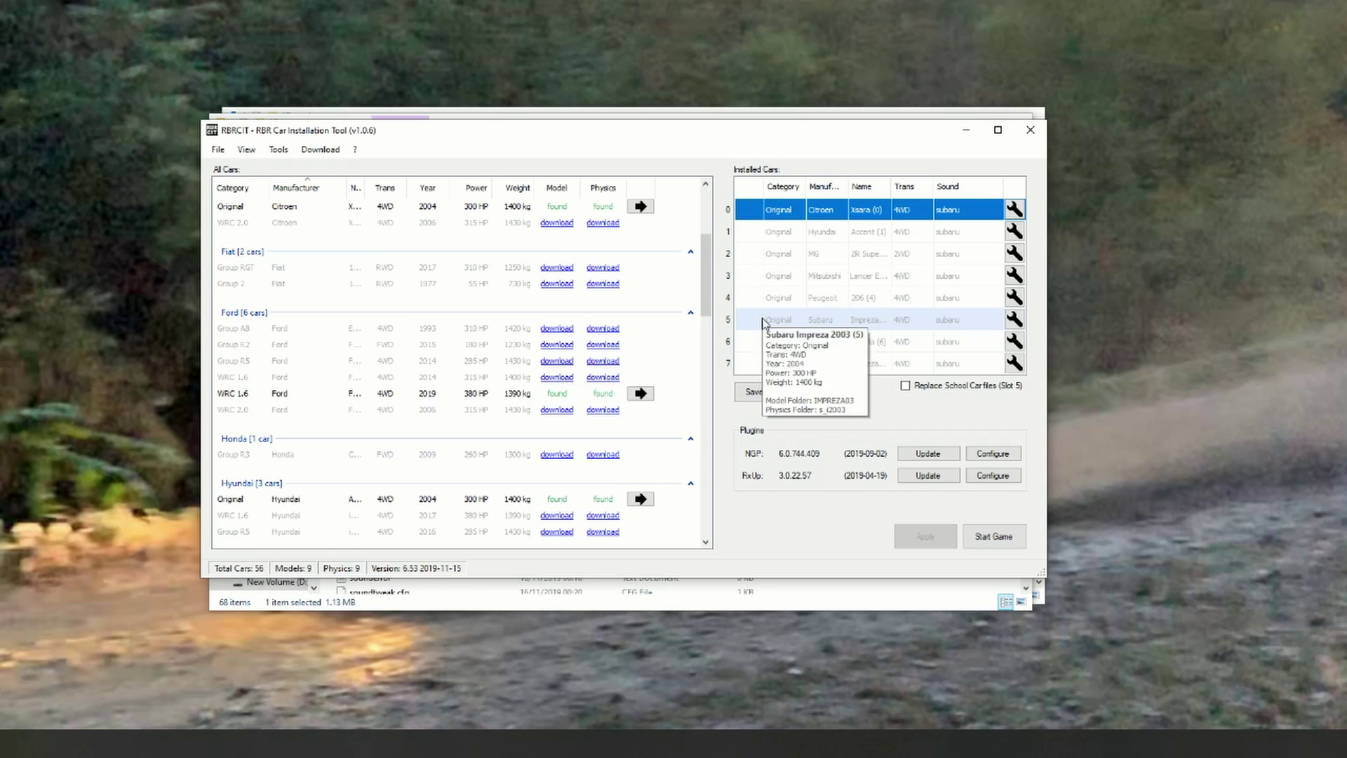
pyautogui.click(766, 320)
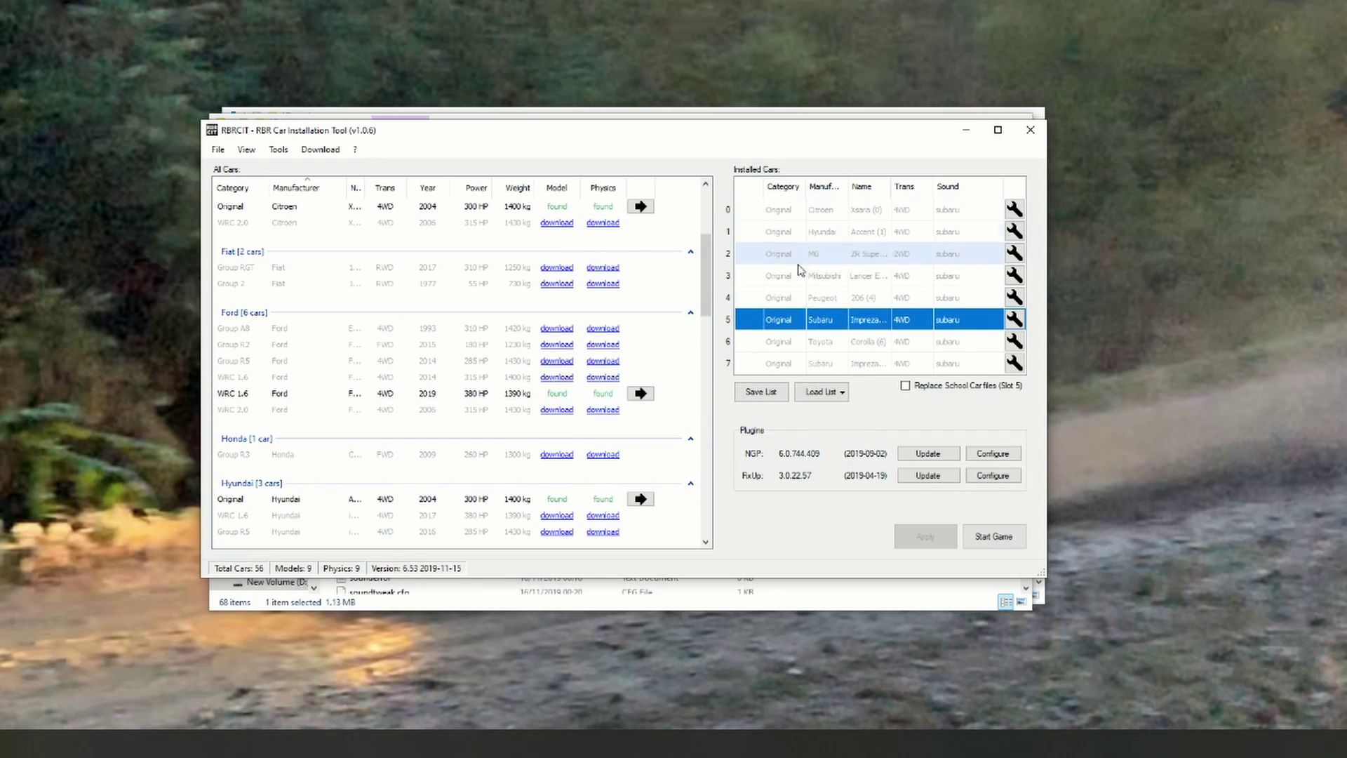
pyautogui.moveTo(780, 256)
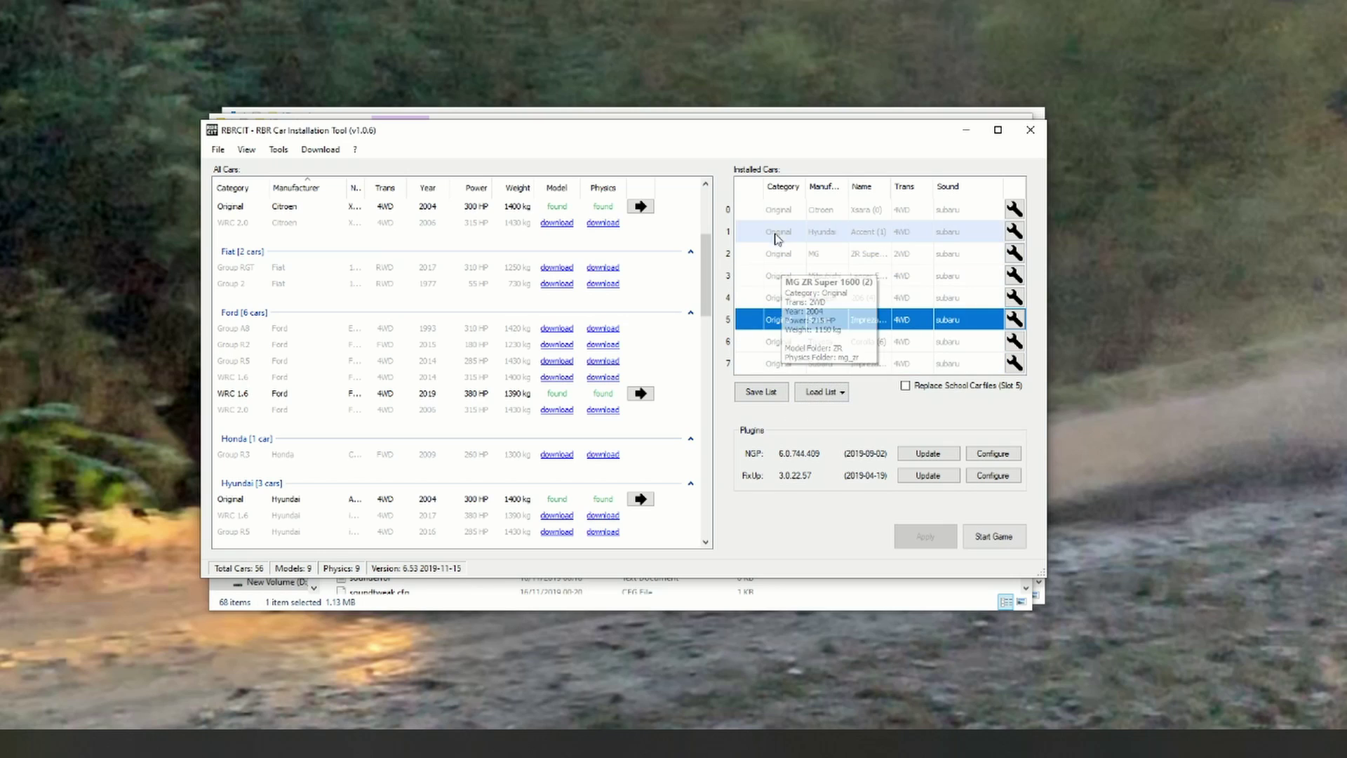
pyautogui.moveTo(831, 218)
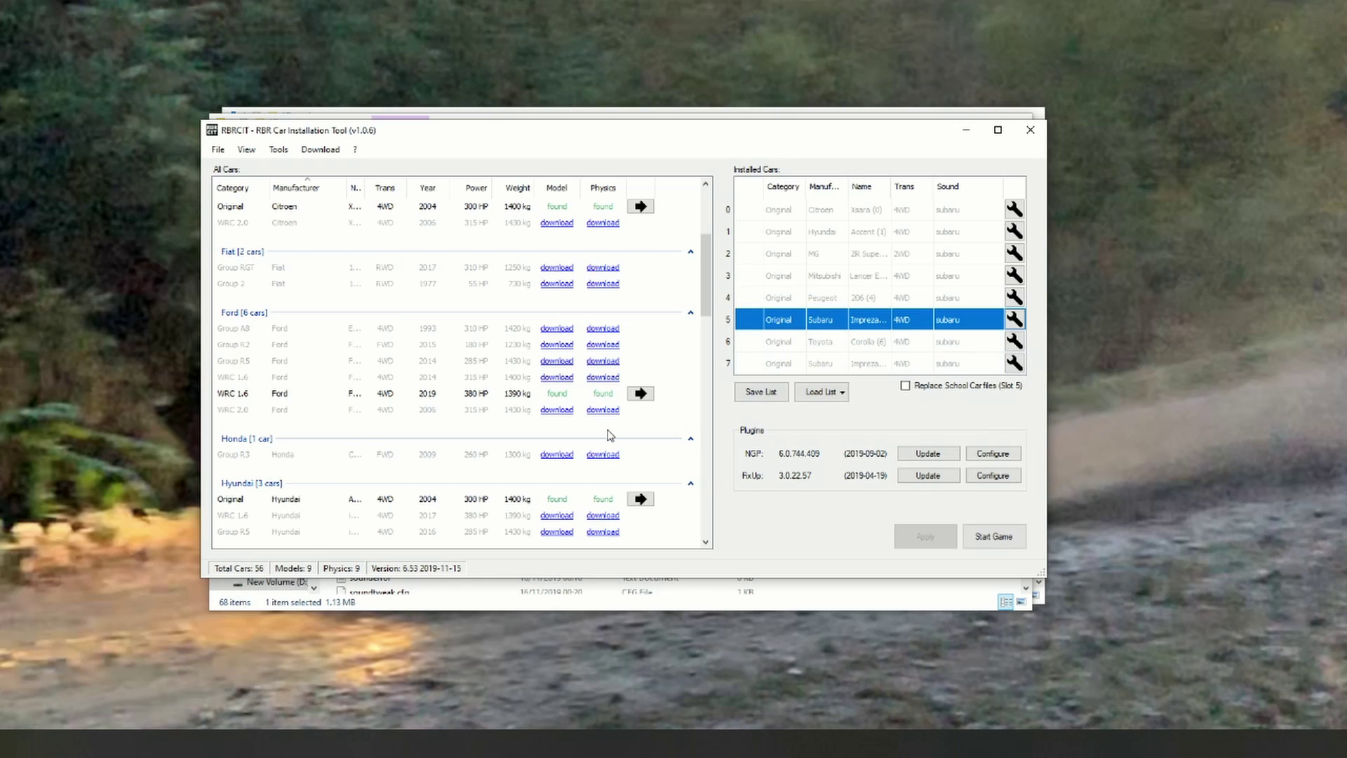
pyautogui.click(641, 393)
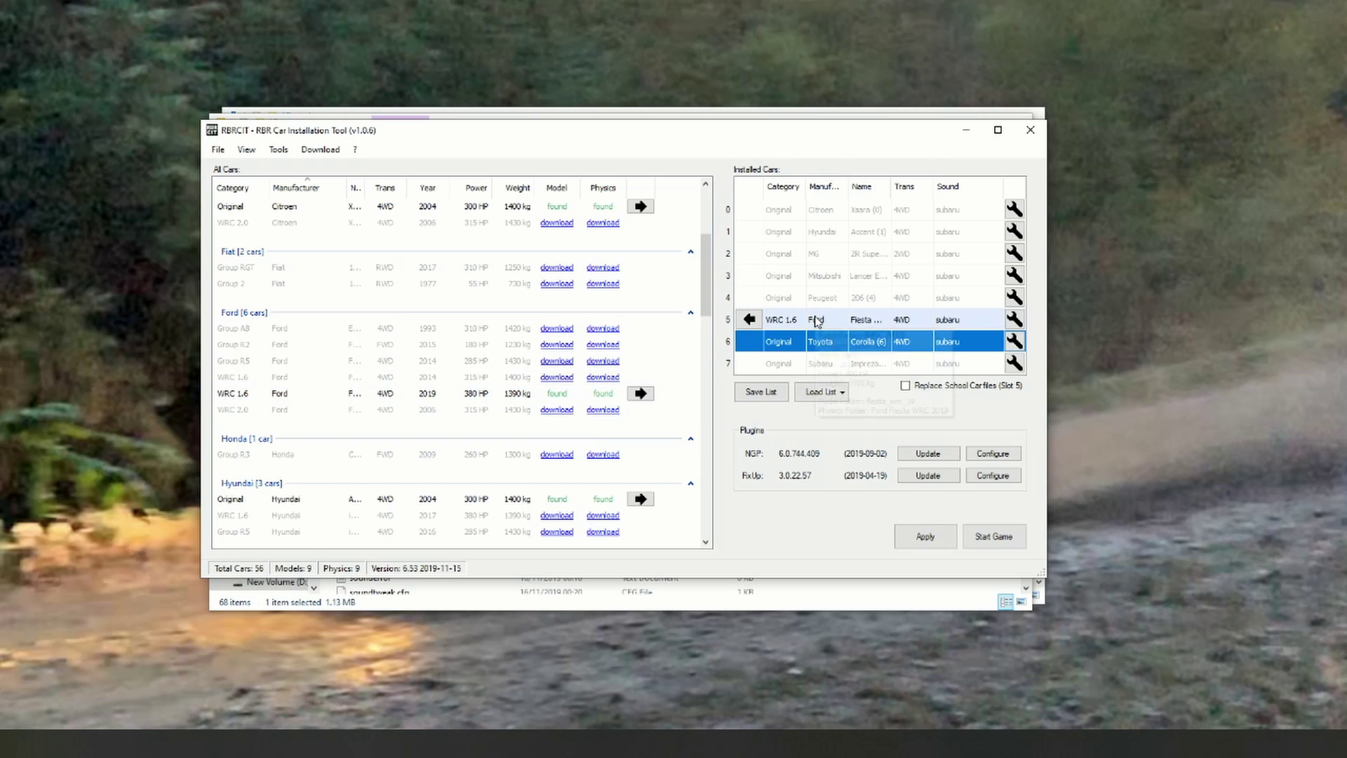
pyautogui.moveTo(873, 320)
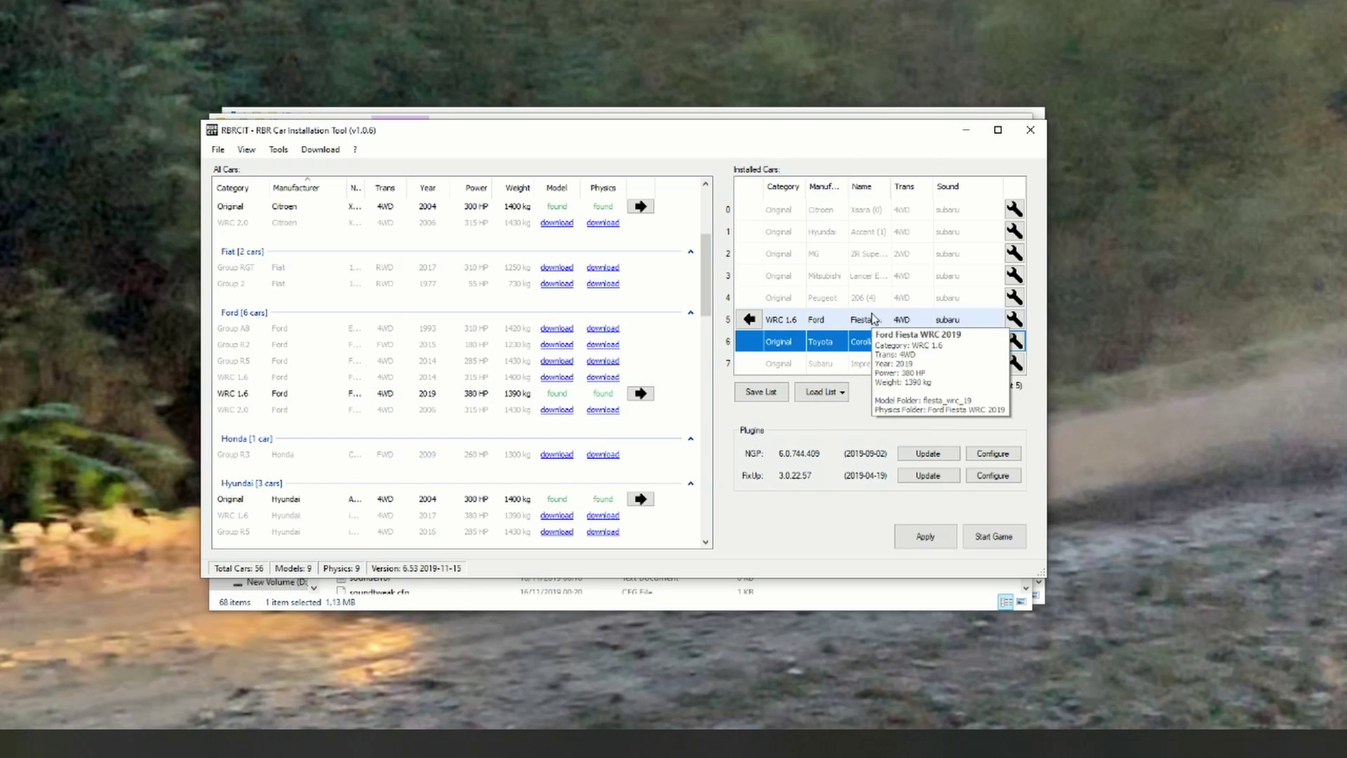
pyautogui.moveTo(858, 264)
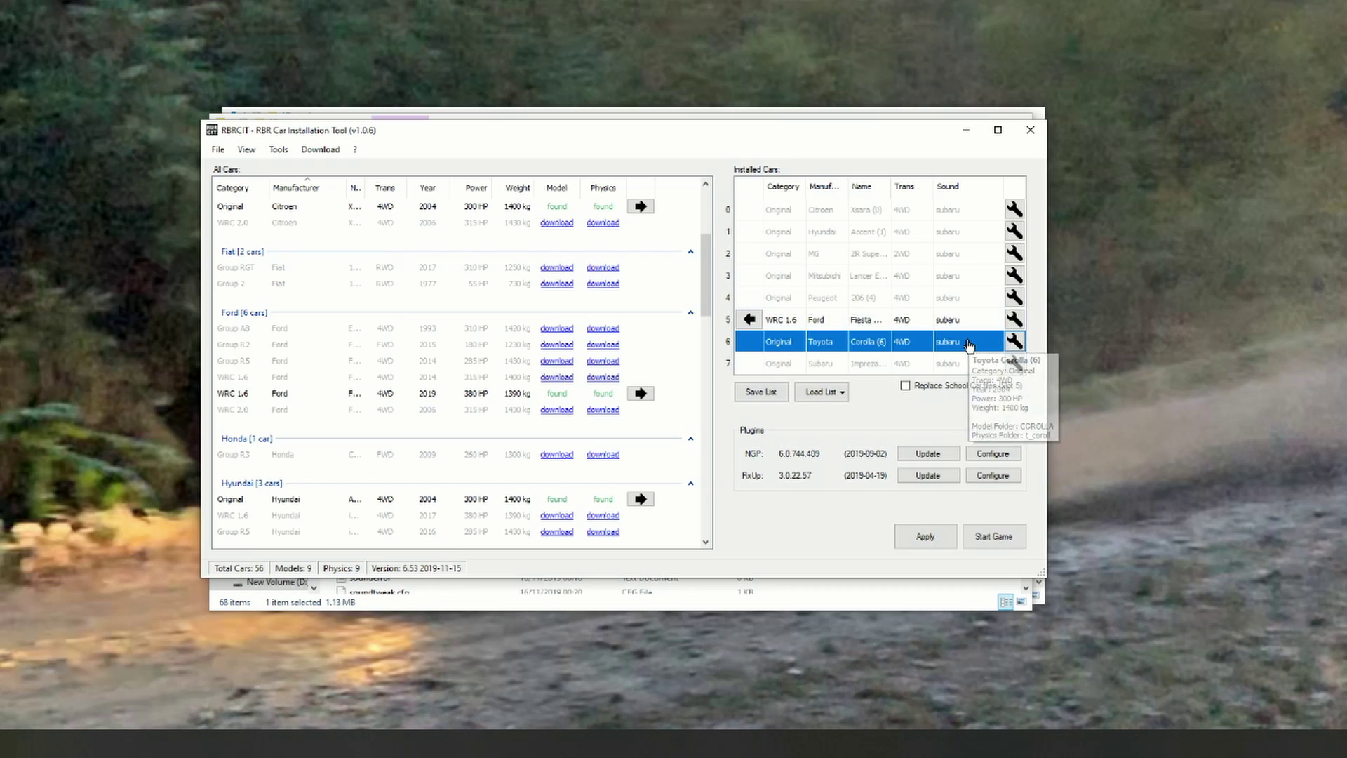
pyautogui.click(1015, 321)
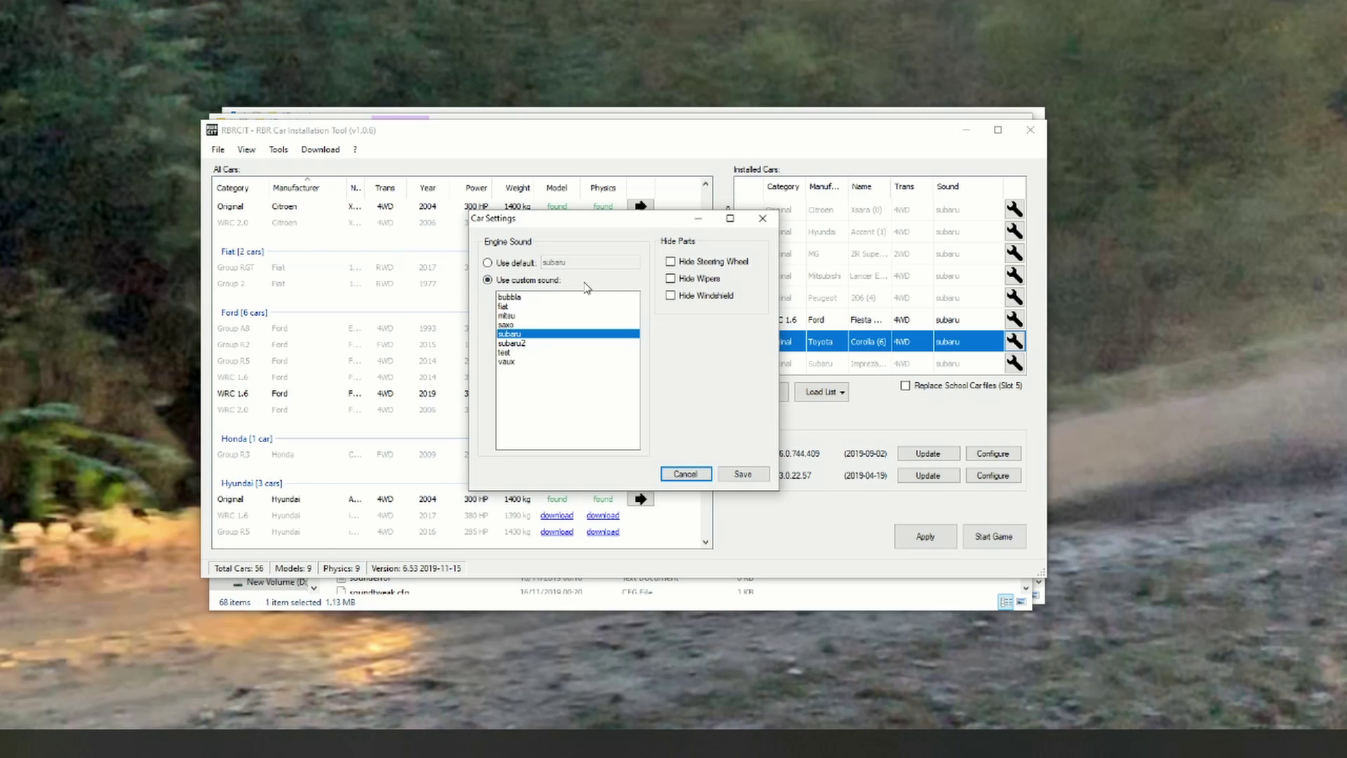
pyautogui.click(487, 263)
pyautogui.click(488, 281)
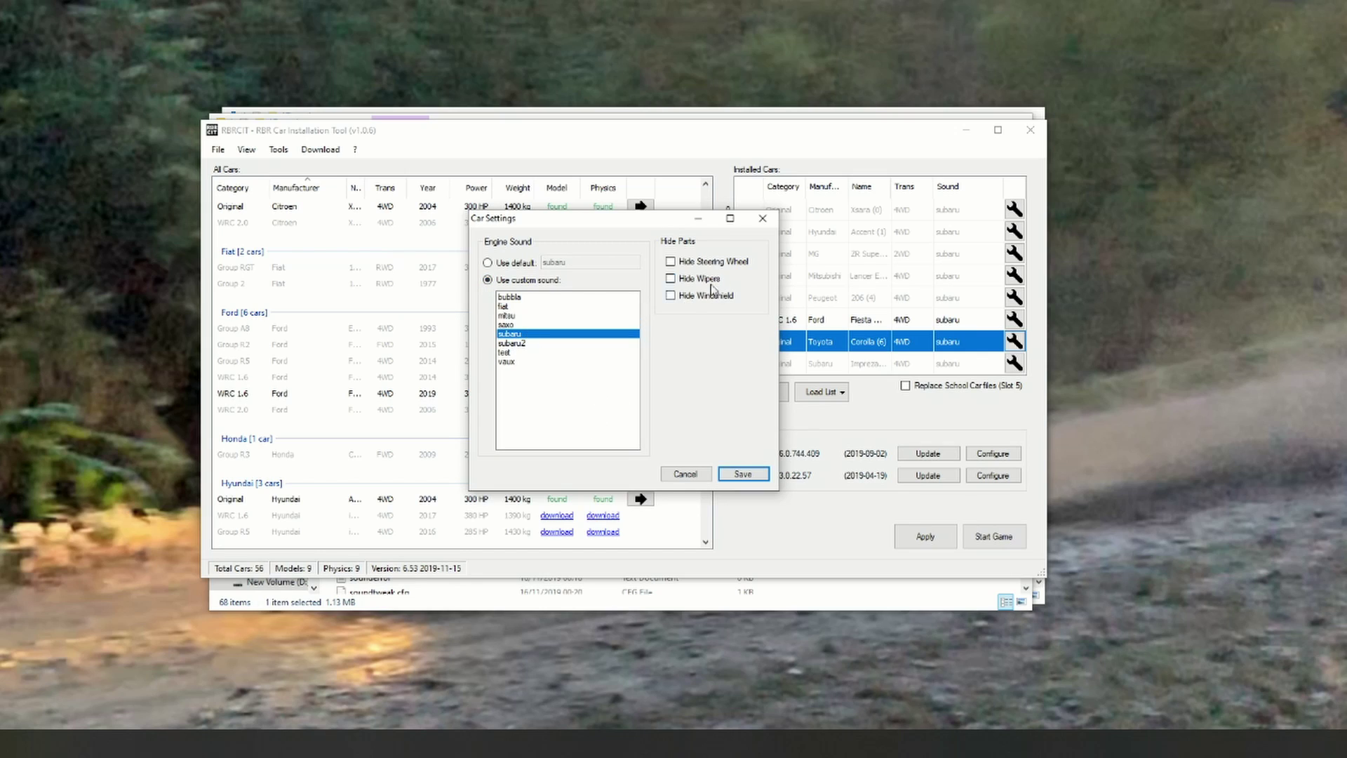
pyautogui.click(762, 221)
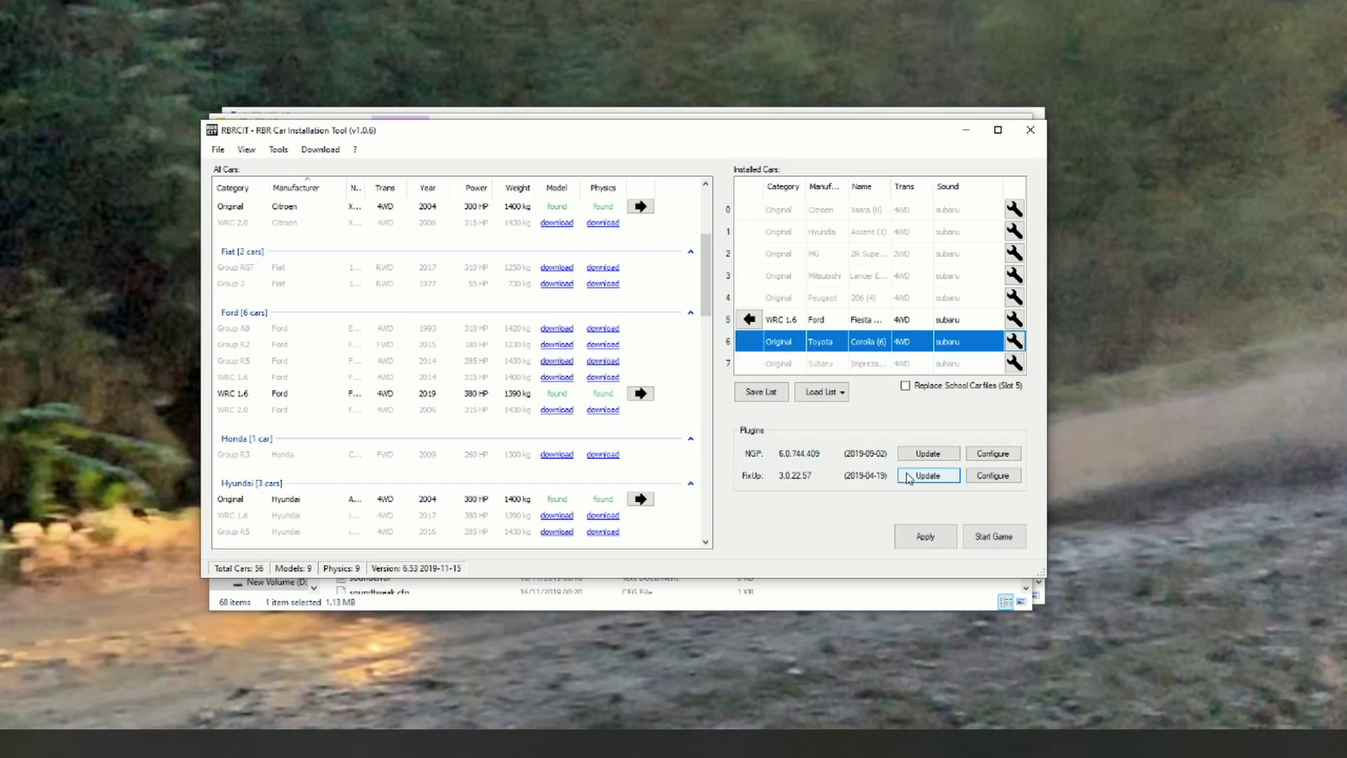
# Step: Apply the car list, acknowledge the installed message, and close RBRCIT and both Explorer windows
pyautogui.click(926, 537)
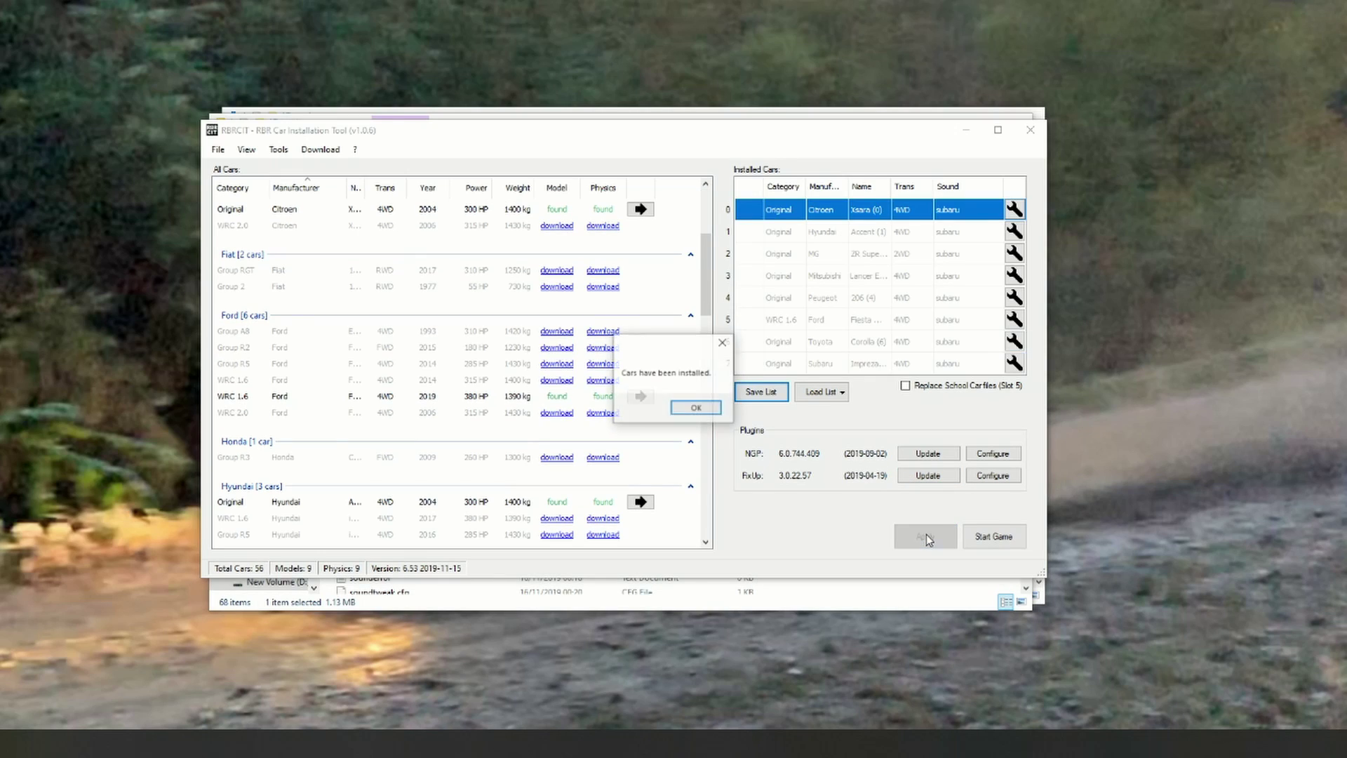
pyautogui.click(708, 415)
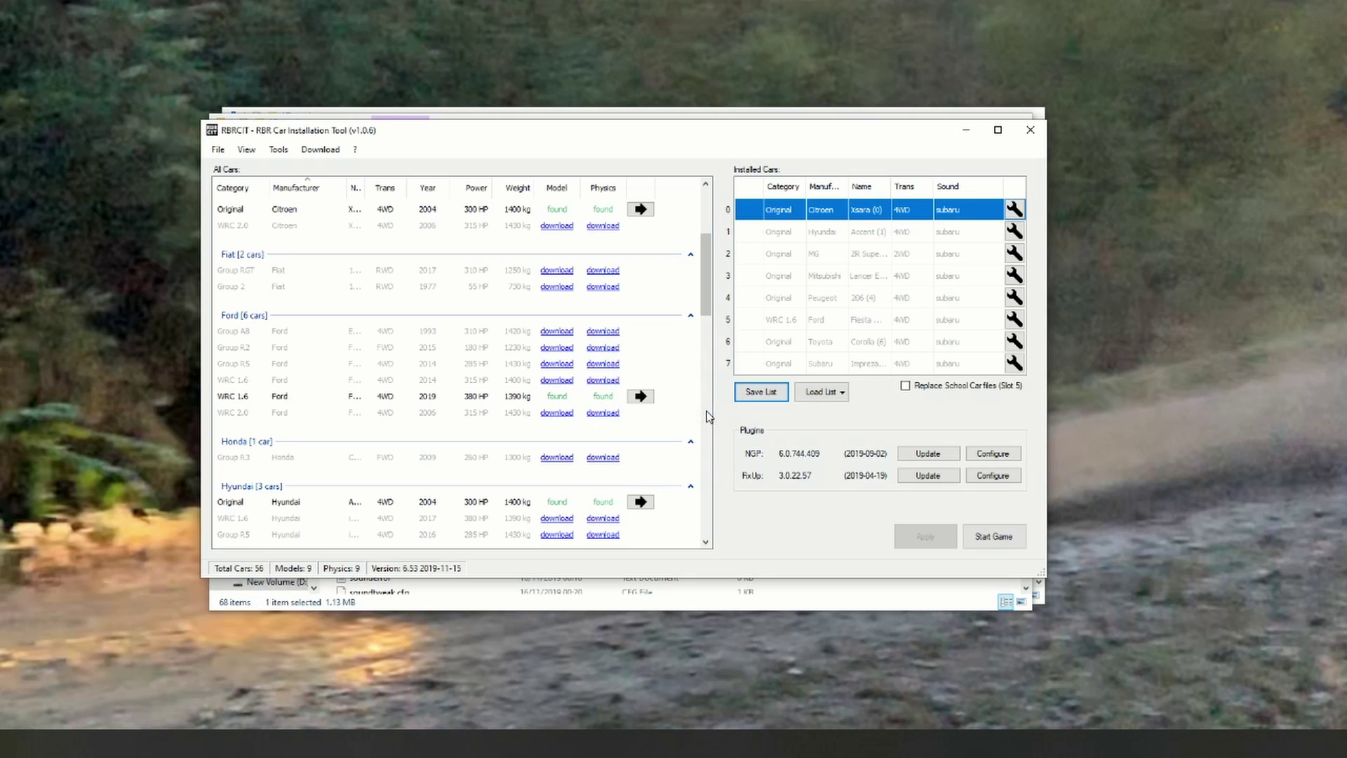
pyautogui.click(1031, 130)
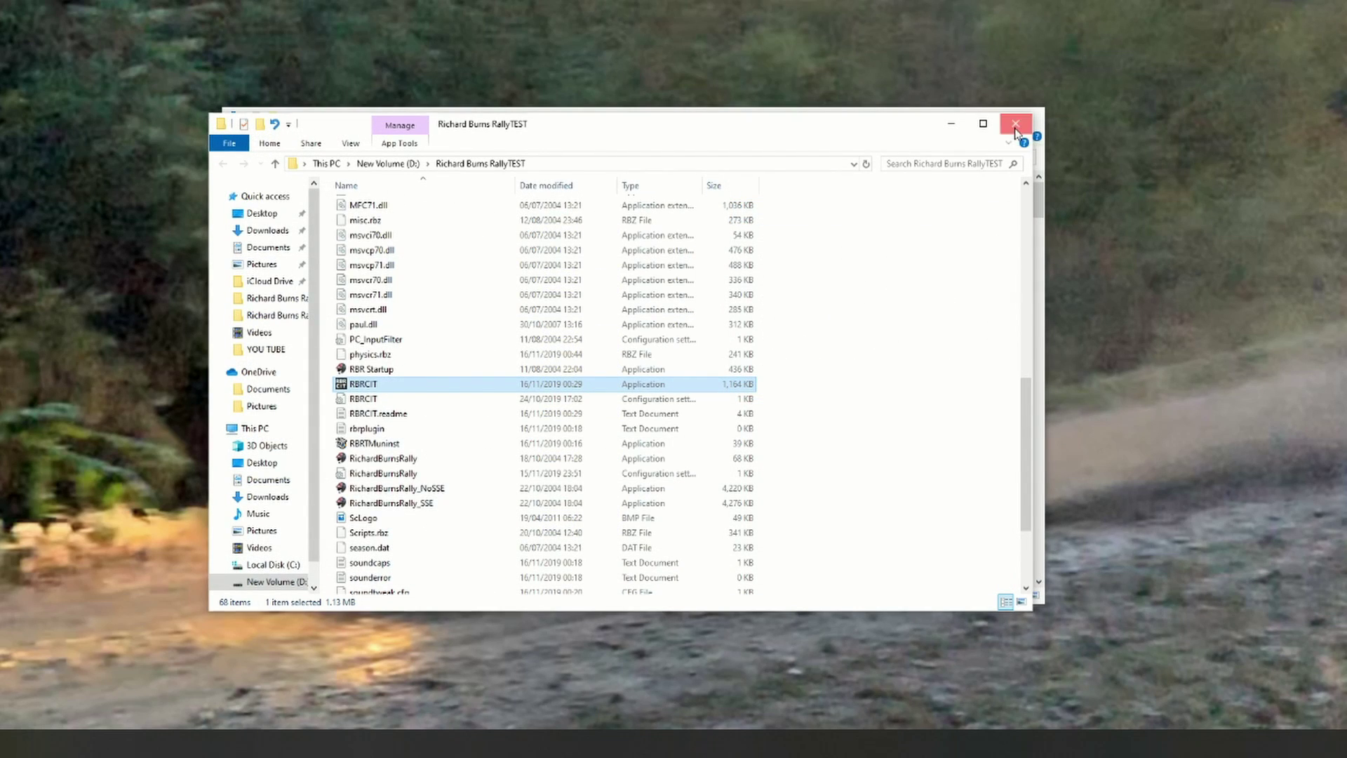
pyautogui.click(1015, 128)
pyautogui.click(1028, 125)
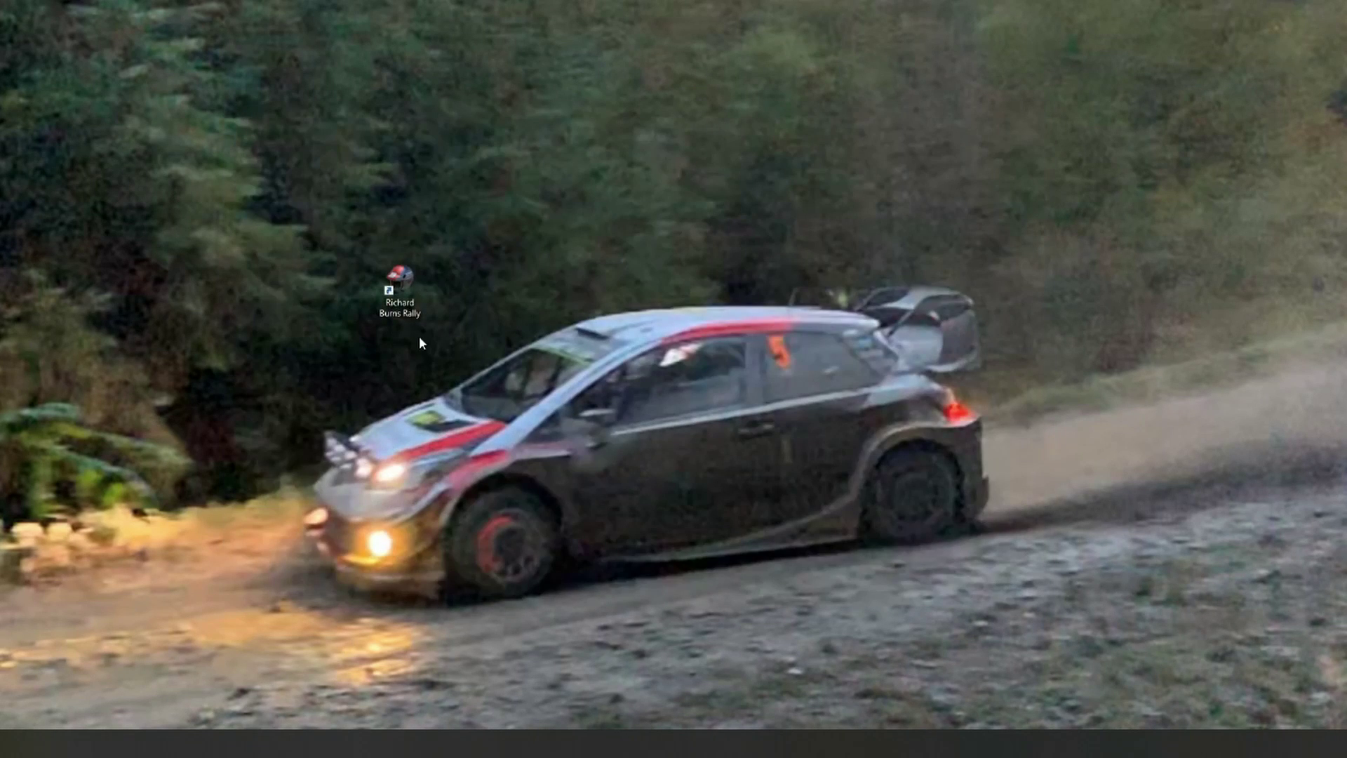
# Step: Launch Richard Burns Rally, load the MULLIGATAWNY profile and reach the Plugins list under Options
pyautogui.doubleClick(401, 286)
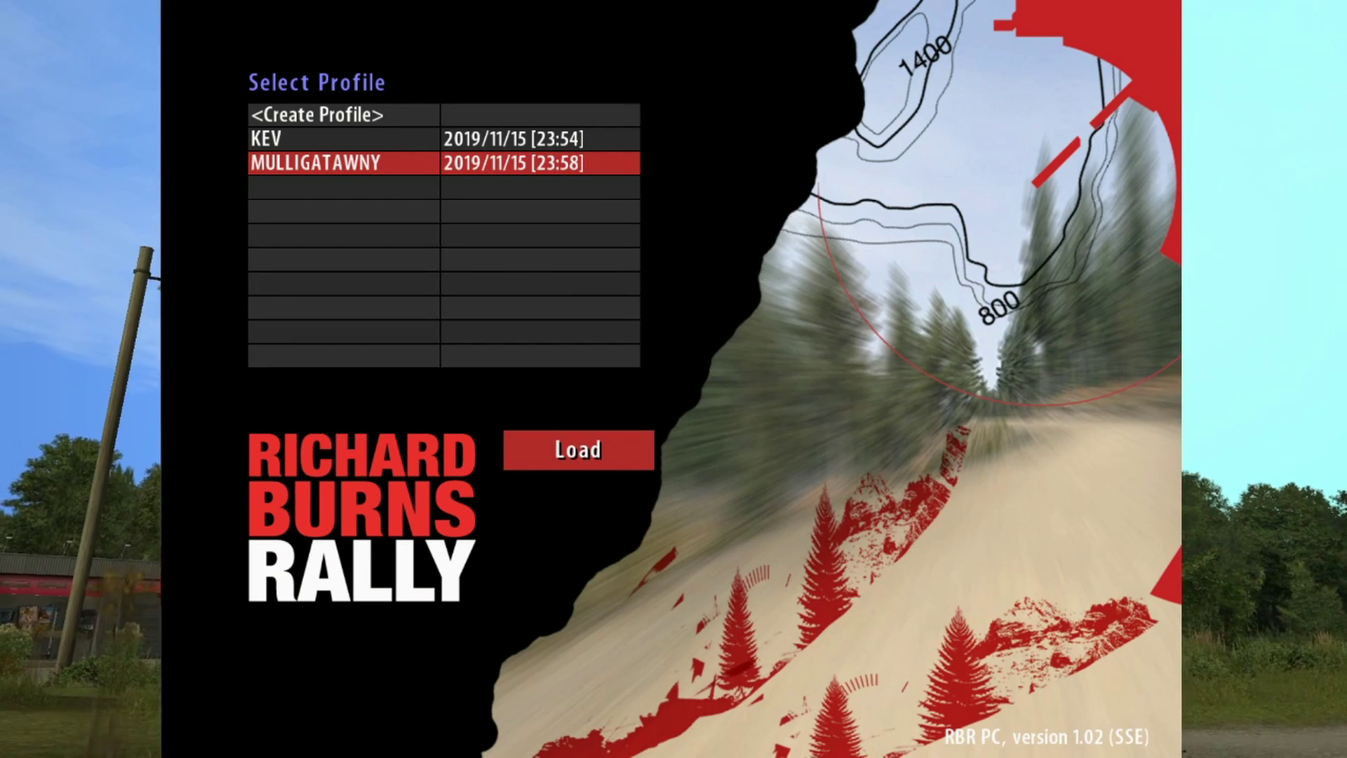
pyautogui.press('Return')
pyautogui.press('Return')
pyautogui.press('Up')
pyautogui.press('Up')
pyautogui.press('Up')
pyautogui.press('Down')
pyautogui.press('Up')
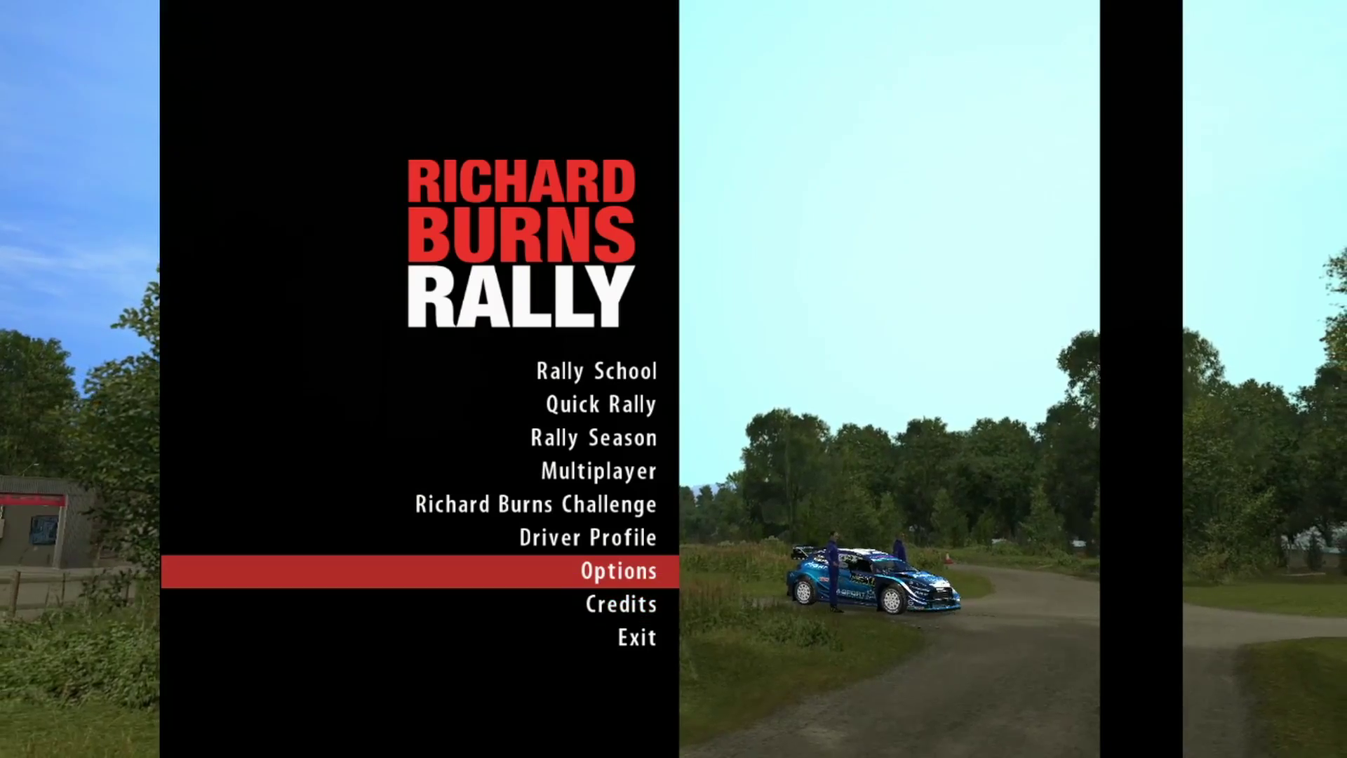
pyautogui.press('Return')
pyautogui.press('Up')
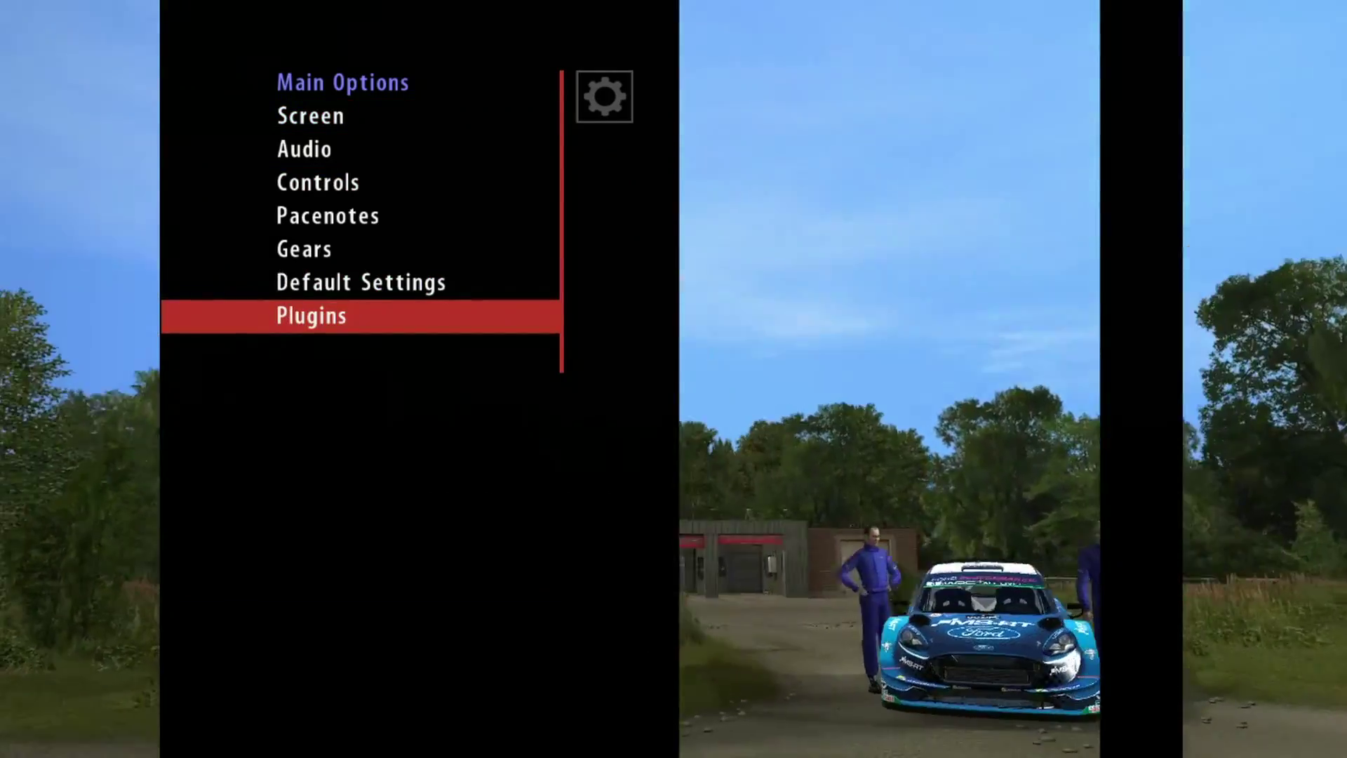
pyautogui.press('Return')
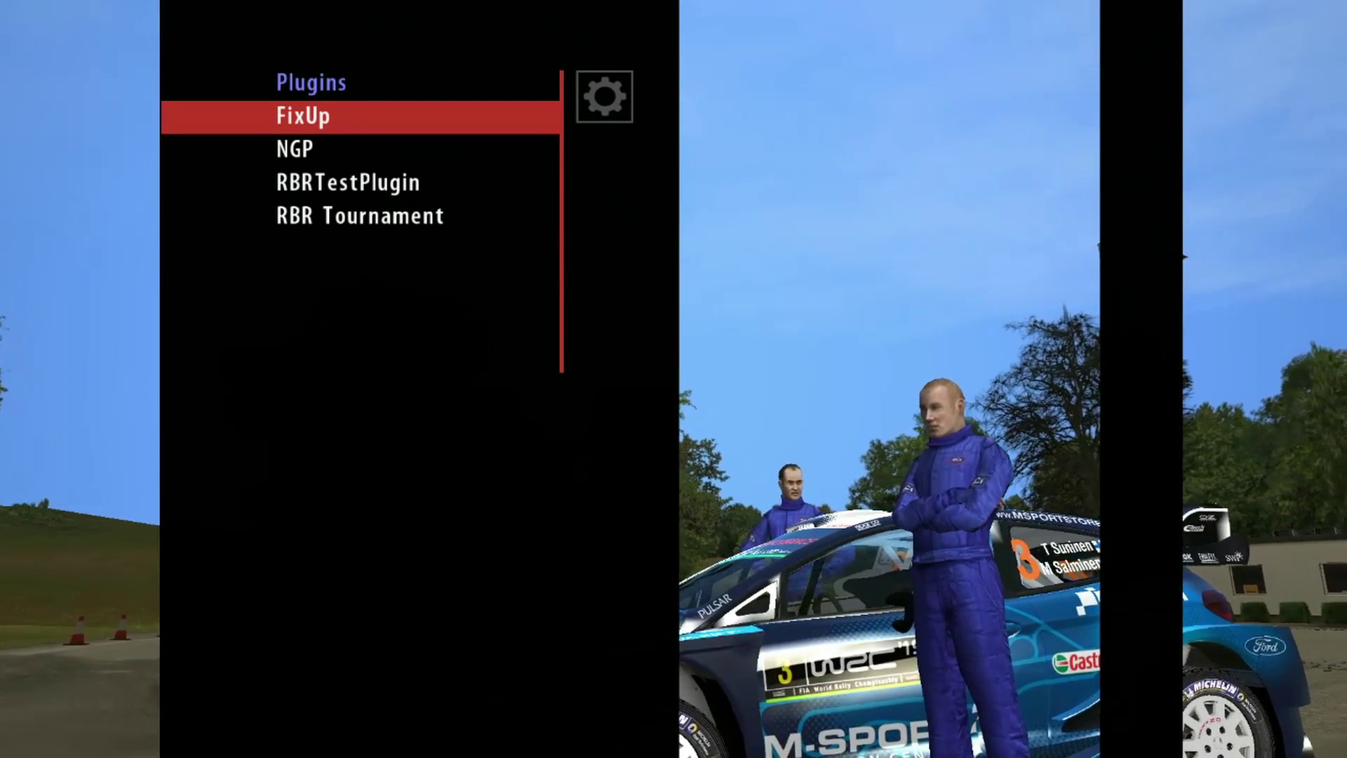
# Step: After a detour through the FixUp plugin page, open the RBR Tournament plugin menu
pyautogui.press('Return')
pyautogui.press('Escape')
pyautogui.press('Down')
pyautogui.press('Down')
pyautogui.press('Down')
pyautogui.press('Down')
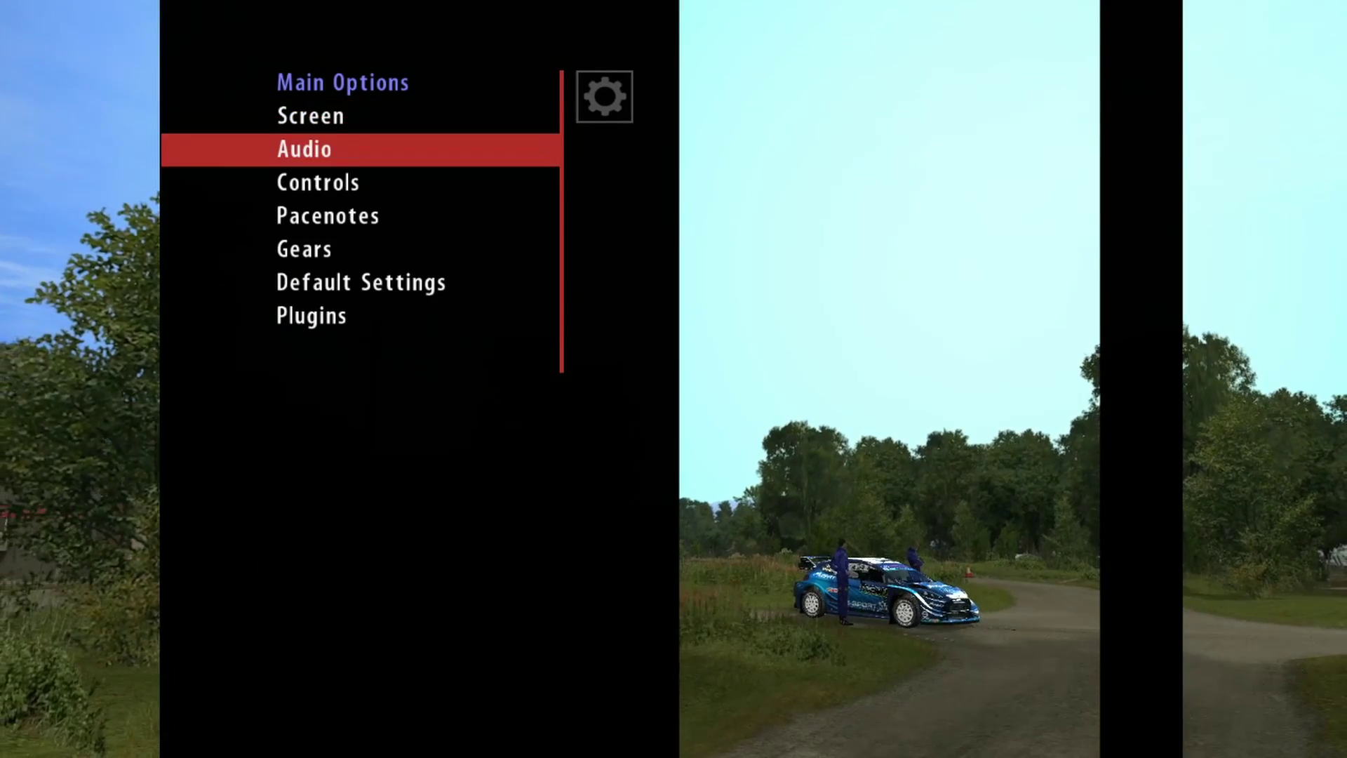
pyautogui.press('Up')
pyautogui.press('Up')
pyautogui.press('Up')
pyautogui.press('Up')
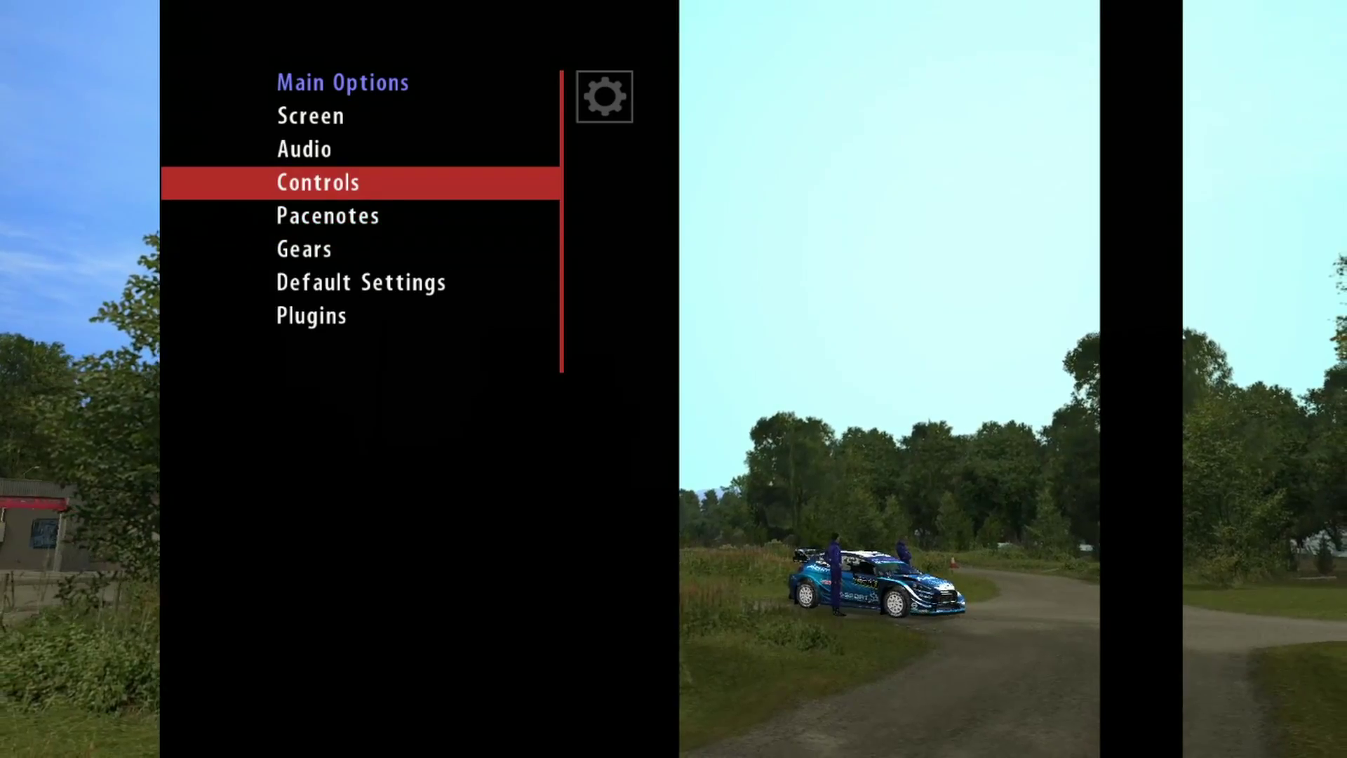
pyautogui.press('Down')
pyautogui.press('Down')
pyautogui.press('Down')
pyautogui.press('Down')
pyautogui.press('Down')
pyautogui.press('Down')
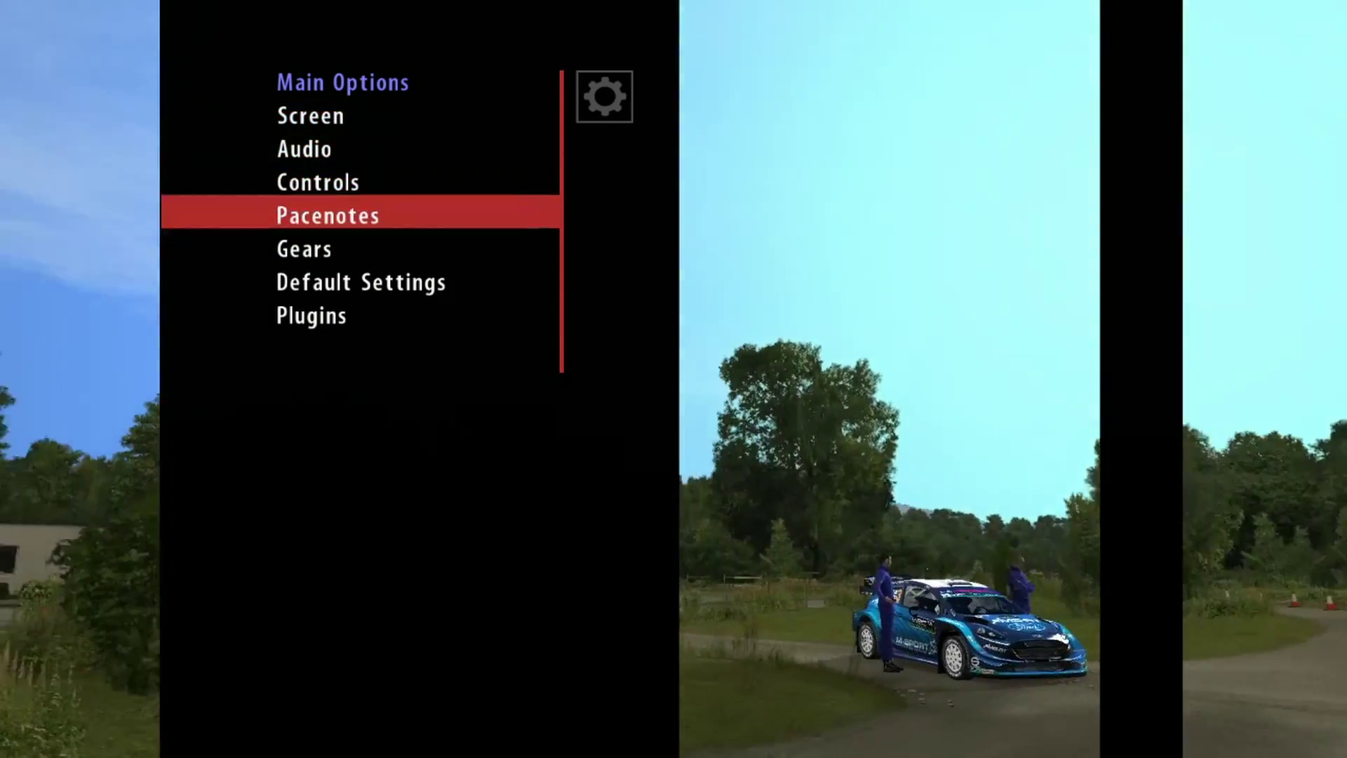
pyautogui.press('Return')
pyautogui.press('Down')
pyautogui.press('Down')
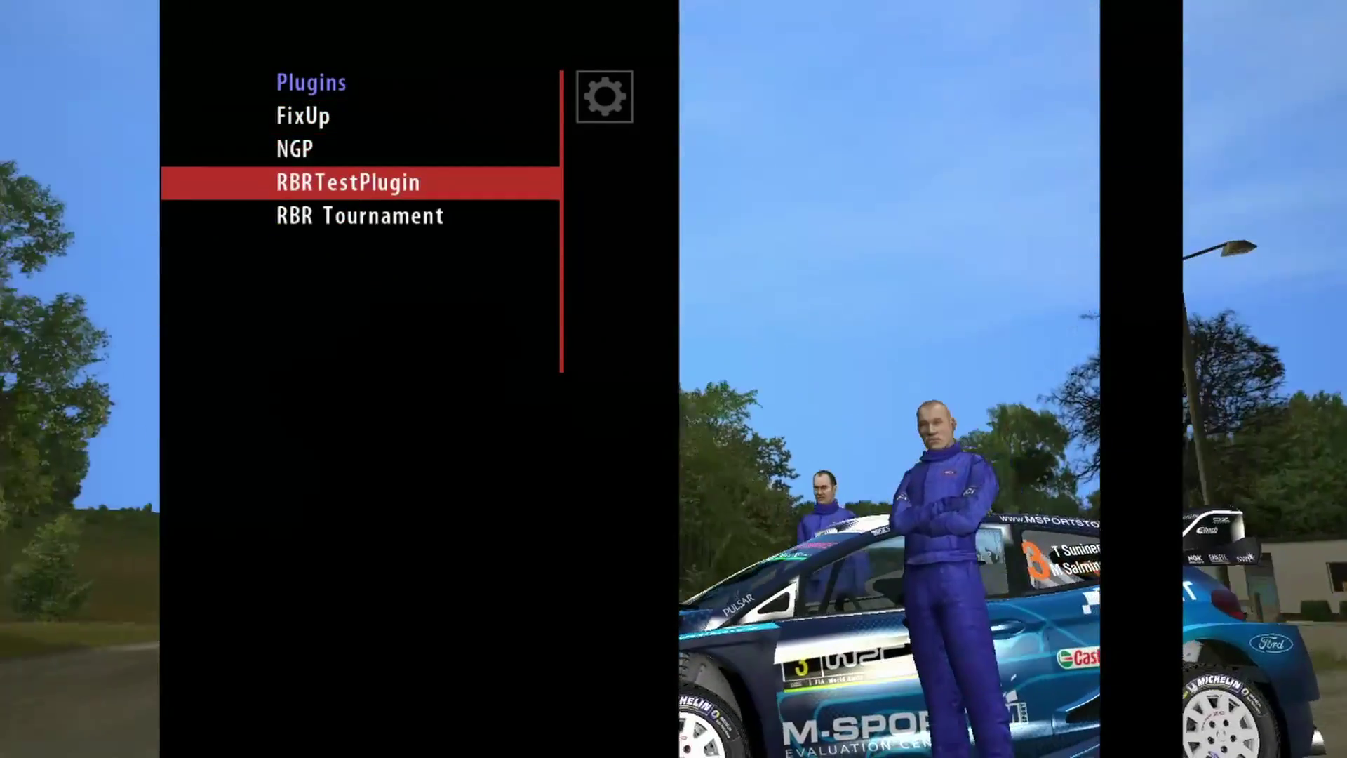
pyautogui.press('Down')
pyautogui.press('Return')
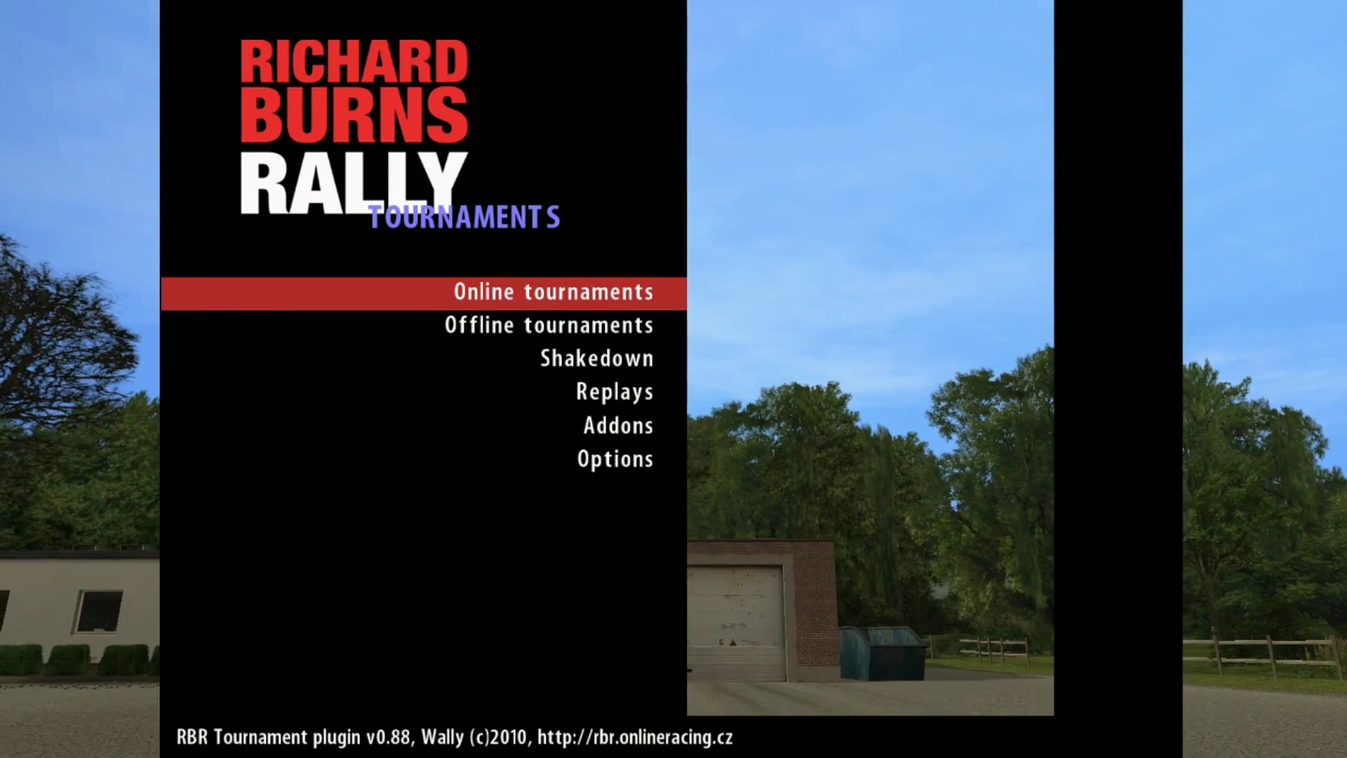
# Step: Enter the account's login name for Online tournaments, correcting a typo before submitting
pyautogui.press('Return')
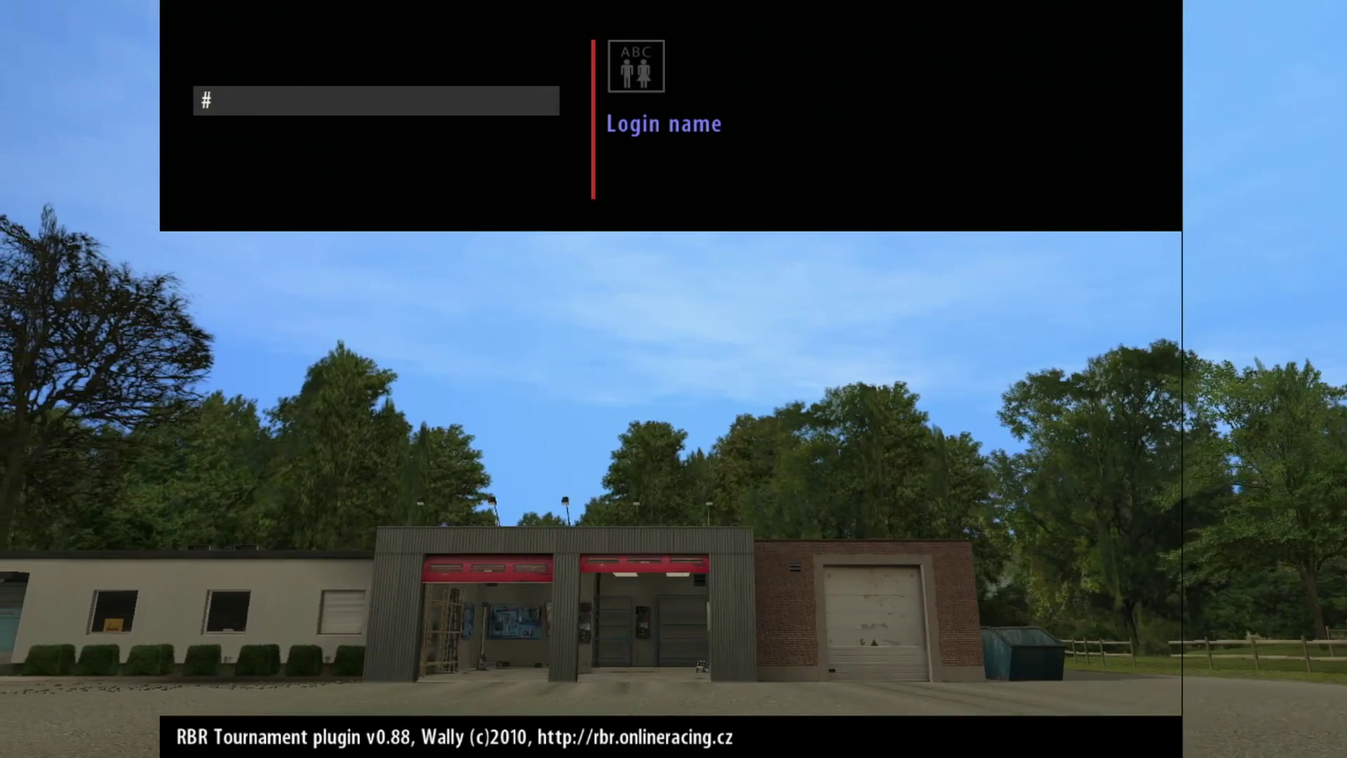
pyautogui.press('BackSpace')
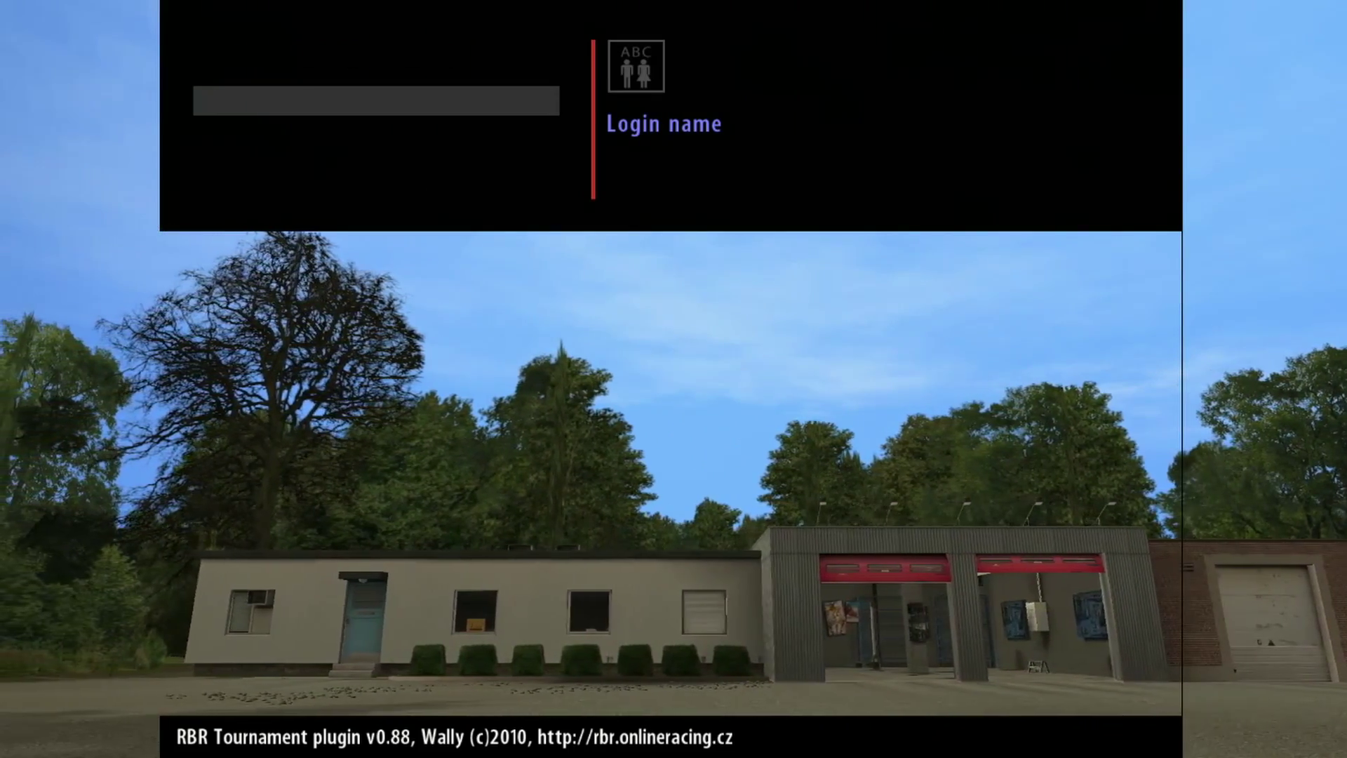
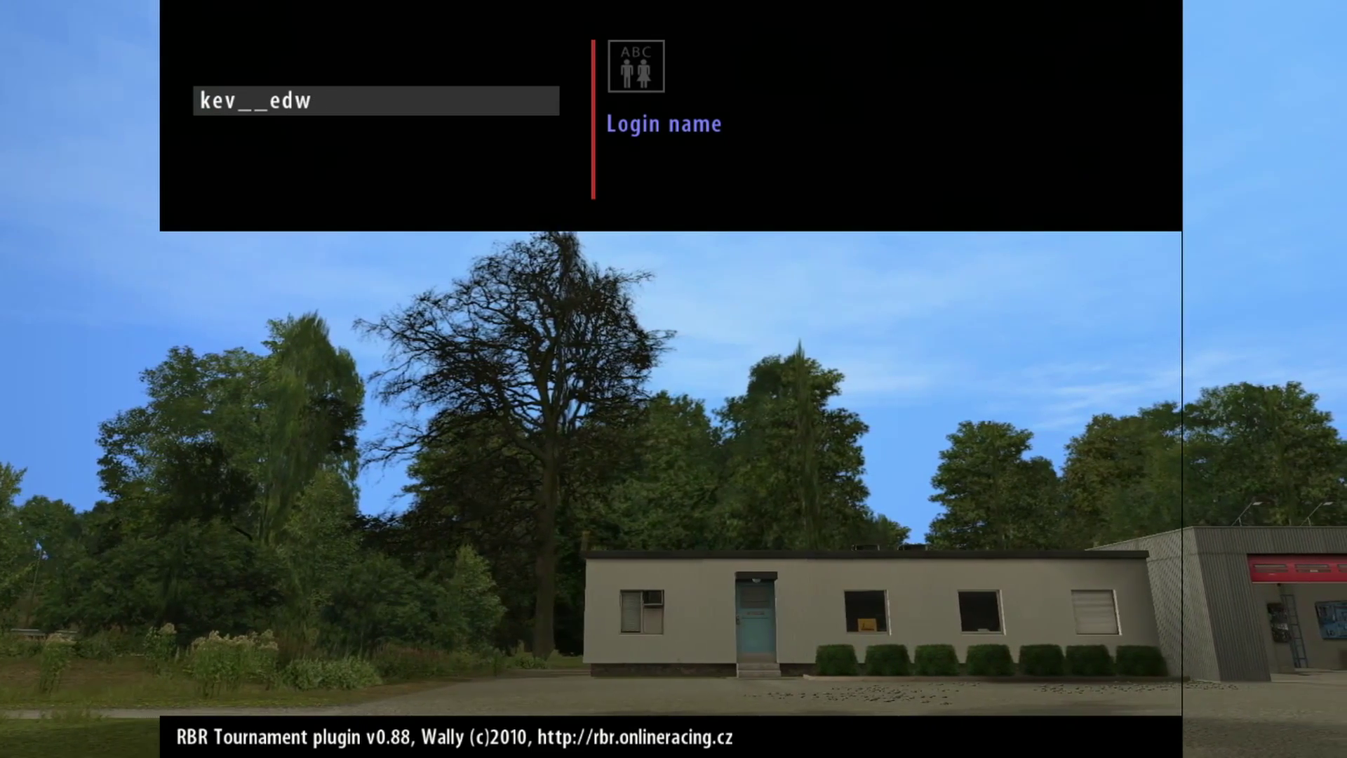
pyautogui.press('Return')
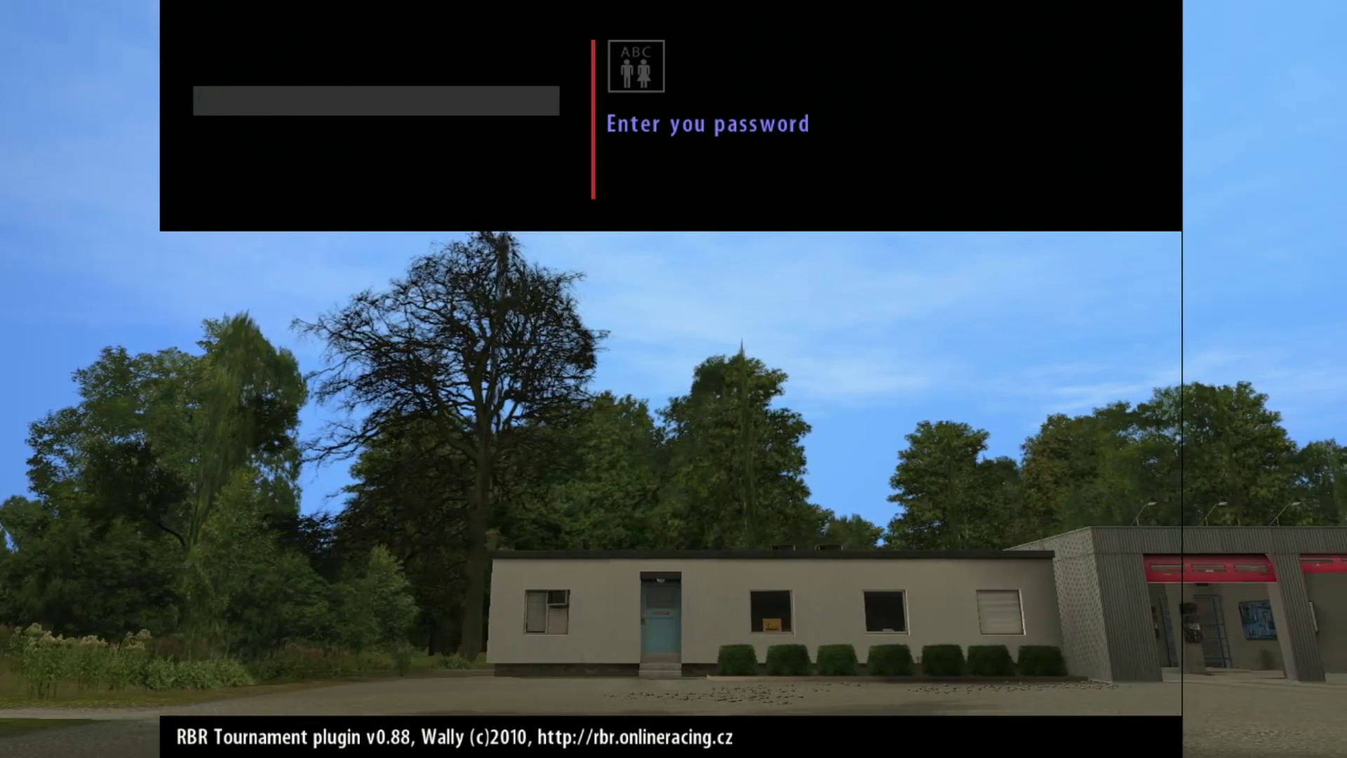
# Step: Submit the account password, then back out of the tournaments list to the plugin menu
pyautogui.write('****')
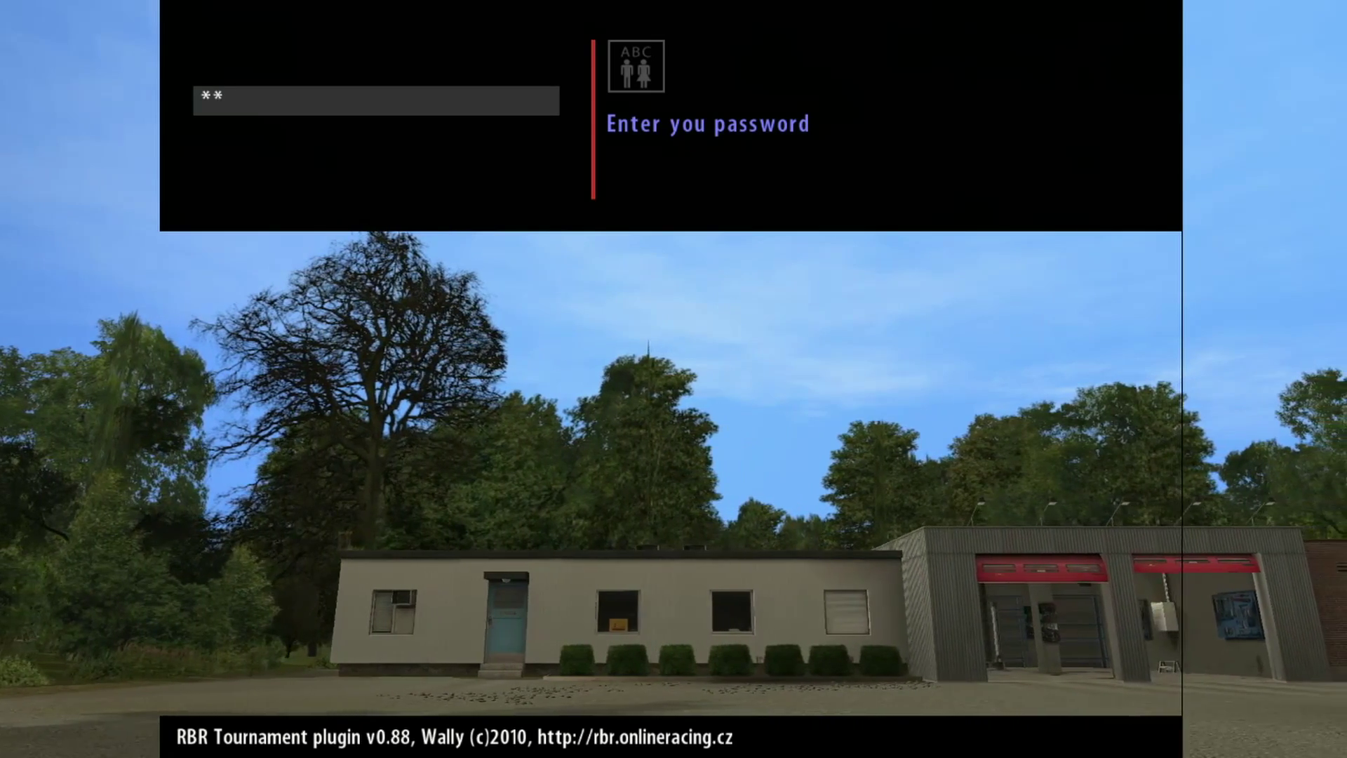
pyautogui.press('Return')
pyautogui.press('Up')
pyautogui.press('Return')
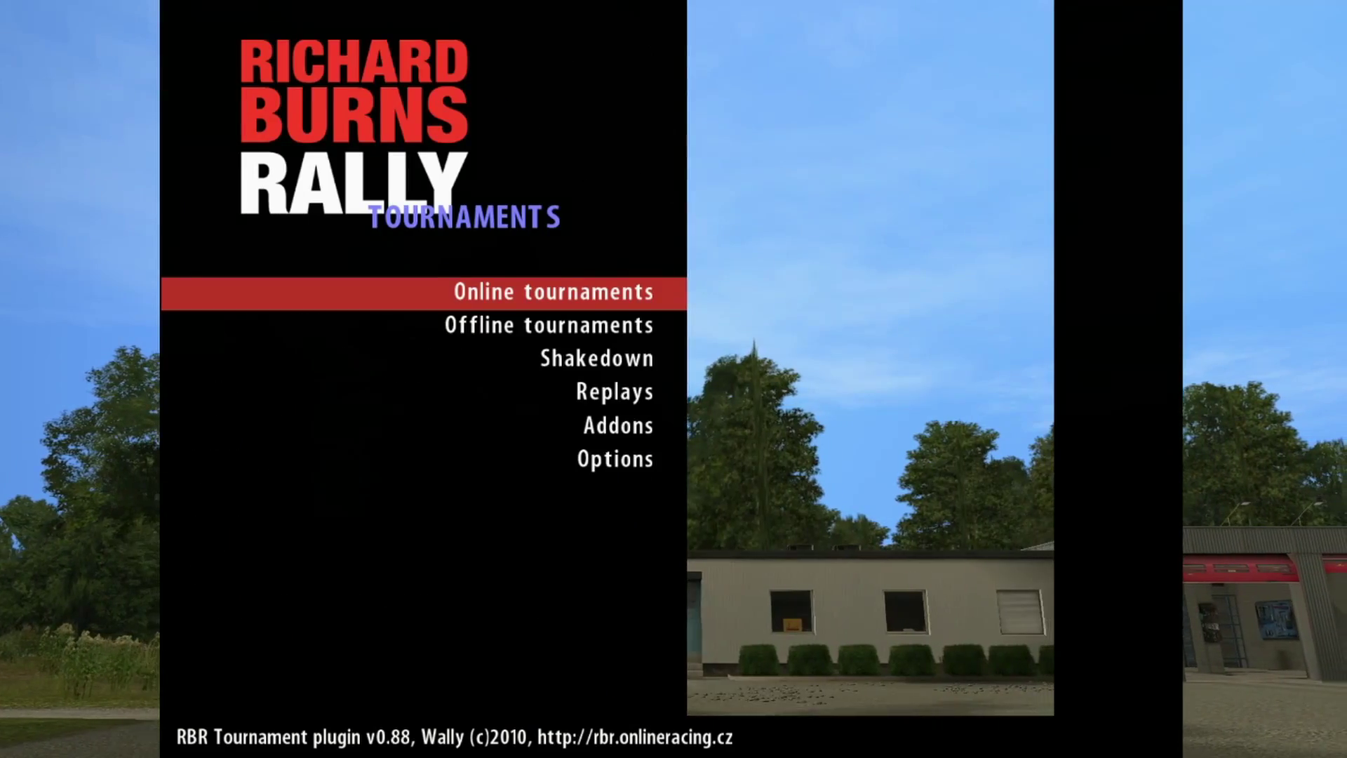
pyautogui.press('Down')
pyautogui.press('Down')
pyautogui.press('Up')
pyautogui.press('Up')
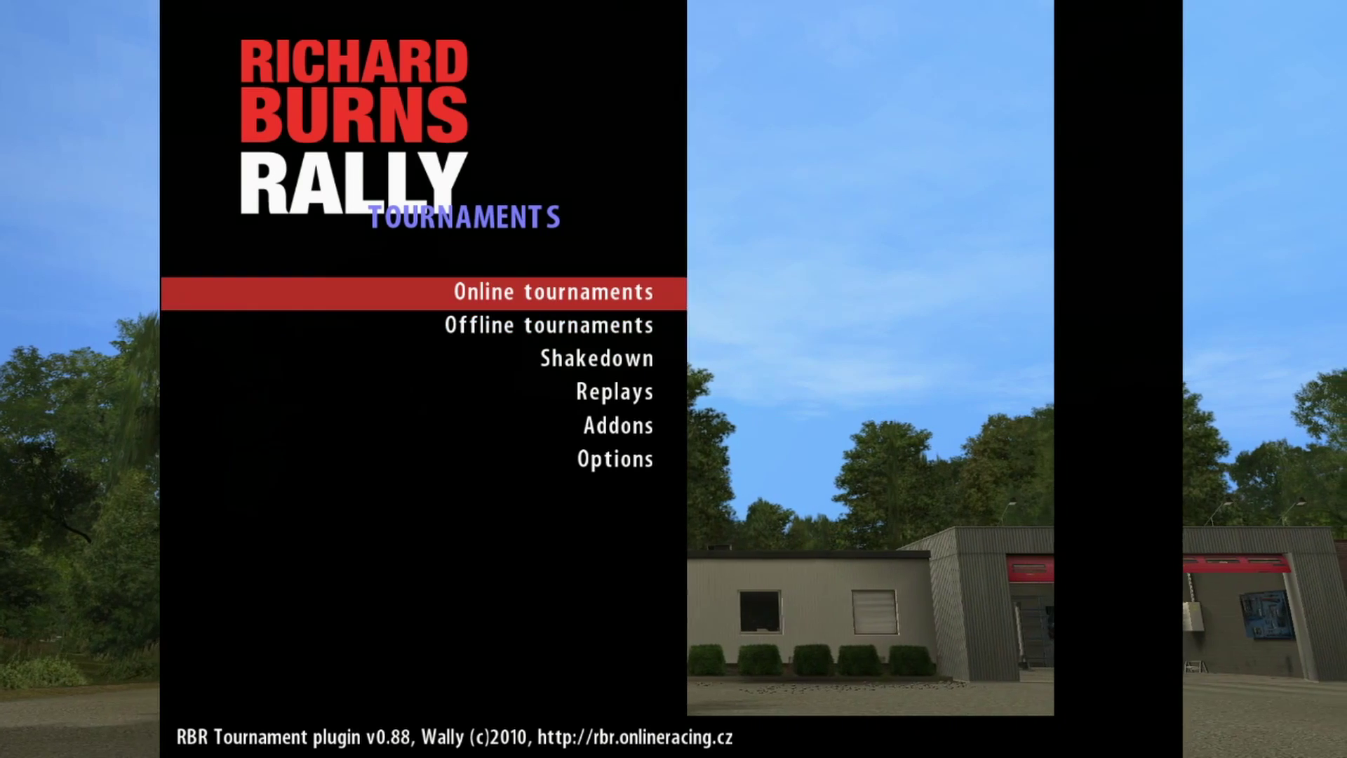
# Step: Open Offline tournaments' Shakedown and choose the Cote D'Arbroz II stage
pyautogui.press('Down')
pyautogui.press('Down')
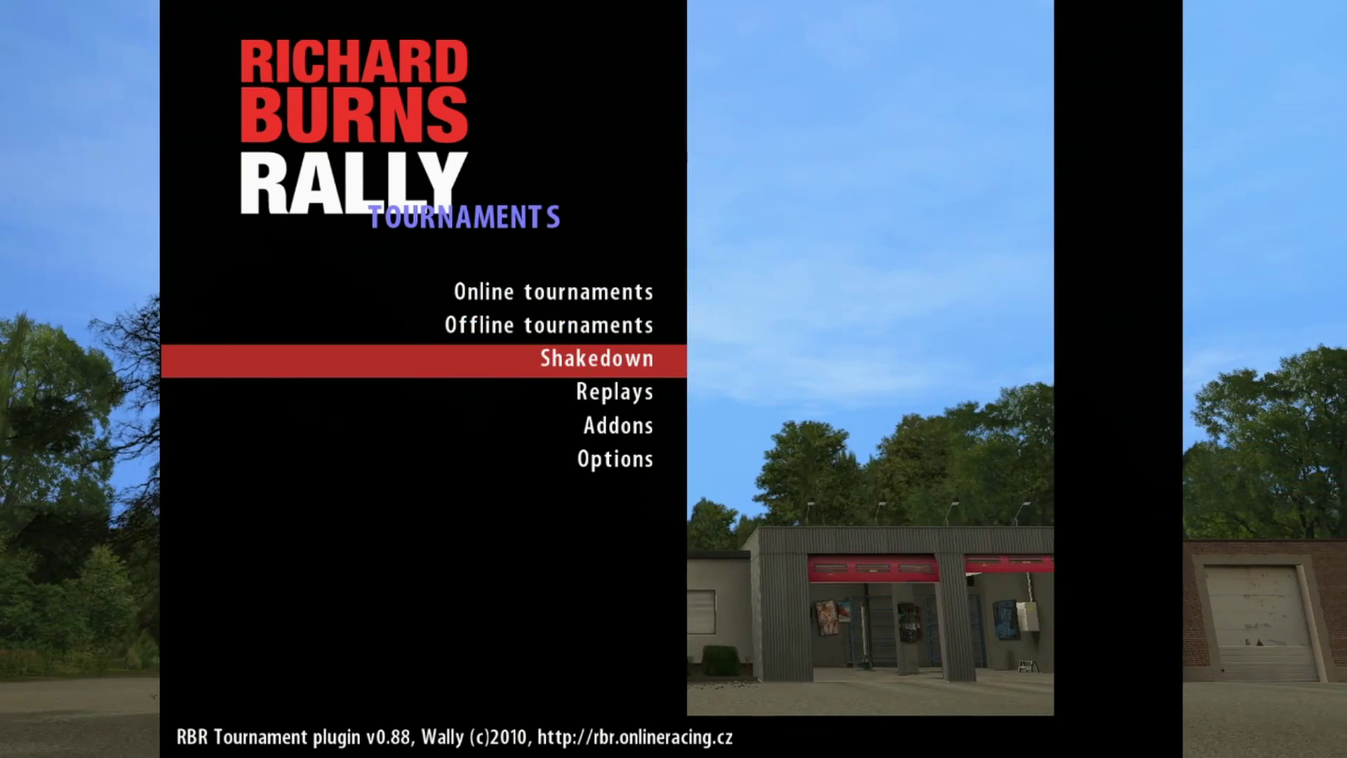
pyautogui.press('Return')
pyautogui.press('Down')
pyautogui.press('Down')
pyautogui.press('Down')
pyautogui.press('Down')
pyautogui.press('Down')
pyautogui.press('Down')
pyautogui.press('Down')
pyautogui.press('Down')
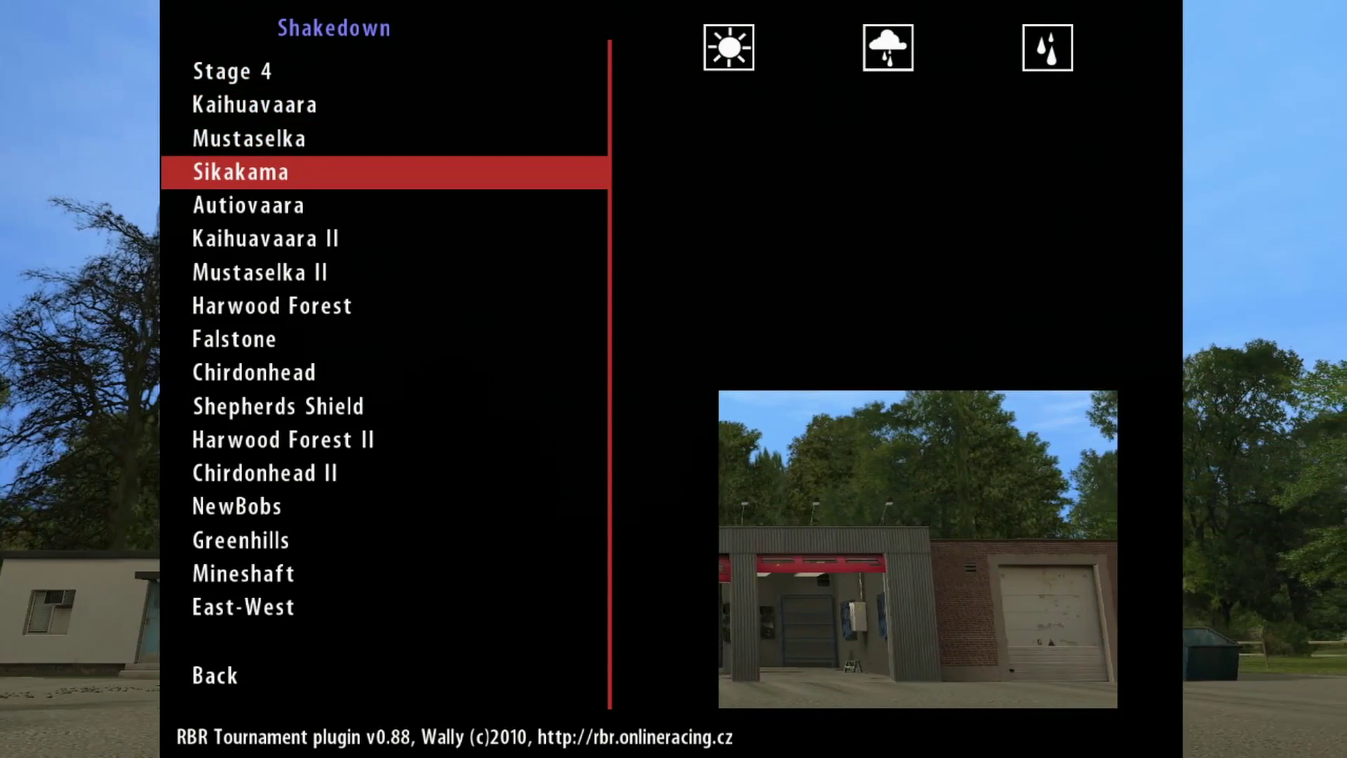
pyautogui.press('Down')
pyautogui.press('Down')
pyautogui.press('Down')
pyautogui.press('Down')
pyautogui.press('Down')
pyautogui.press('Down')
pyautogui.press('Down')
pyautogui.press('Down')
pyautogui.press('Down')
pyautogui.press('Down')
pyautogui.press('Down')
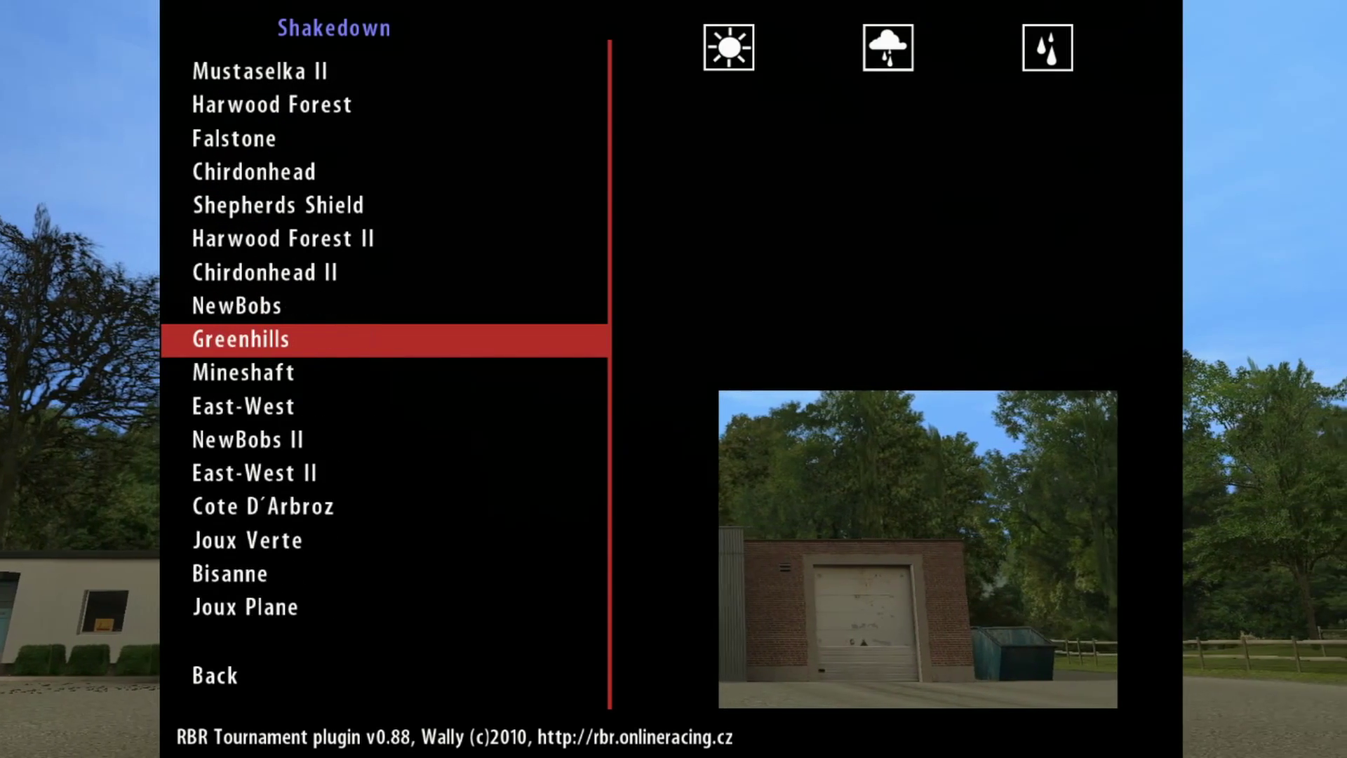
pyautogui.press('Down')
pyautogui.press('Down')
pyautogui.press('Down')
pyautogui.press('Down')
pyautogui.press('Down')
pyautogui.press('Down')
pyautogui.press('Down')
pyautogui.press('Down')
pyautogui.press('Down')
pyautogui.press('Down')
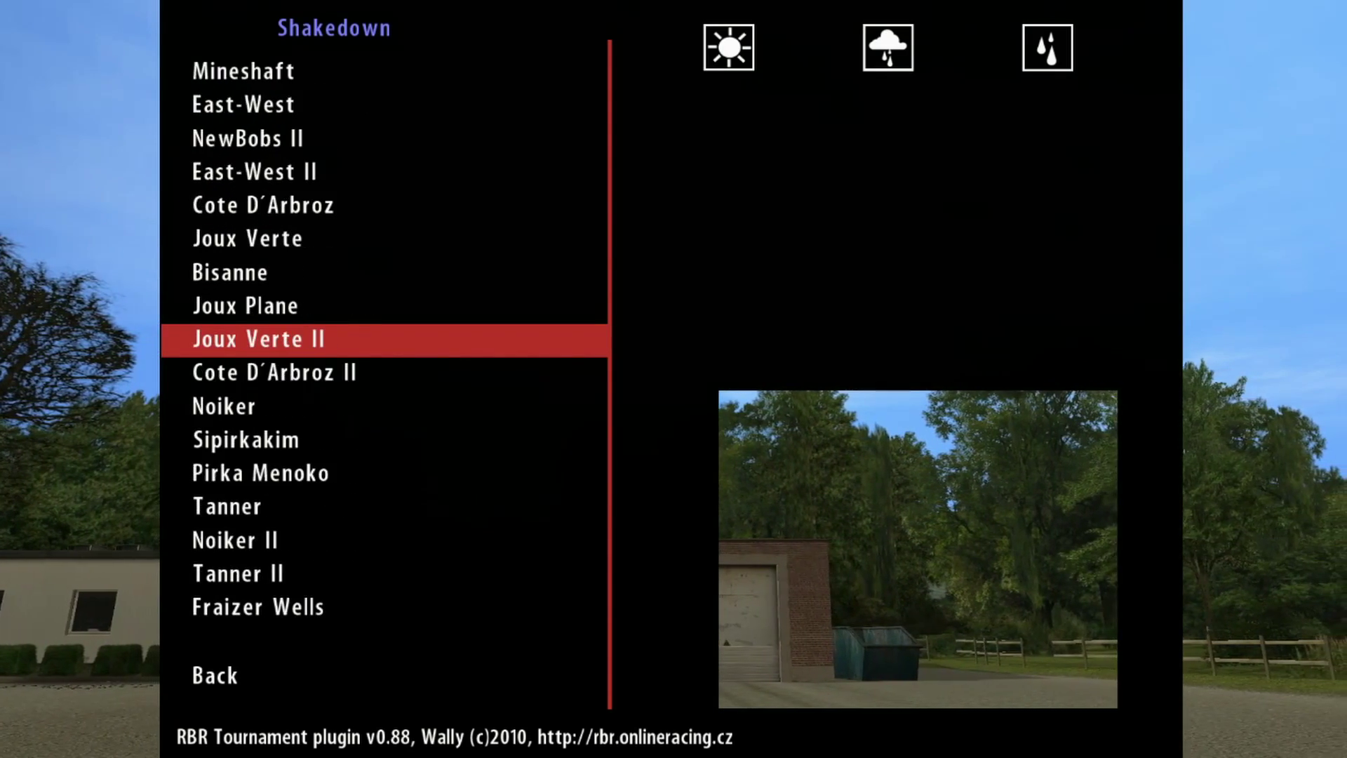
pyautogui.press('Down')
pyautogui.press('Down')
pyautogui.press('Down')
pyautogui.press('Down')
pyautogui.press('Down')
pyautogui.press('Down')
pyautogui.press('Down')
pyautogui.press('Down')
pyautogui.press('Down')
pyautogui.press('Down')
pyautogui.press('Down')
pyautogui.press('Down')
pyautogui.press('Down')
pyautogui.press('Down')
pyautogui.press('Down')
pyautogui.press('Down')
pyautogui.press('Down')
pyautogui.press('Down')
pyautogui.press('Down')
pyautogui.press('Down')
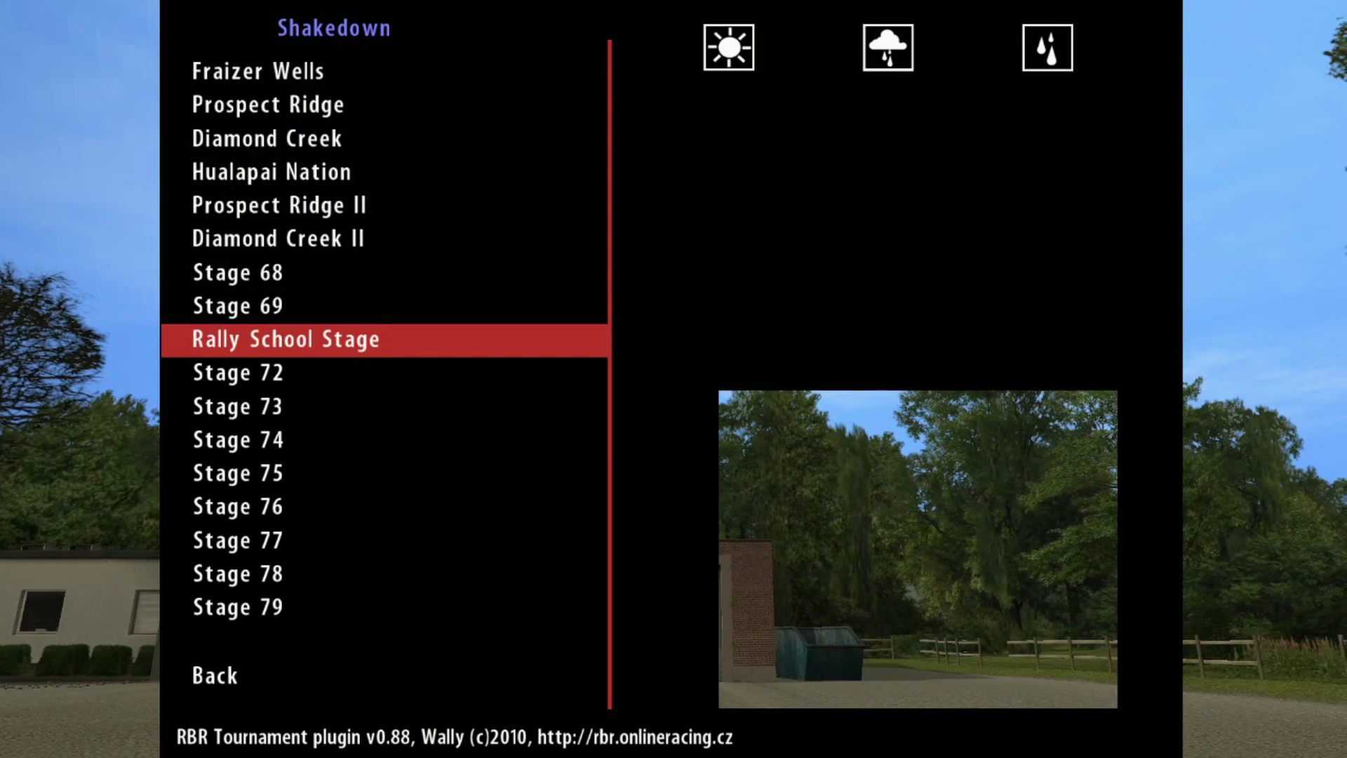
pyautogui.press('Down')
pyautogui.press('Down')
pyautogui.press('Up')
pyautogui.press('Up')
pyautogui.press('Up')
pyautogui.press('Up')
pyautogui.press('Up')
pyautogui.press('Up')
pyautogui.press('Up')
pyautogui.press('Up')
pyautogui.press('Up')
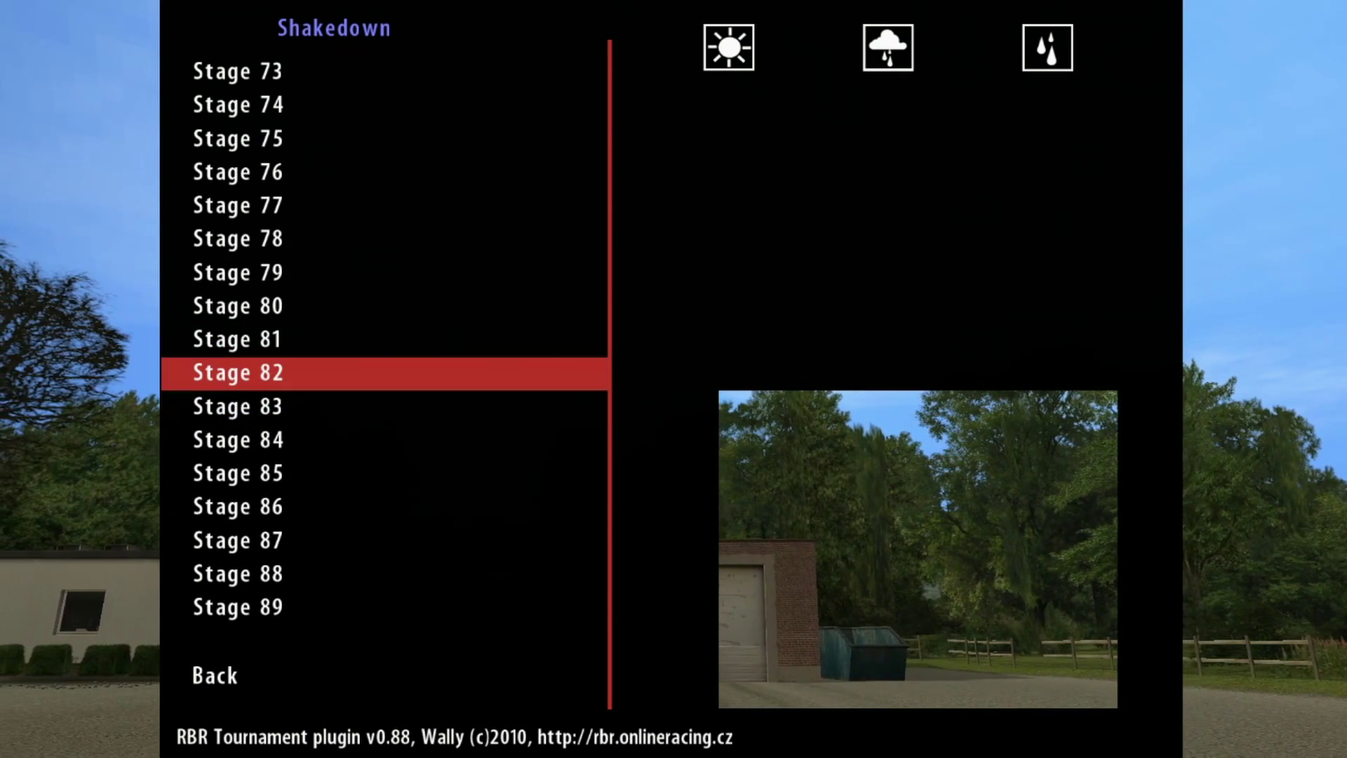
pyautogui.press('Up')
pyautogui.press('Up')
pyautogui.press('Up')
pyautogui.press('Up')
pyautogui.press('Up')
pyautogui.press('Up')
pyautogui.press('Up')
pyautogui.press('Up')
pyautogui.press('Up')
pyautogui.press('Up')
pyautogui.press('Up')
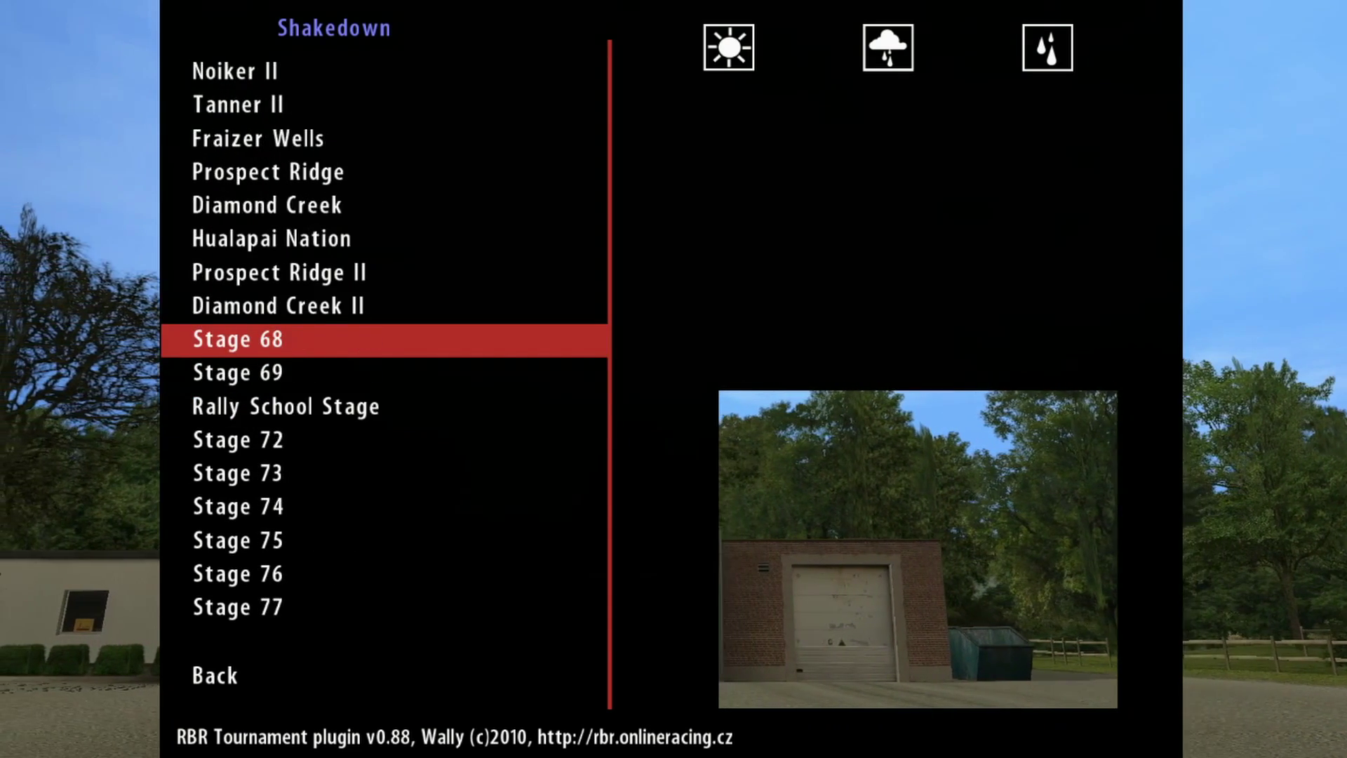
pyautogui.press('Up')
pyautogui.press('Up')
pyautogui.press('Up')
pyautogui.press('Up')
pyautogui.press('Up')
pyautogui.press('Up')
pyautogui.press('Up')
pyautogui.press('Up')
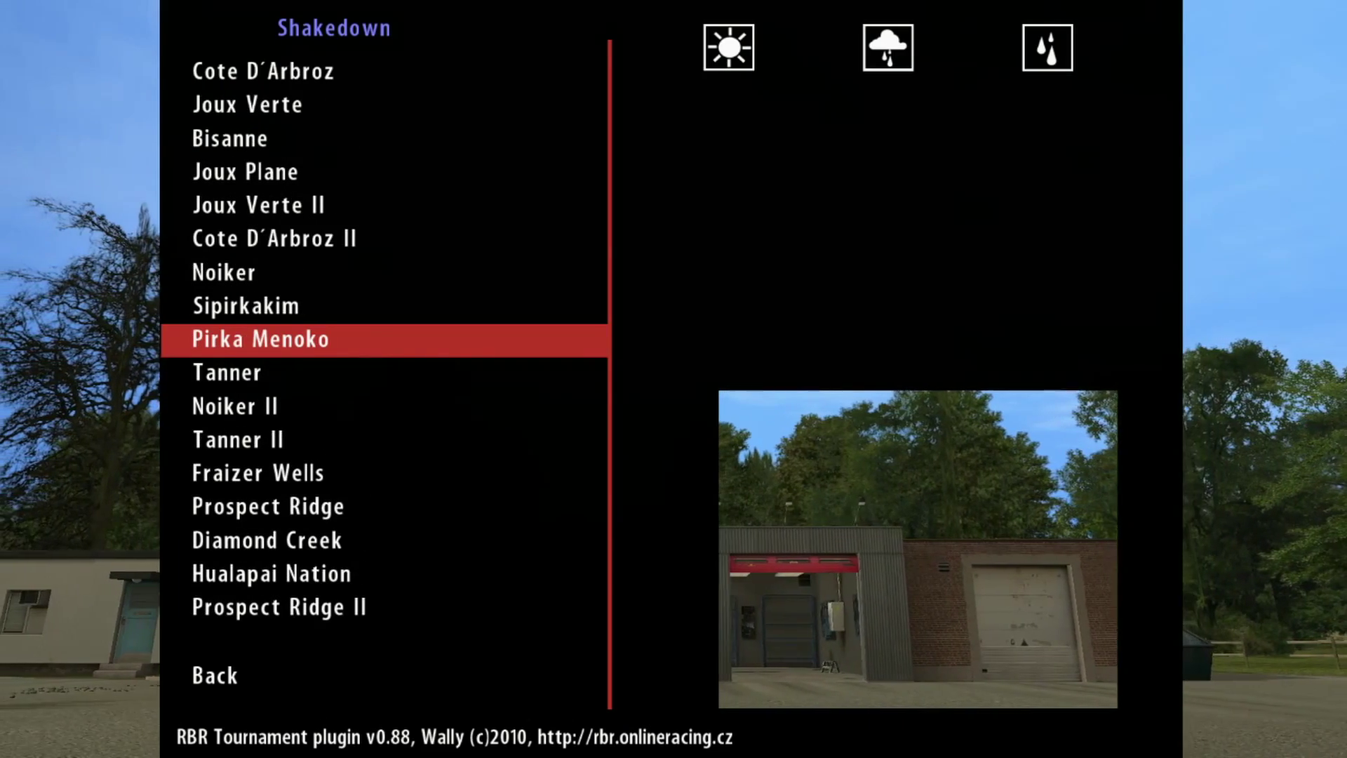
pyautogui.press('Down')
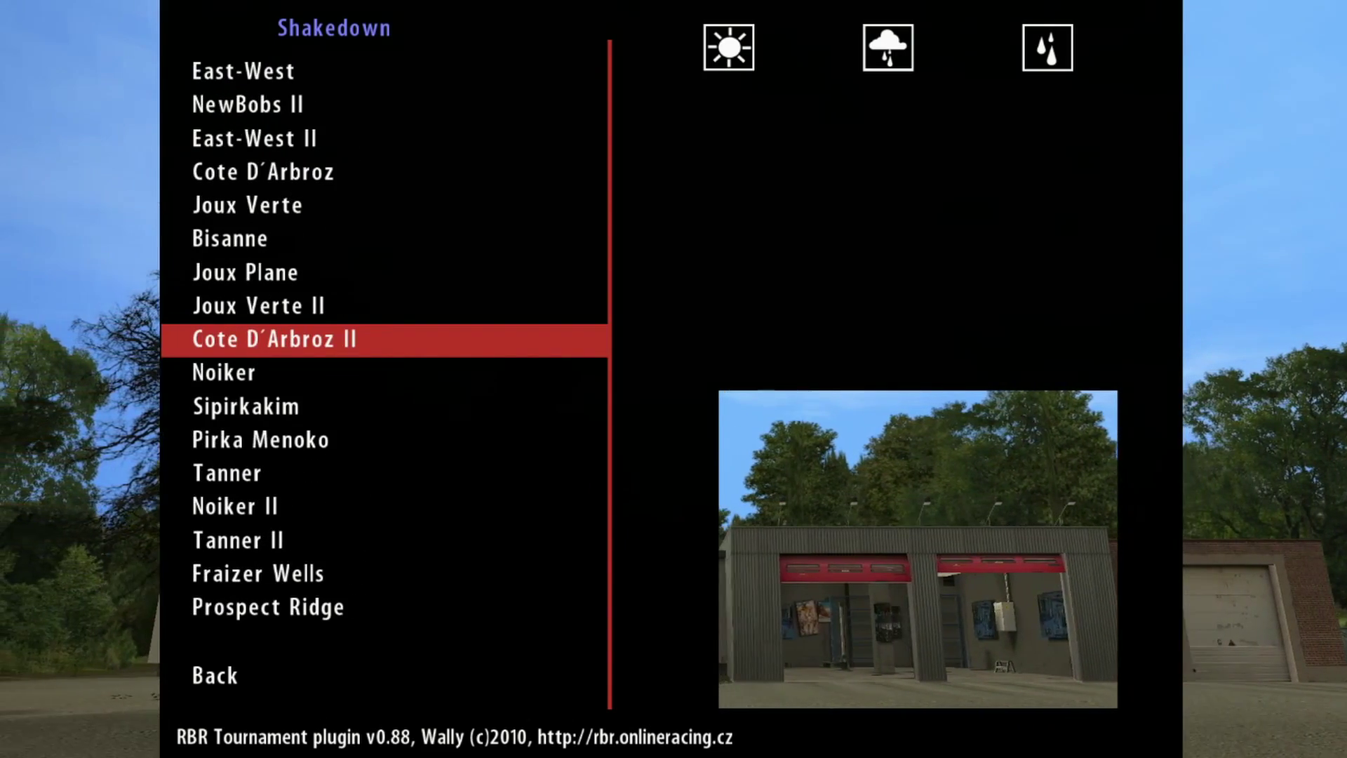
pyautogui.press('Return')
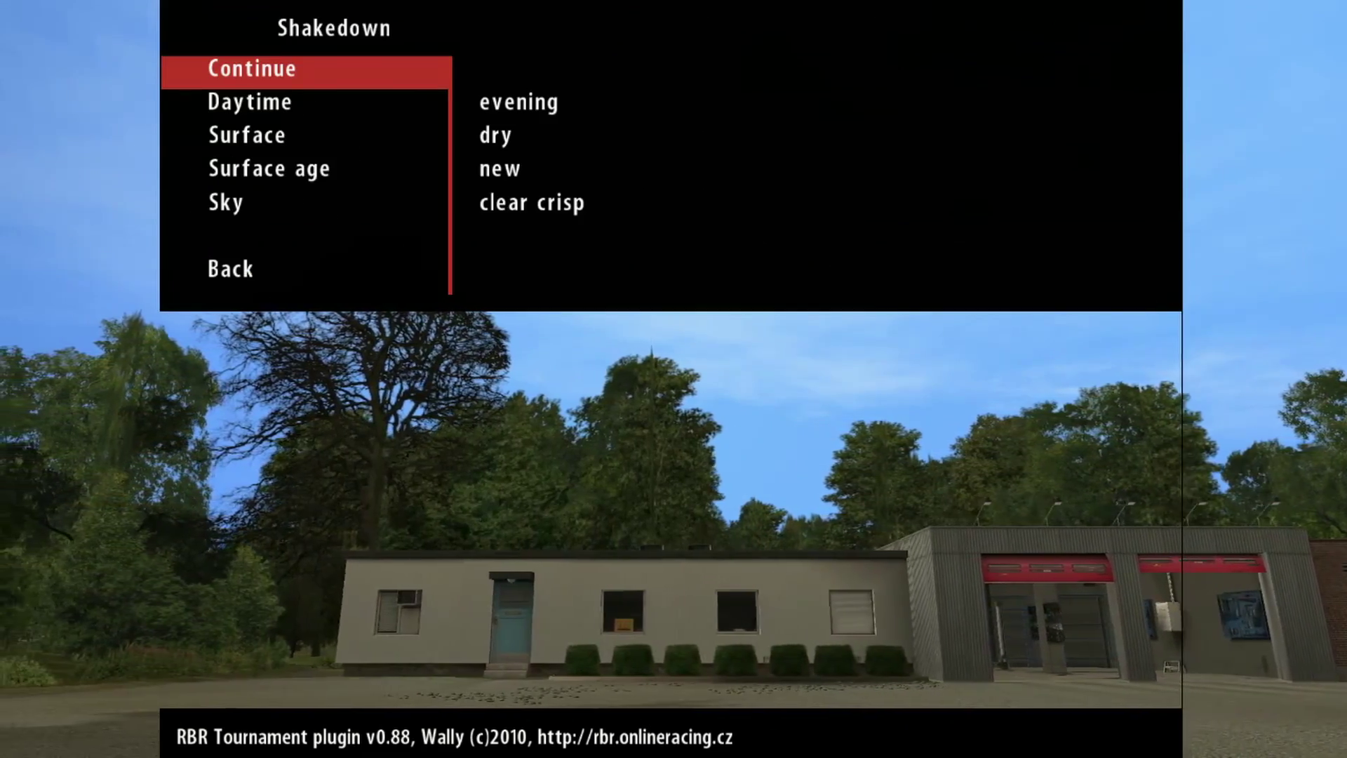
# Step: Accept the stage conditions, switch the car to Ford Fiesta WRC 2019 and start the stage
pyautogui.press('Return')
pyautogui.press('Up')
pyautogui.press('Up')
pyautogui.press('Right')
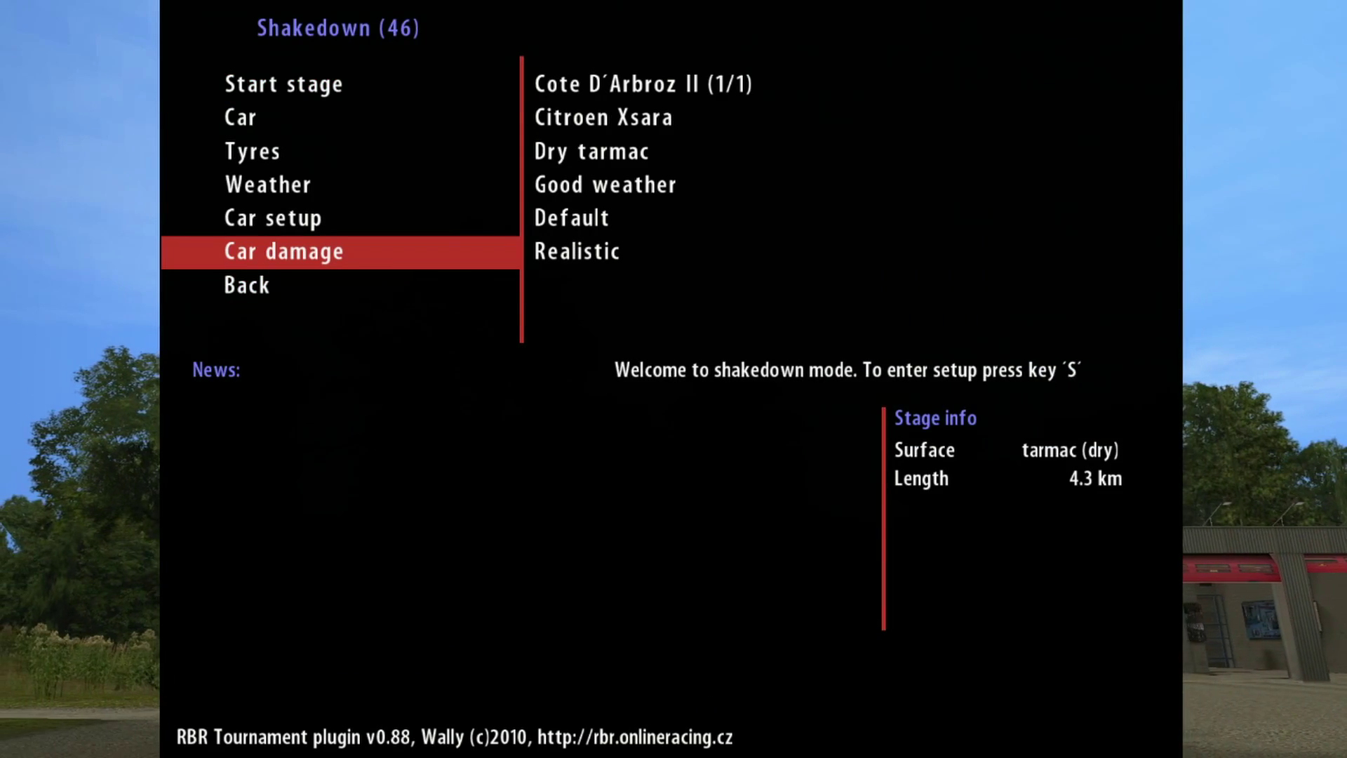
pyautogui.press('Up')
pyautogui.press('Up')
pyautogui.press('Up')
pyautogui.press('Up')
pyautogui.press('Right')
pyautogui.press('Right')
pyautogui.press('Right')
pyautogui.press('Right')
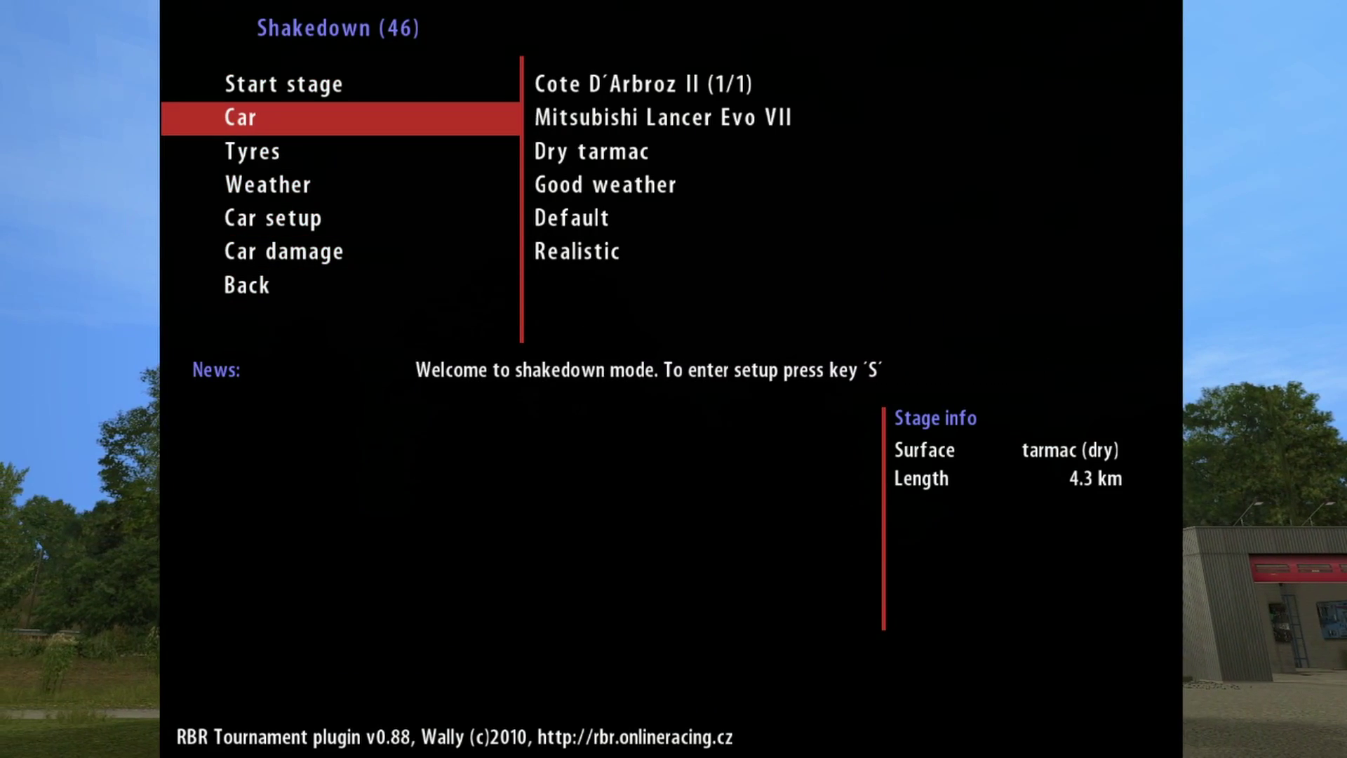
pyautogui.press('Right')
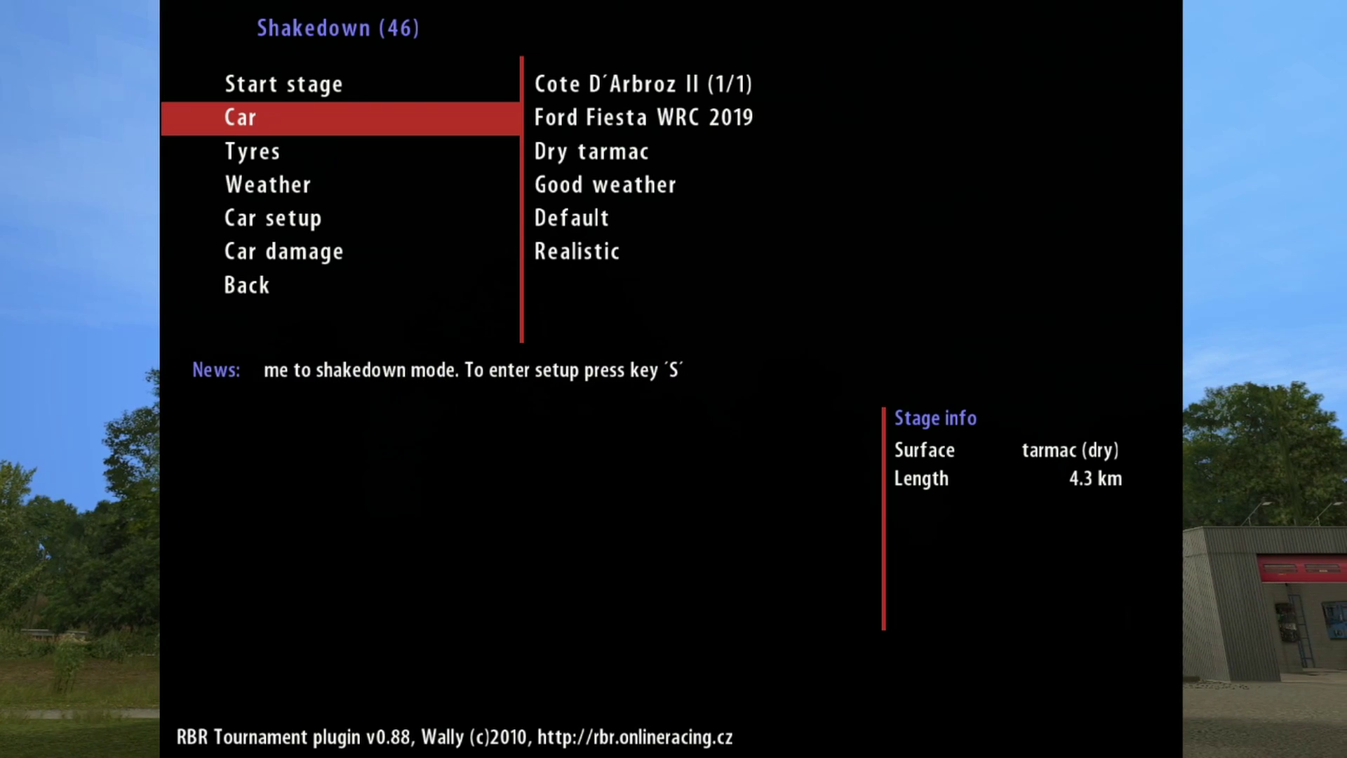
pyautogui.press('Down')
pyautogui.press('Down')
pyautogui.press('Up')
pyautogui.press('Up')
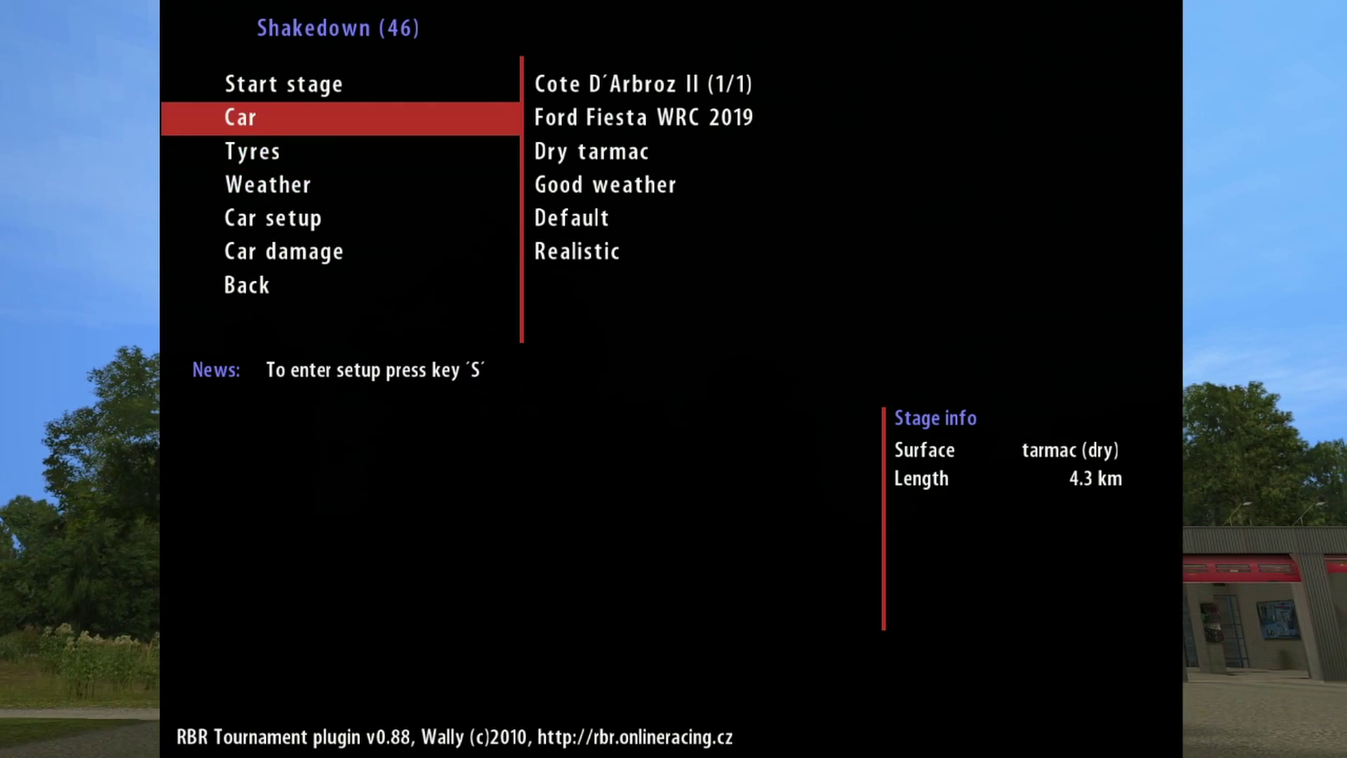
pyautogui.press('Up')
pyautogui.press('Return')
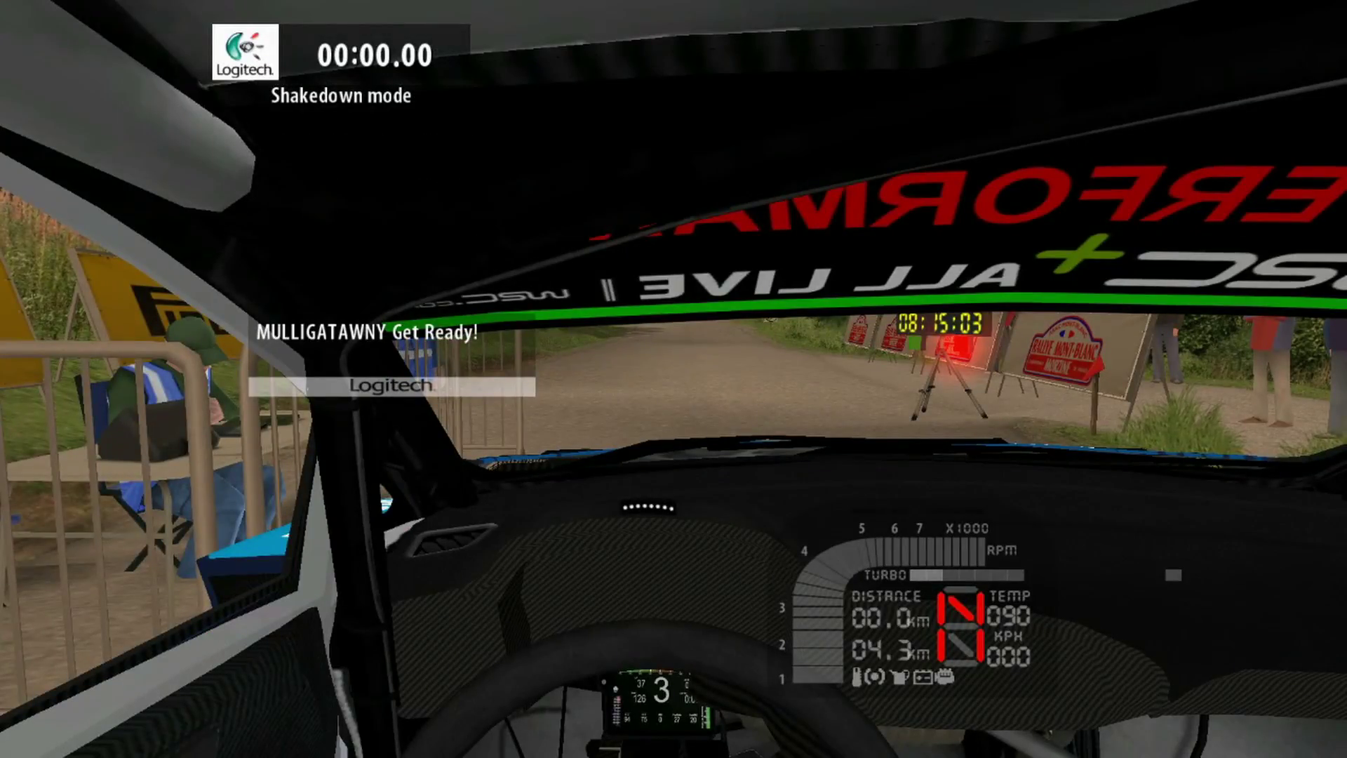
# Step: Drive off the start line, then pause and confirm Exit To Main Menu
pyautogui.press('Up')
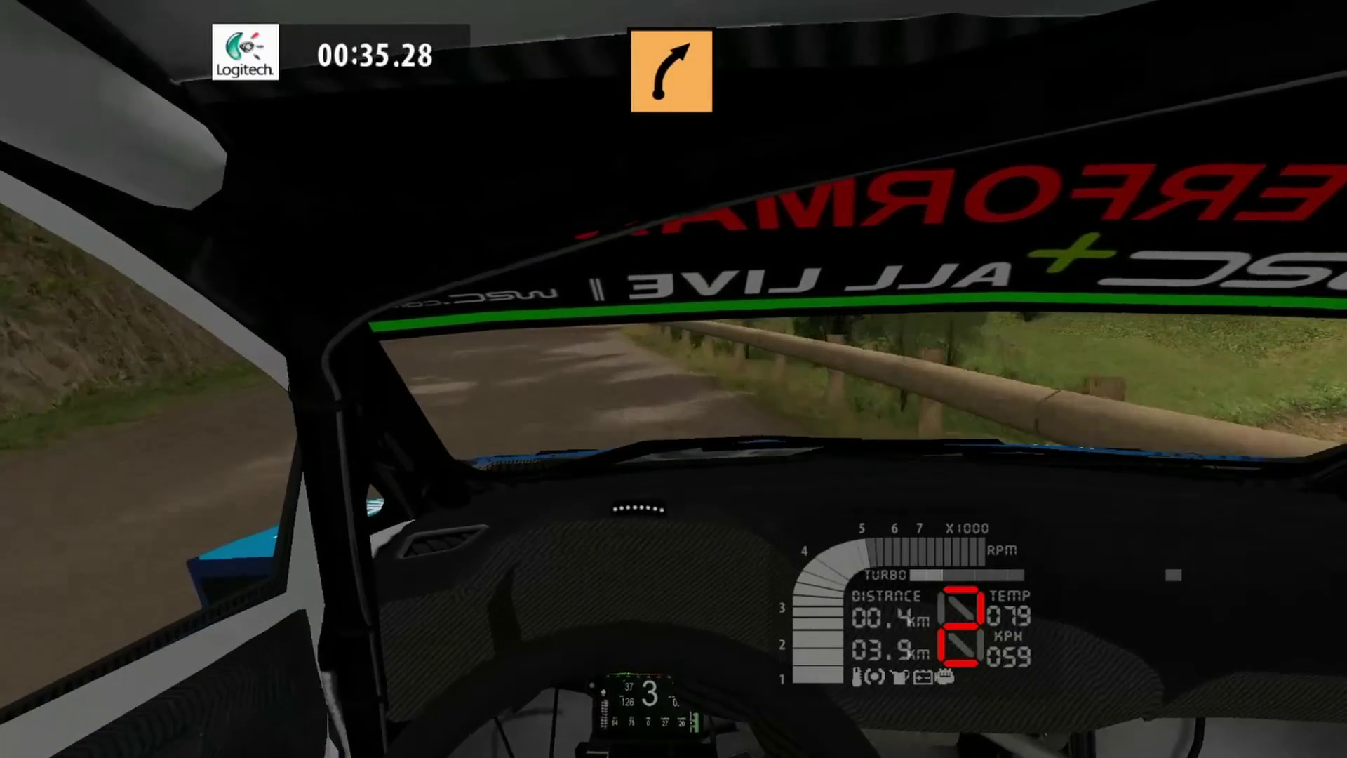
pyautogui.press('Escape')
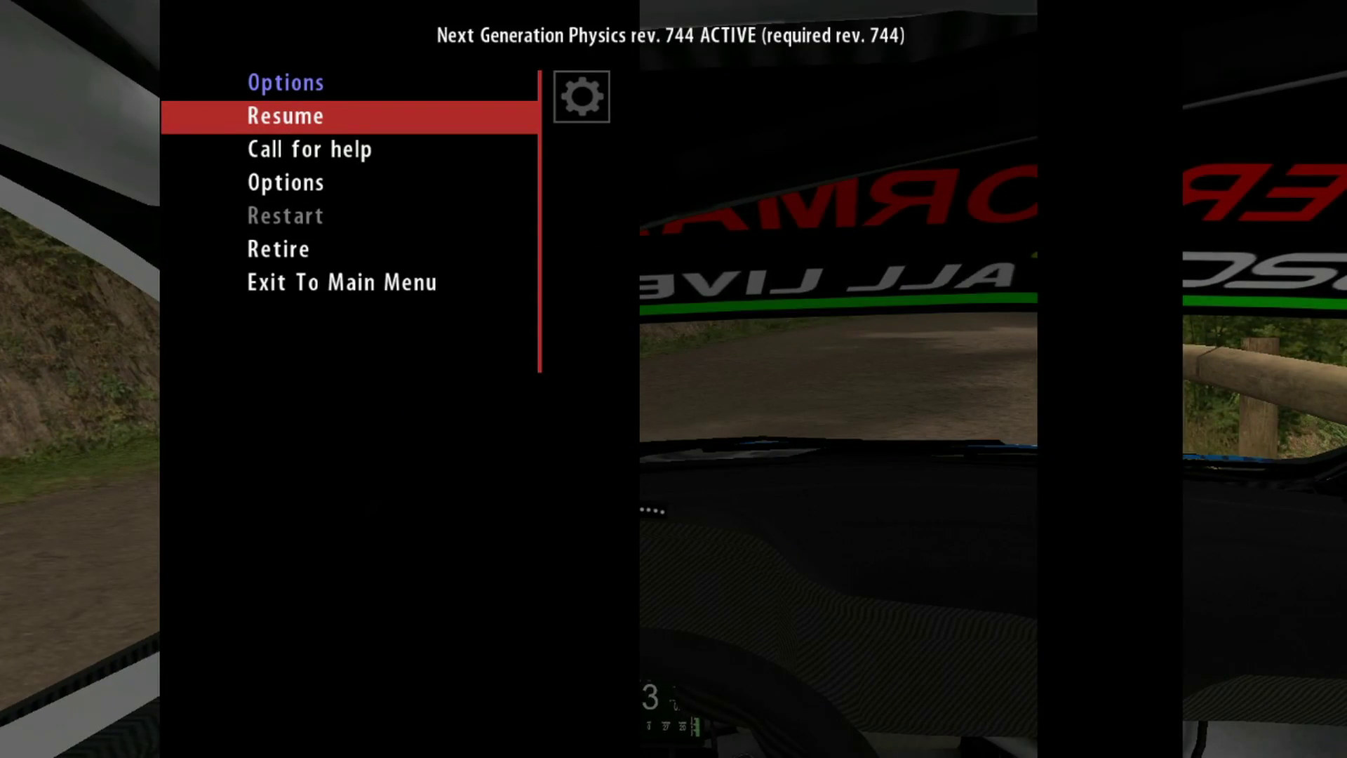
pyautogui.press('Up')
pyautogui.press('Up')
pyautogui.press('Down')
pyautogui.press('Return')
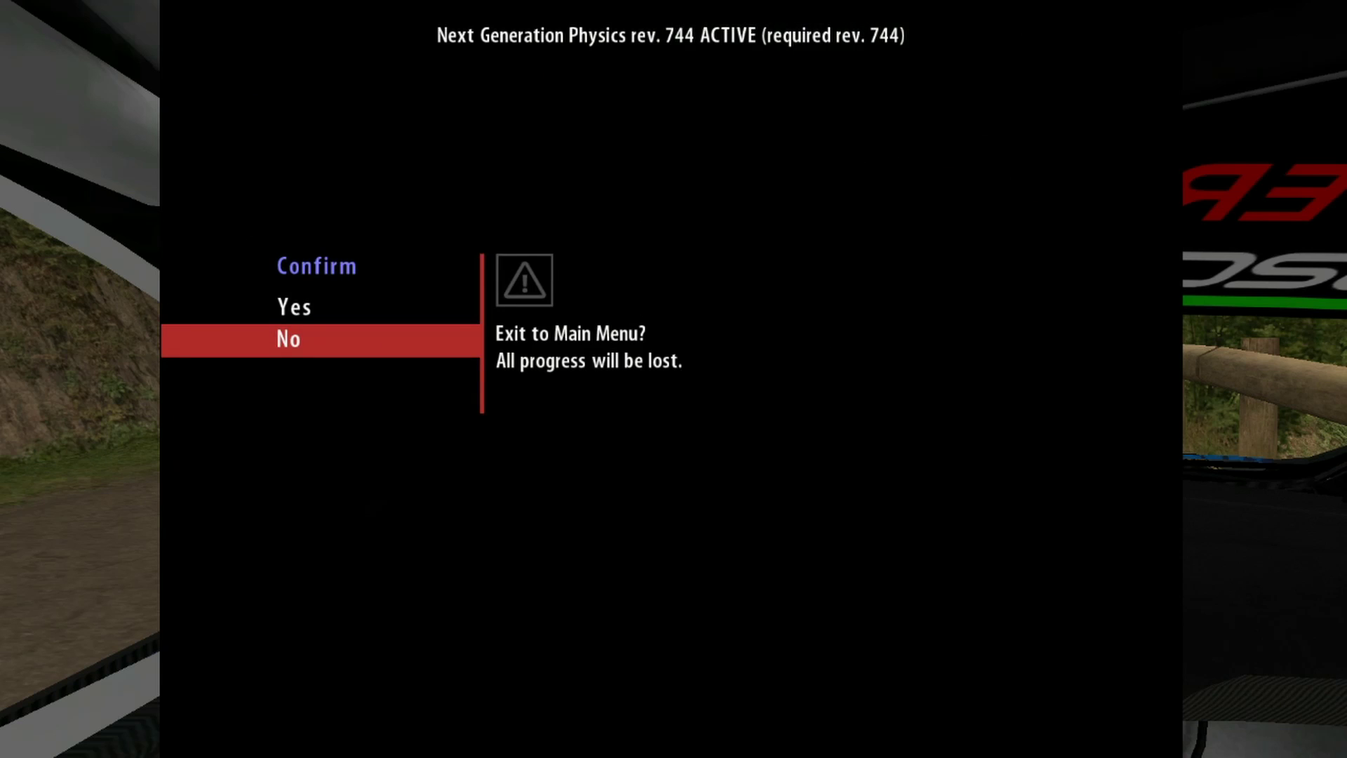
pyautogui.press('Up')
pyautogui.press('Return')
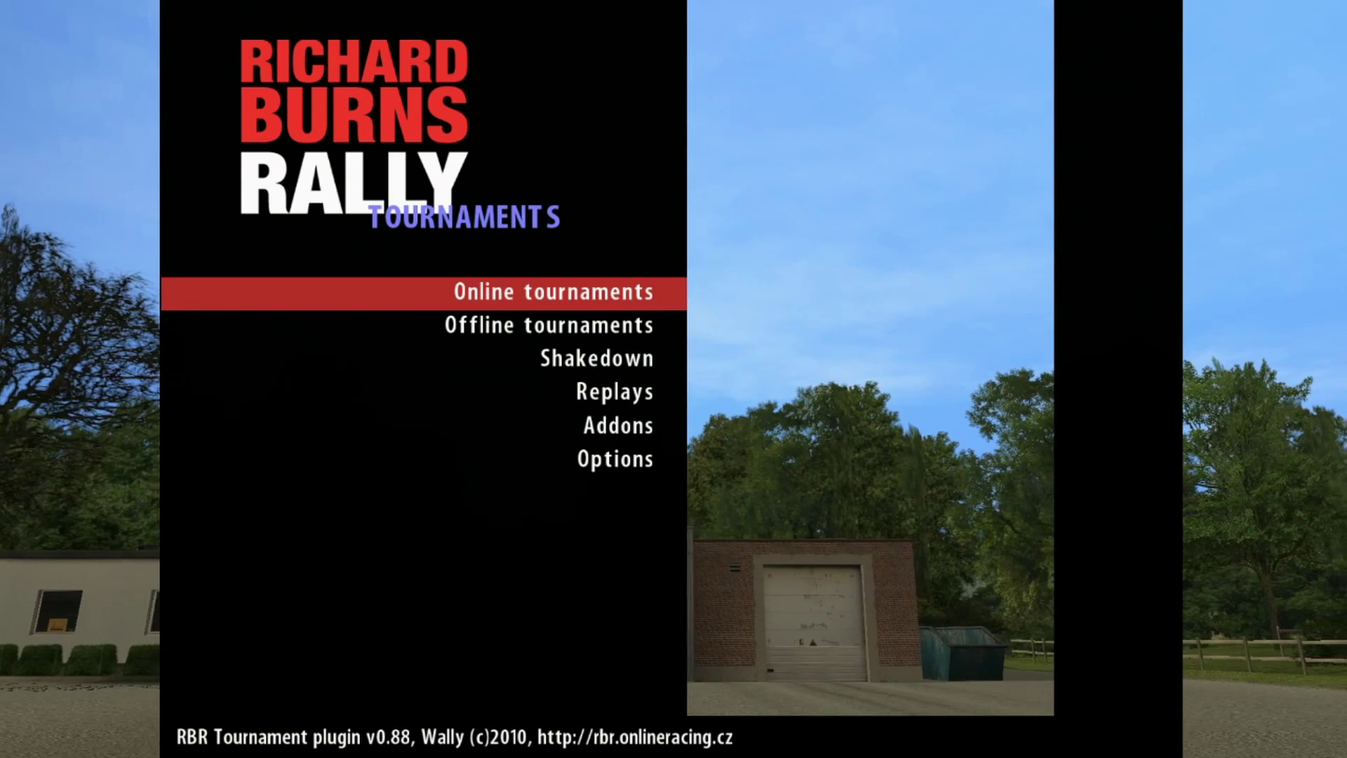
# Step: Open online tournaments and select the Uhorna 2 tournament to enter
pyautogui.press('Down')
pyautogui.press('Up')
pyautogui.press('Return')
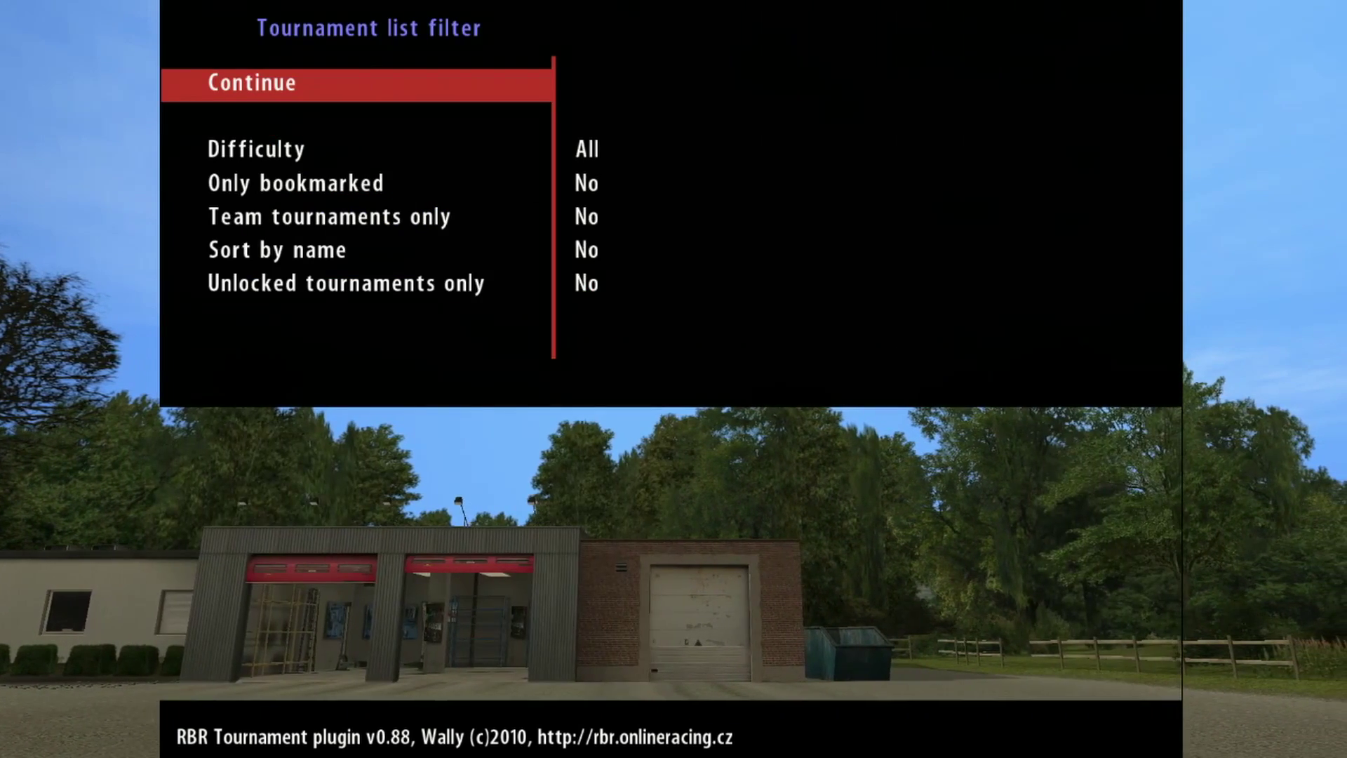
pyautogui.press('Return')
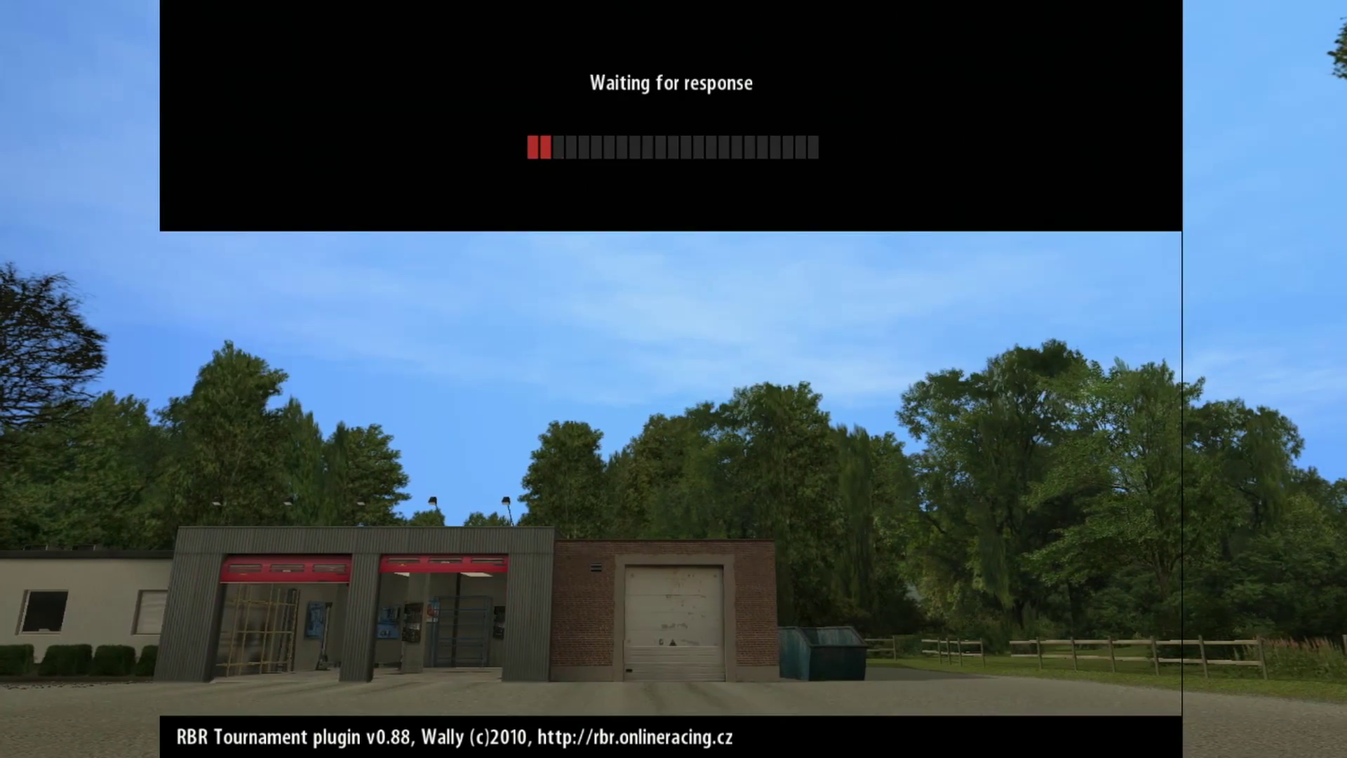
pyautogui.press('Up')
pyautogui.press('Up')
pyautogui.press('Up')
pyautogui.press('Up')
pyautogui.press('Up')
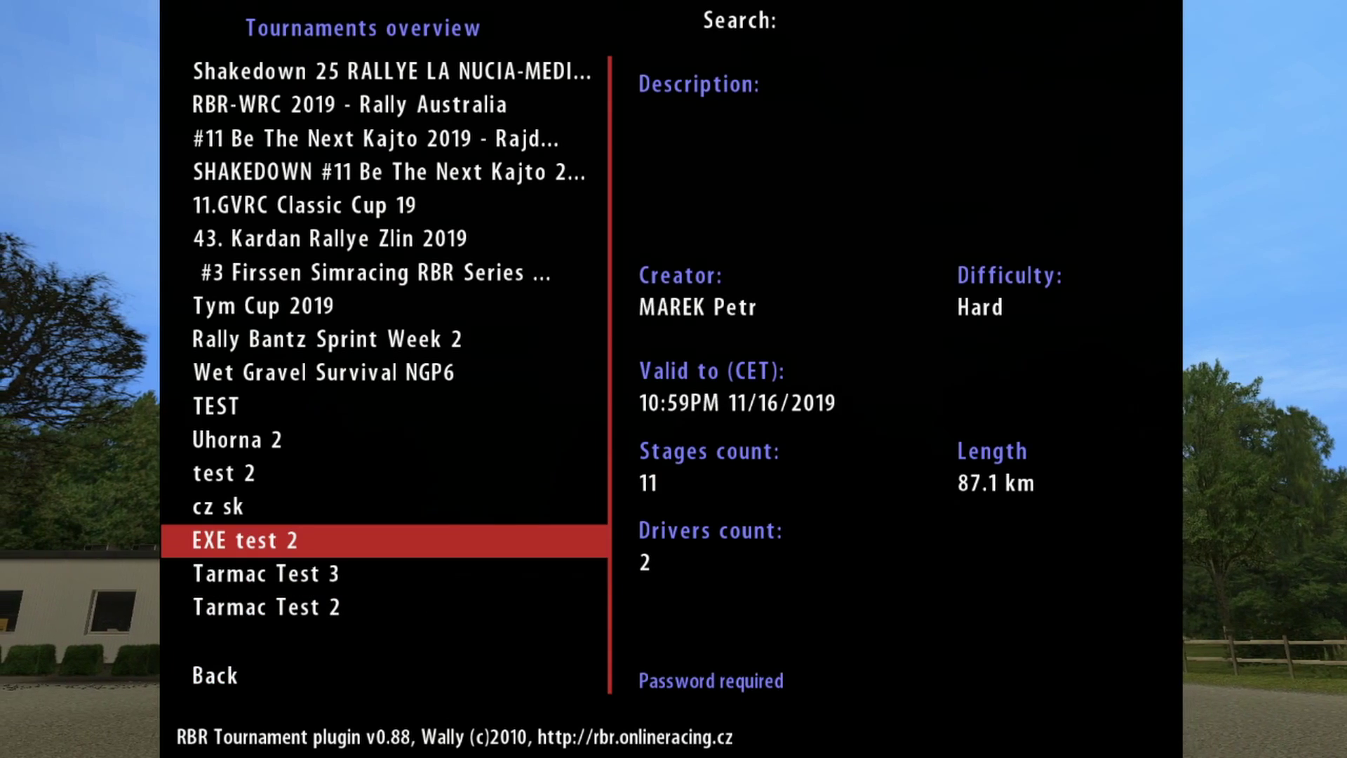
pyautogui.press('Up')
pyautogui.press('Up')
pyautogui.press('Up')
pyautogui.press('Down')
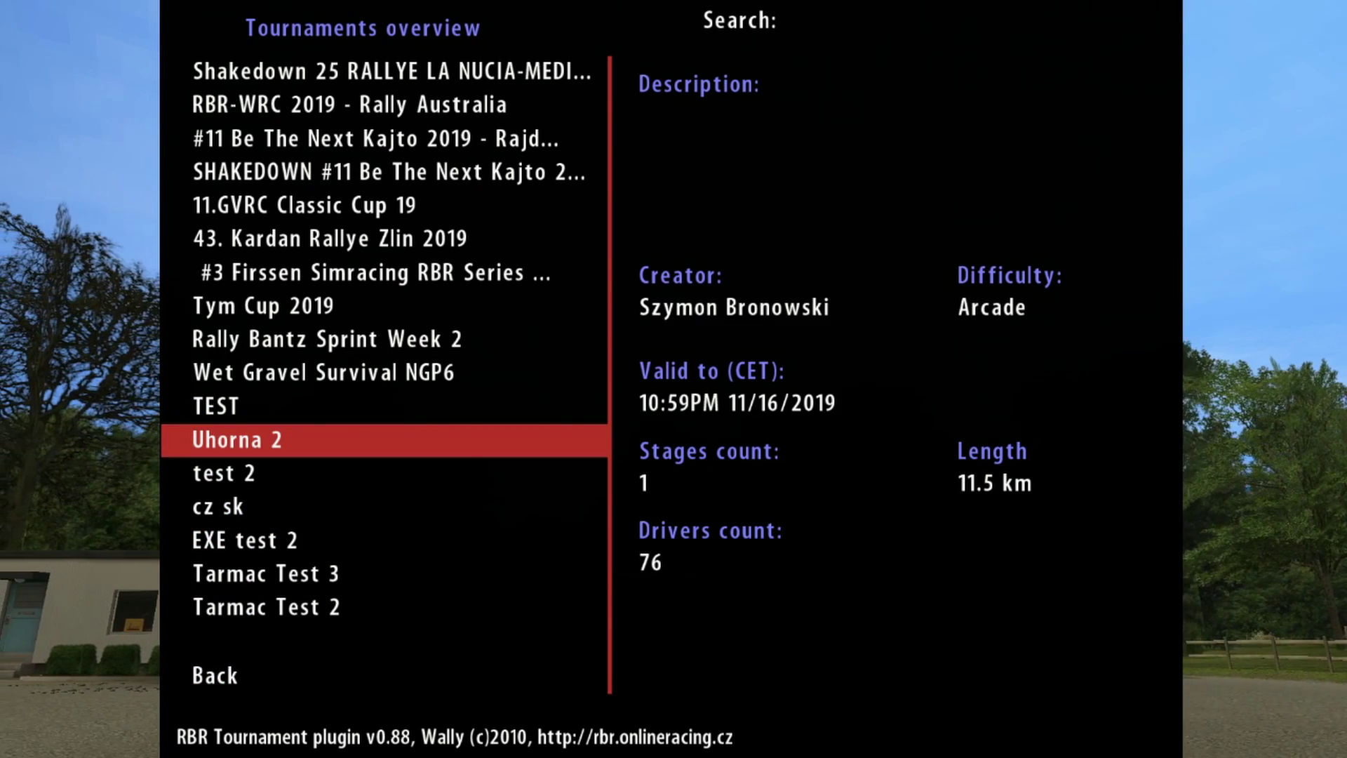
pyautogui.press('Up')
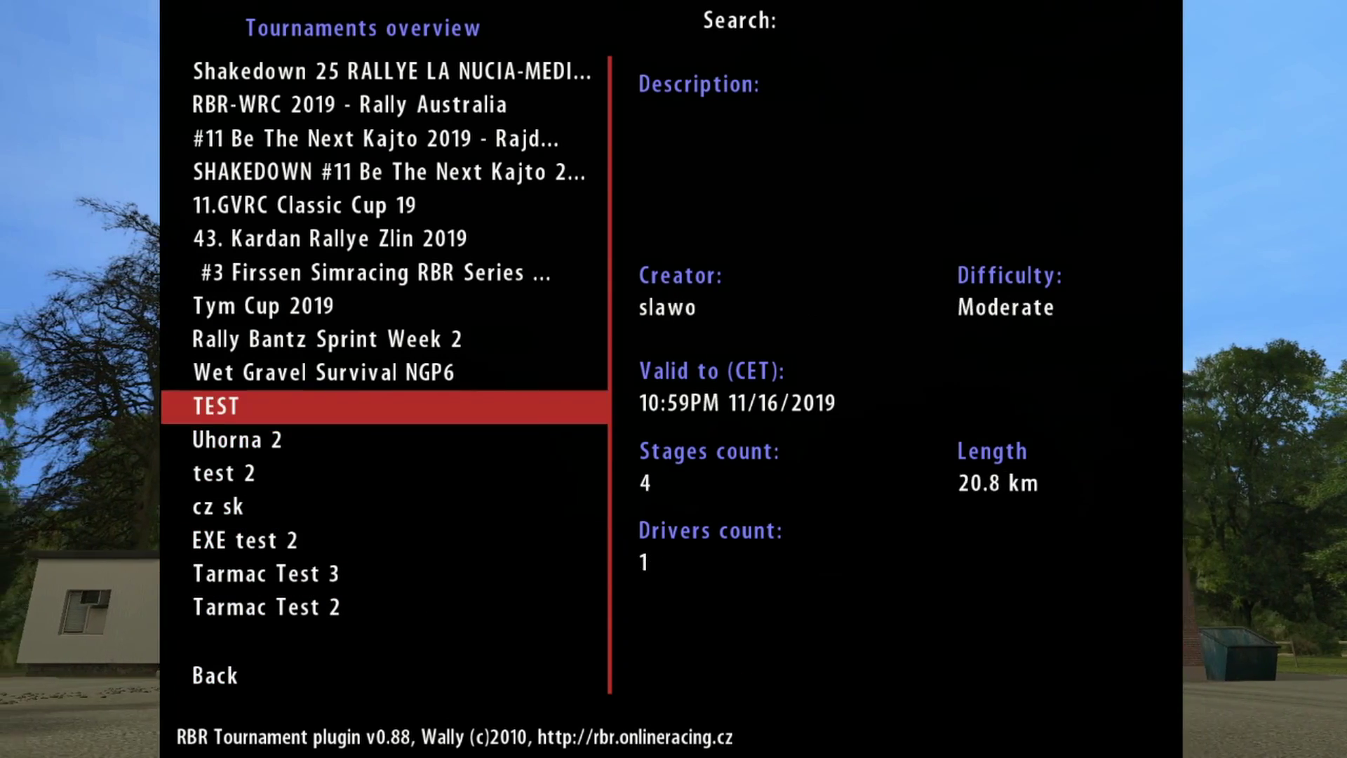
pyautogui.press('Down')
pyautogui.press('Up')
pyautogui.press('Down')
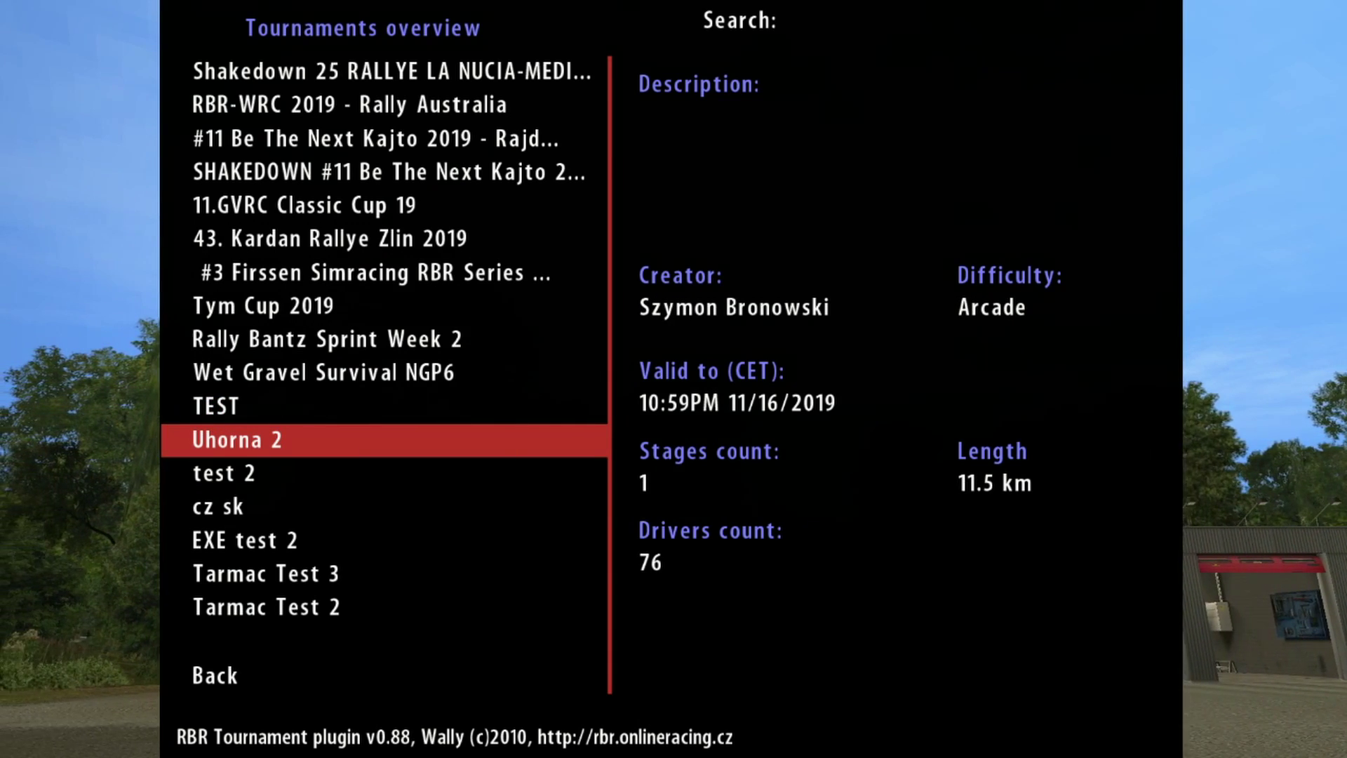
pyautogui.press('Return')
# Step: Confirm entering Uhorna 2, retry after the Stage 614 track mismatch error, and dismiss it
pyautogui.press('Up')
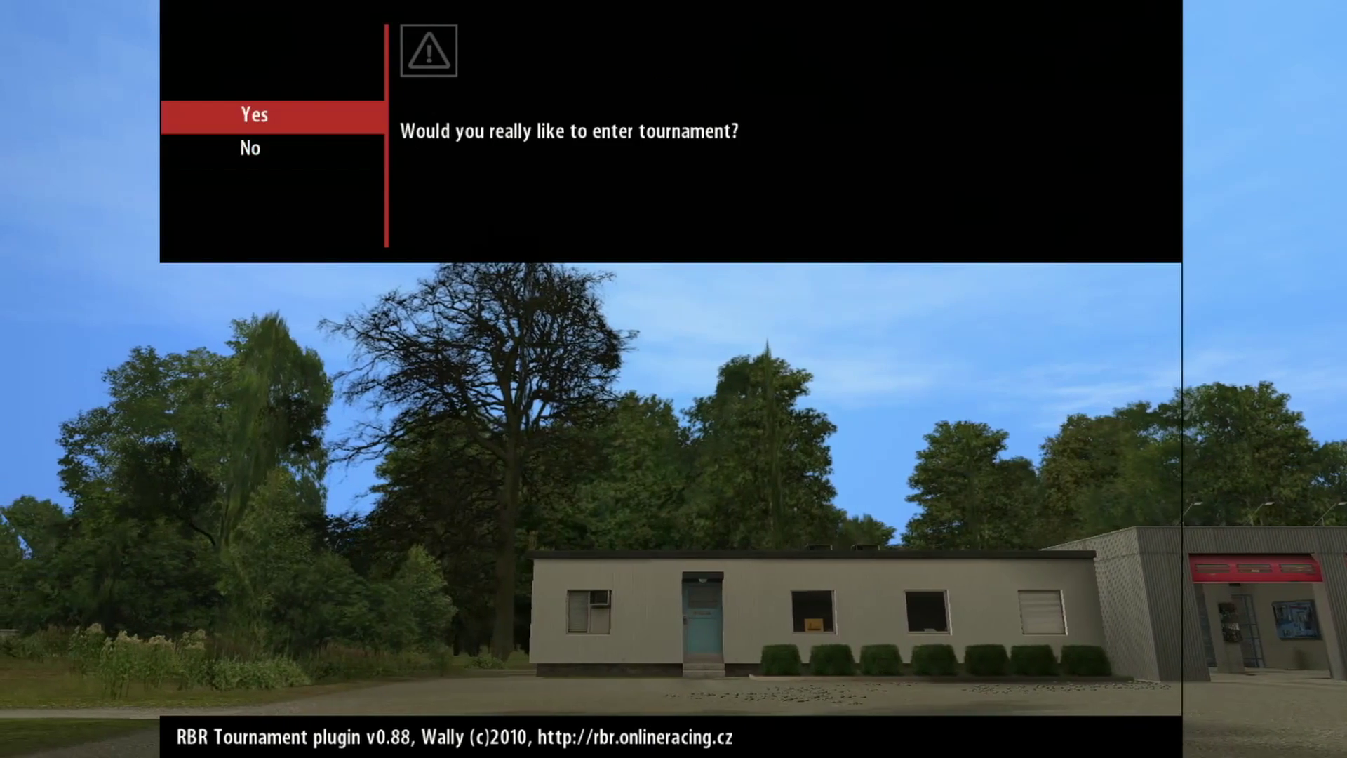
pyautogui.press('Return')
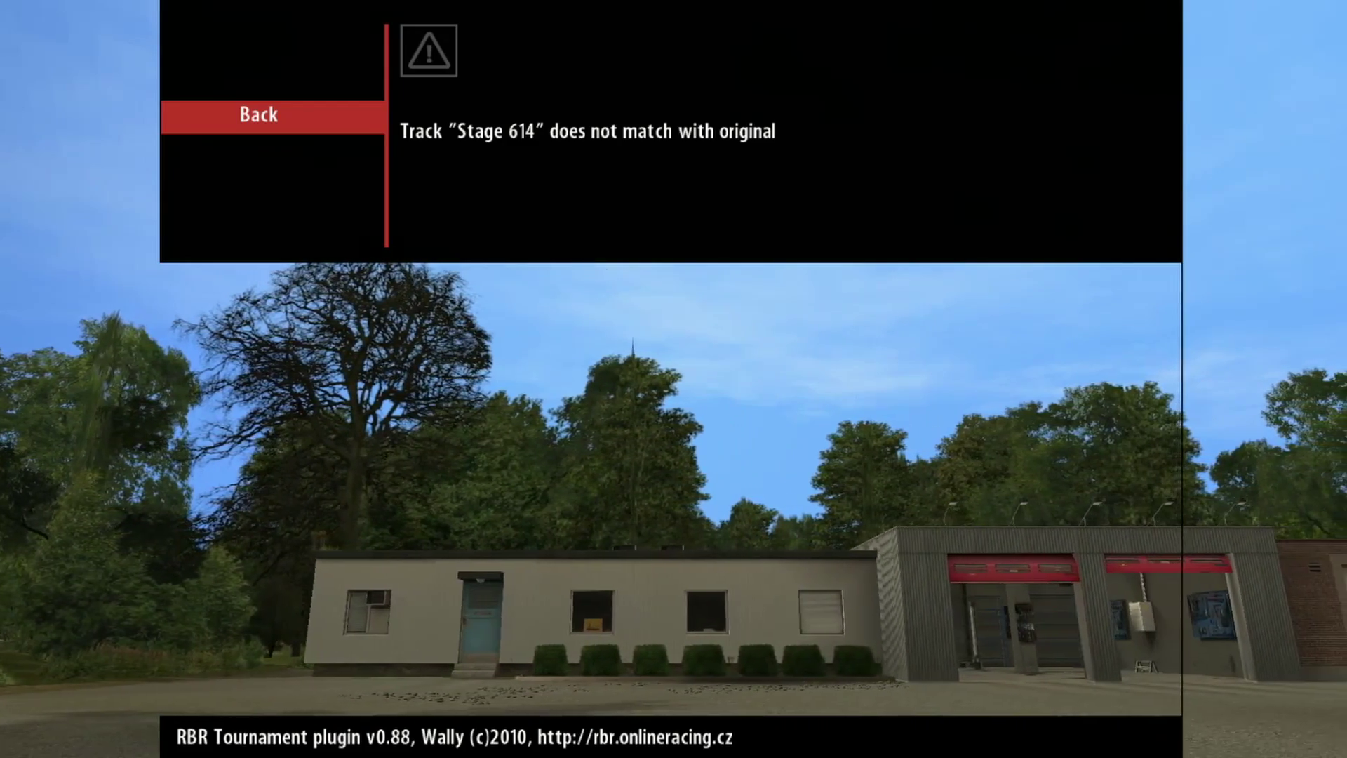
pyautogui.press('Return')
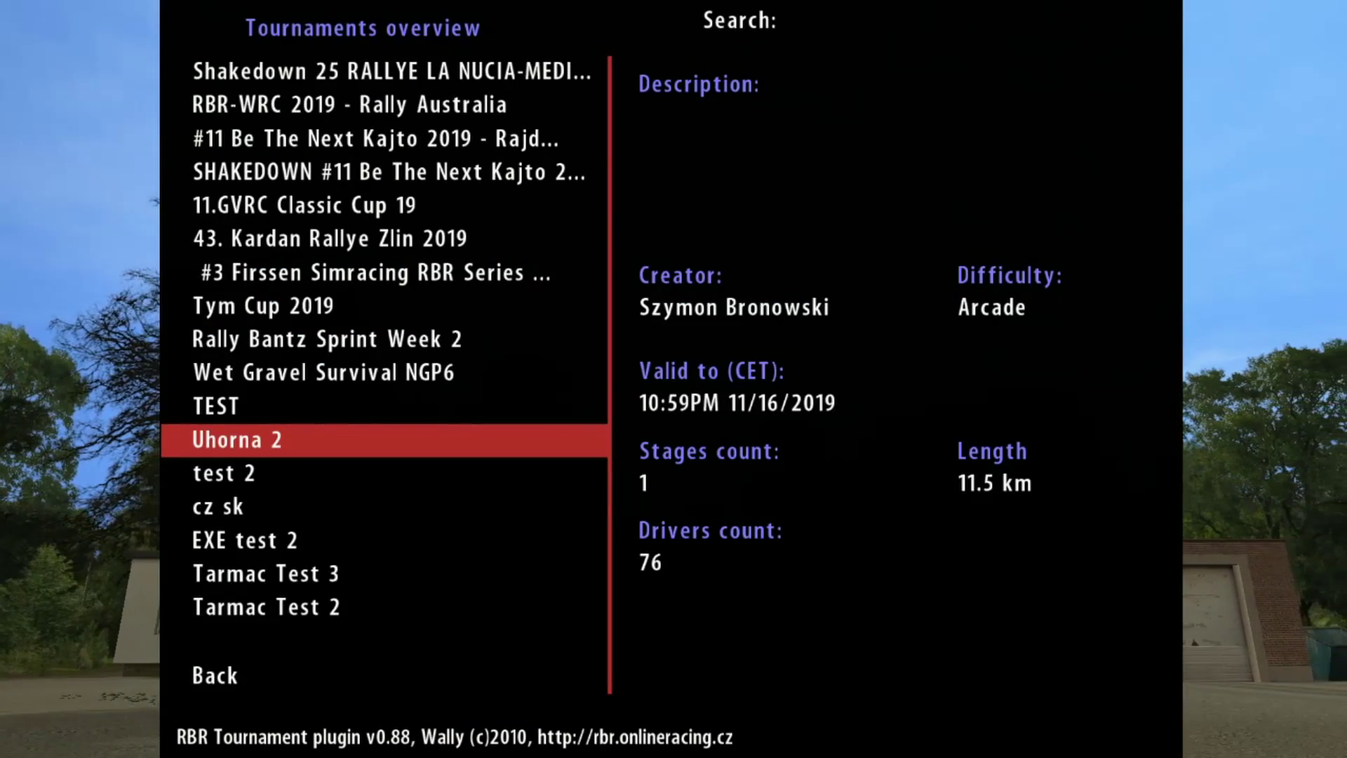
pyautogui.press('Return')
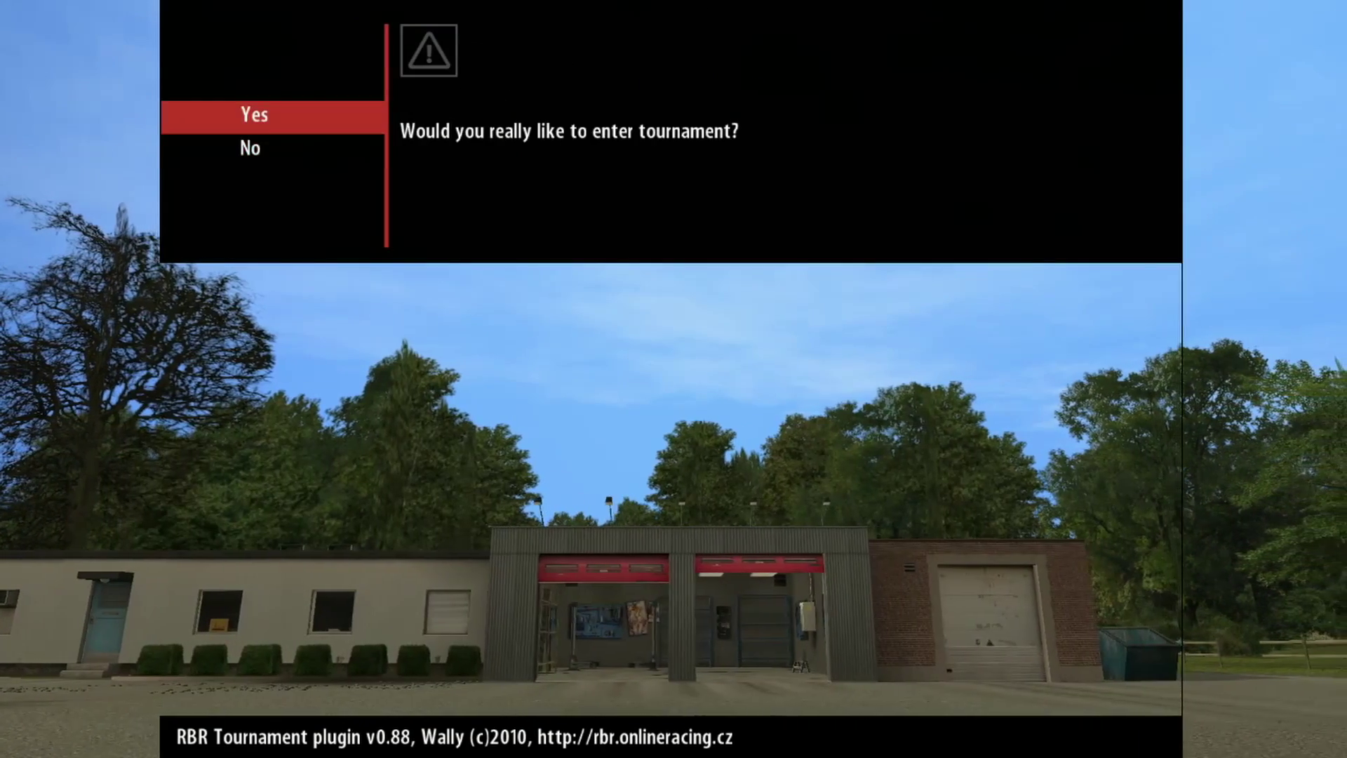
pyautogui.press('Return')
pyautogui.press('Return')
pyautogui.press('Up')
pyautogui.press('Down')
pyautogui.press('Down')
pyautogui.press('Down')
pyautogui.press('Down')
pyautogui.press('Down')
pyautogui.press('Down')
pyautogui.press('Down')
pyautogui.press('Return')
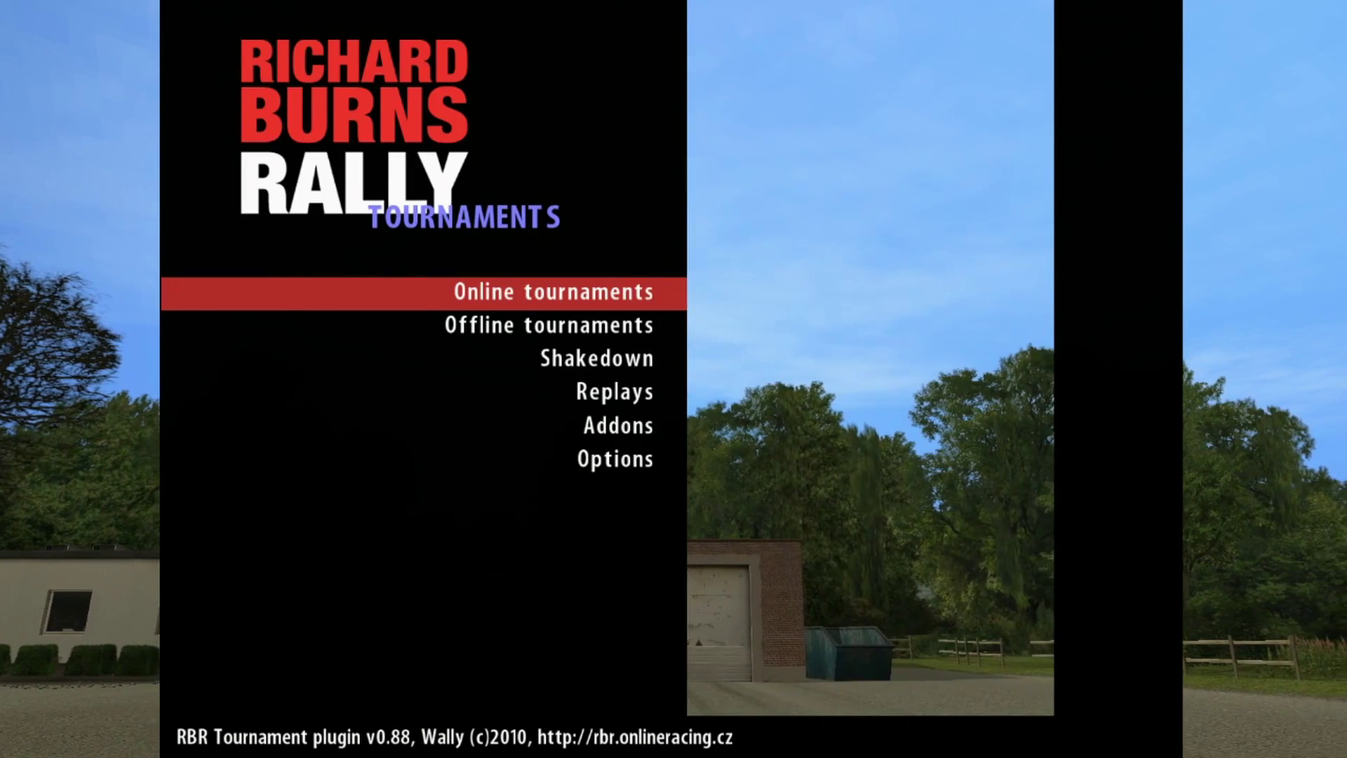
# Step: Quit the game by confirming Yes on the quit prompt
pyautogui.press('Escape')
pyautogui.press('Escape')
pyautogui.press('Escape')
pyautogui.press('Up')
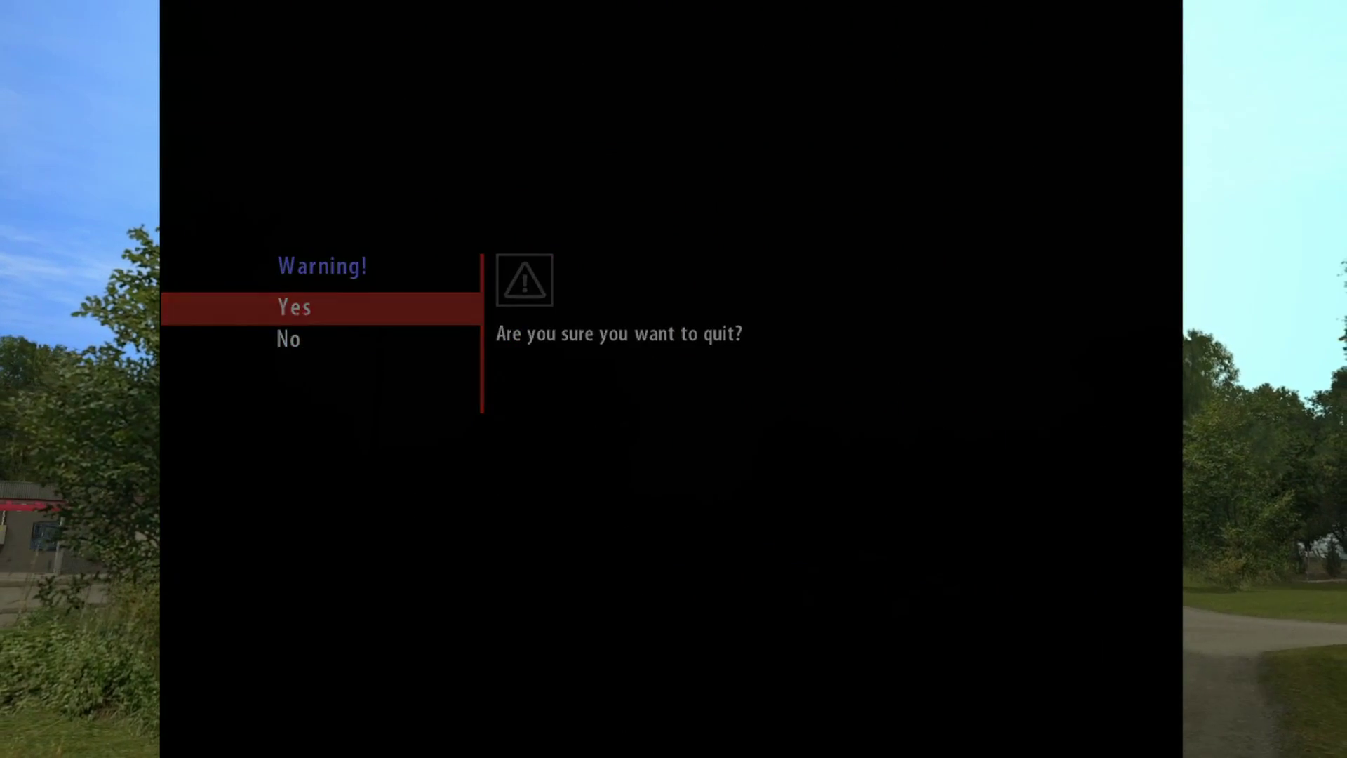
pyautogui.press('Return')
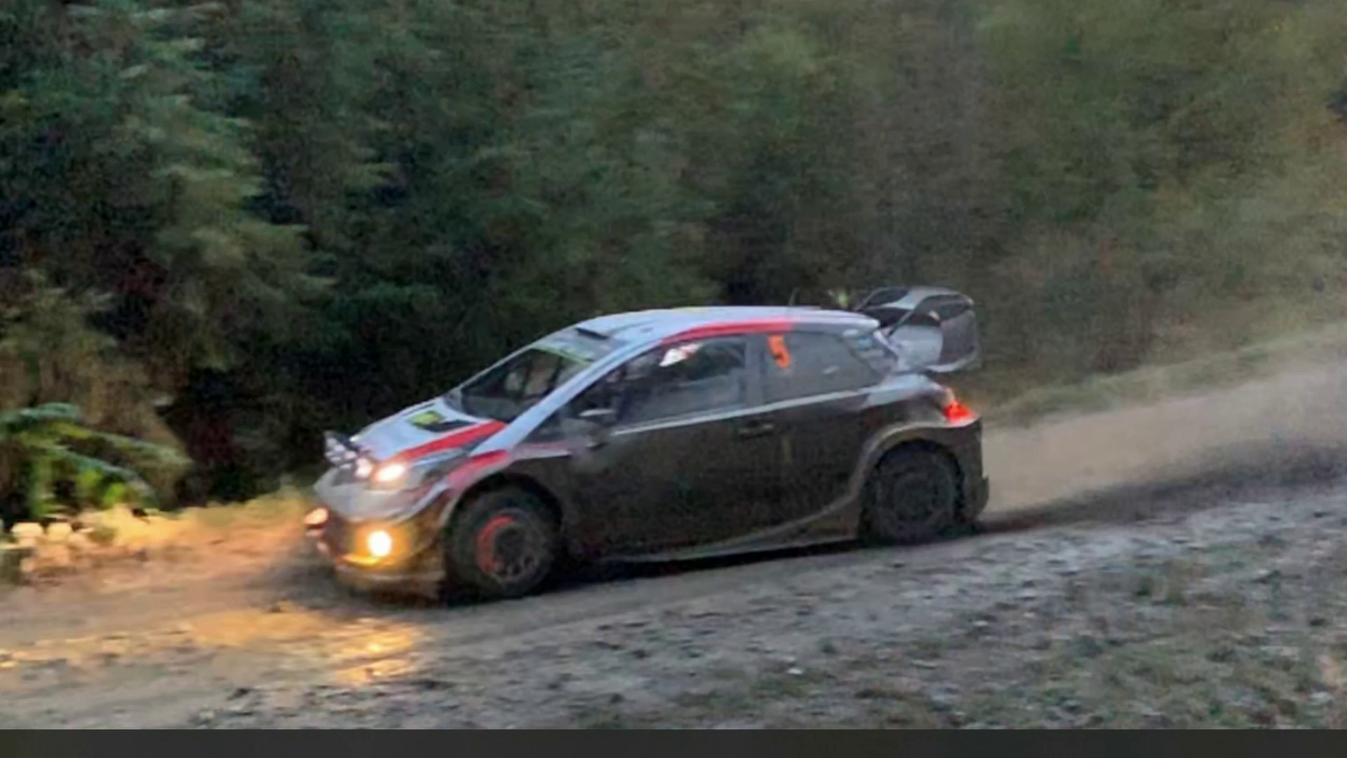
# Step: Bring the Chrome window onto the desktop, widen it and reposition it
pyautogui.moveTo(188, 0); pyautogui.dragTo(594, 44)
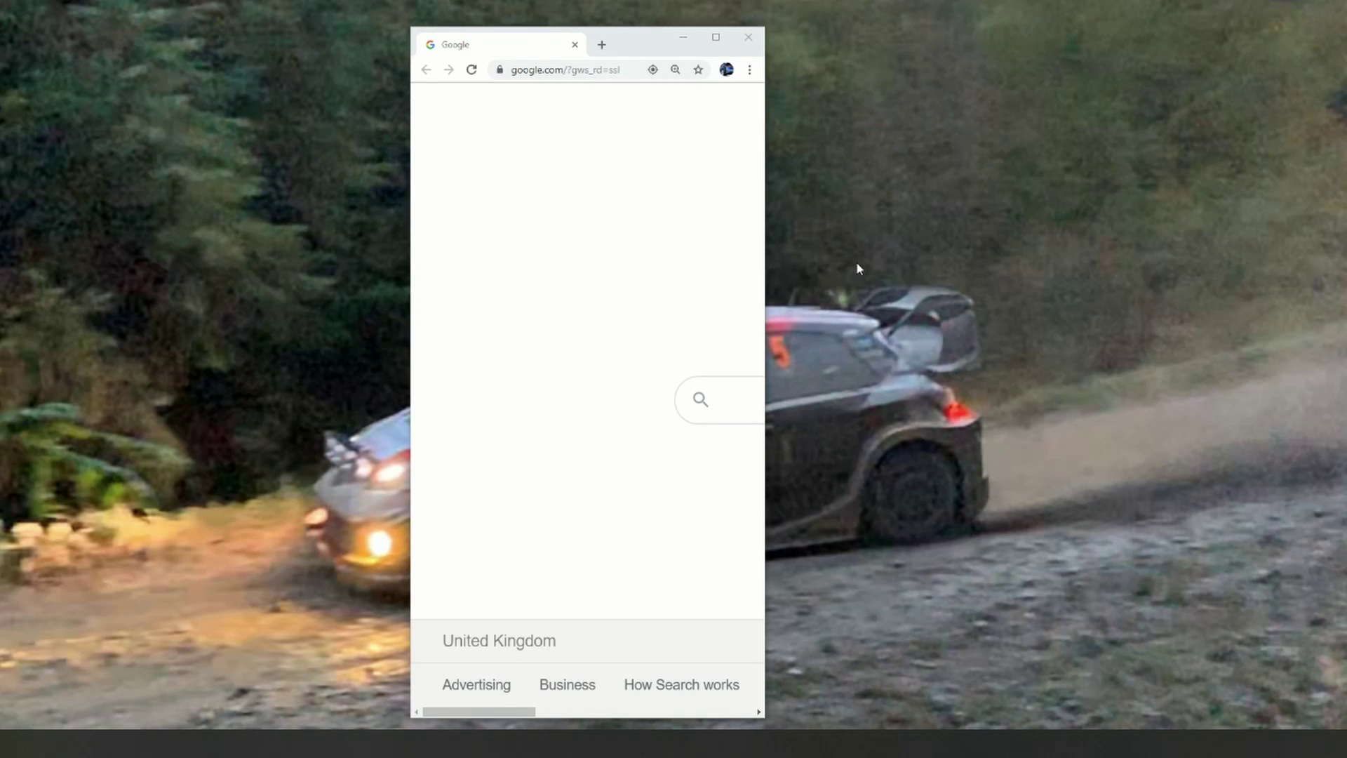
pyautogui.moveTo(767, 266); pyautogui.dragTo(1239, 247)
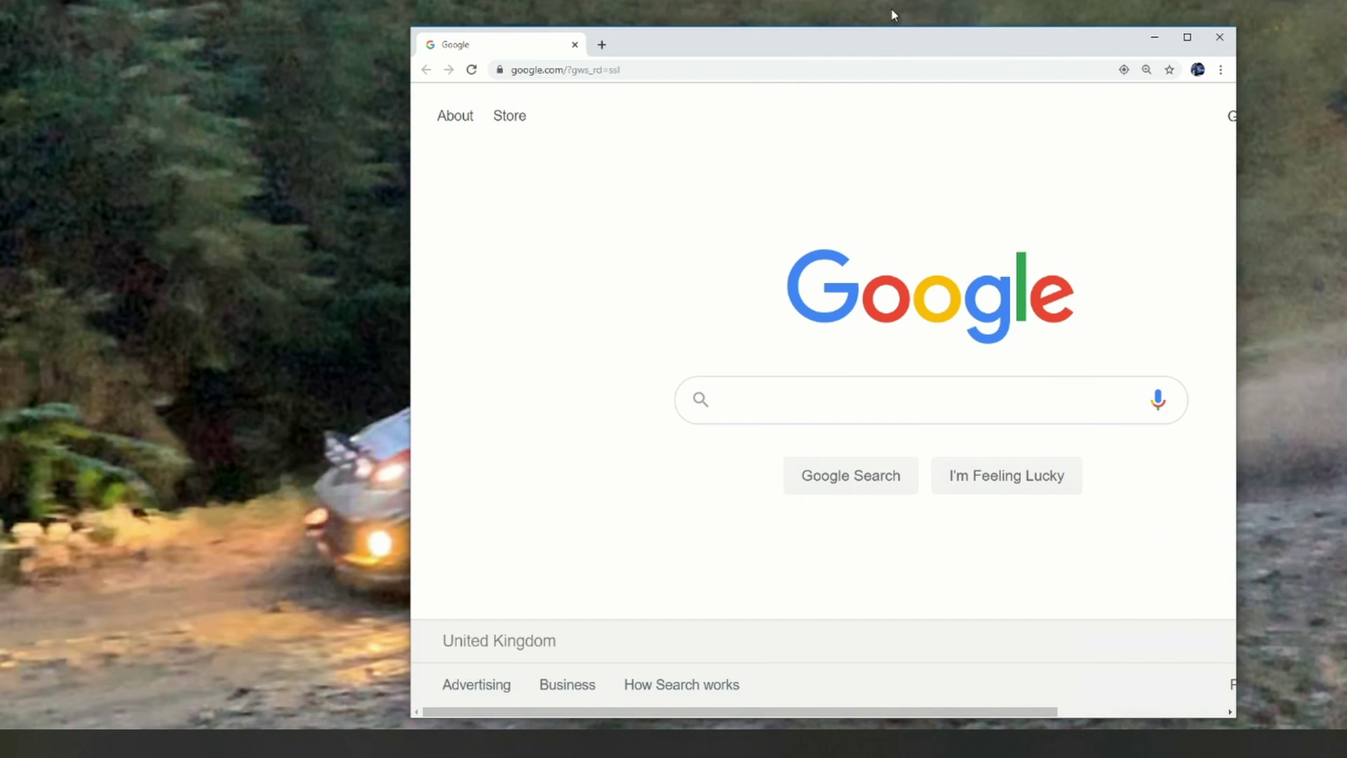
pyautogui.moveTo(903, 37); pyautogui.dragTo(696, 35)
# Step: Search Google for 'rbr cz' and open the Richard Burns Rally CZECH result
pyautogui.click(582, 399)
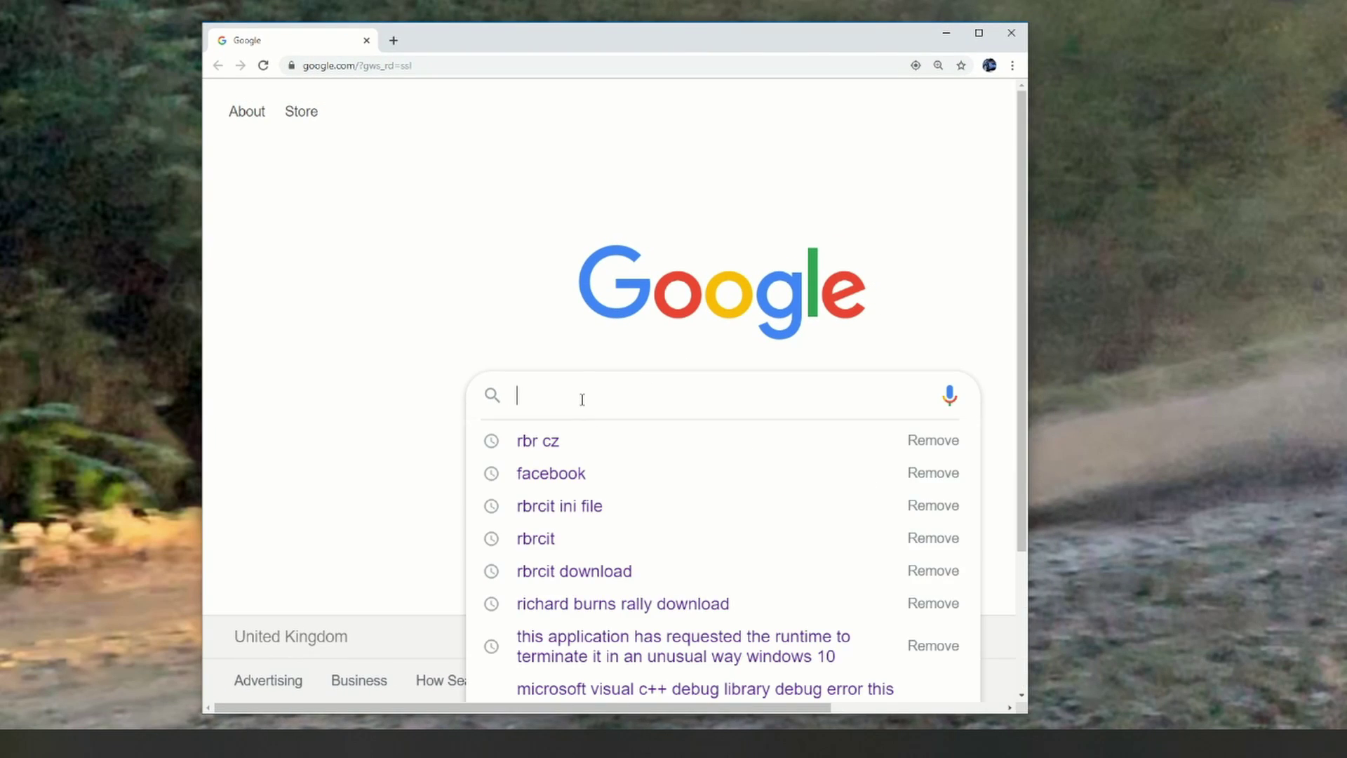
pyautogui.write('rbr')
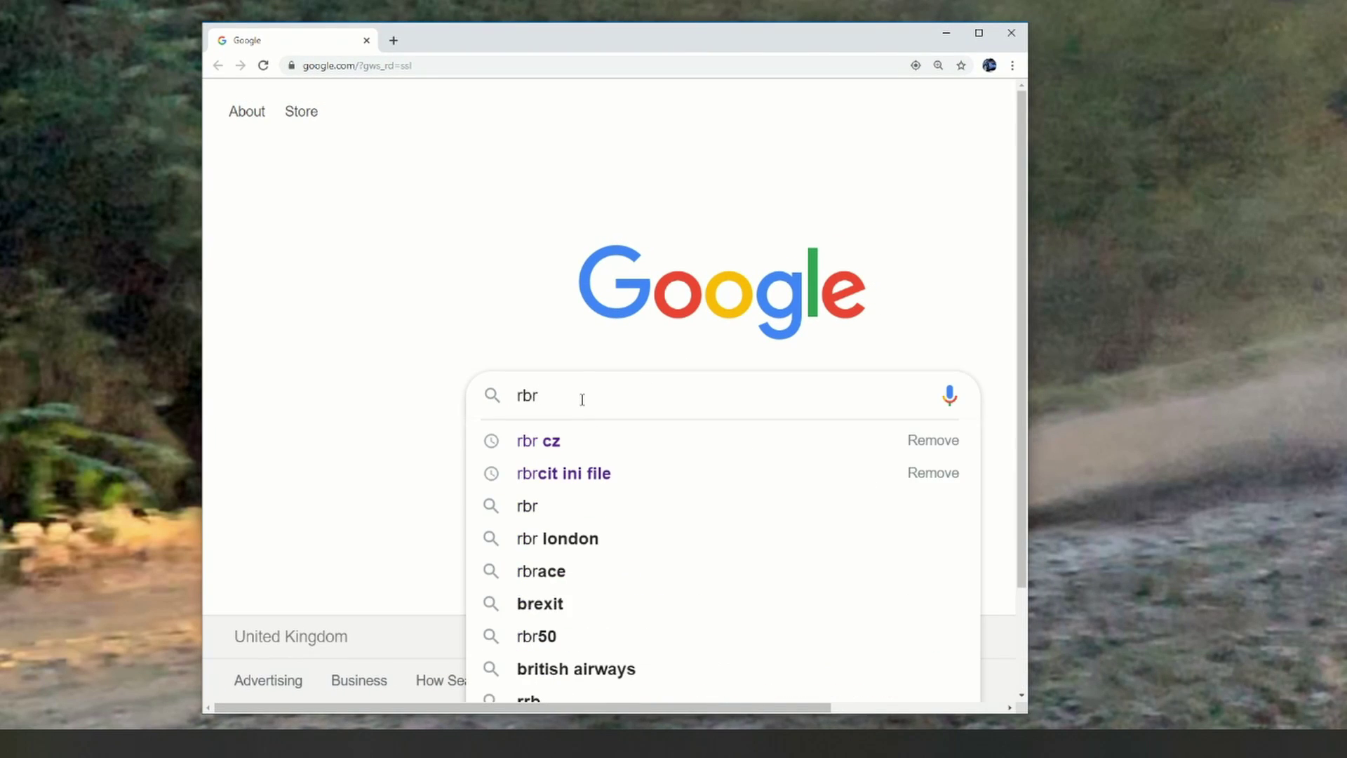
pyautogui.press('Down')
pyautogui.press('Return')
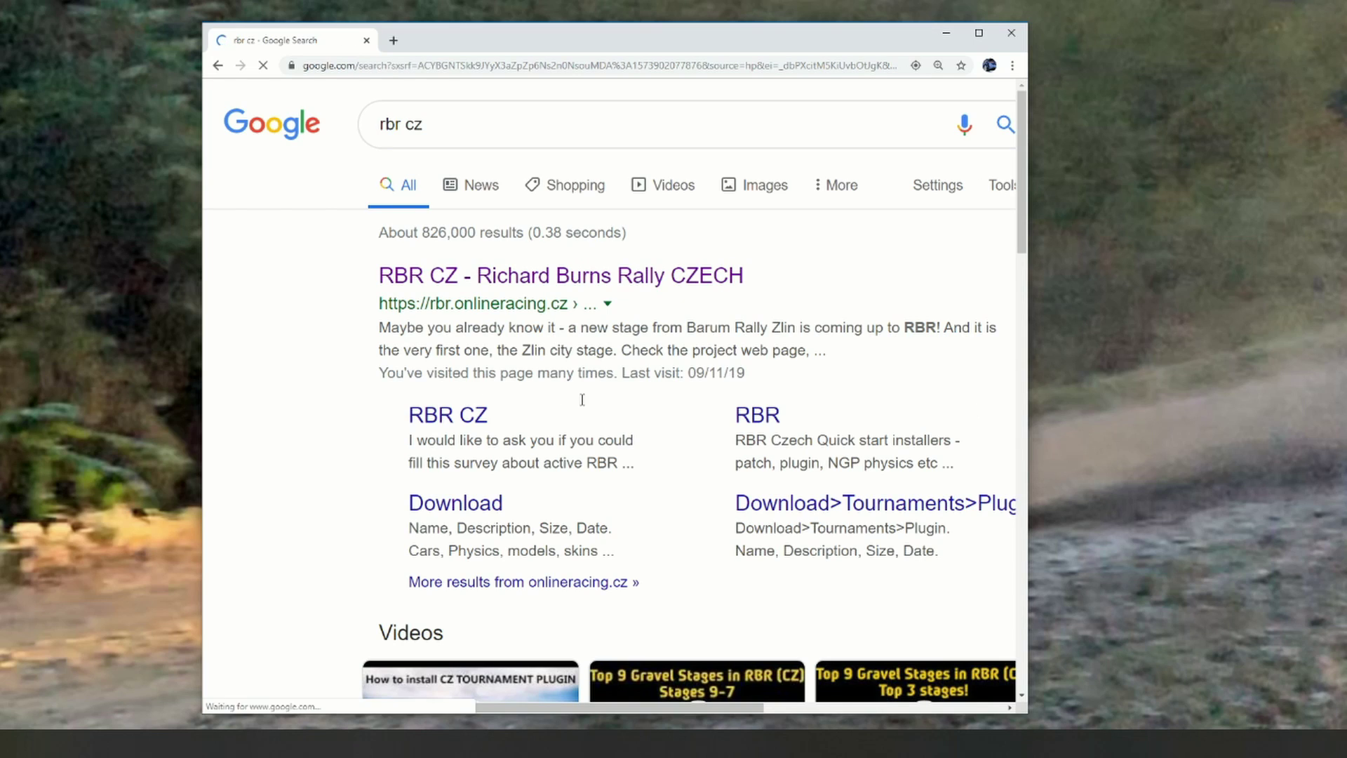
pyautogui.click(505, 284)
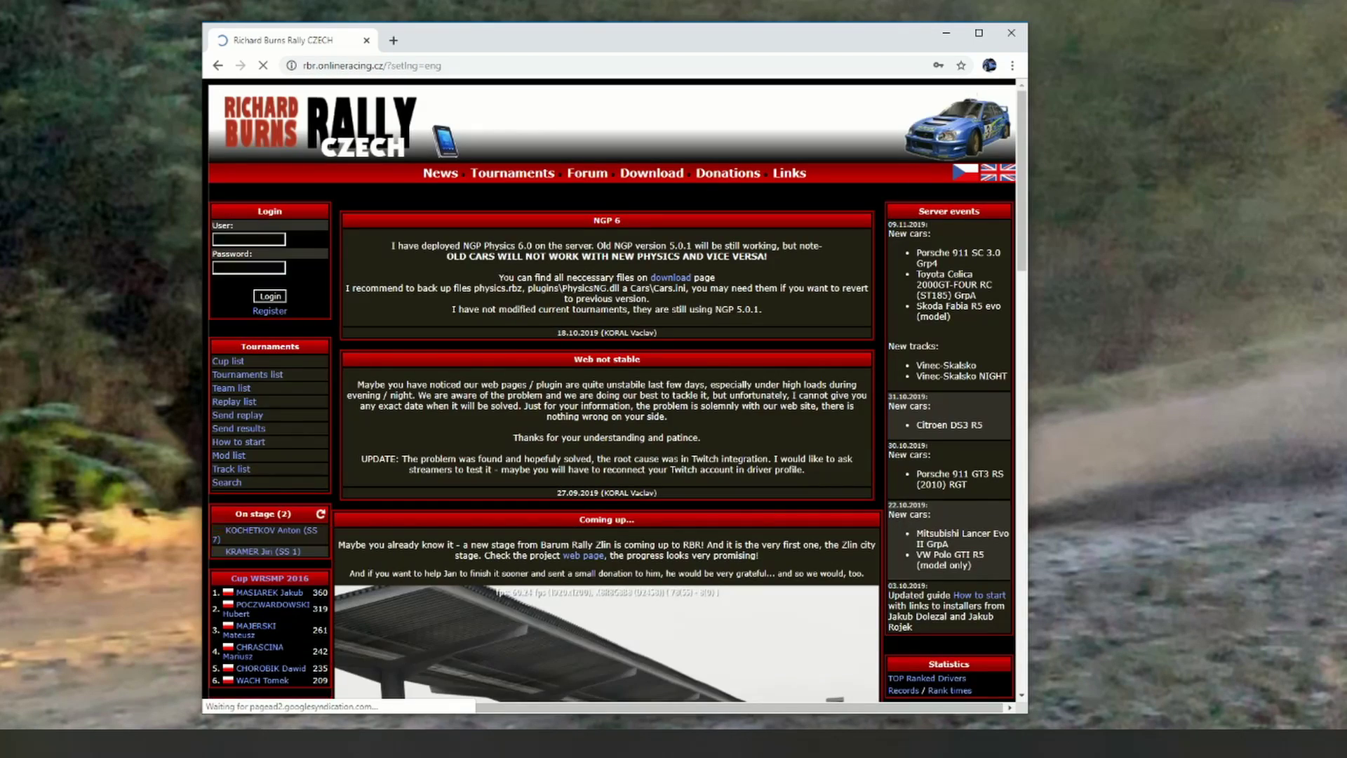
# Step: Log in, then open the download page for 614 Uhorna II from the Tournaments track list
pyautogui.click(270, 298)
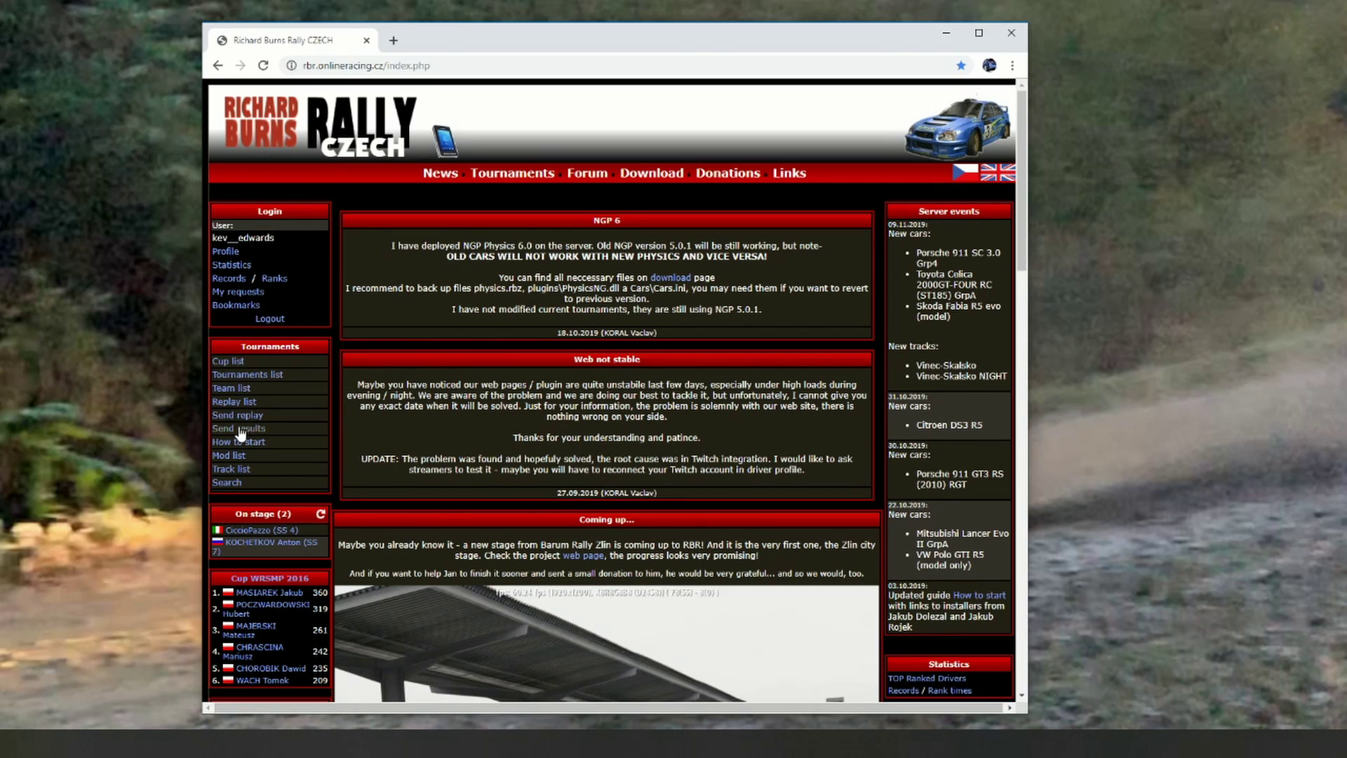
pyautogui.click(233, 470)
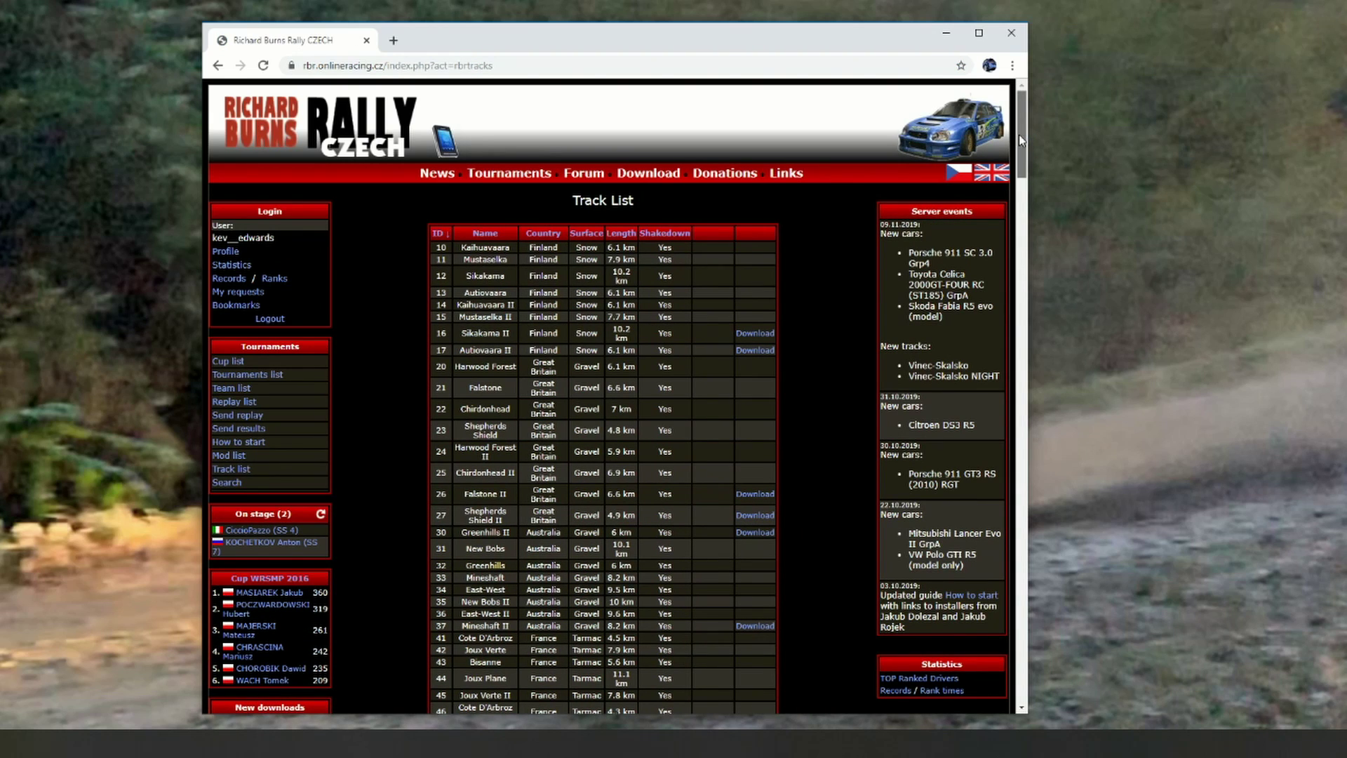
pyautogui.moveTo(1021, 140); pyautogui.dragTo(1027, 471)
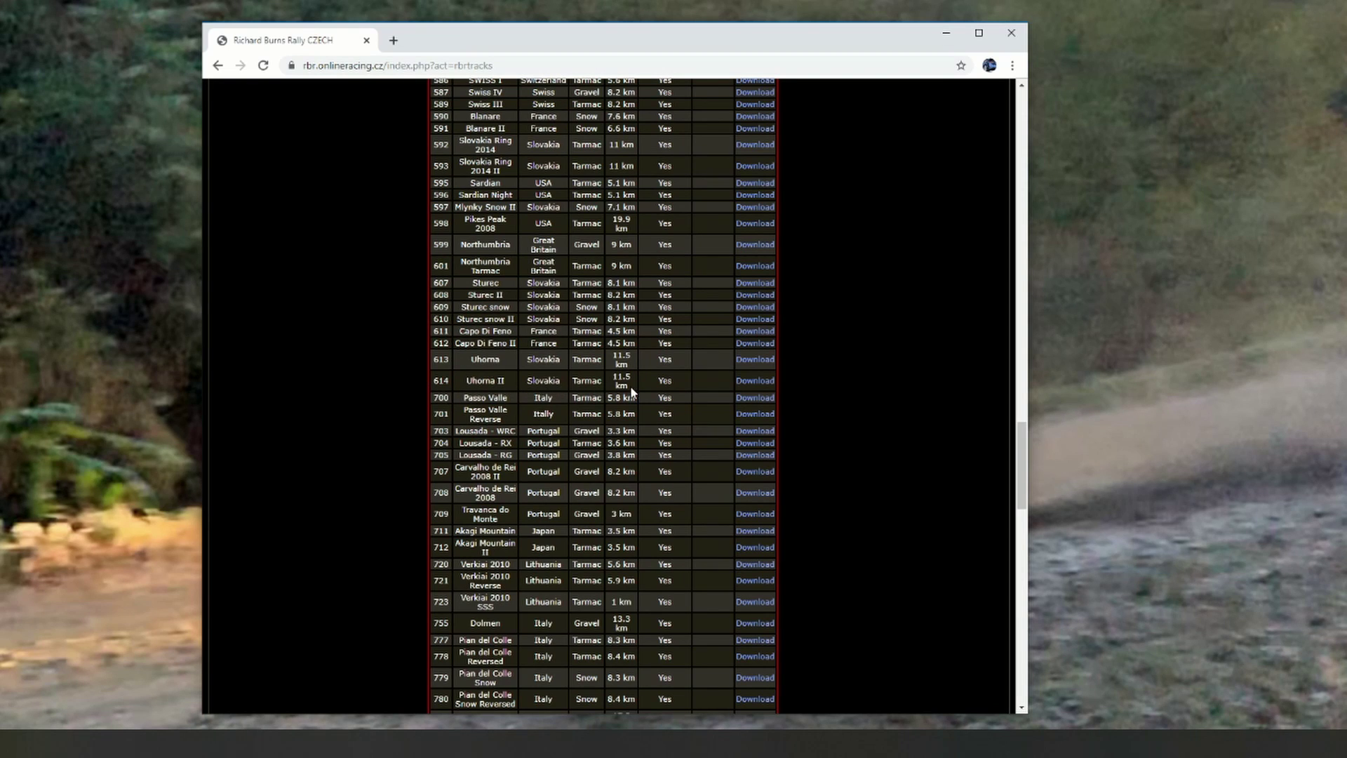
pyautogui.click(742, 384)
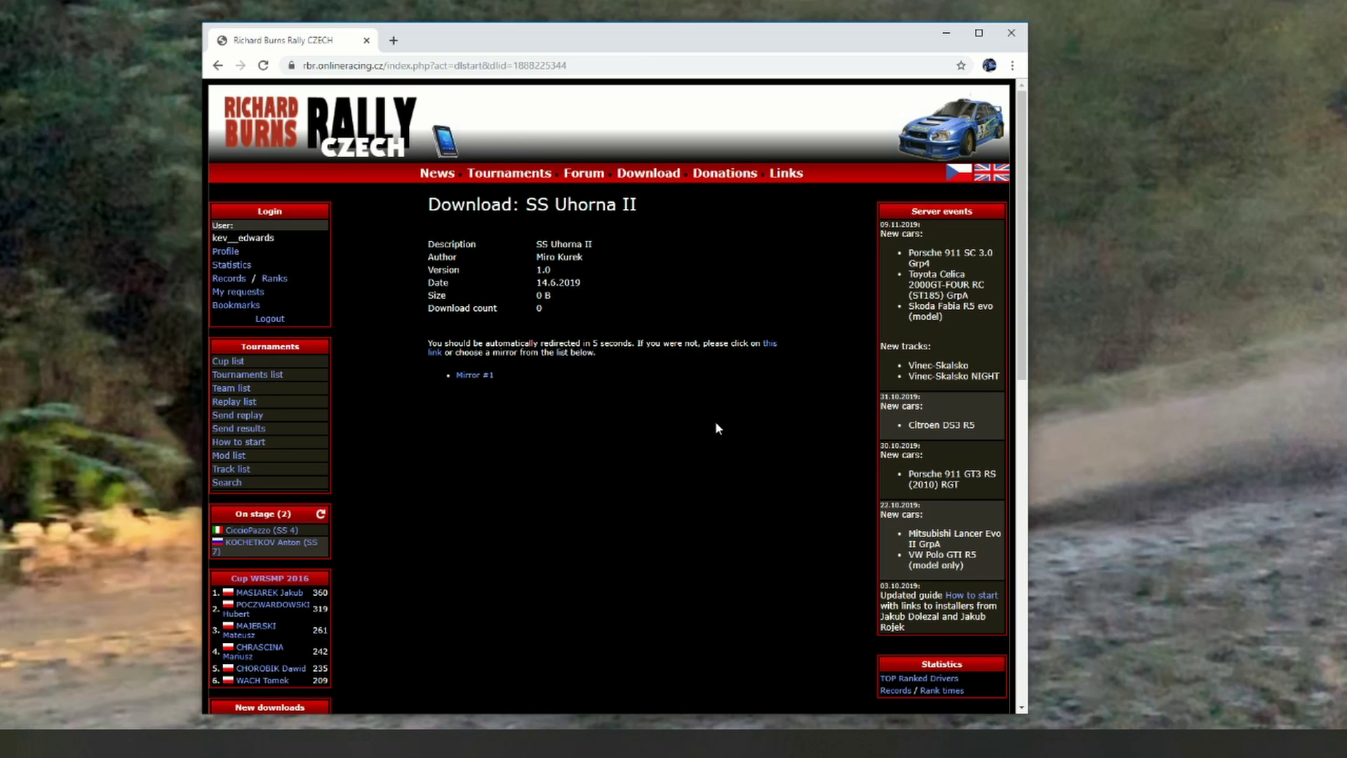
# Step: Follow the redirect to Uloz.to's RBRUhorna2.exe, start the slow-download captcha, and open File Explorer
pyautogui.scroll(-10, 715, 424)
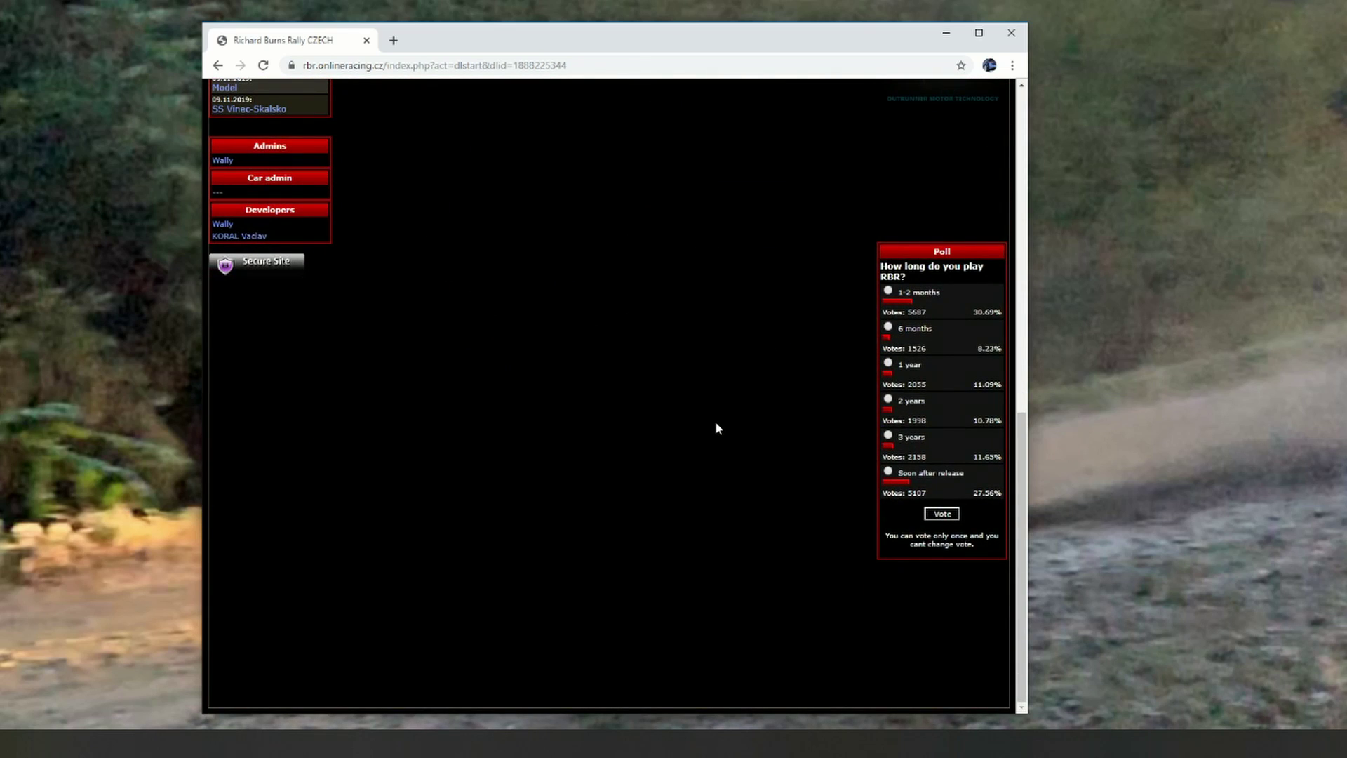
pyautogui.scroll(10, 716, 428)
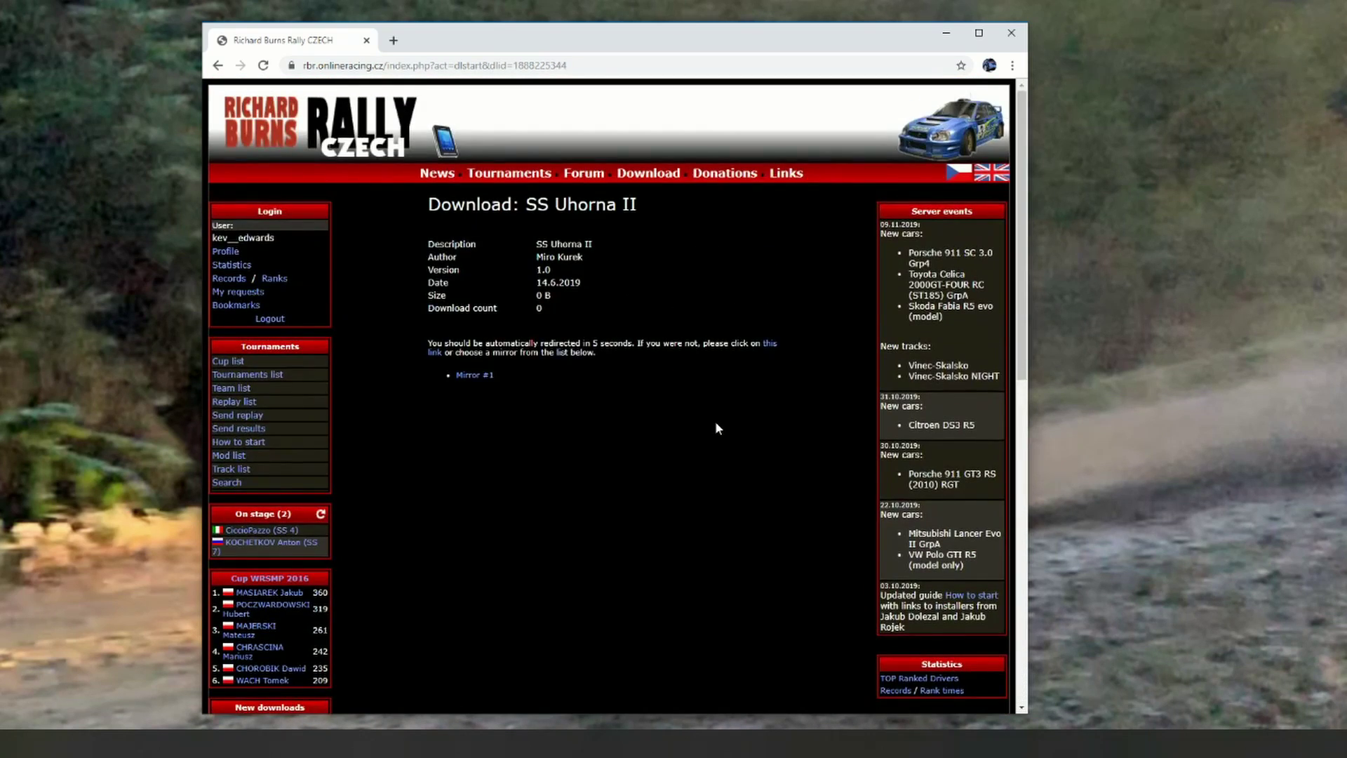
pyautogui.click(768, 343)
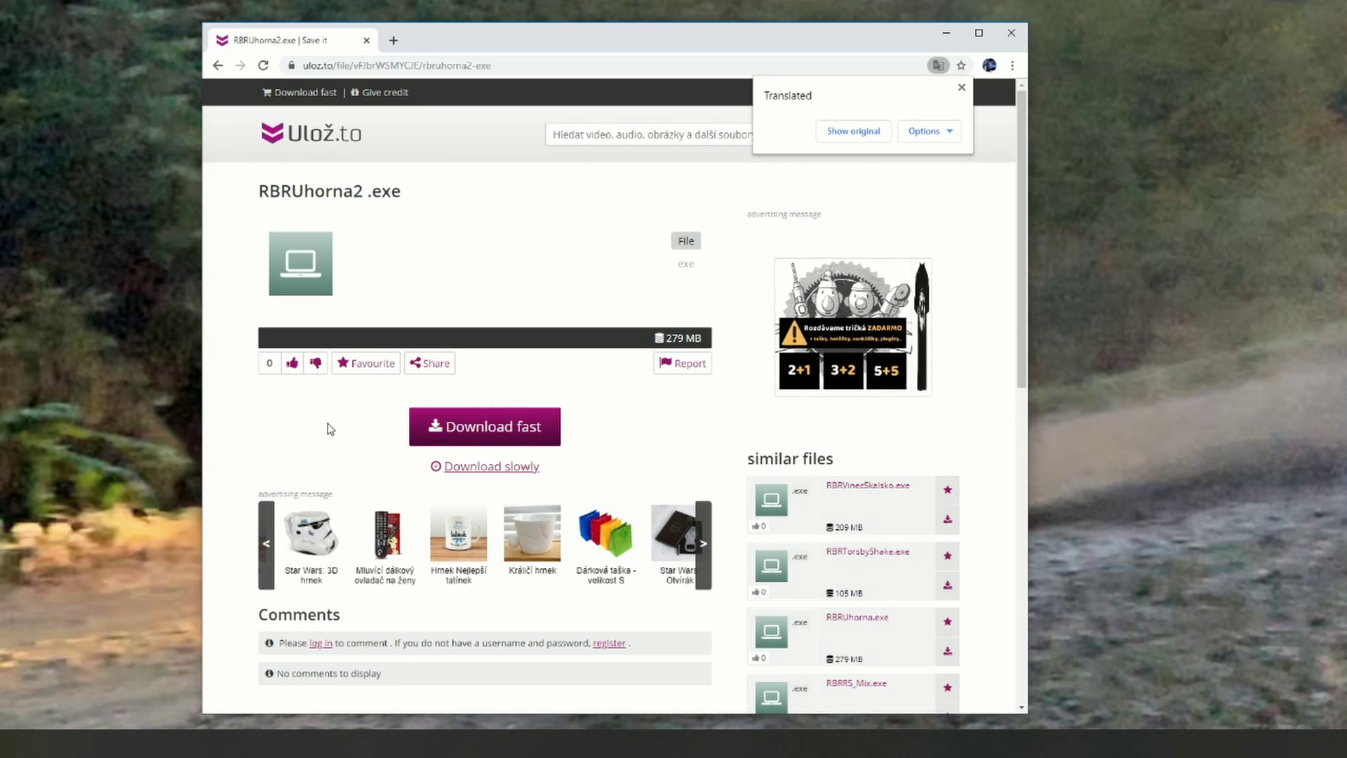
pyautogui.click(474, 467)
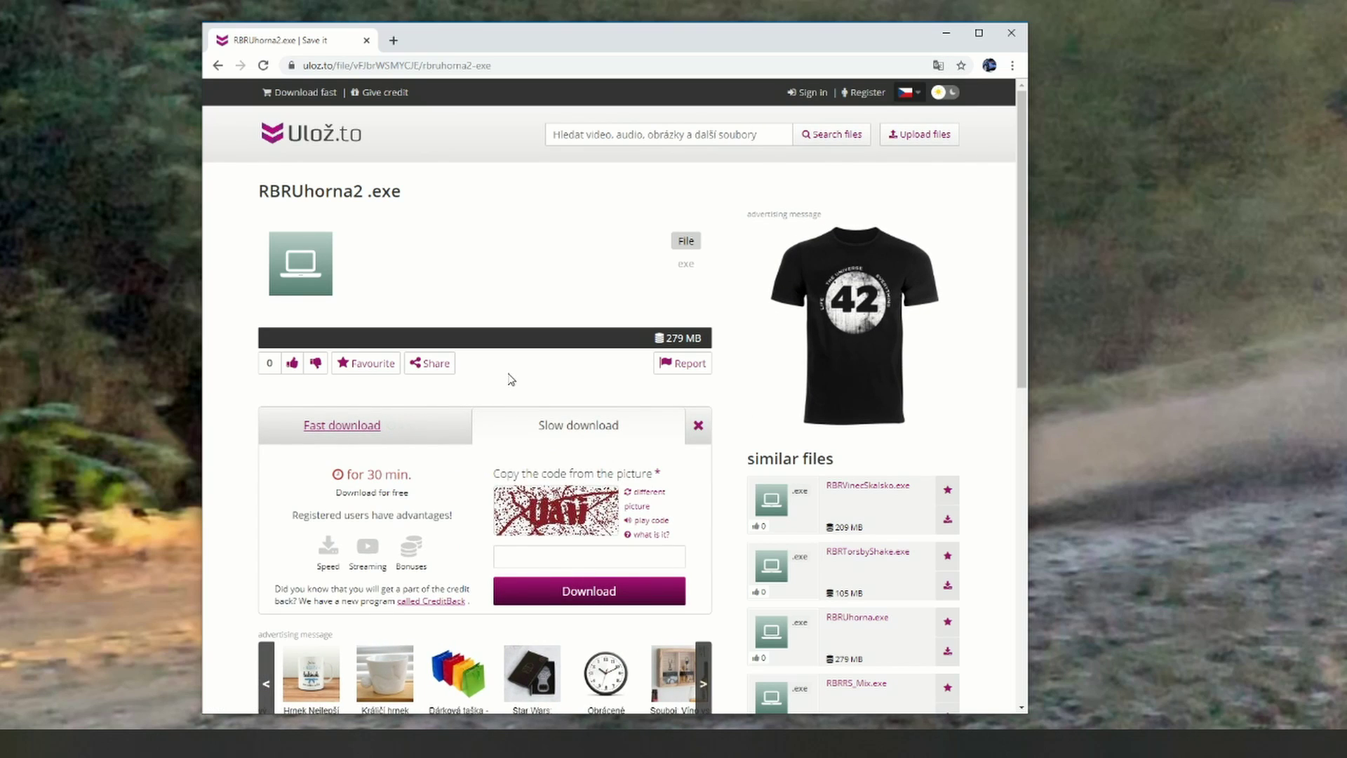
pyautogui.click(549, 554)
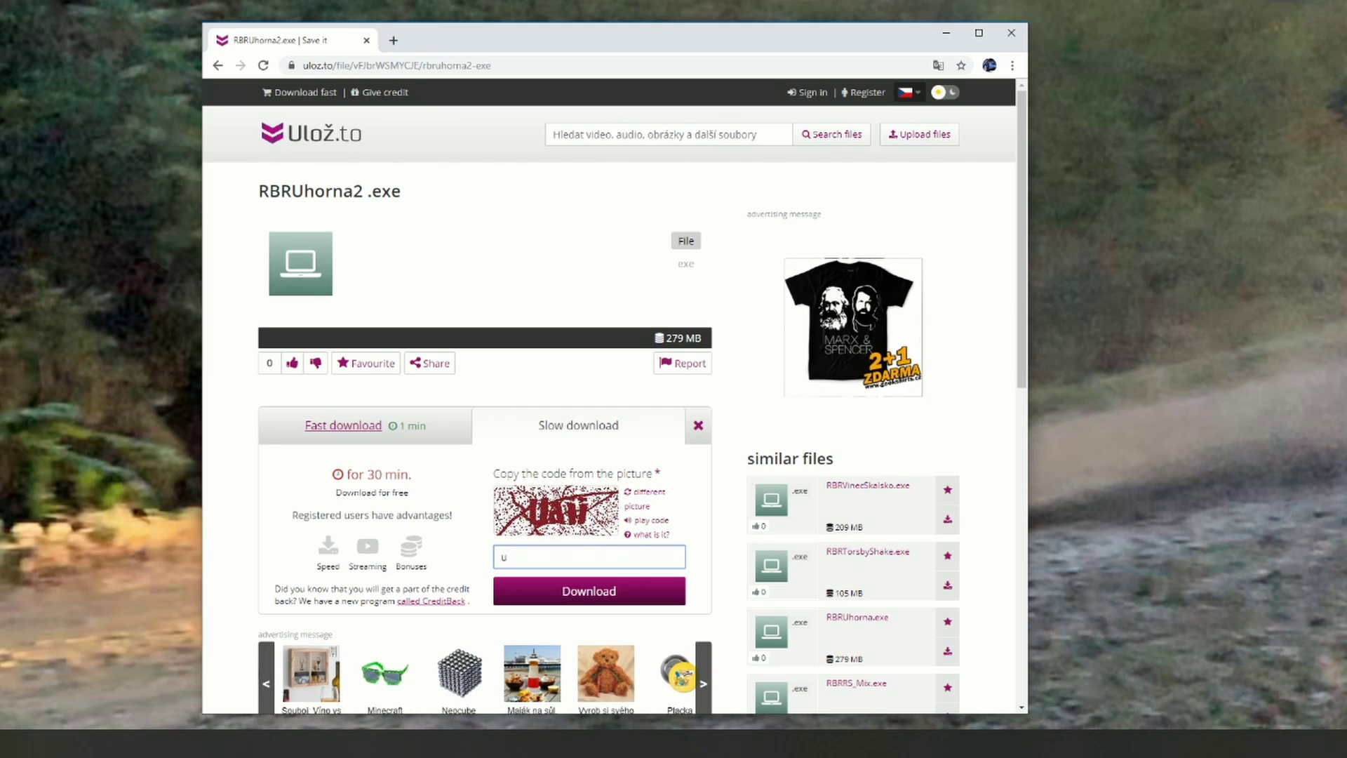
pyautogui.press('super+e')
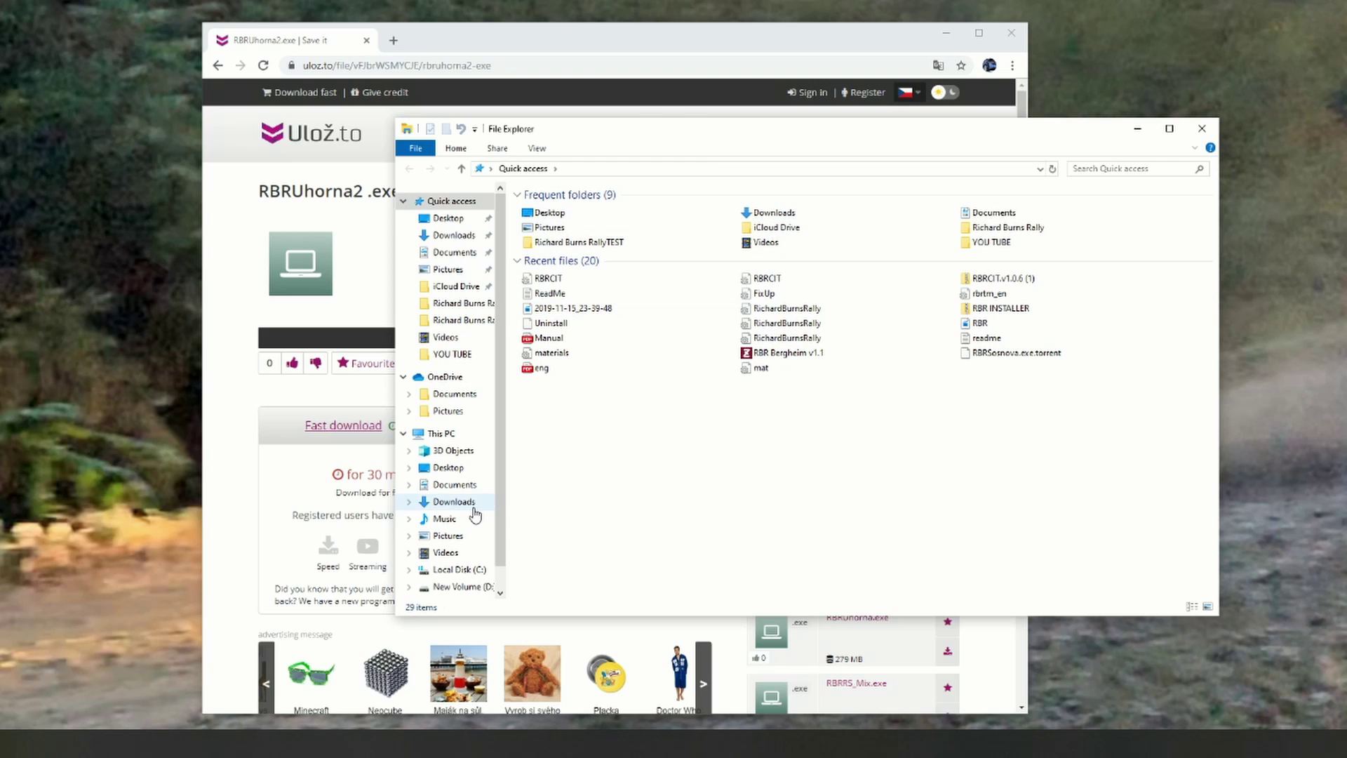
# Step: Search the Downloads folder for 'RBR' and launch the RBRUhorna2 installer
pyautogui.click(454, 501)
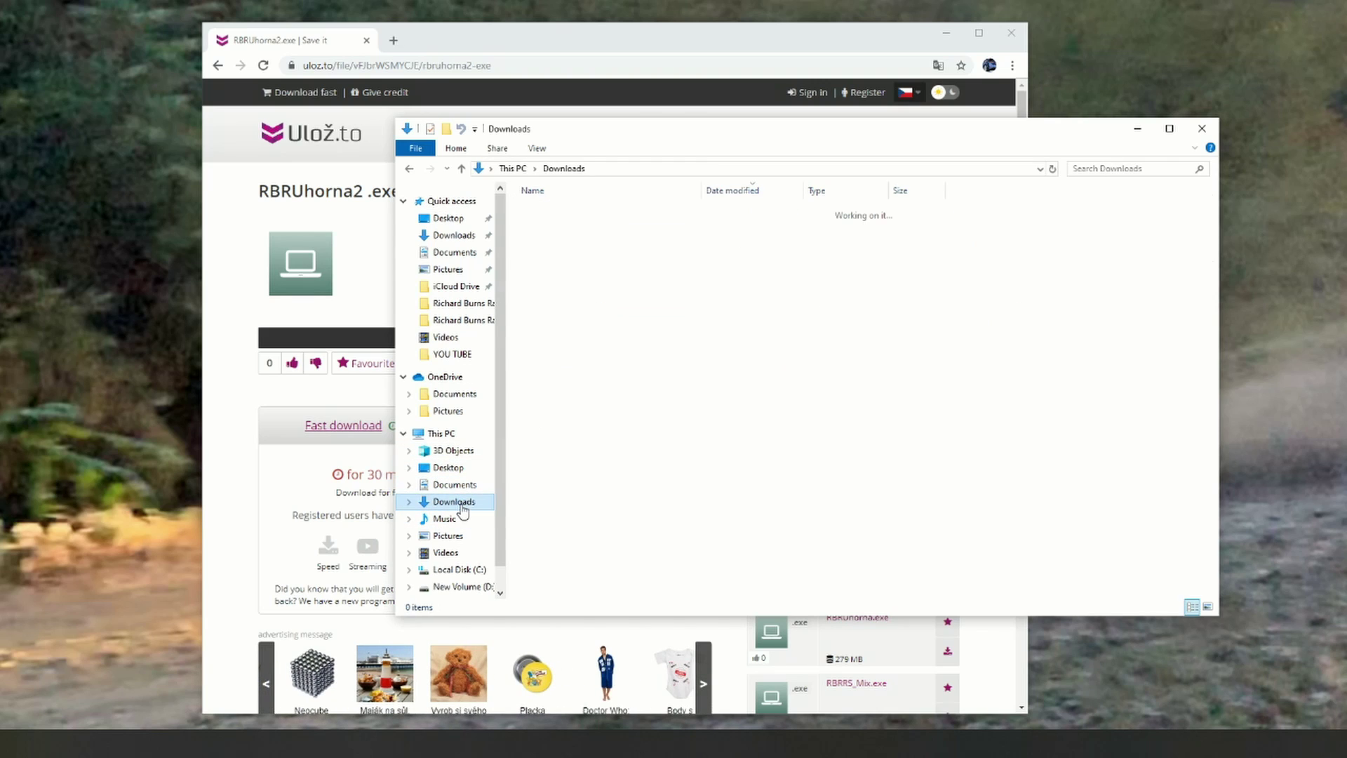
pyautogui.click(1090, 166)
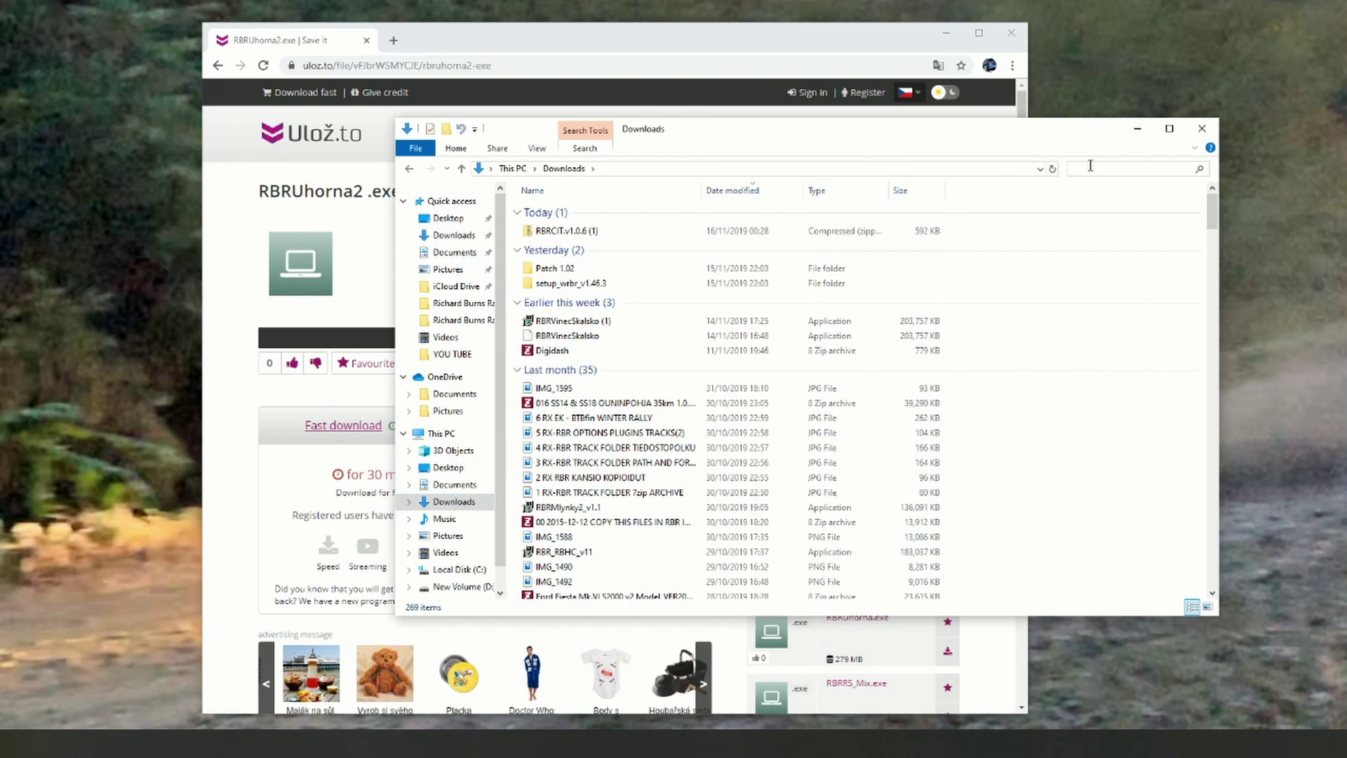
pyautogui.write('RBRu')
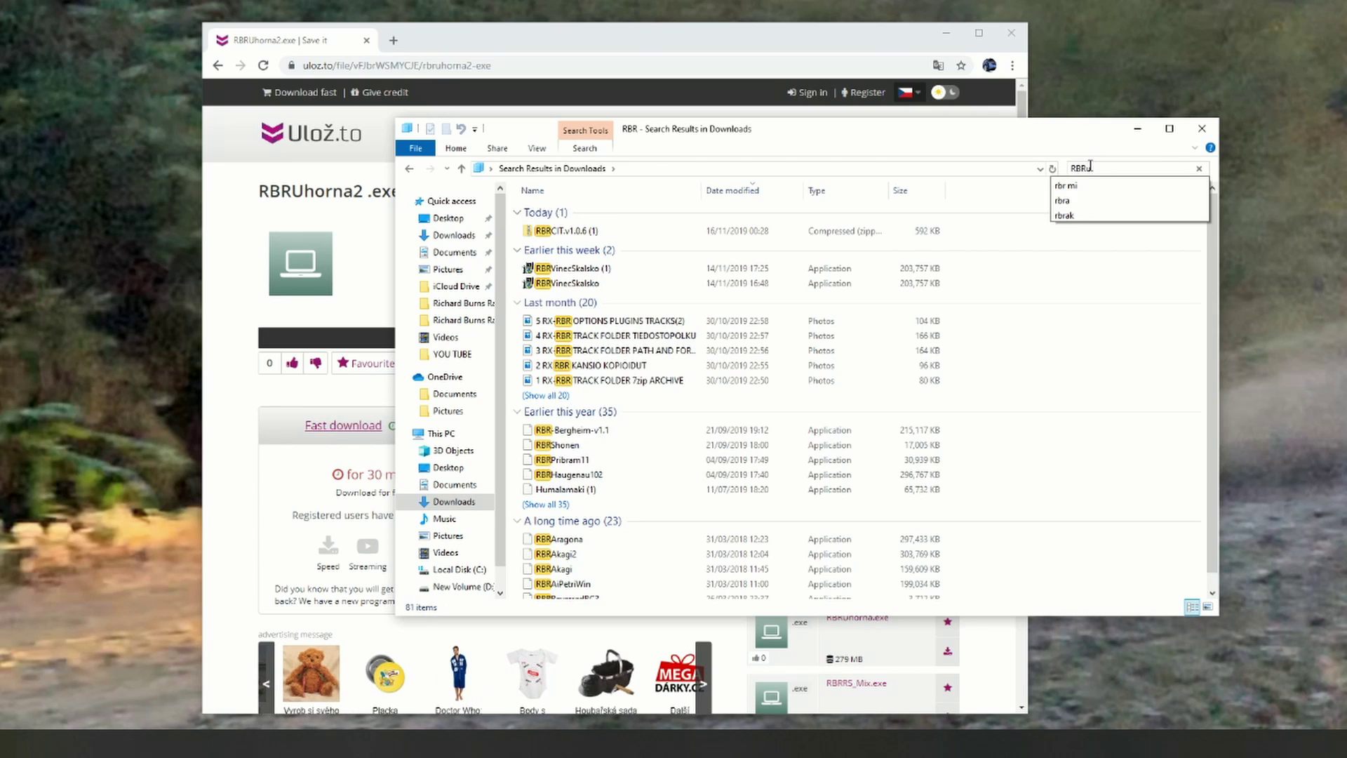
pyautogui.moveTo(872, 131); pyautogui.dragTo(1040, 120)
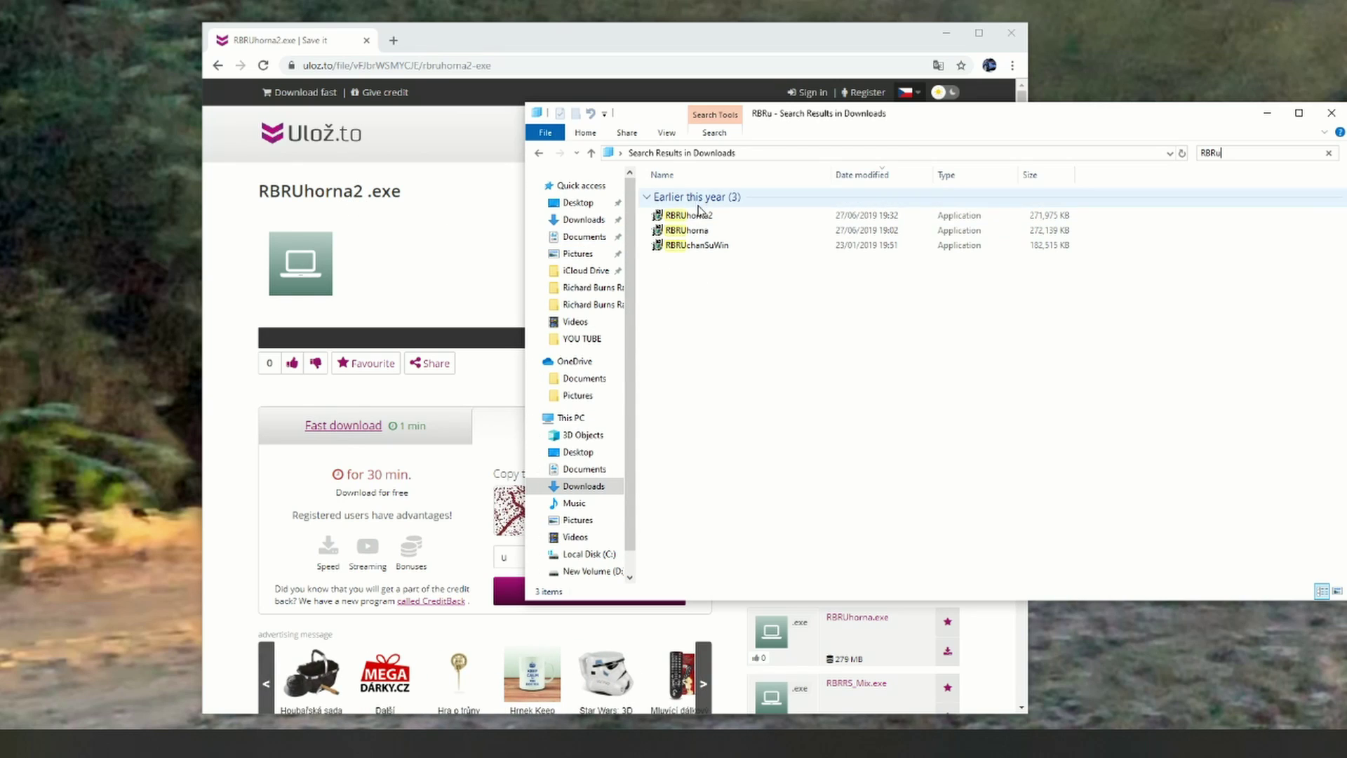
pyautogui.click(700, 223)
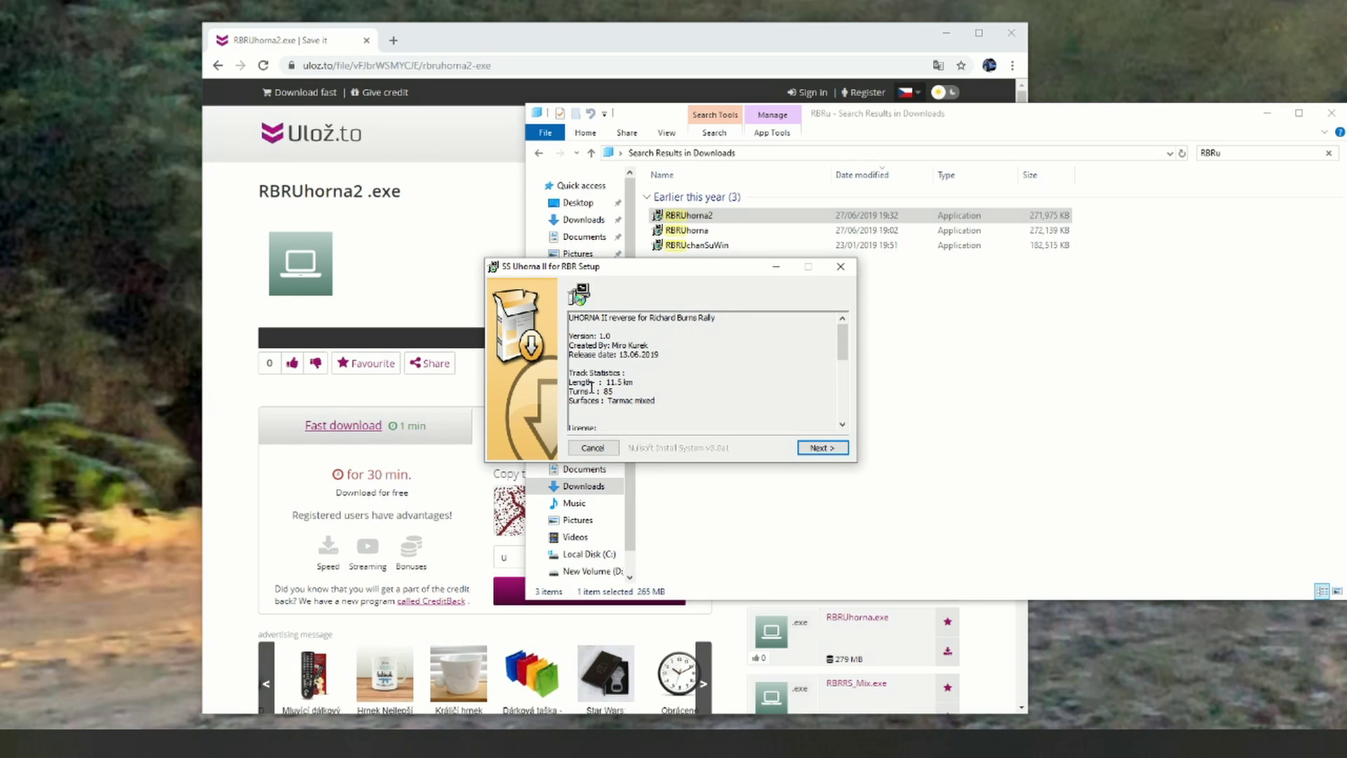
# Step: Install SS Uhorna II into the Richard Burns RallyTEST folder, then close the setup and File Explorer
pyautogui.moveTo(842, 343); pyautogui.dragTo(846, 397)
pyautogui.click(815, 450)
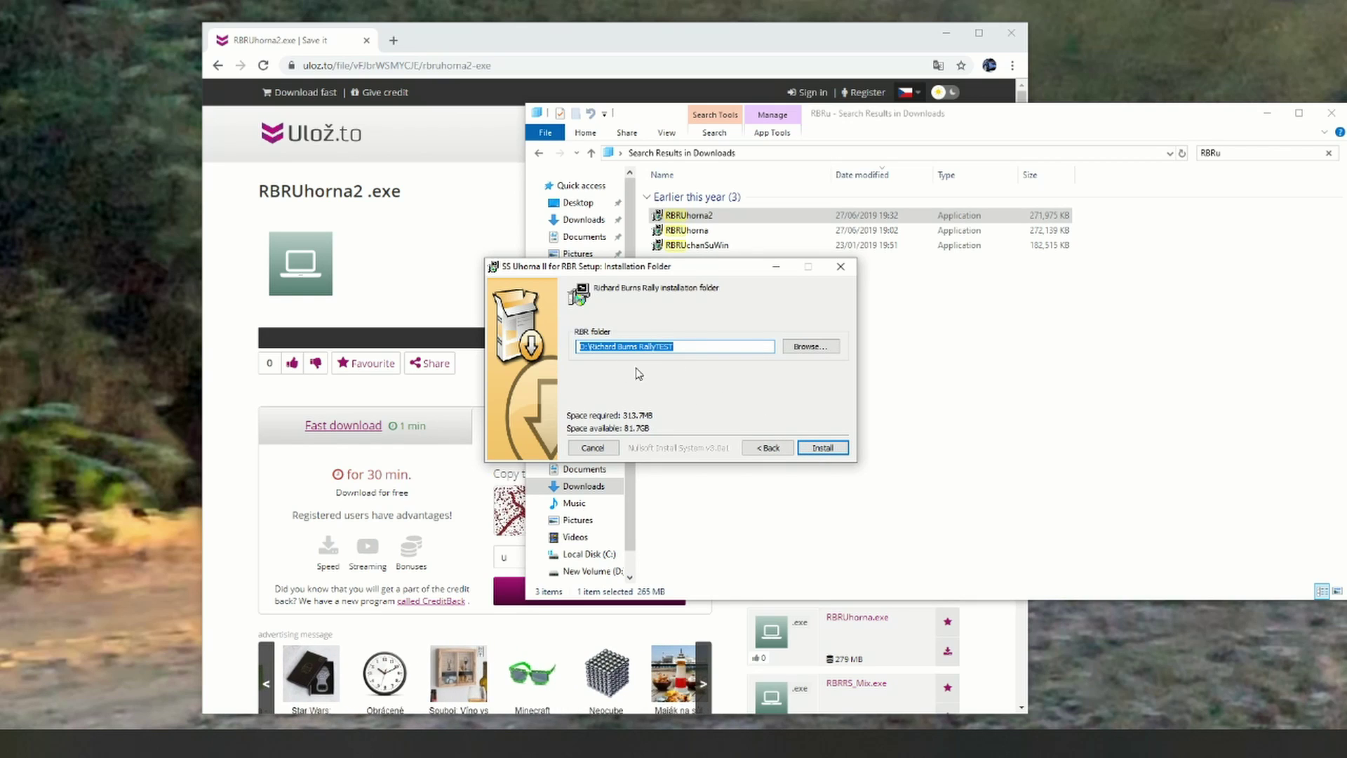
pyautogui.click(824, 448)
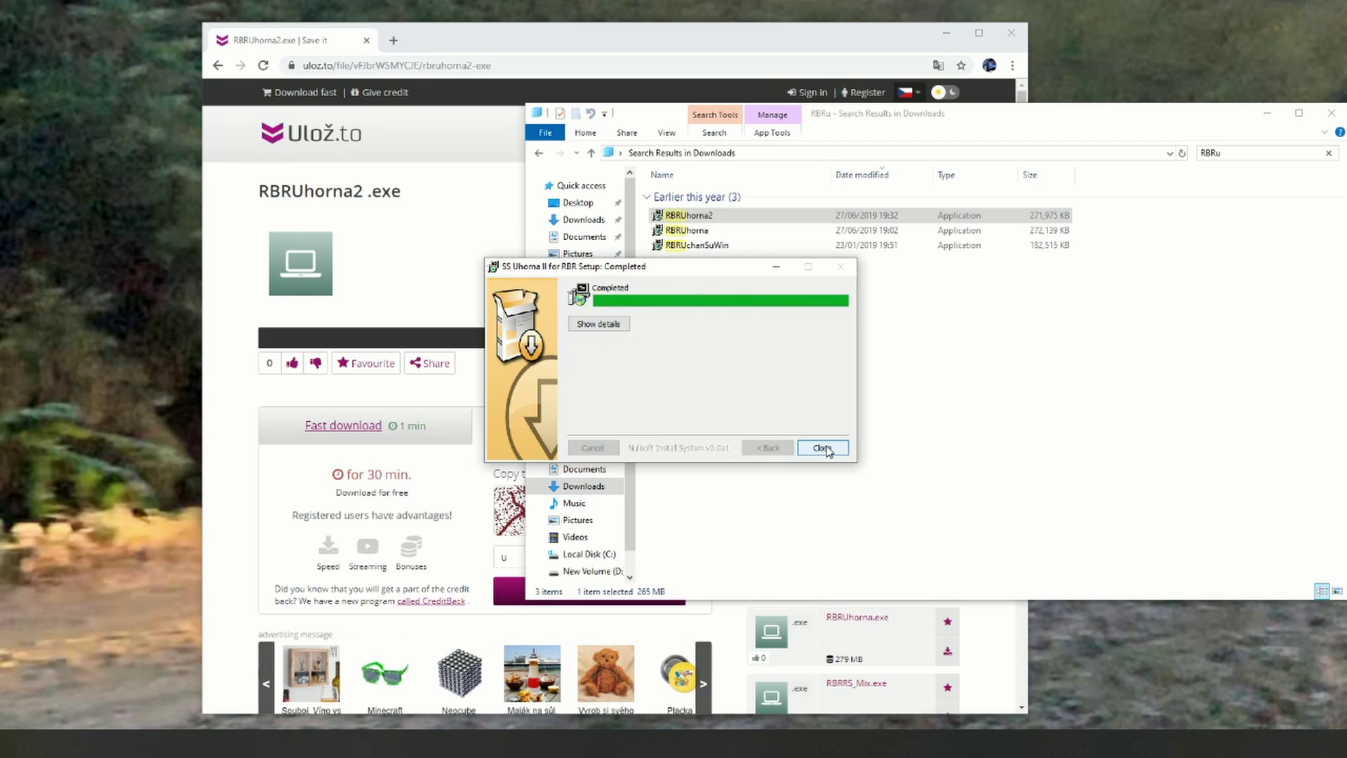
pyautogui.click(822, 448)
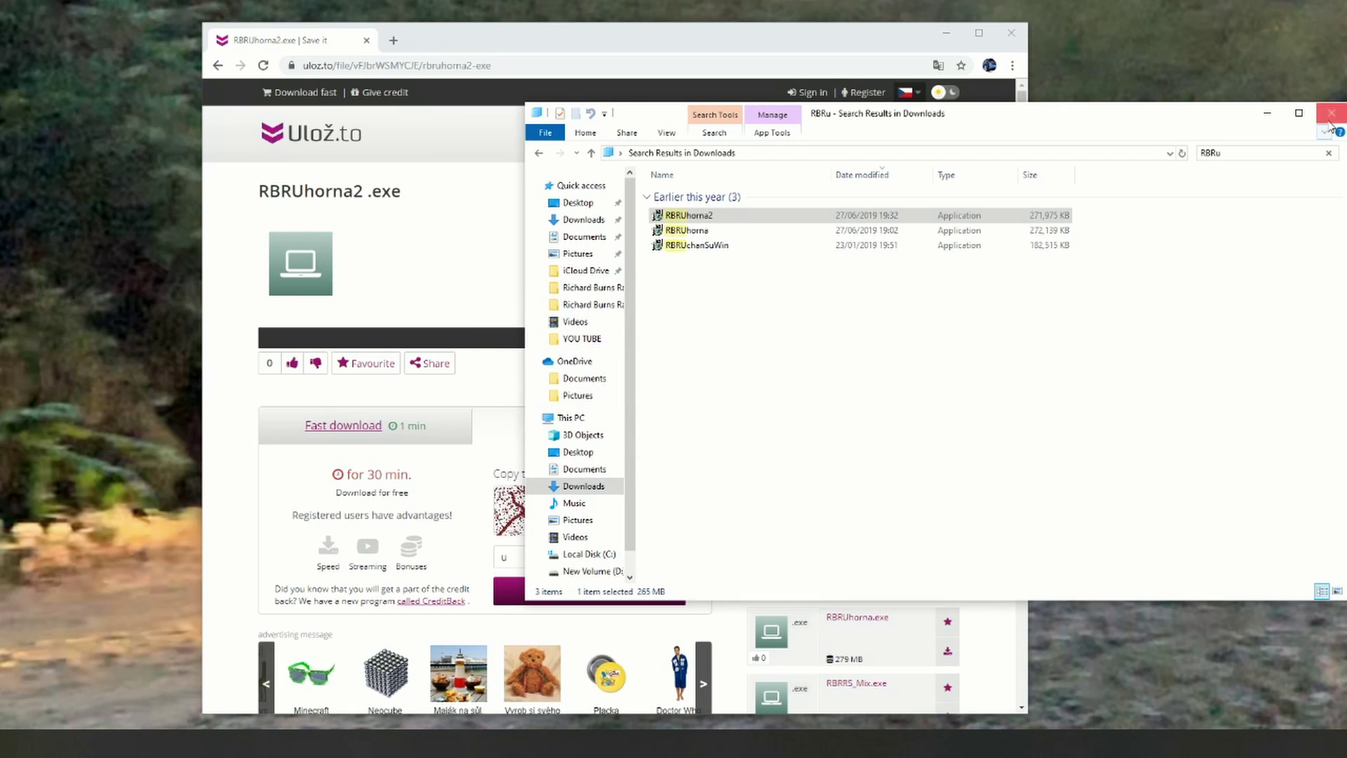
pyautogui.click(1328, 122)
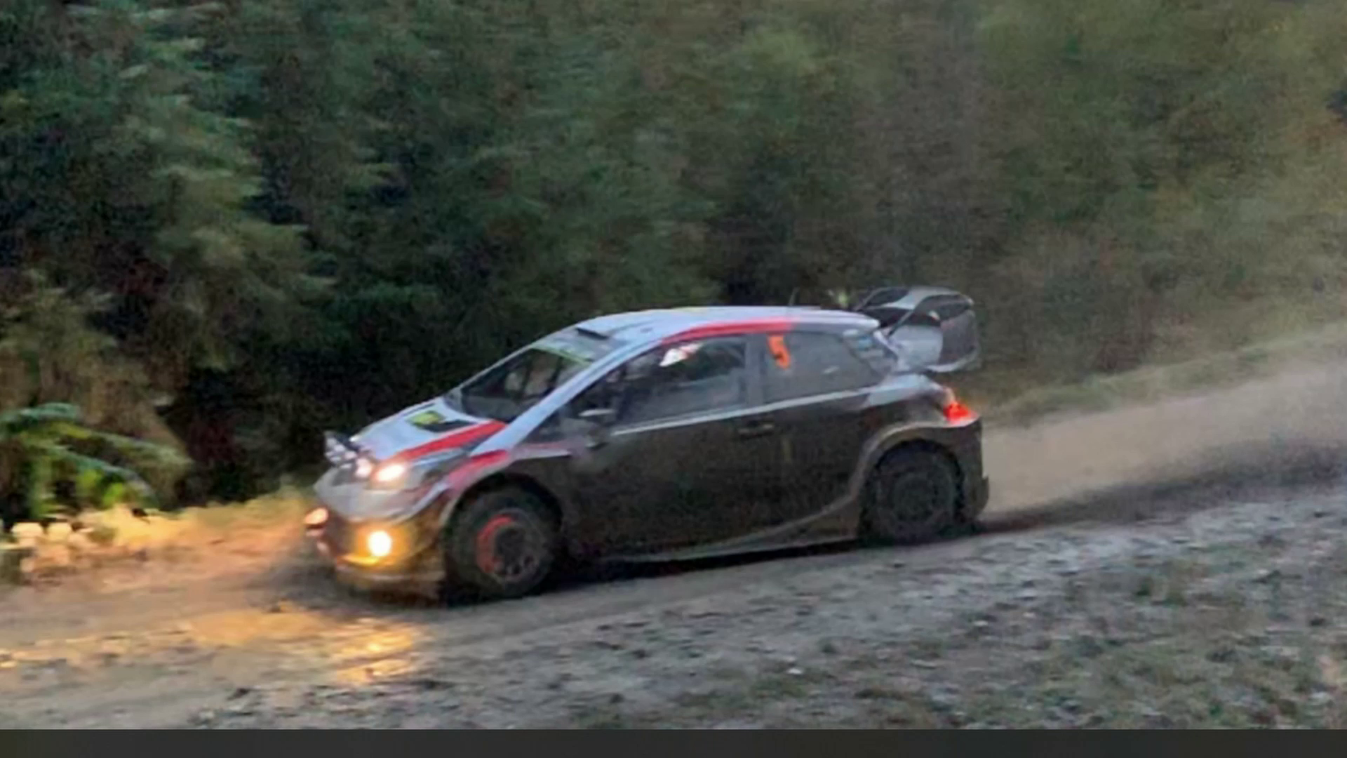
# Step: Launch Richard Burns Rally and navigate to Options > Plugins > RBR Tournament > Online tournaments
pyautogui.moveTo(435, 1); pyautogui.dragTo(611, 417)
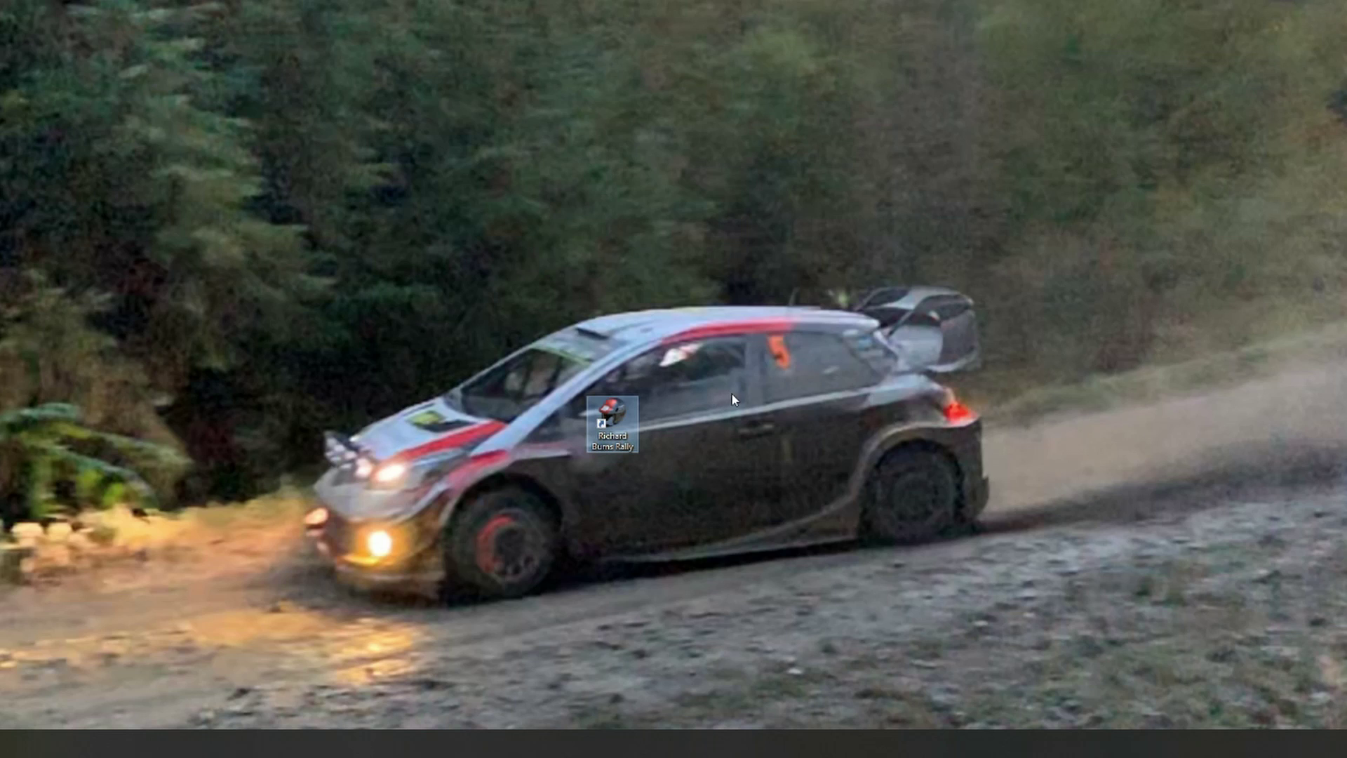
pyautogui.doubleClick(612, 414)
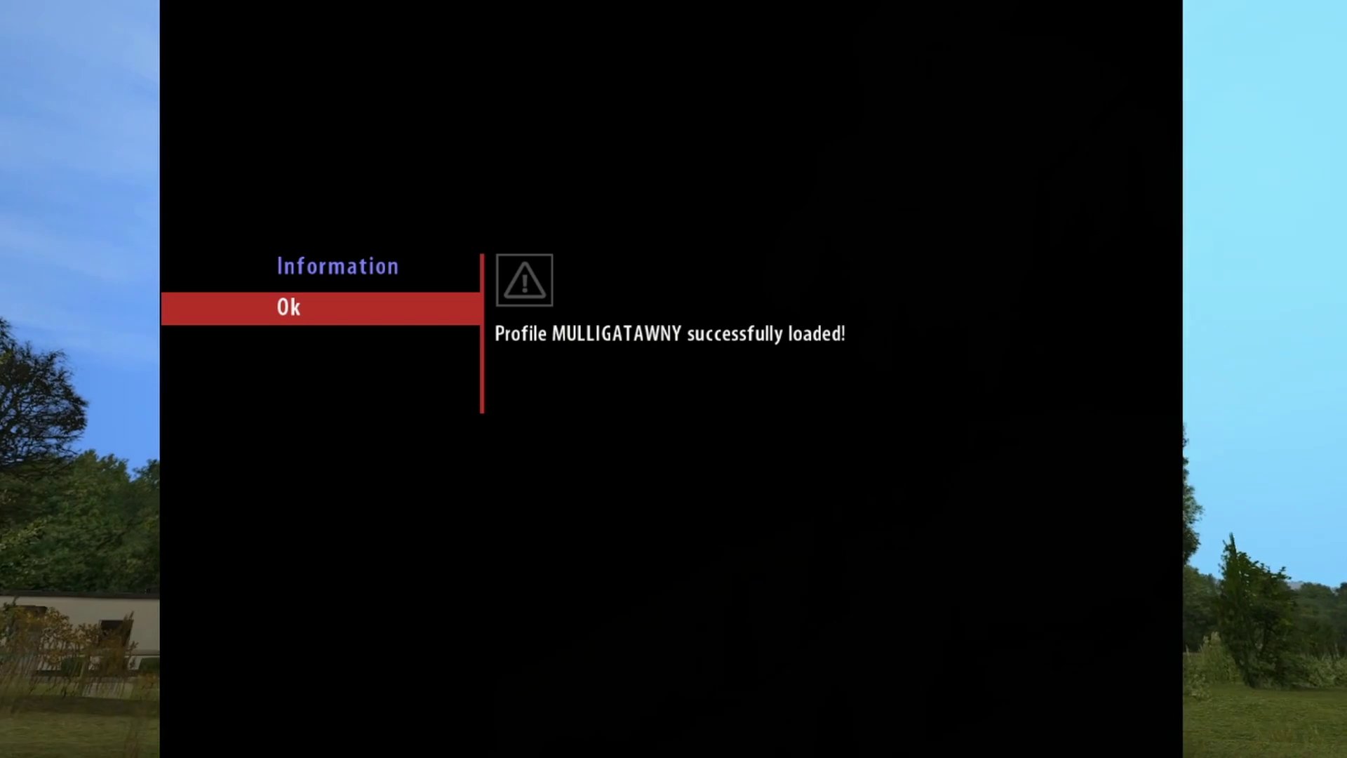
pyautogui.press('Return')
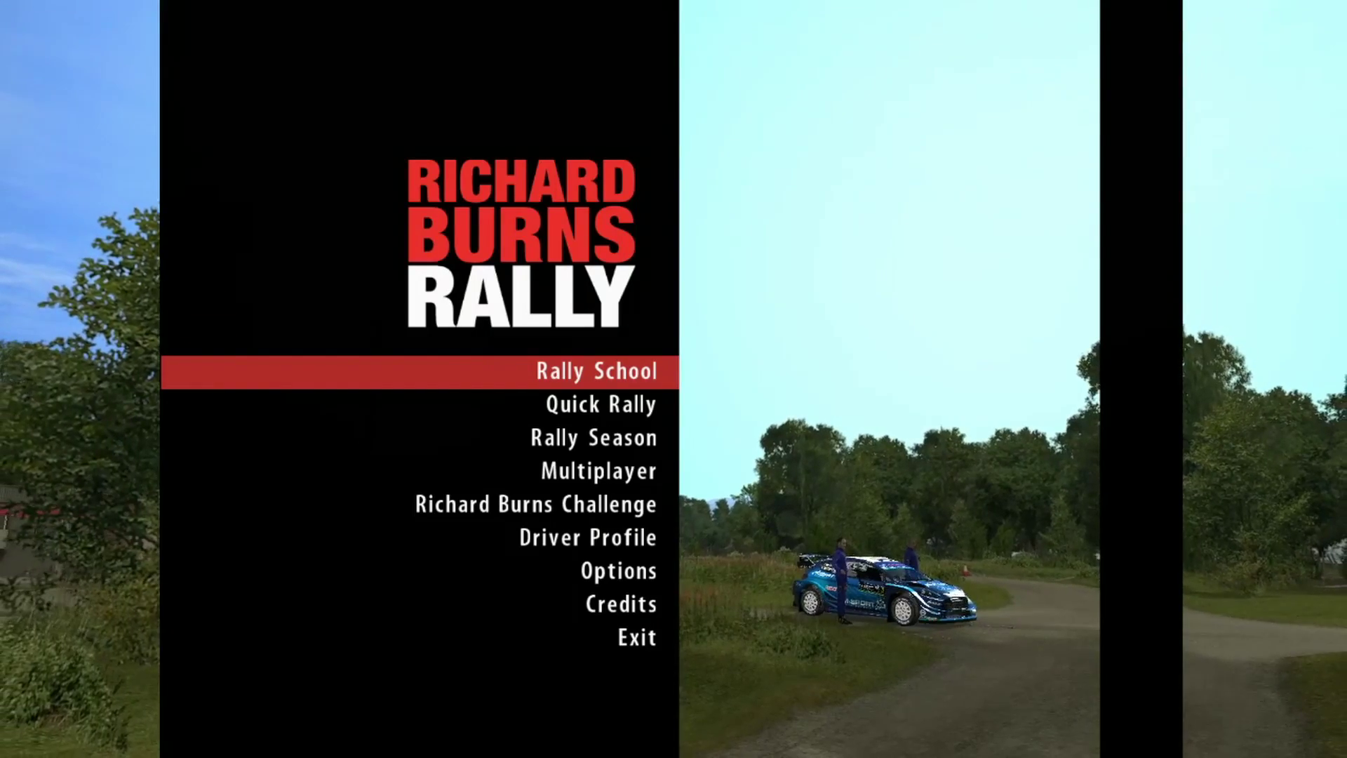
pyautogui.press('Down')
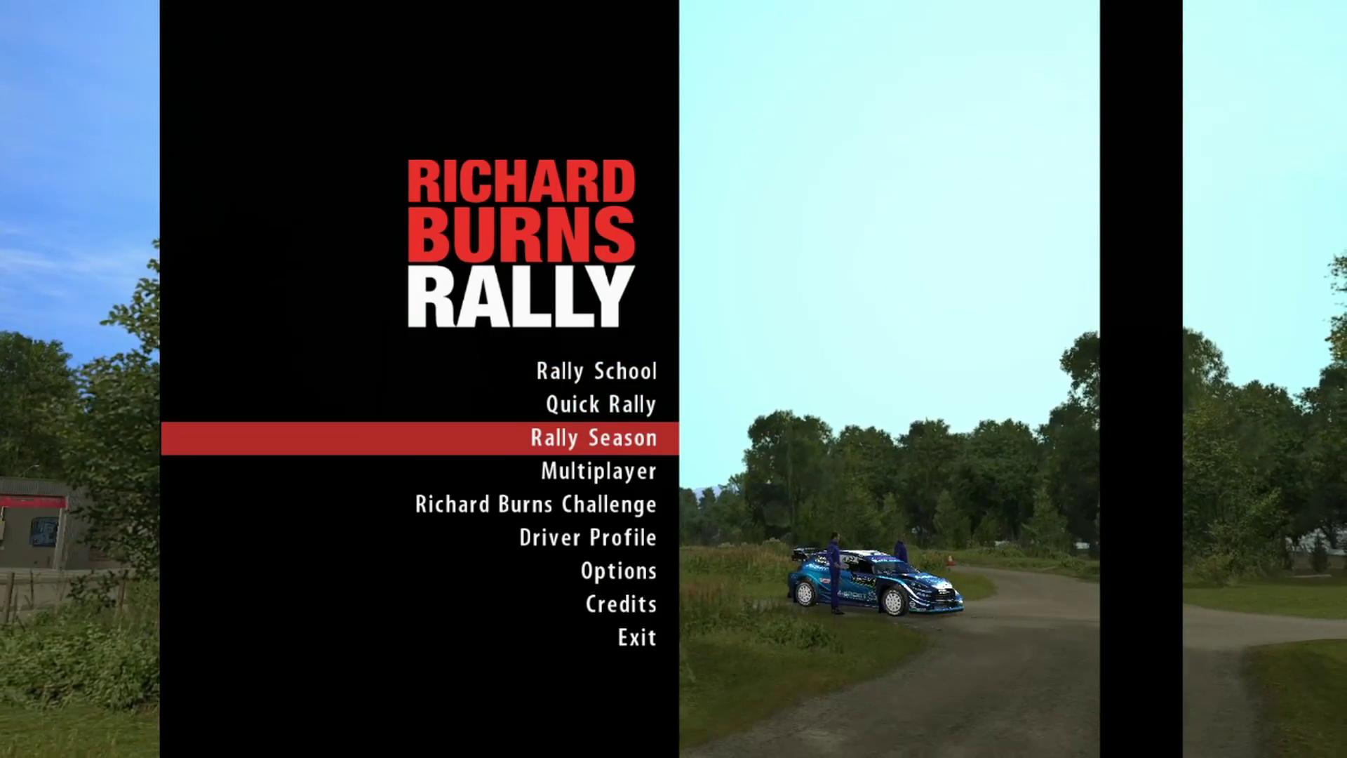
pyautogui.press('Down')
pyautogui.press('Down')
pyautogui.press('Down')
pyautogui.press('Down')
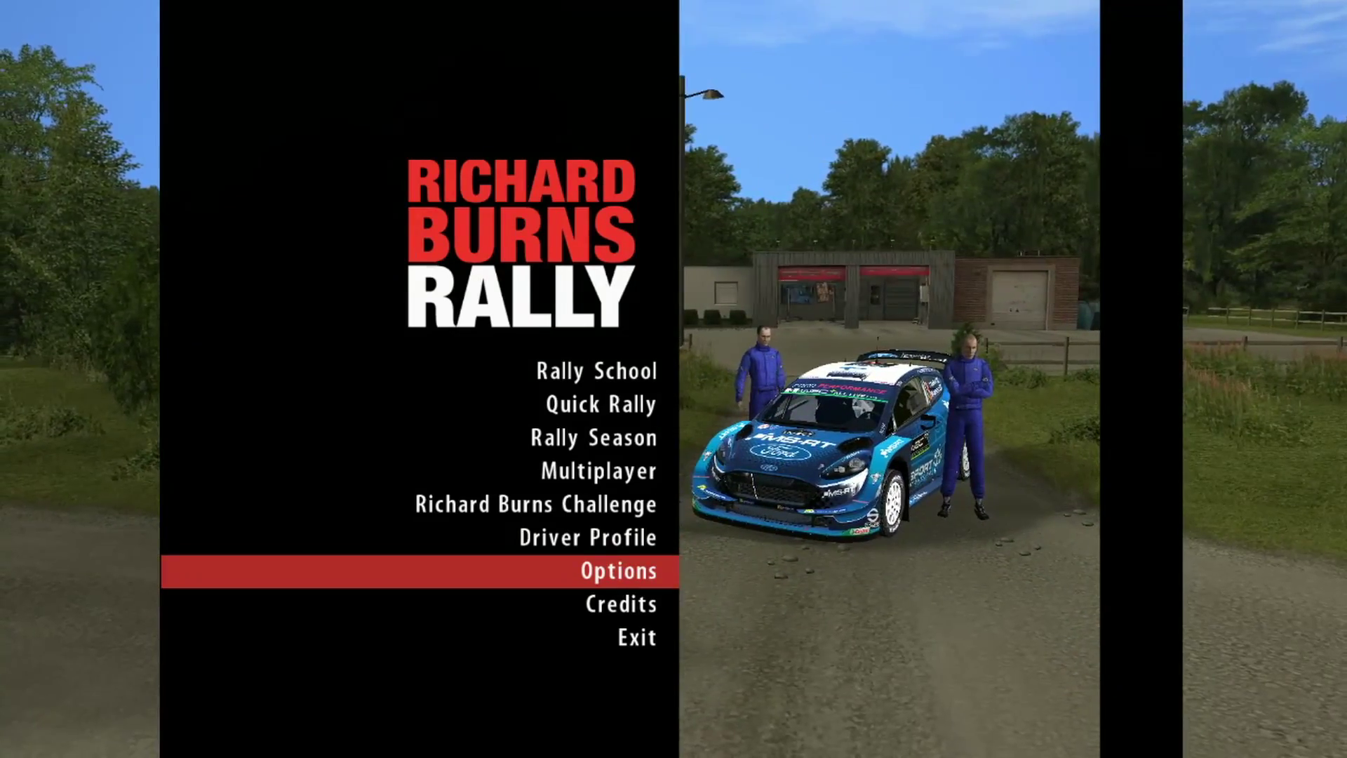
pyautogui.press('Return')
pyautogui.press('Down')
pyautogui.press('Down')
pyautogui.press('Down')
pyautogui.press('Down')
pyautogui.press('Down')
pyautogui.press('Down')
pyautogui.press('Return')
pyautogui.press('Down')
pyautogui.press('Down')
pyautogui.press('Down')
pyautogui.press('Return')
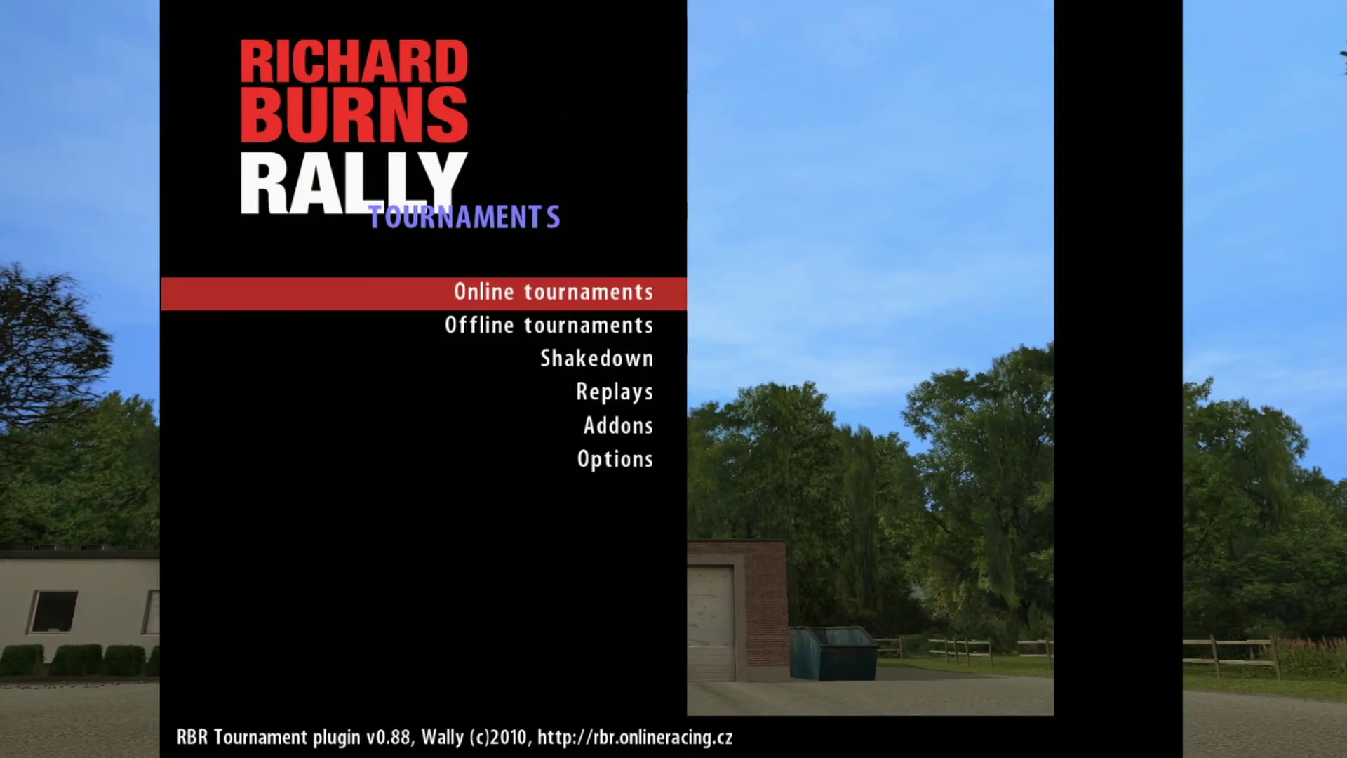
pyautogui.press('Return')
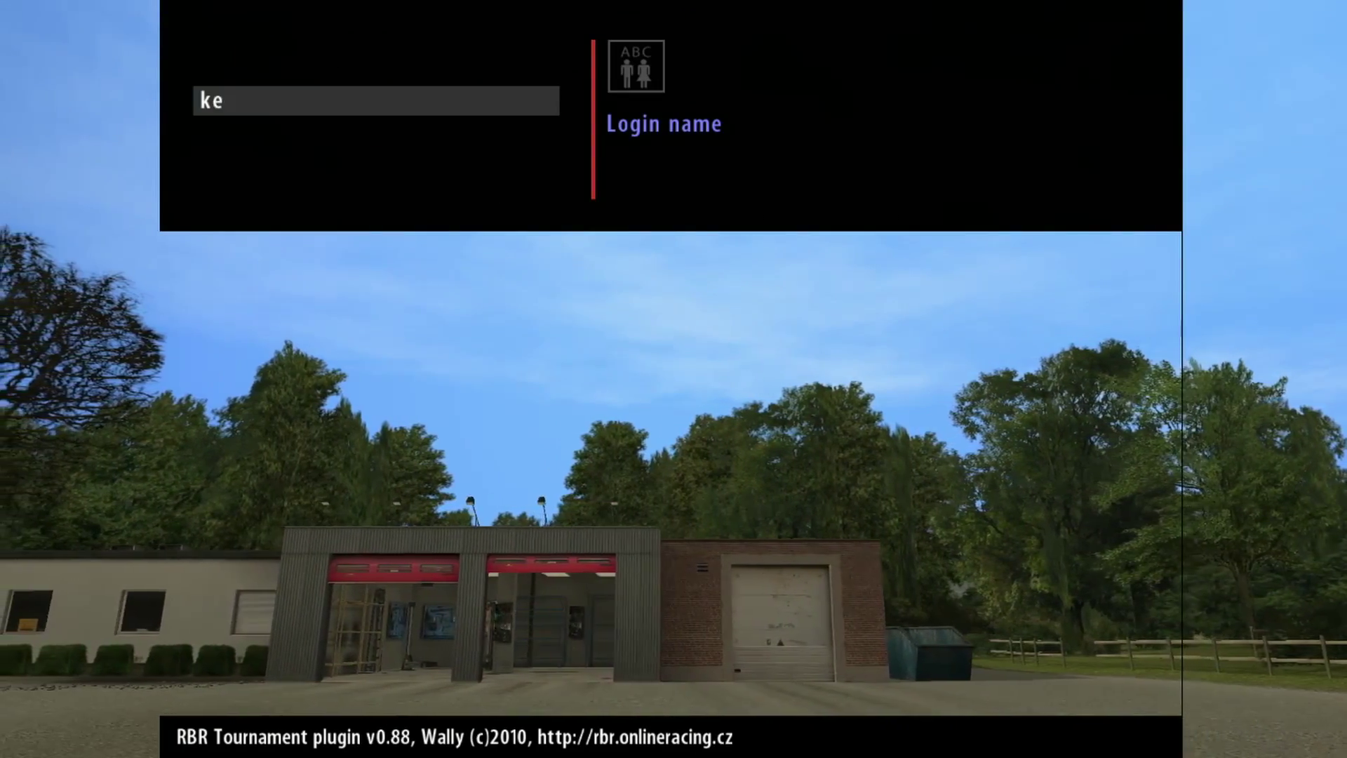
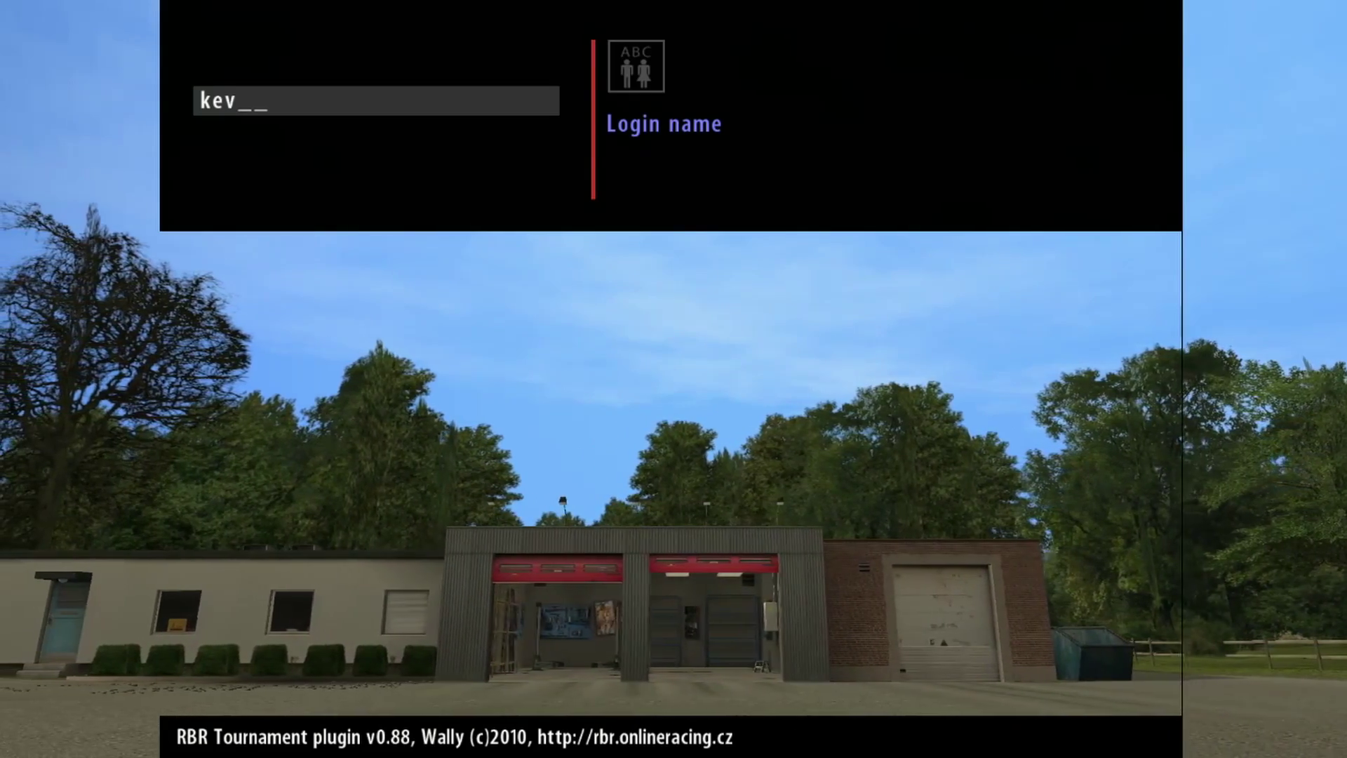
# Step: Sign in with the login name and password, then accept the tournament list filter
pyautogui.press('Return')
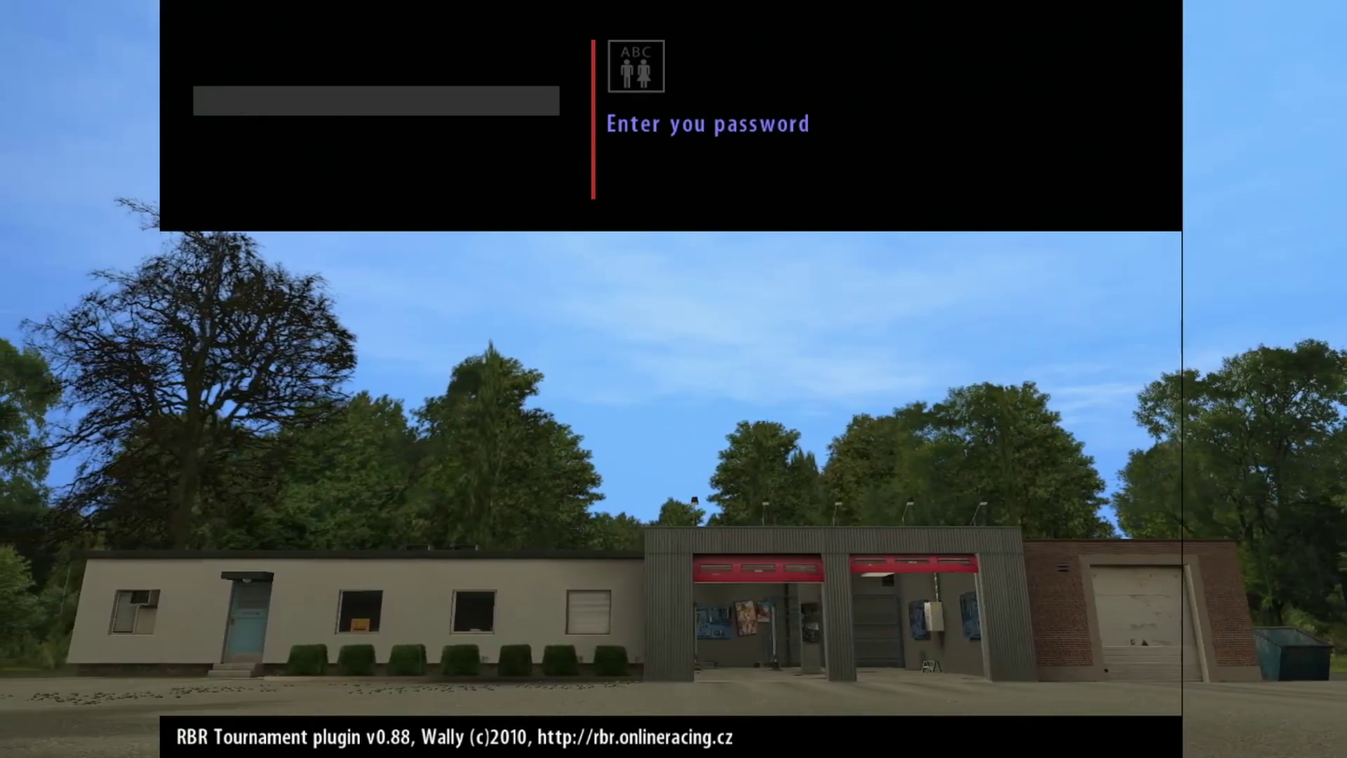
pyautogui.write('***')
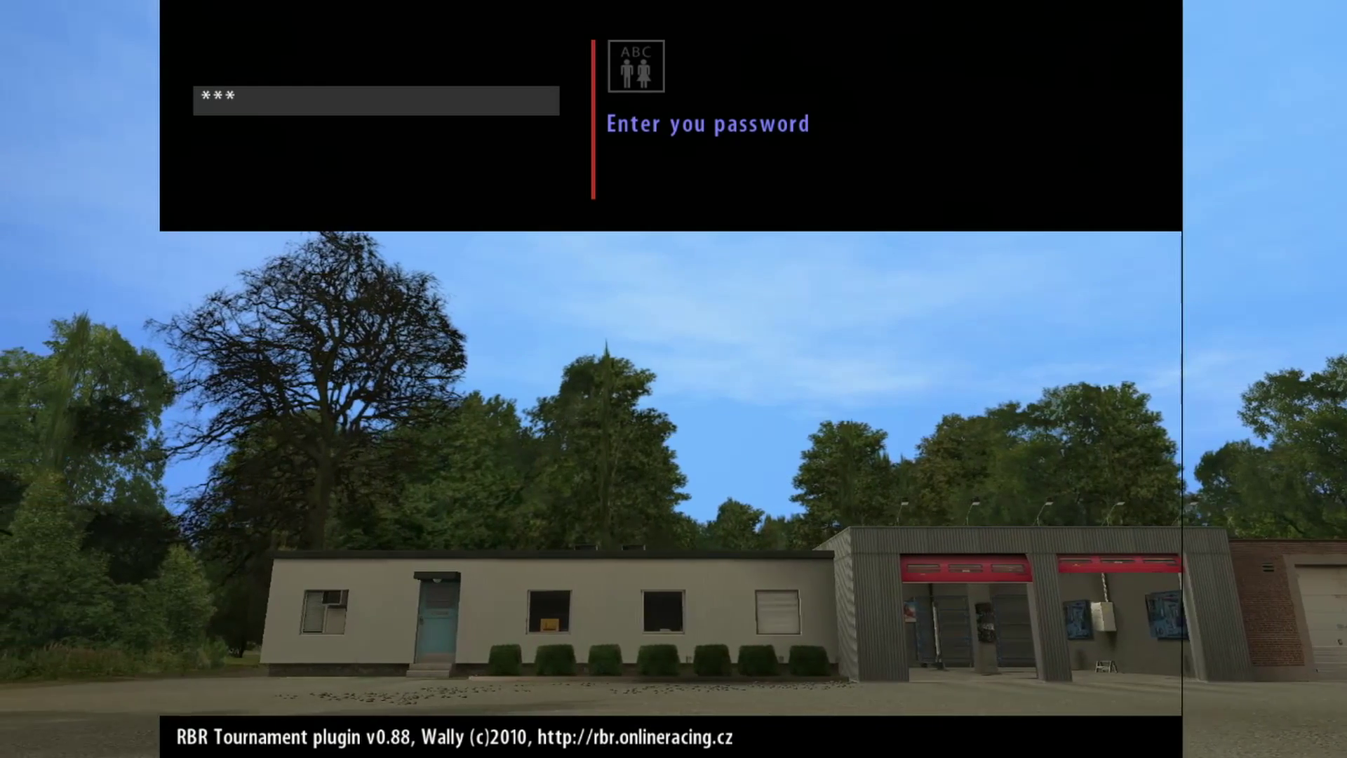
pyautogui.write('*****')
pyautogui.press('Return')
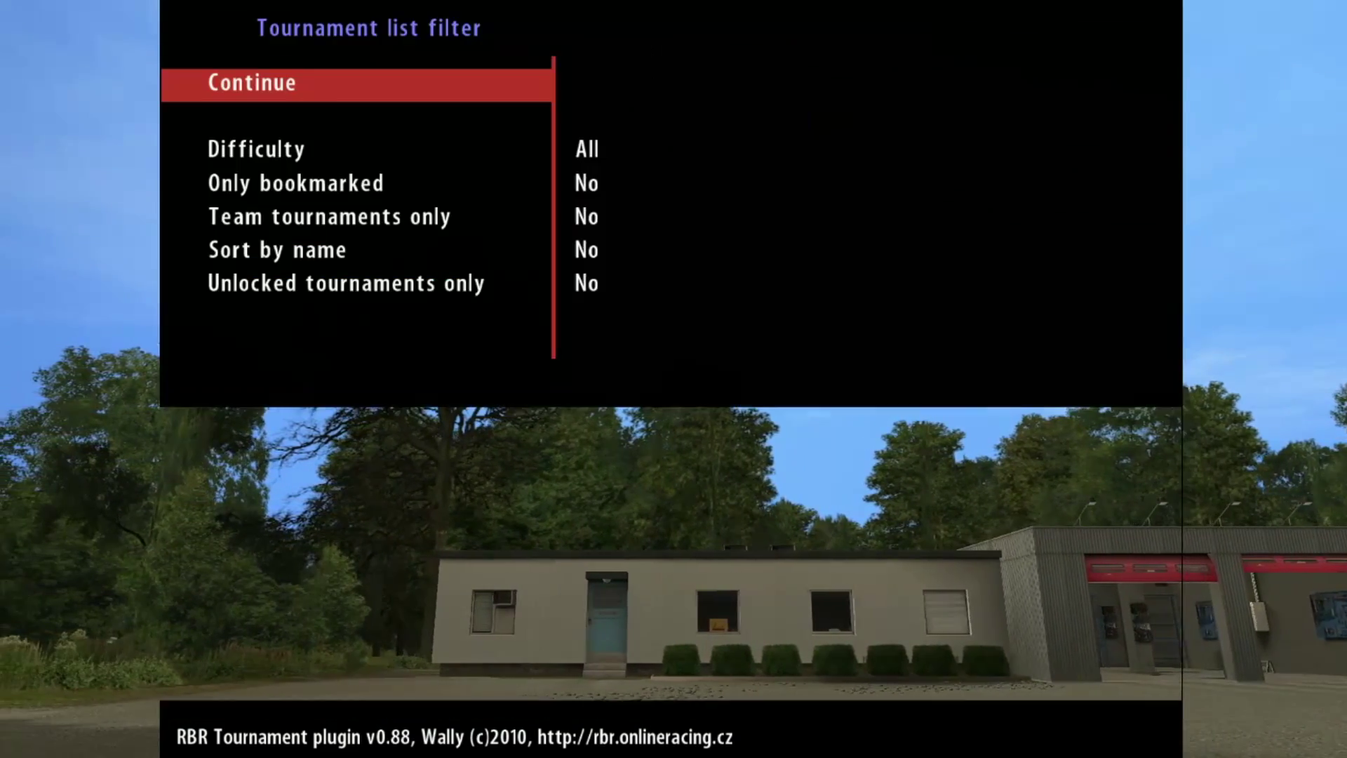
pyautogui.press('Return')
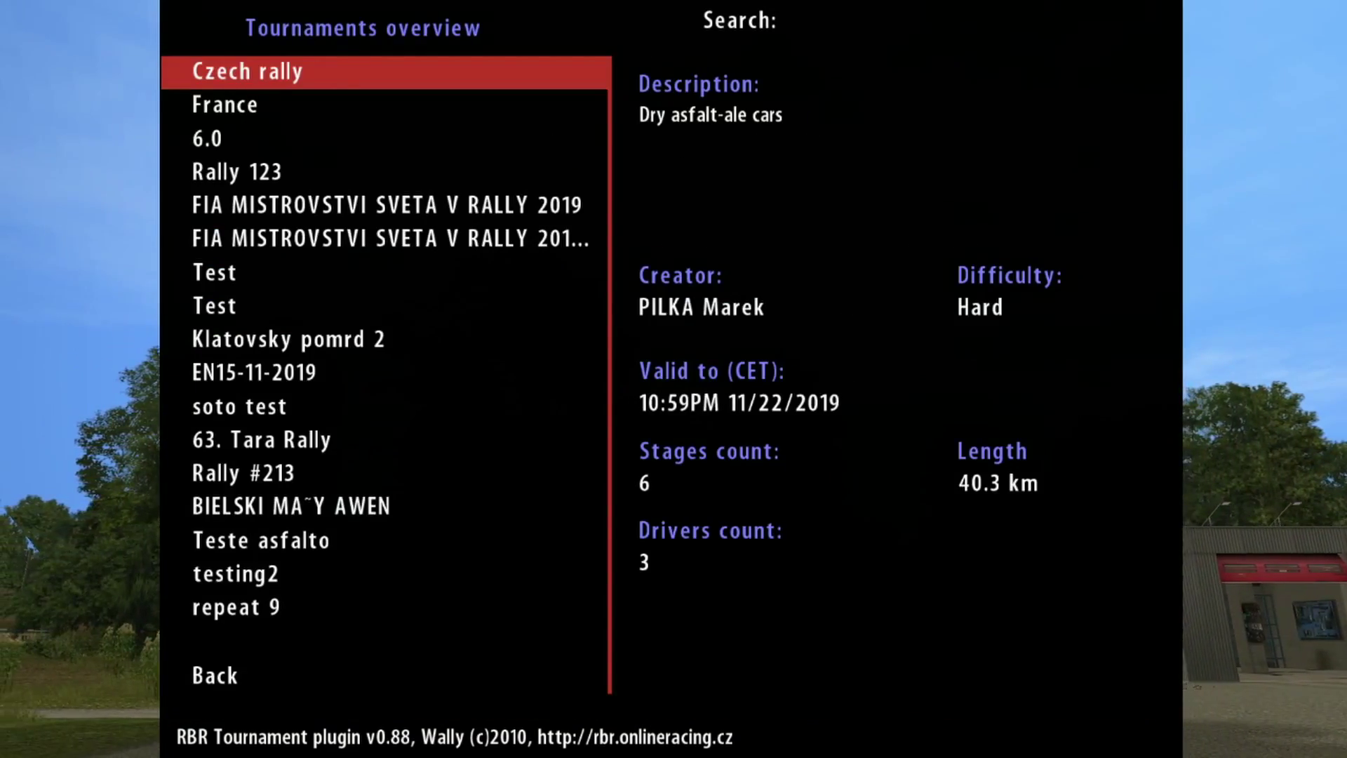
pyautogui.press('Up')
pyautogui.press('Up')
pyautogui.press('Up')
pyautogui.press('Up')
pyautogui.press('Up')
pyautogui.press('Up')
pyautogui.press('Up')
# Step: Enter the Uhorna 2 tournament and review the Ford Fiesta WRC 2019 car and tyre choices
pyautogui.press('Return')
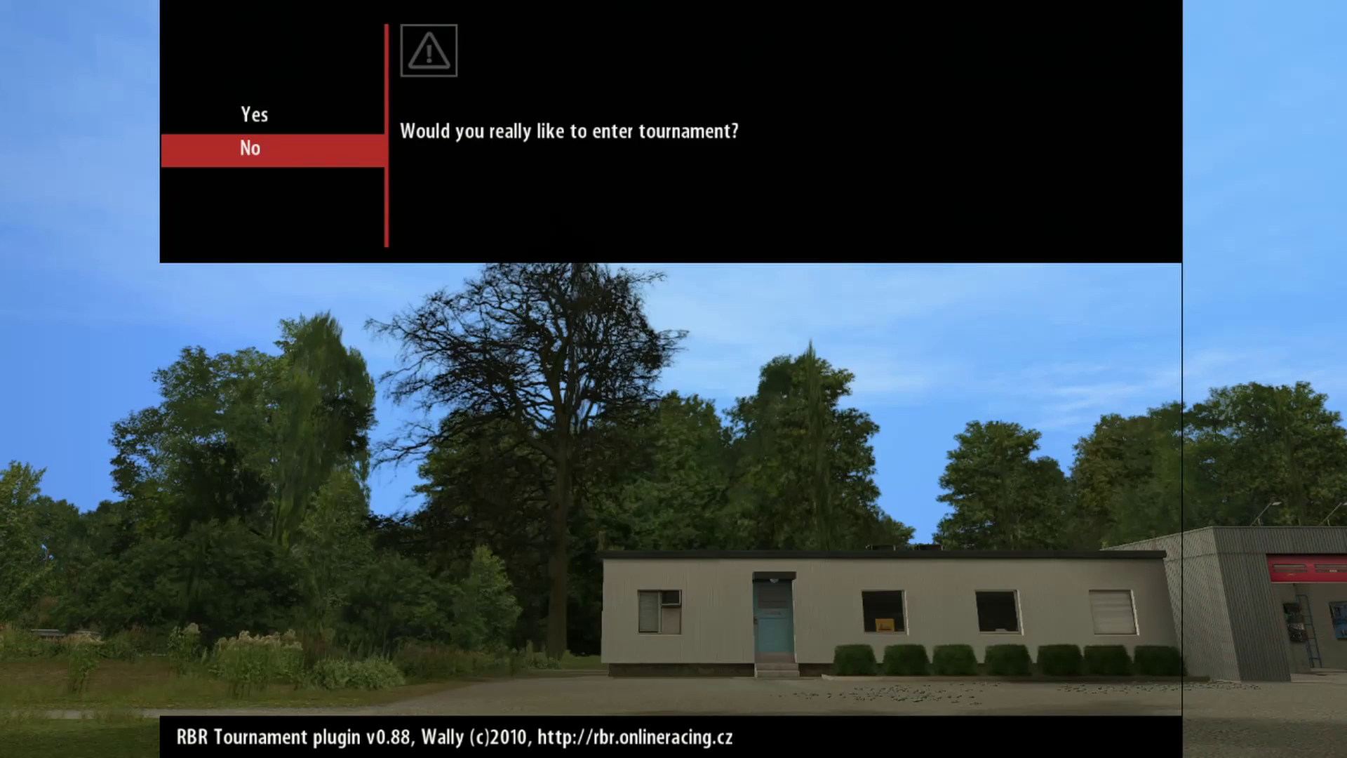
pyautogui.press('Up')
pyautogui.press('Return')
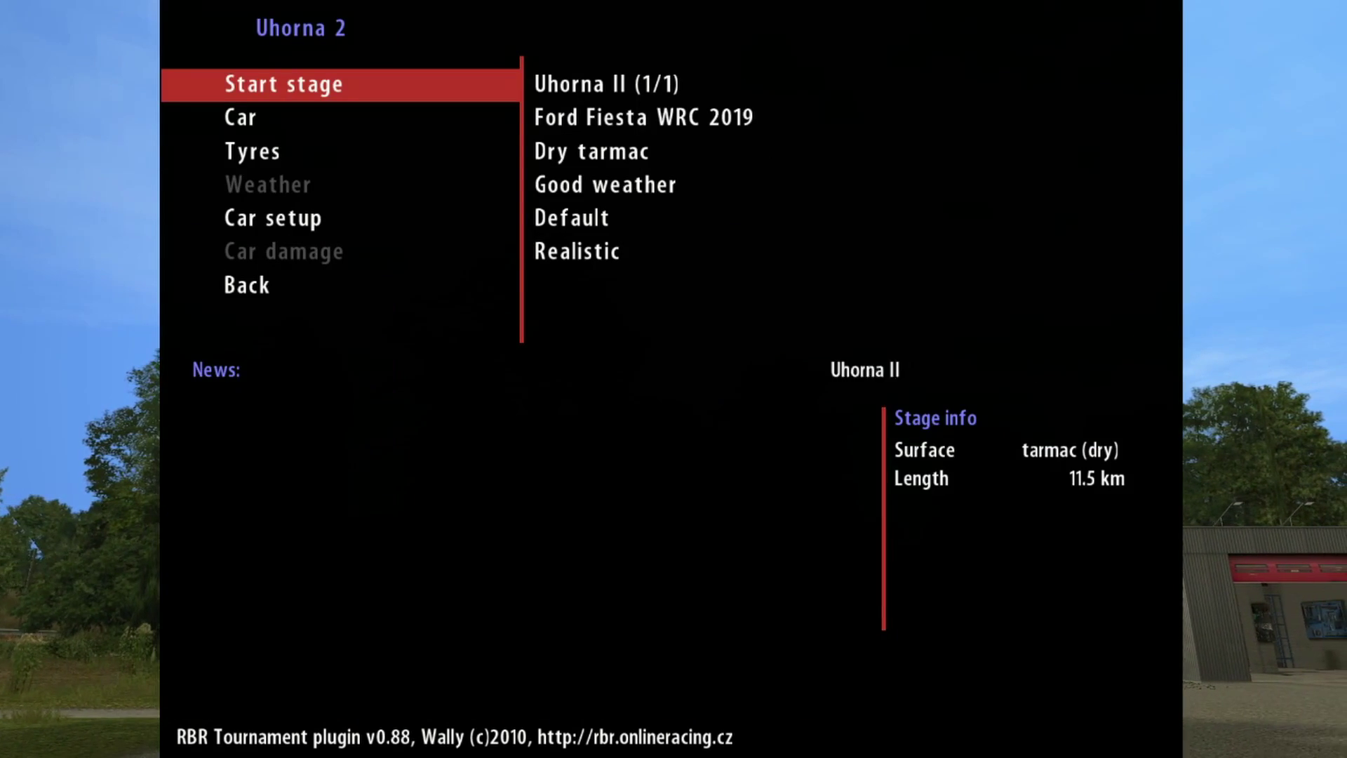
pyautogui.press('Down')
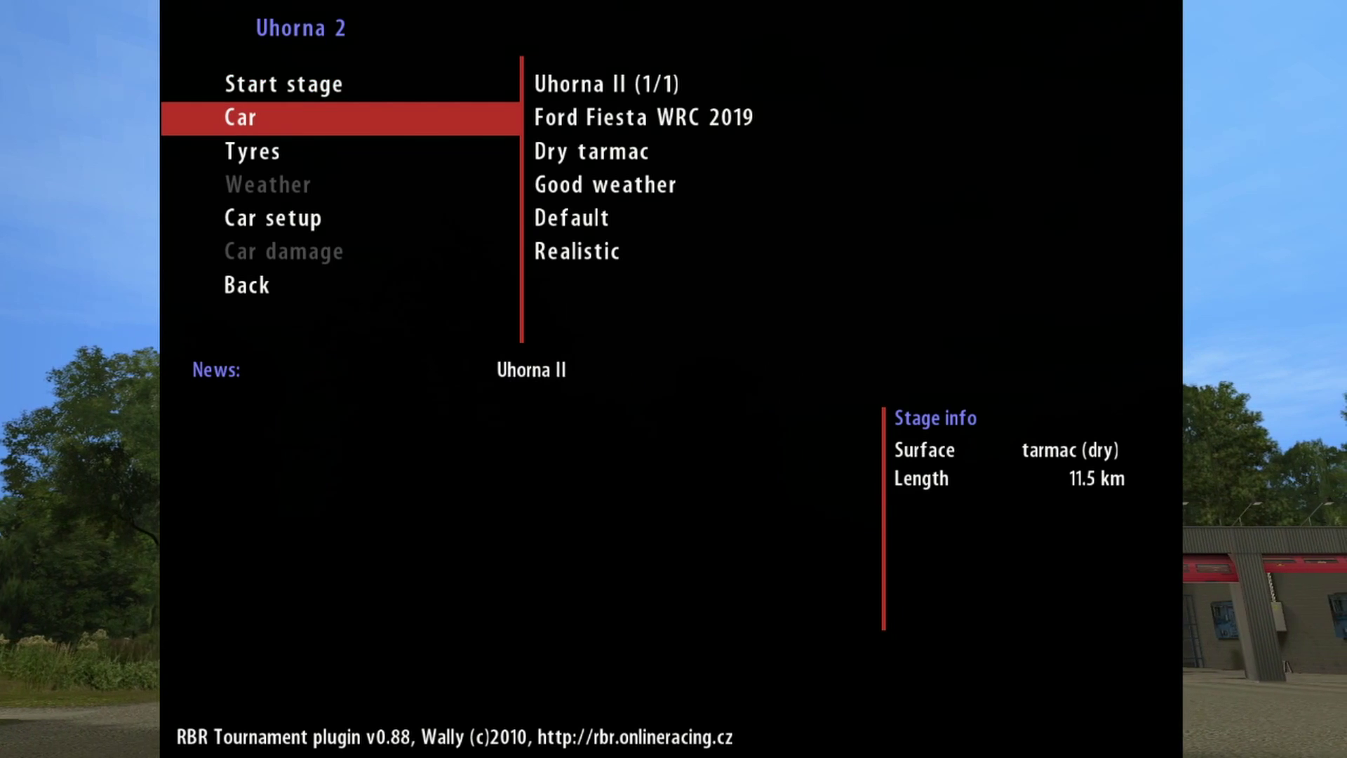
pyautogui.press('Down')
pyautogui.press('Up')
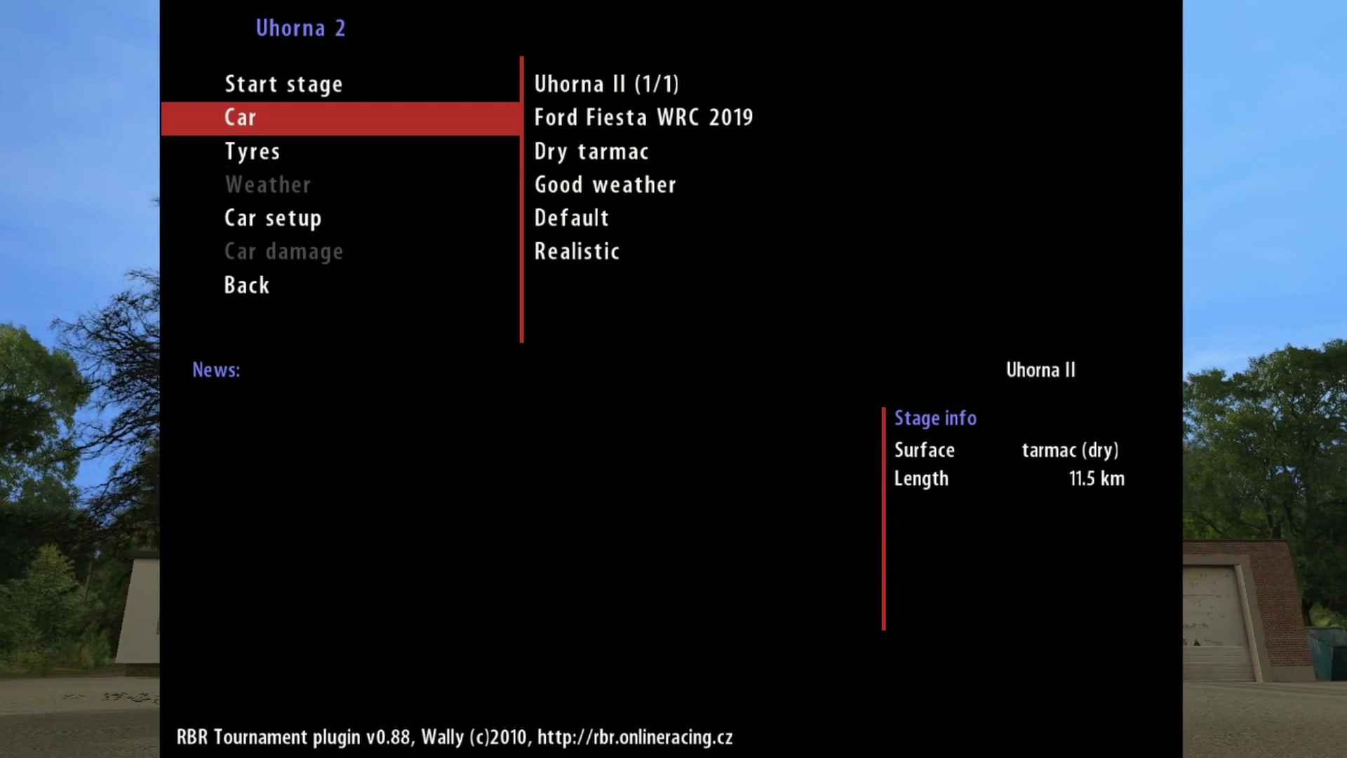
pyautogui.press('Down')
# Step: Check the car setup entries, then start the Uhorna II stage
pyautogui.press('Down')
pyautogui.press('Down')
pyautogui.press('Up')
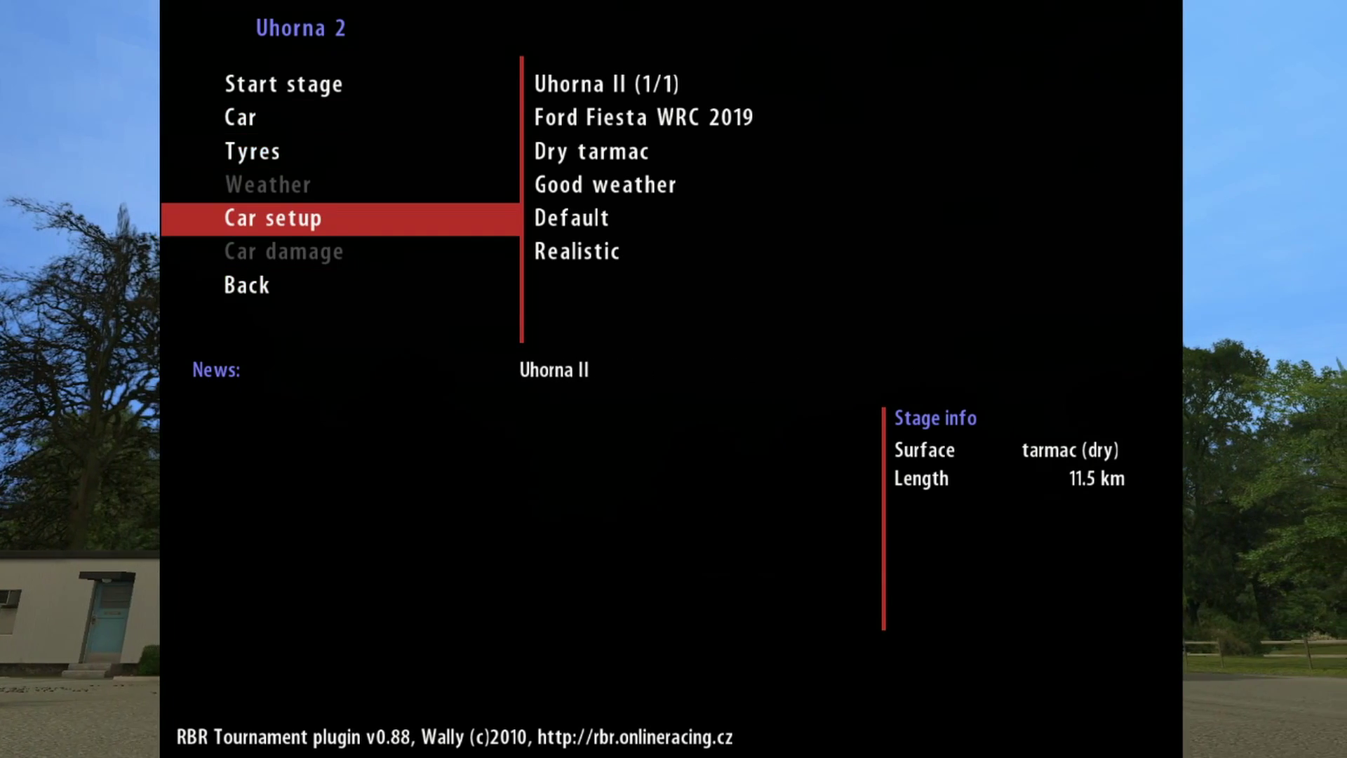
pyautogui.press('Down')
pyautogui.press('Down')
pyautogui.press('Up')
pyautogui.press('Up')
pyautogui.press('Up')
pyautogui.press('Up')
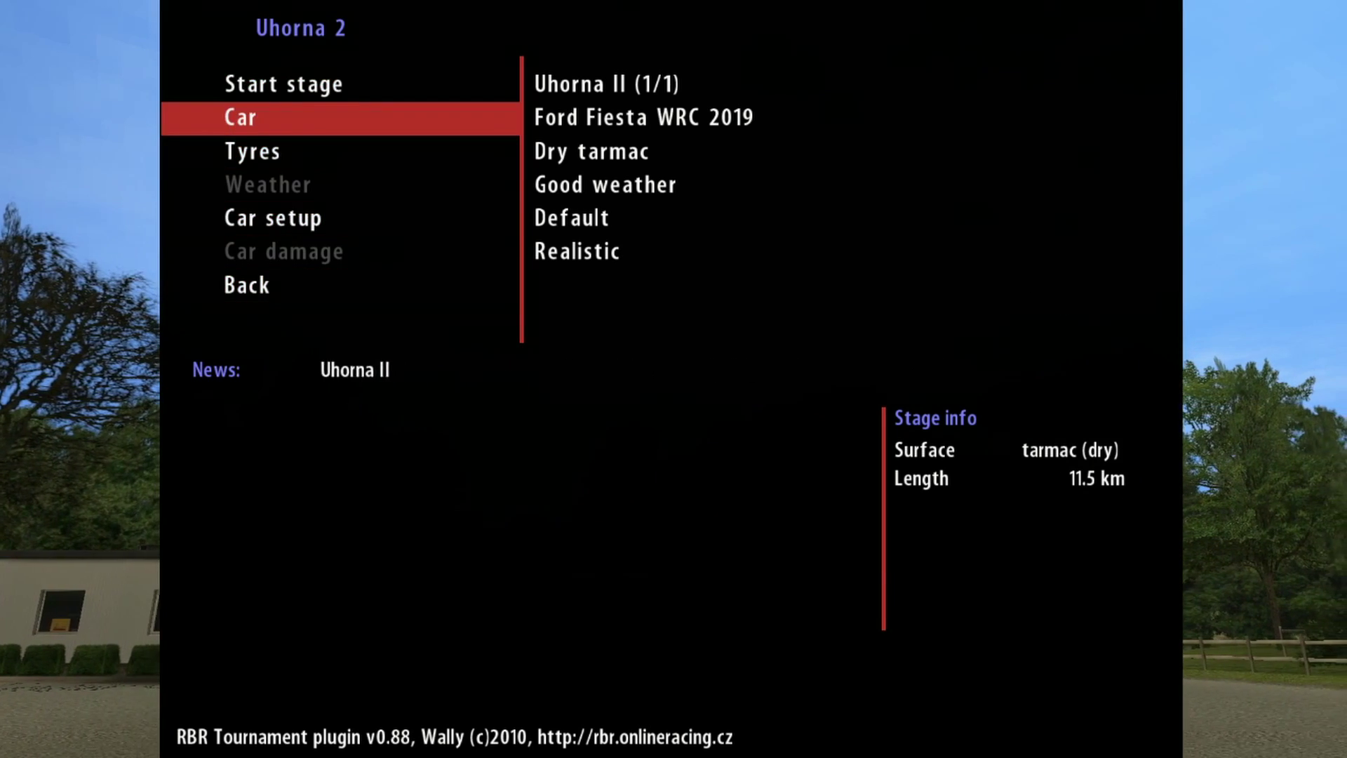
pyautogui.press('Up')
pyautogui.press('Down')
pyautogui.press('Up')
pyautogui.press('Down')
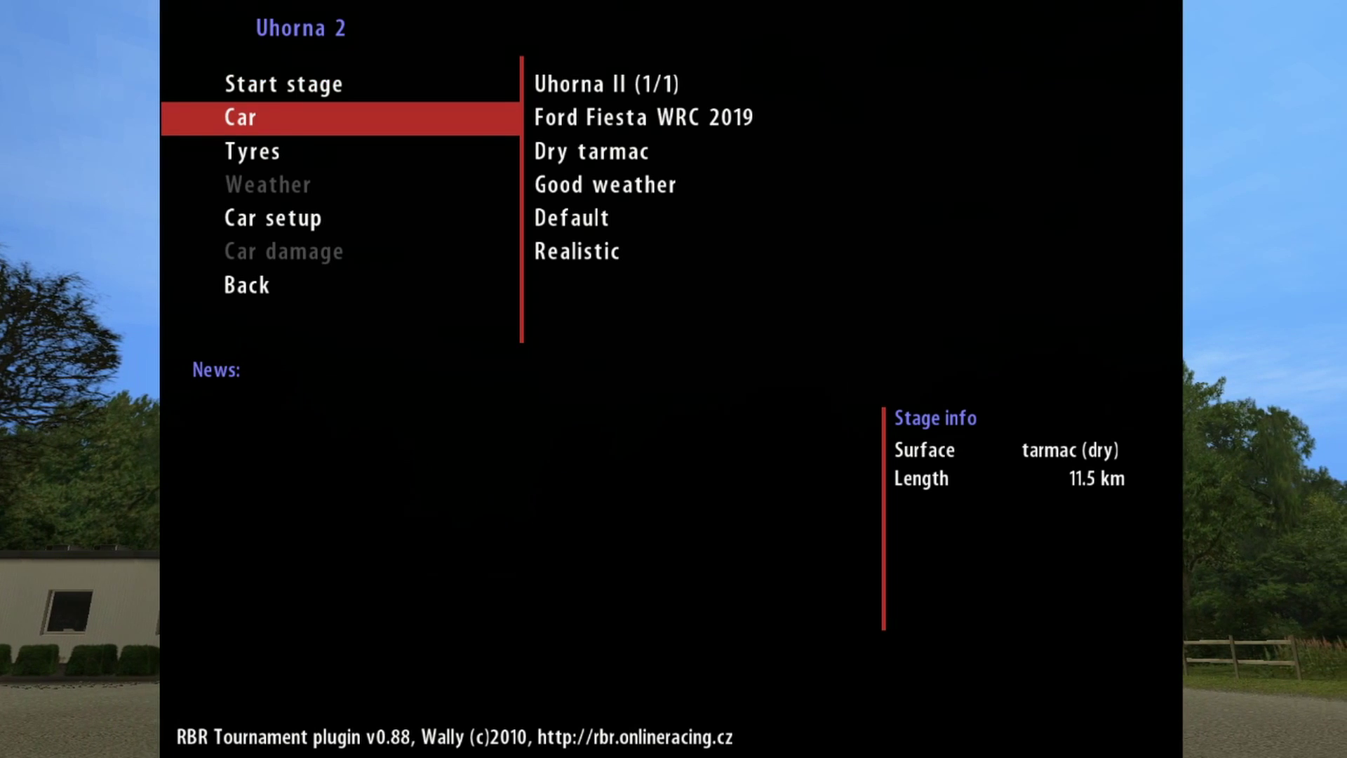
pyautogui.press('Up')
pyautogui.press('Down')
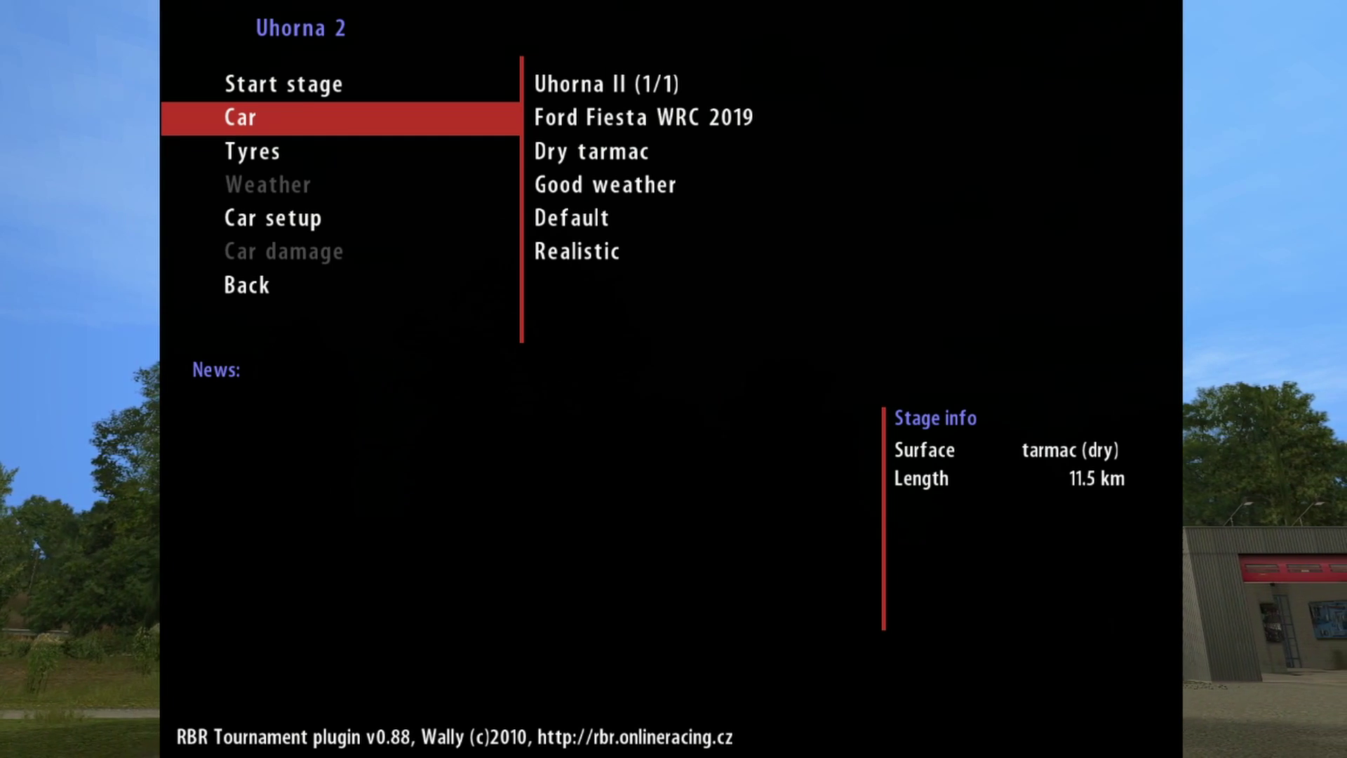
pyautogui.press('Up')
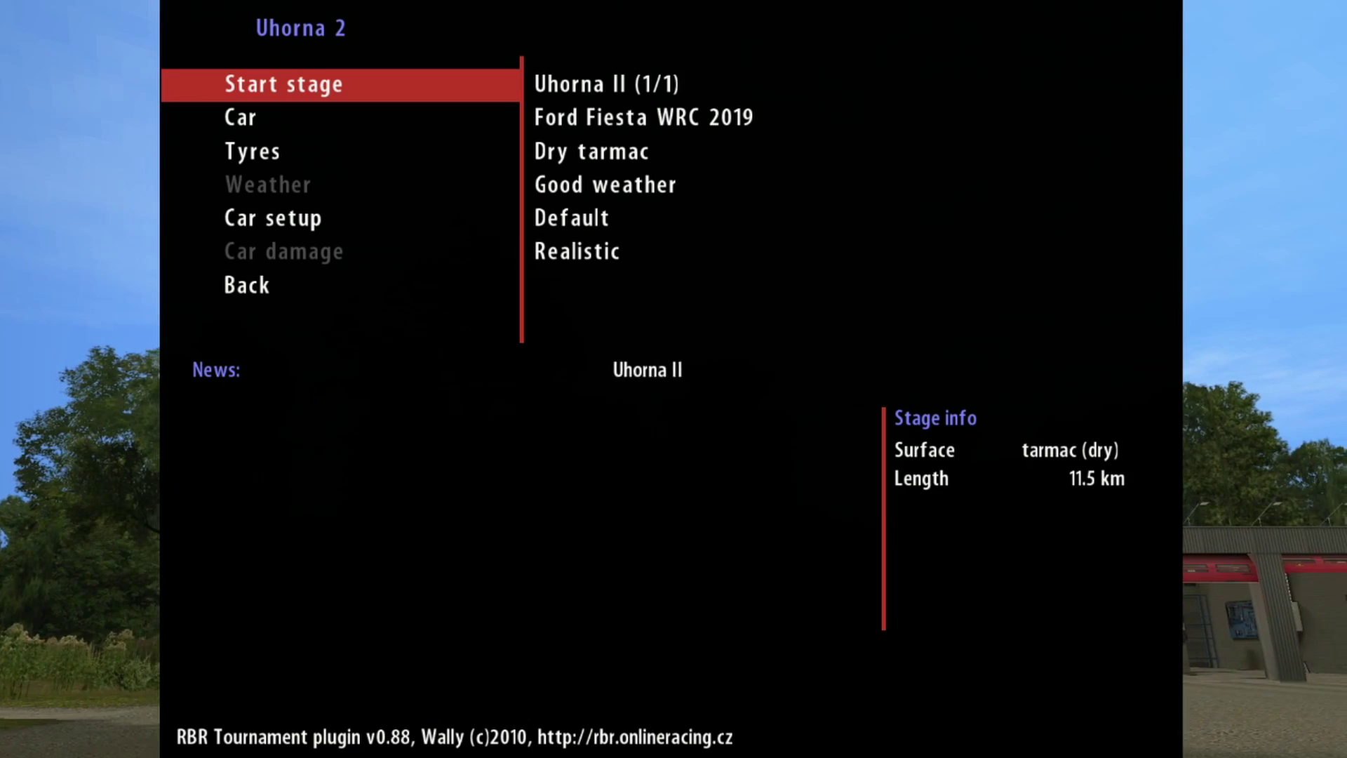
pyautogui.press('Return')
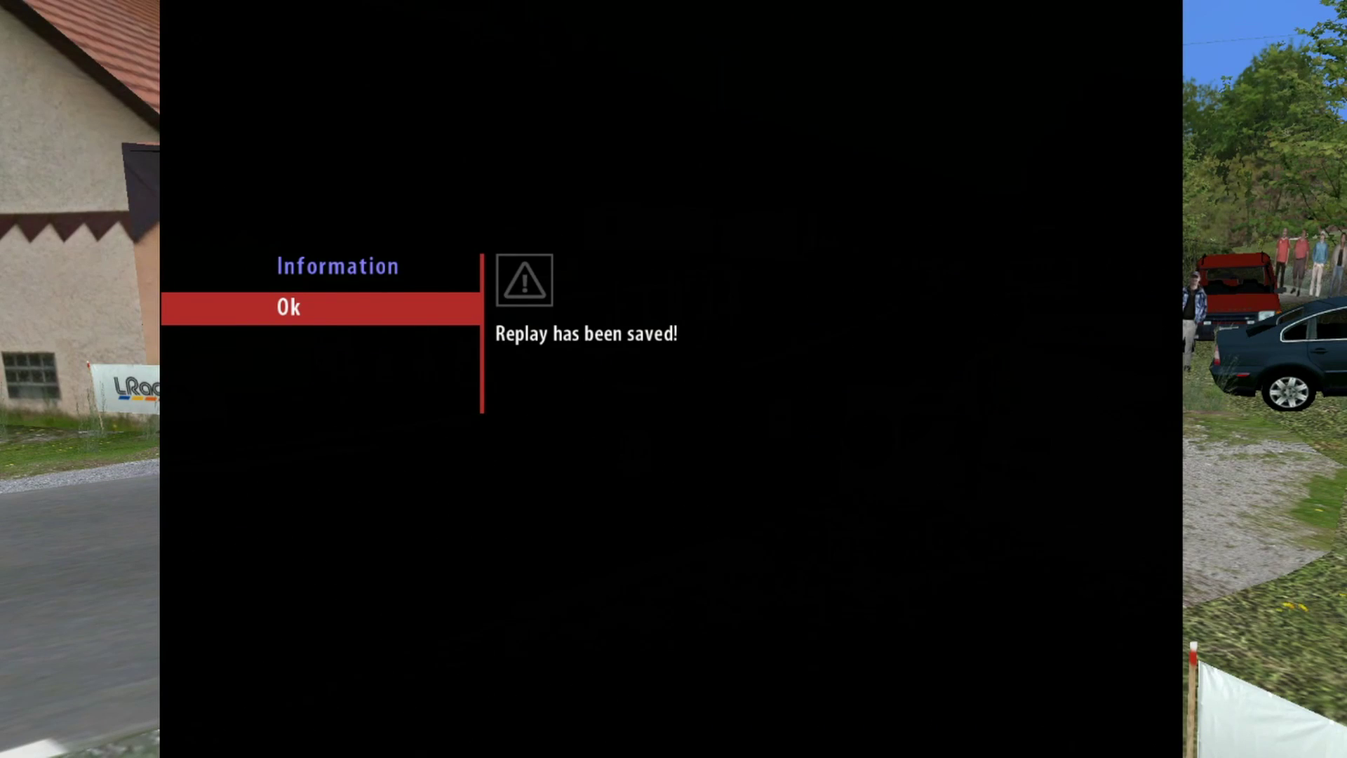
# Step: Dismiss the replay message and scroll the Uhorna II stage results to the player's 35th place
pyautogui.press('Return')
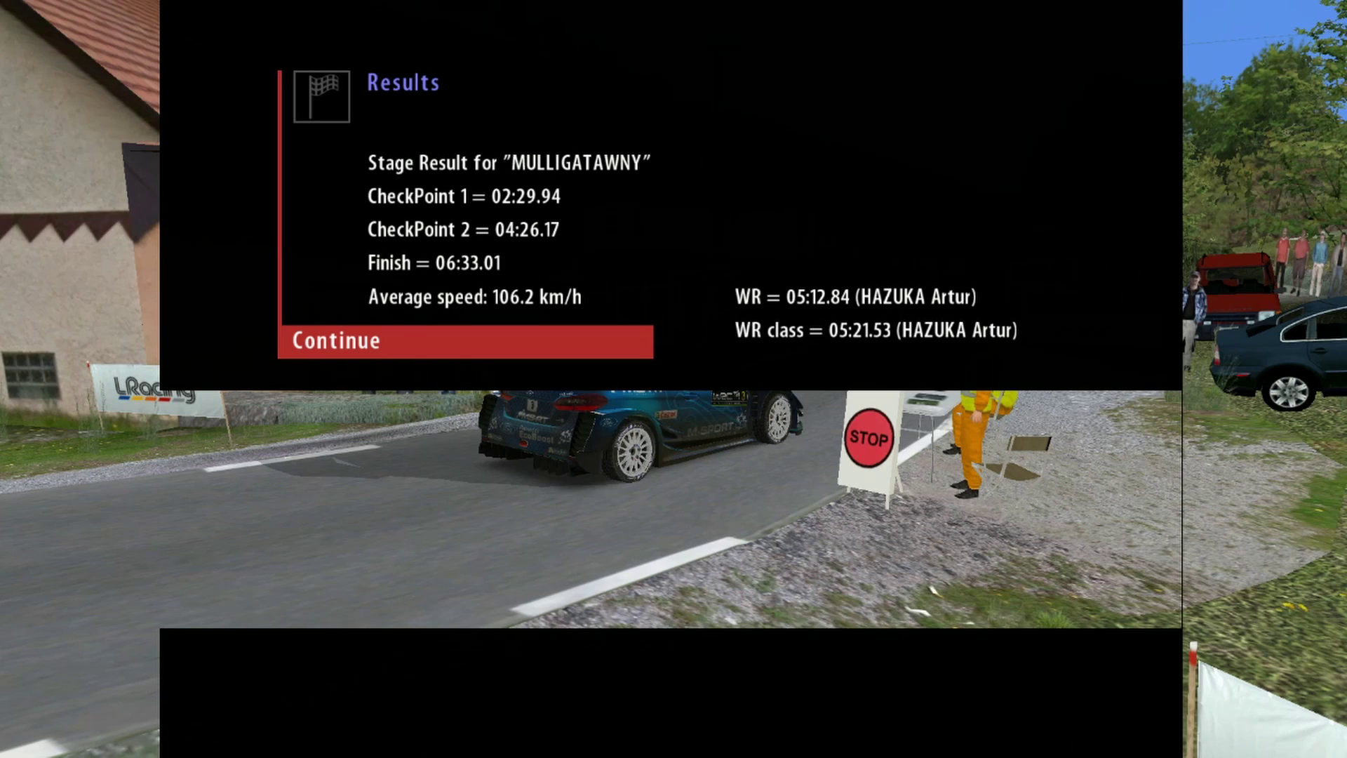
pyautogui.press('Return')
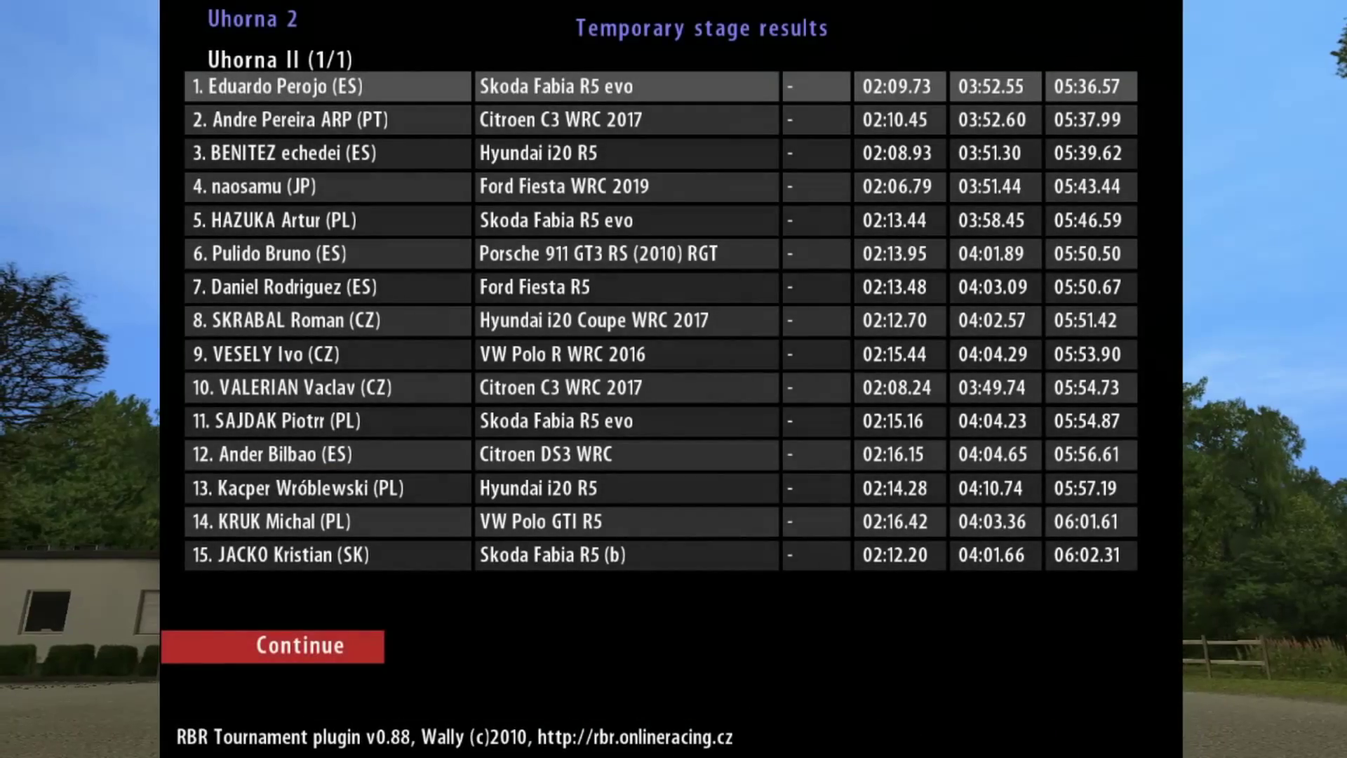
pyautogui.press('Down')
pyautogui.press('Down')
pyautogui.press('Down')
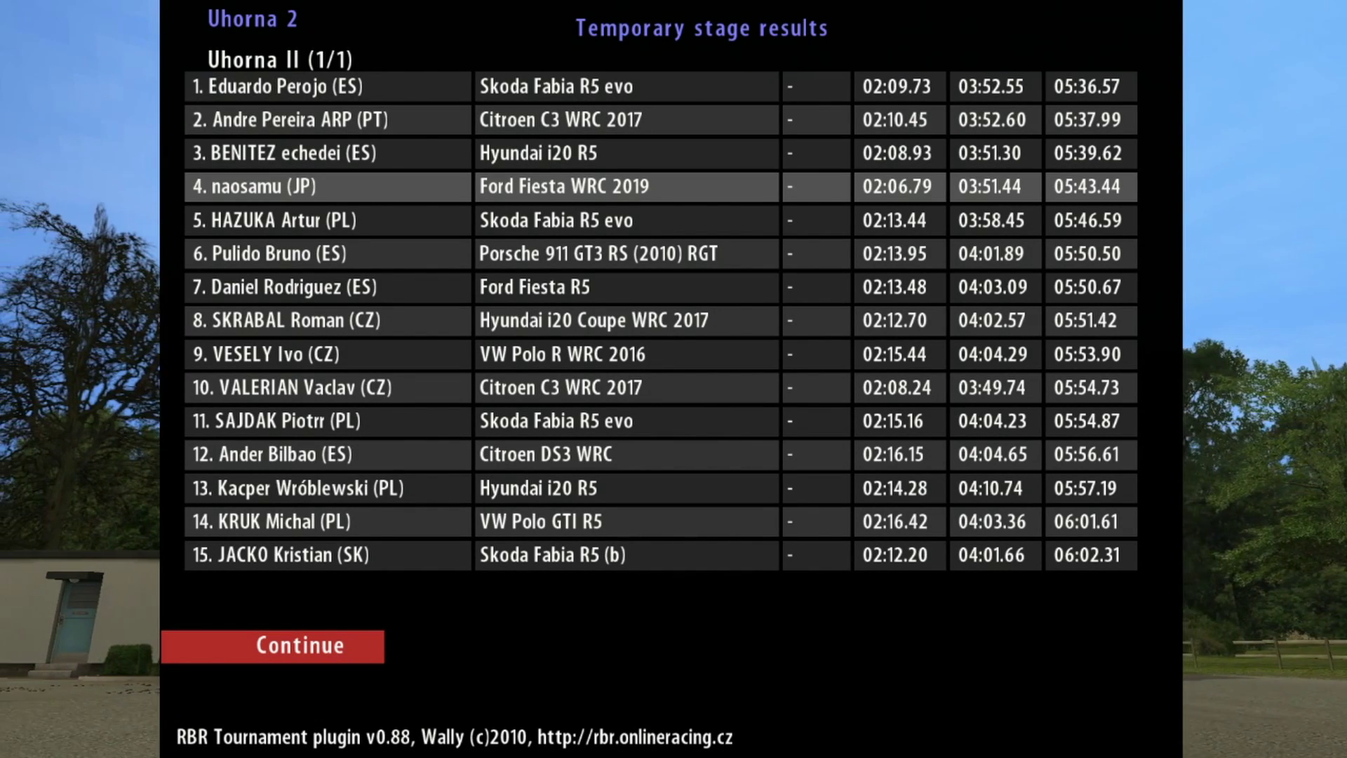
pyautogui.press('Down')
pyautogui.press('Down')
pyautogui.press('Down')
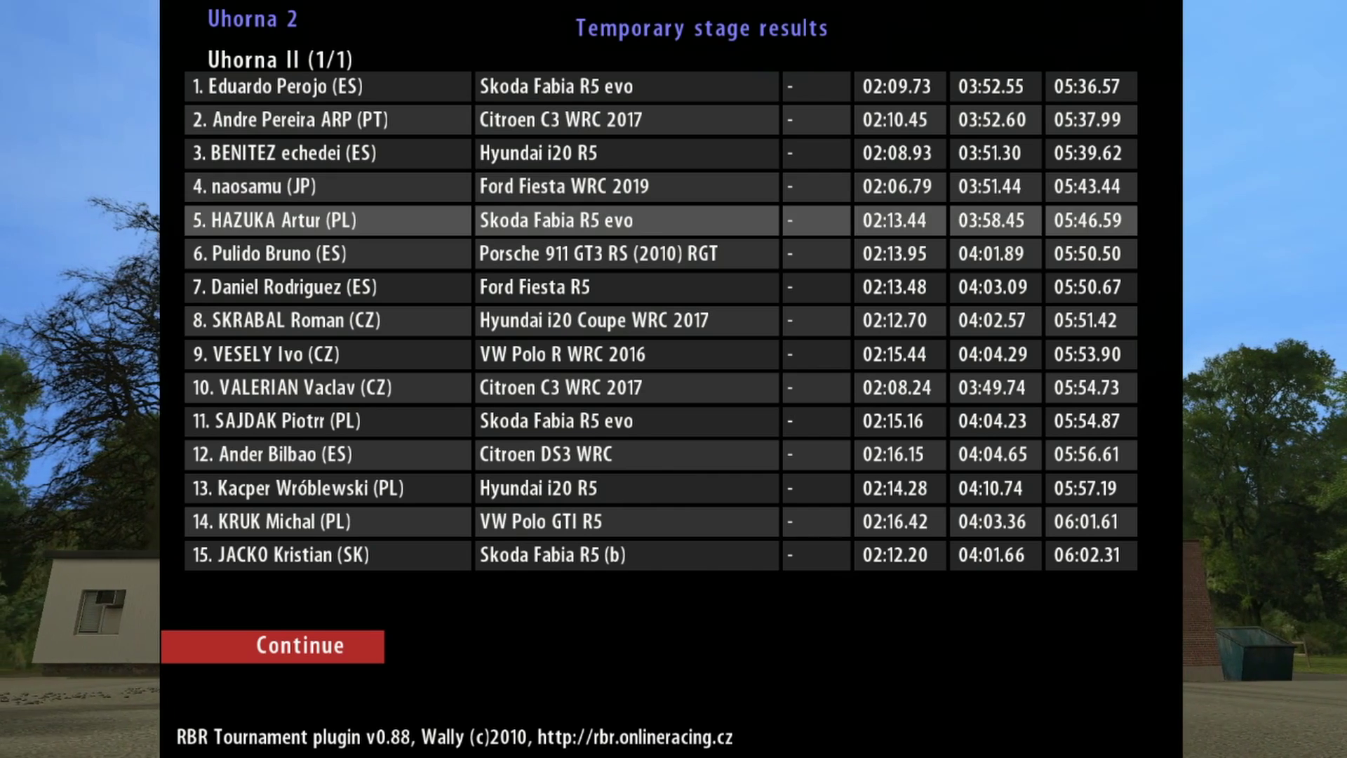
pyautogui.press('Up')
pyautogui.press('Up')
pyautogui.press('Up')
pyautogui.press('Up')
pyautogui.press('Up')
pyautogui.press('Up')
pyautogui.press('Up')
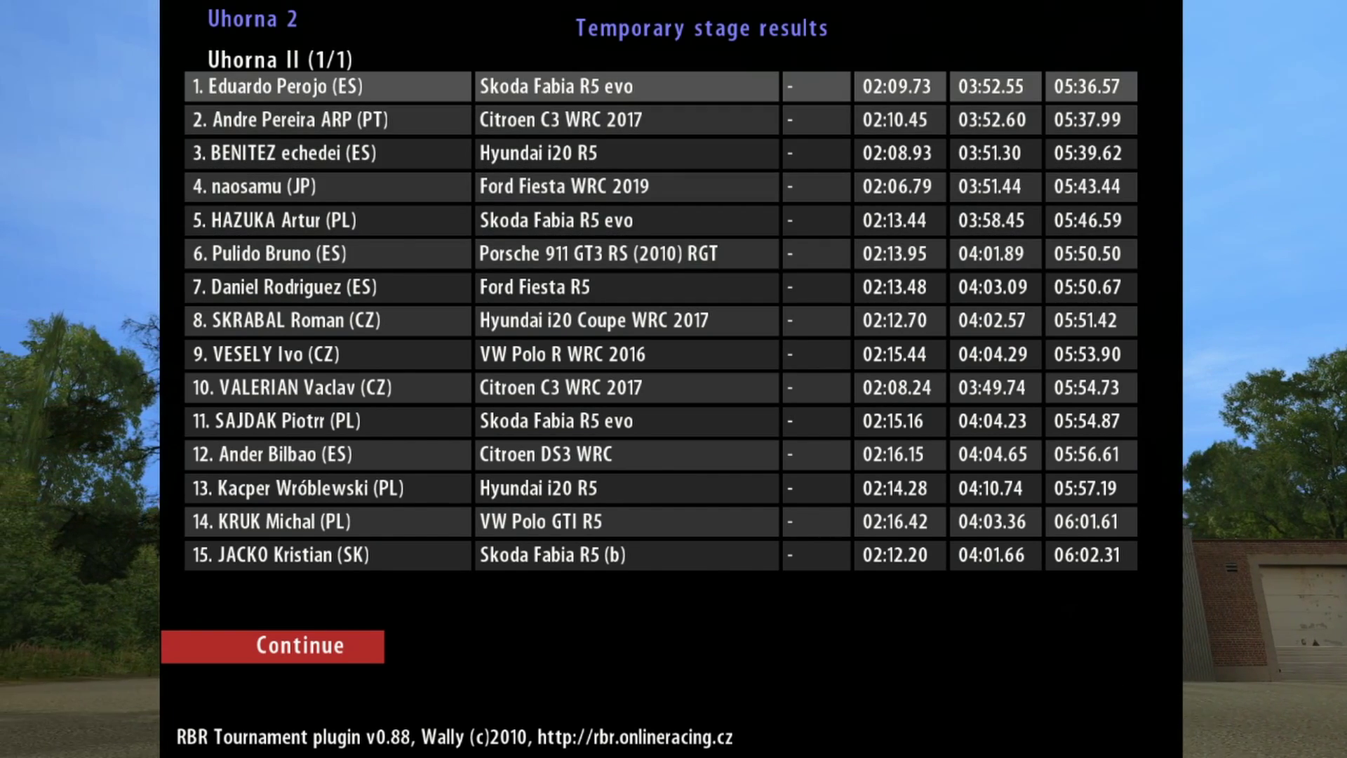
pyautogui.press('Up')
pyautogui.press('Up')
pyautogui.press('Up')
pyautogui.press('Up')
pyautogui.press('Up')
pyautogui.press('Up')
pyautogui.press('Up')
pyautogui.press('Up')
pyautogui.press('Up')
pyautogui.press('Up')
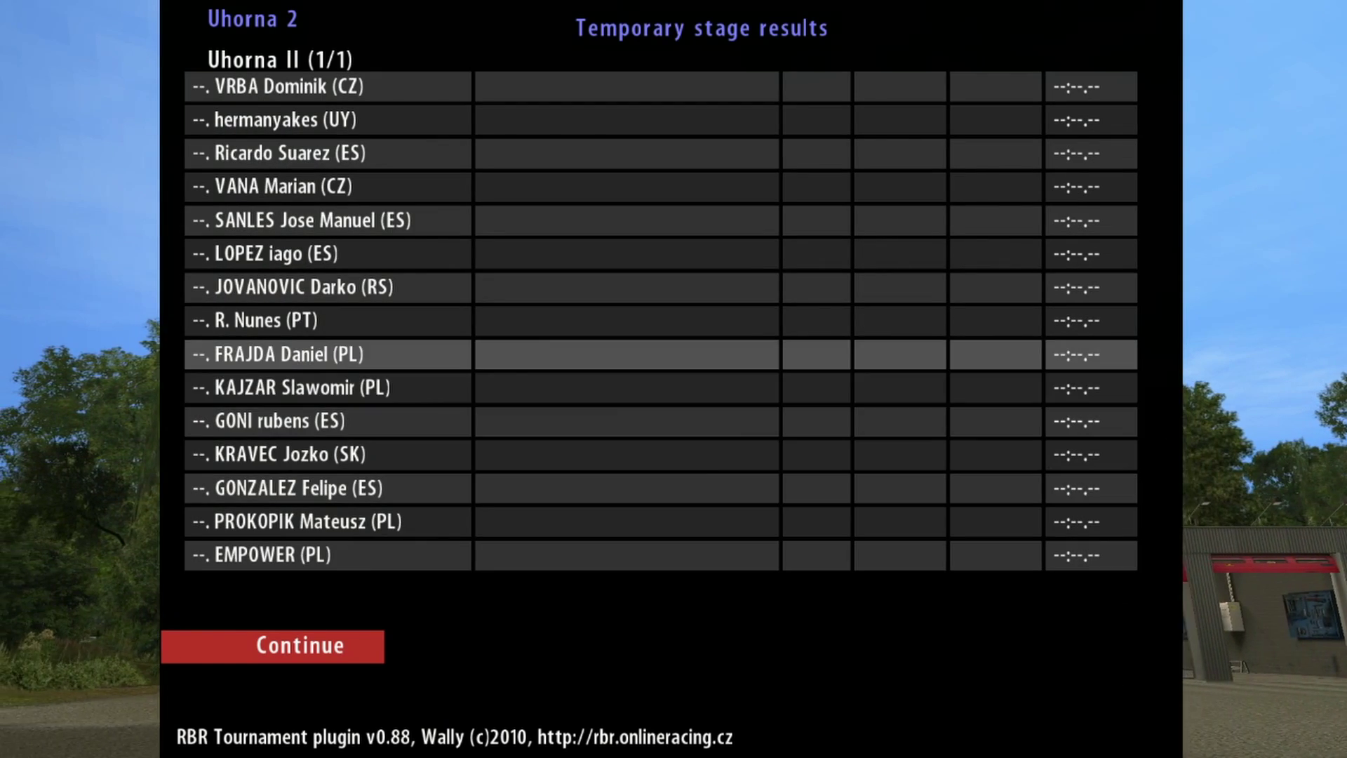
pyautogui.press('Up')
pyautogui.press('Up')
pyautogui.press('Up')
pyautogui.press('Up')
pyautogui.press('Up')
pyautogui.press('Up')
pyautogui.press('Up')
pyautogui.press('Up')
pyautogui.press('Up')
pyautogui.press('Up')
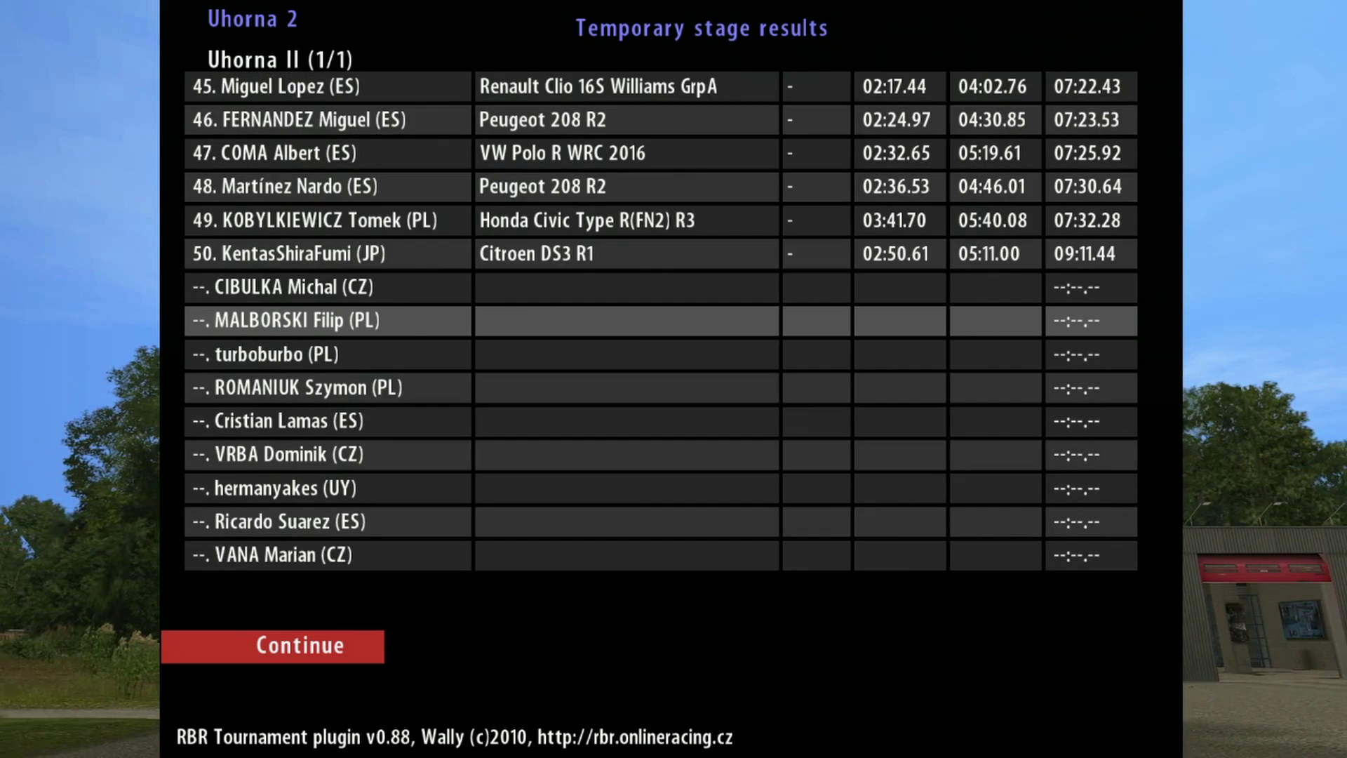
pyautogui.press('Up')
pyautogui.press('Up')
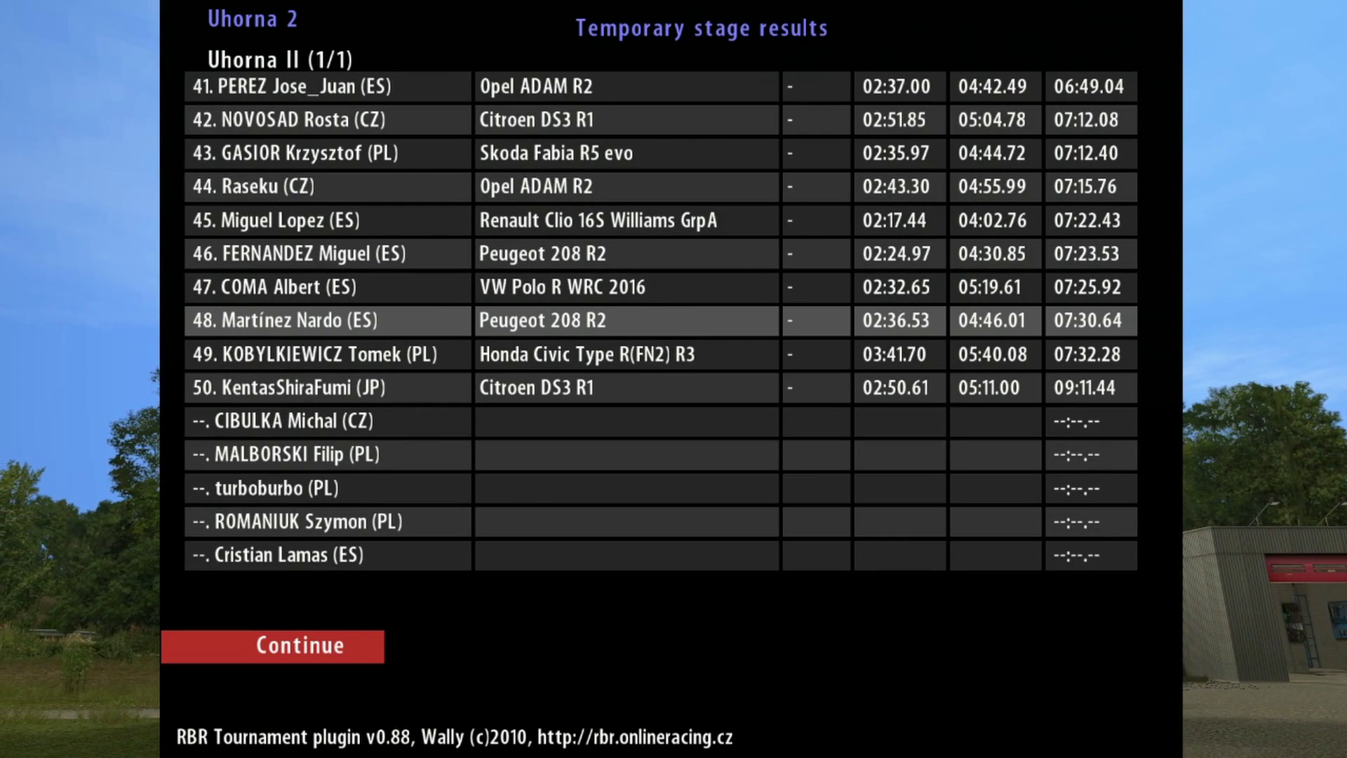
pyautogui.press('Up')
pyautogui.press('Up')
pyautogui.press('Up')
pyautogui.press('Up')
pyautogui.press('Up')
pyautogui.press('Up')
pyautogui.press('Up')
pyautogui.press('Up')
pyautogui.press('Up')
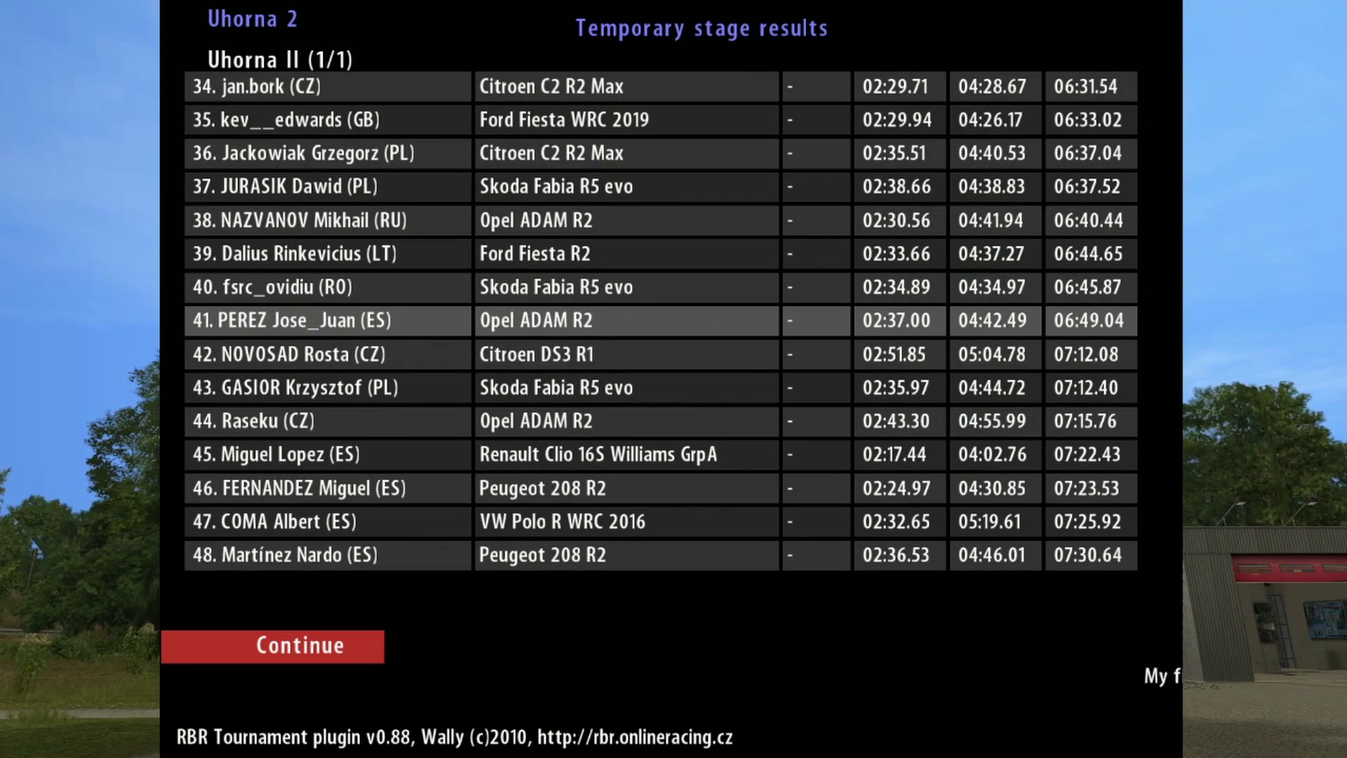
pyautogui.press('Up')
pyautogui.press('Up')
pyautogui.press('Up')
pyautogui.press('Up')
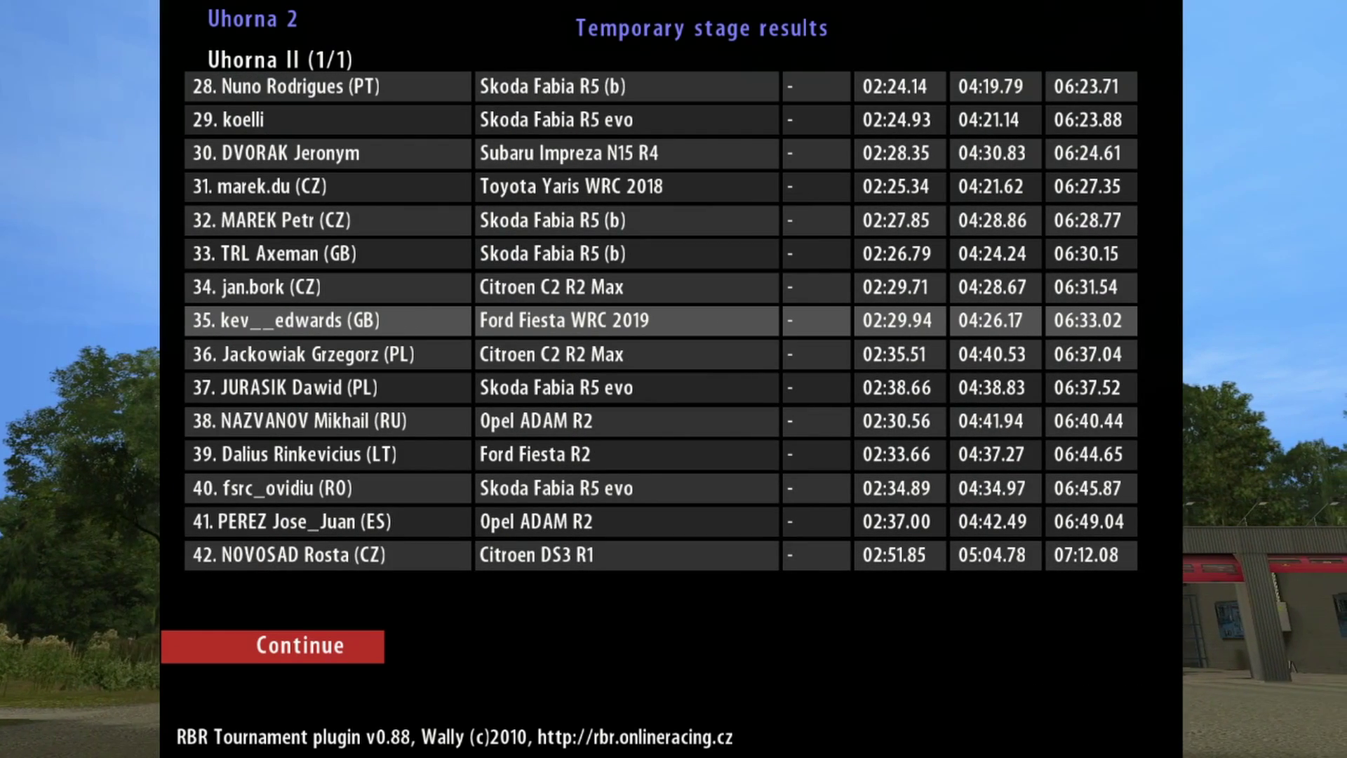
# Step: View class-filtered stage results and overall standings after stage 1, then finish the tournament
pyautogui.press('Right')
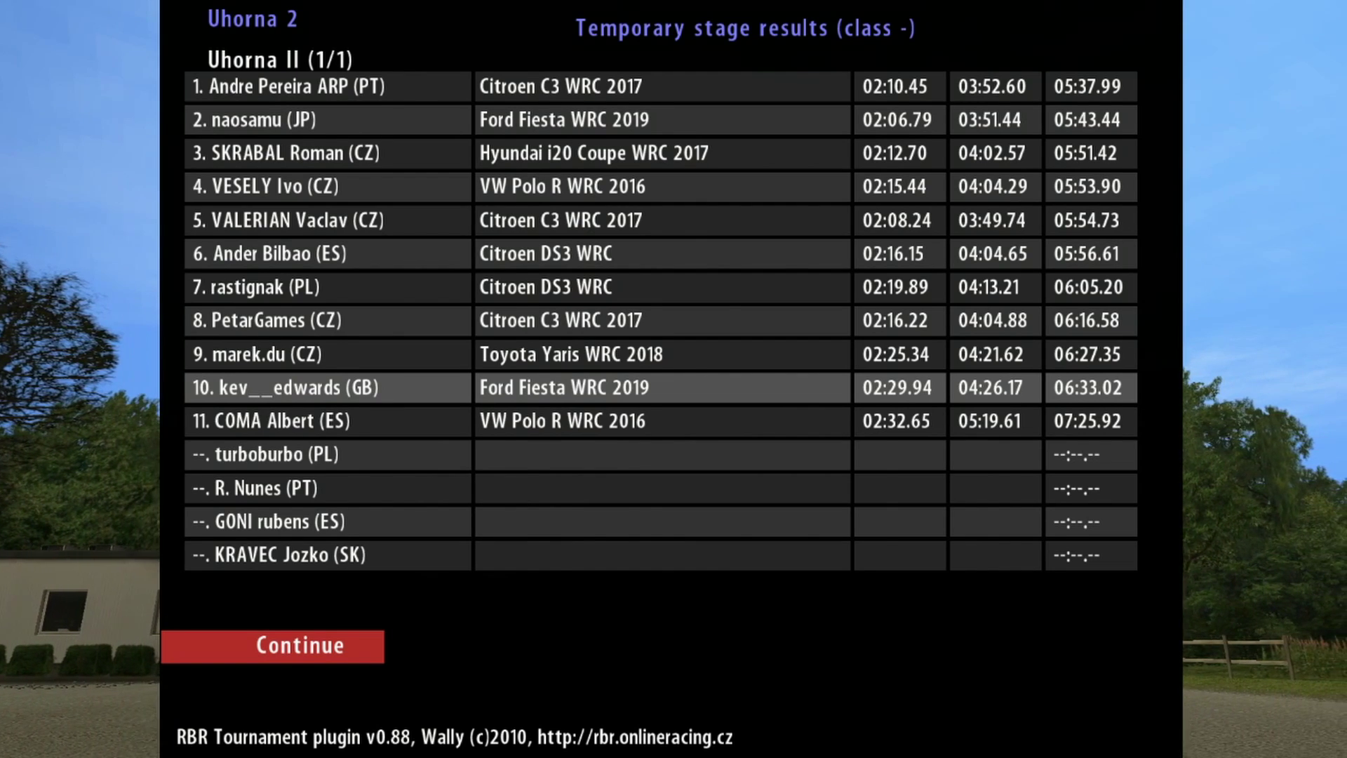
pyautogui.press('Return')
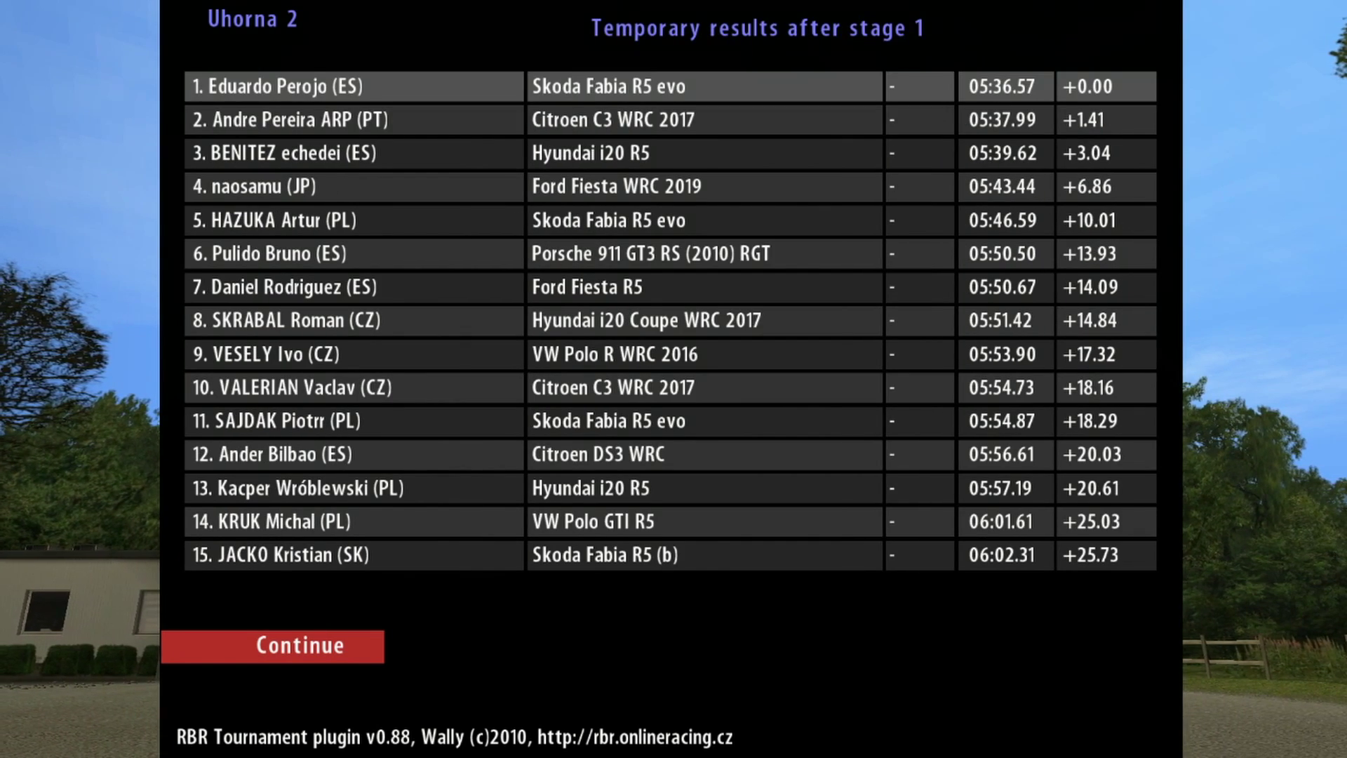
pyautogui.press('Return')
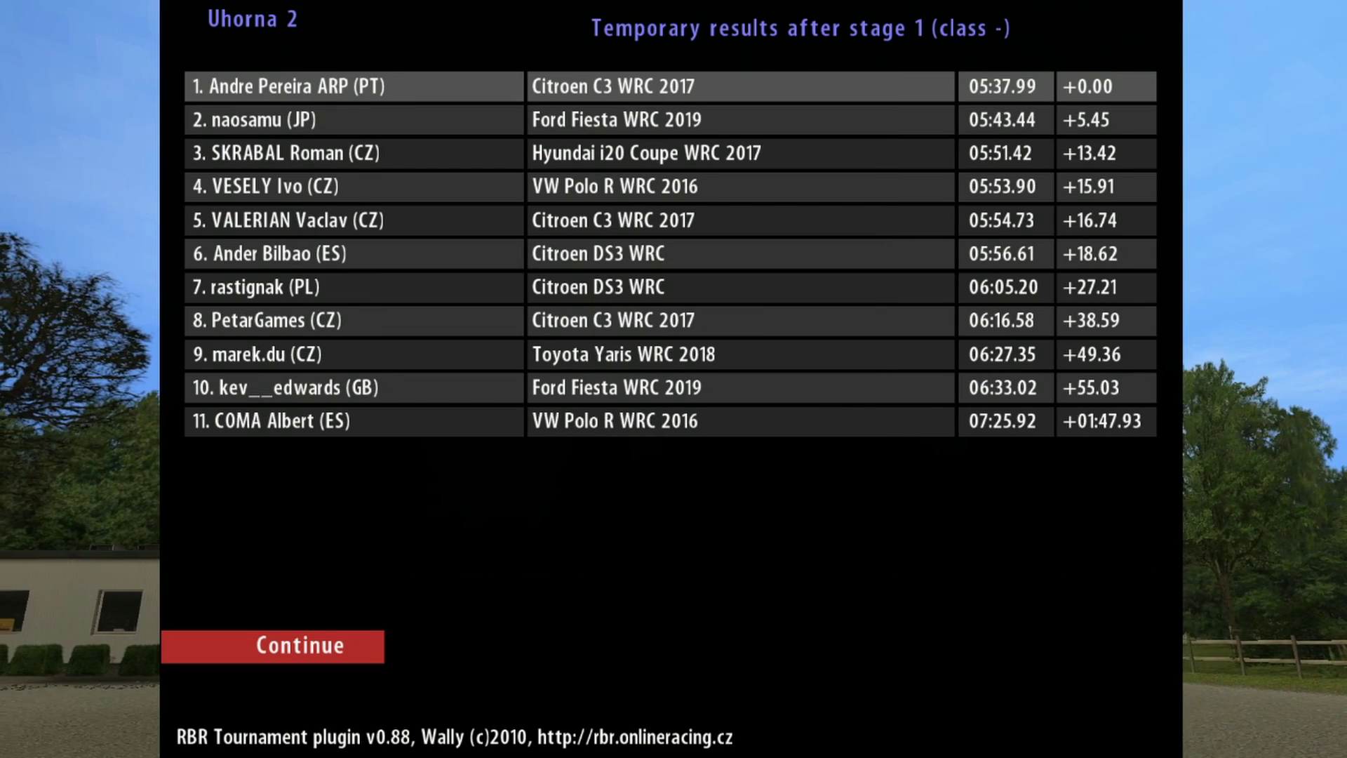
pyautogui.press('Return')
pyautogui.press('Return')
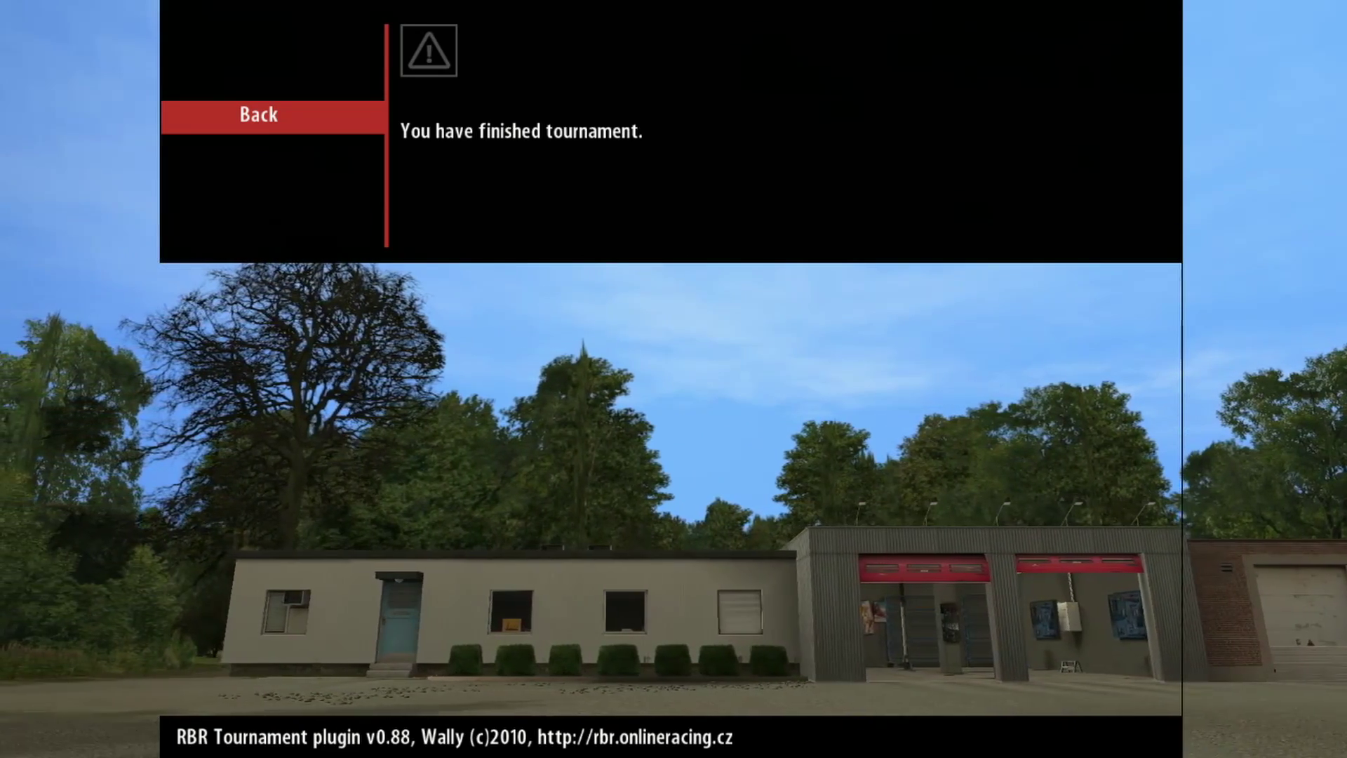
# Step: Dismiss the tournament-finished message, browse the Tournaments menu, and escape to RBR's main menu
pyautogui.press('Return')
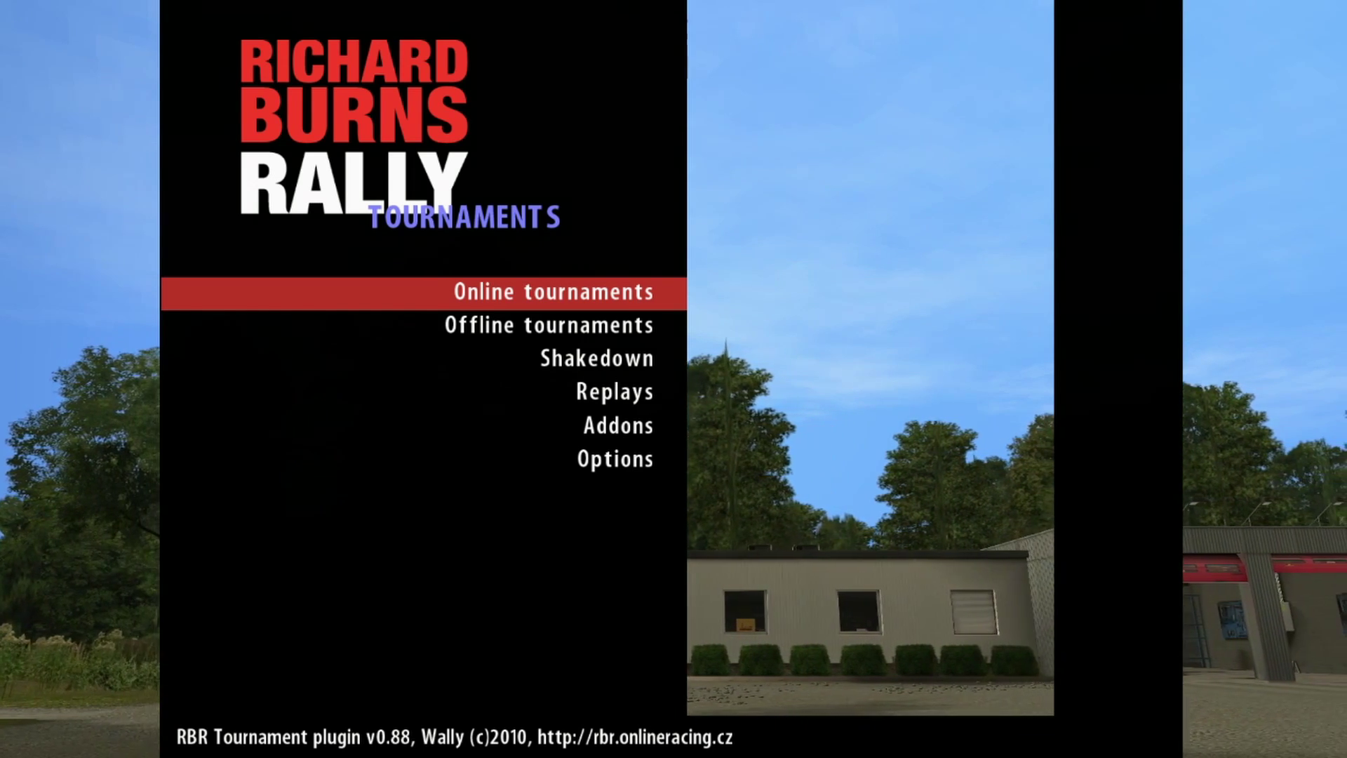
pyautogui.press('Up')
pyautogui.press('Up')
pyautogui.press('Up')
pyautogui.press('Up')
pyautogui.press('Up')
pyautogui.press('Up')
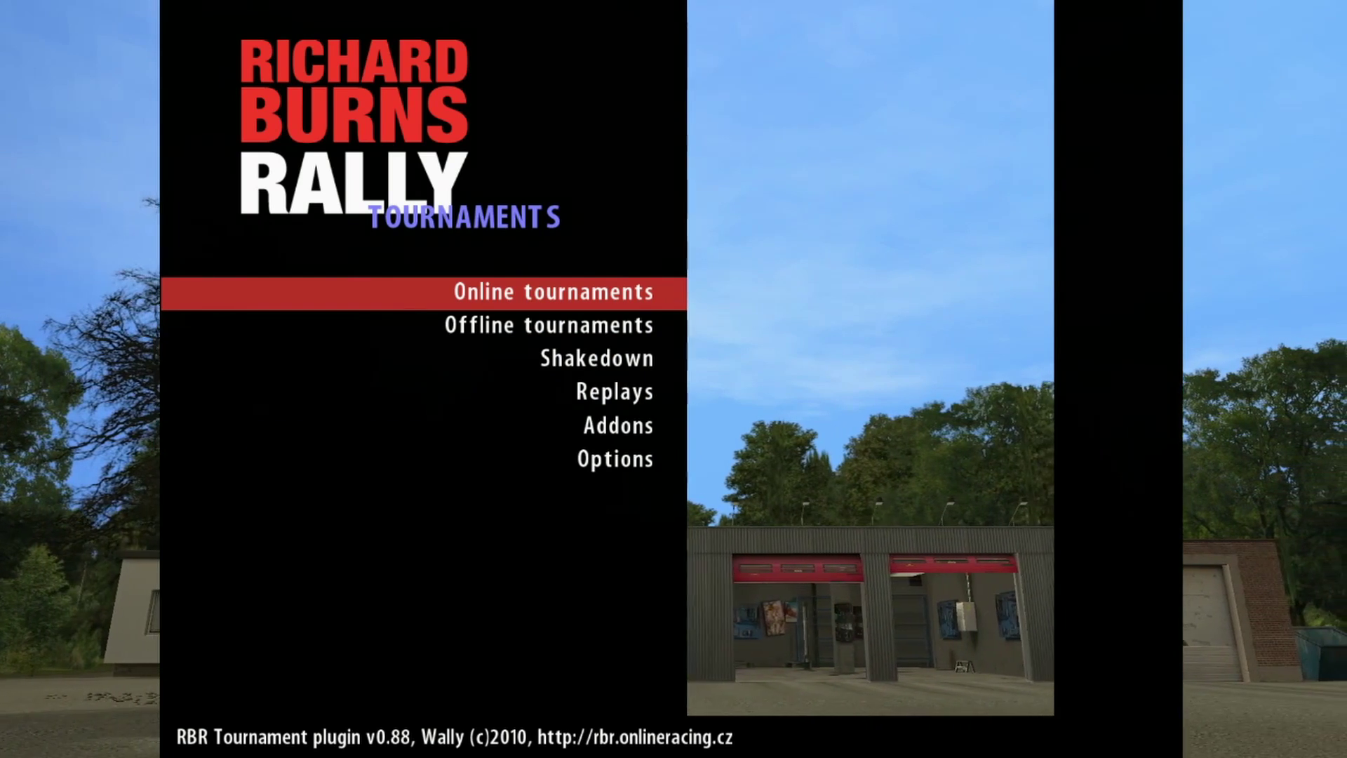
pyautogui.press('Up')
pyautogui.press('Up')
pyautogui.press('Up')
pyautogui.press('Up')
pyautogui.press('Up')
pyautogui.press('Up')
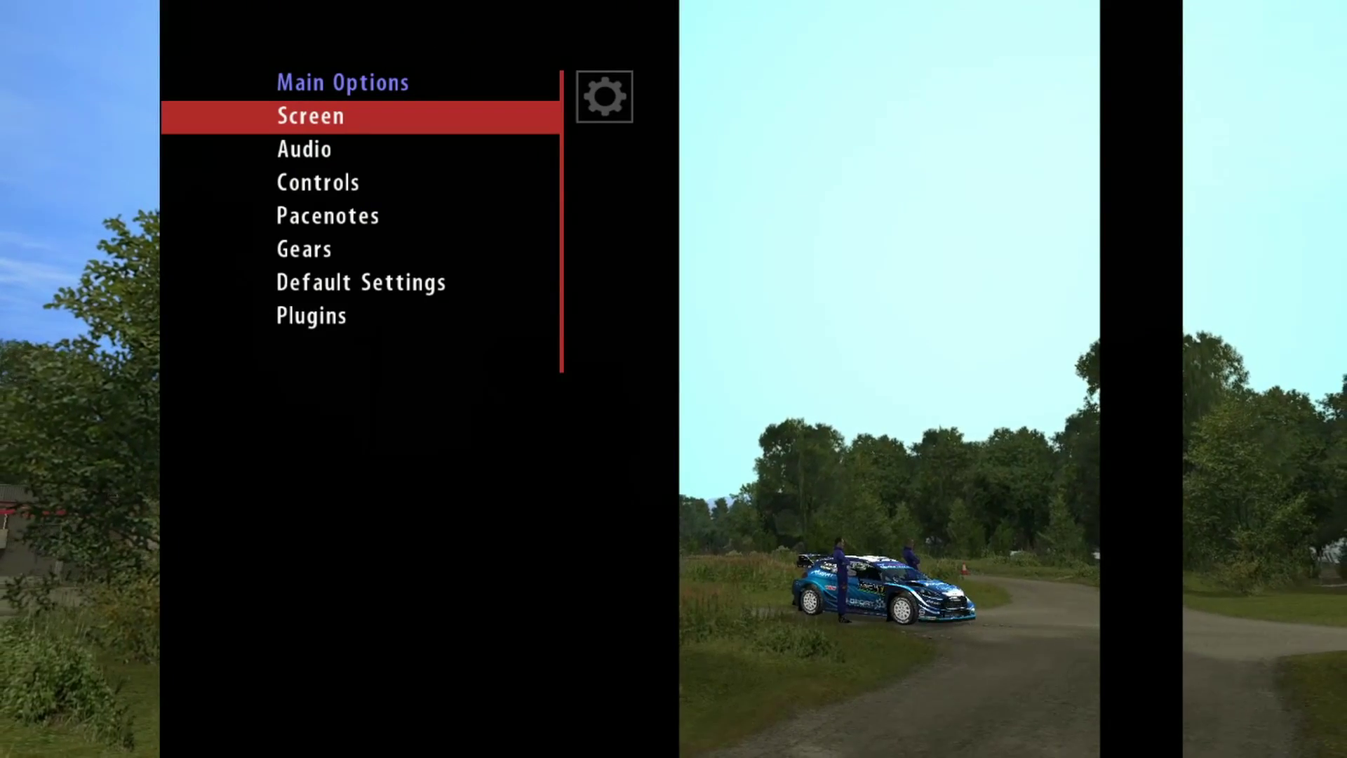
pyautogui.press('Up')
pyautogui.press('Escape')
pyautogui.press('Up')
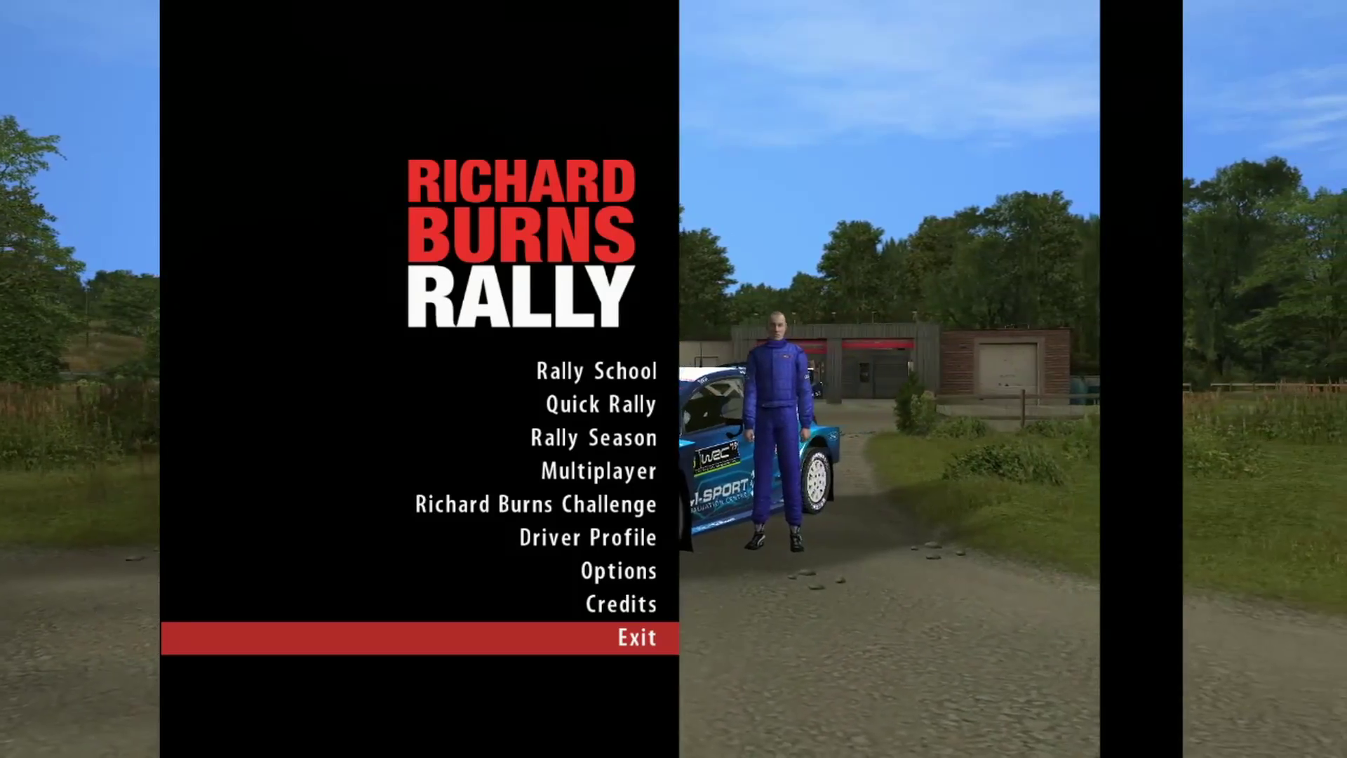
# Step: Choose Exit in the RBR main menu and confirm Yes in the quit warning
pyautogui.press('Down')
pyautogui.press('Up')
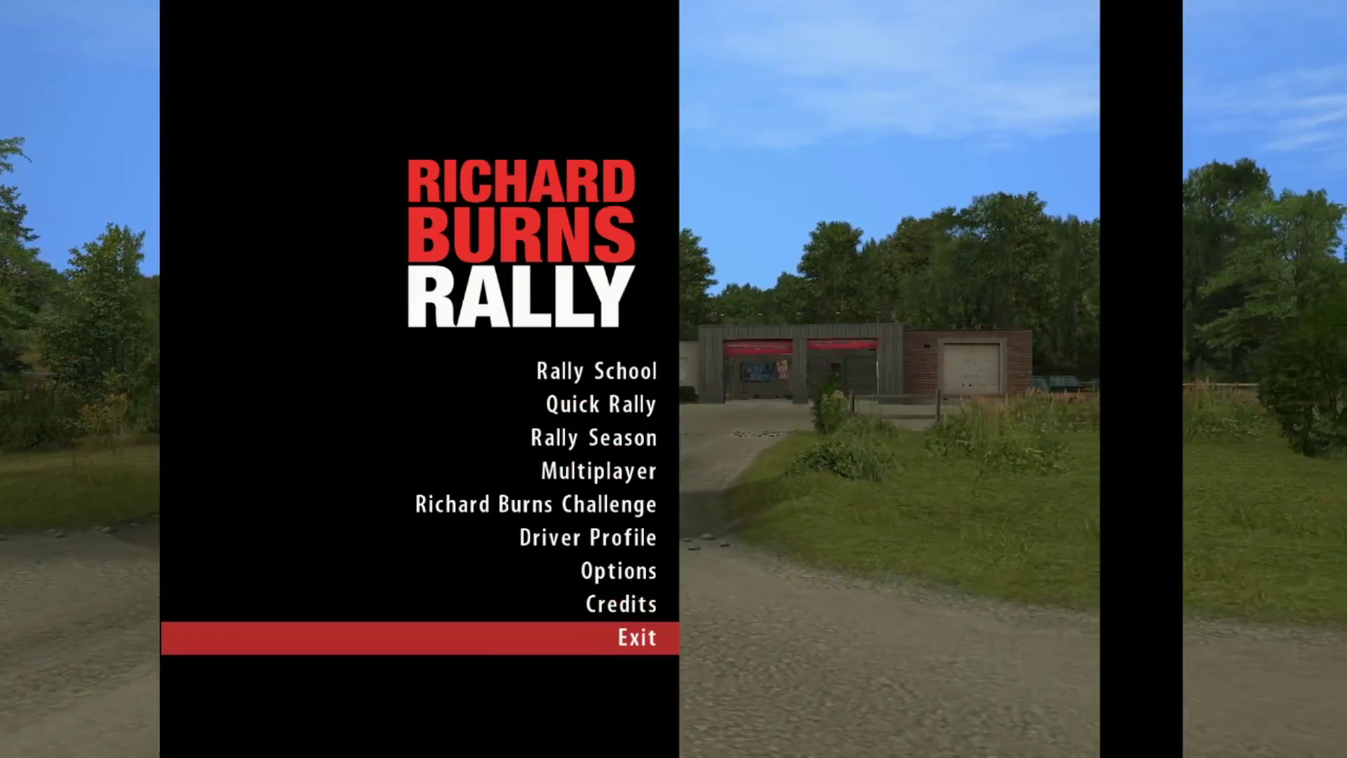
pyautogui.press('Up')
pyautogui.press('Down')
pyautogui.press('Up')
pyautogui.press('Down')
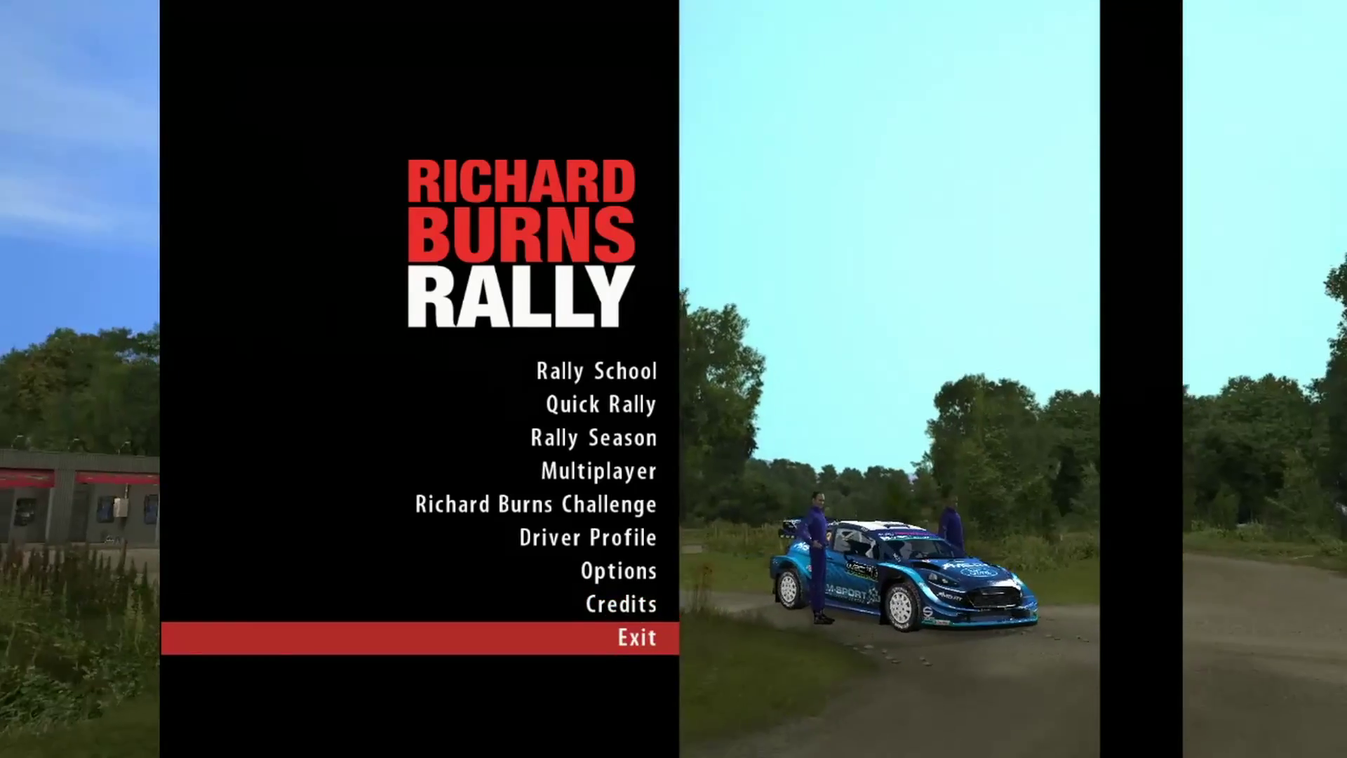
pyautogui.press('Up')
pyautogui.press('Up')
pyautogui.press('Up')
pyautogui.press('Down')
pyautogui.press('Down')
pyautogui.press('Down')
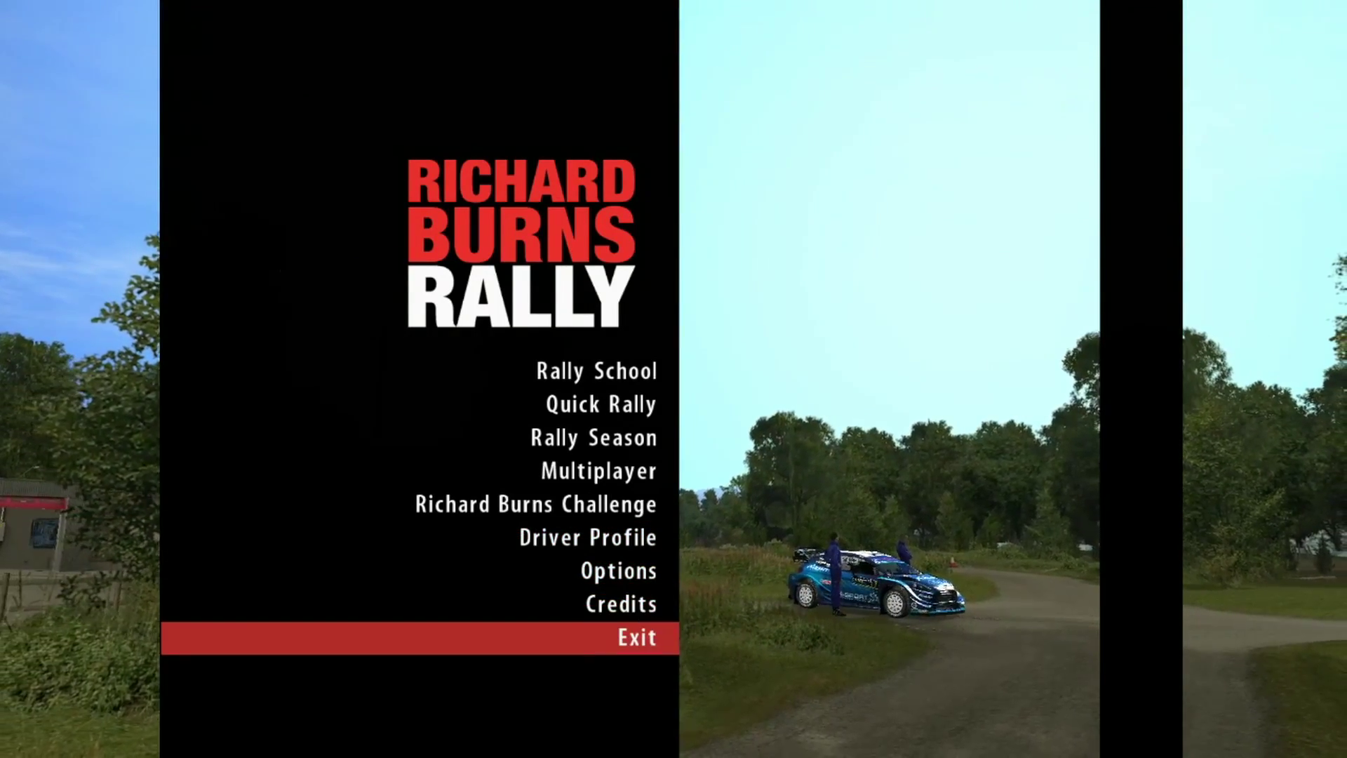
pyautogui.press('Return')
pyautogui.press('Up')
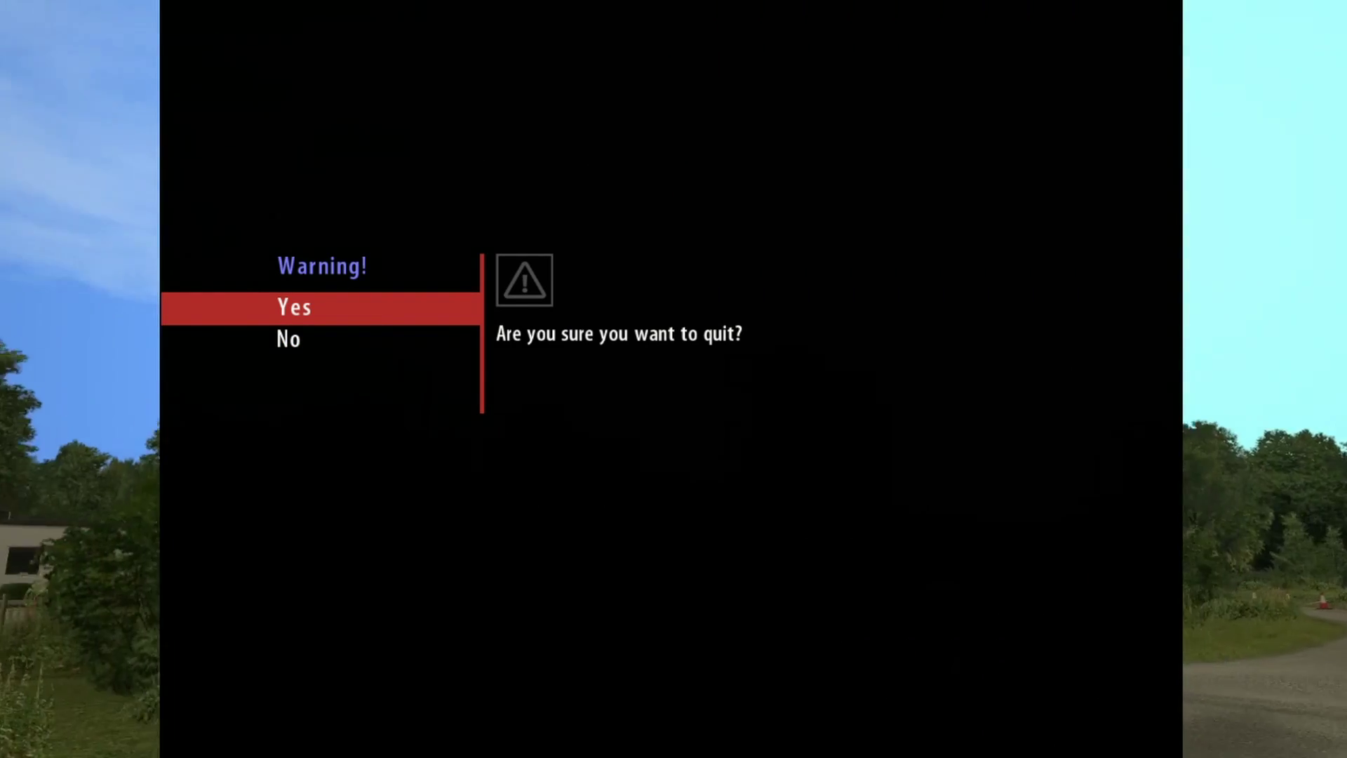
pyautogui.press('Return')
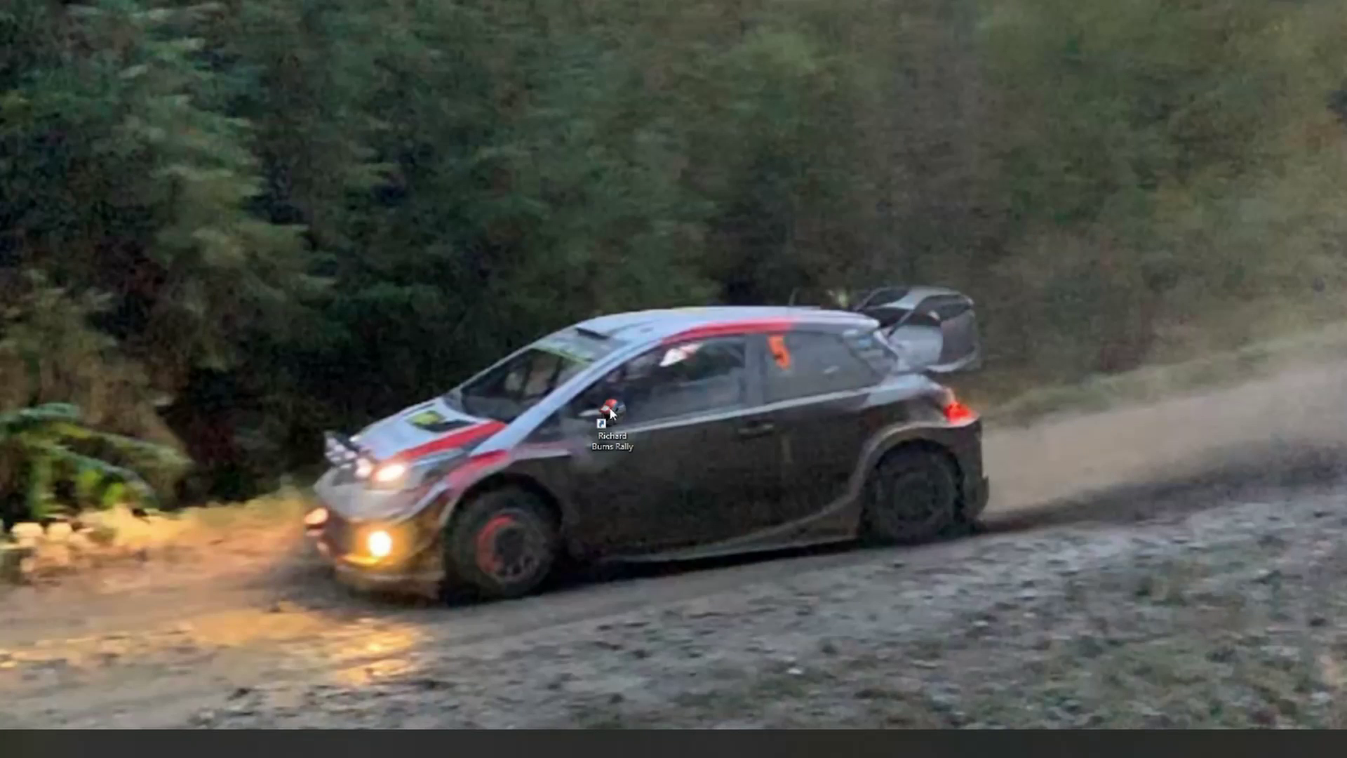
# Step: Open the shortcut's Richard Burns RallyTEST folder and open RichardBurnsRally.ini in Notepad
pyautogui.rightClick(611, 410)
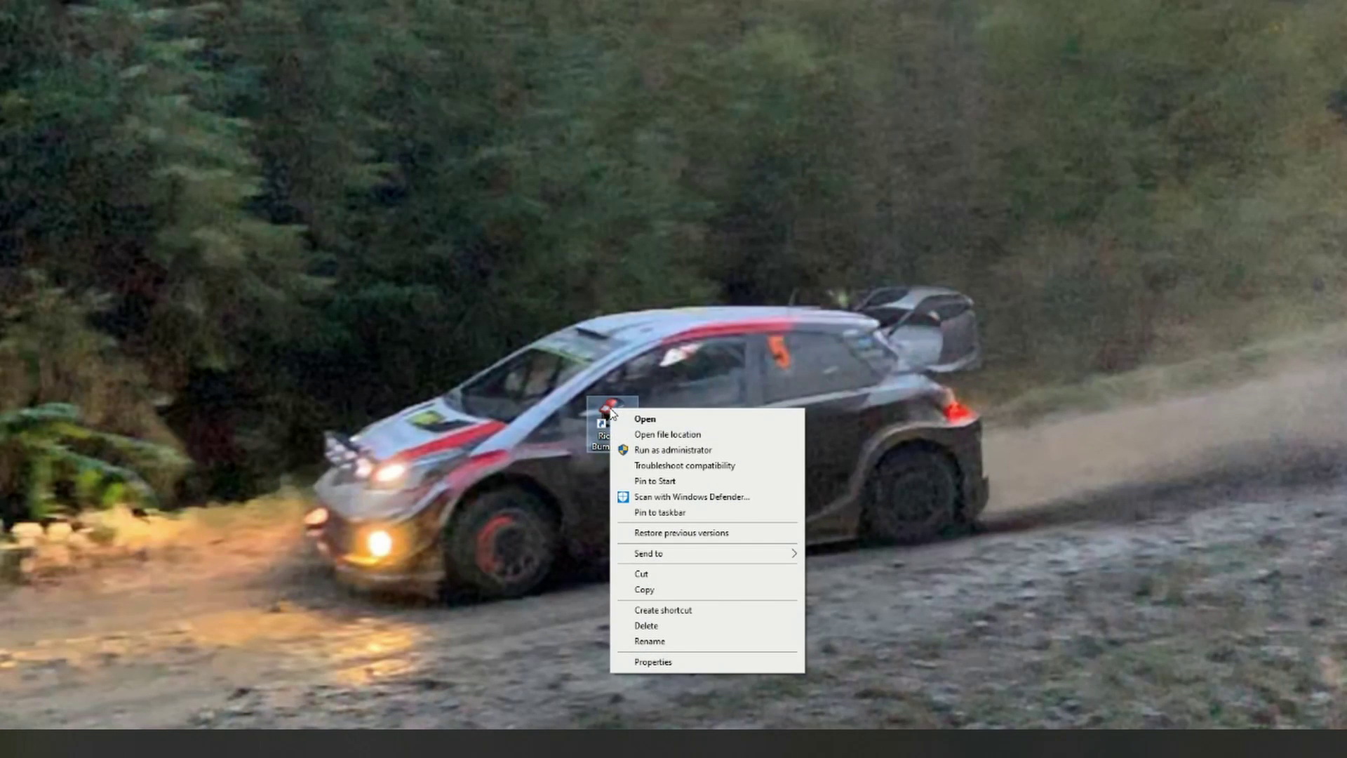
pyautogui.click(641, 433)
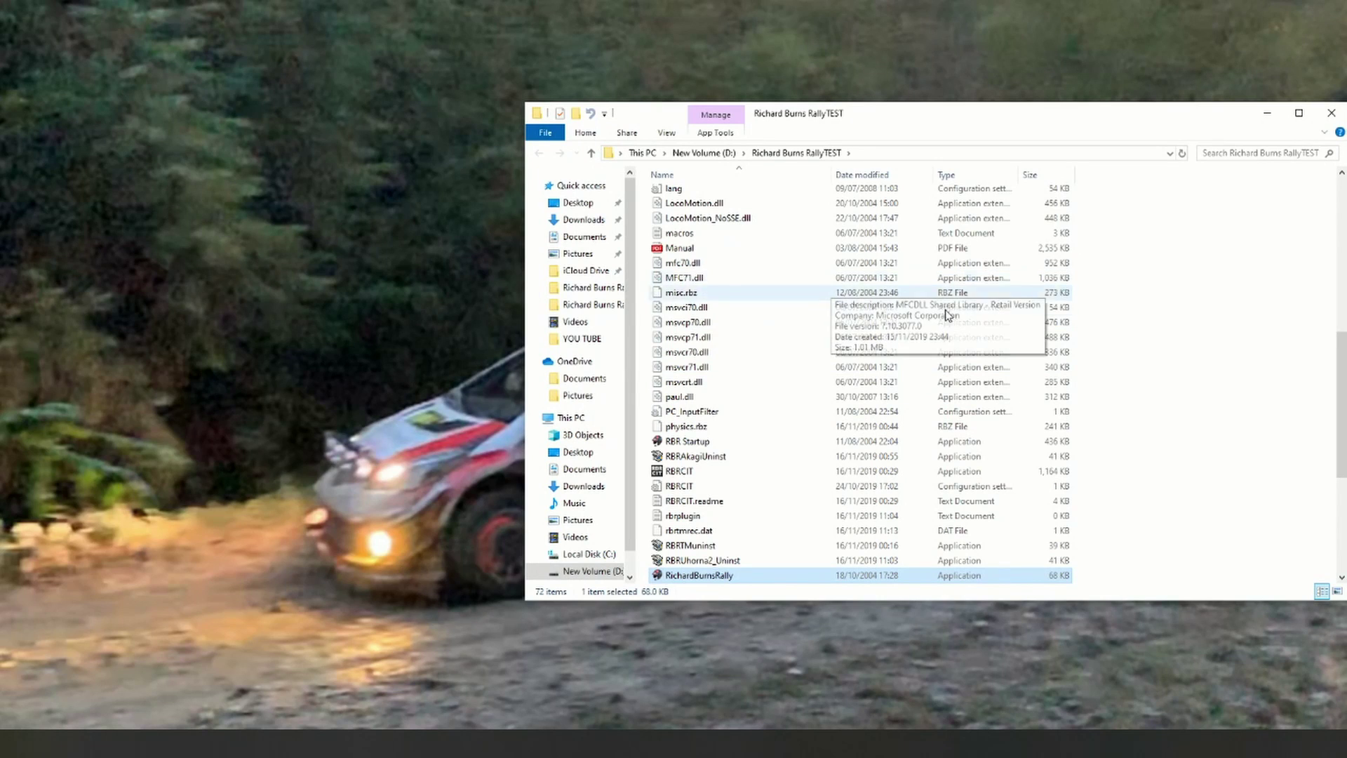
pyautogui.scroll(3, 1343, 330)
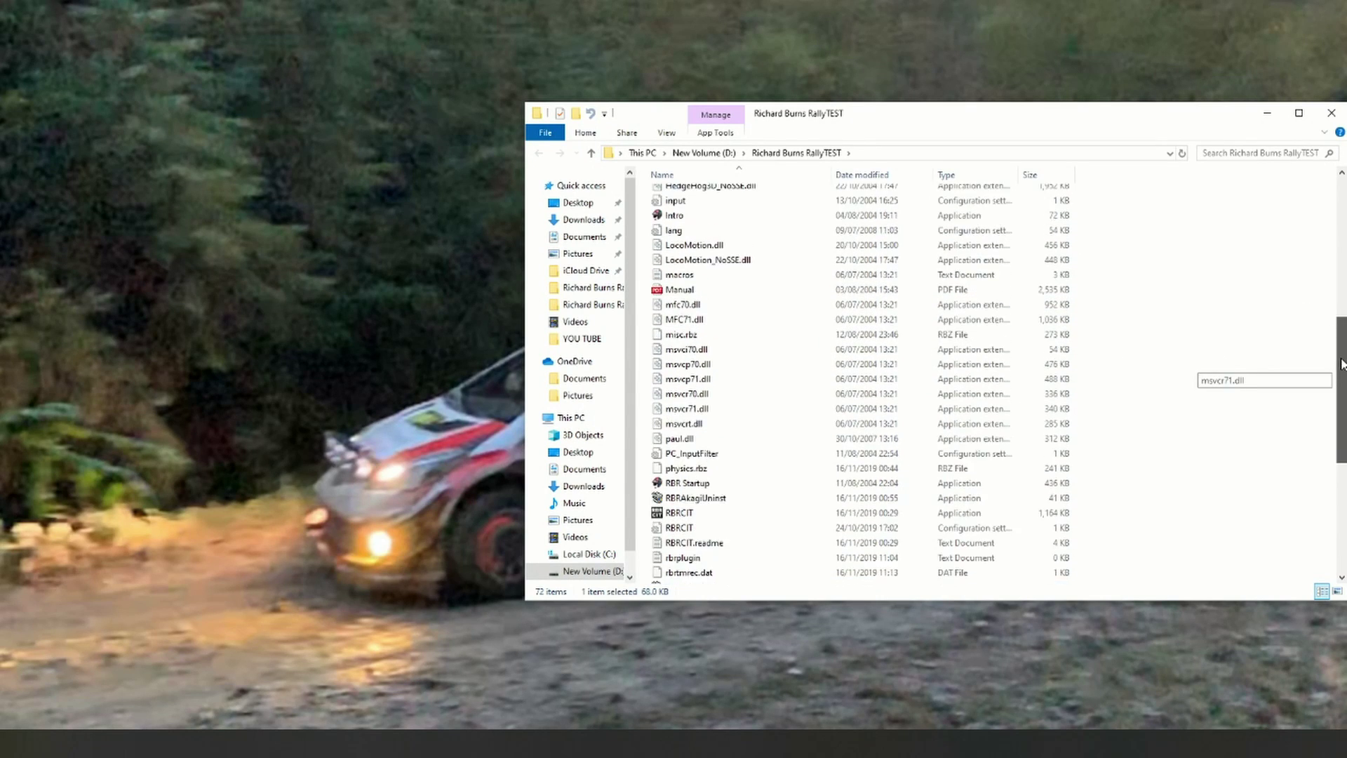
pyautogui.moveTo(1343, 329); pyautogui.dragTo(1329, 437)
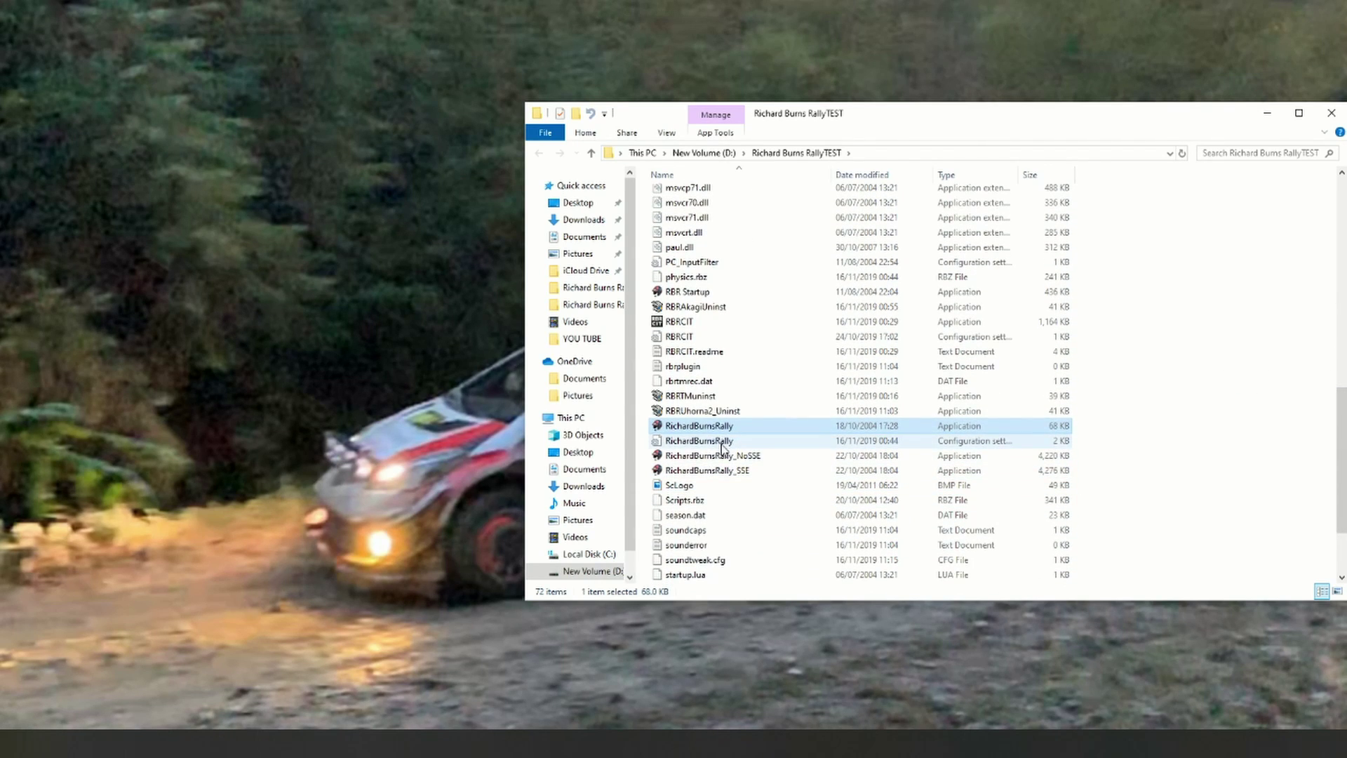
pyautogui.doubleClick(721, 442)
# Step: Change 'Fullscreen = true' to 'Fullscreen = false' in RichardBurnsRally.ini and save on closing
pyautogui.moveTo(590, 155); pyautogui.dragTo(748, 116)
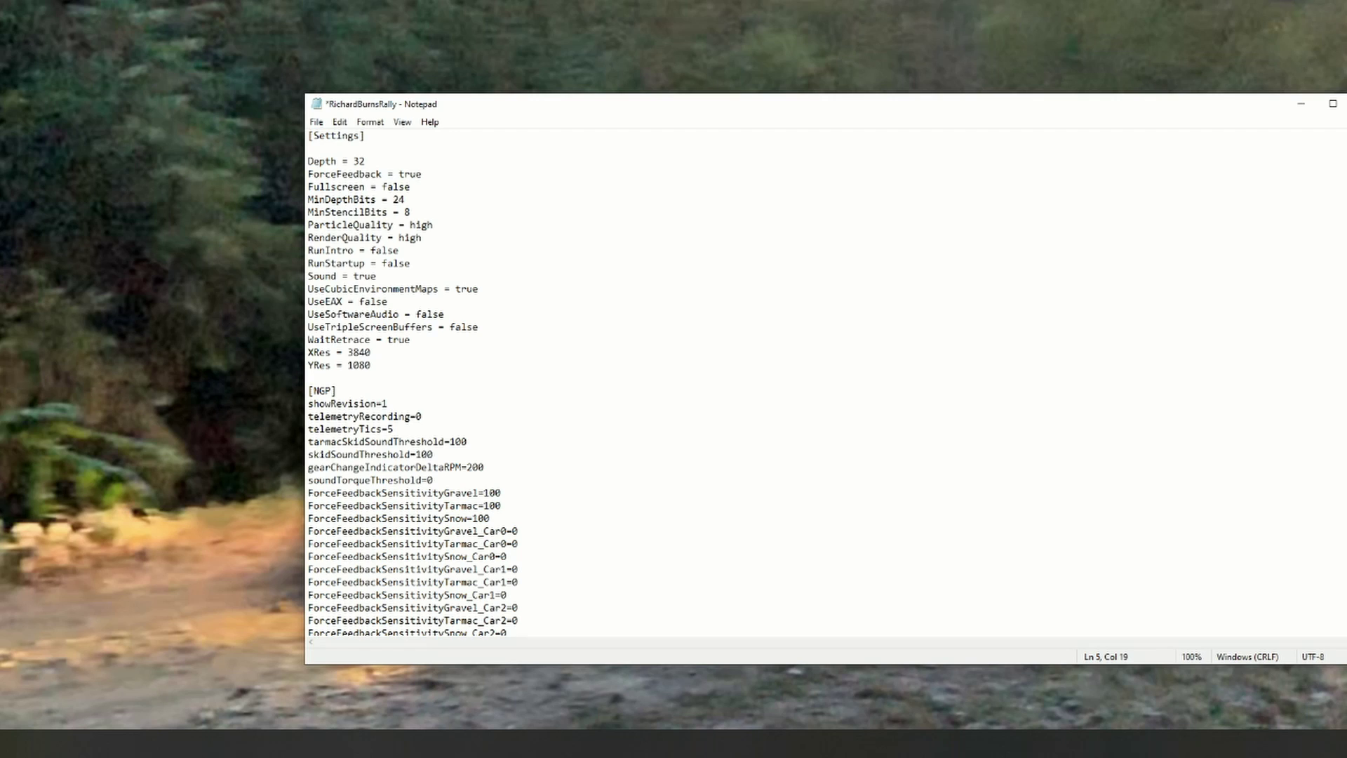
pyautogui.hotkey('alt', 'F4')
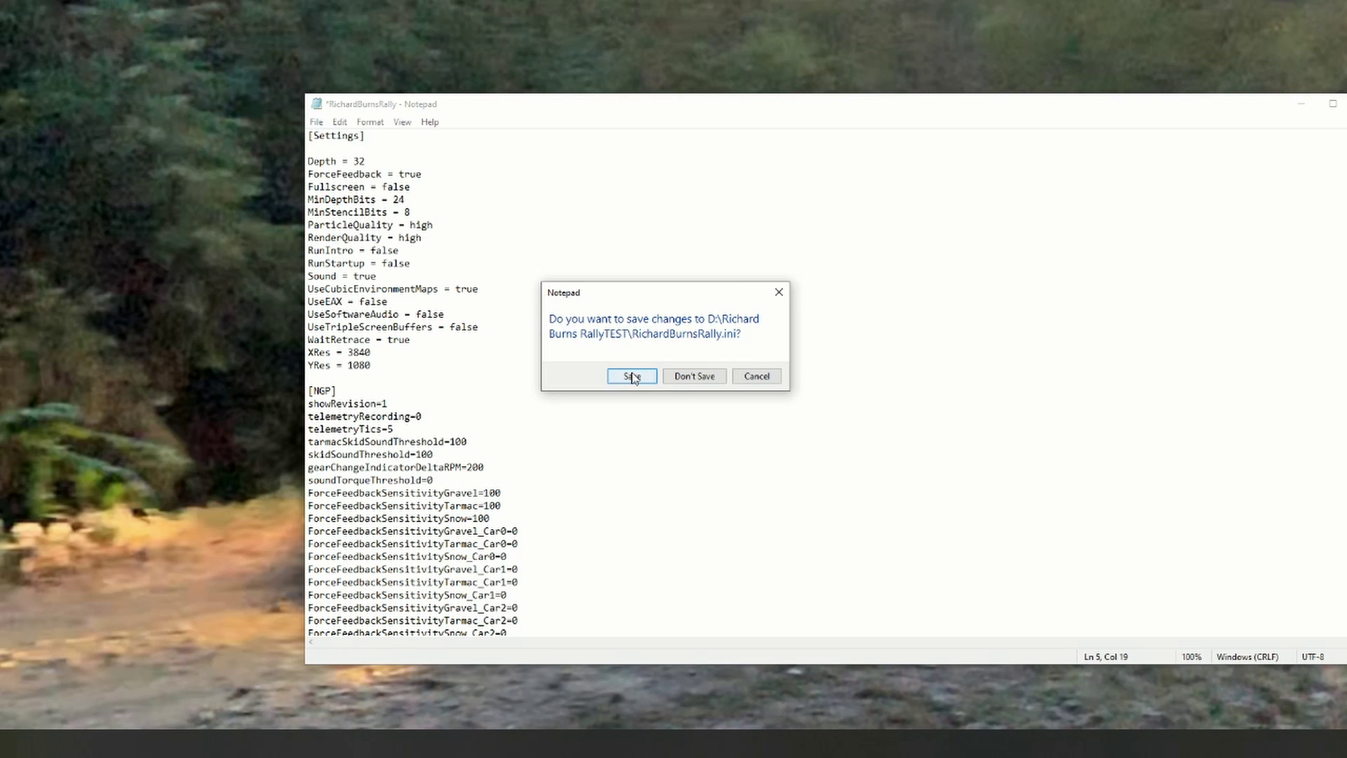
pyautogui.click(632, 376)
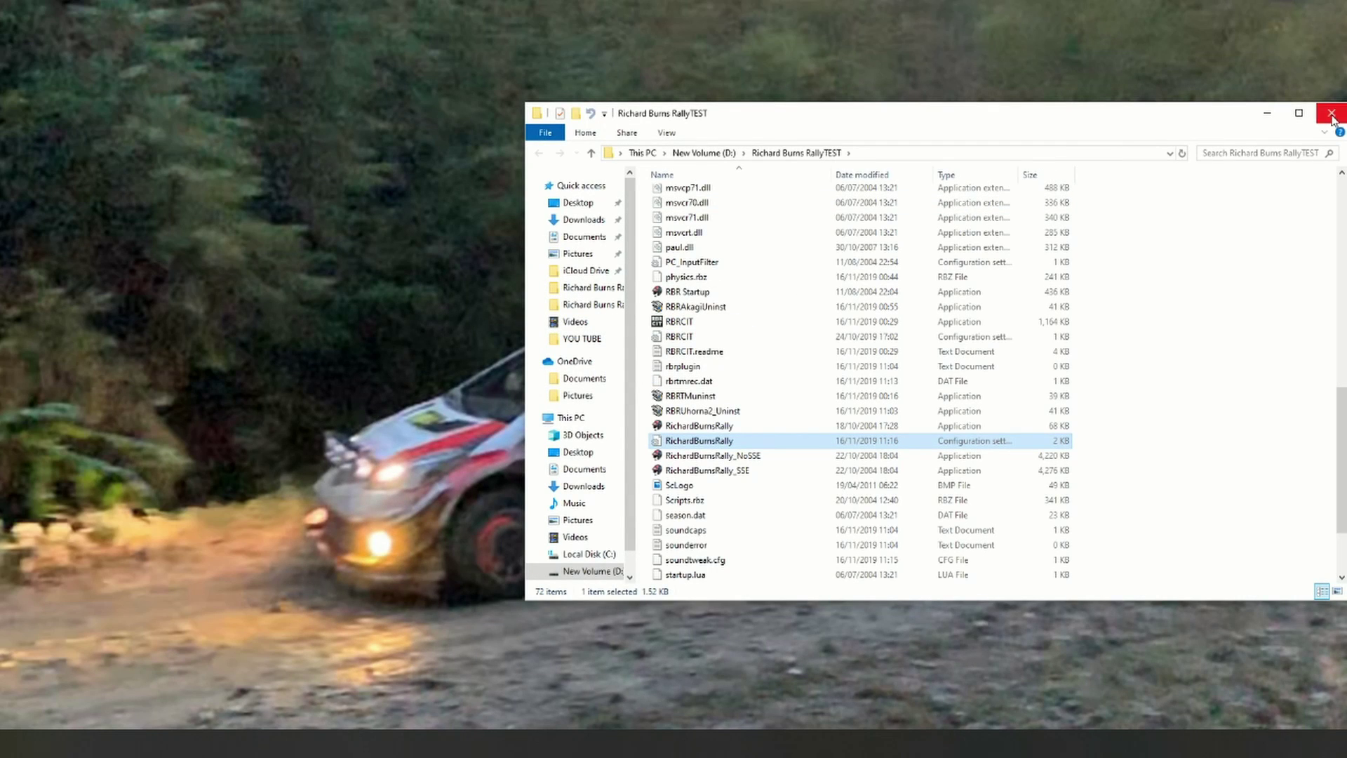
# Step: Close the game folder, relaunch Richard Burns Rally, and load the saved driver profile
pyautogui.click(1331, 115)
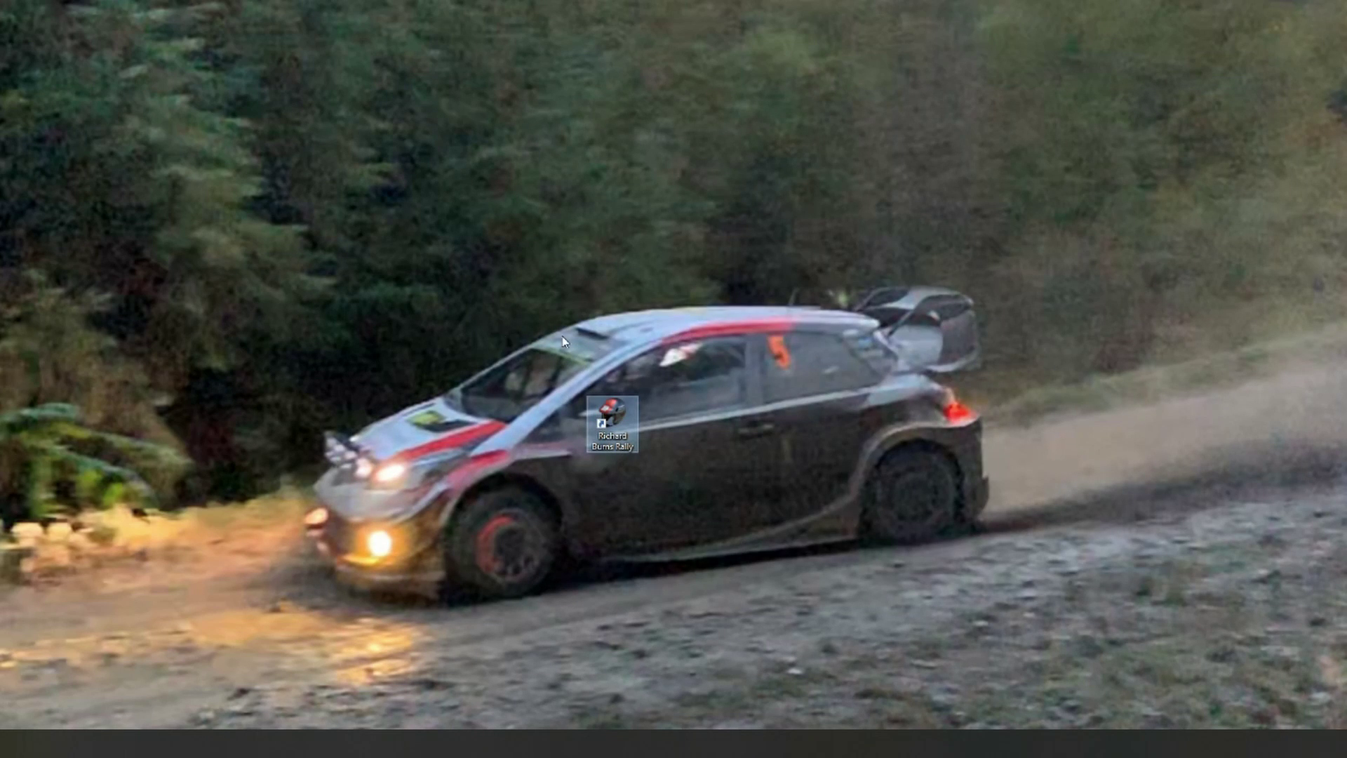
pyautogui.doubleClick(613, 405)
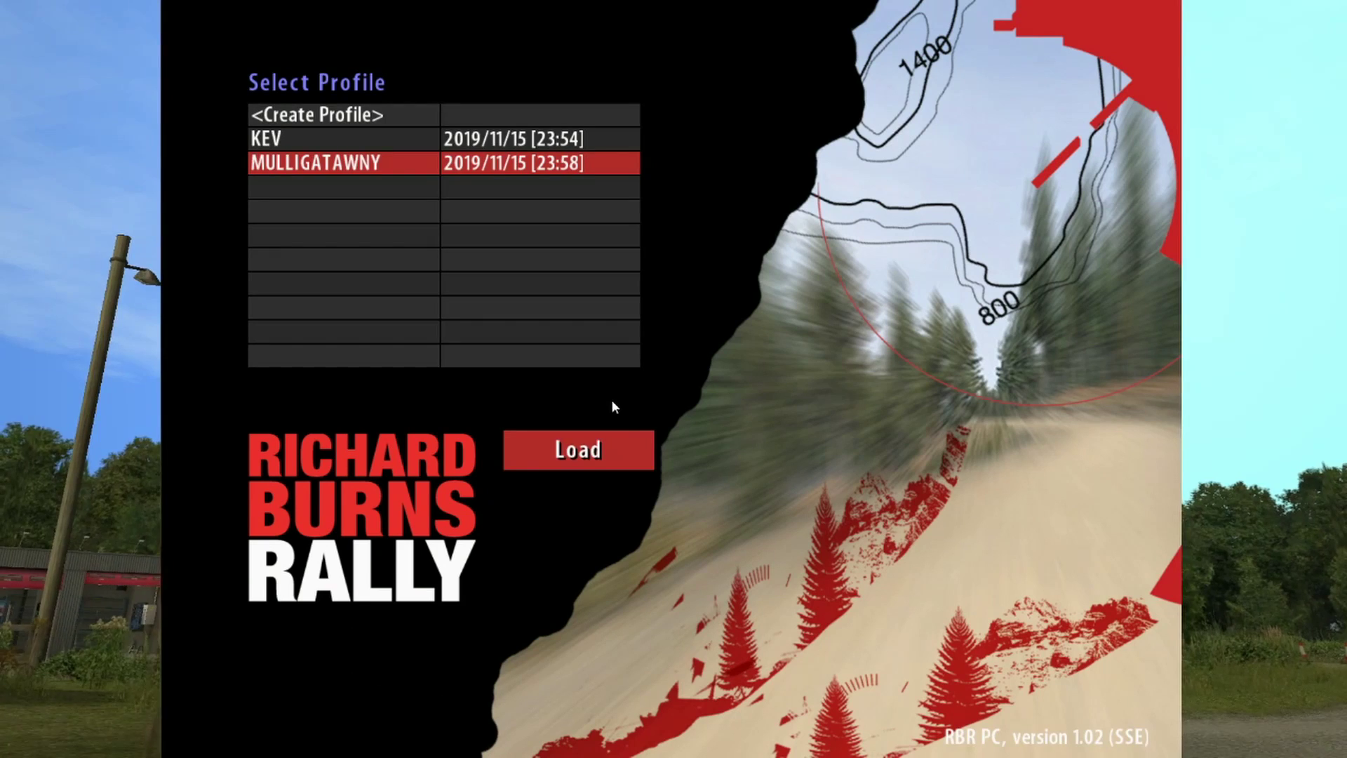
pyautogui.press('Return')
pyautogui.press('Return')
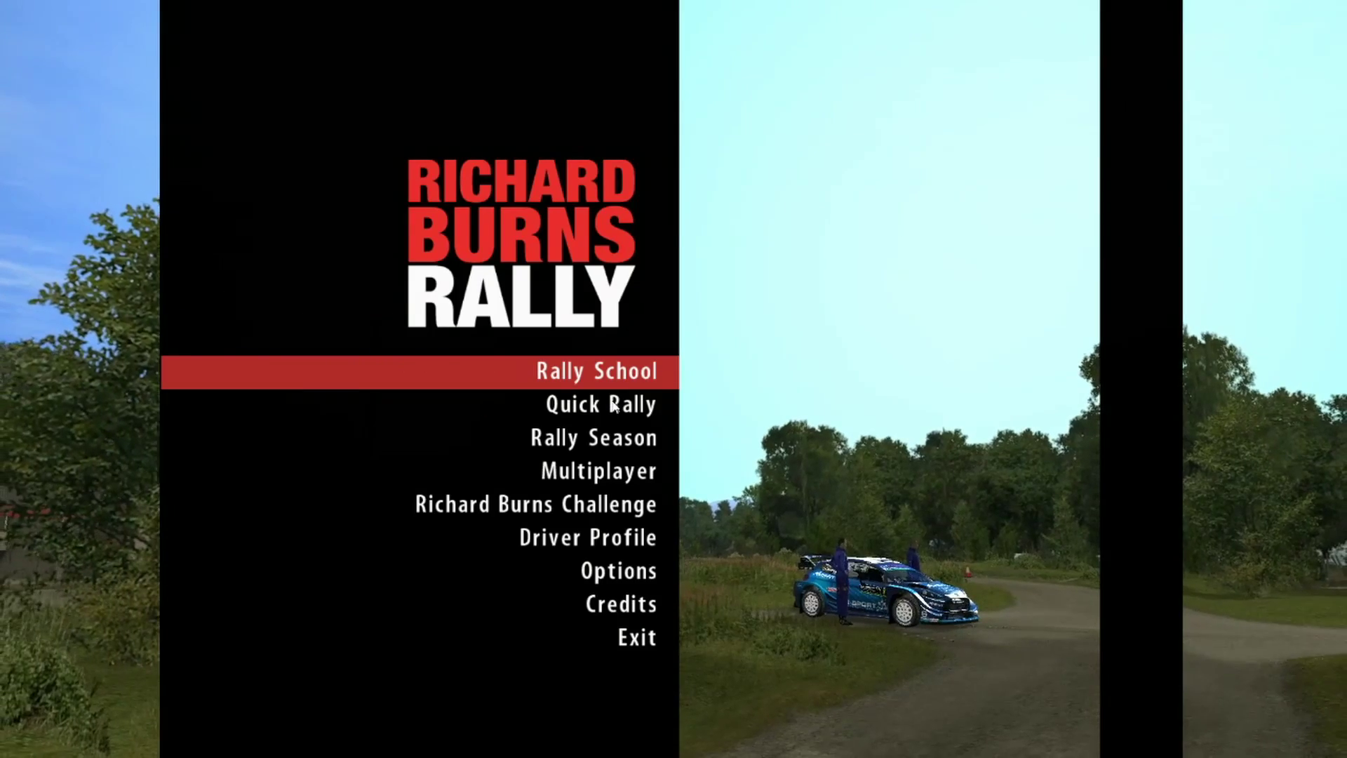
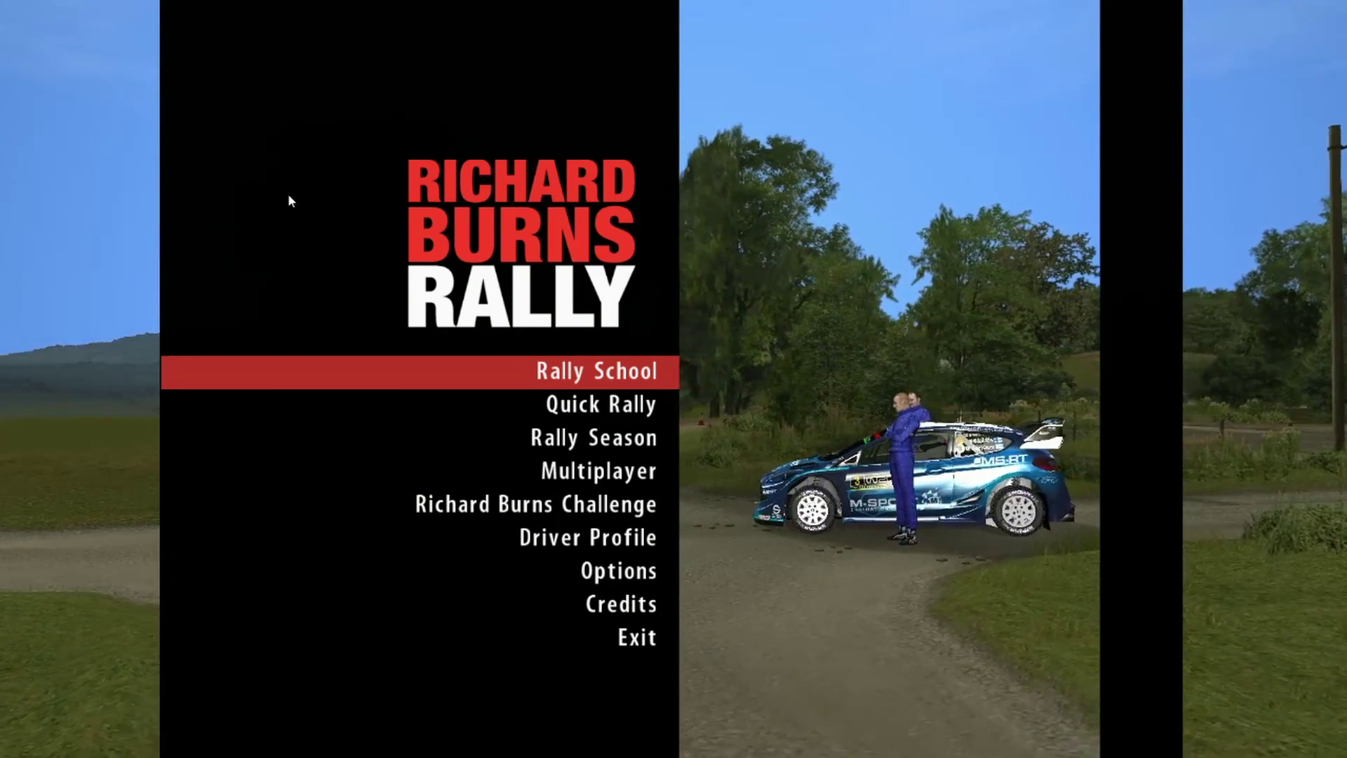
# Step: Exit Richard Burns Rally from the main menu and confirm Yes at the quit warning
pyautogui.press('Down')
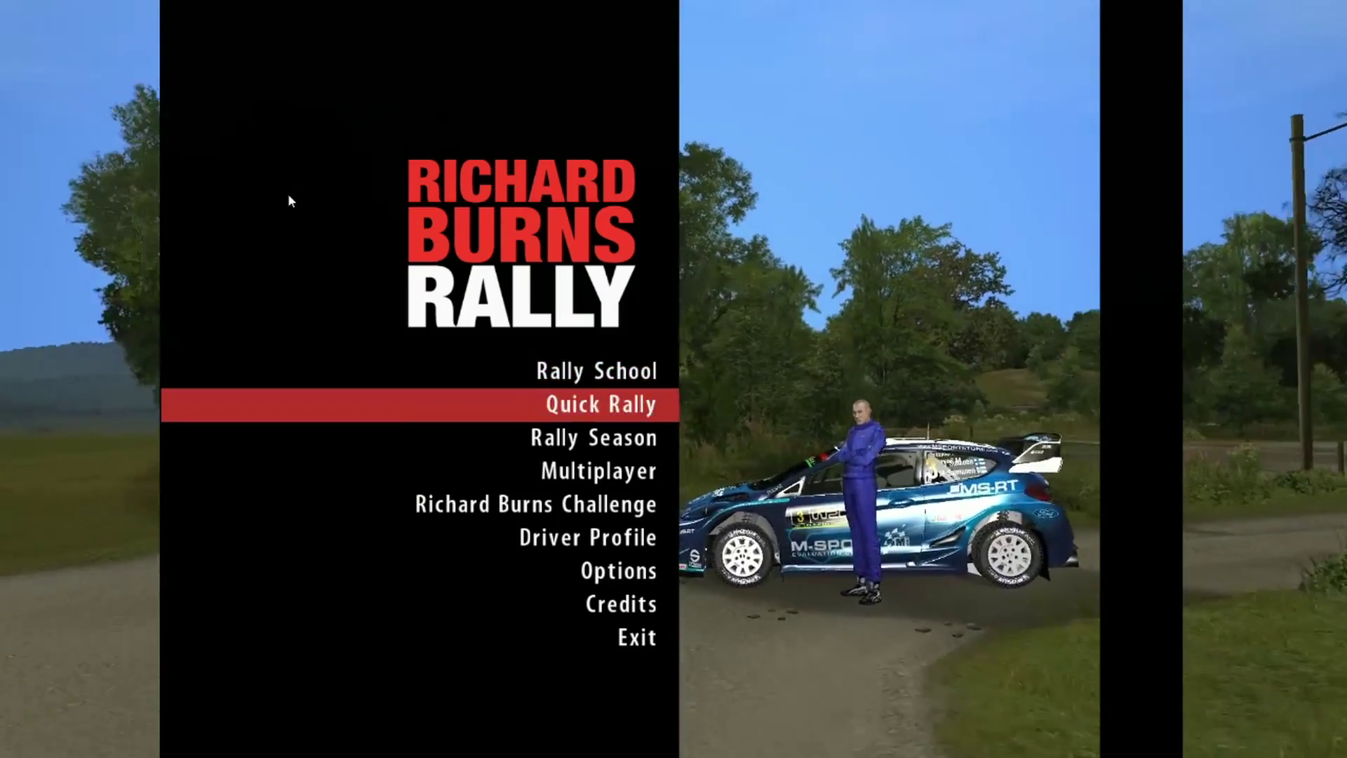
pyautogui.press('Down')
pyautogui.press('Down')
pyautogui.press('Down')
pyautogui.press('Up')
pyautogui.press('Up')
pyautogui.press('Up')
pyautogui.press('Up')
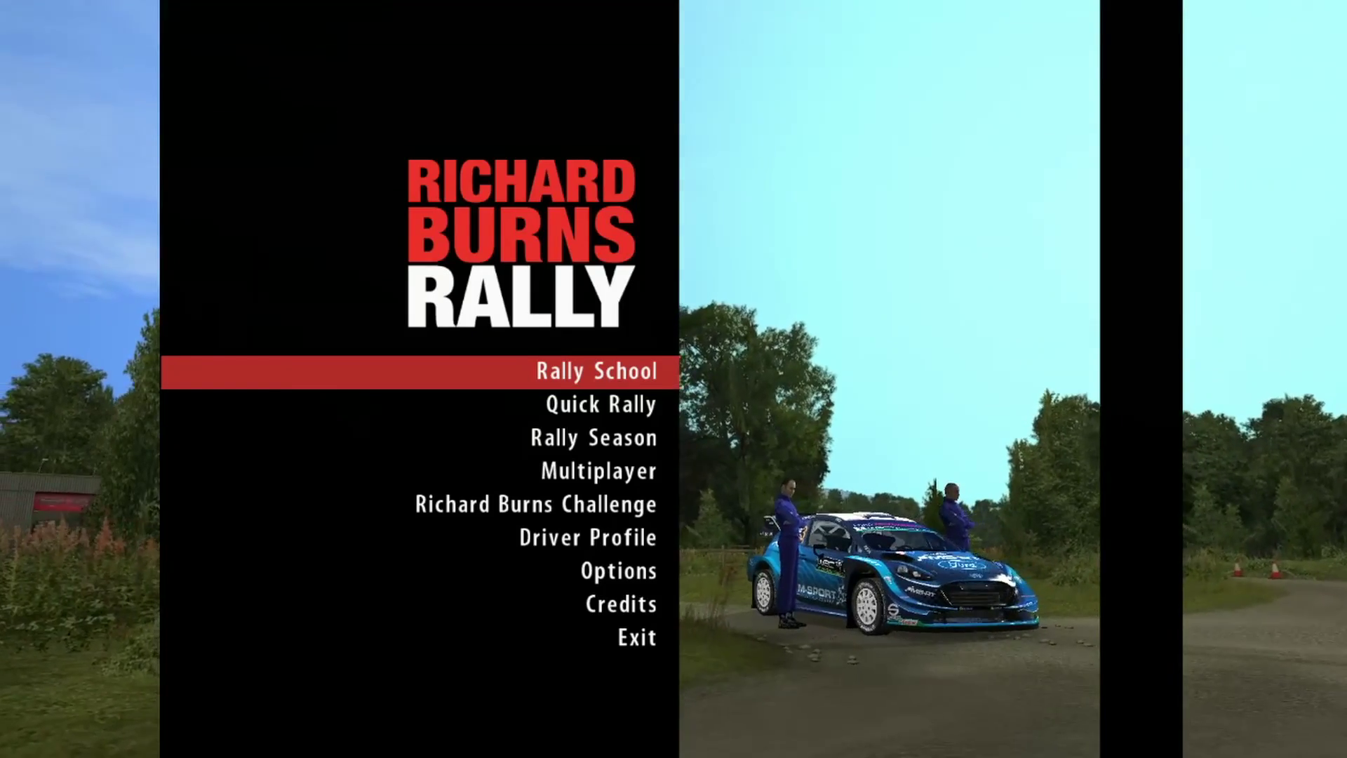
pyautogui.press('Up')
pyautogui.press('Up')
pyautogui.press('Down')
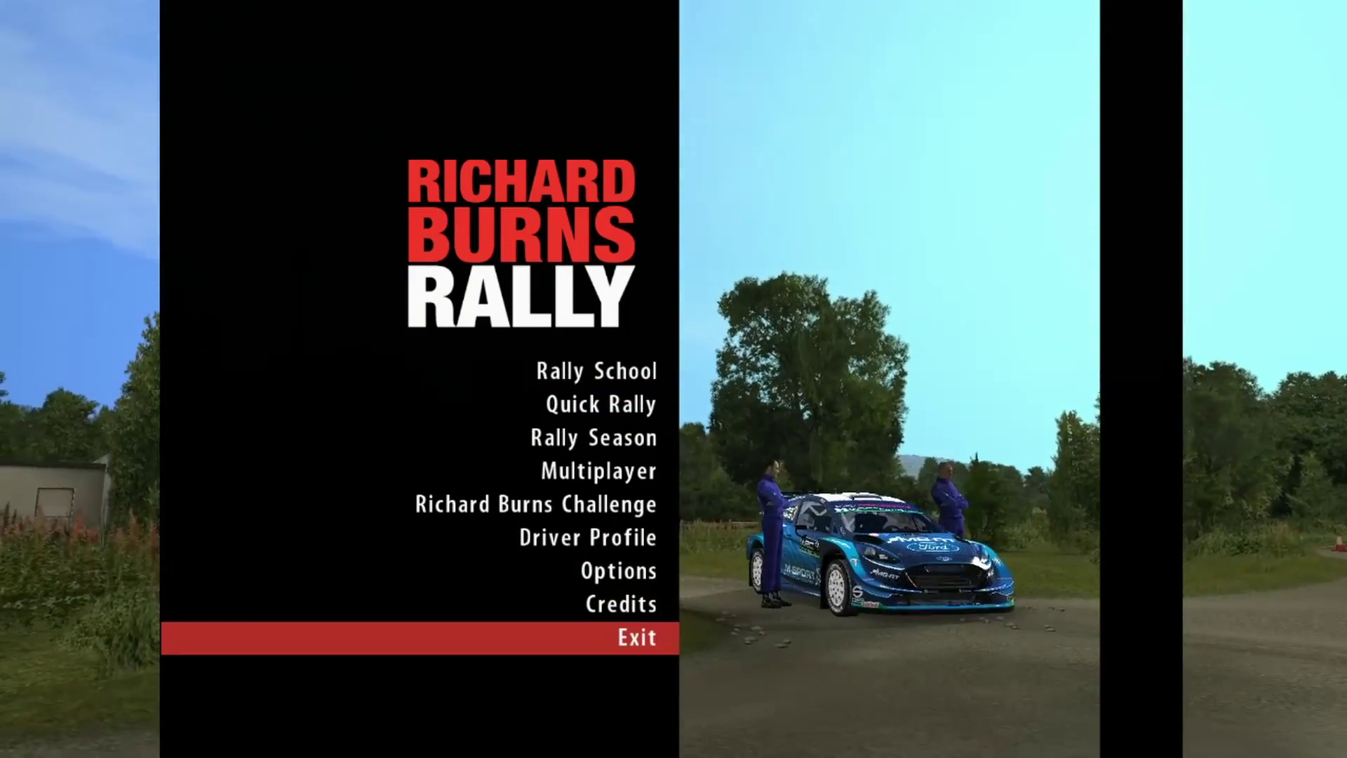
pyautogui.press('Return')
pyautogui.press('Up')
pyautogui.press('Return')
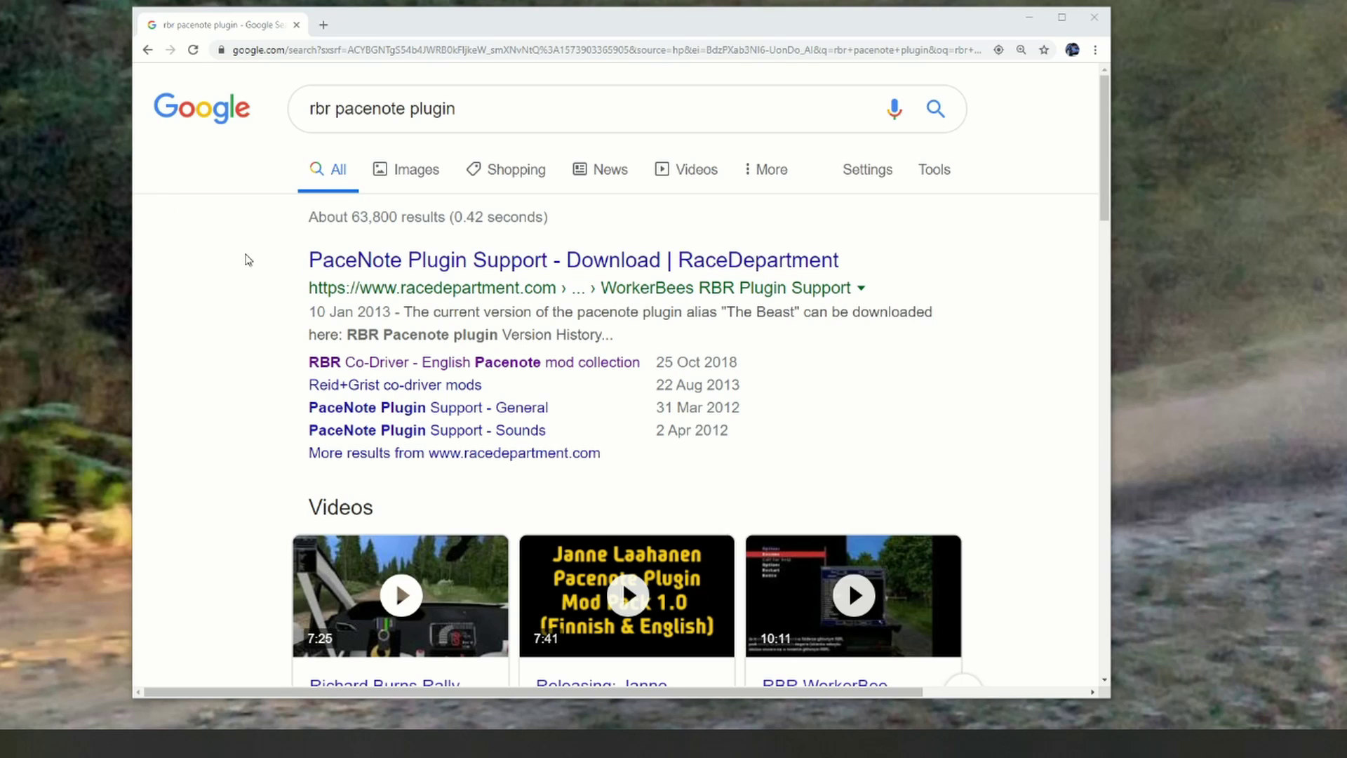
# Step: Open the 'PaceNote Plugin Support - Download | RaceDepartment' result and scroll through the thread
pyautogui.click(413, 264)
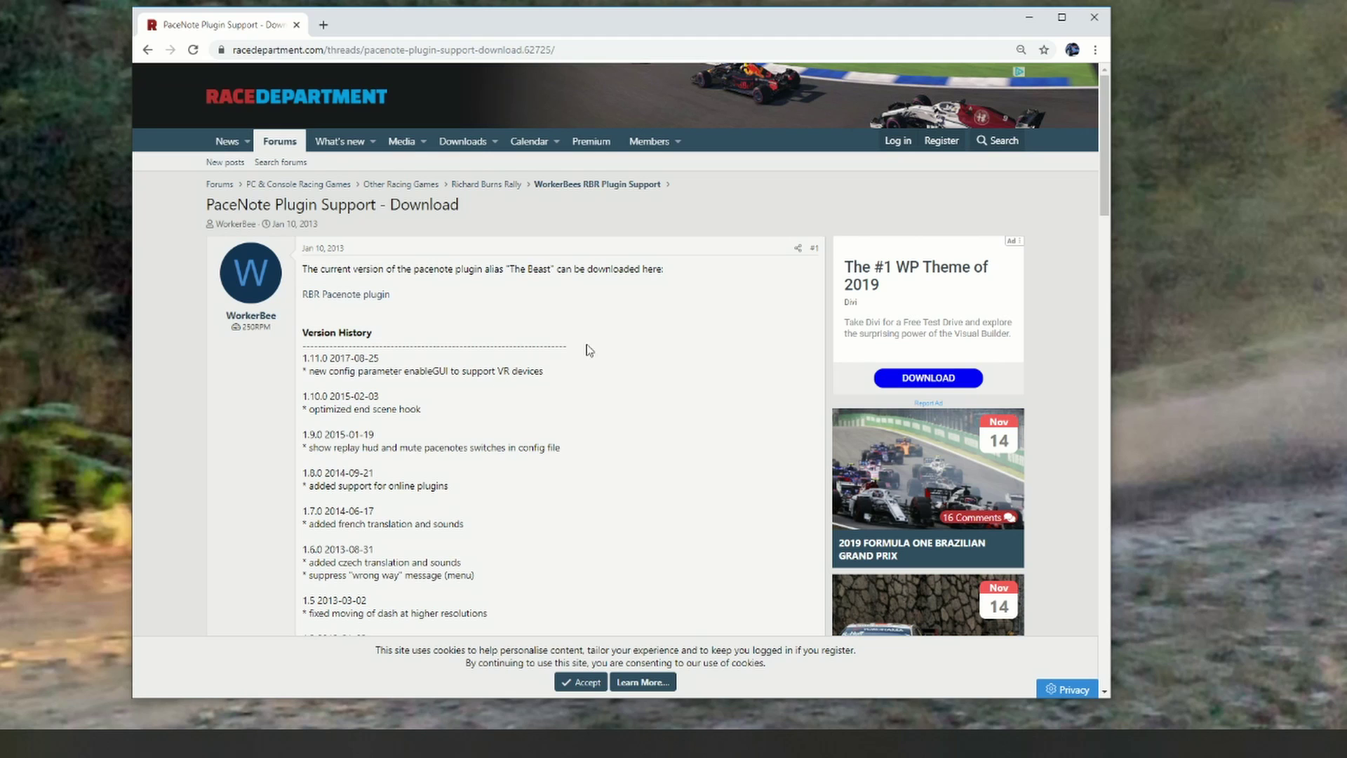
pyautogui.scroll(-10, 688, 301)
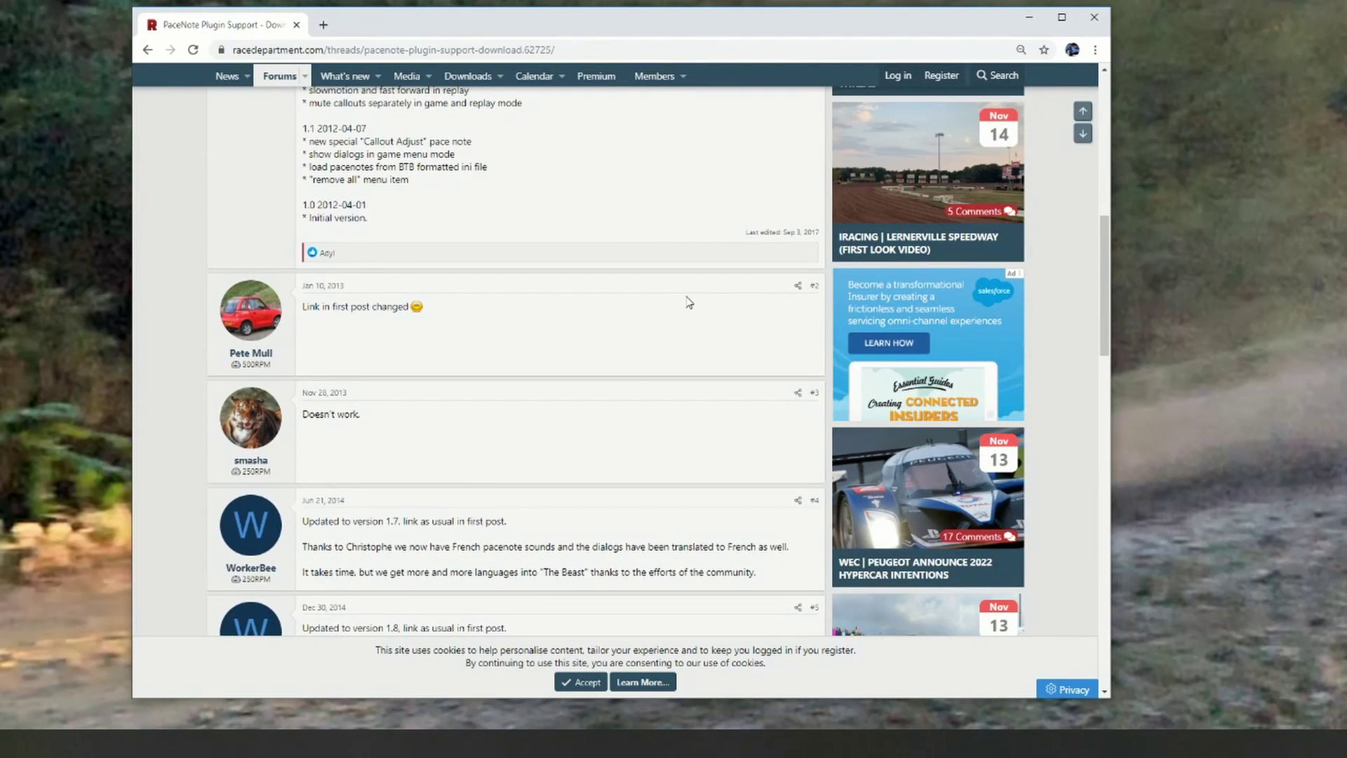
pyautogui.scroll(10, 688, 302)
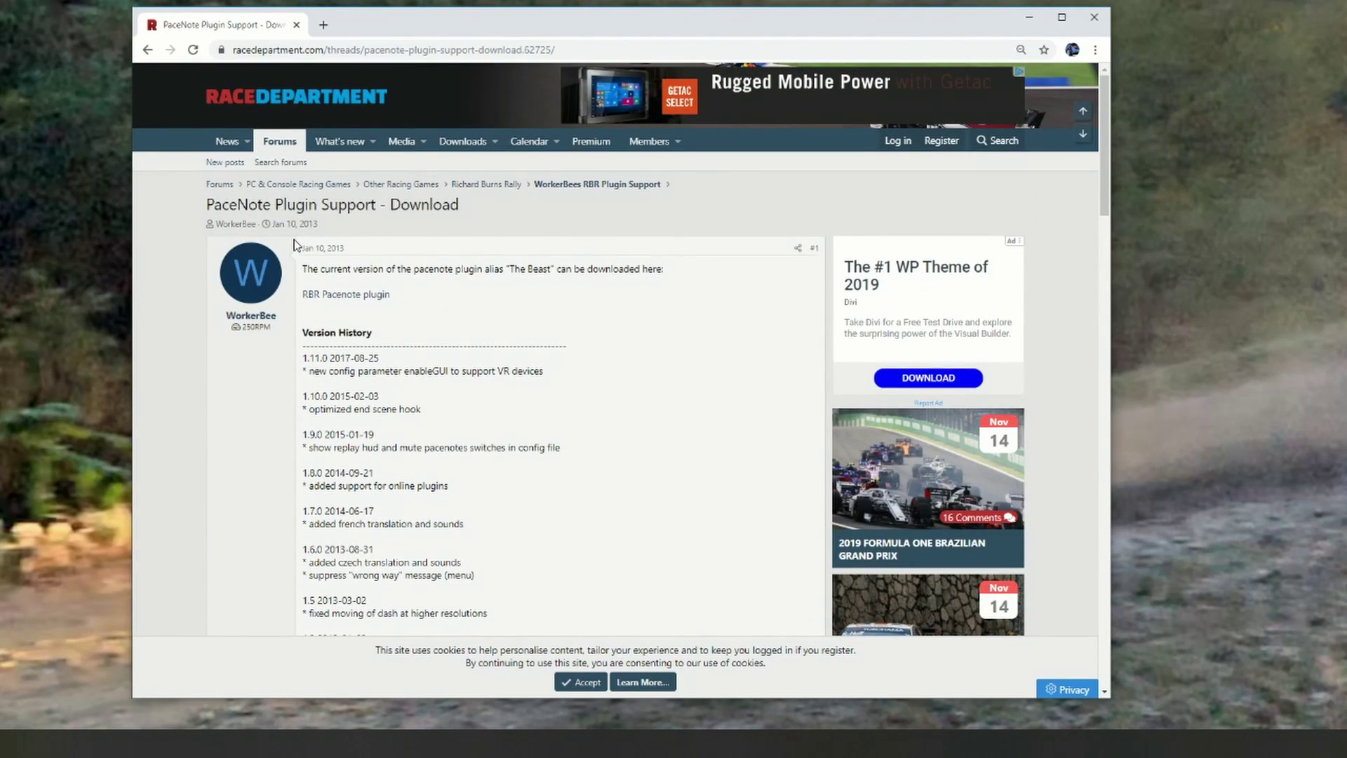
# Step: In a new tab, search 'rbr co driver mod' and open the RBR Co-Driver English Pacenote thread
pyautogui.click(323, 26)
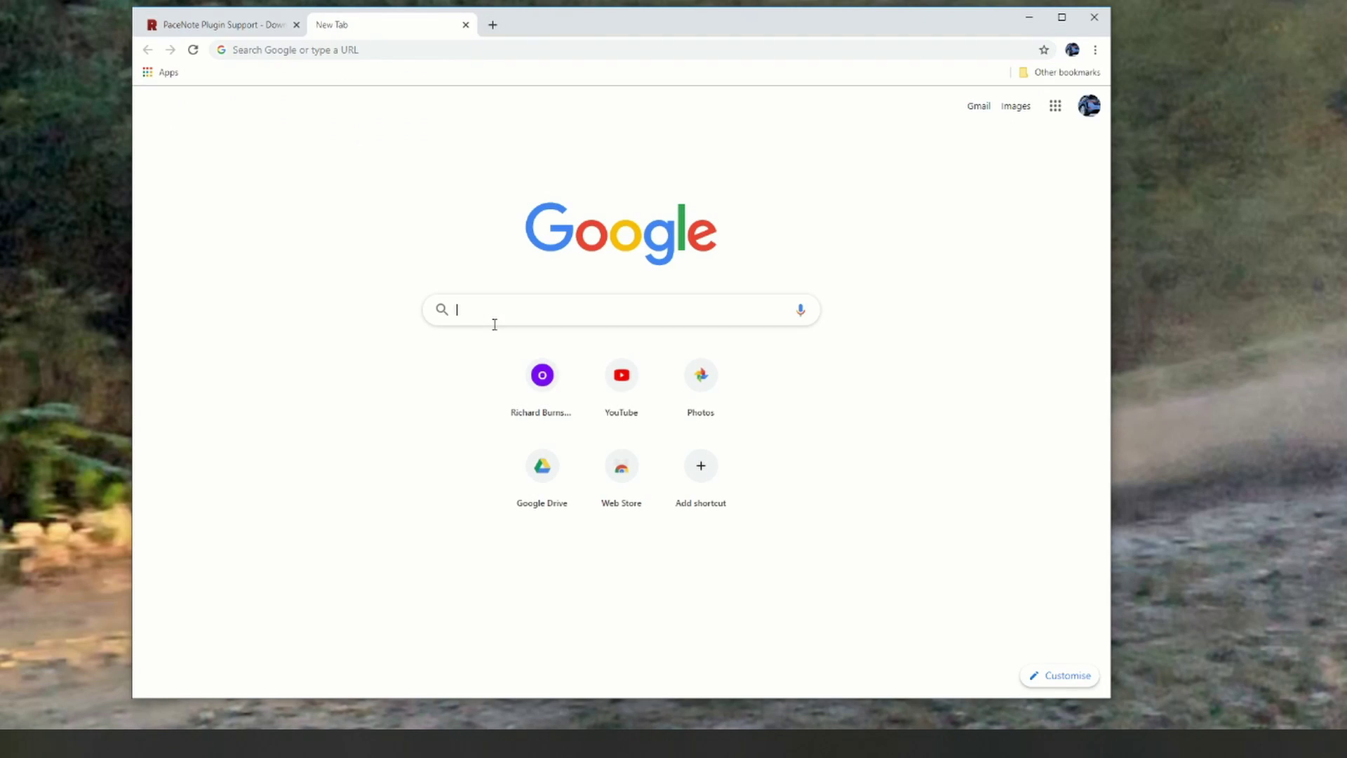
pyautogui.write('rbr')
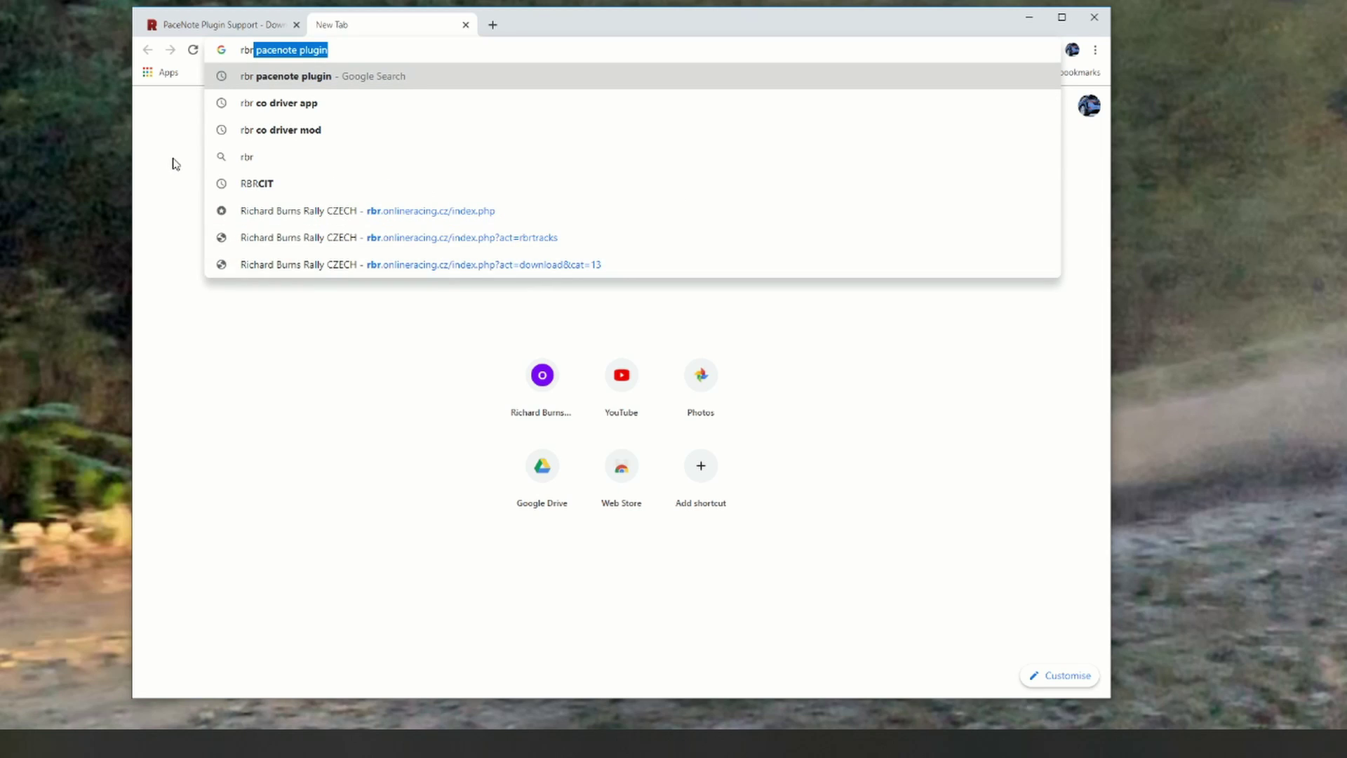
pyautogui.click(289, 129)
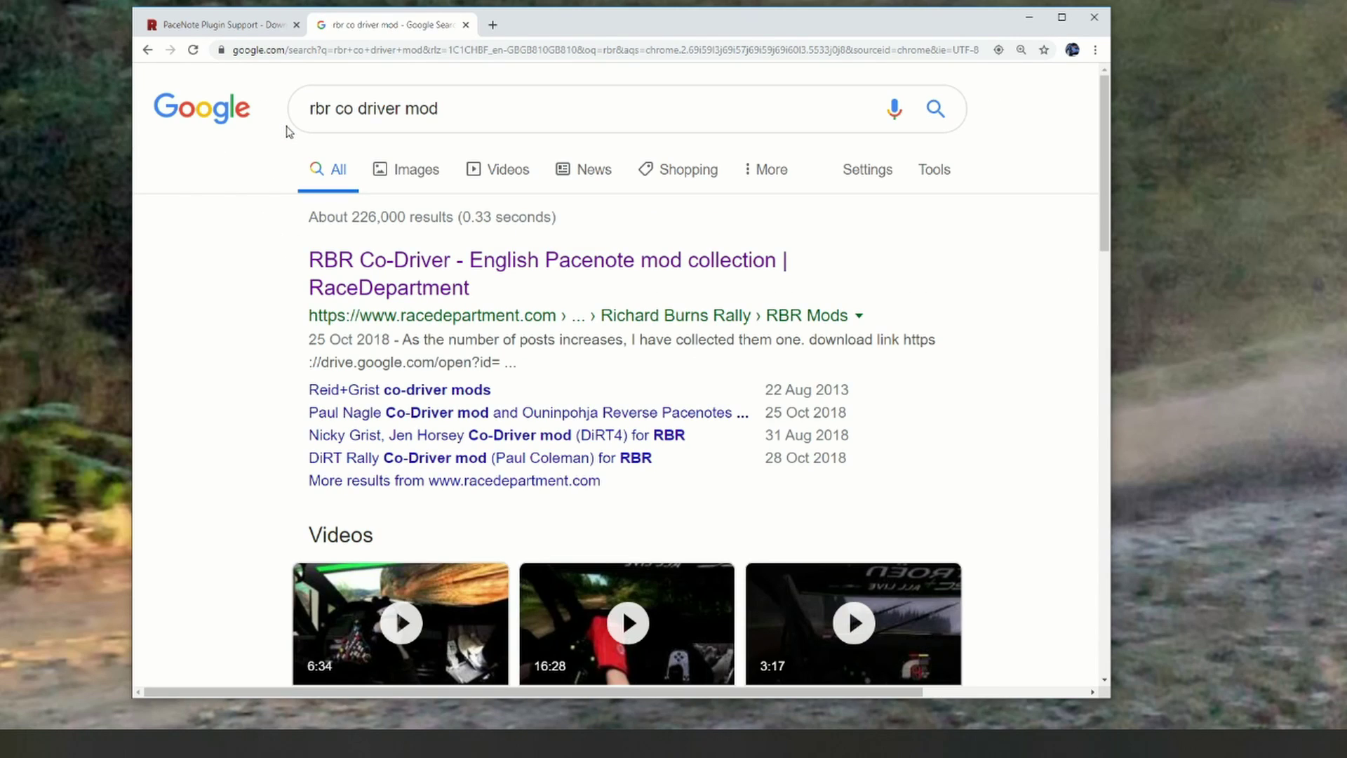
pyautogui.click(358, 279)
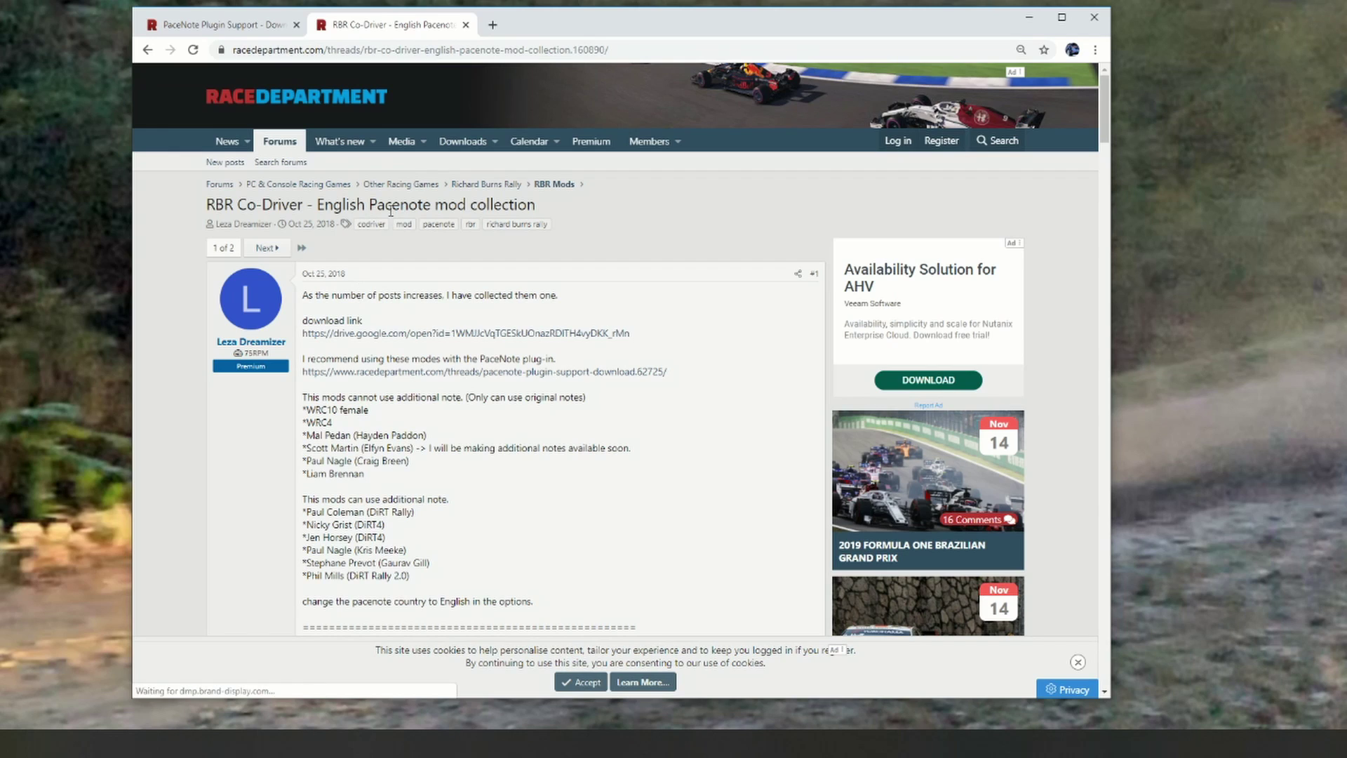
# Step: Browse the RBR Mods forum listing and open 'CZ Trackpack List in the national order'
pyautogui.click(554, 184)
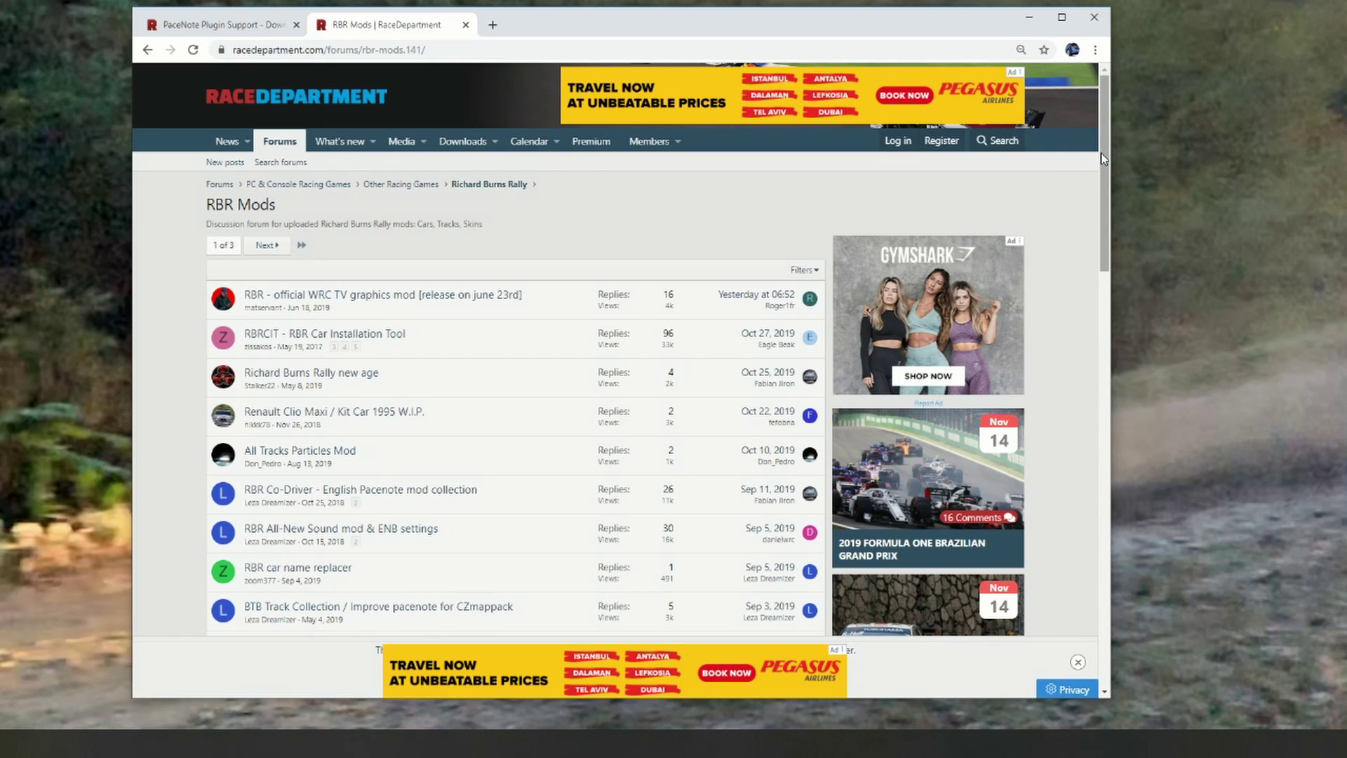
pyautogui.moveTo(1107, 162); pyautogui.dragTo(1118, 220)
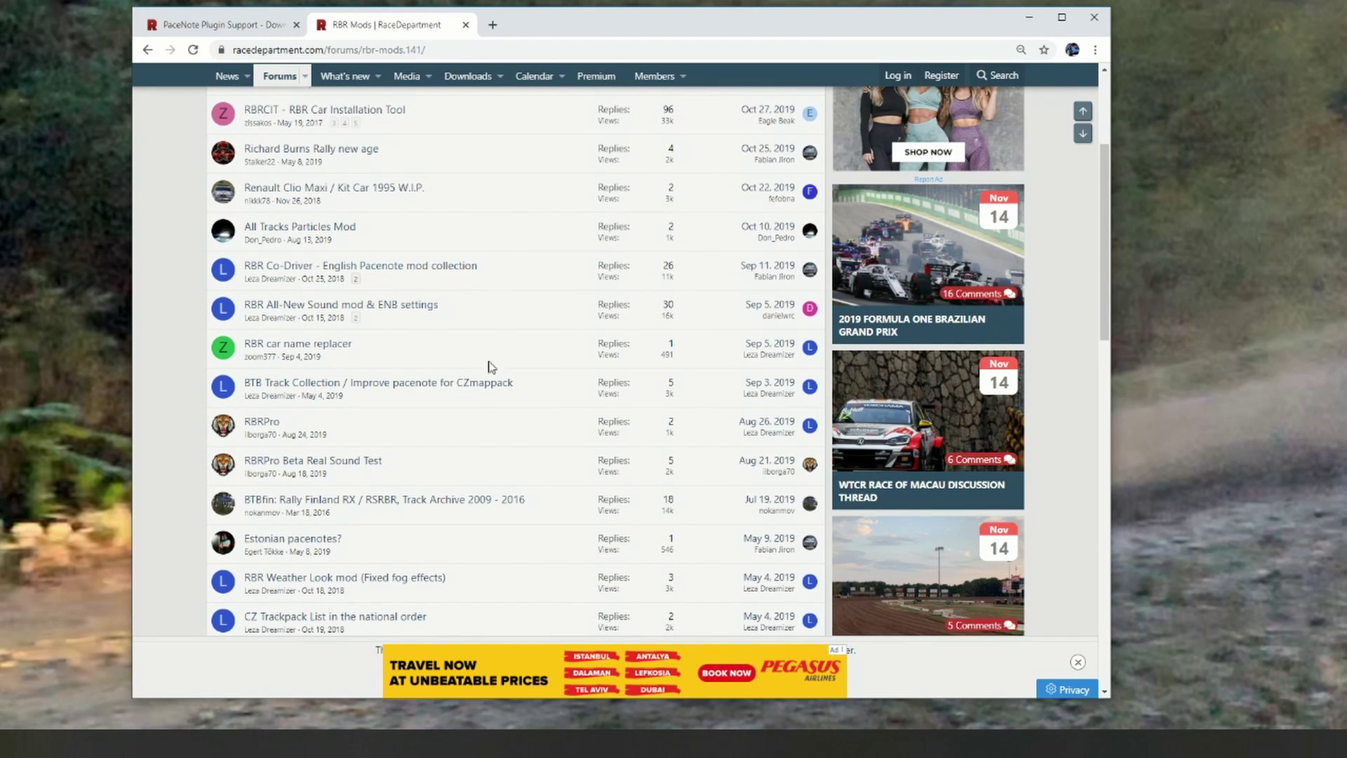
pyautogui.moveTo(476, 387)
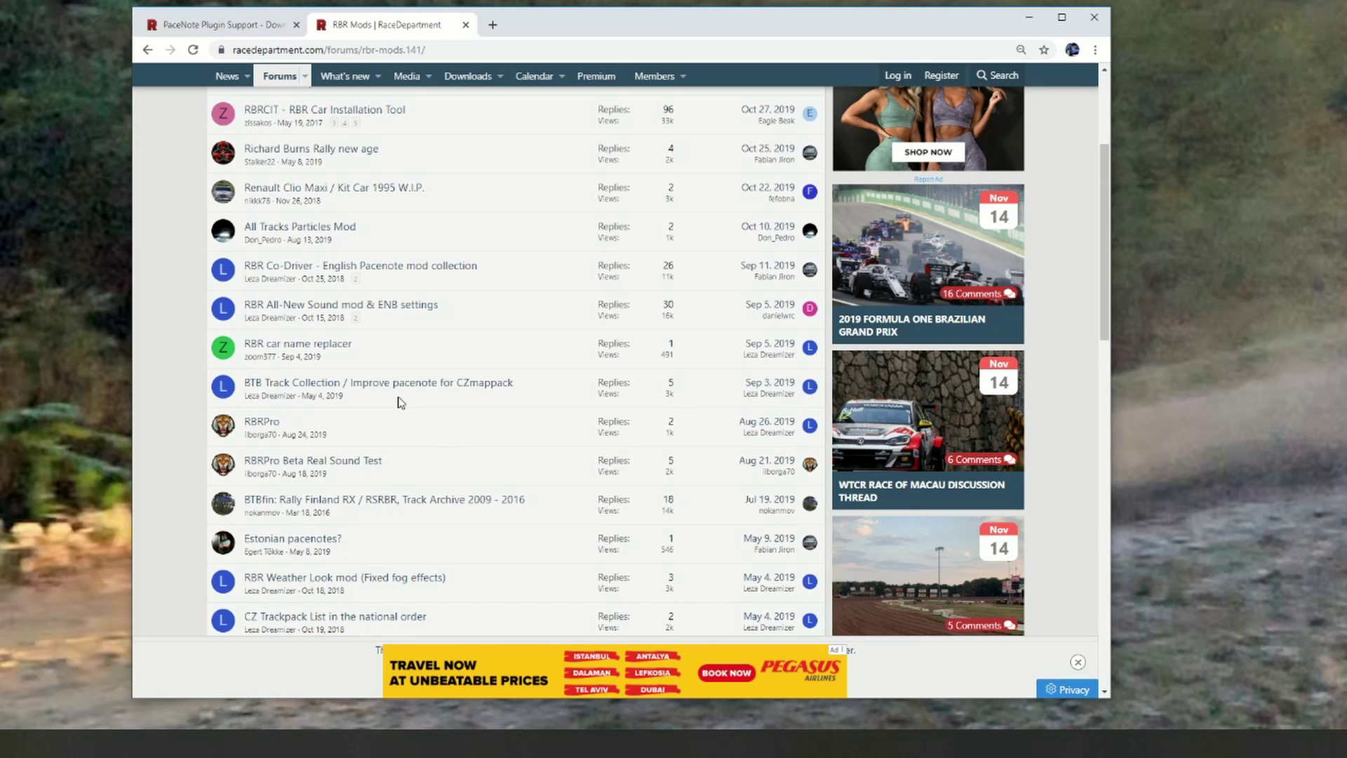
pyautogui.moveTo(405, 397)
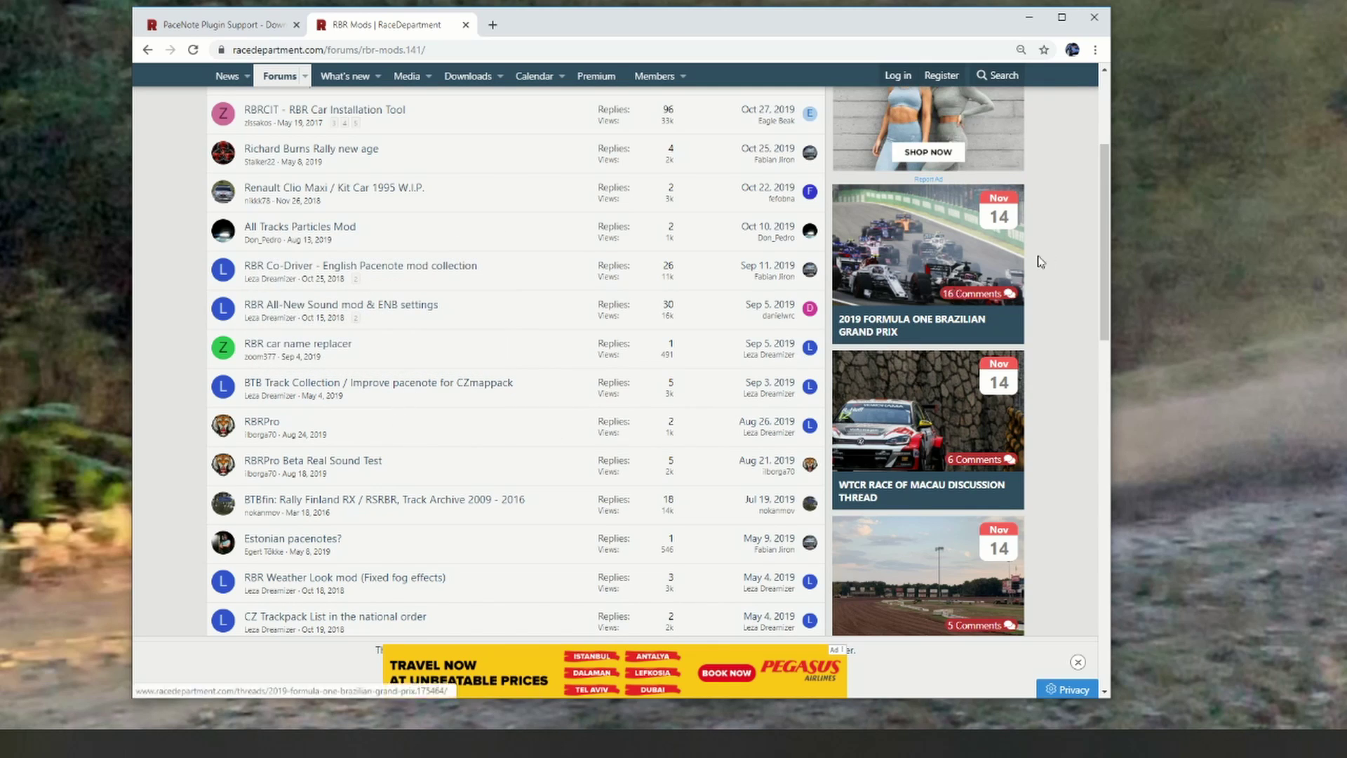
pyautogui.moveTo(1104, 228); pyautogui.dragTo(1115, 287)
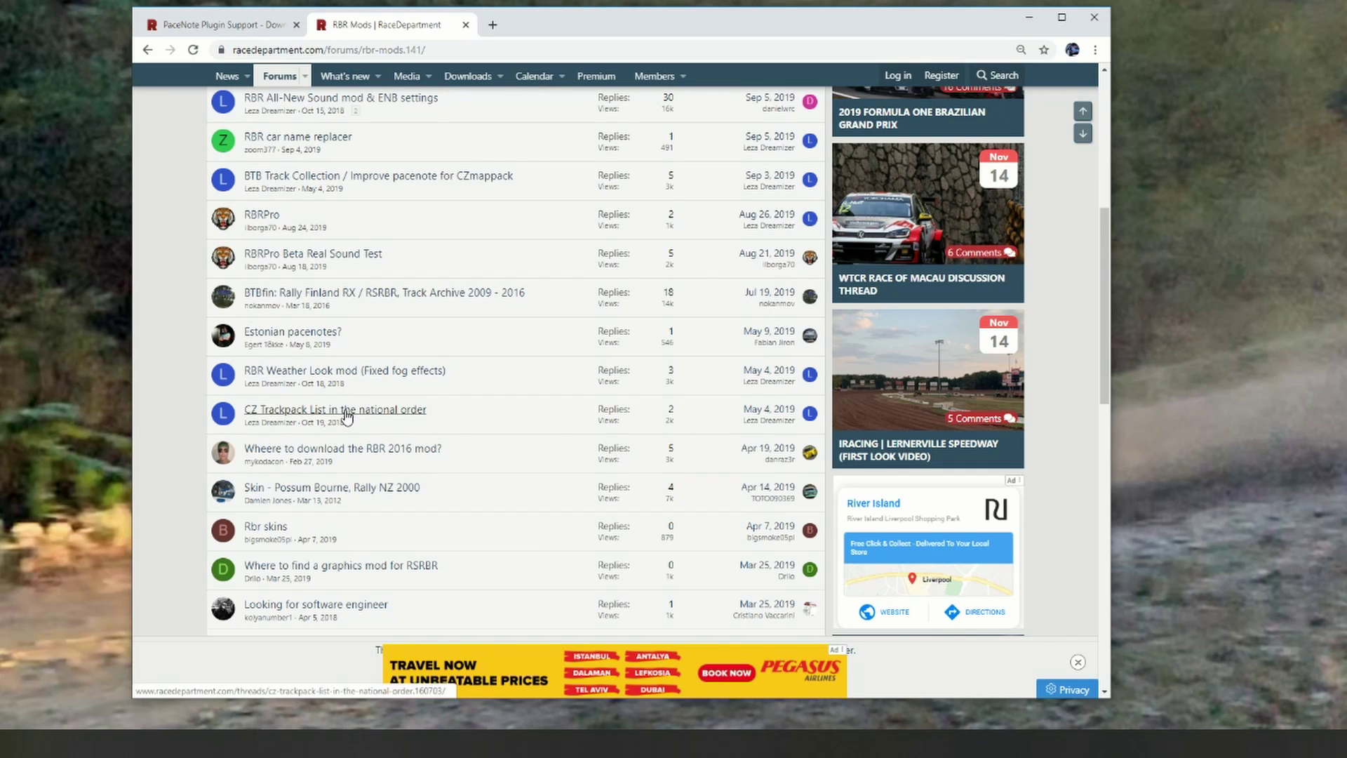
pyautogui.moveTo(271, 429)
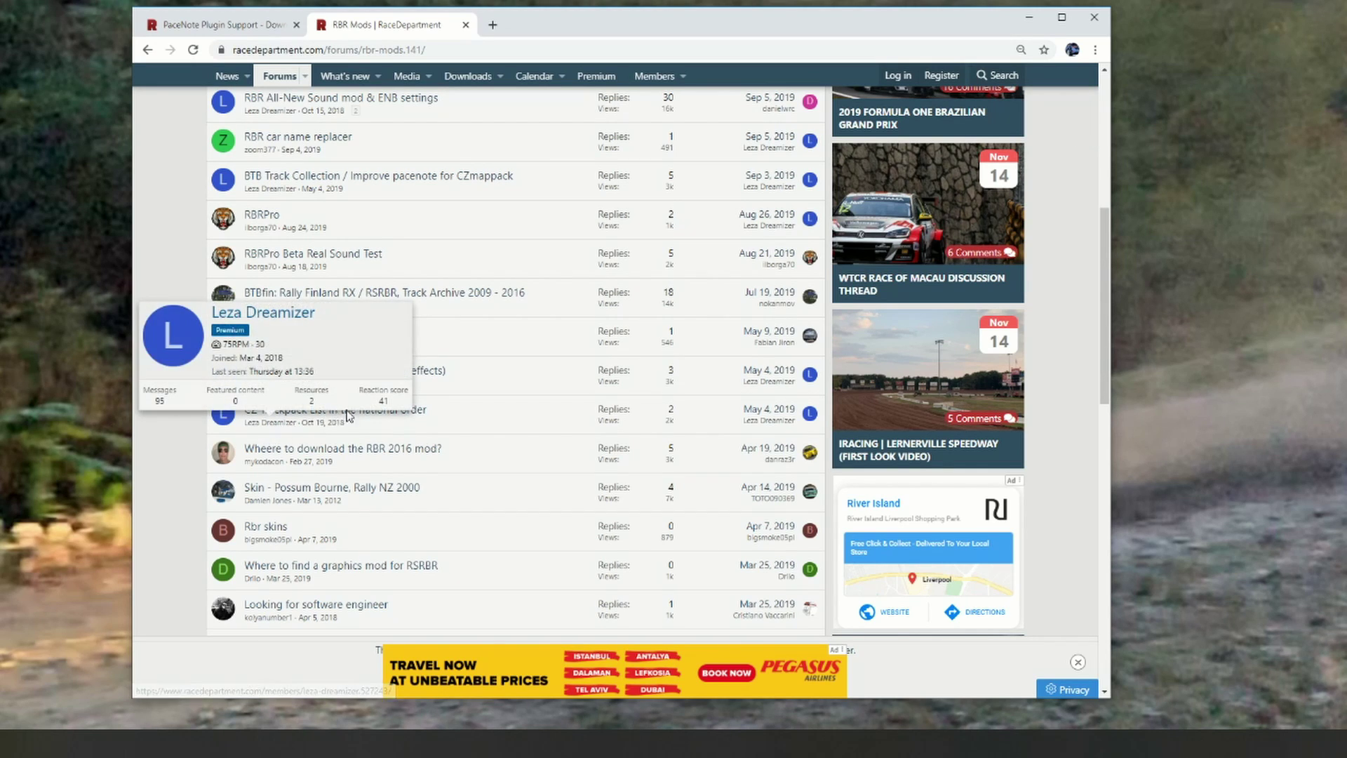
pyautogui.click(384, 420)
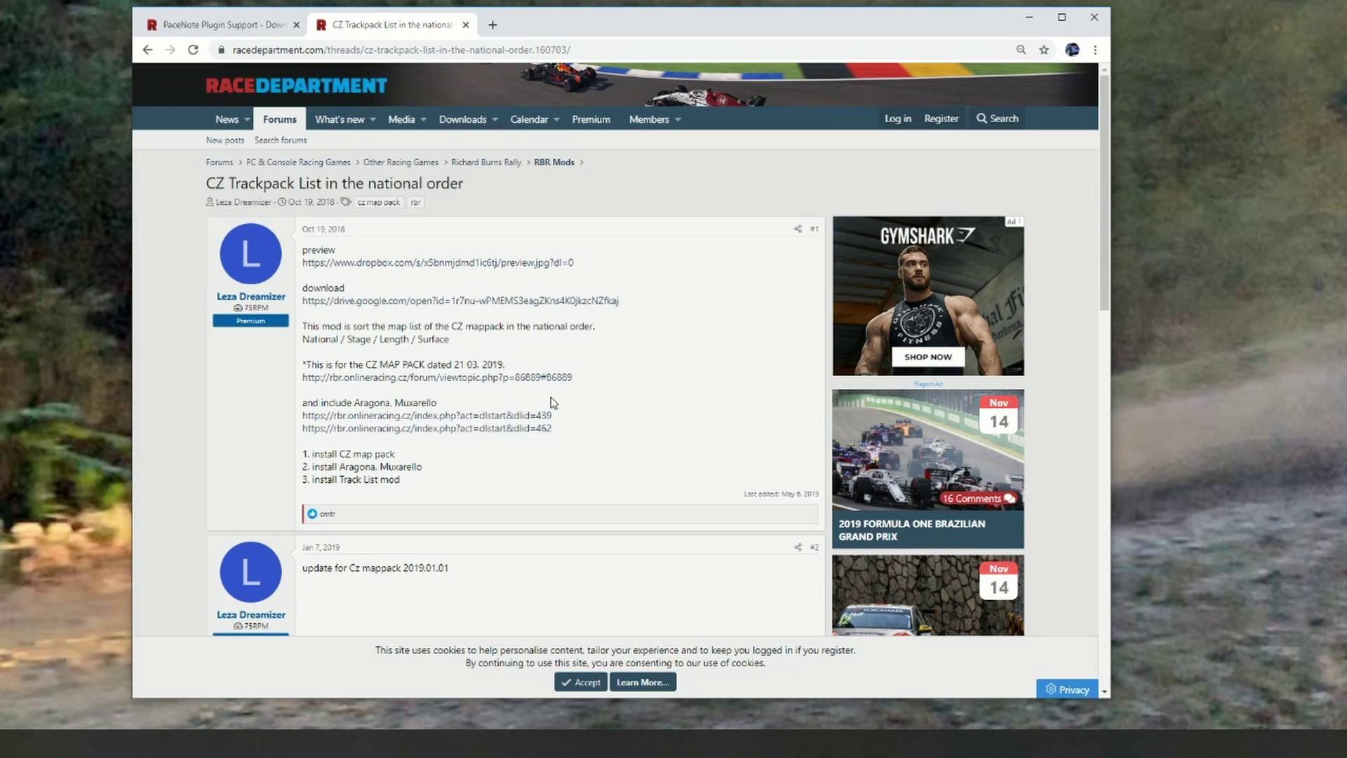
# Step: Open the linked rbr.onlineracing.cz trackpack post, close it, and return to the PaceNote Plugin Support tab
pyautogui.click(449, 377)
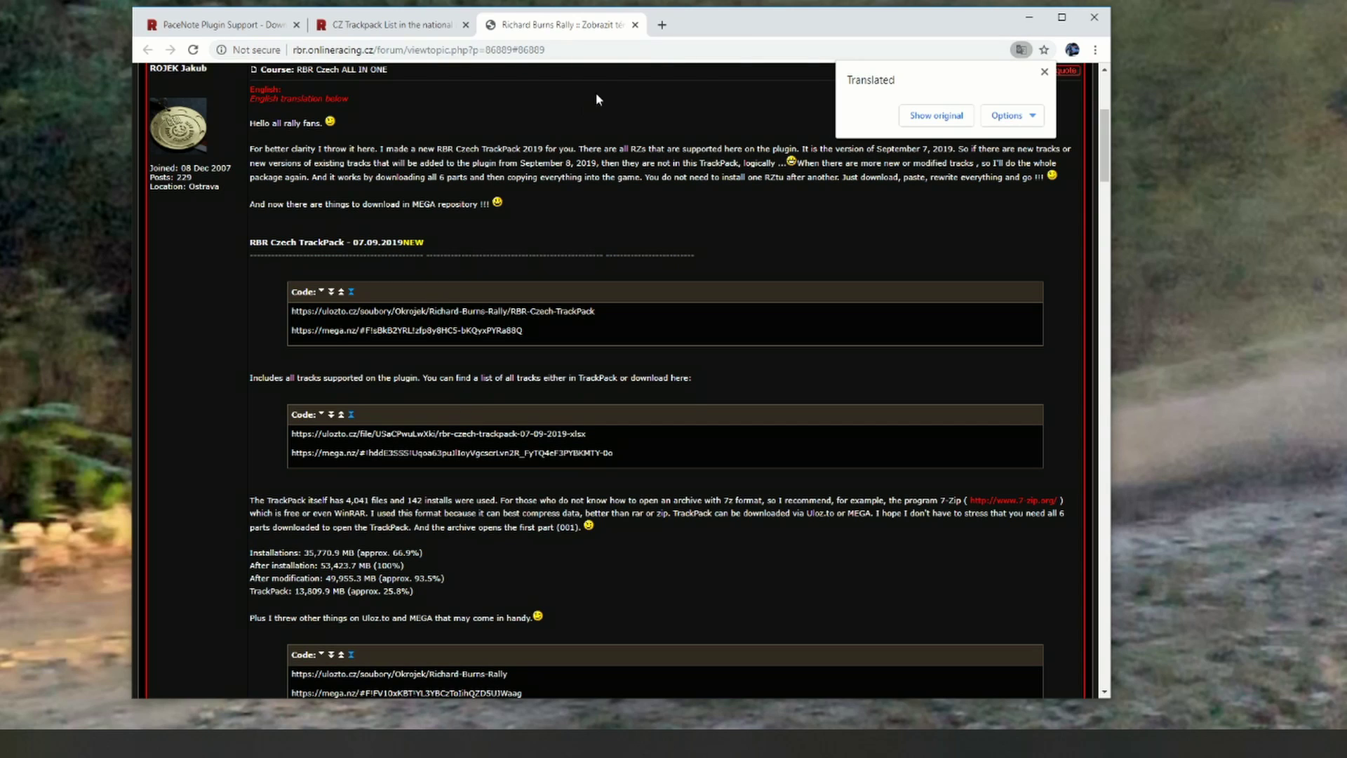
pyautogui.click(635, 24)
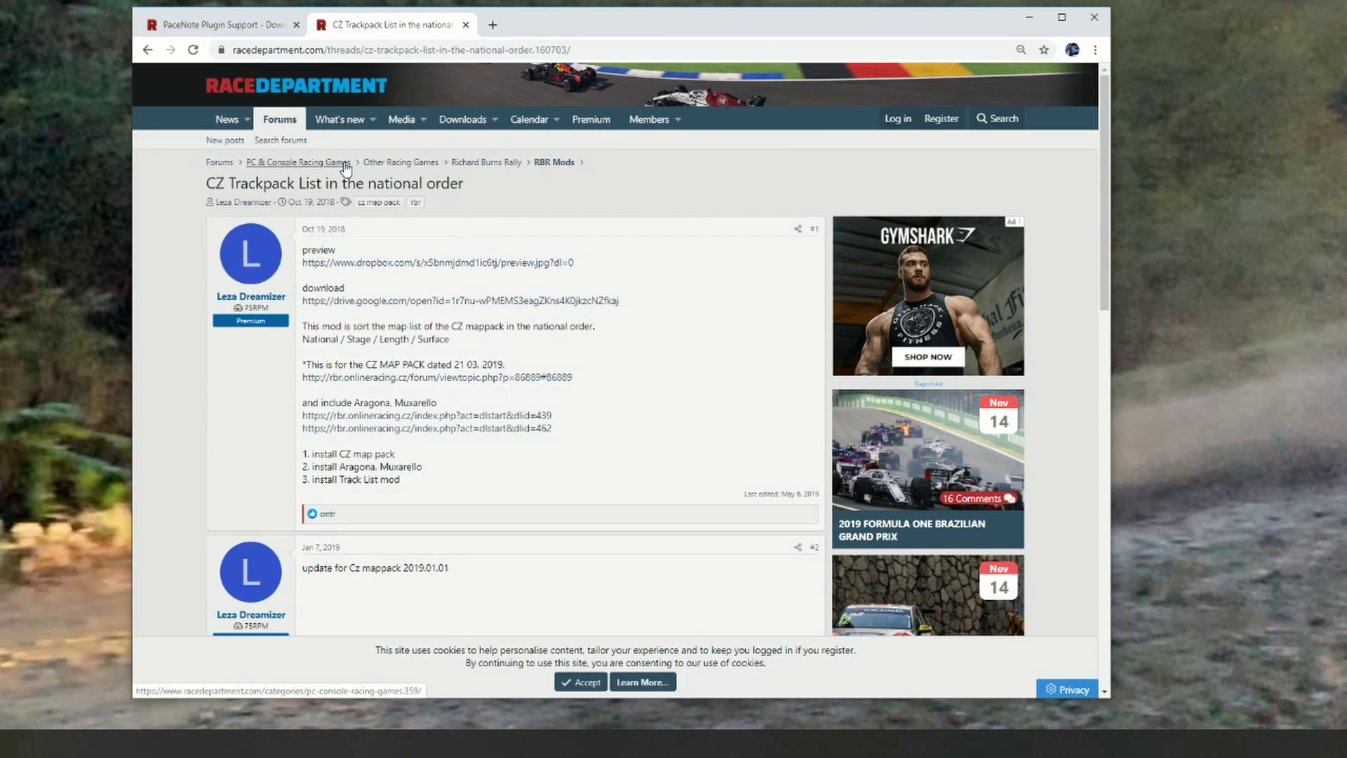
pyautogui.click(218, 25)
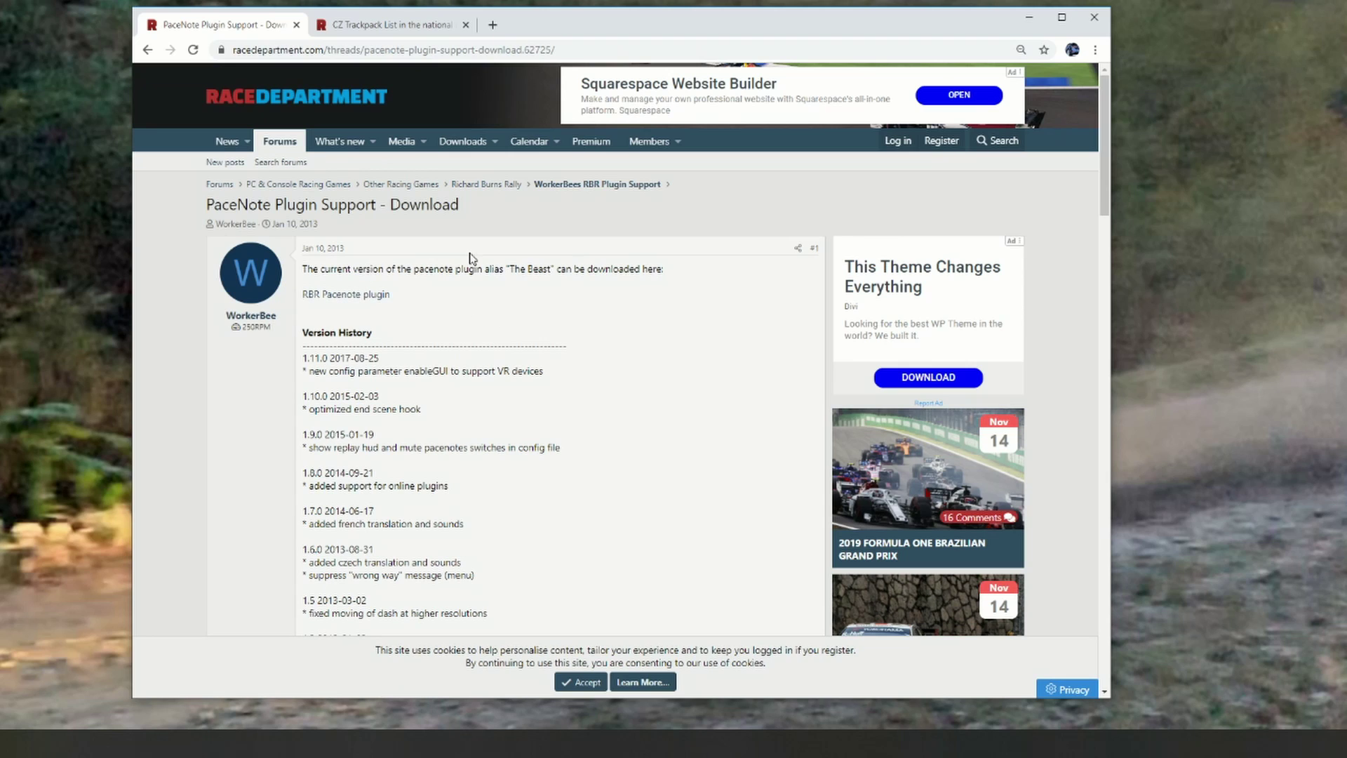
# Step: Download the 'RBR Pacenote plugin' archive from the first post and switch to File Explorer
pyautogui.click(364, 296)
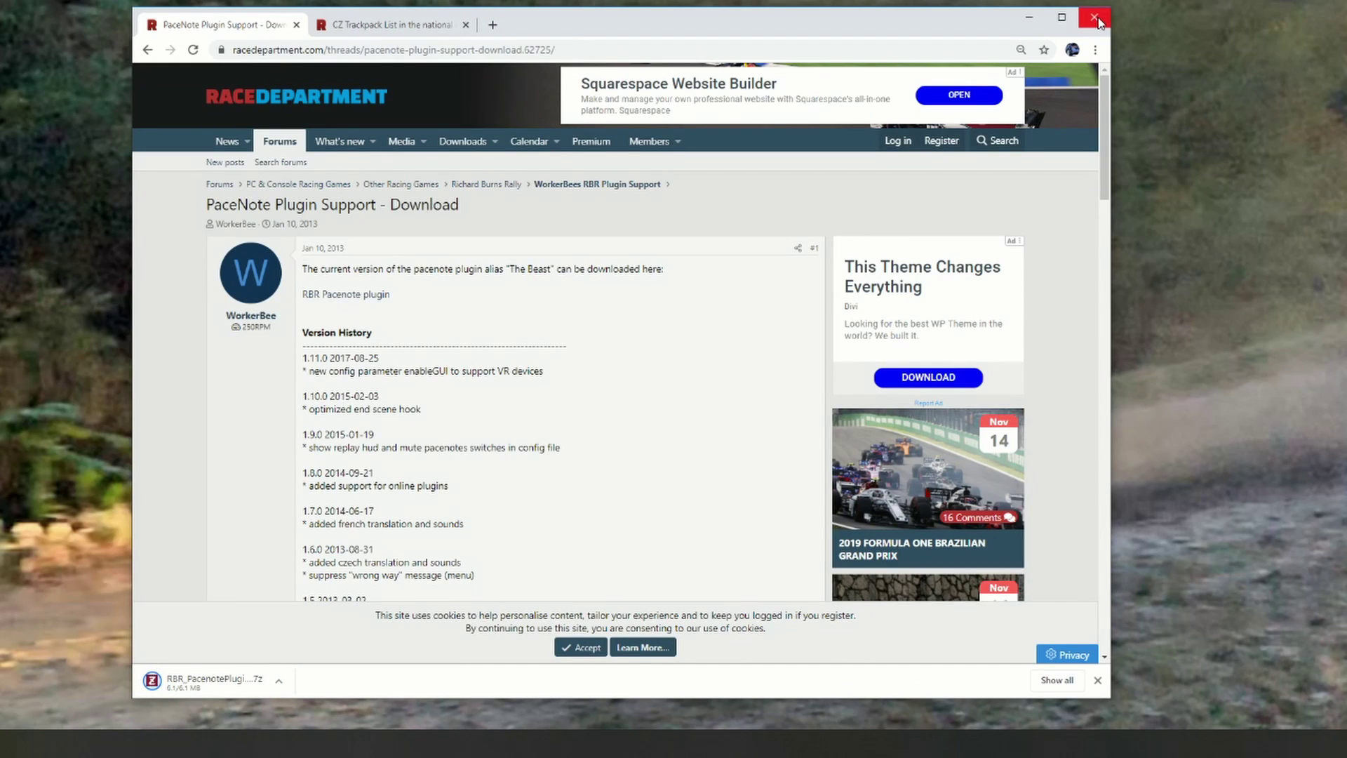
pyautogui.hotkey('alt', 'Tab')
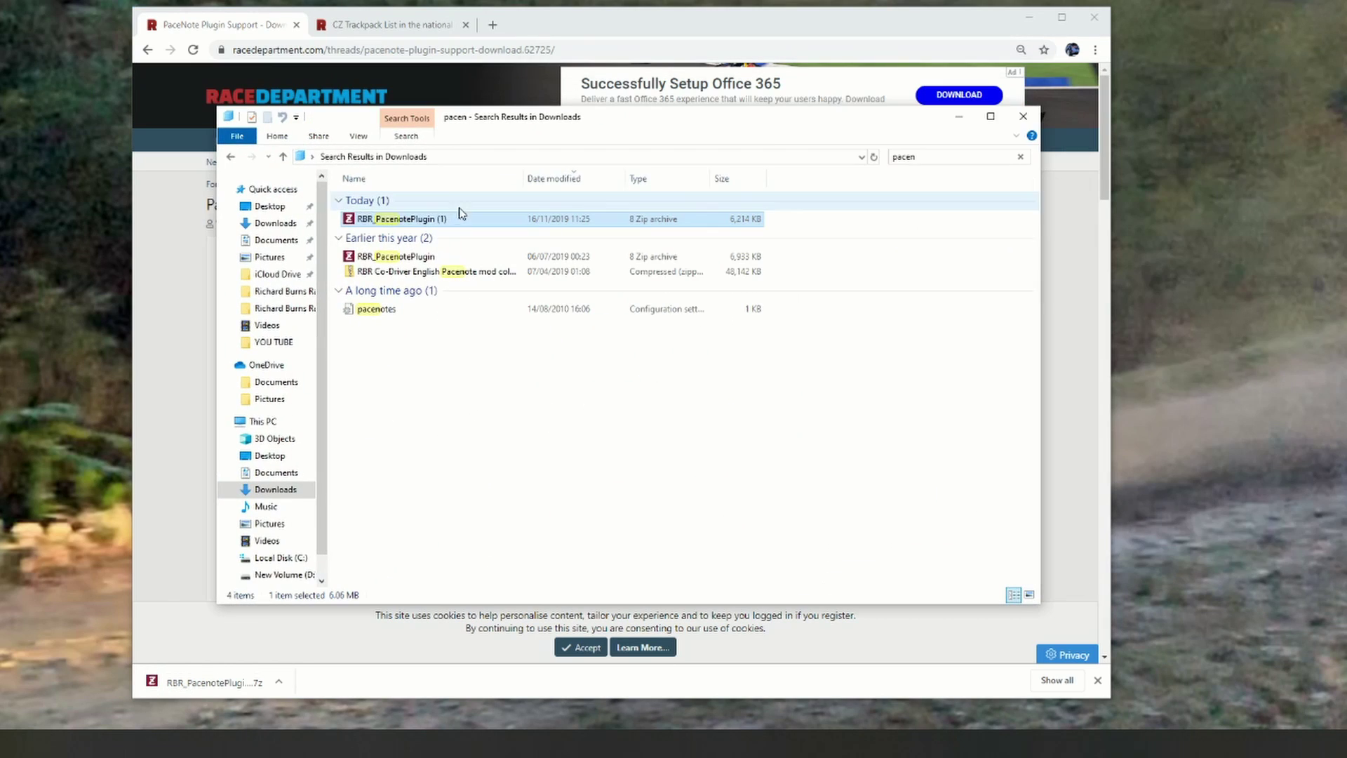
# Step: Extract the RBR_PacenotePlugin (1) .7z archive from its context menu
pyautogui.rightClick(440, 219)
pyautogui.click(472, 245)
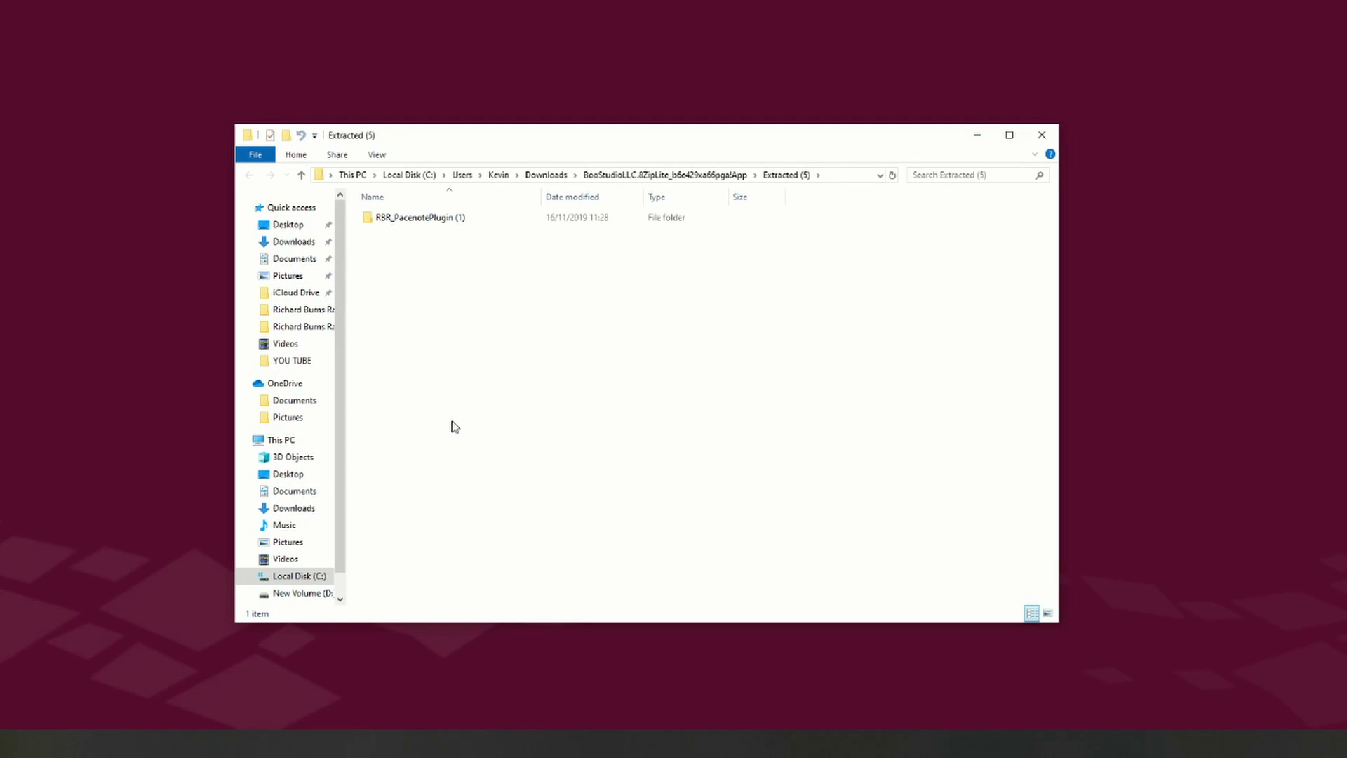
# Step: Cut the extracted plugin files and paste them into D:\Richard Burns RallyTEST
pyautogui.rightClick(423, 221)
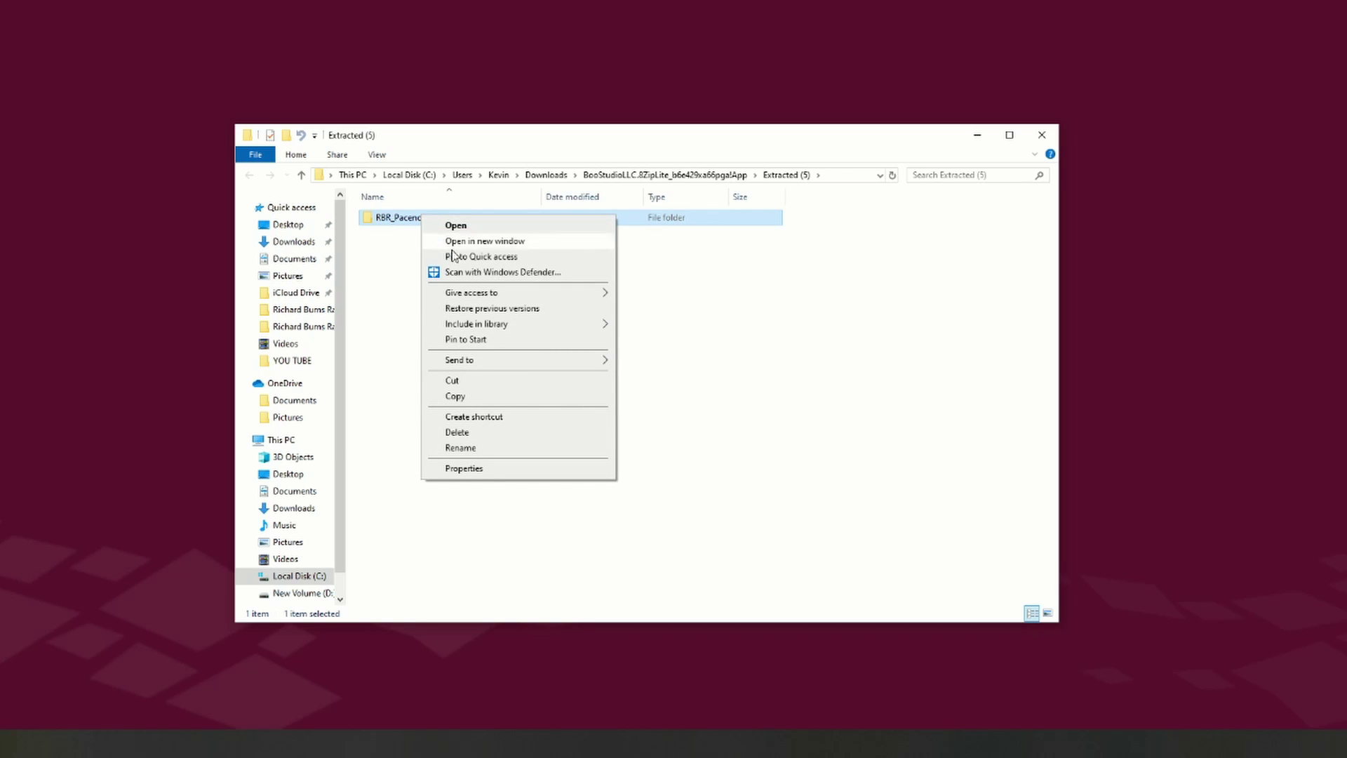
pyautogui.click(452, 380)
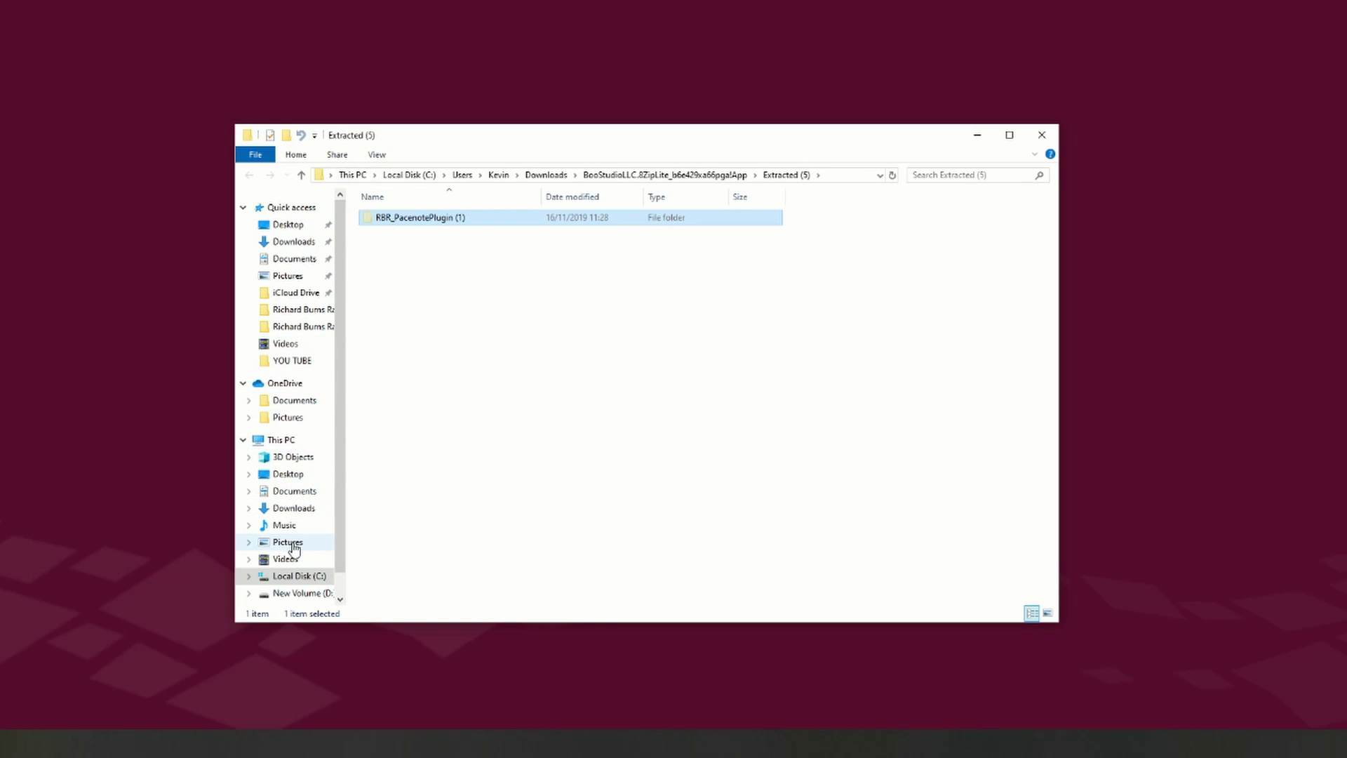
pyautogui.scroll(-1, 294, 547)
pyautogui.click(298, 564)
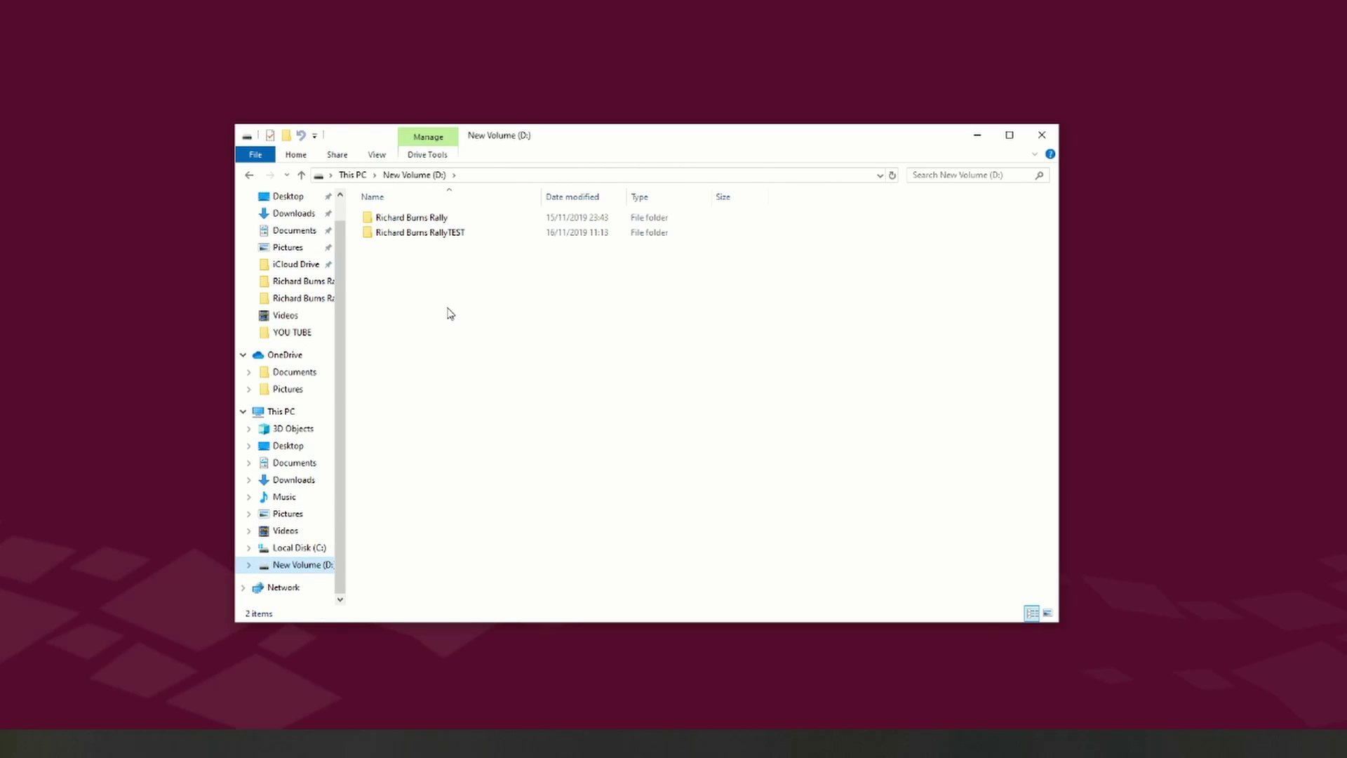
pyautogui.doubleClick(436, 232)
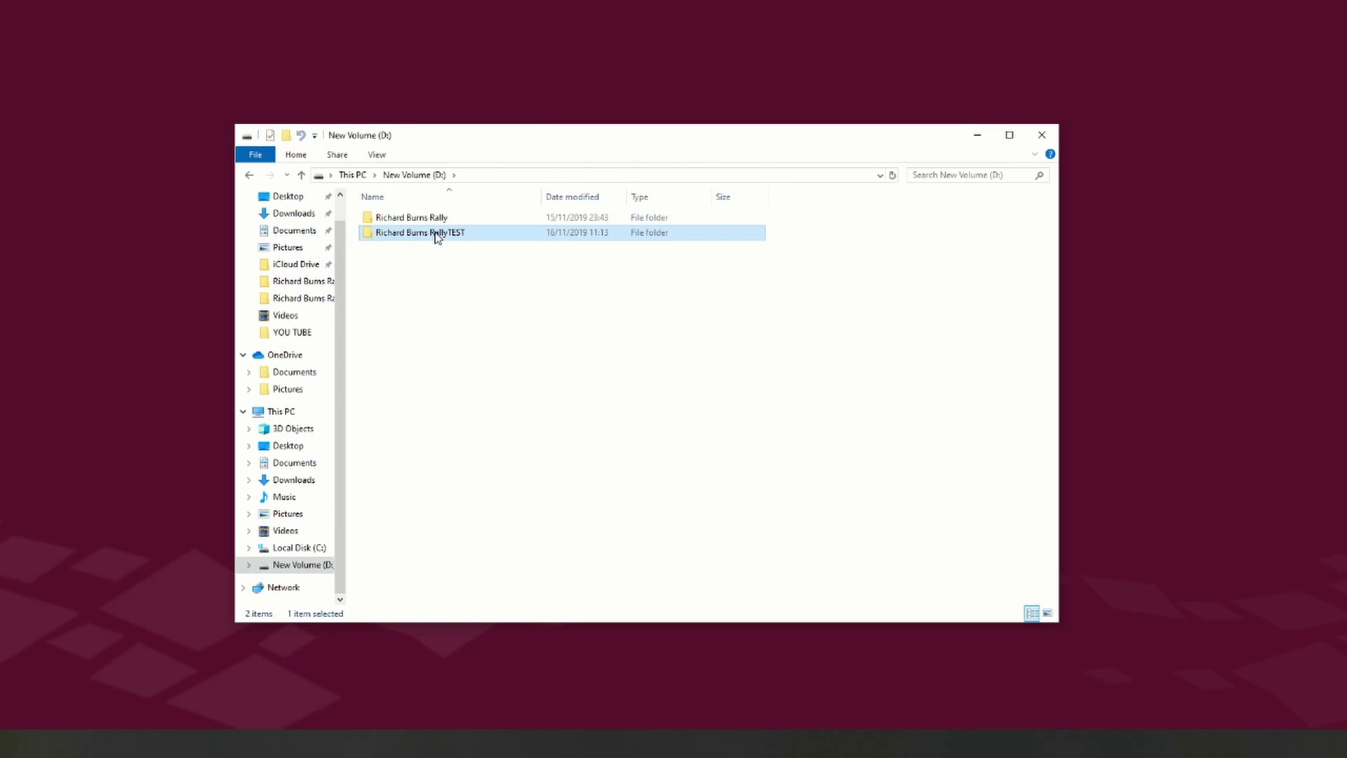
pyautogui.rightClick(919, 329)
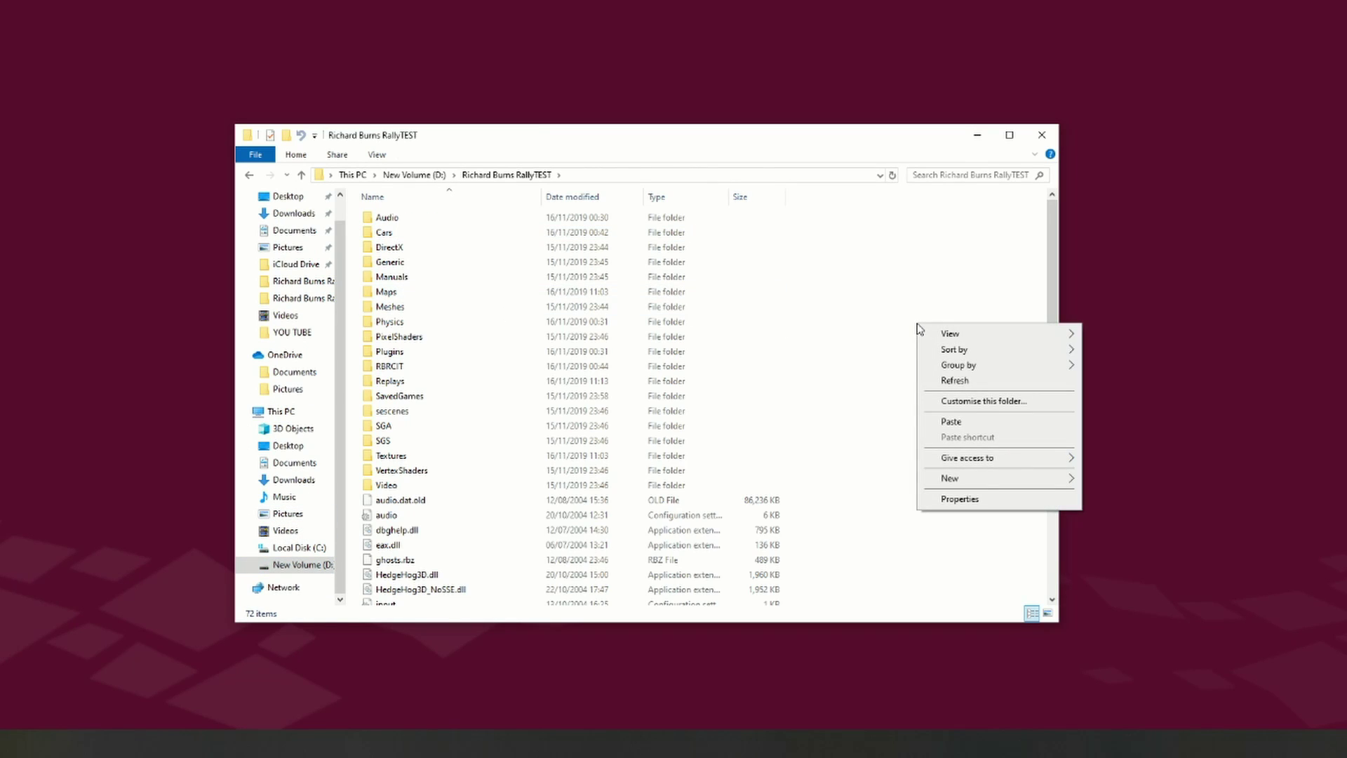
pyautogui.click(978, 428)
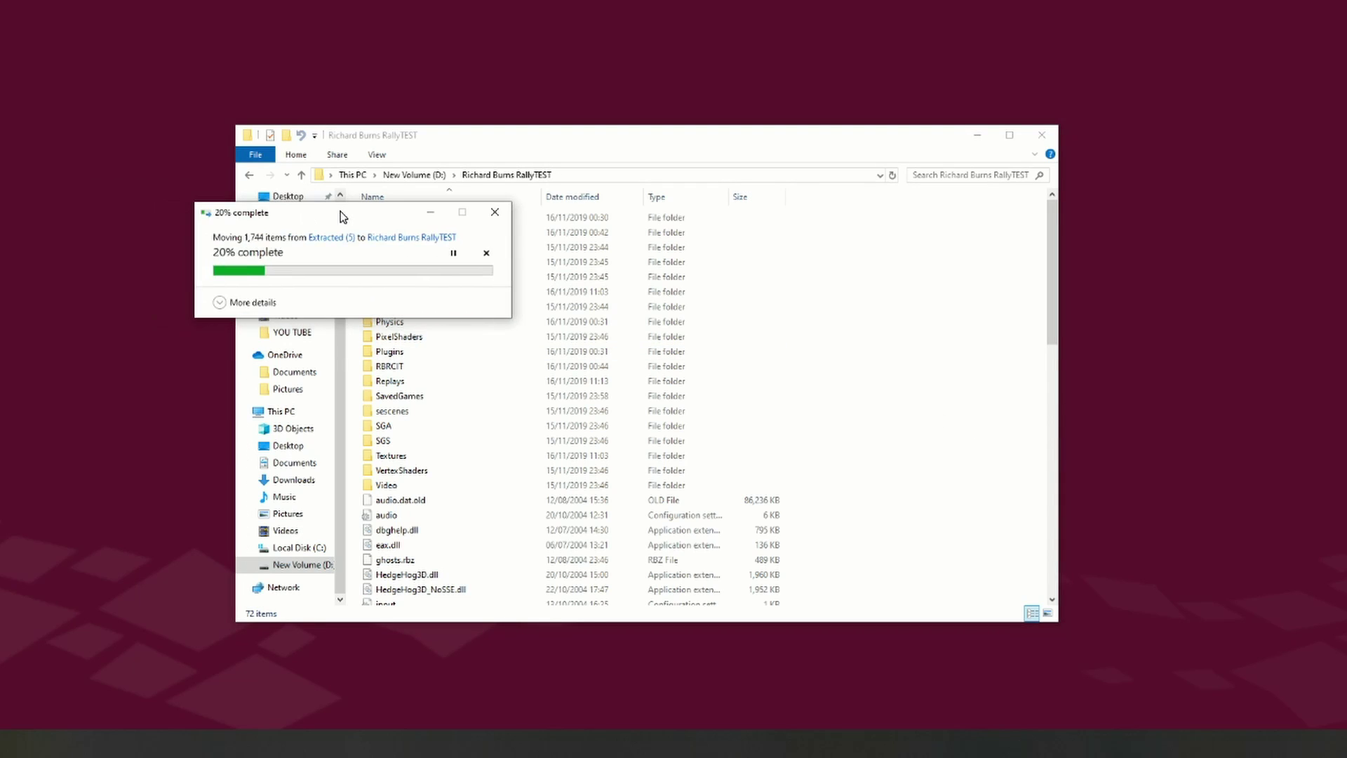
pyautogui.moveTo(328, 216); pyautogui.dragTo(730, 233)
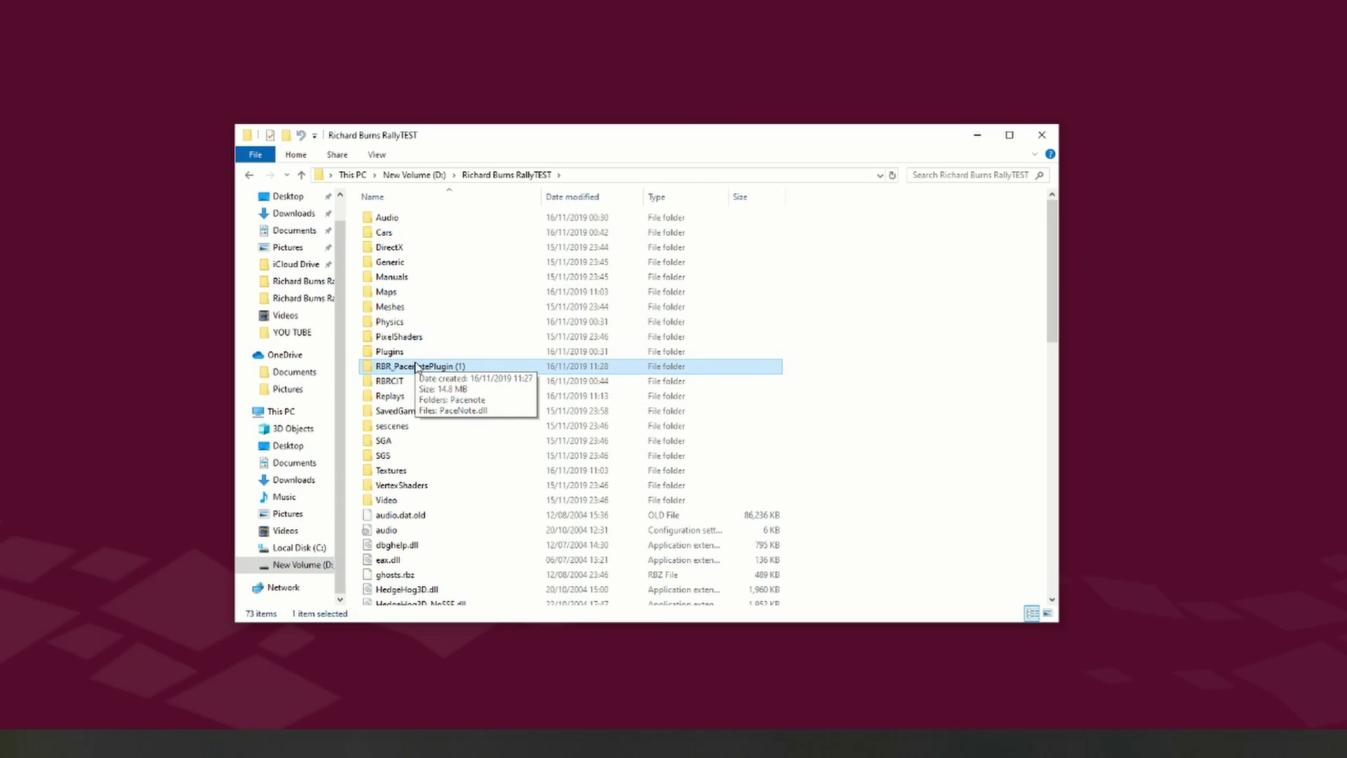
# Step: Move the RBR_PacenotePlugin (1) folder into the game's Plugins folder
pyautogui.rightClick(416, 367)
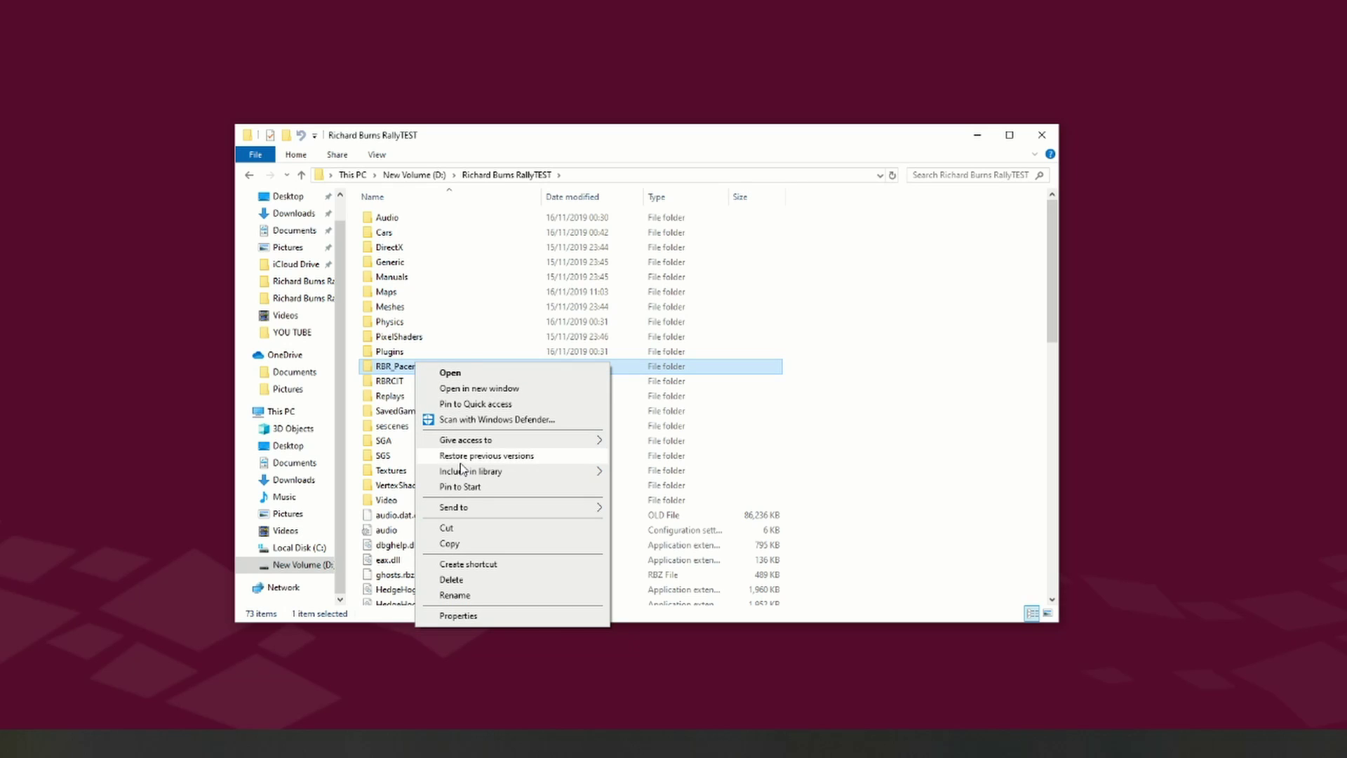
pyautogui.click(453, 529)
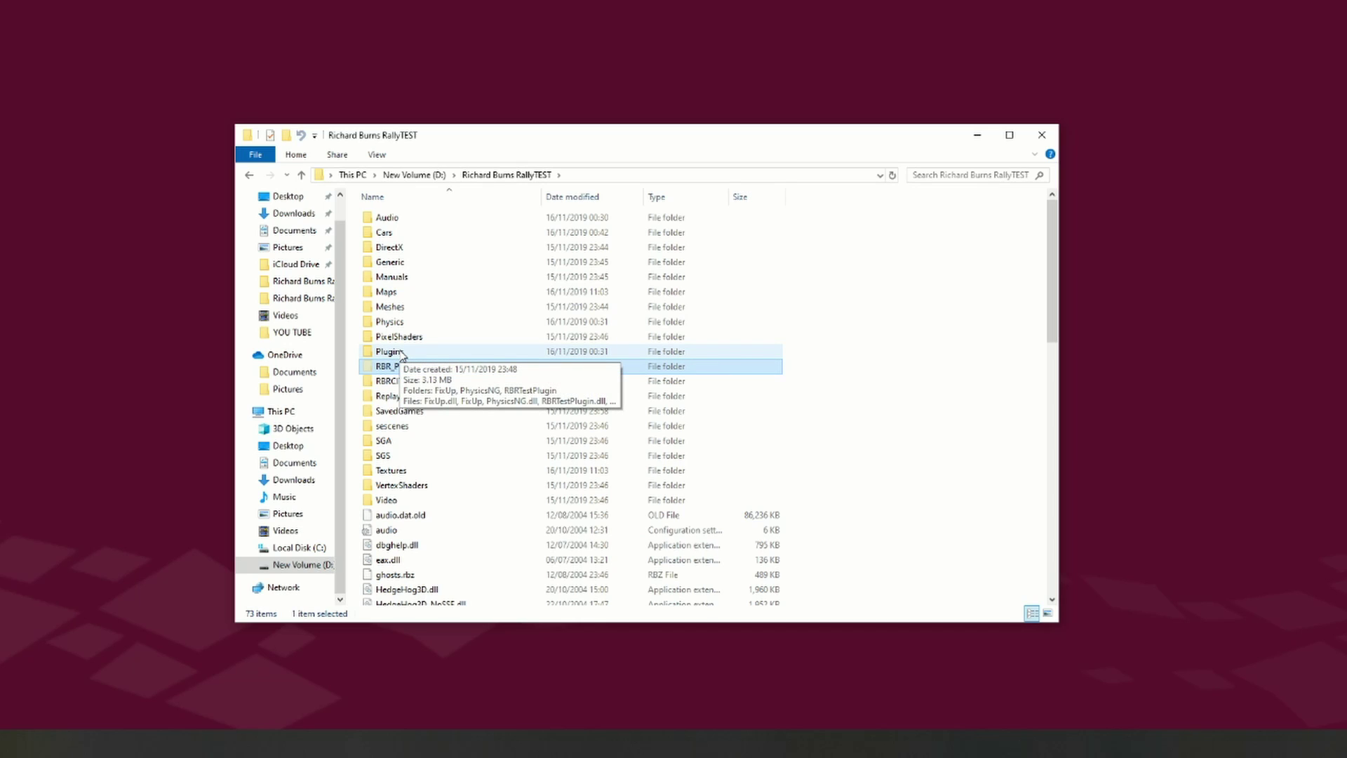
pyautogui.doubleClick(388, 351)
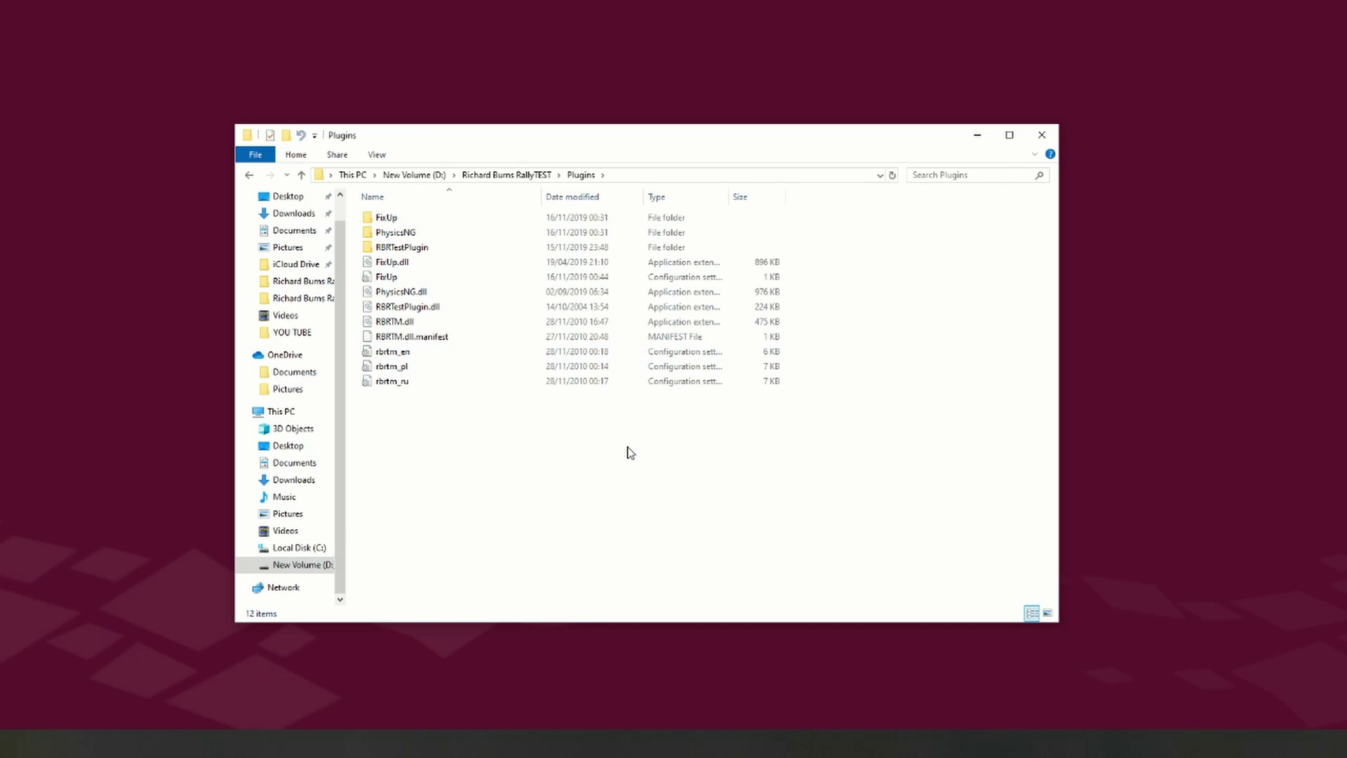
pyautogui.rightClick(539, 456)
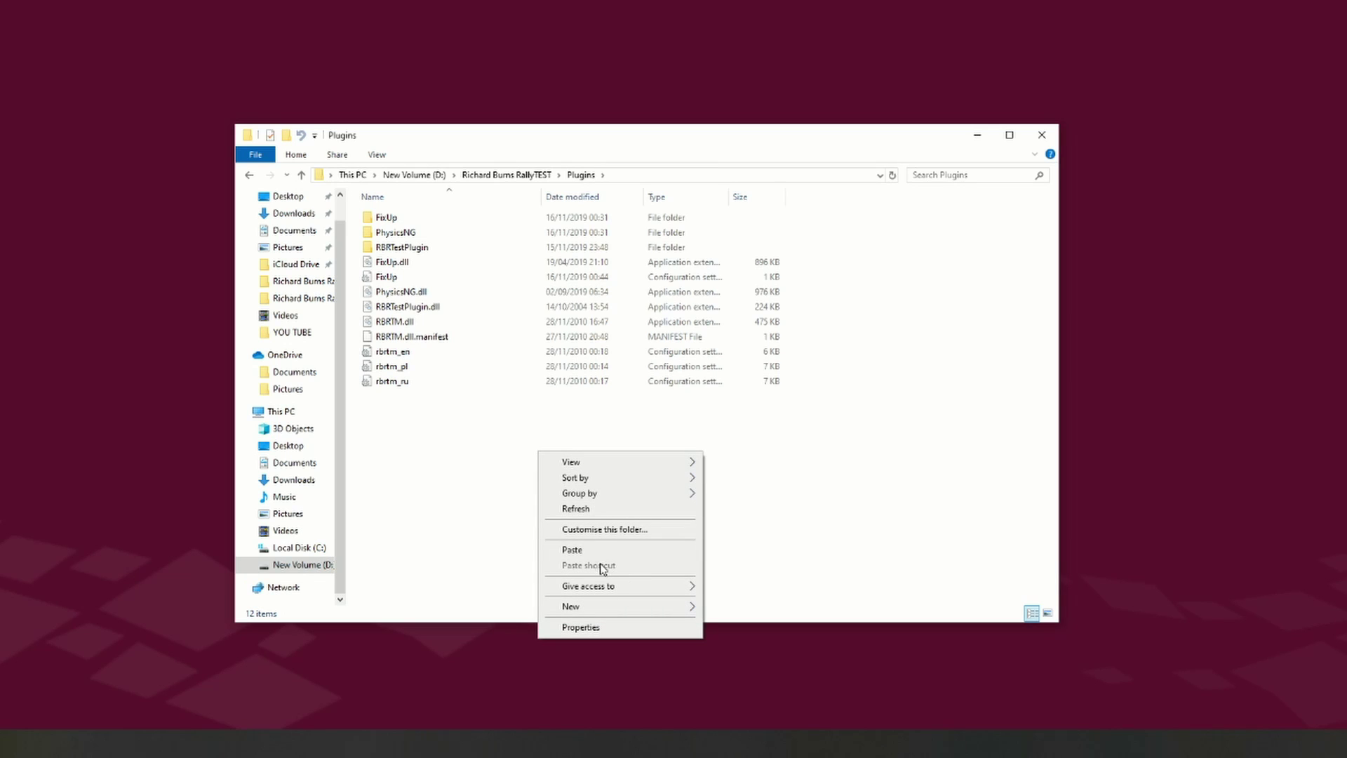
pyautogui.click(592, 549)
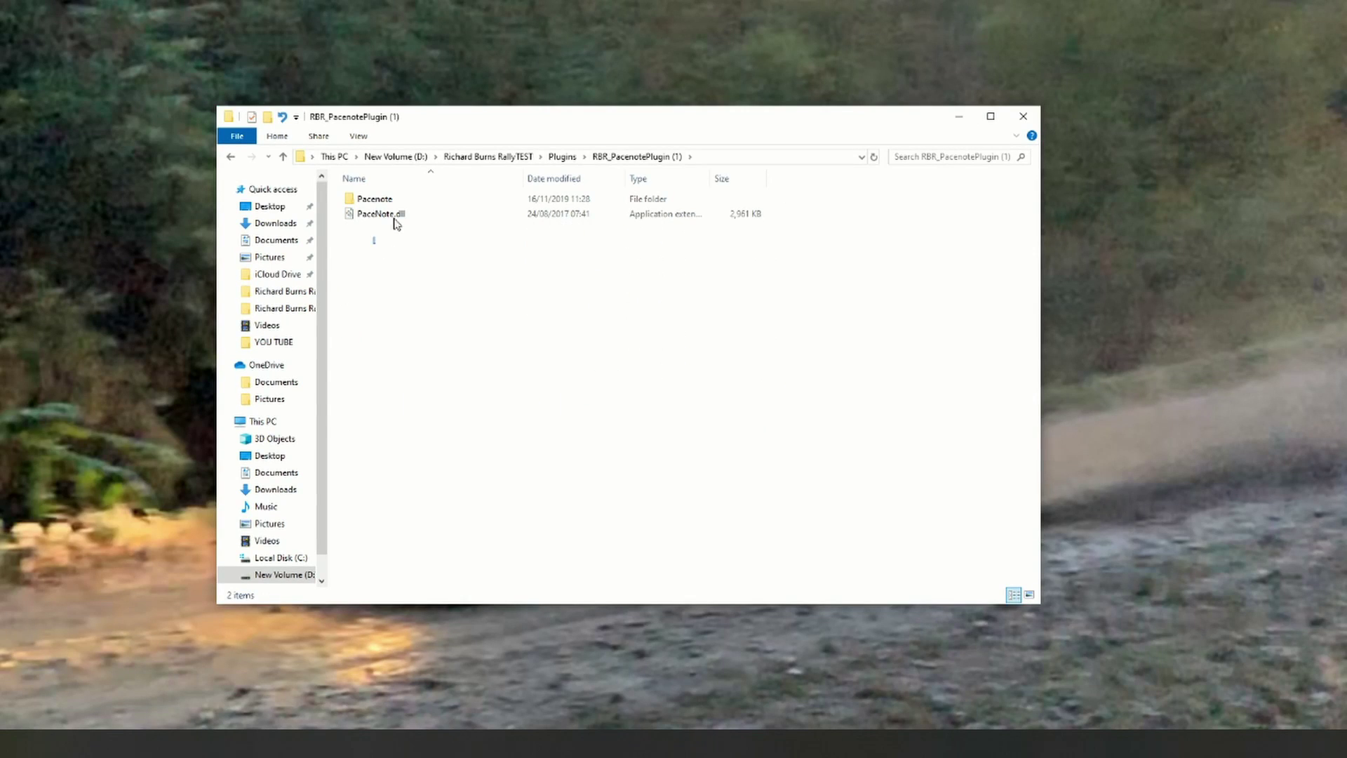
# Step: Move the Pacenote folder and PaceNote.dll up directly into Plugins, then close File Explorer
pyautogui.moveTo(395, 223); pyautogui.dragTo(415, 206)
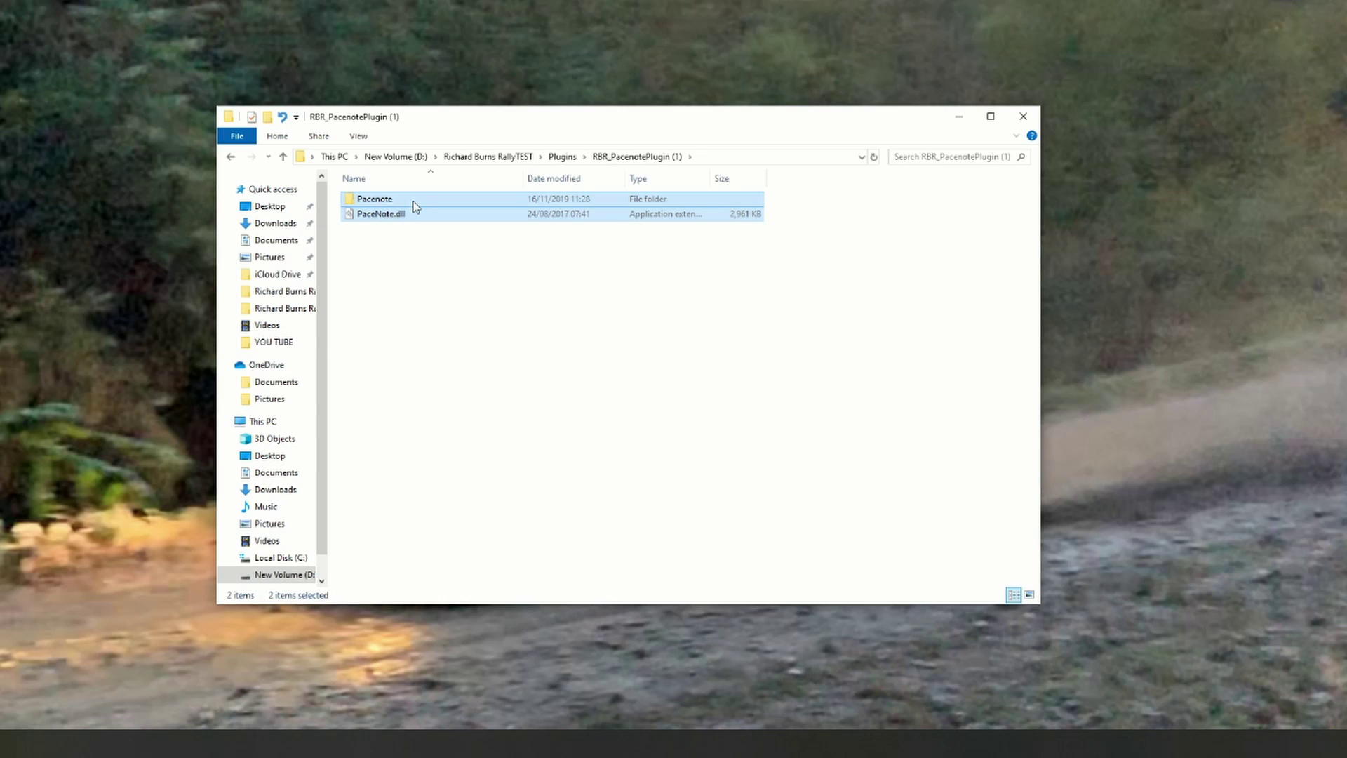
pyautogui.rightClick(414, 205)
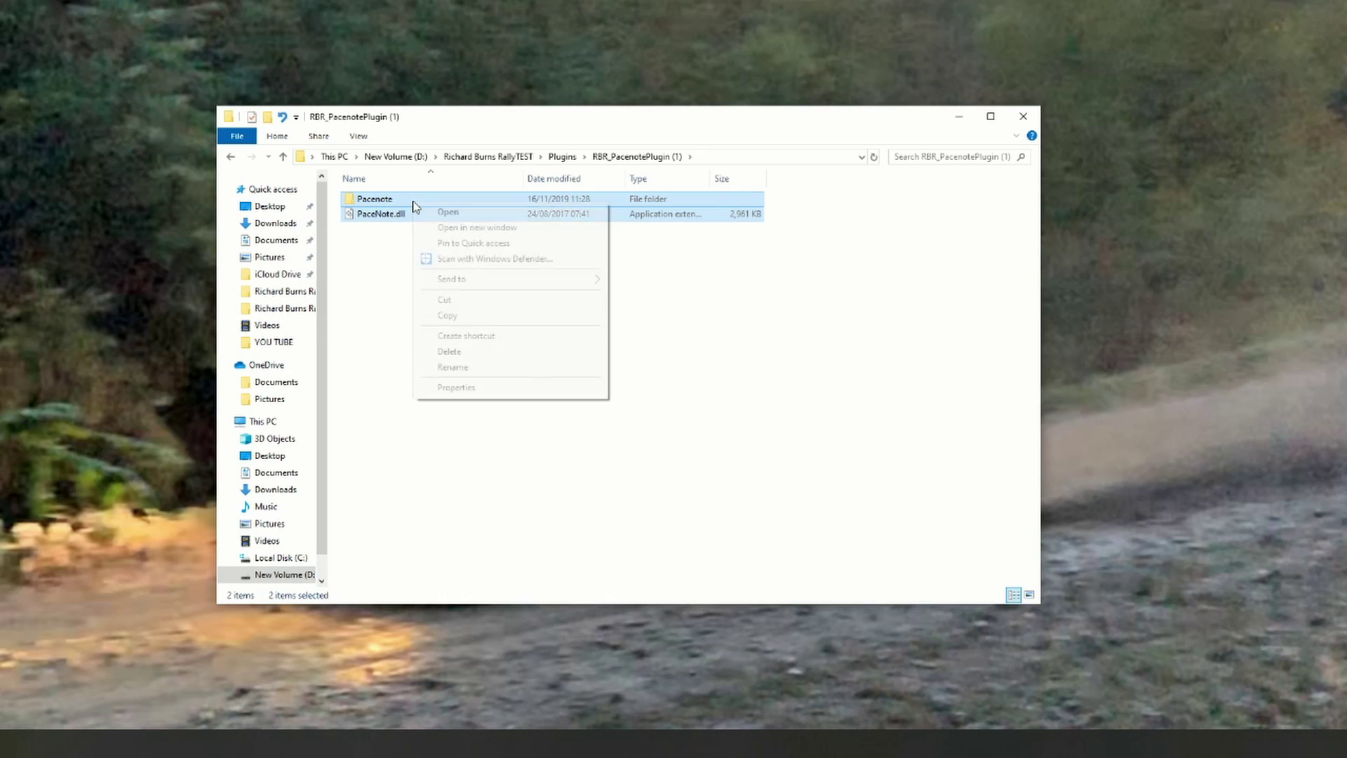
pyautogui.click(452, 303)
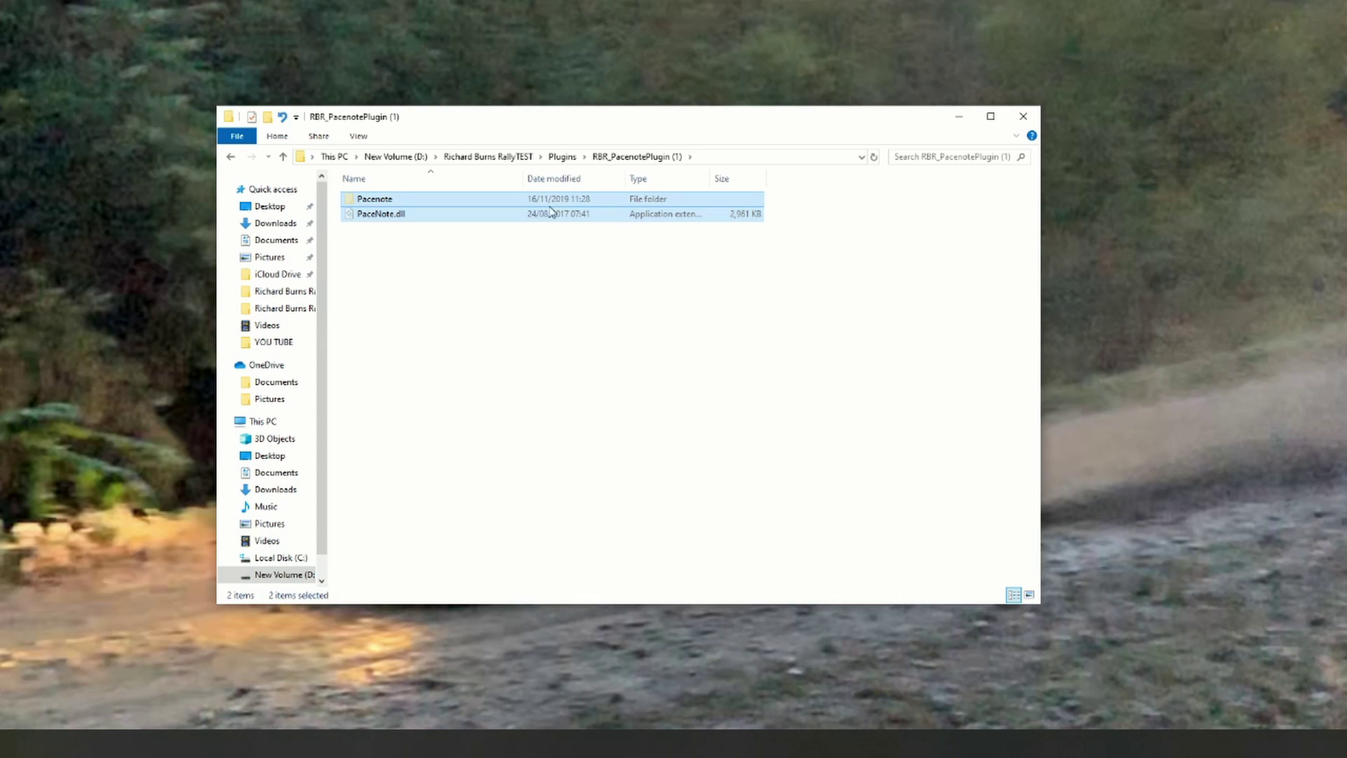
pyautogui.click(562, 156)
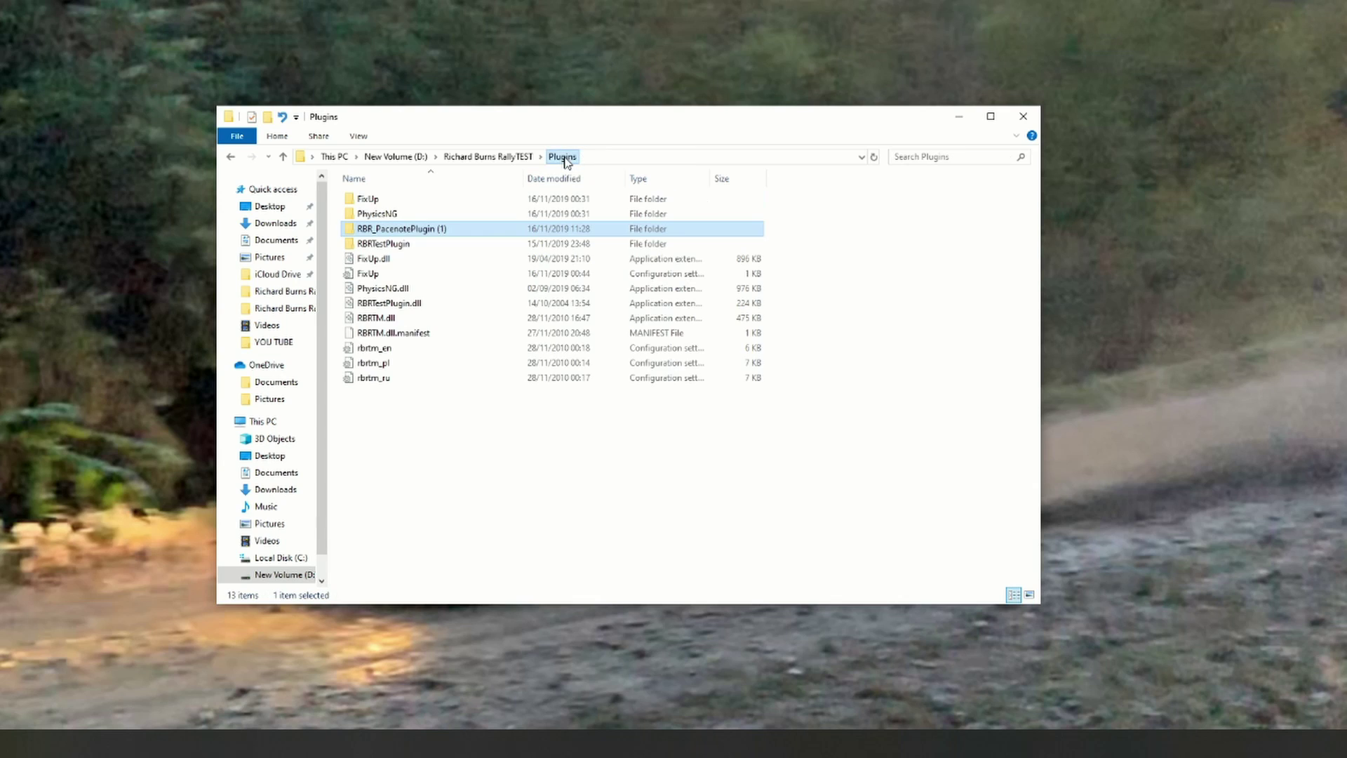
pyautogui.rightClick(441, 416)
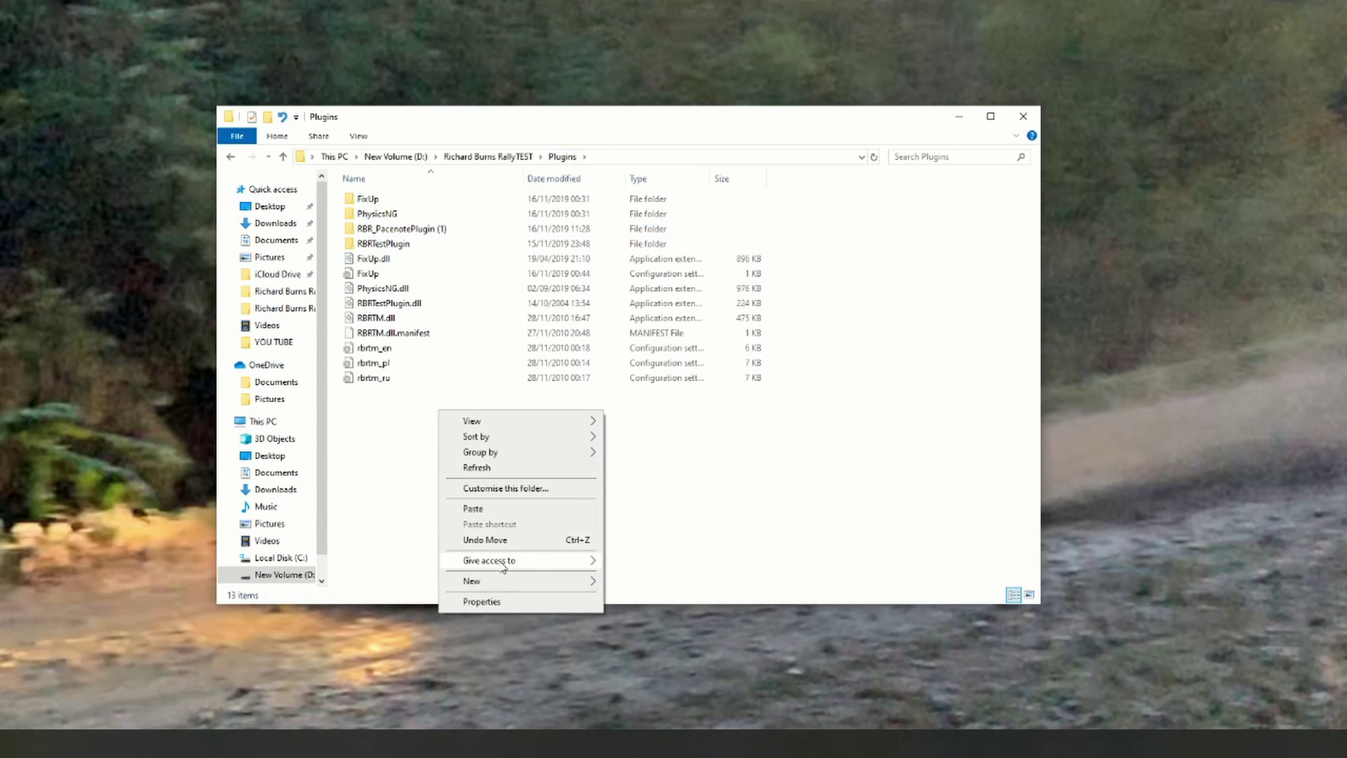
pyautogui.click(485, 509)
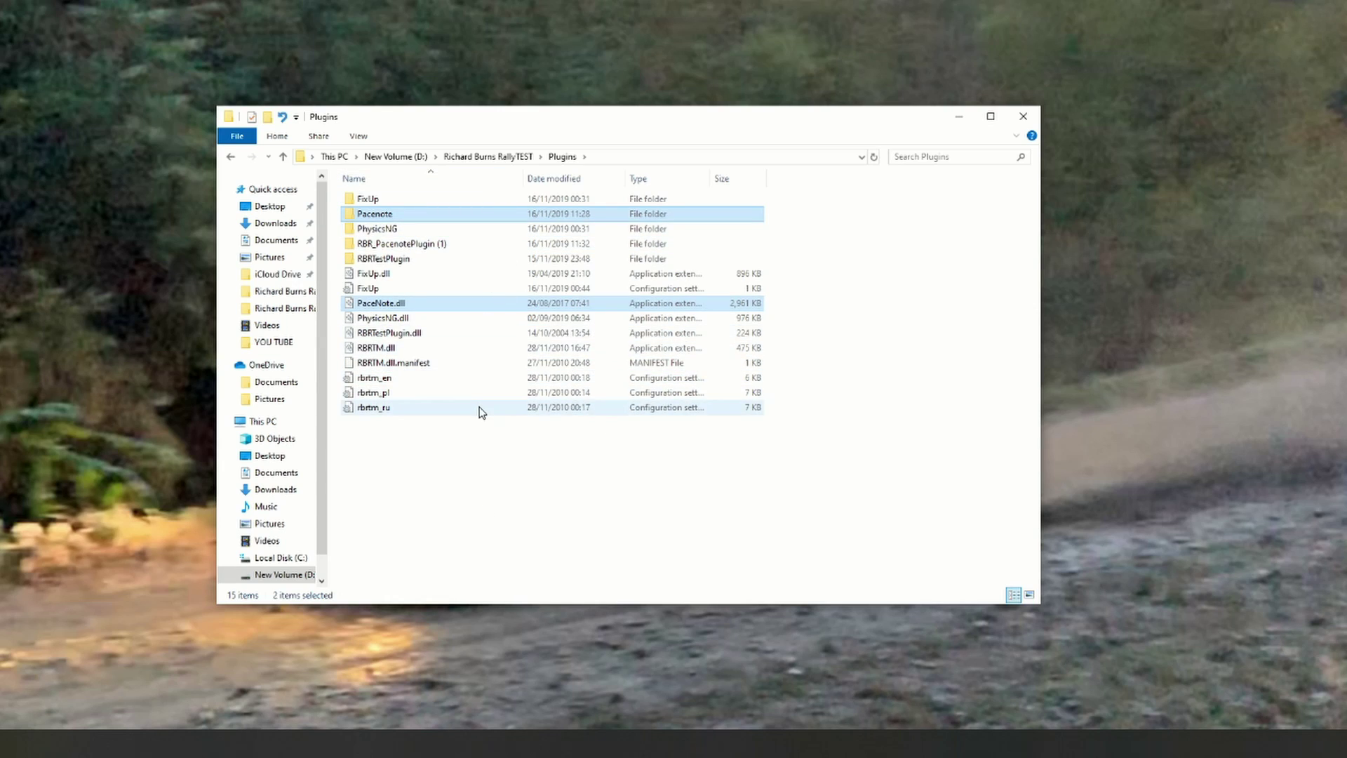
pyautogui.click(1022, 118)
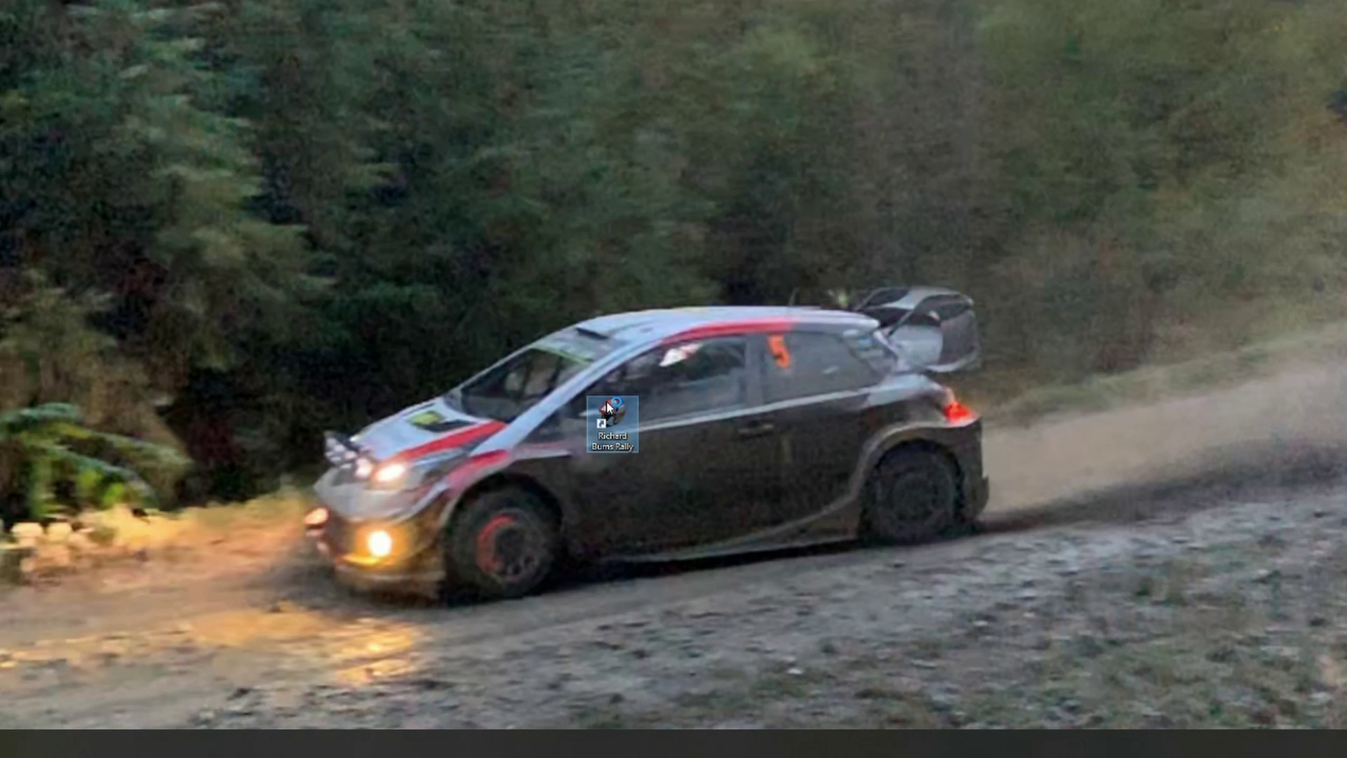
# Step: Launch Richard Burns Rally and load the player profile
pyautogui.doubleClick(608, 406)
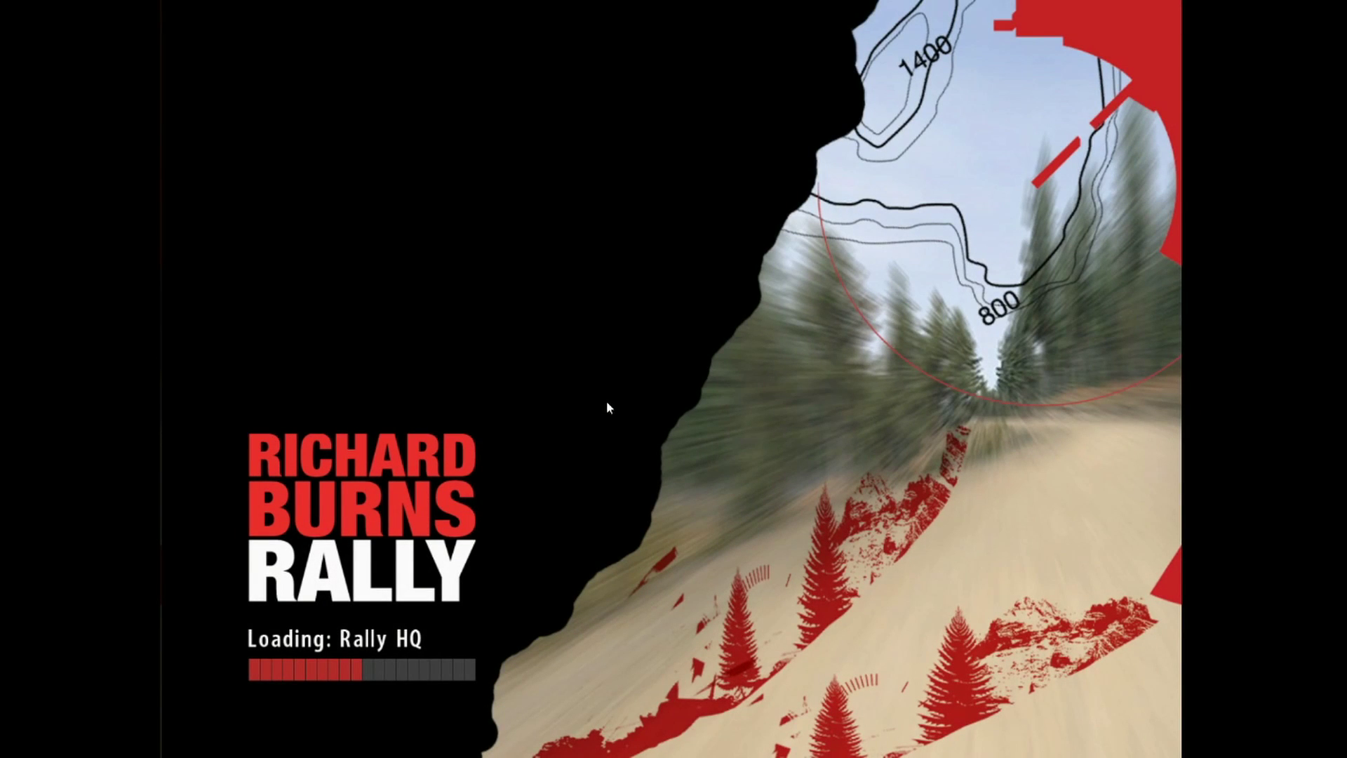
pyautogui.press('Return')
pyautogui.press('Return')
pyautogui.press('Up')
# Step: Check in Options > Plugins that the Pacenote plugin is loaded and enabled
pyautogui.press('Up')
pyautogui.press('Up')
pyautogui.press('Return')
pyautogui.press('Up')
pyautogui.press('Return')
pyautogui.press('Down')
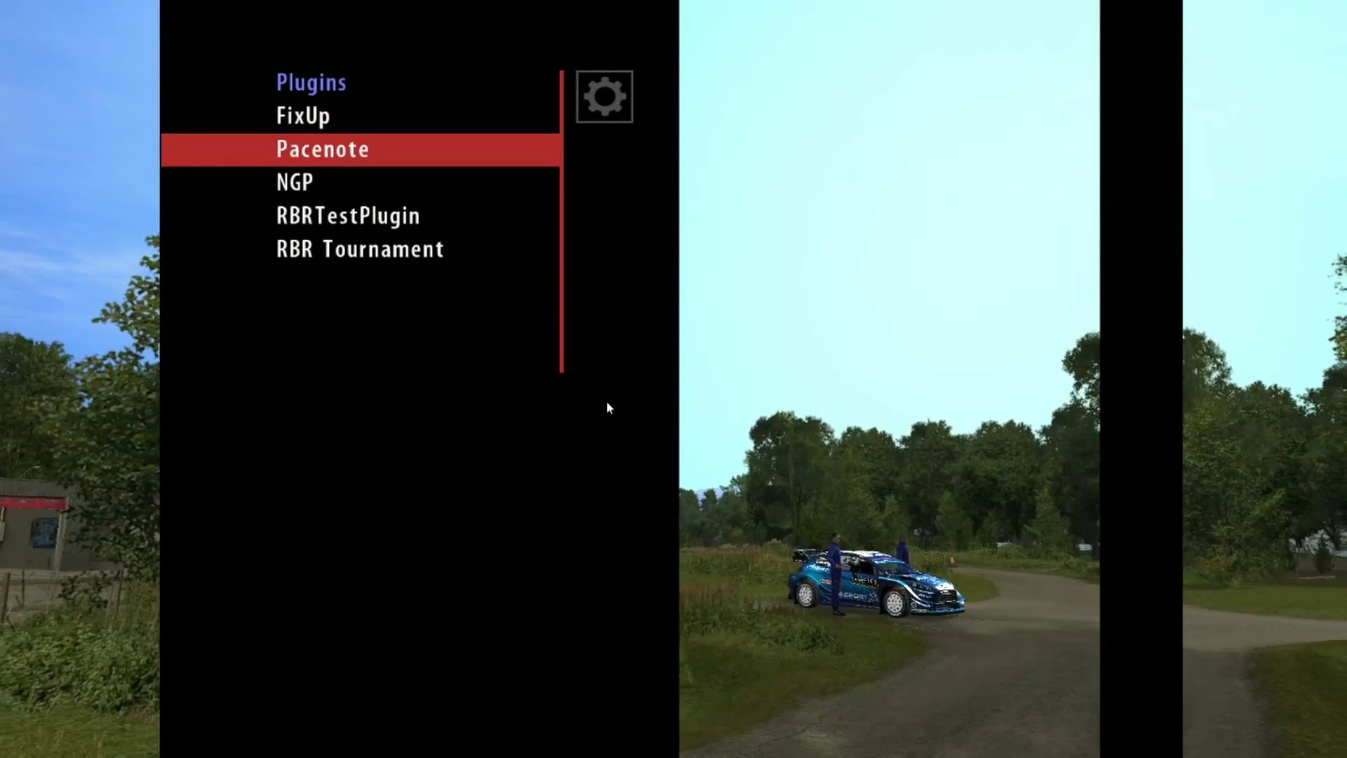
pyautogui.press('Down')
pyautogui.press('Down')
pyautogui.press('Up')
pyautogui.press('Up')
pyautogui.press('Return')
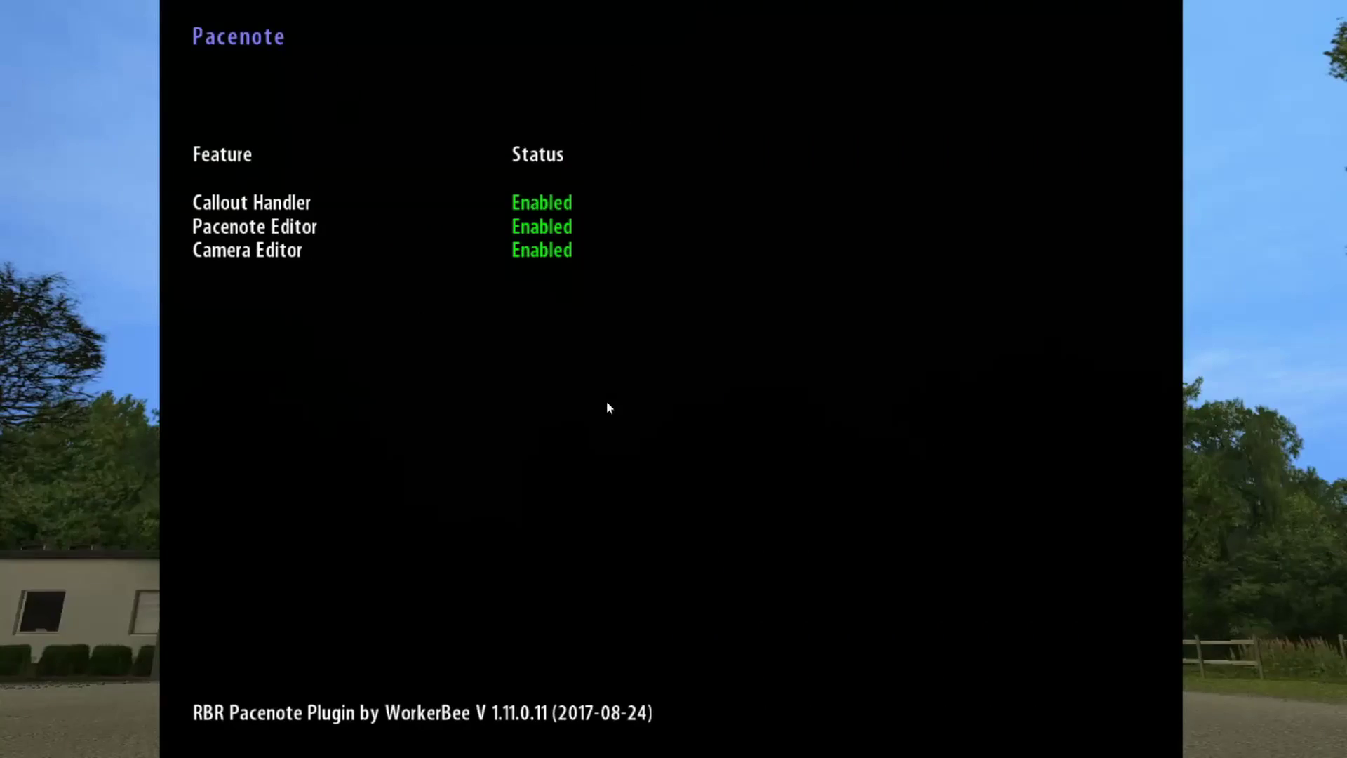
pyautogui.press('Escape')
pyautogui.press('Down')
pyautogui.press('Down')
pyautogui.press('Down')
pyautogui.press('Down')
pyautogui.press('Down')
pyautogui.press('Down')
pyautogui.press('Return')
pyautogui.press('Down')
pyautogui.press('Down')
pyautogui.press('Down')
# Step: Set up an RBR Tournament shakedown on Kaihuavaara with Realistic damage and the Ford Fiesta WRC 2019
pyautogui.press('Down')
pyautogui.press('Up')
pyautogui.press('Down')
pyautogui.press('Return')
pyautogui.press('Down')
pyautogui.press('Down')
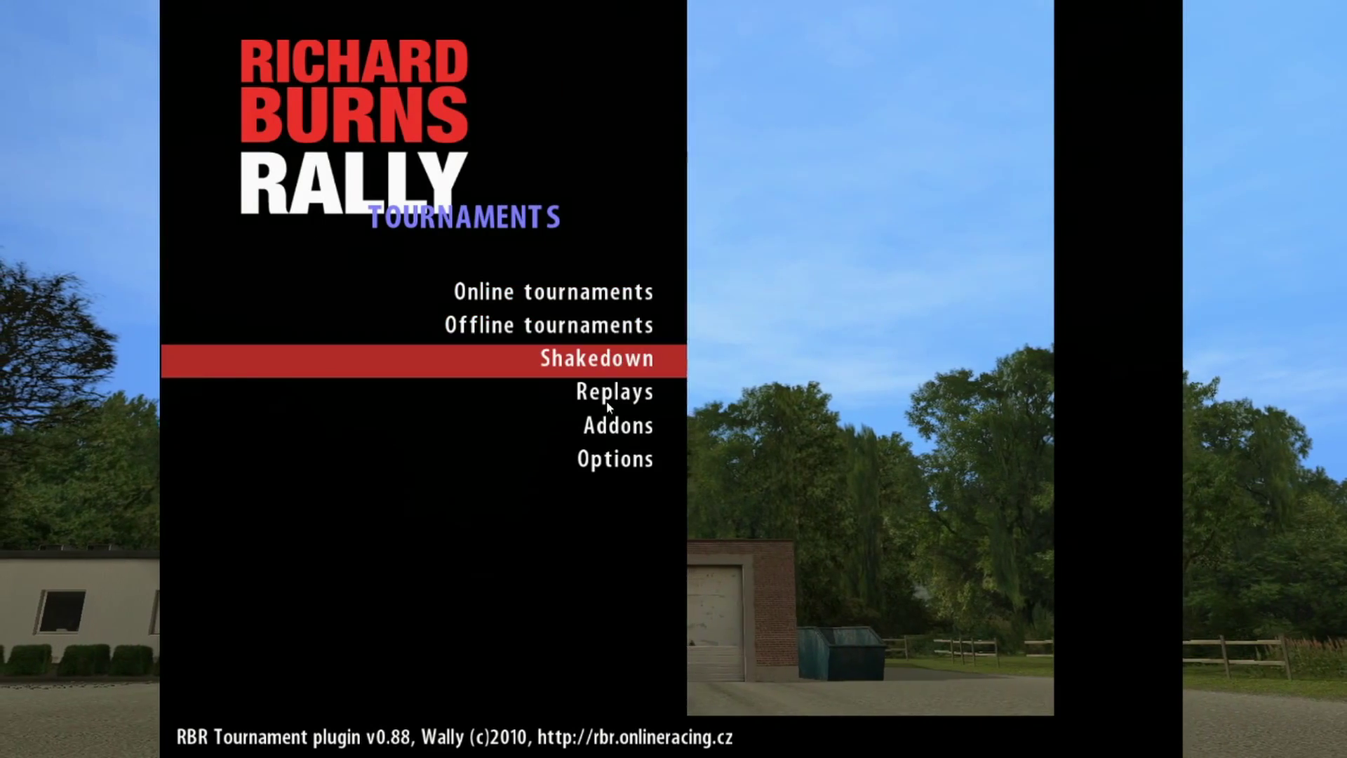
pyautogui.press('Return')
pyautogui.press('Down')
pyautogui.press('Return')
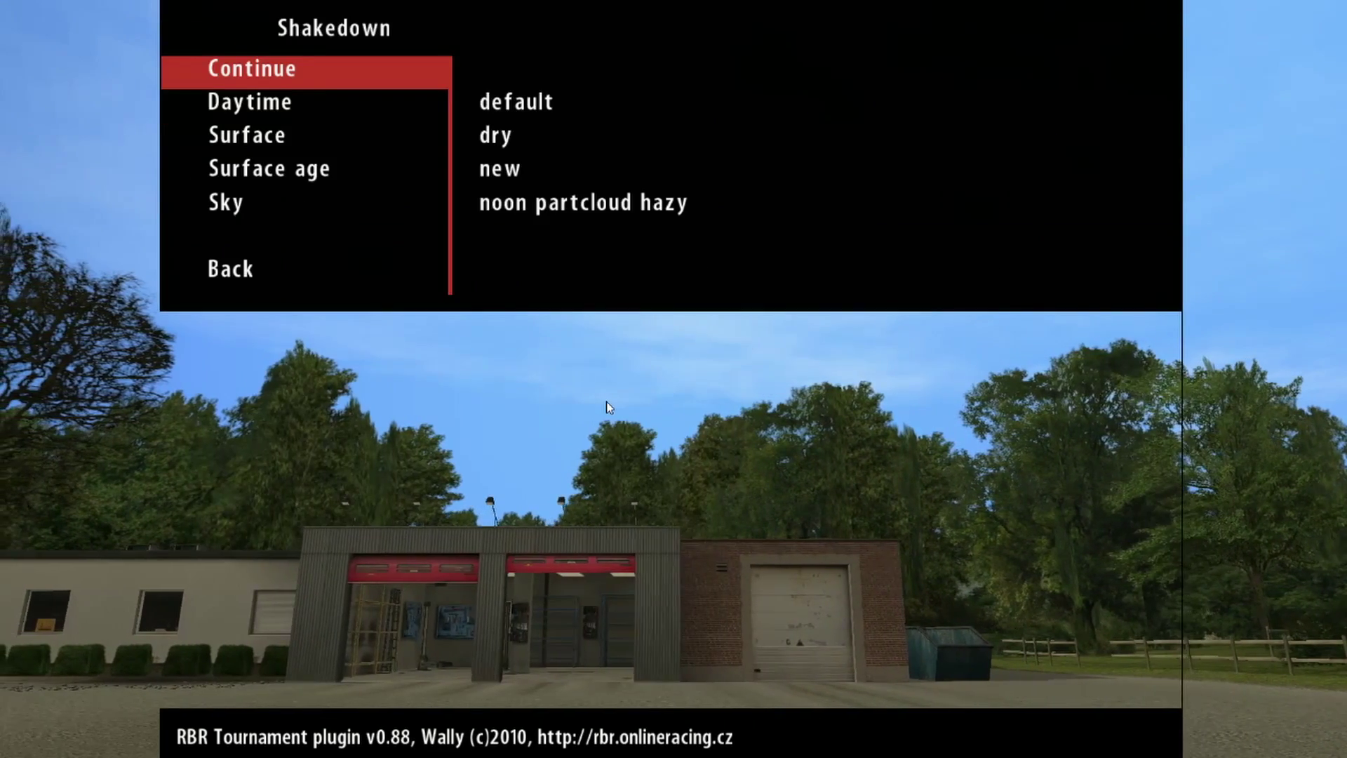
pyautogui.press('Return')
pyautogui.press('Up')
pyautogui.press('Up')
pyautogui.press('Right')
pyautogui.press('Up')
pyautogui.press('Up')
pyautogui.press('Up')
pyautogui.press('Up')
pyautogui.press('Up')
pyautogui.press('Right')
pyautogui.press('Right')
pyautogui.press('Right')
pyautogui.press('Right')
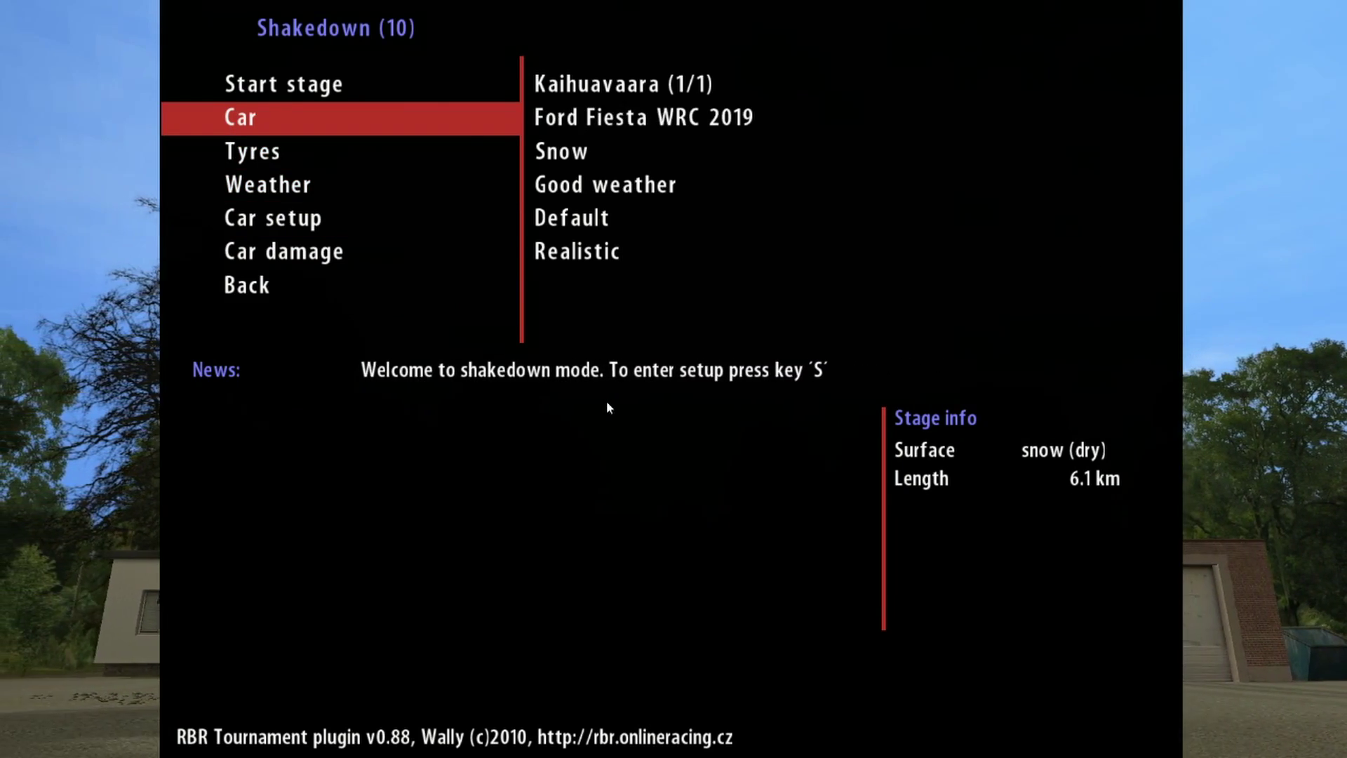
pyautogui.press('Up')
# Step: Start the shakedown stage and bring the Pacenote editor up in the centre of the cockpit view
pyautogui.press('Return')
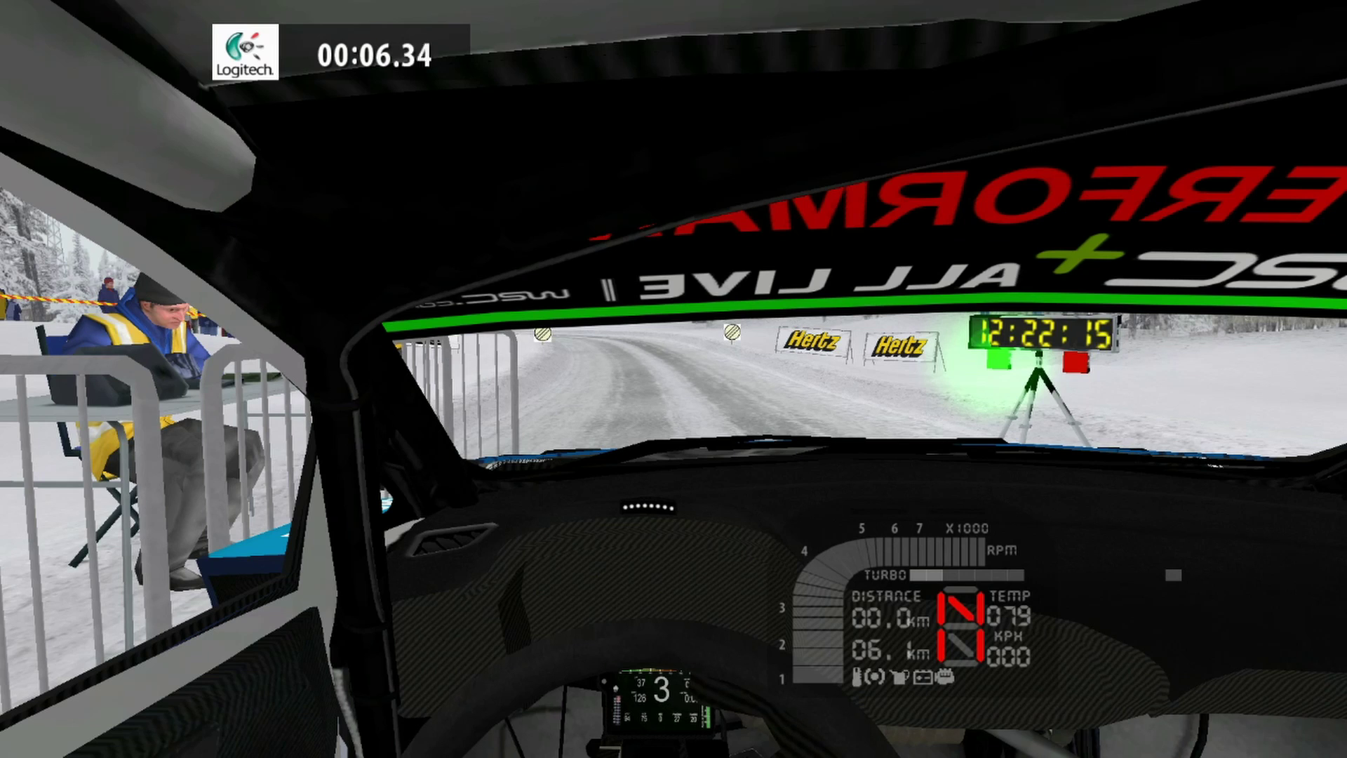
pyautogui.doubleClick(478, 149)
pyautogui.moveTo(477, 150); pyautogui.dragTo(642, 188)
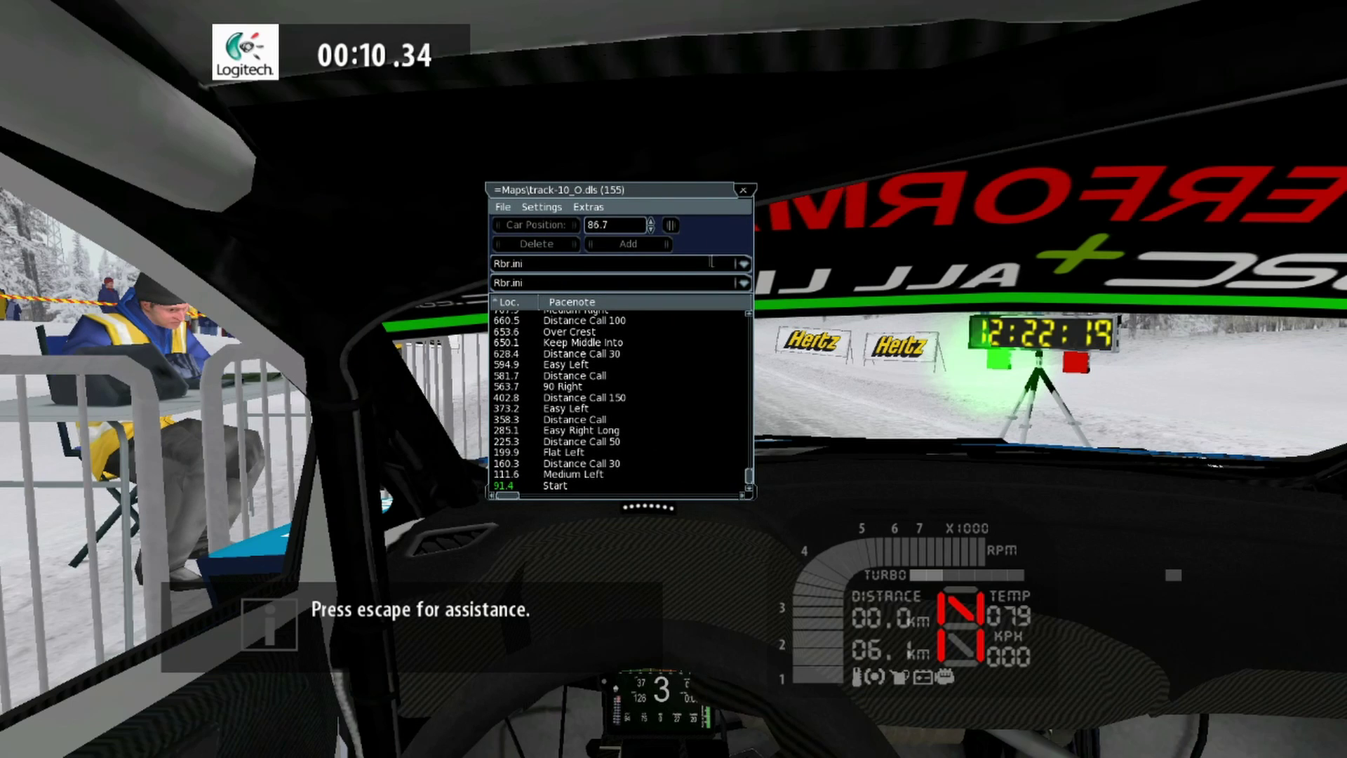
# Step: Keep Rbr.ini selected in both .ini lists and scroll through the pacenotes list
pyautogui.click(743, 264)
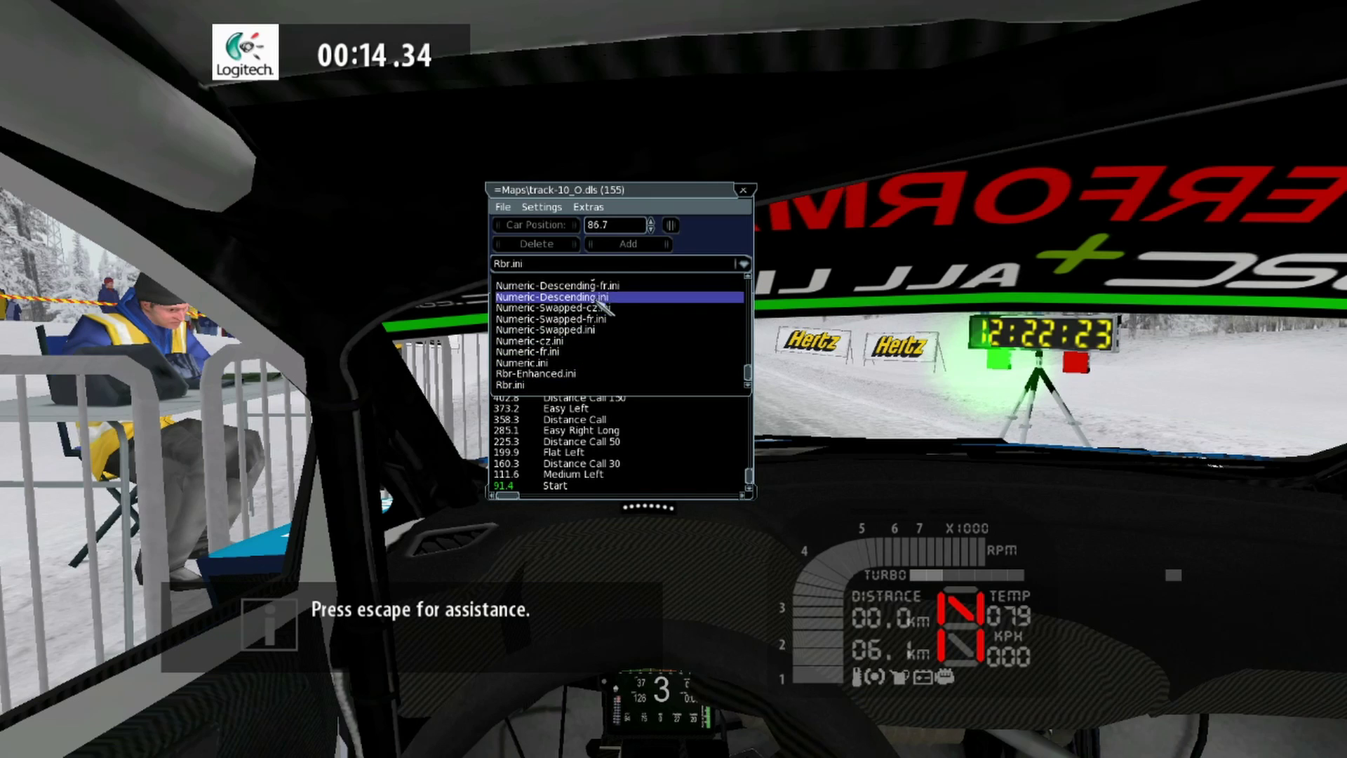
pyautogui.click(743, 265)
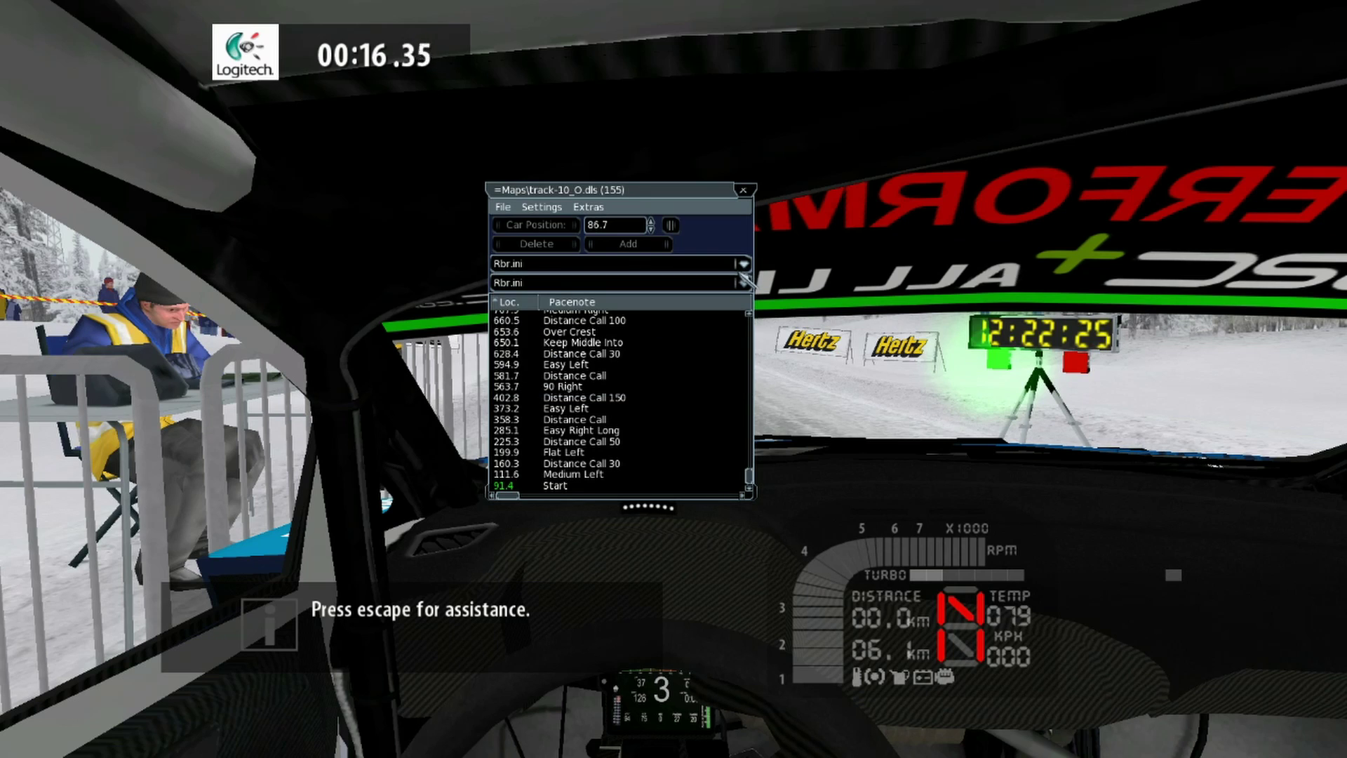
pyautogui.click(744, 283)
pyautogui.click(742, 283)
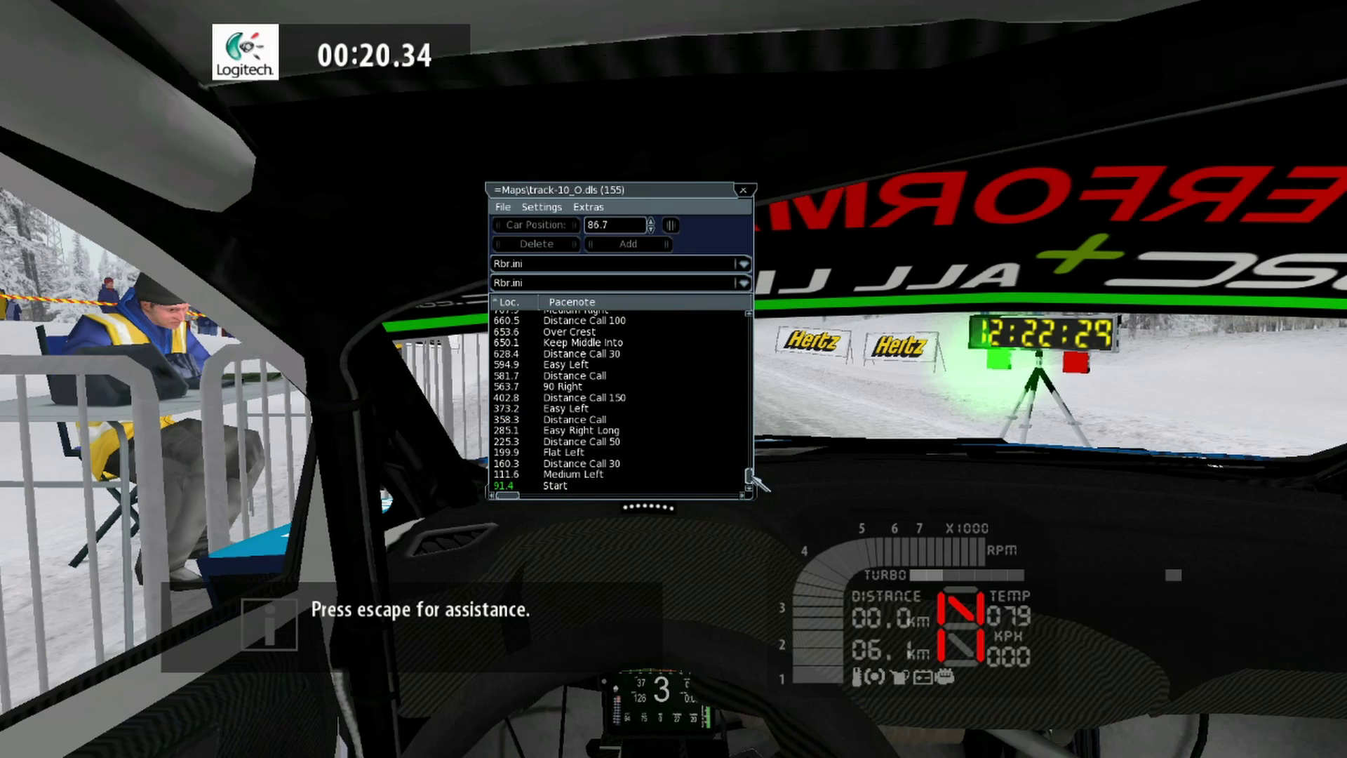
pyautogui.moveTo(749, 477); pyautogui.dragTo(768, 500)
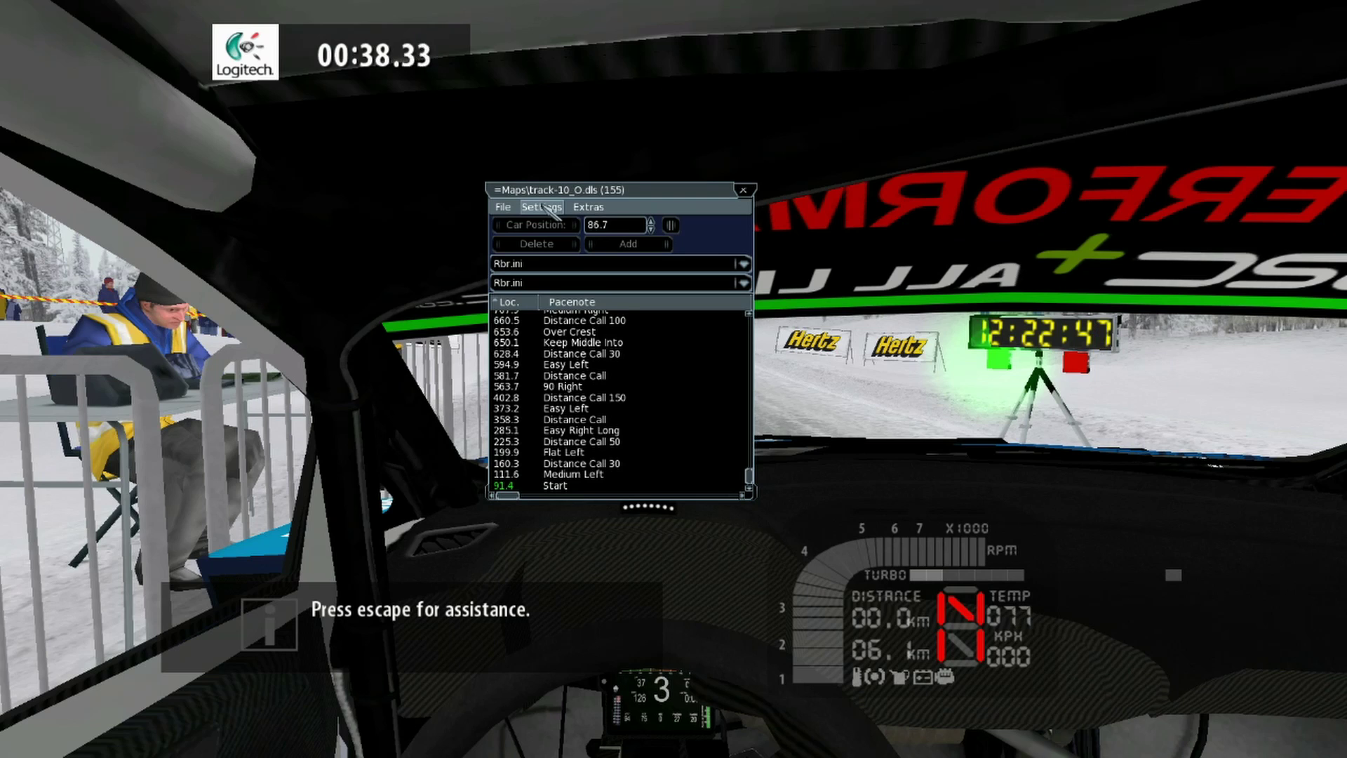
# Step: Untick Show Enhanced FPS in the pacenote Settings menu to hide the frame-rate overlay, then bring up Extras
pyautogui.click(545, 206)
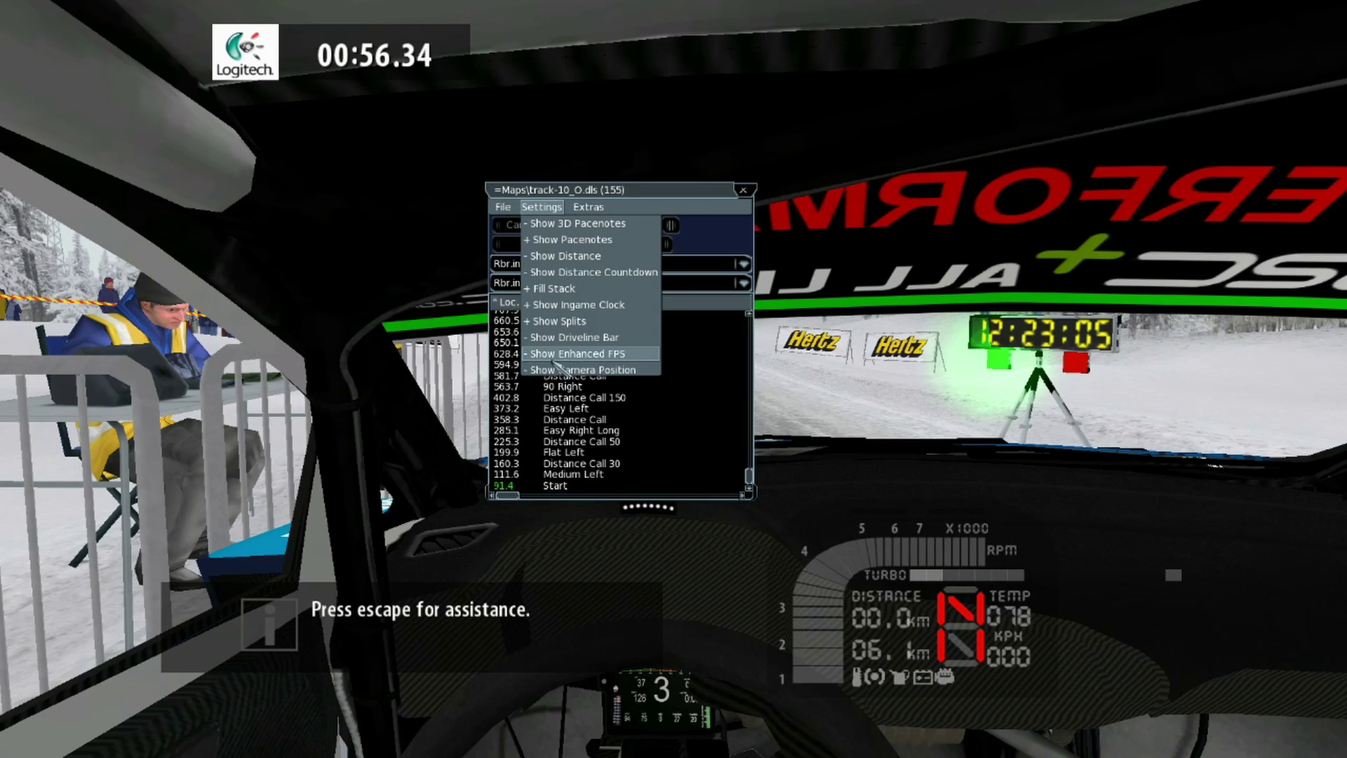
pyautogui.click(563, 354)
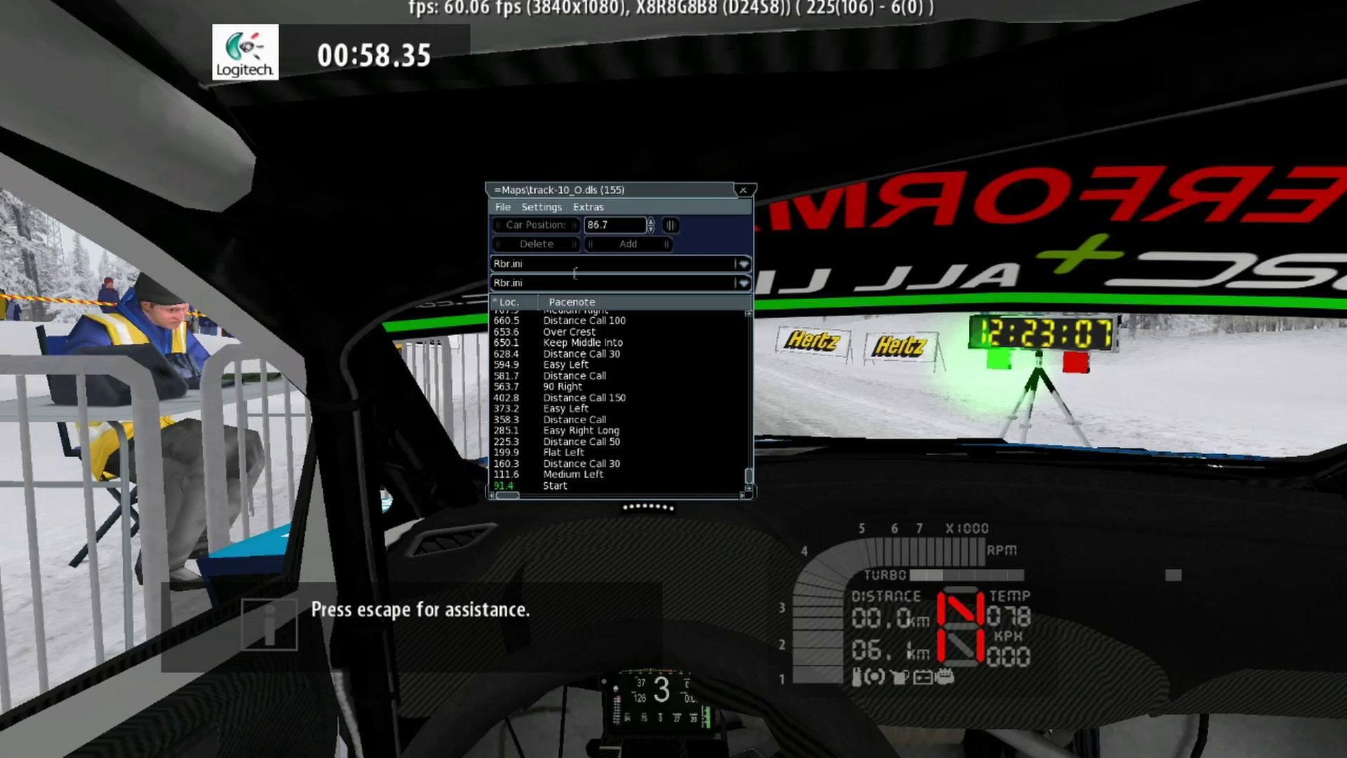
pyautogui.click(541, 207)
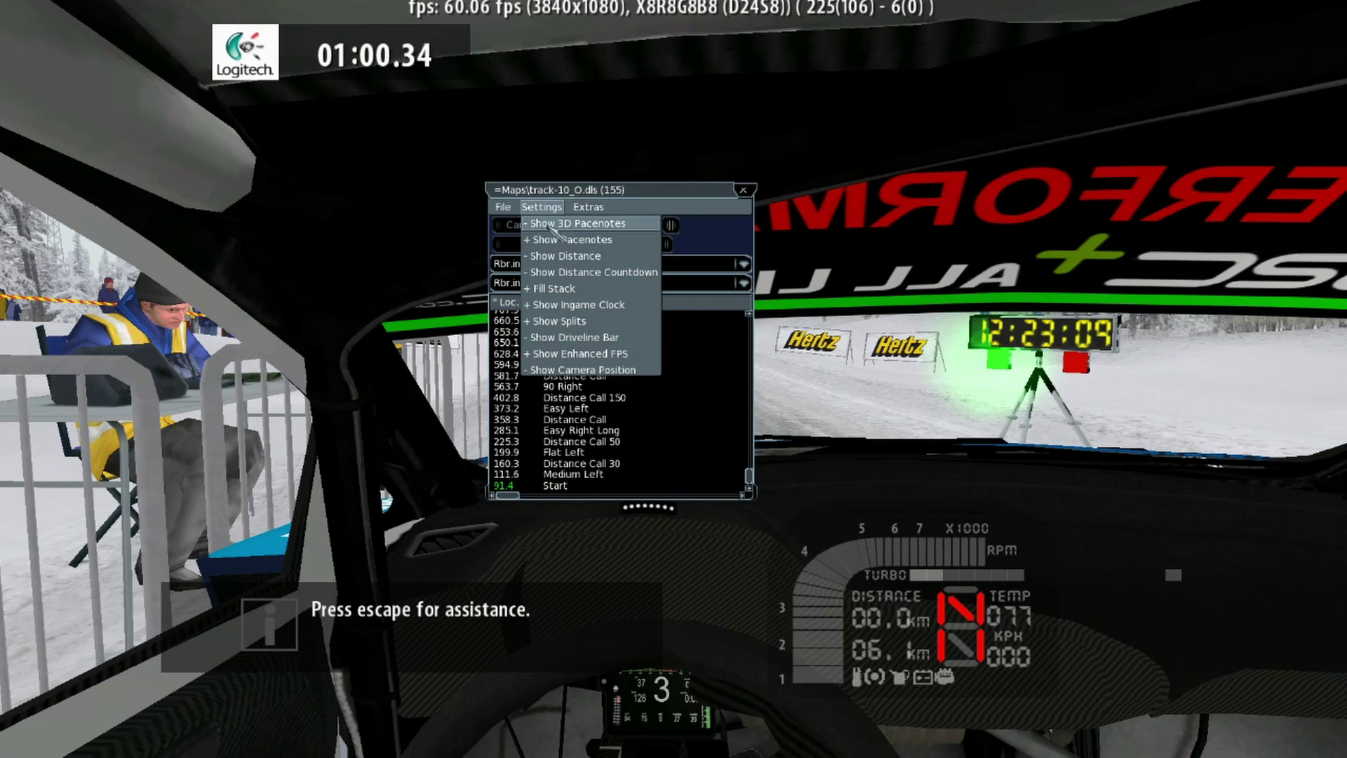
pyautogui.click(554, 356)
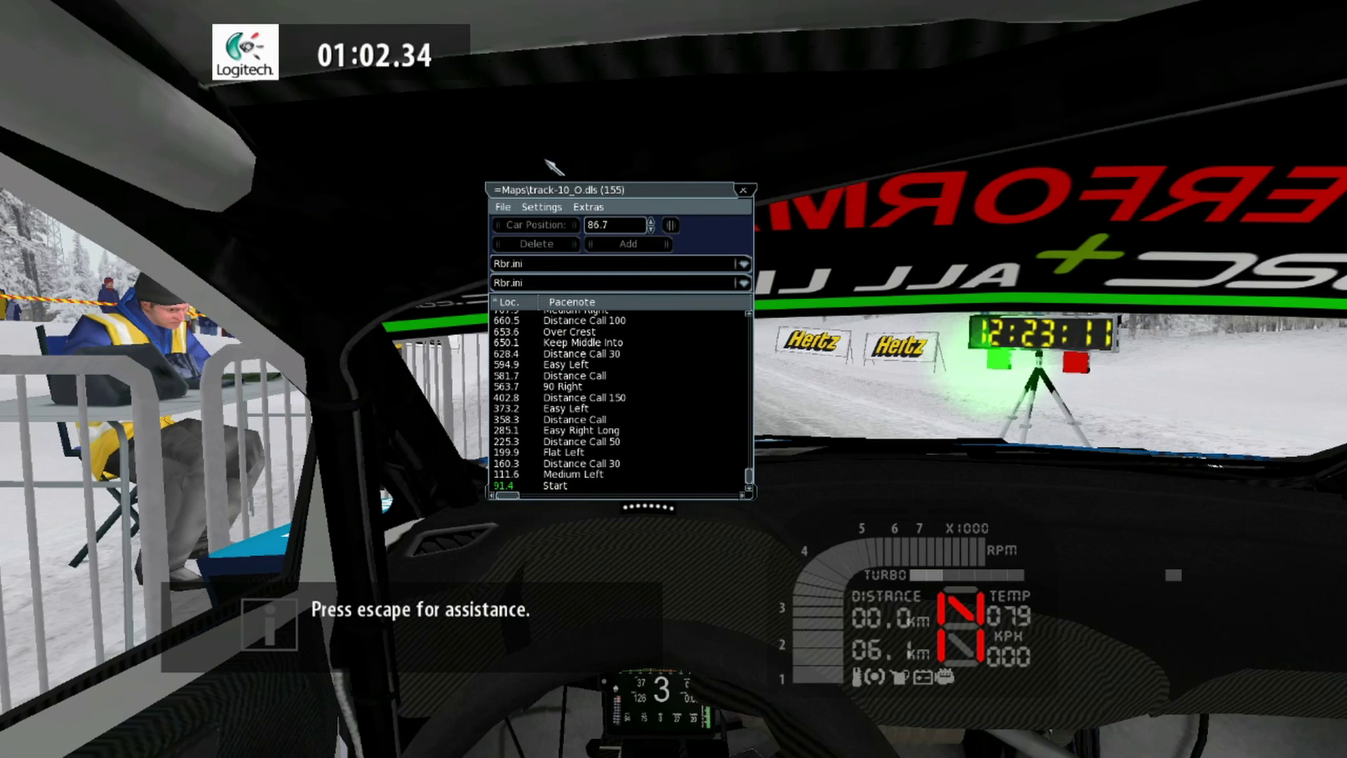
pyautogui.click(587, 207)
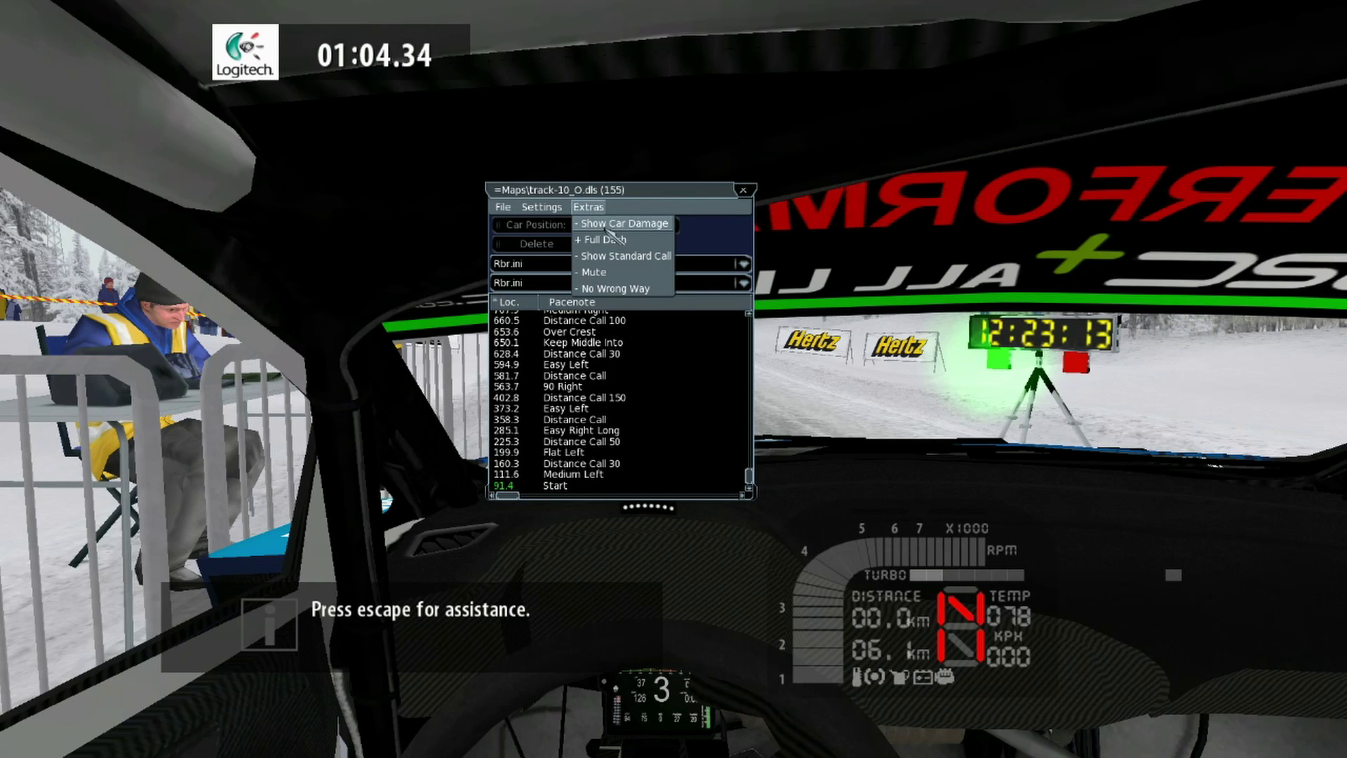
pyautogui.click(605, 225)
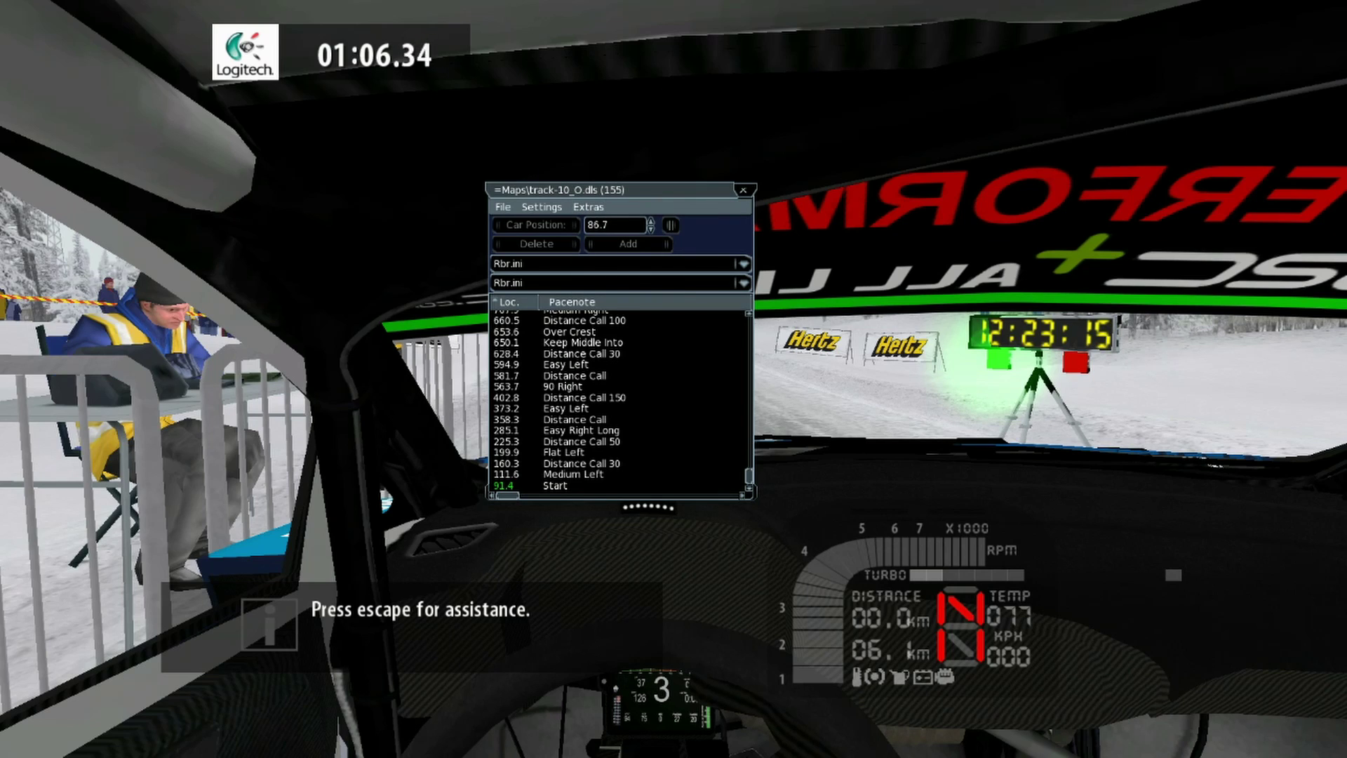
pyautogui.moveTo(133, 14); pyautogui.dragTo(470, 163)
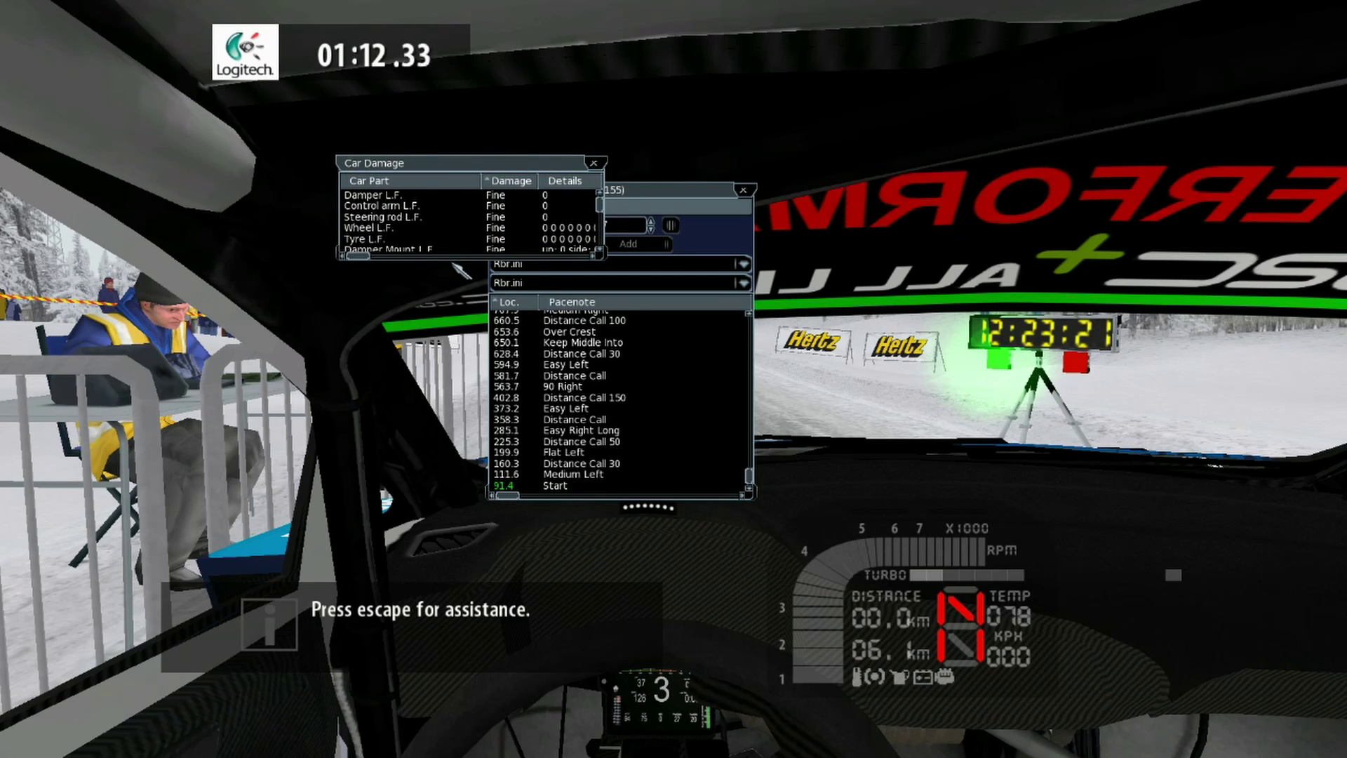
pyautogui.click(451, 256)
pyautogui.click(452, 256)
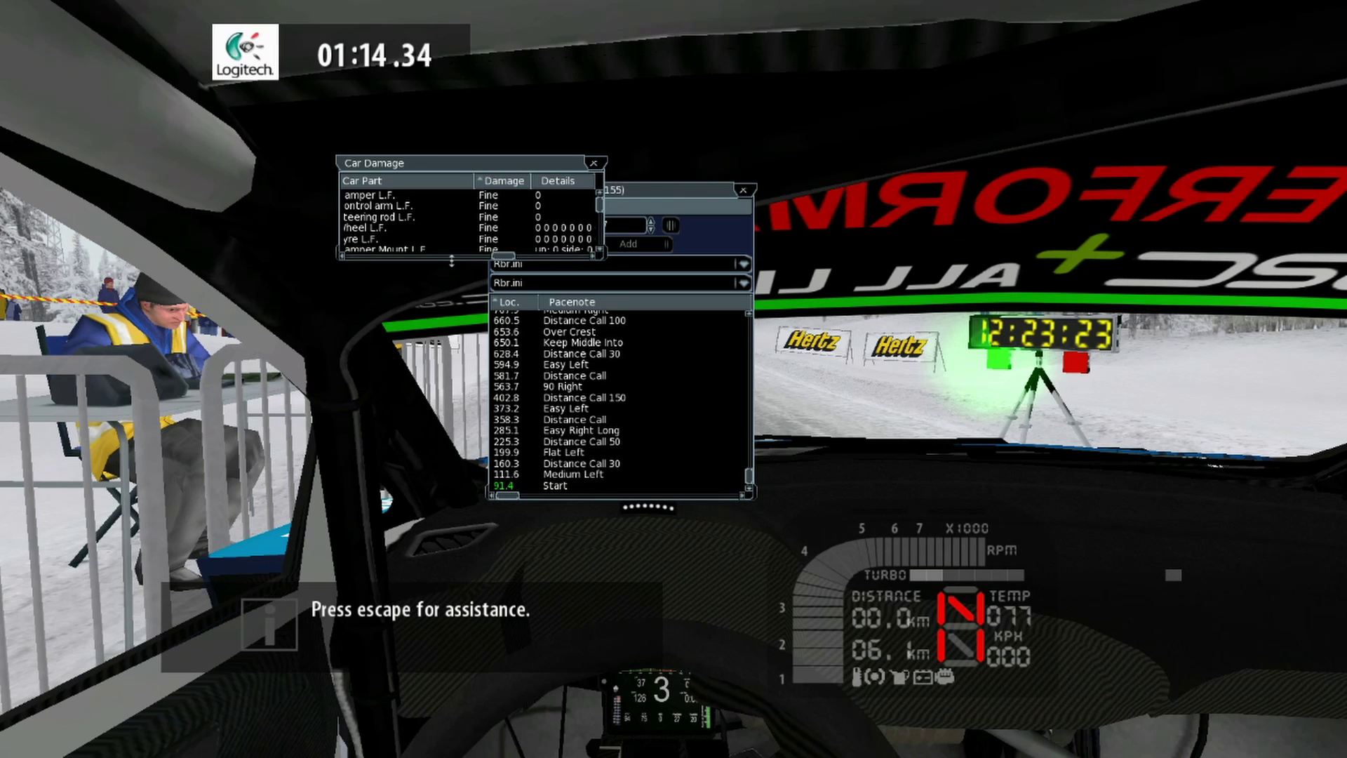
pyautogui.press('F1')
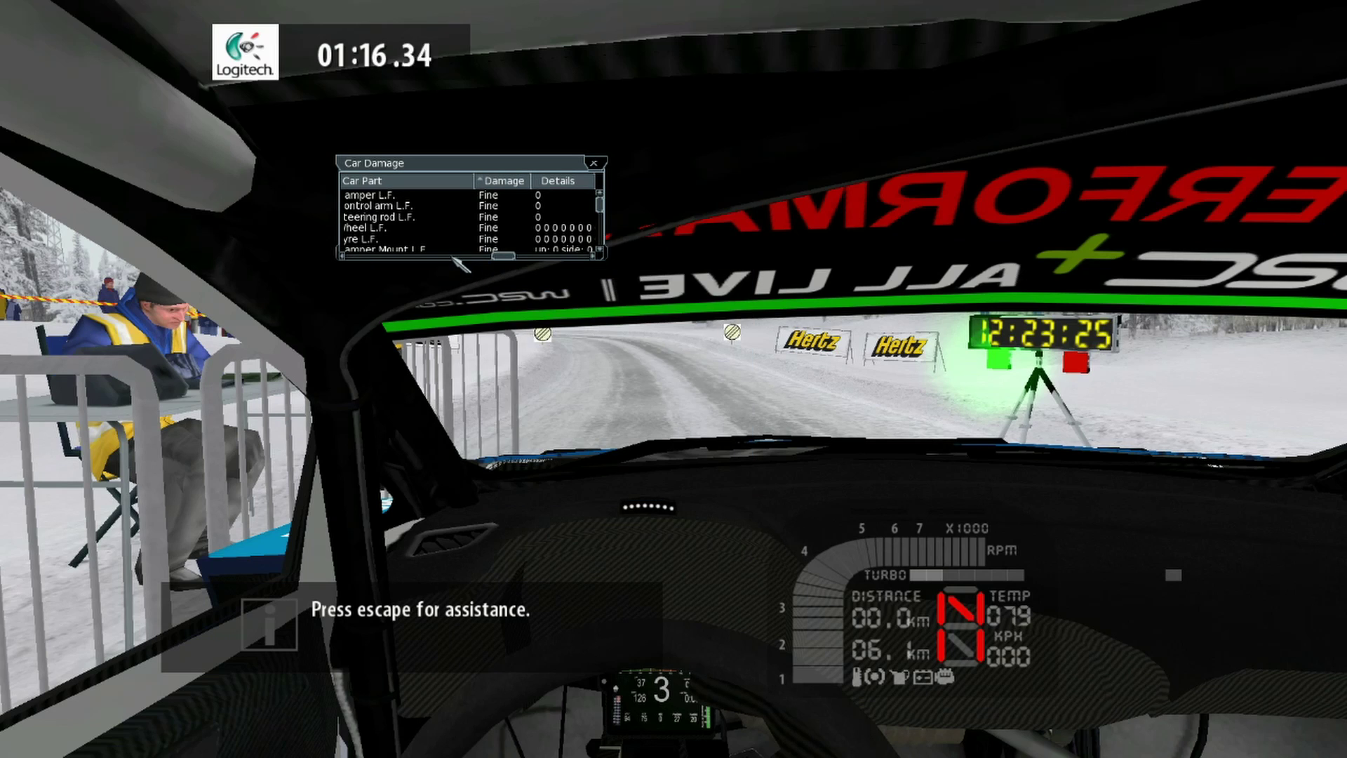
pyautogui.click(453, 257)
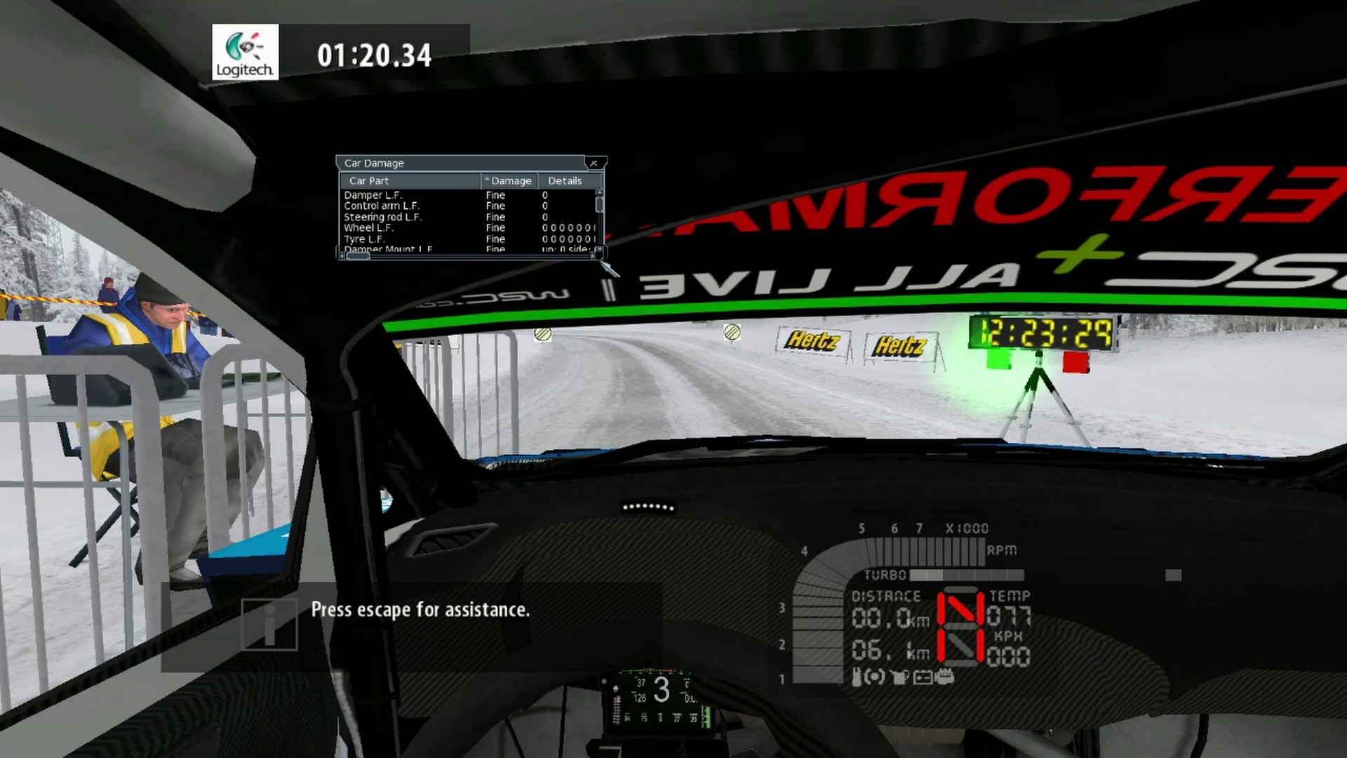
pyautogui.moveTo(601, 260); pyautogui.dragTo(607, 522)
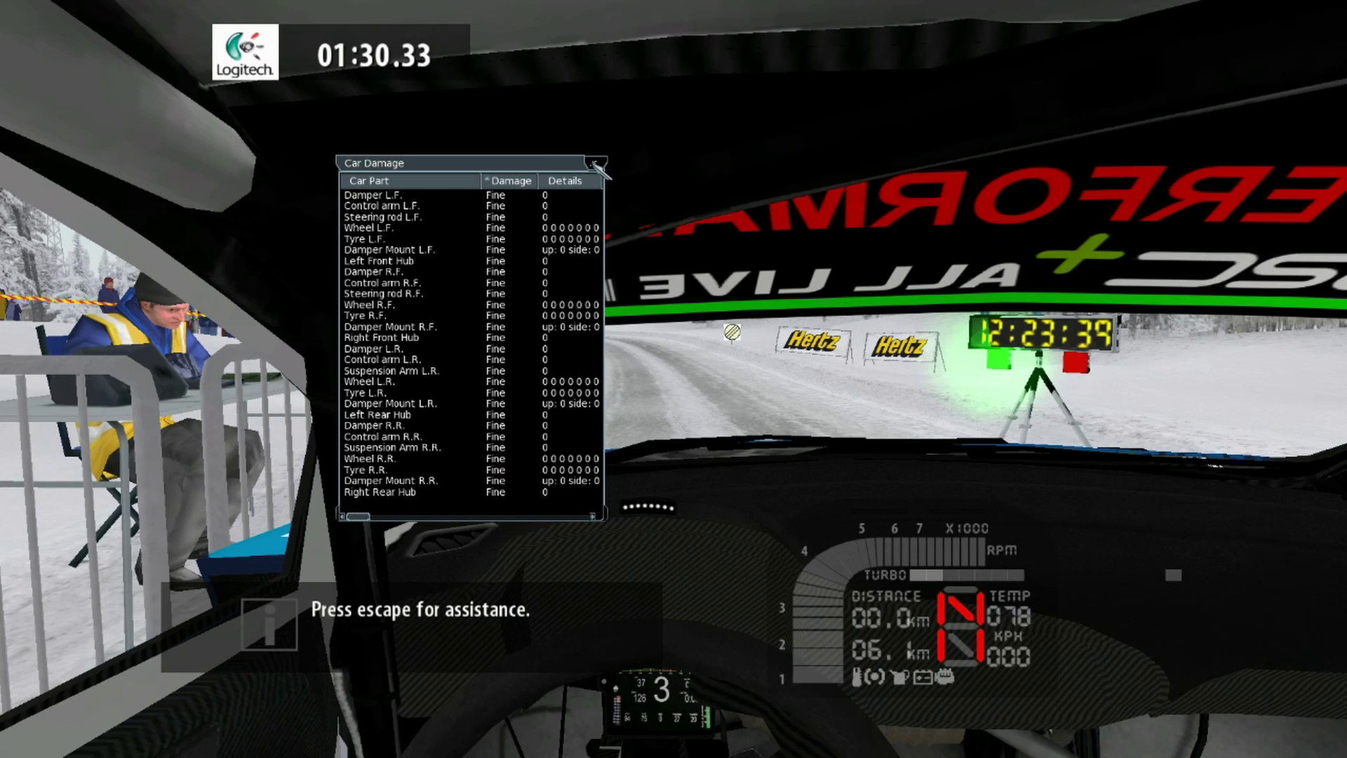
pyautogui.click(594, 162)
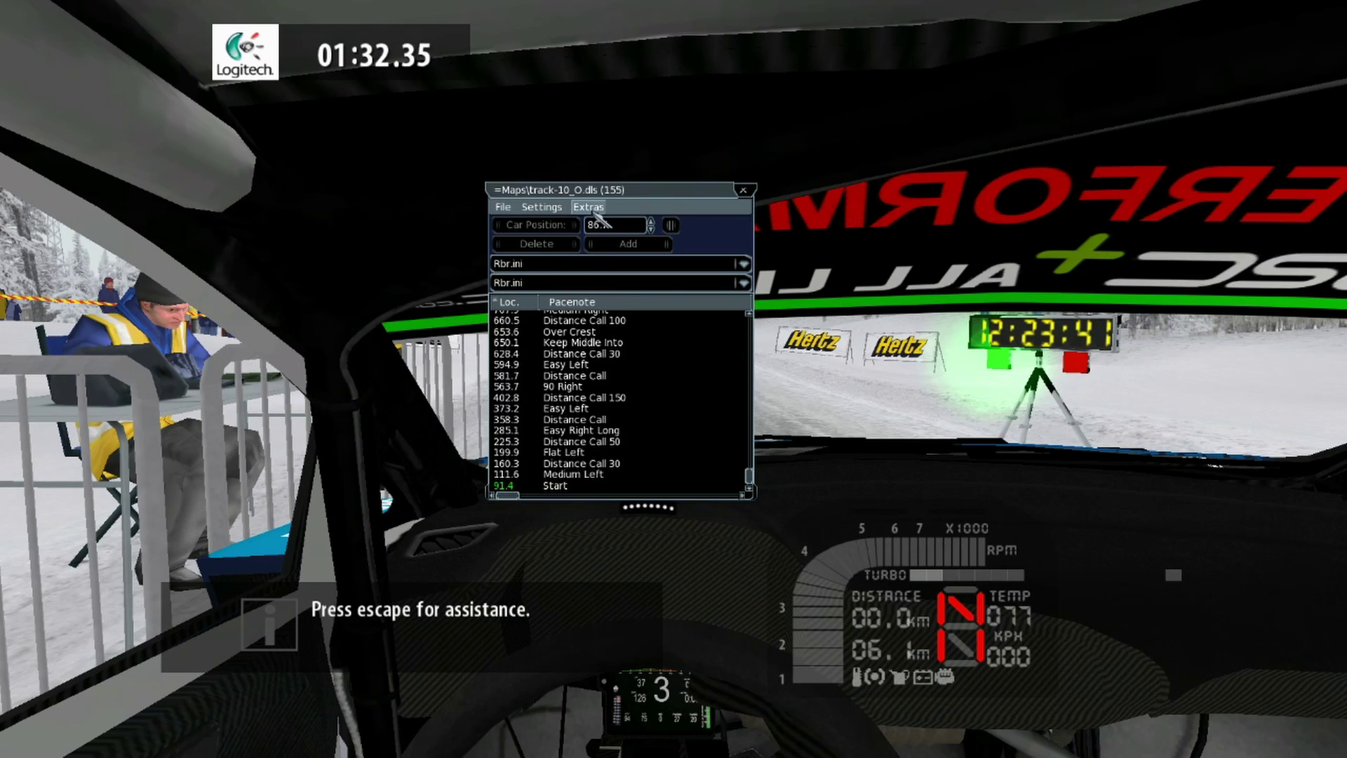
# Step: Toggle Extras > Full Dash off to try the compact dashboard, then back on
pyautogui.click(588, 206)
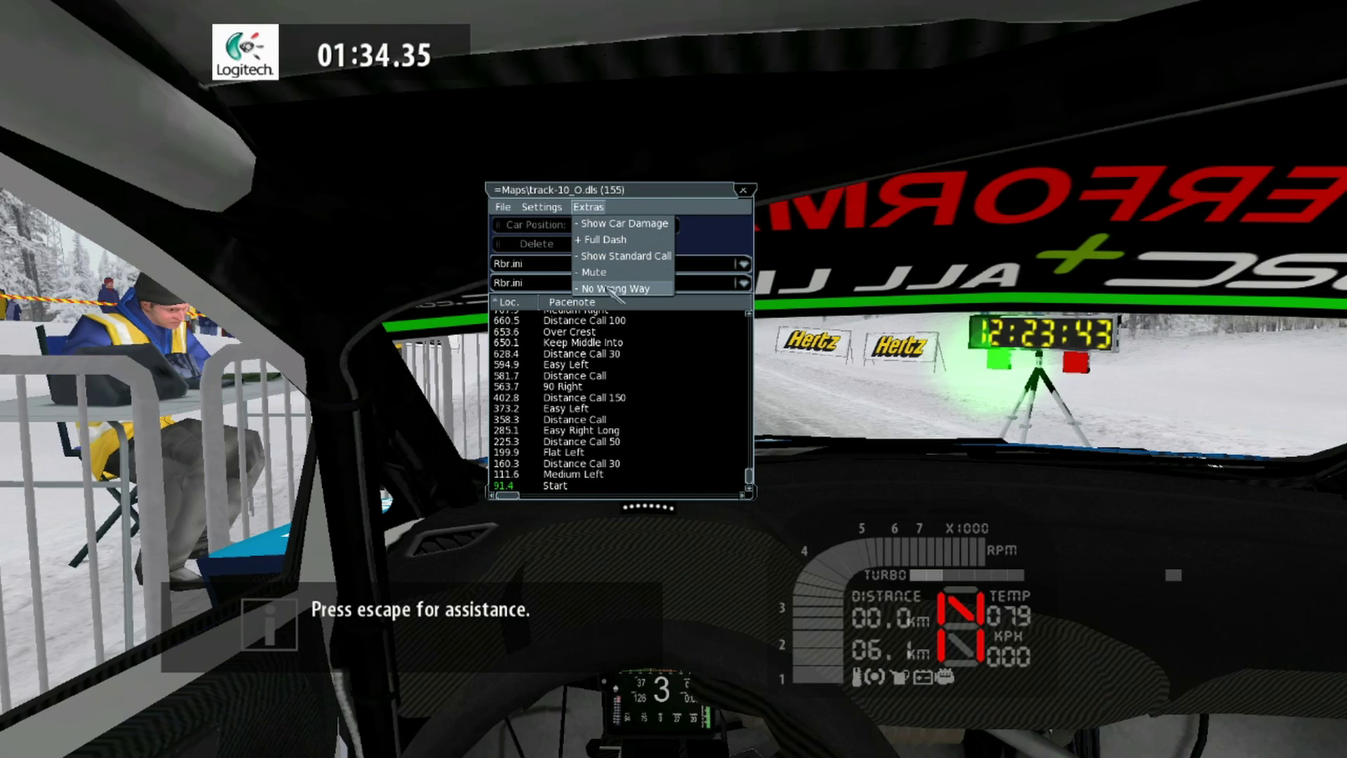
pyautogui.click(593, 242)
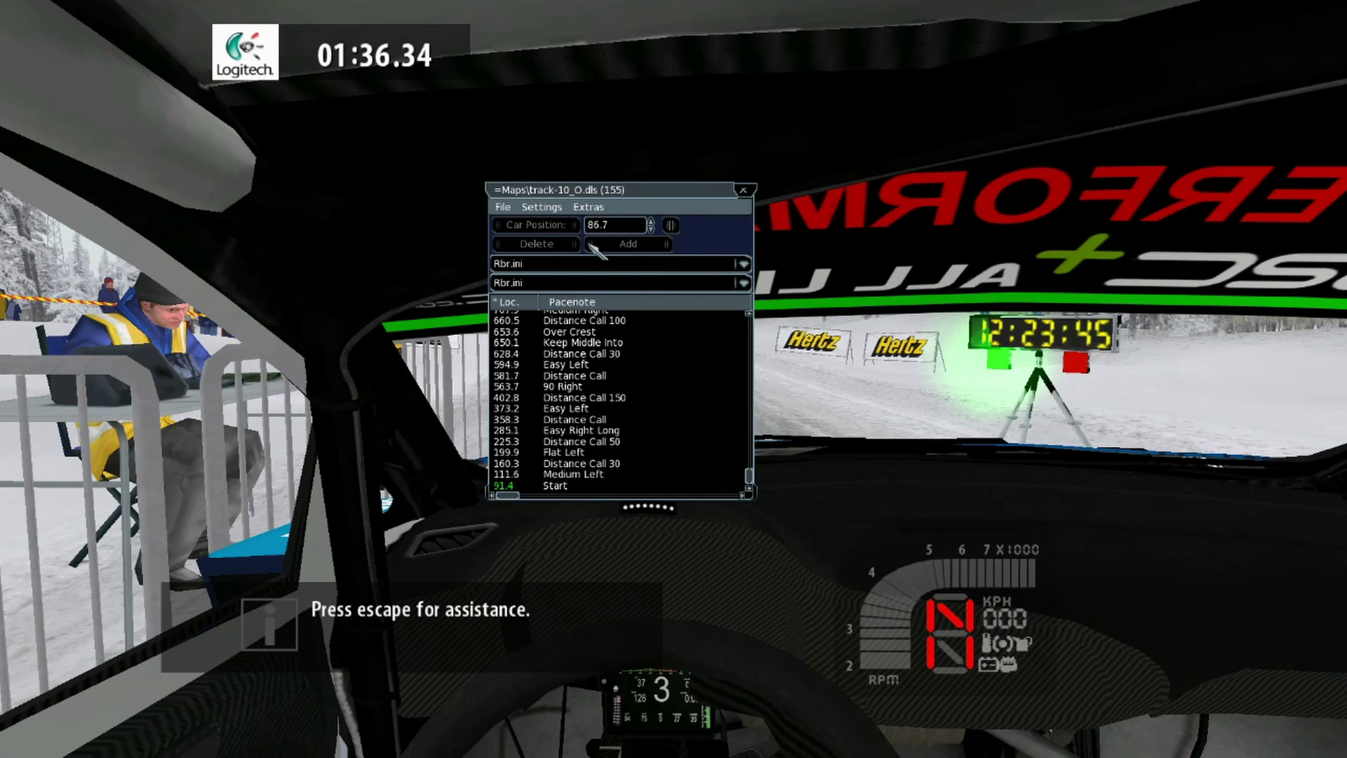
pyautogui.click(587, 206)
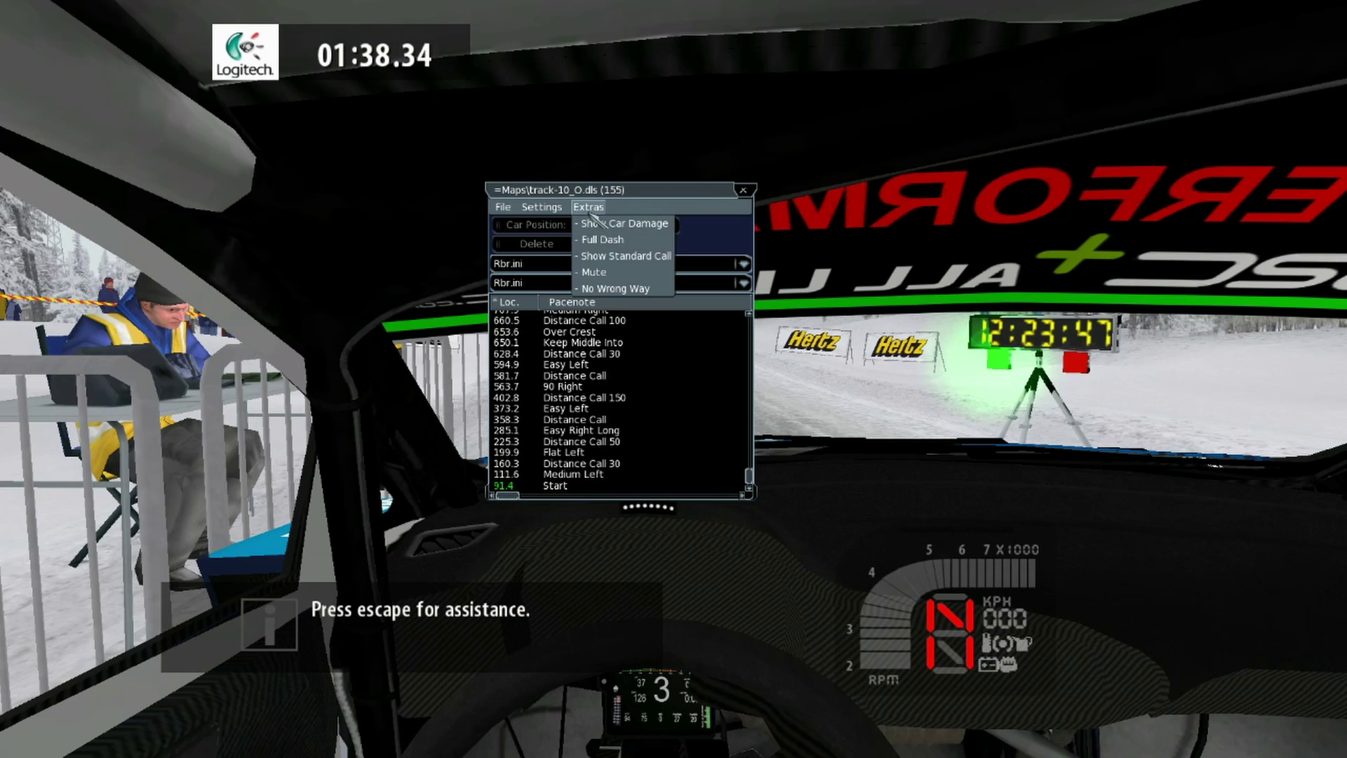
pyautogui.click(593, 242)
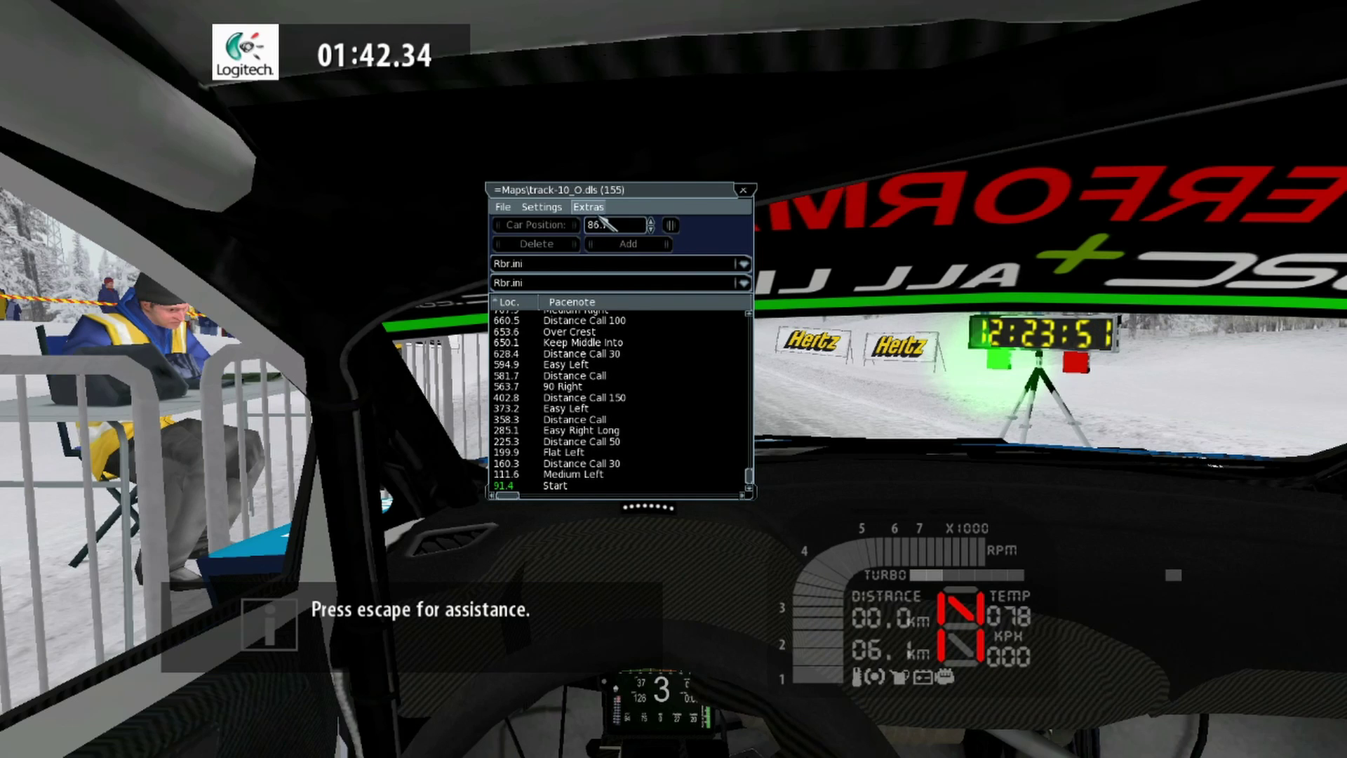
# Step: Close the pacenote editor to clear the windscreen
pyautogui.click(593, 209)
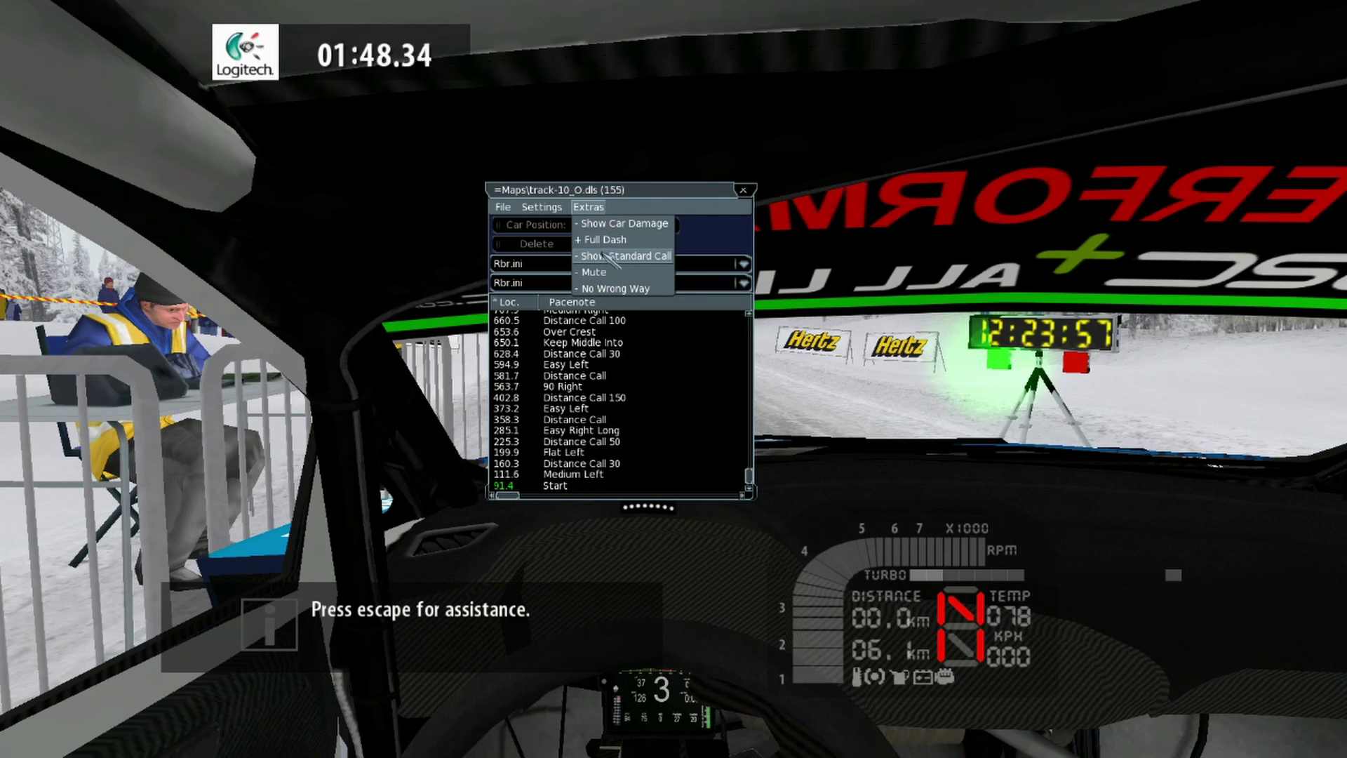
pyautogui.moveTo(501, 209)
pyautogui.click(743, 190)
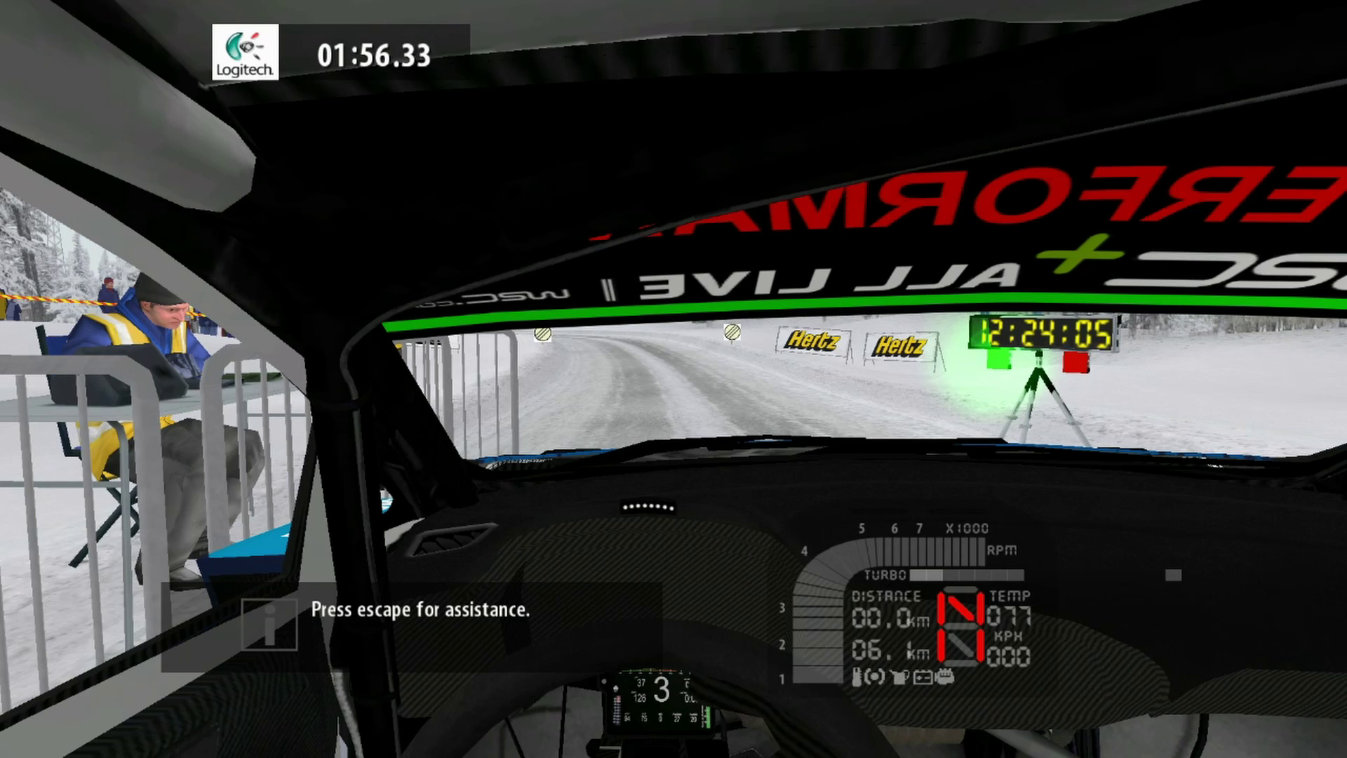
# Step: Open the Internal Camera editor over the windscreen and nudge Pos y, x and z back to -1.3986
pyautogui.rightClick(415, 255)
pyautogui.rightClick(415, 256)
pyautogui.moveTo(415, 255); pyautogui.dragTo(1057, 160)
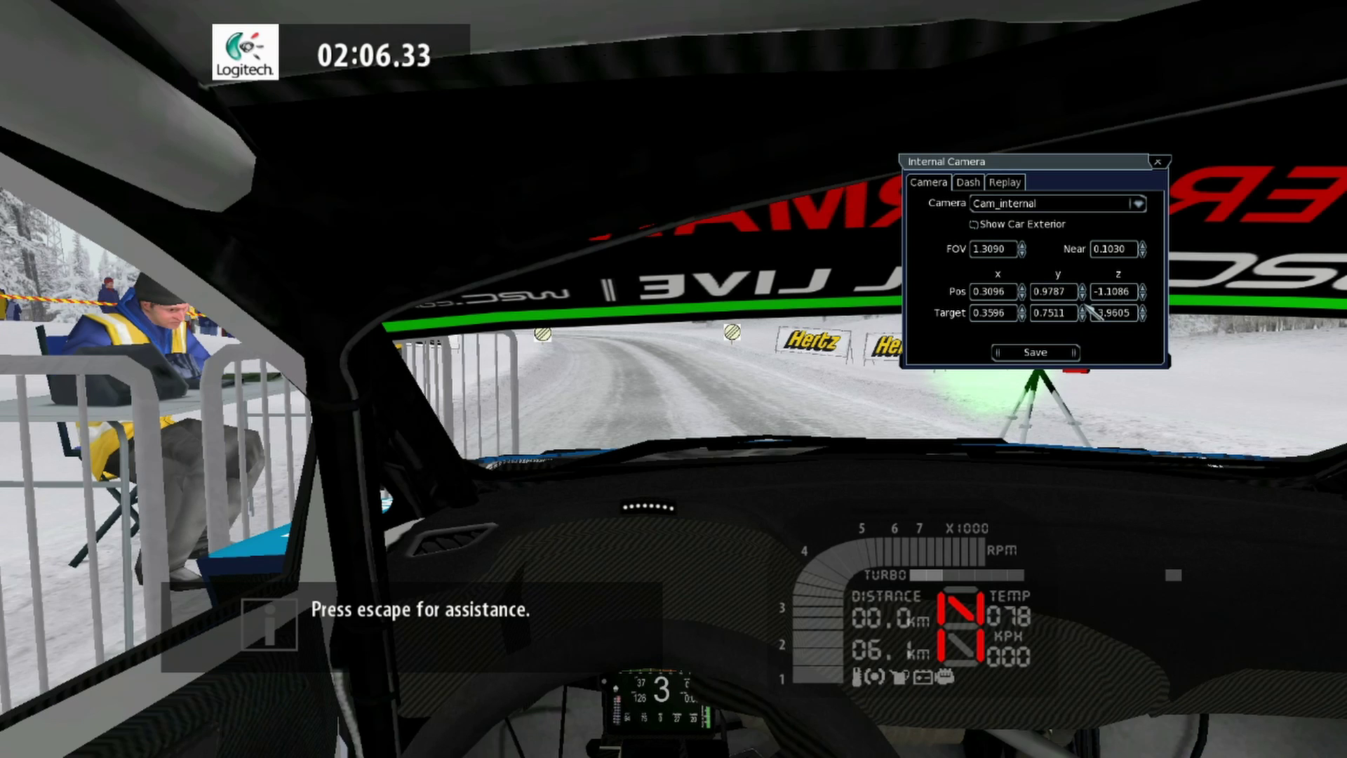
pyautogui.click(1082, 289)
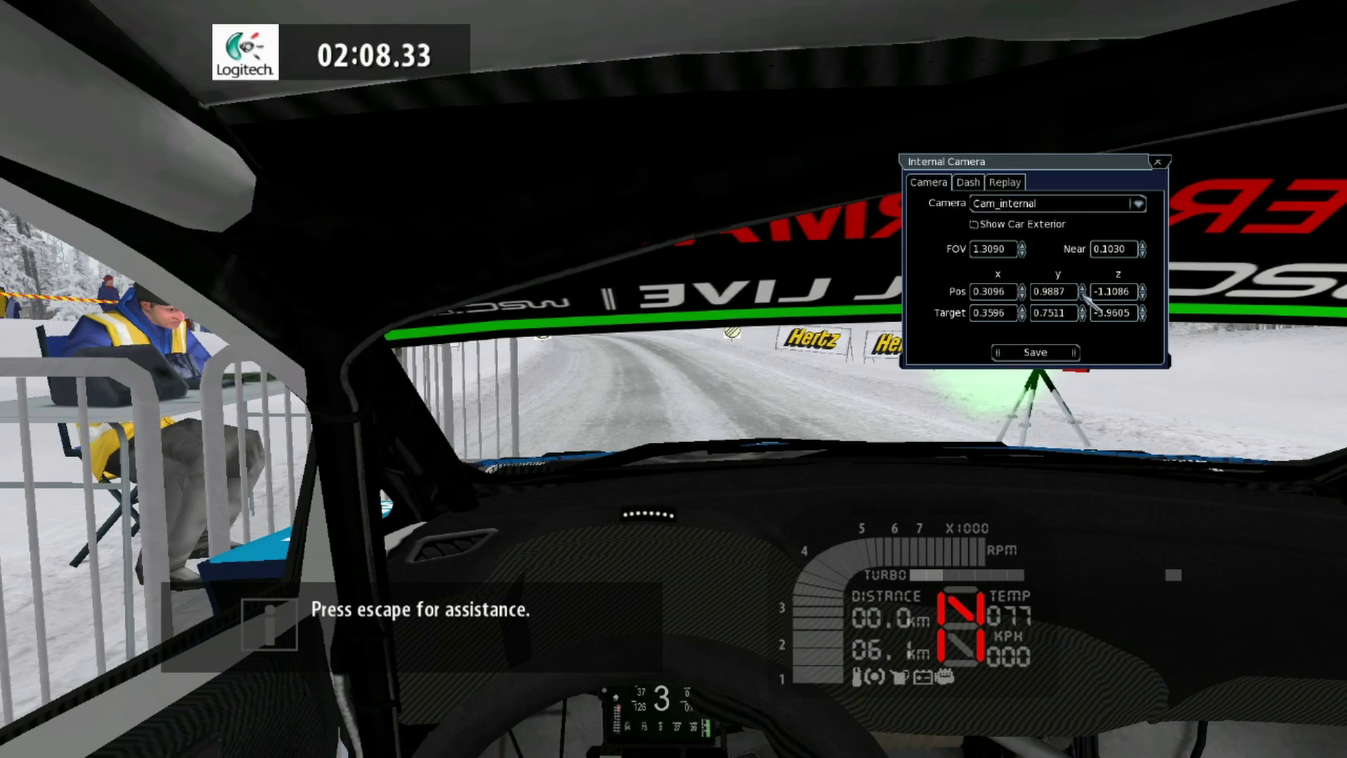
pyautogui.click(1082, 296)
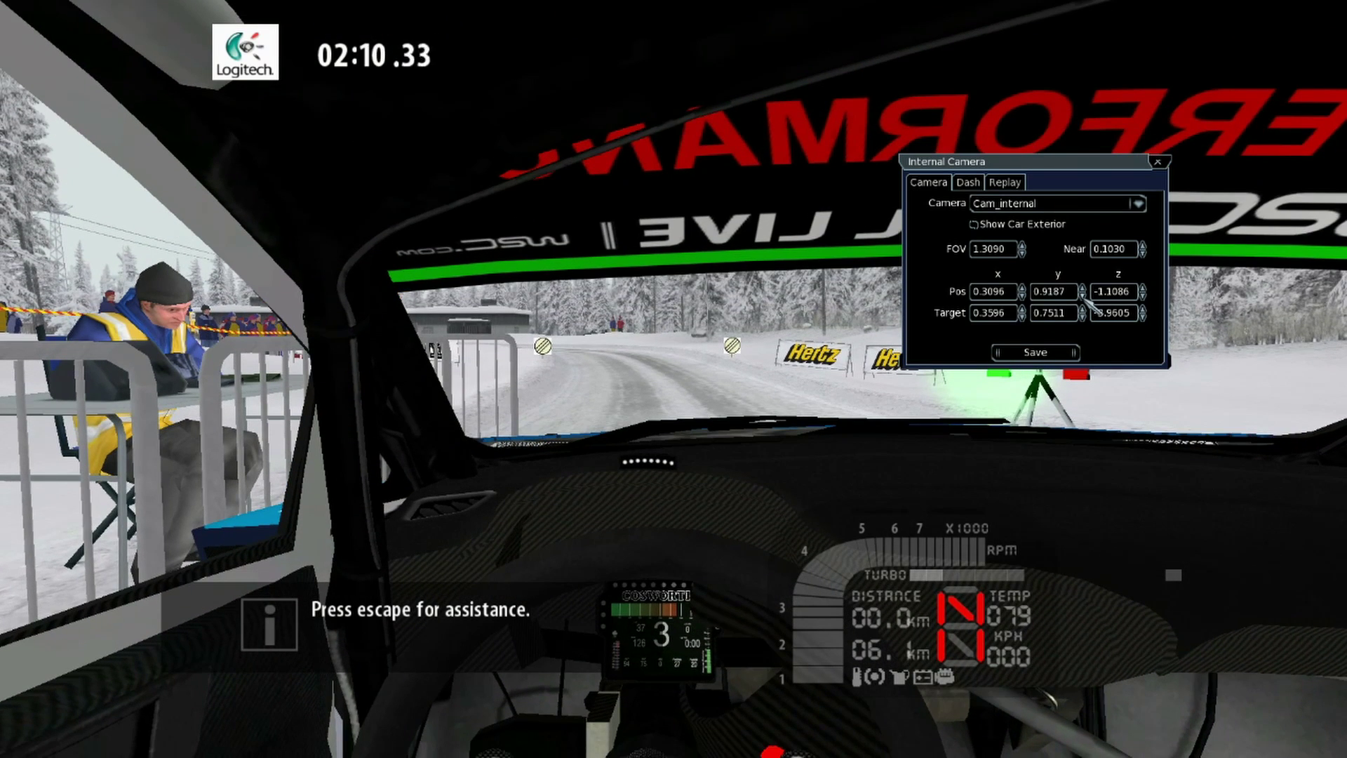
pyautogui.click(1022, 286)
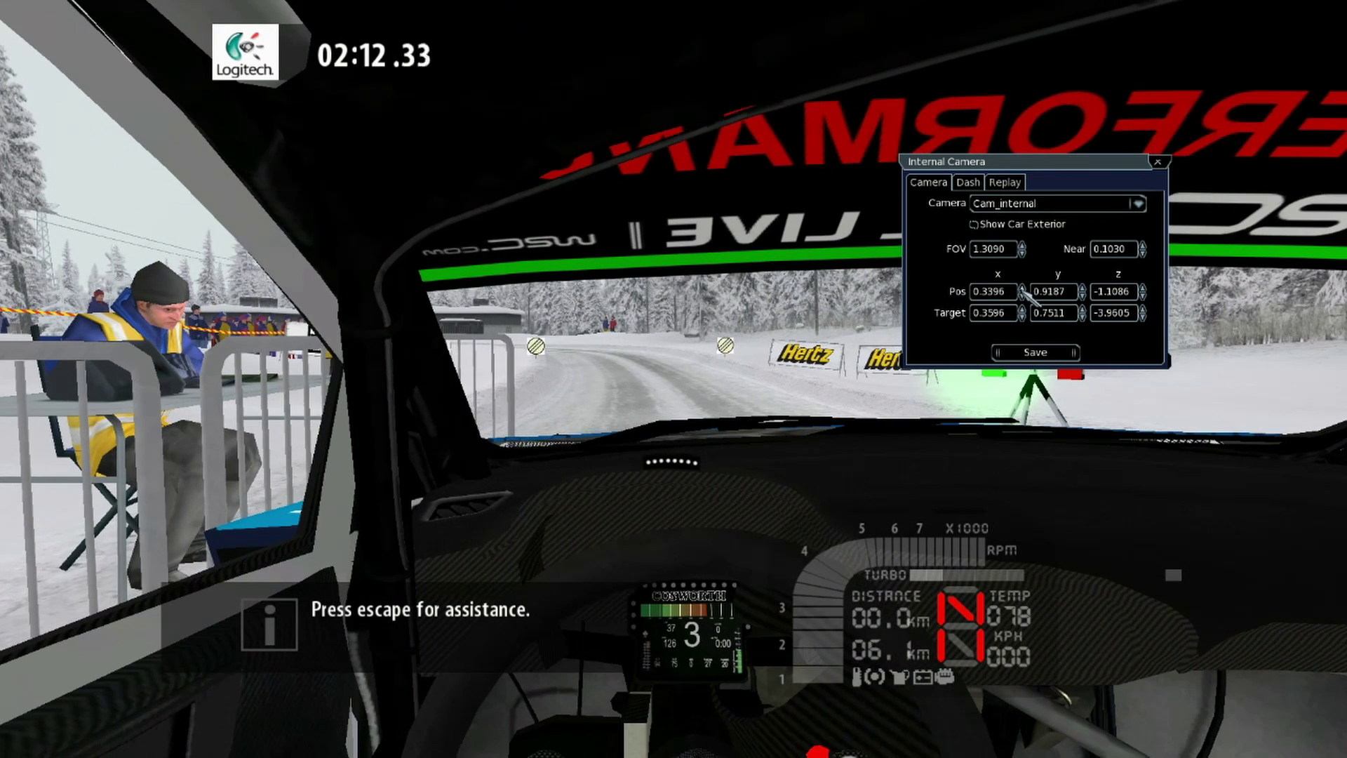
pyautogui.click(1022, 295)
pyautogui.click(1022, 295)
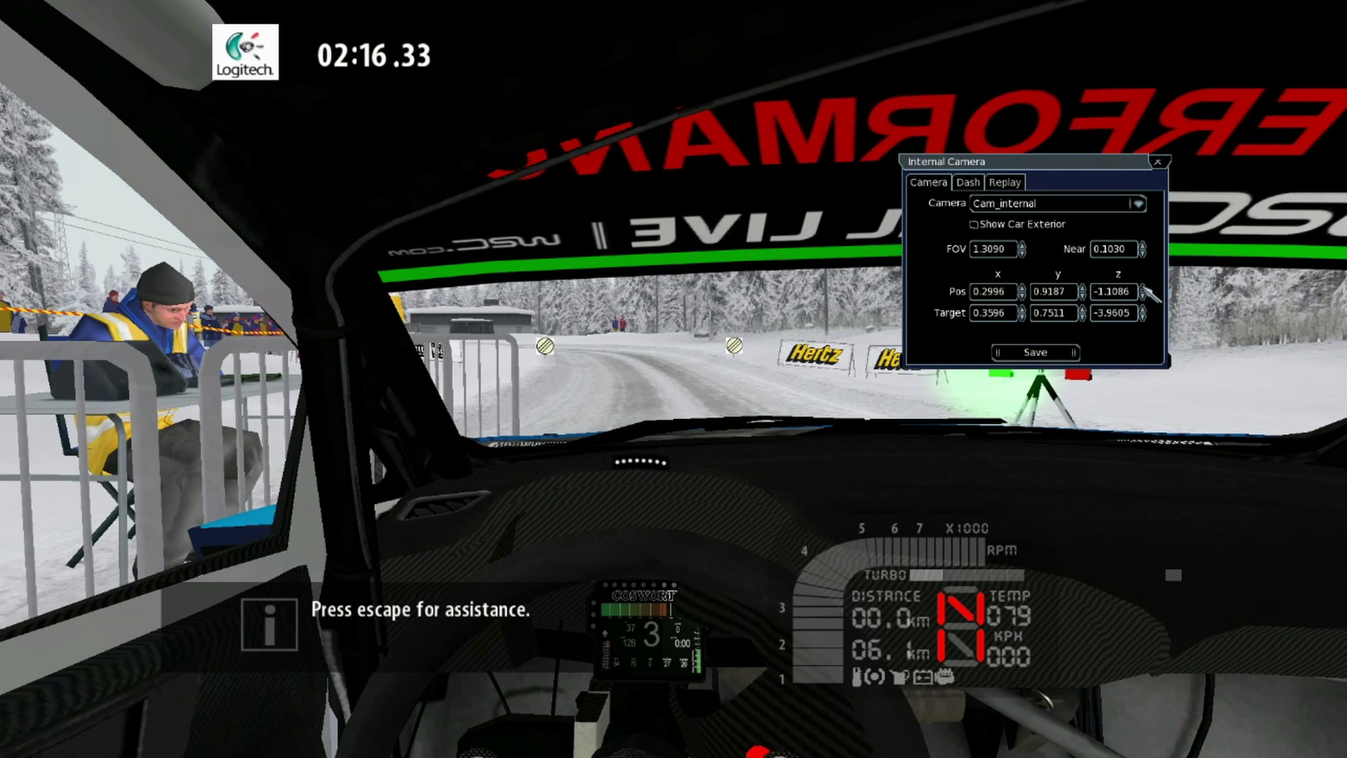
pyautogui.click(1144, 287)
pyautogui.click(1144, 296)
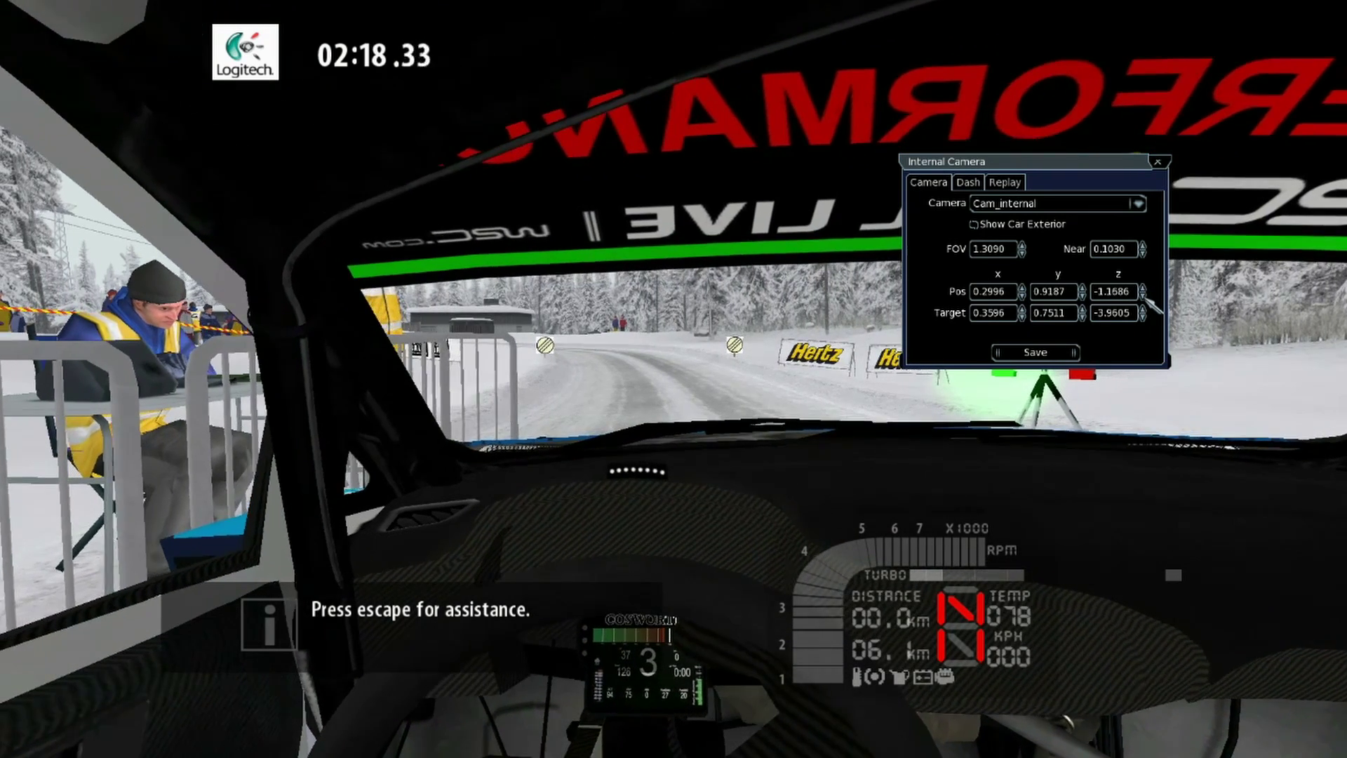
pyautogui.click(1144, 296)
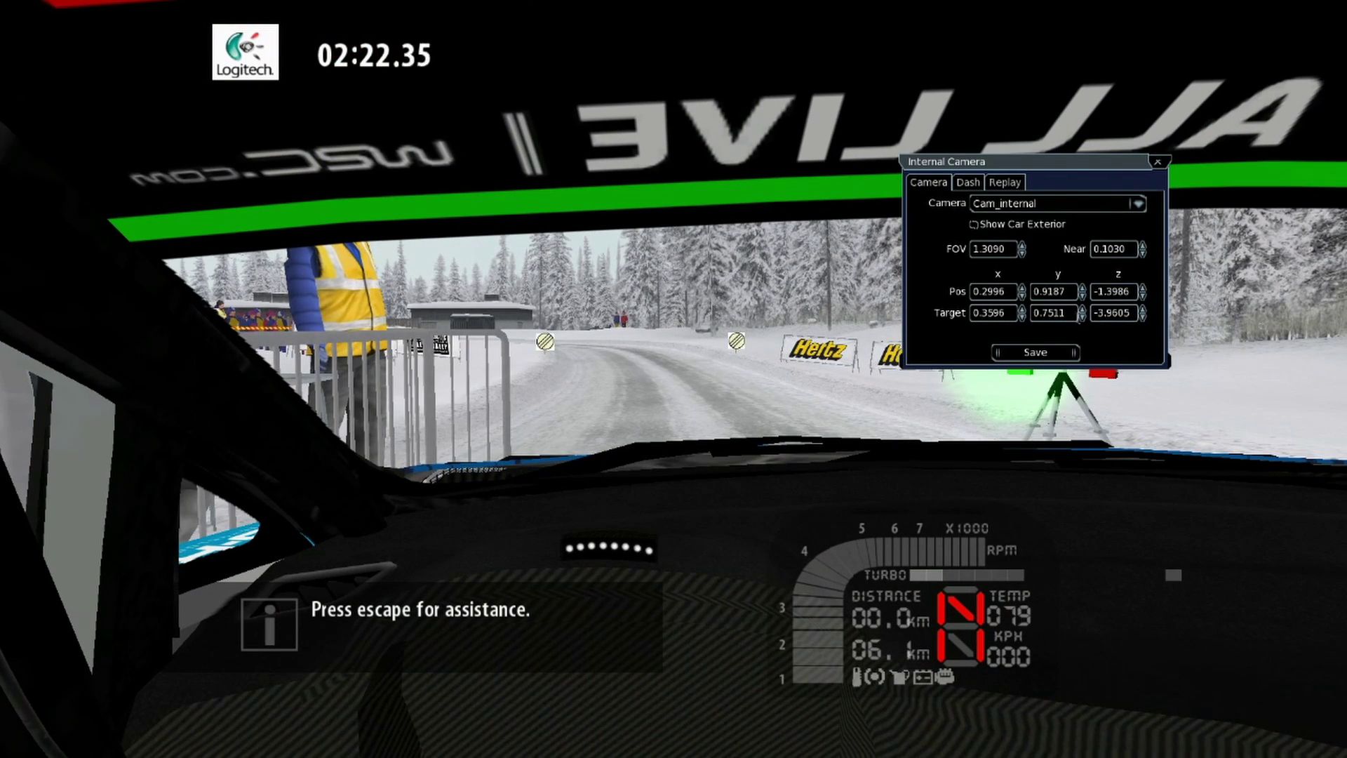
# Step: Lower Pos y to 0.8887, raise Target y to 0.7611, and set Pos x to 0.3396
pyautogui.click(1083, 296)
pyautogui.click(1083, 295)
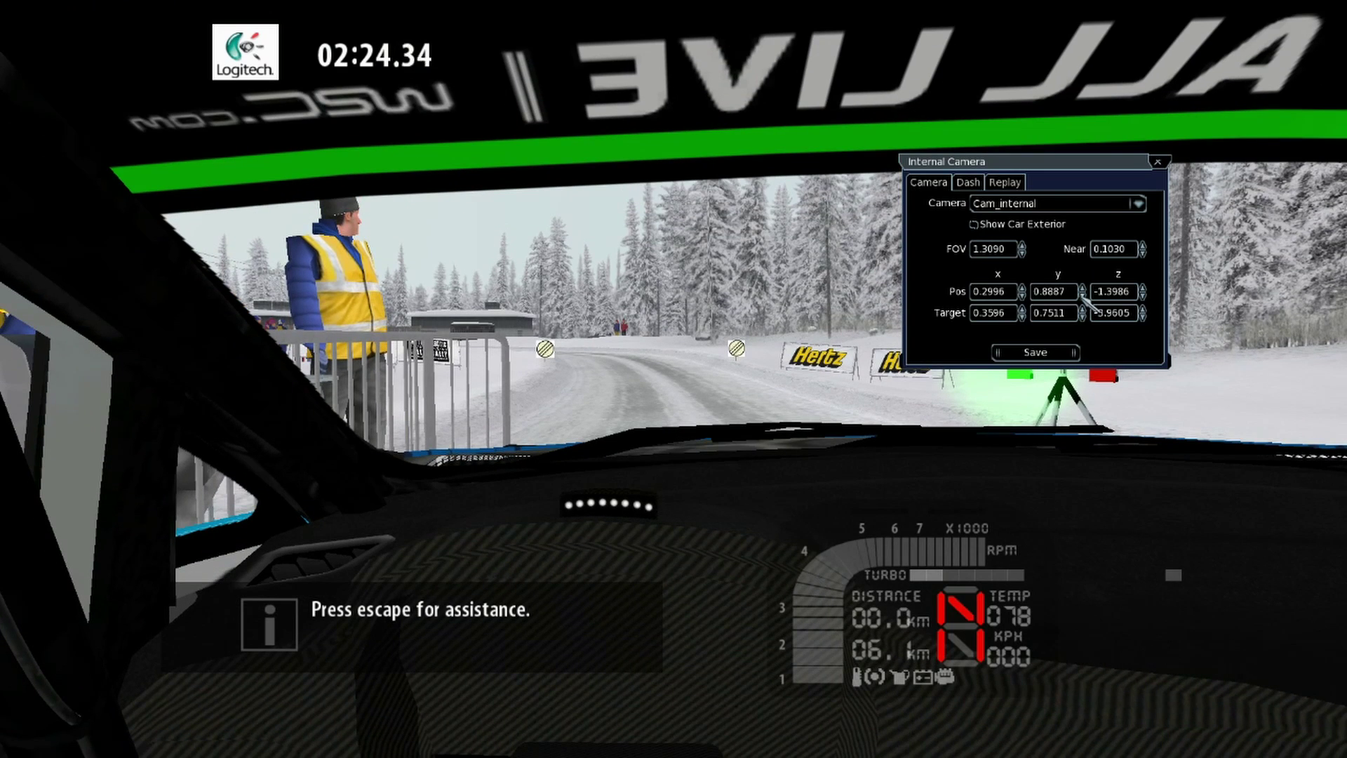
pyautogui.click(1083, 309)
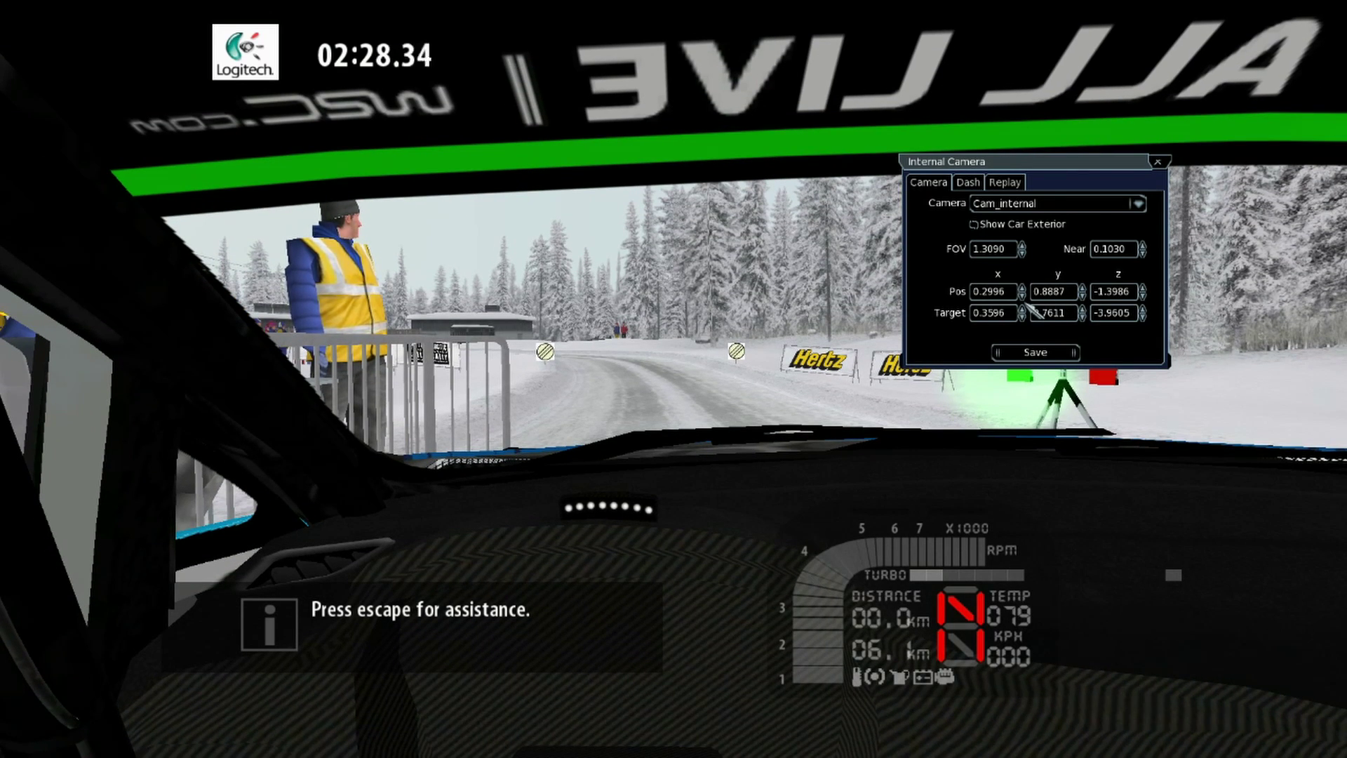
pyautogui.click(1022, 295)
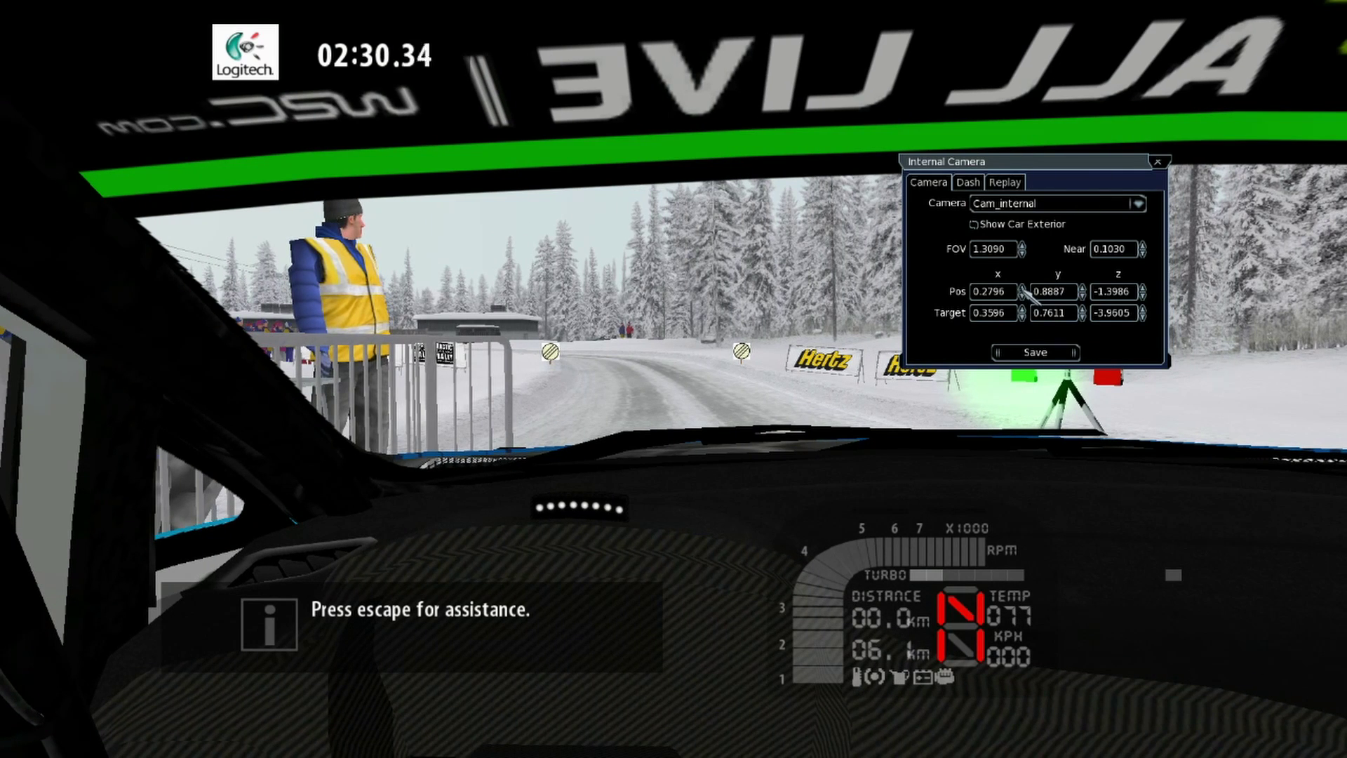
pyautogui.click(1022, 288)
pyautogui.click(1022, 288)
pyautogui.click(1023, 287)
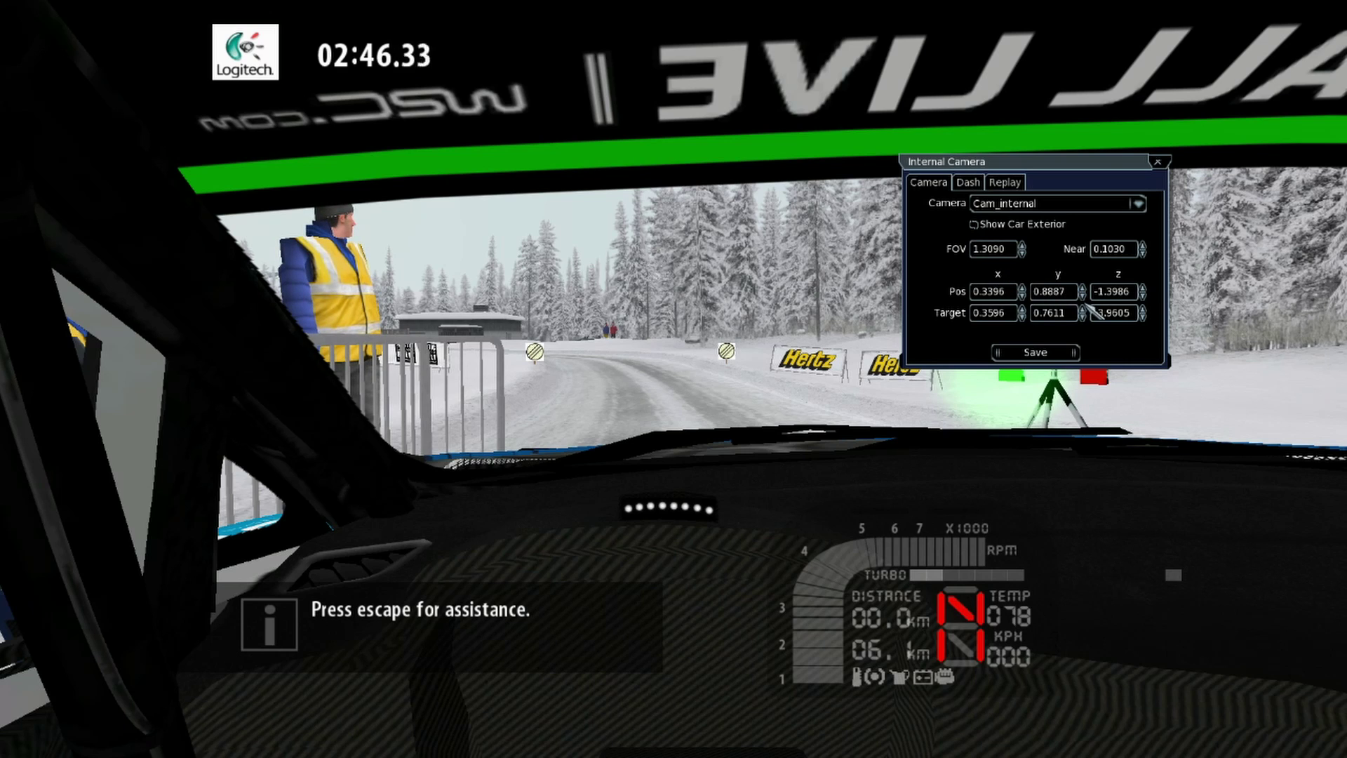
# Step: Finalise Pos x 0.3296, Pos y 0.8687, Target y 0.7711, and step Pos z forward to -1.1686
pyautogui.click(1082, 295)
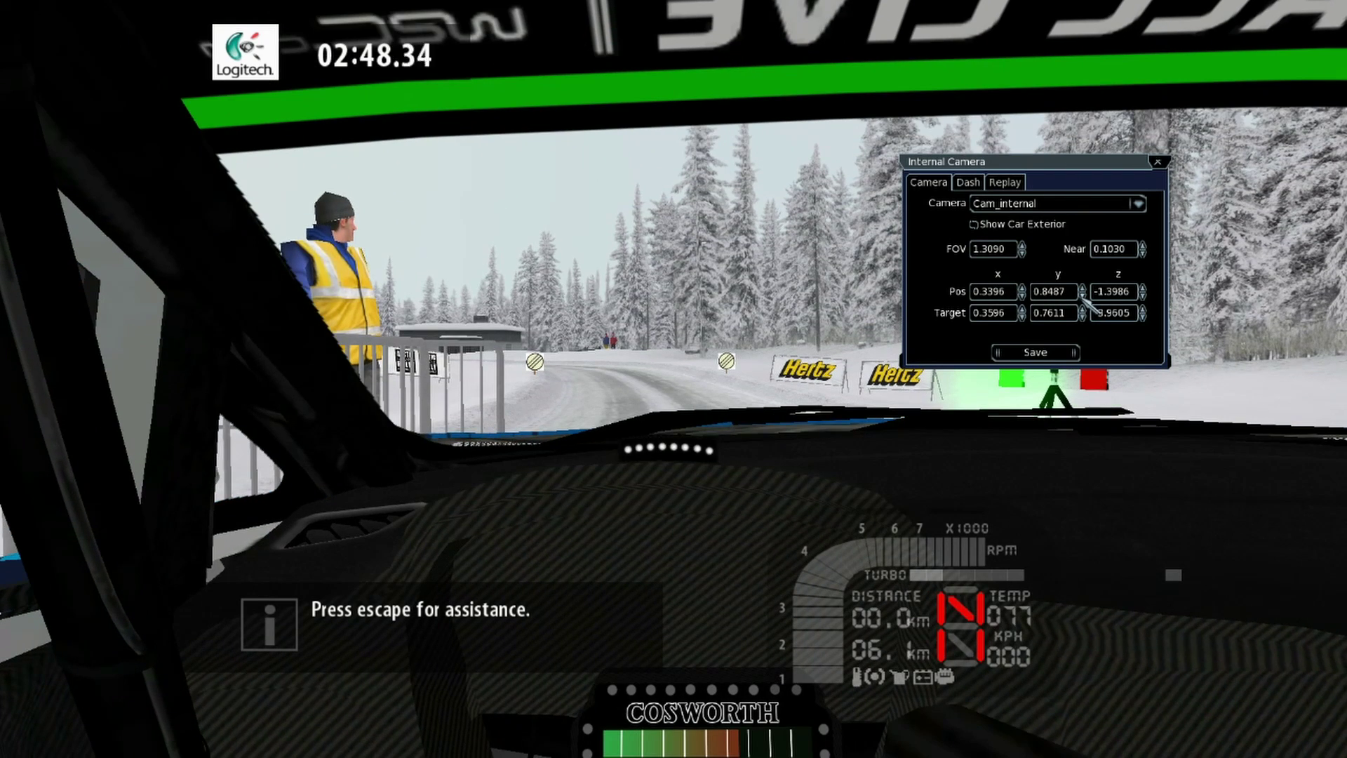
pyautogui.click(1082, 288)
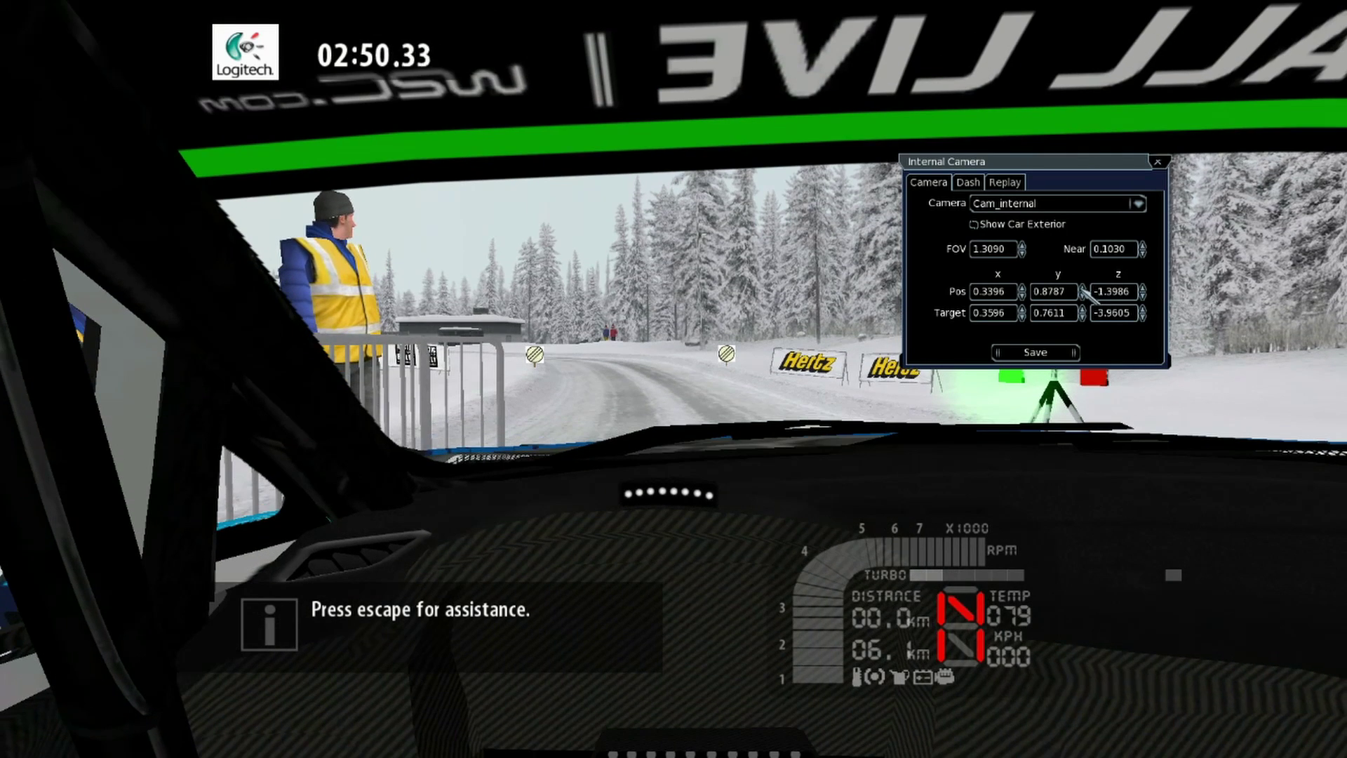
pyautogui.click(1021, 295)
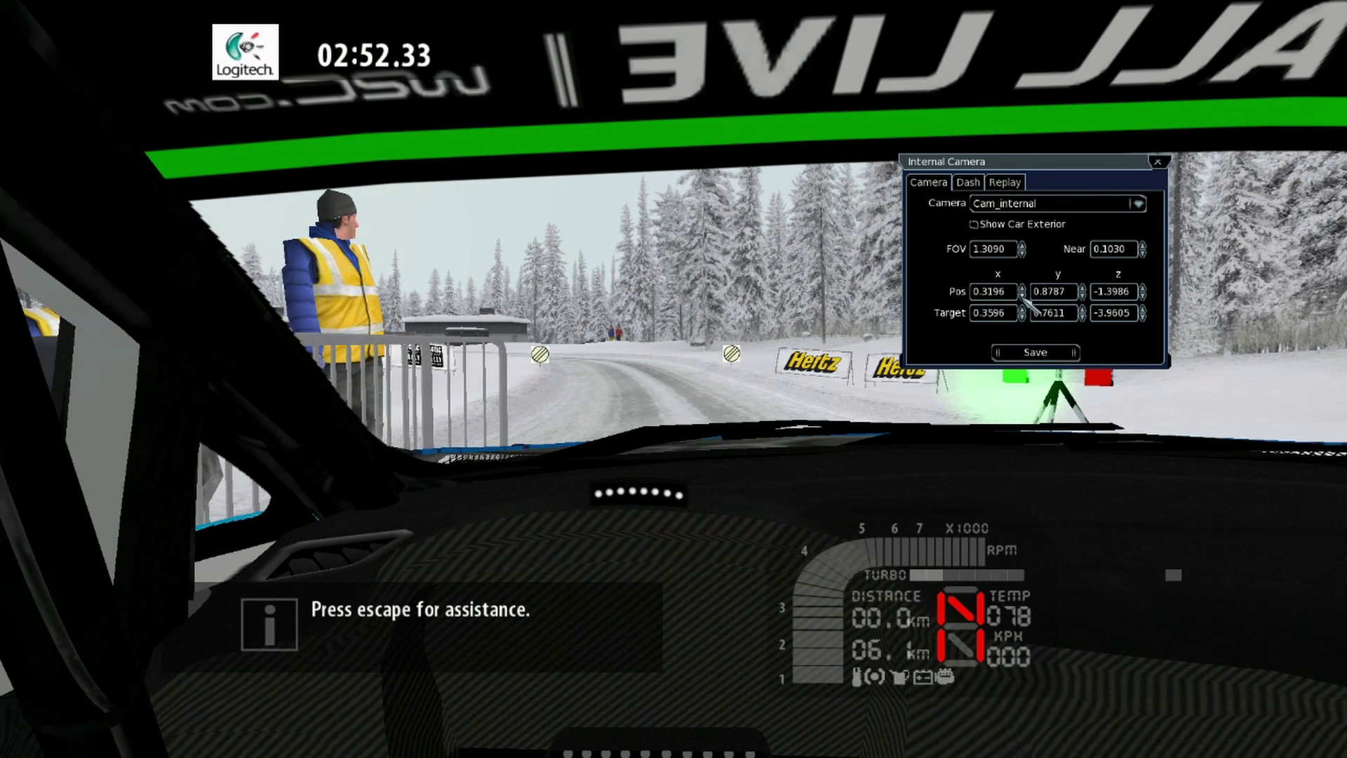
pyautogui.click(1022, 287)
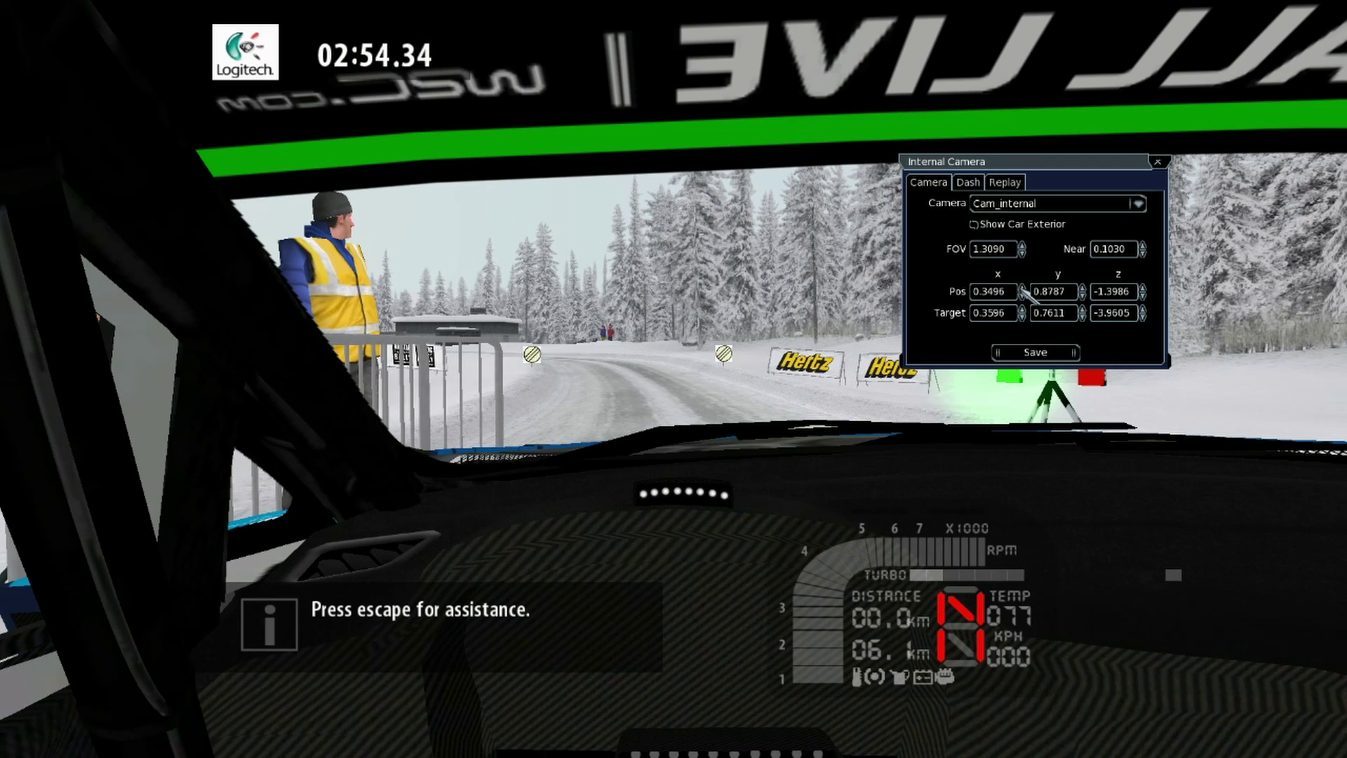
pyautogui.click(1021, 295)
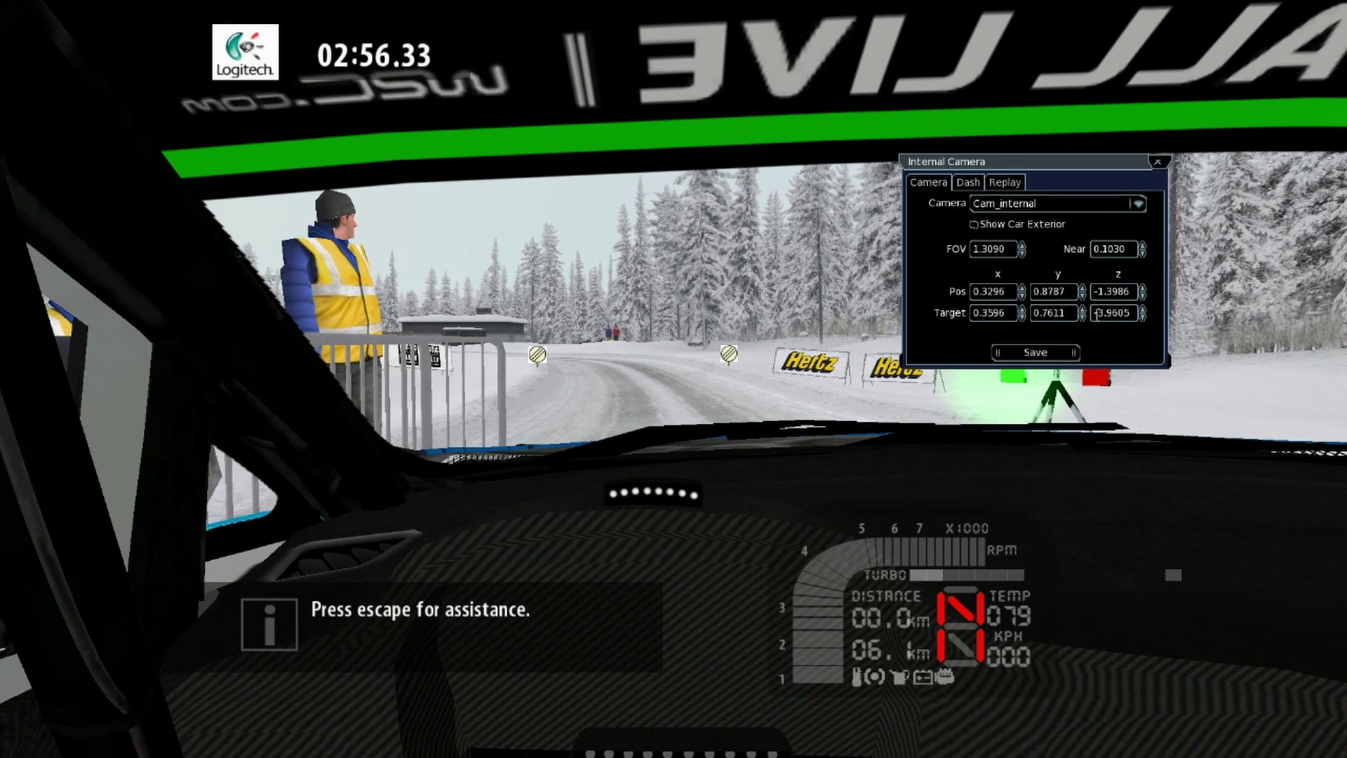
pyautogui.click(1083, 308)
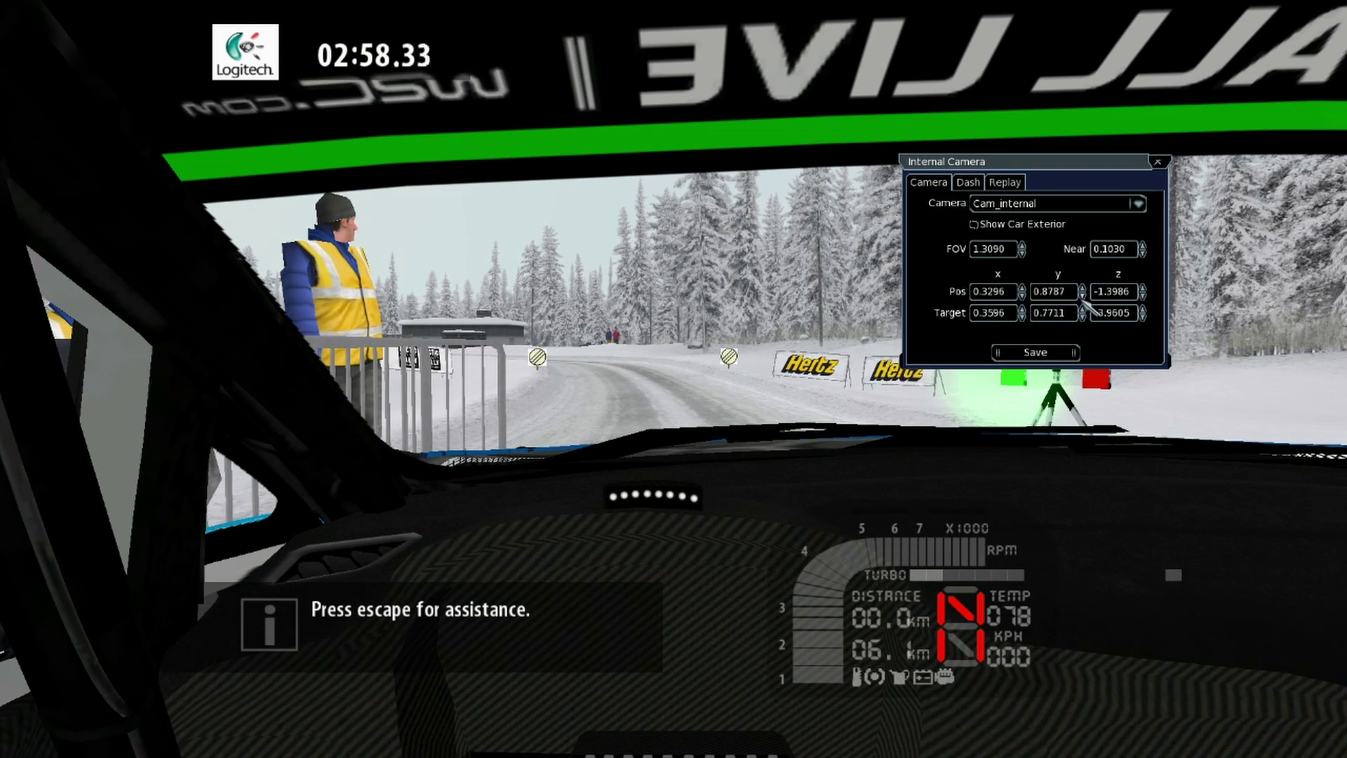
pyautogui.click(1083, 295)
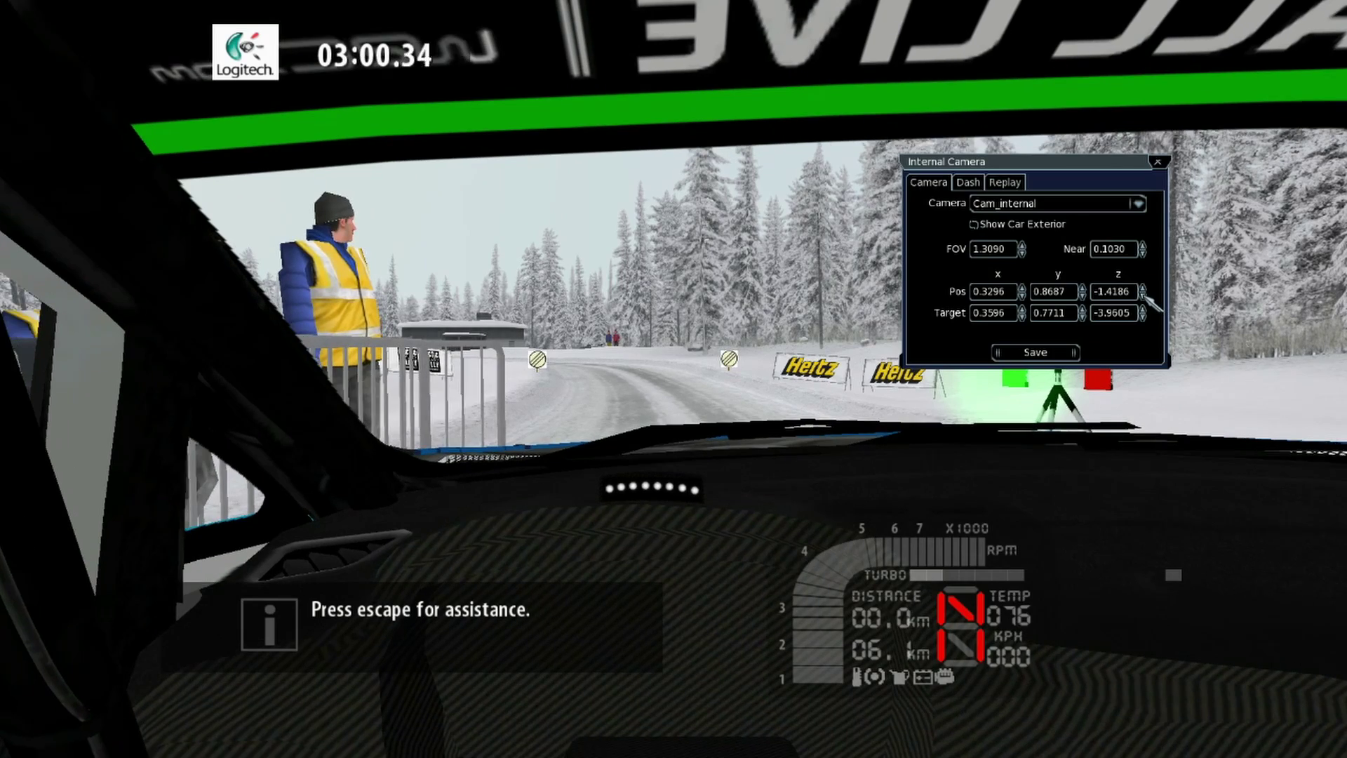
pyautogui.click(1142, 287)
pyautogui.click(1143, 286)
pyautogui.click(1143, 287)
pyautogui.click(1143, 287)
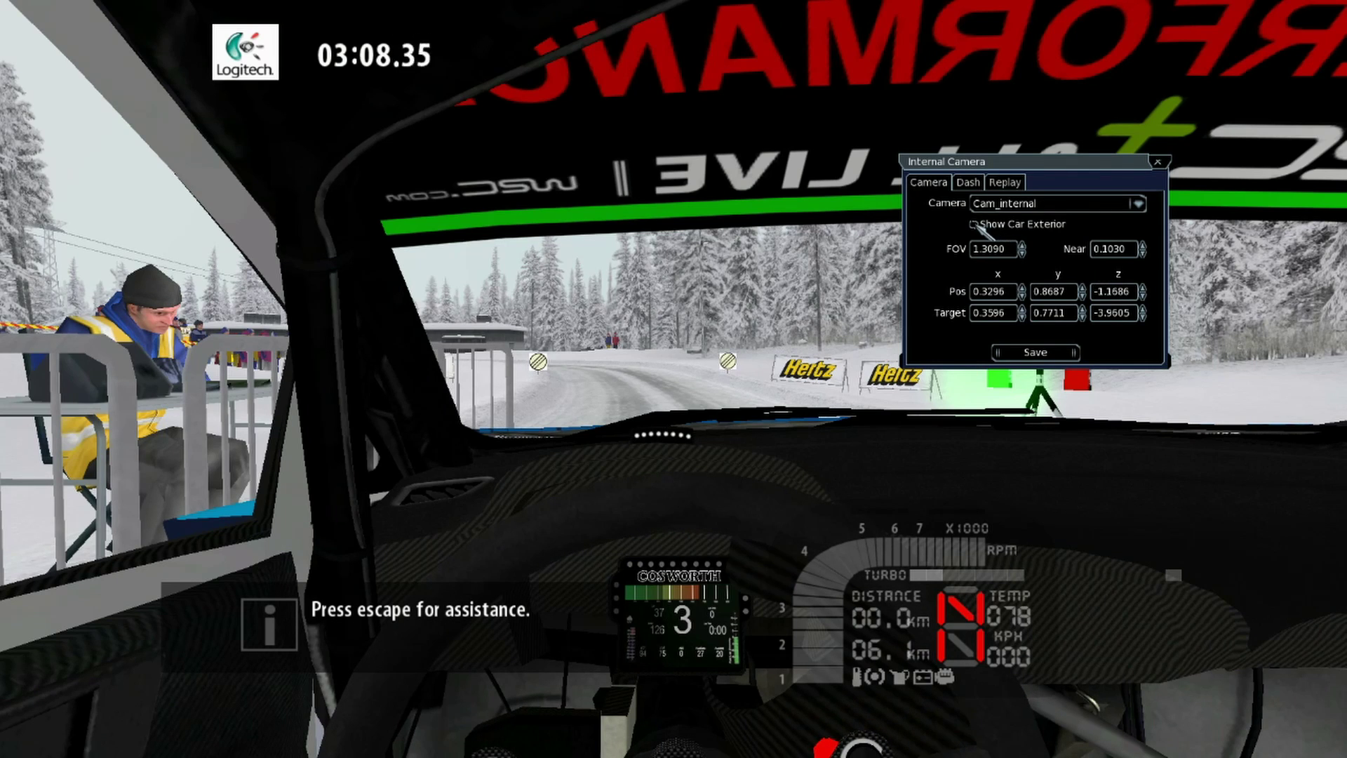
# Step: Turn on Show Car Exterior, recheck Pos y 0.8687 and Target y 0.7711, and pull Pos z back to -1.4386
pyautogui.click(973, 224)
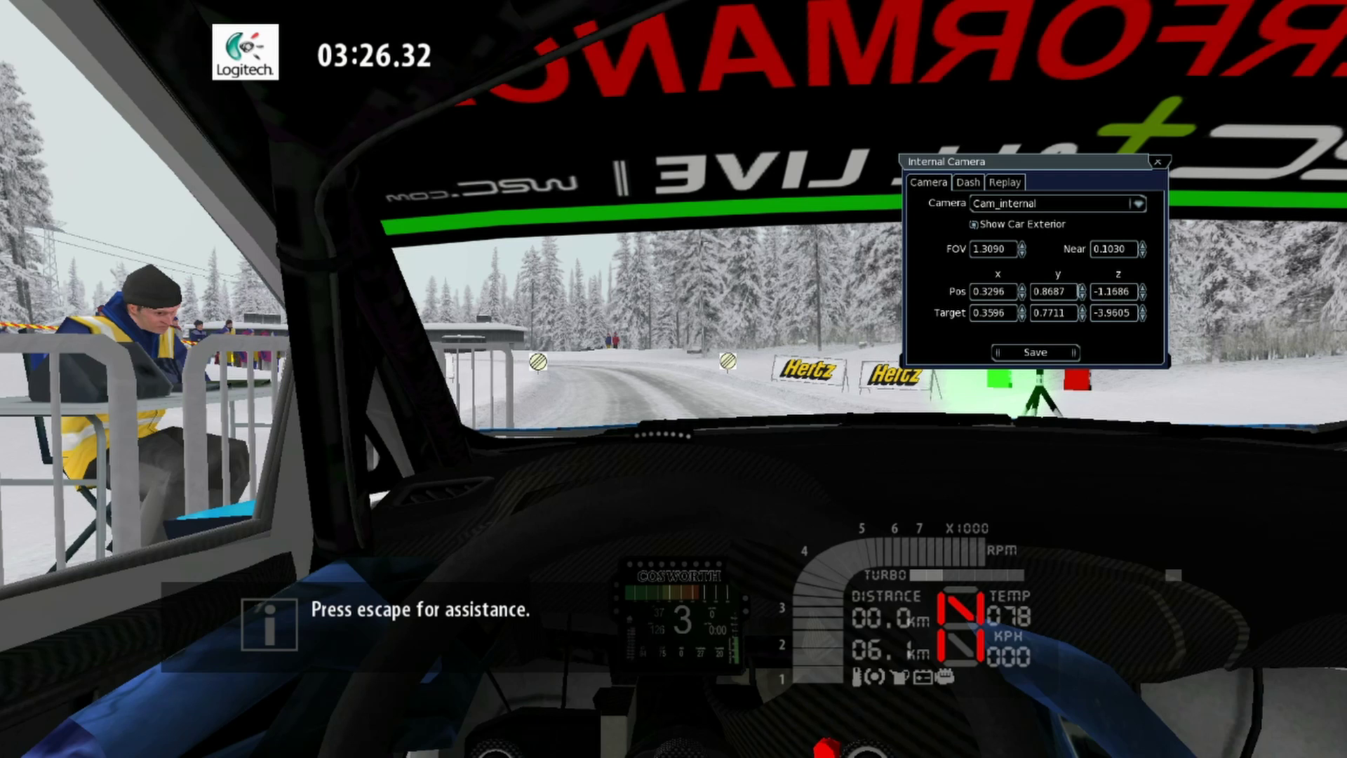
pyautogui.click(1083, 295)
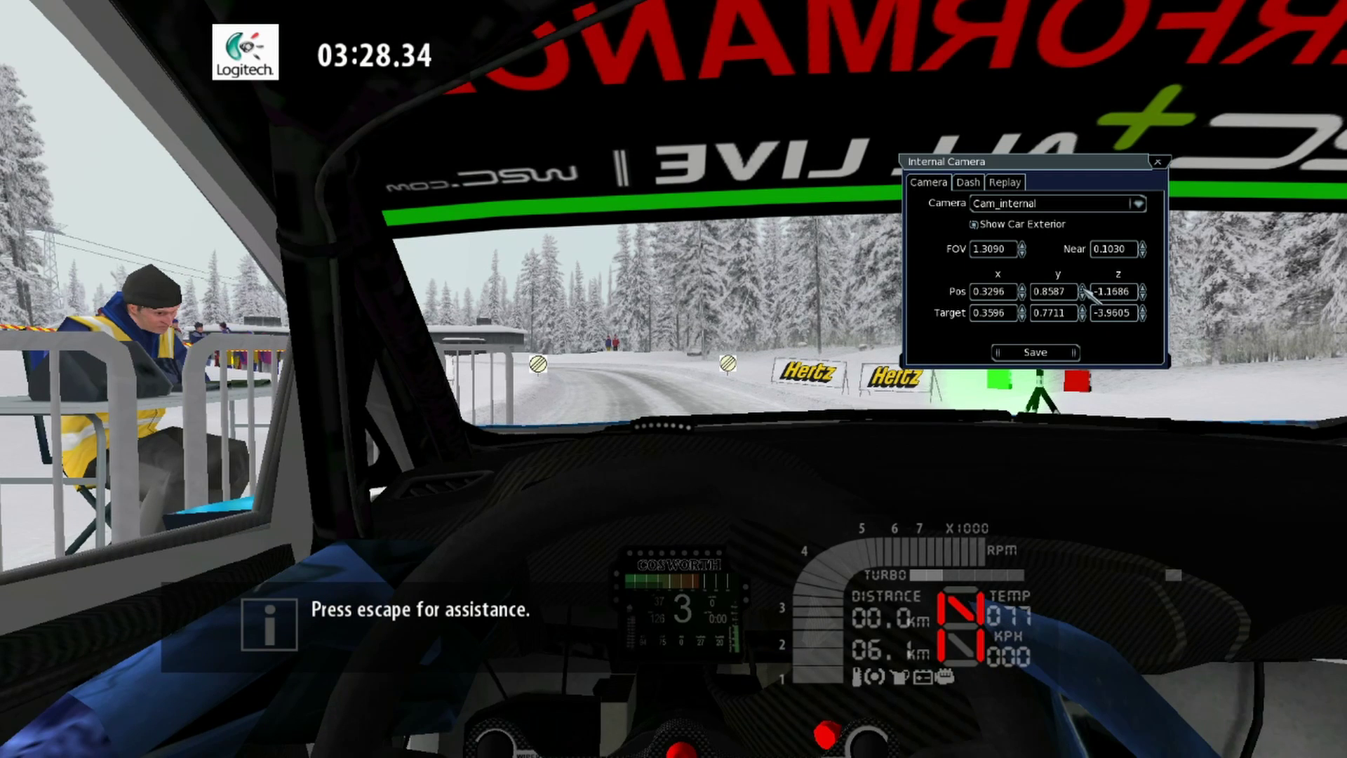
pyautogui.click(1082, 287)
pyautogui.click(1083, 308)
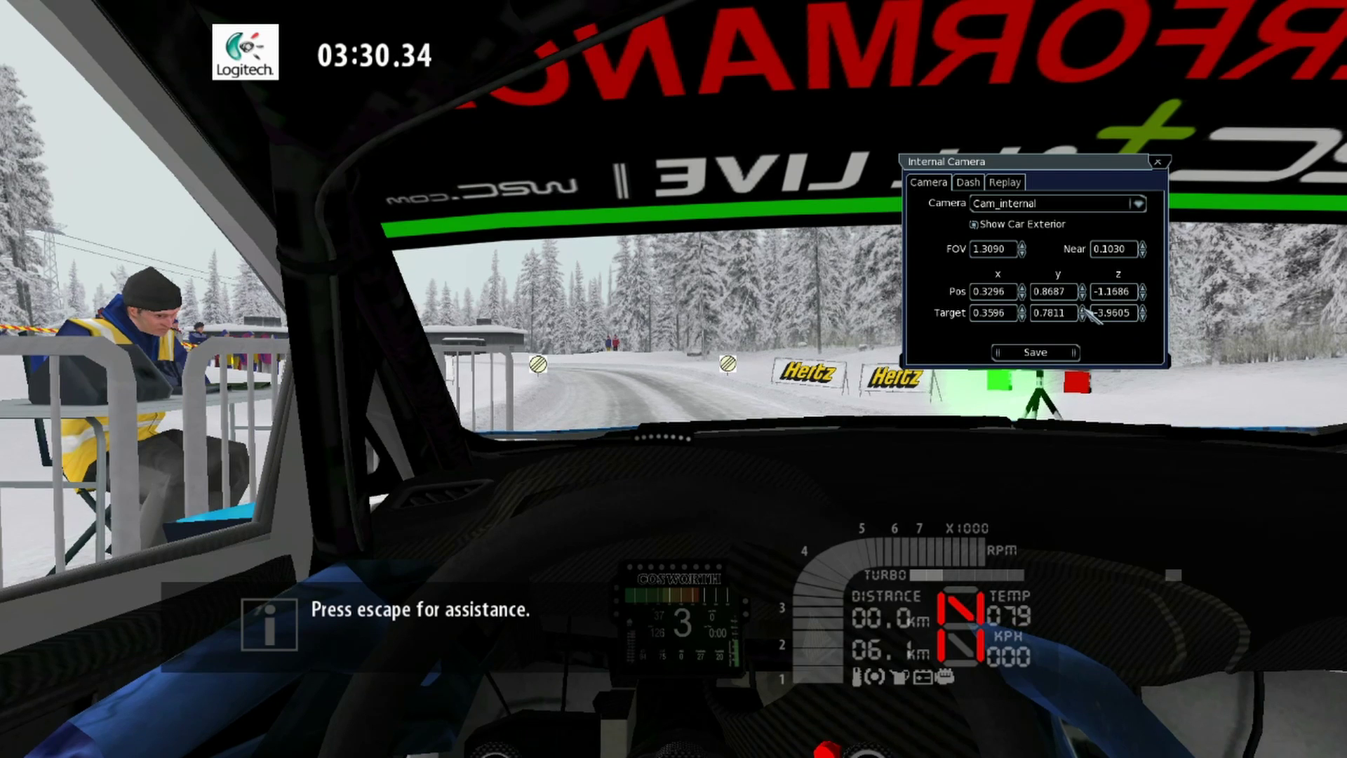
pyautogui.click(1083, 316)
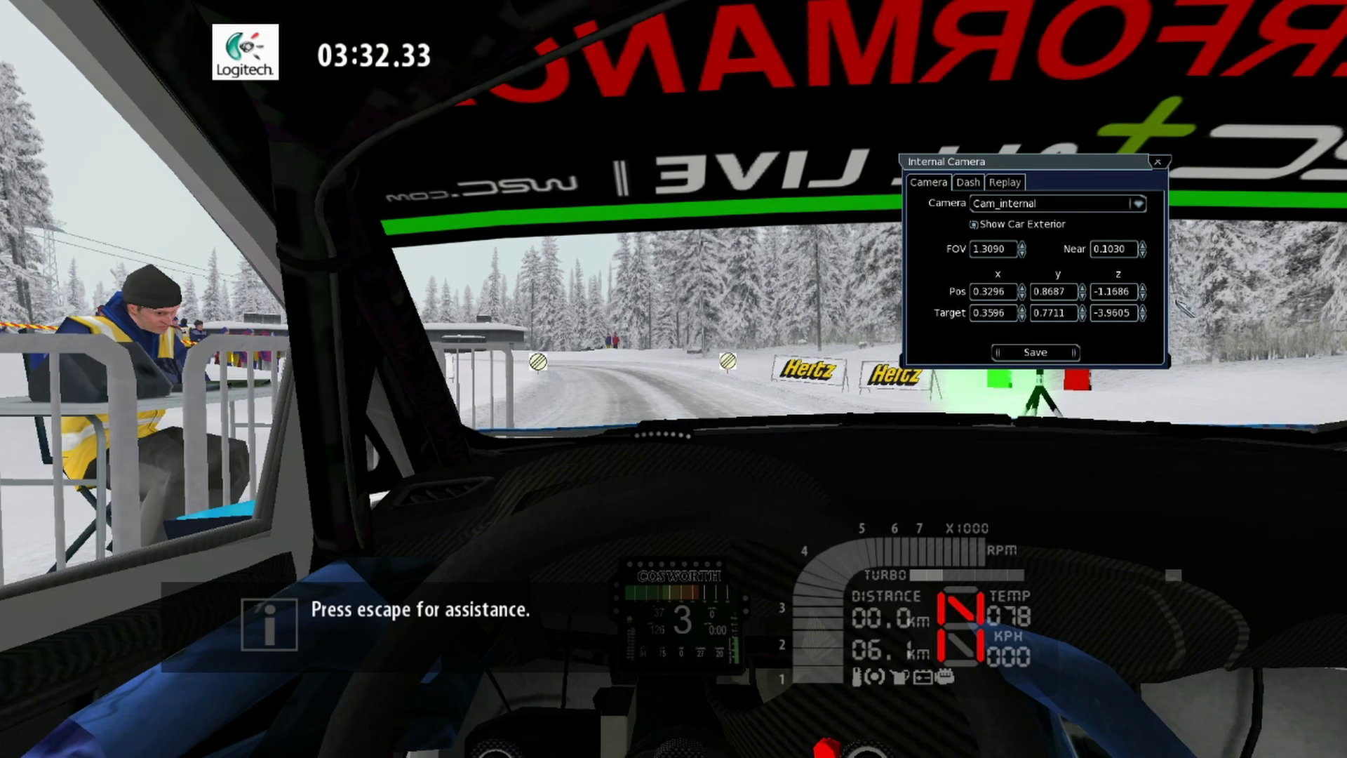
pyautogui.moveTo(1143, 295); pyautogui.dragTo(1143, 296)
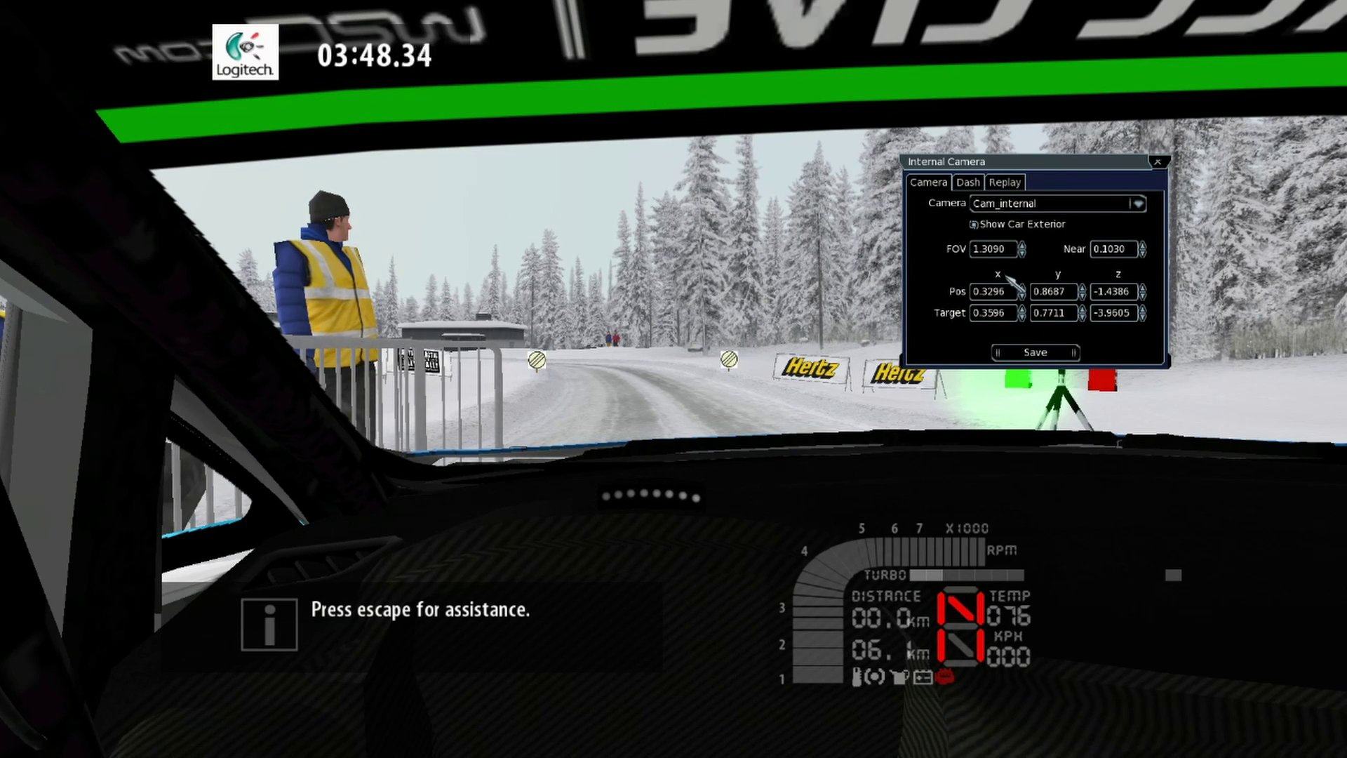
# Step: On the Dash tab, move the Full Dash to x 521, y 812, then return to the Camera tab and shift the editor left
pyautogui.click(969, 184)
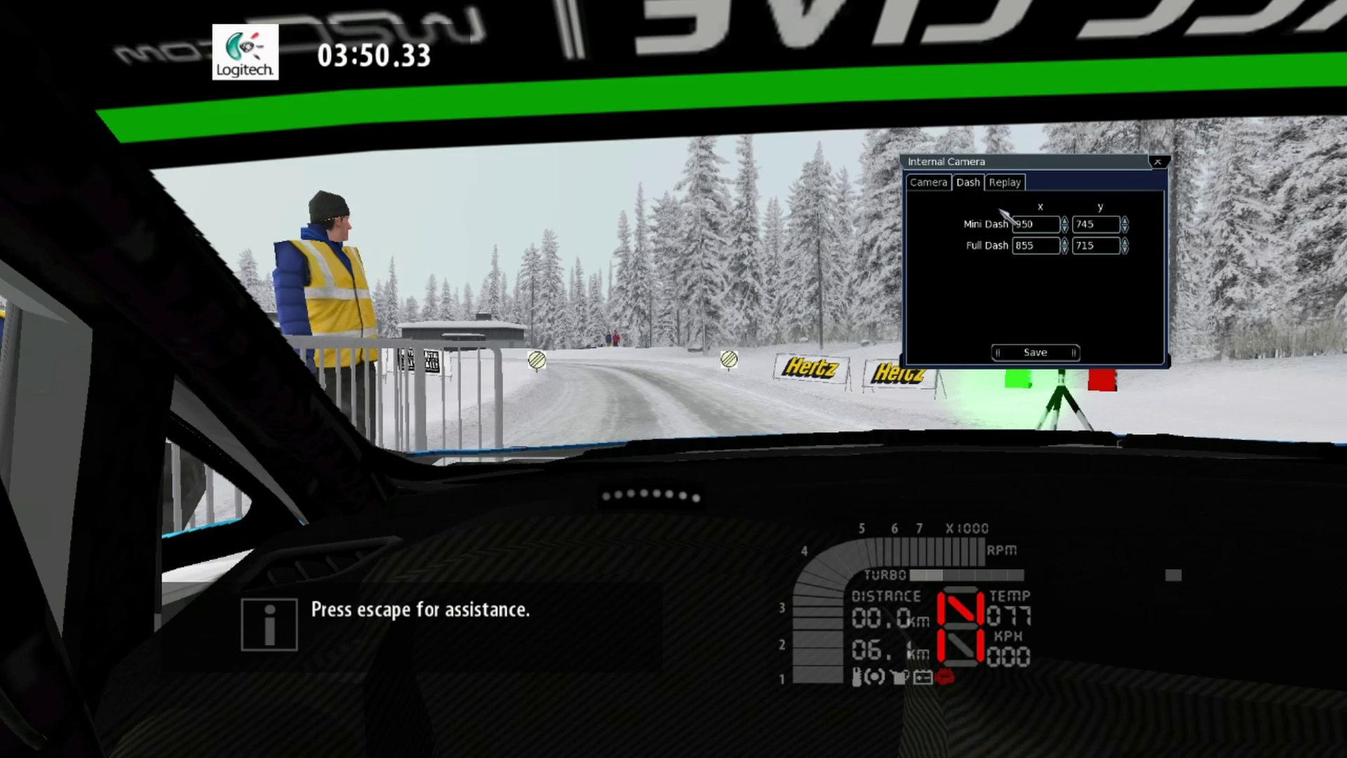
pyautogui.moveTo(1065, 241); pyautogui.dragTo(1125, 242)
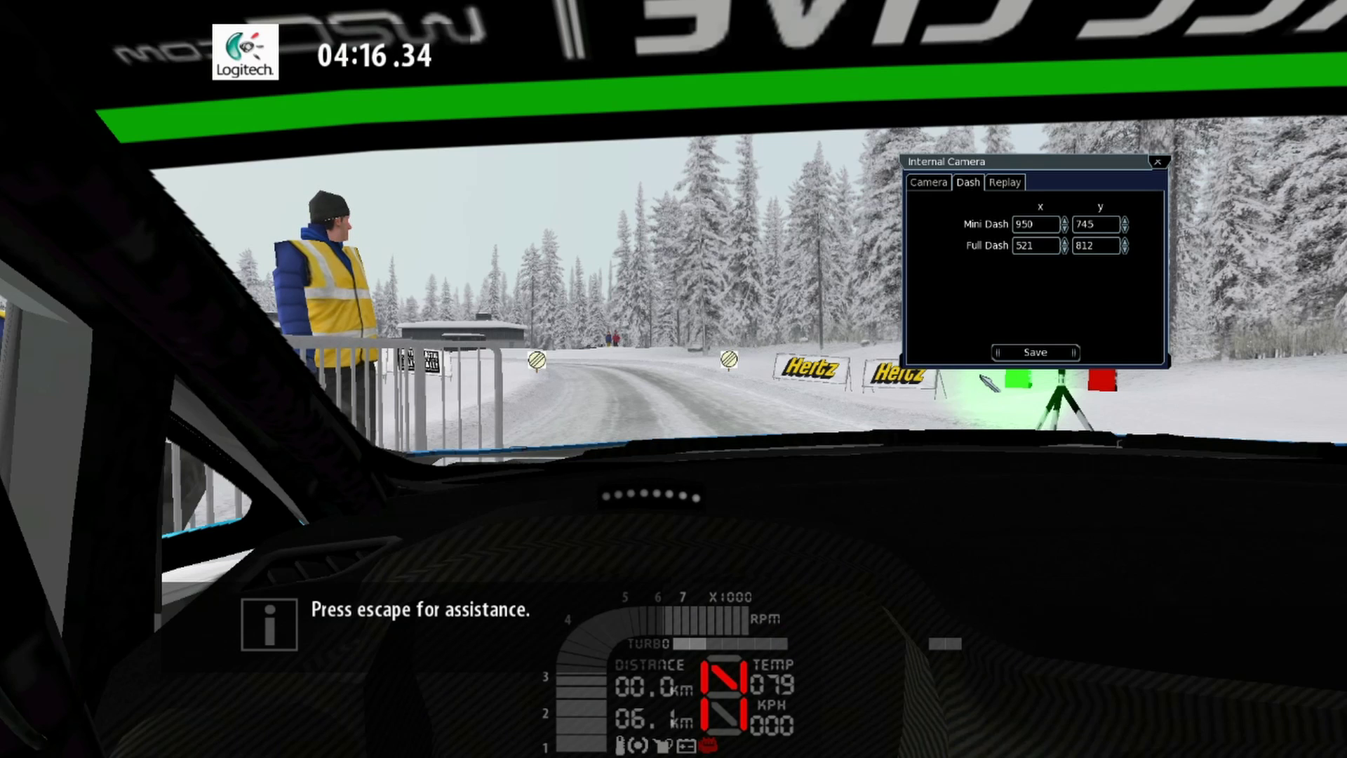
pyautogui.click(1013, 183)
pyautogui.click(969, 183)
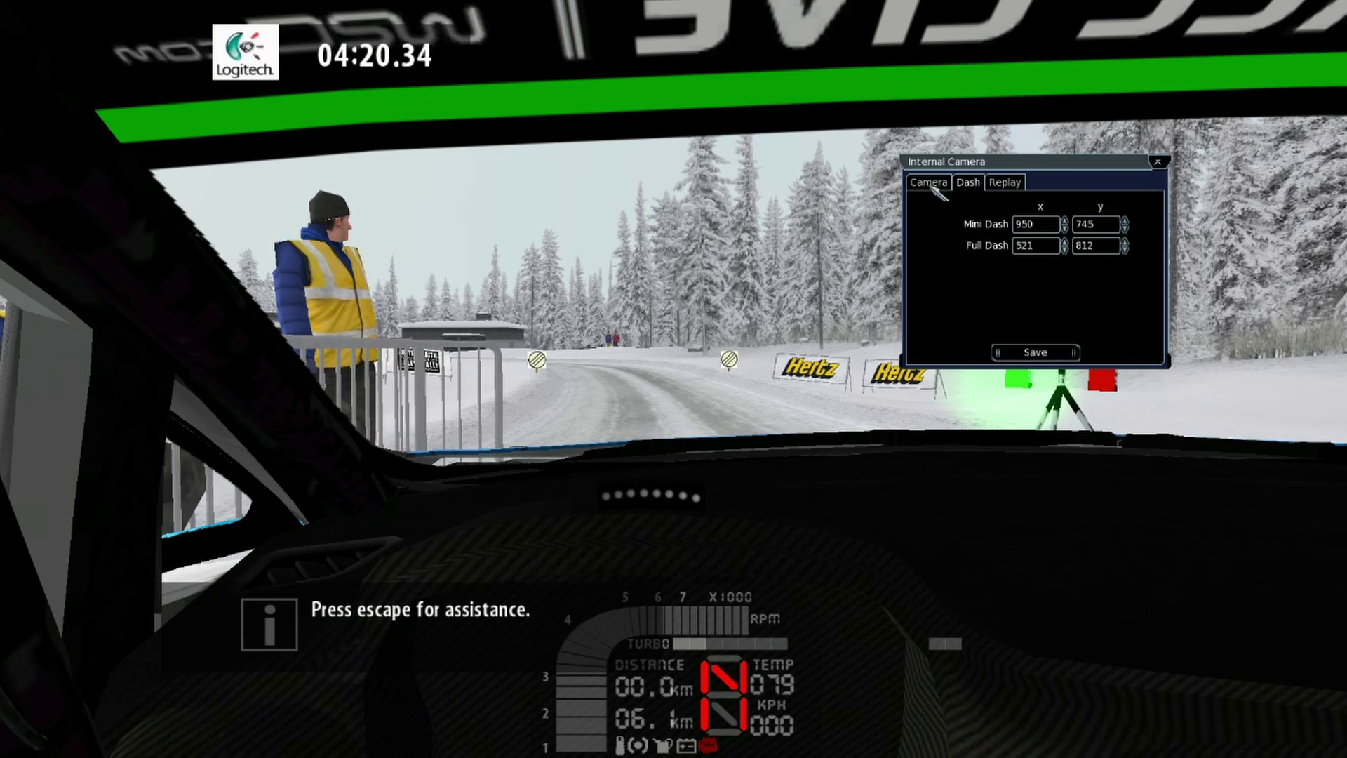
pyautogui.click(924, 183)
pyautogui.moveTo(1048, 172); pyautogui.dragTo(848, 185)
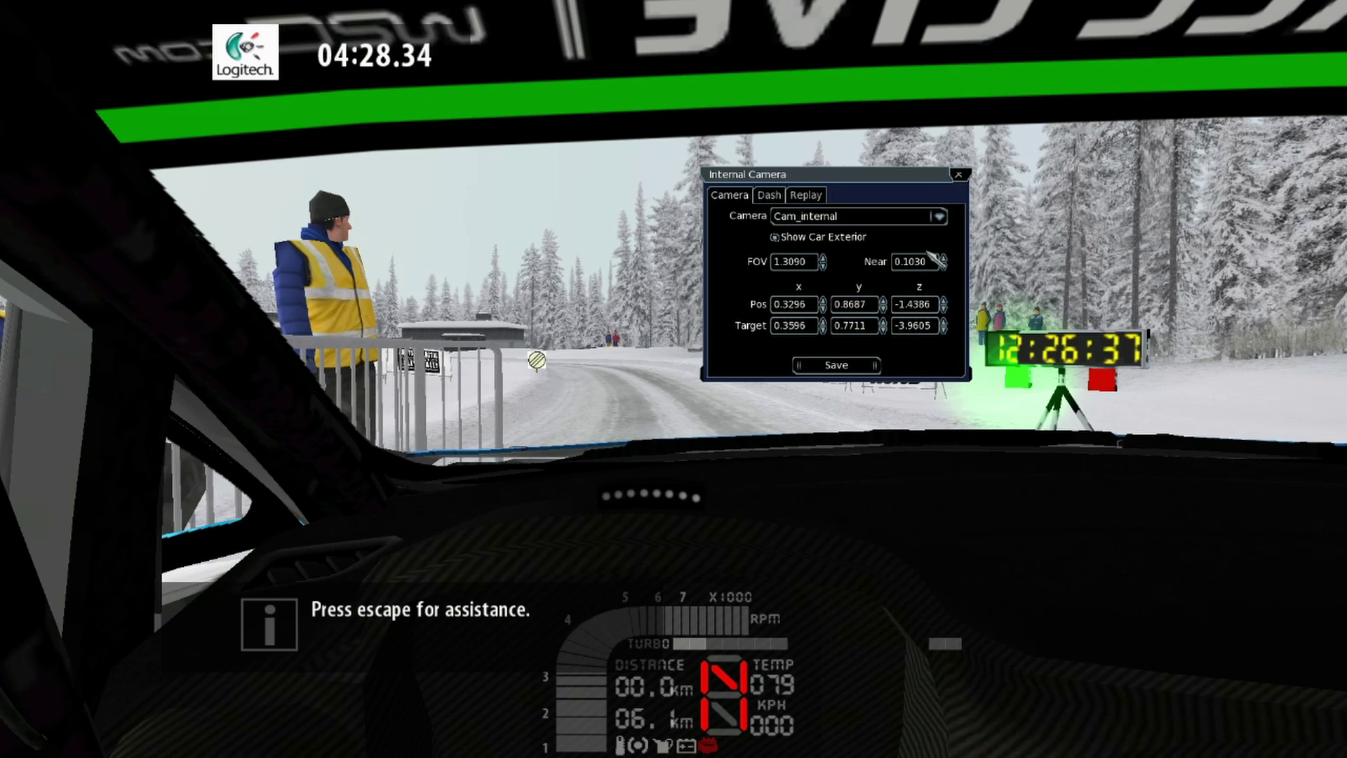
# Step: Save the cockpit camera settings, then close the pacenotes window and the Internal Camera editor
pyautogui.click(833, 363)
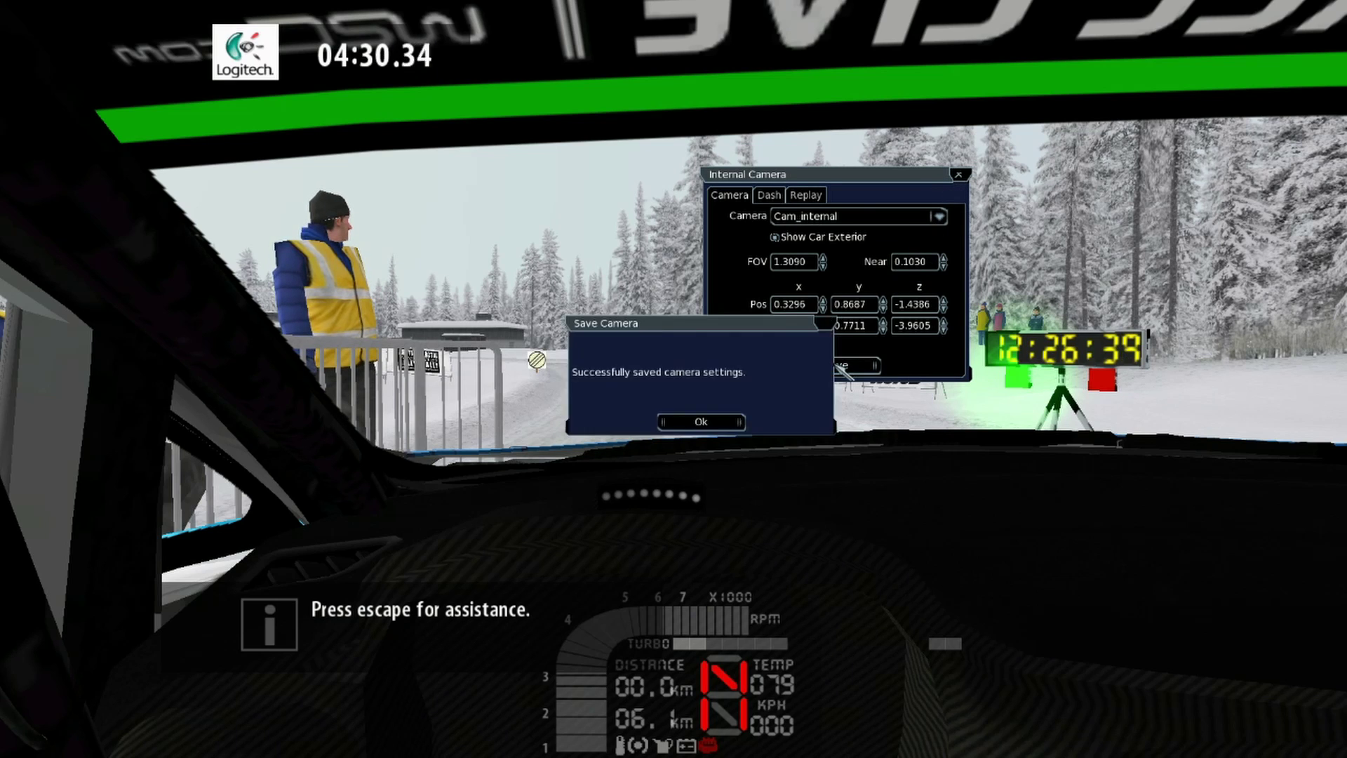
pyautogui.click(704, 421)
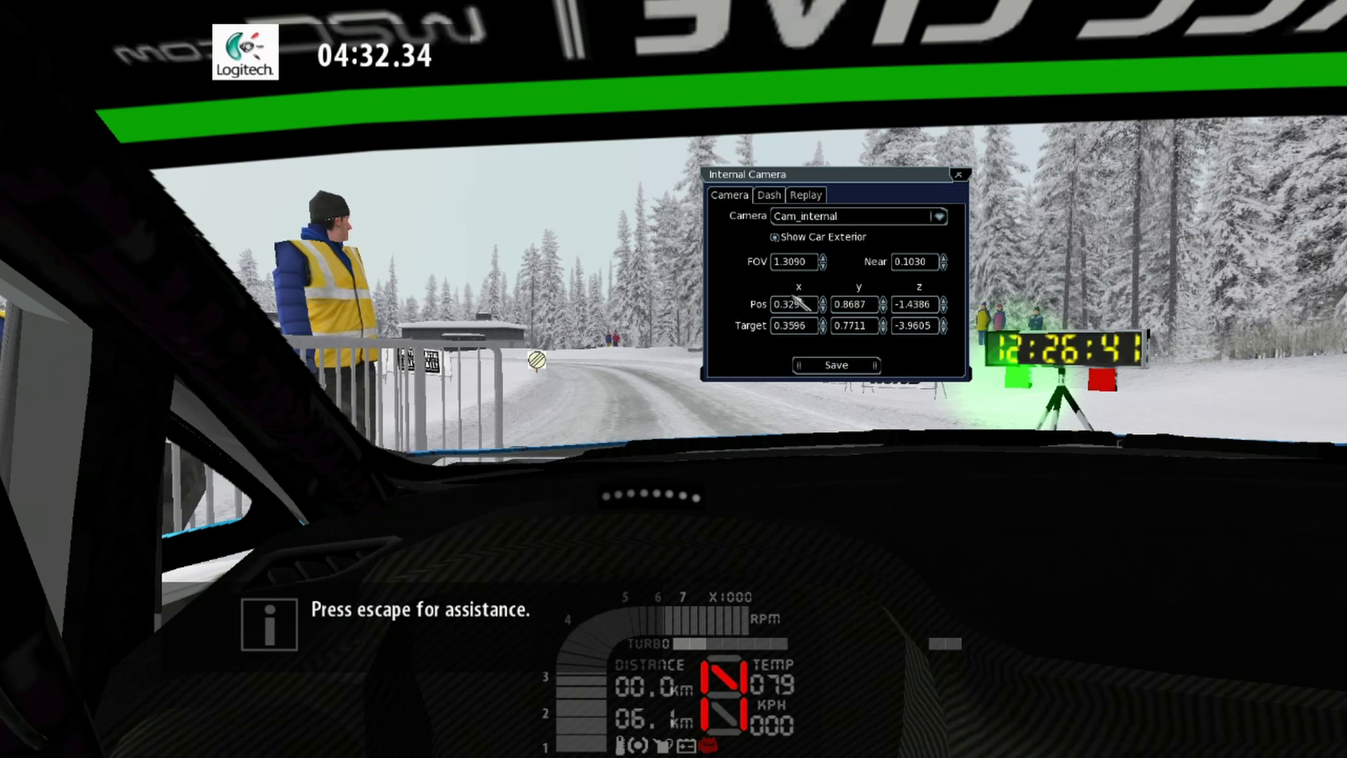
pyautogui.doubleClick(575, 187)
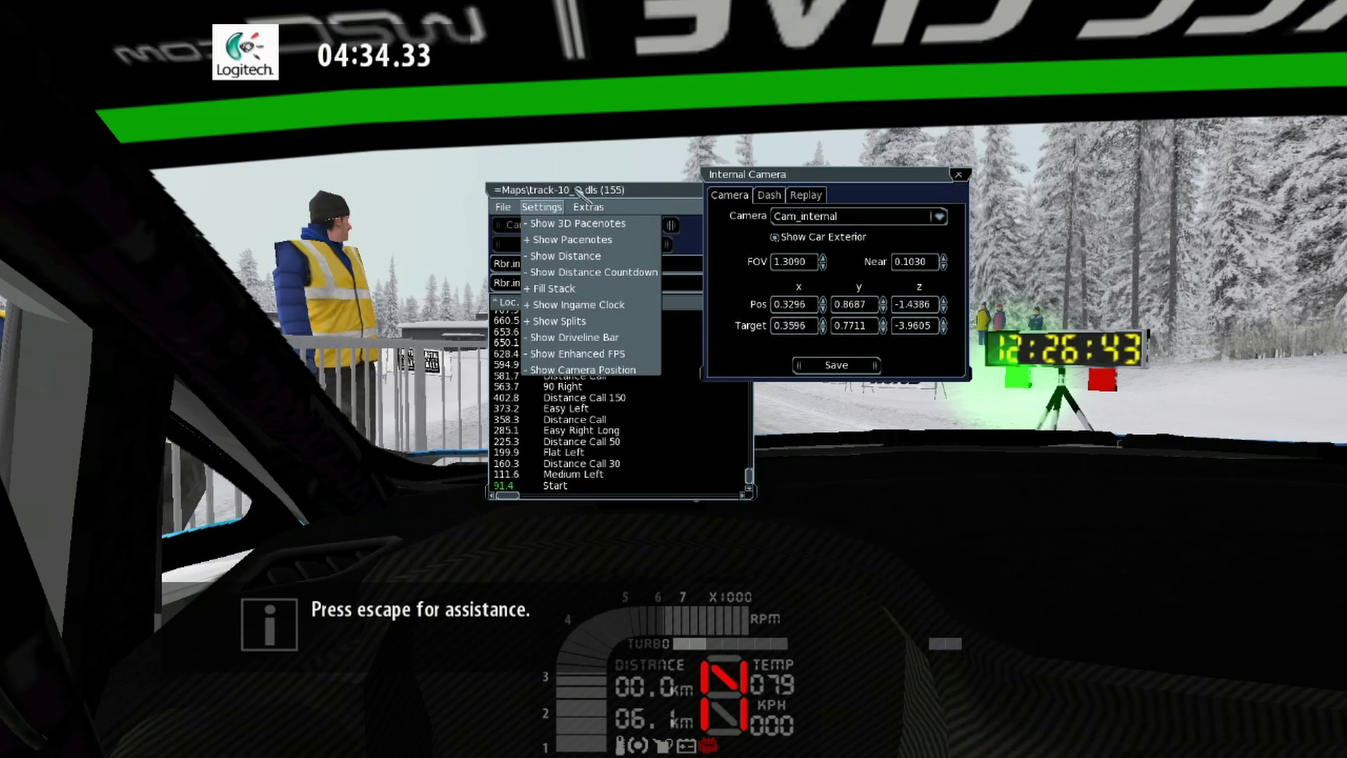
pyautogui.moveTo(657, 187); pyautogui.dragTo(561, 150)
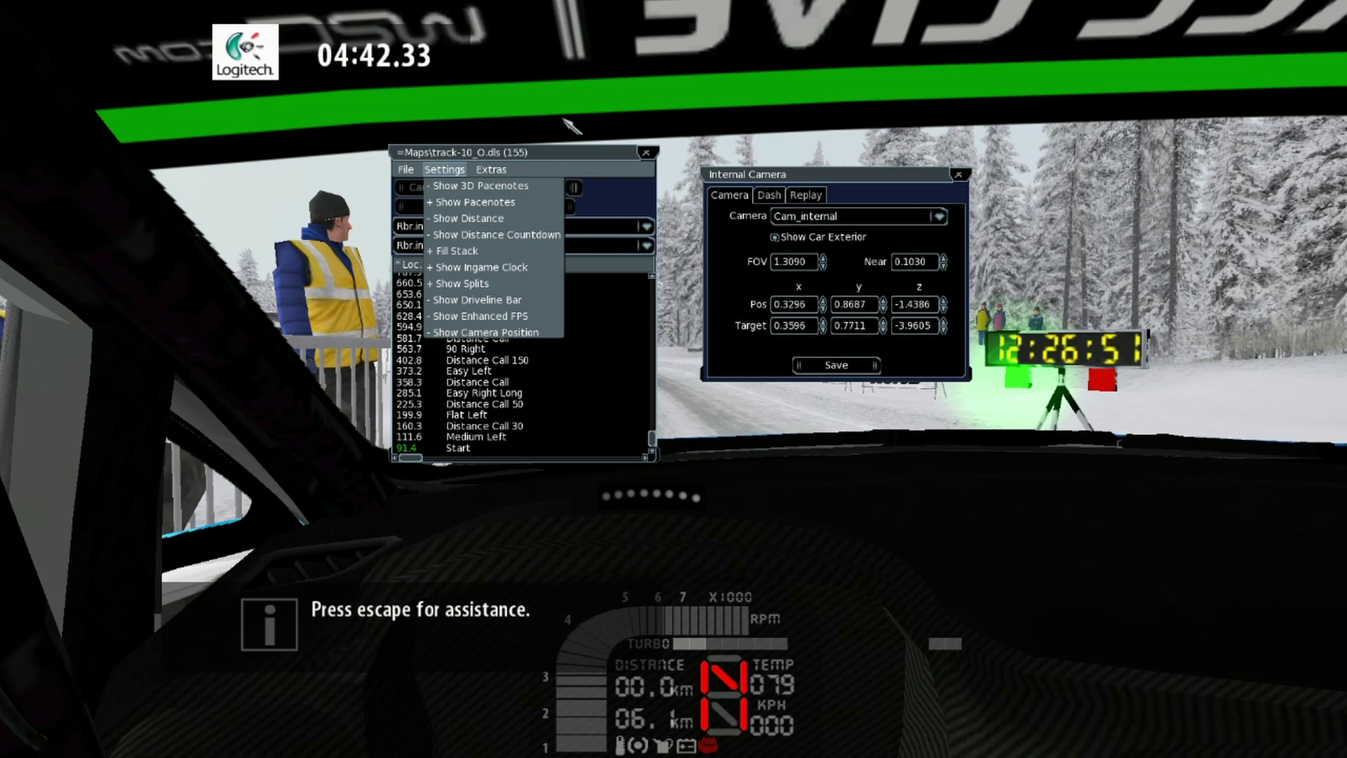
pyautogui.click(646, 153)
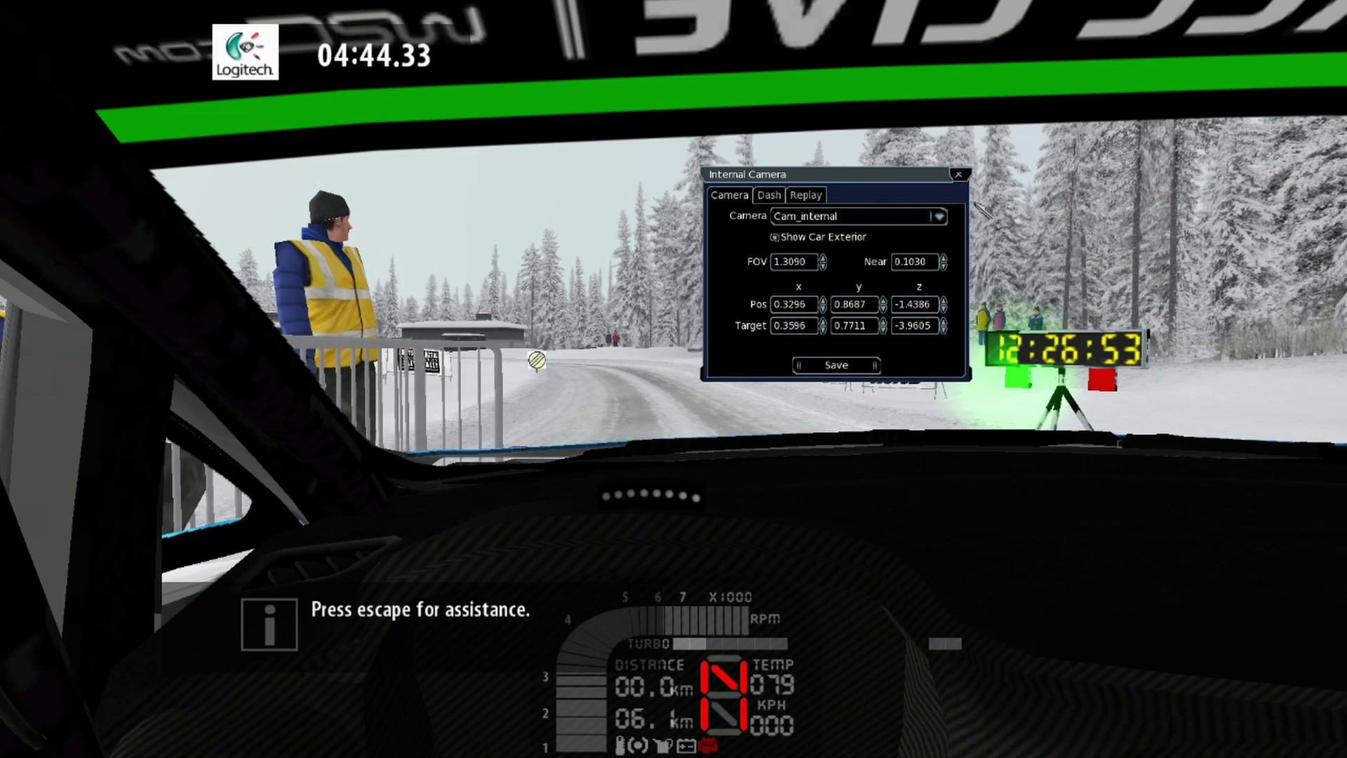
pyautogui.click(958, 175)
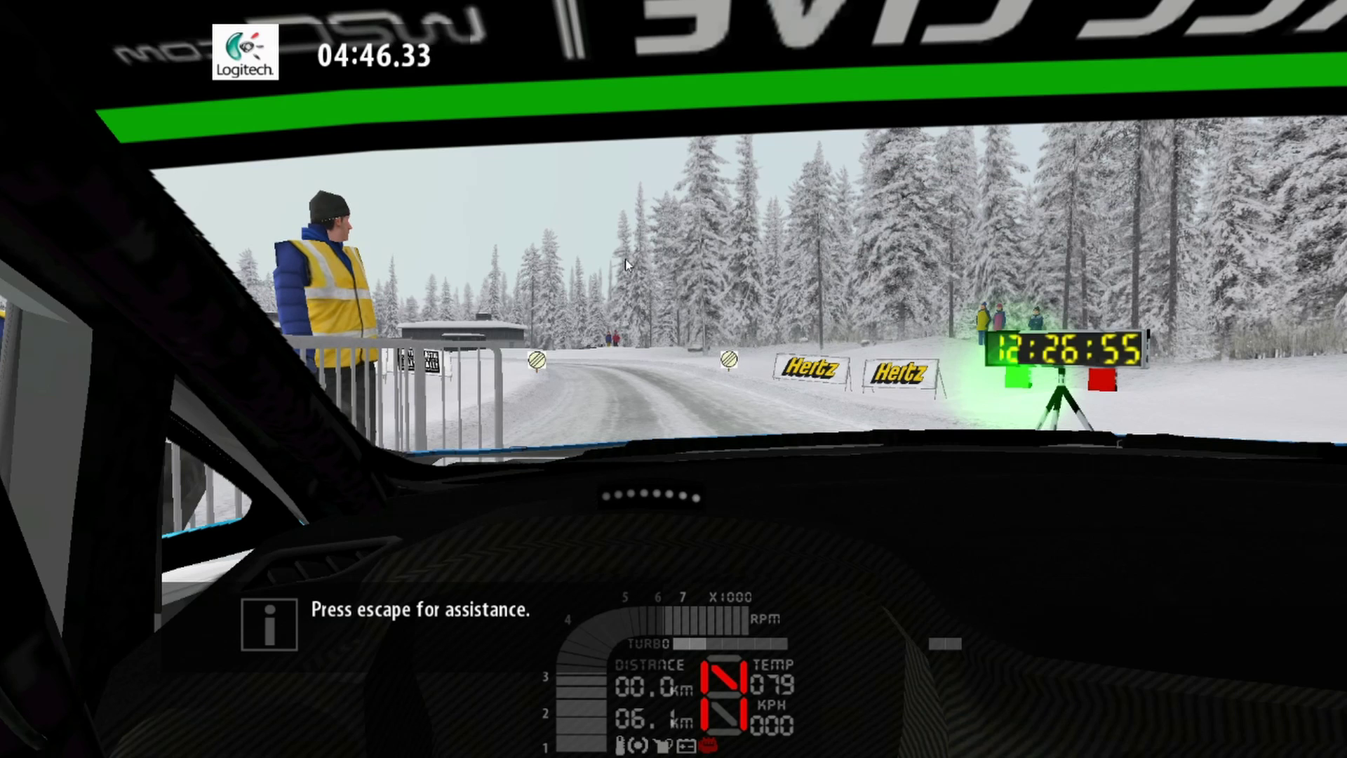
# Step: Exit the shakedown stage to the main menu
pyautogui.press('Escape')
pyautogui.press('Down')
pyautogui.press('Down')
pyautogui.press('Down')
pyautogui.press('Down')
pyautogui.press('Down')
pyautogui.press('Return')
pyautogui.press('Return')
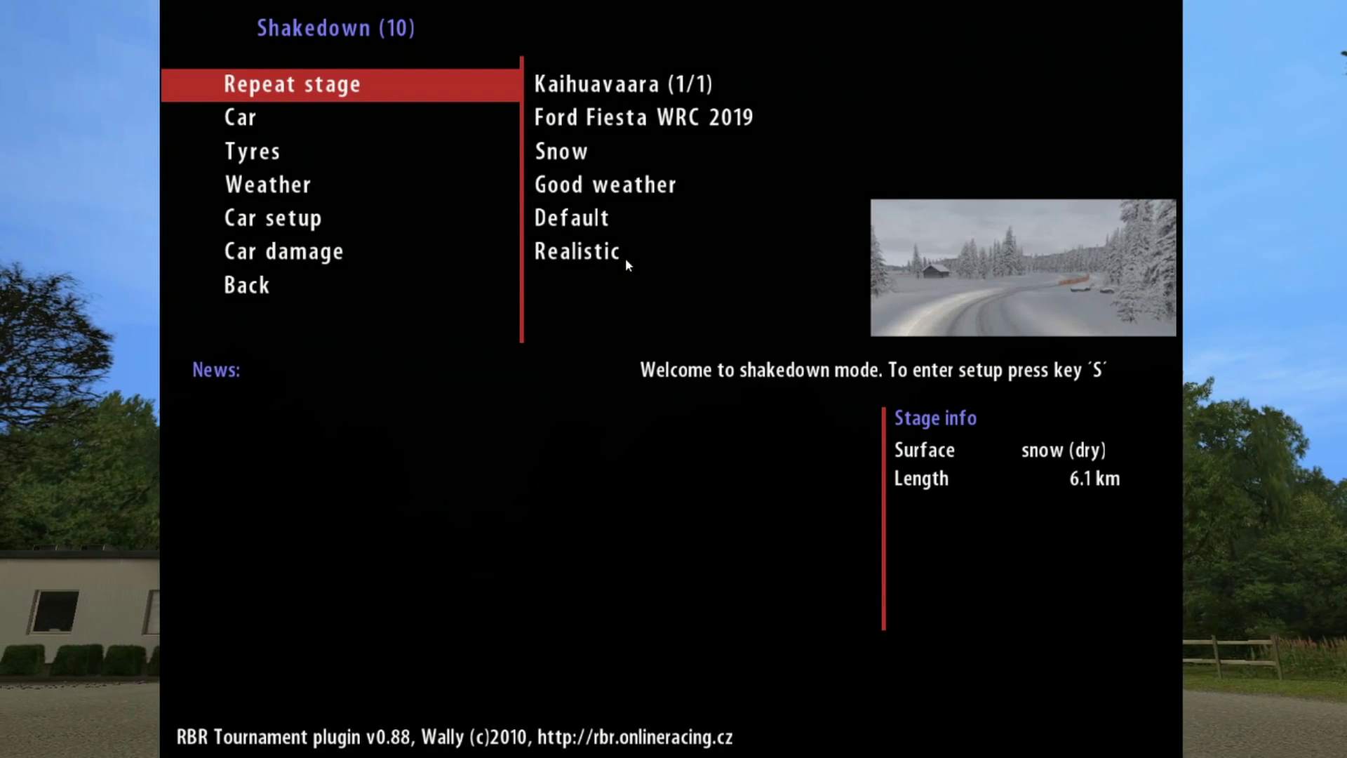
# Step: Go Back from Shakedown to the main menu and open the Options menu
pyautogui.press('Up')
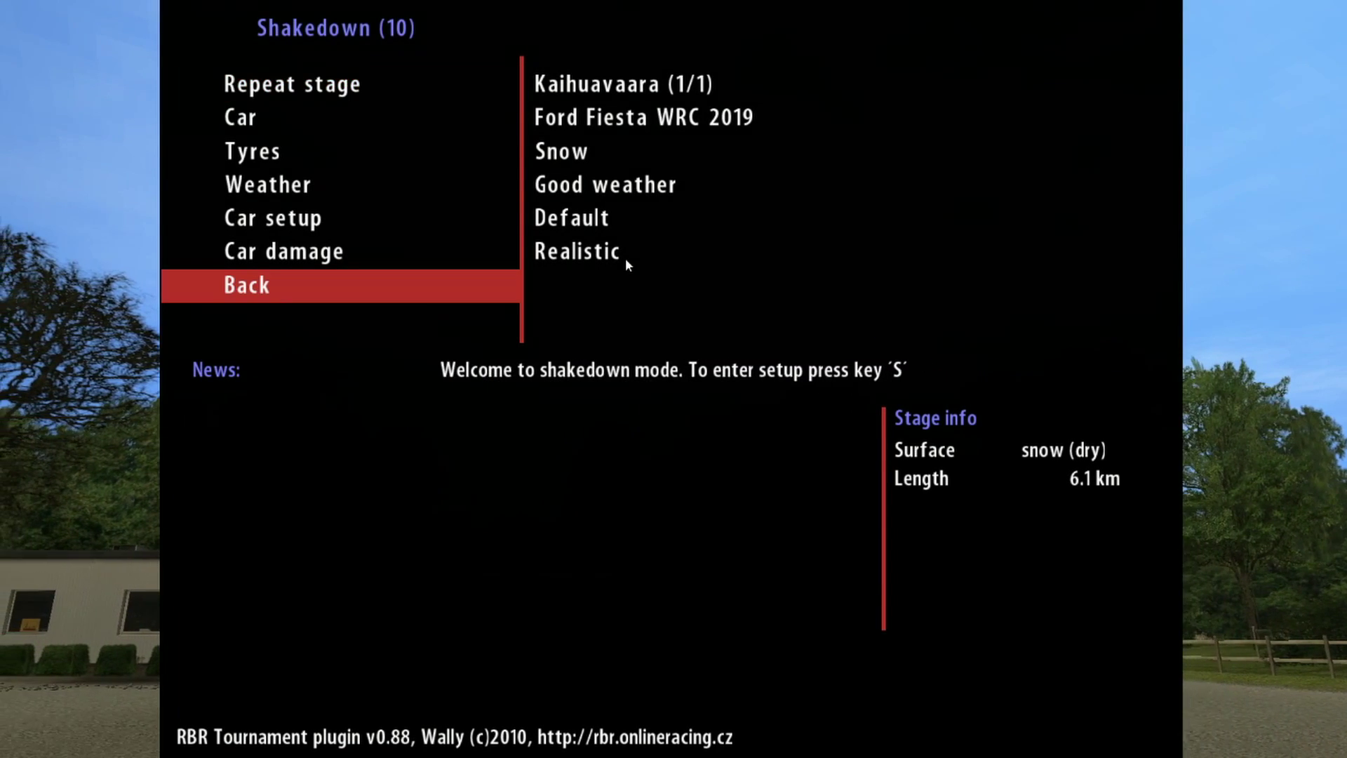
pyautogui.press('Return')
pyautogui.press('Up')
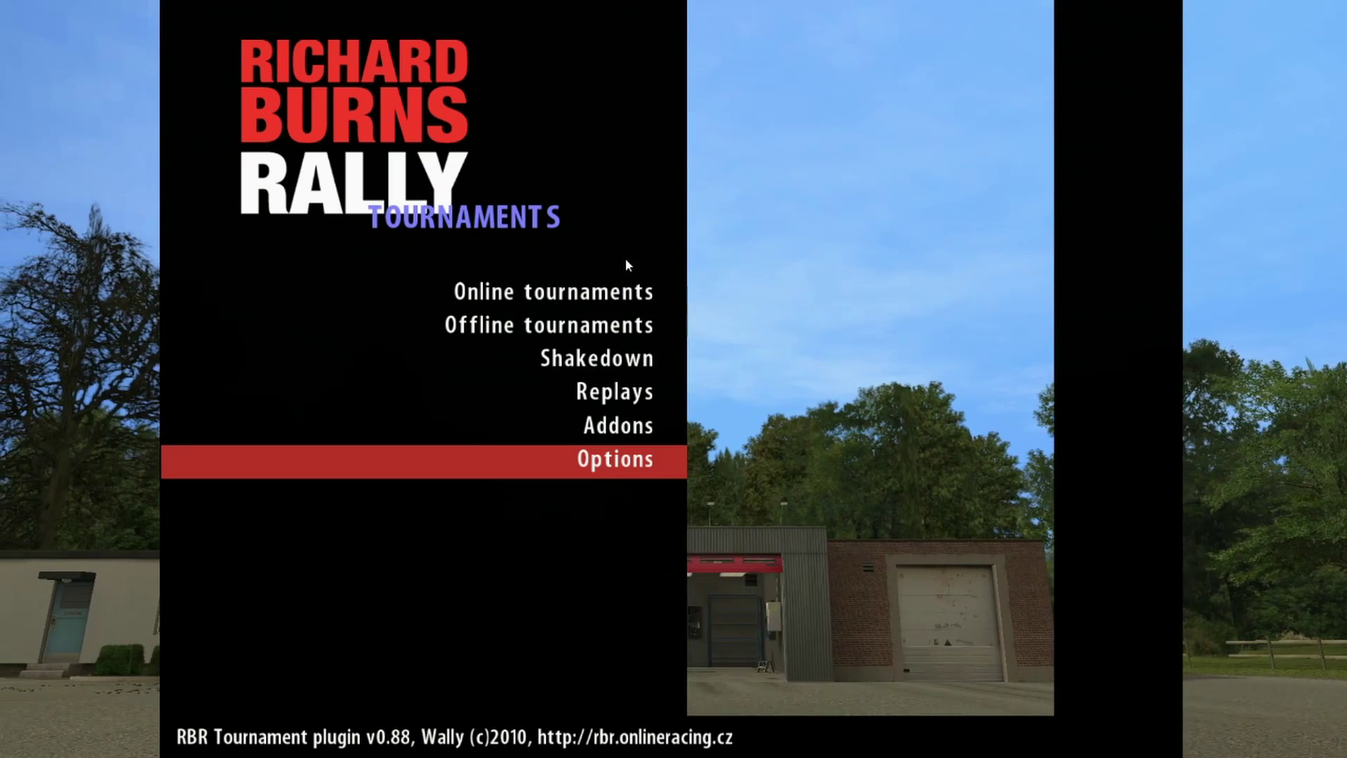
pyautogui.press('Return')
pyautogui.press('Up')
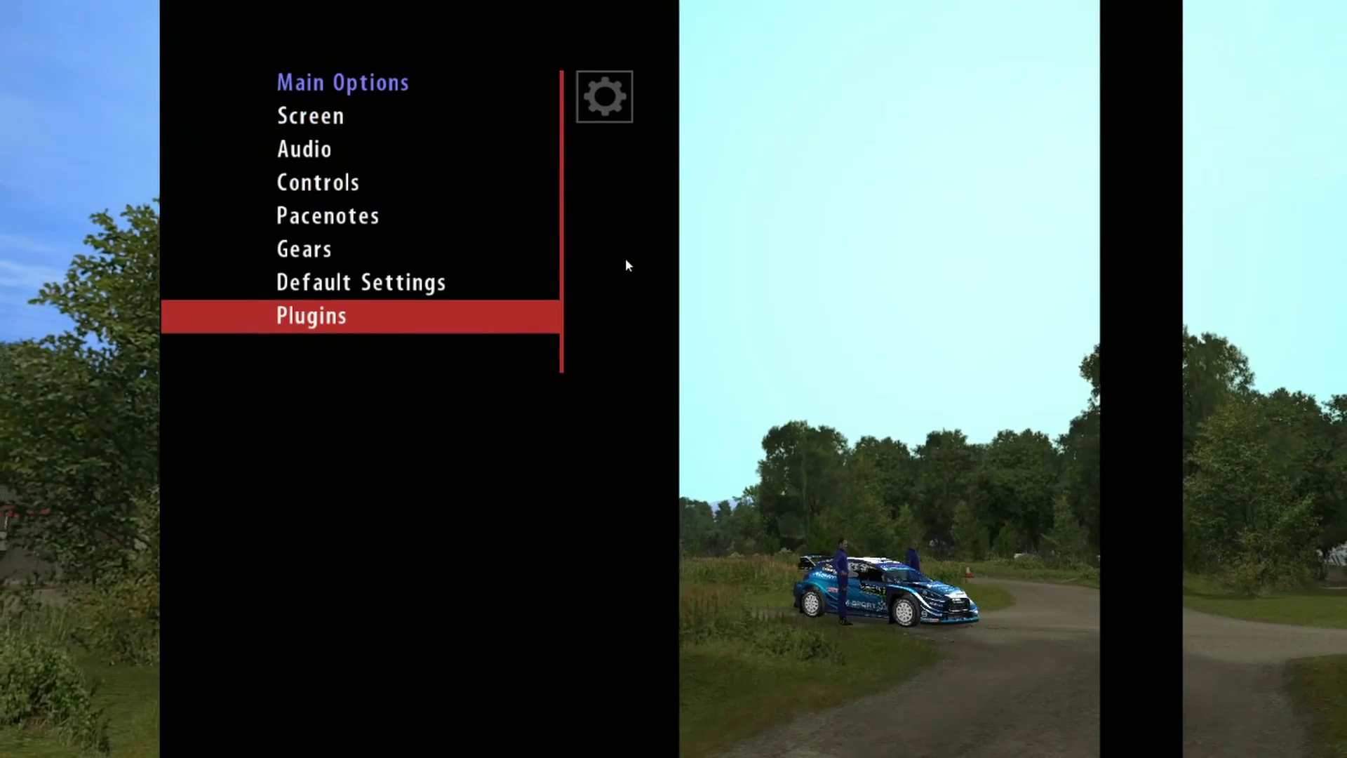